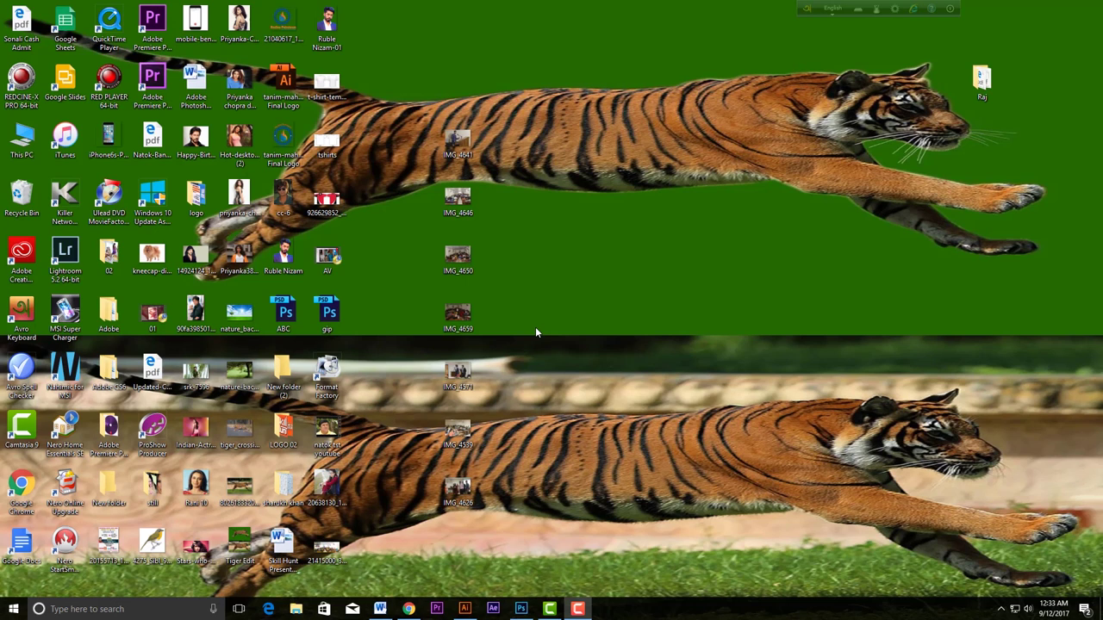
Step: Bring the open FB Cover Page Photoshop document to the front from the taskbar
click(520, 609)
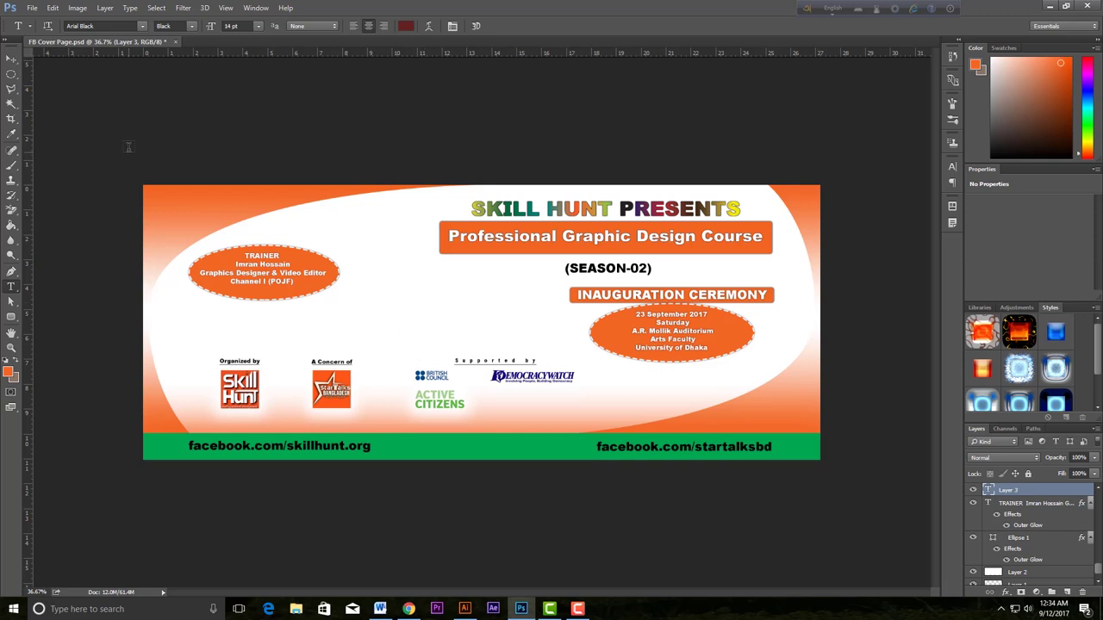
Step: Start a new document with RGB Color mode and 300 resolution
click(33, 9)
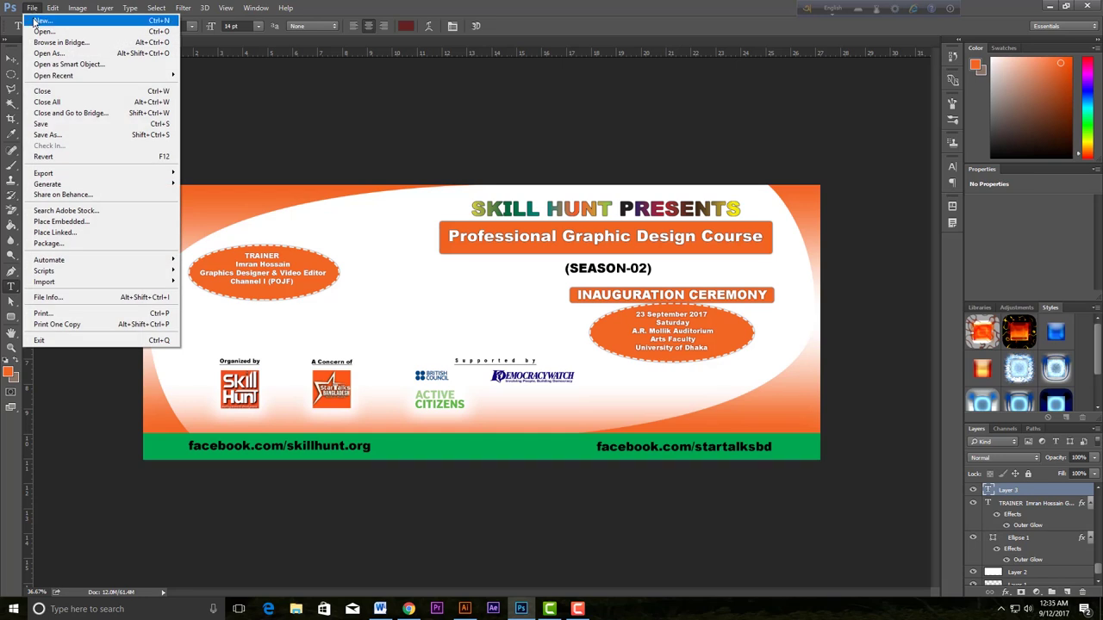
click(41, 20)
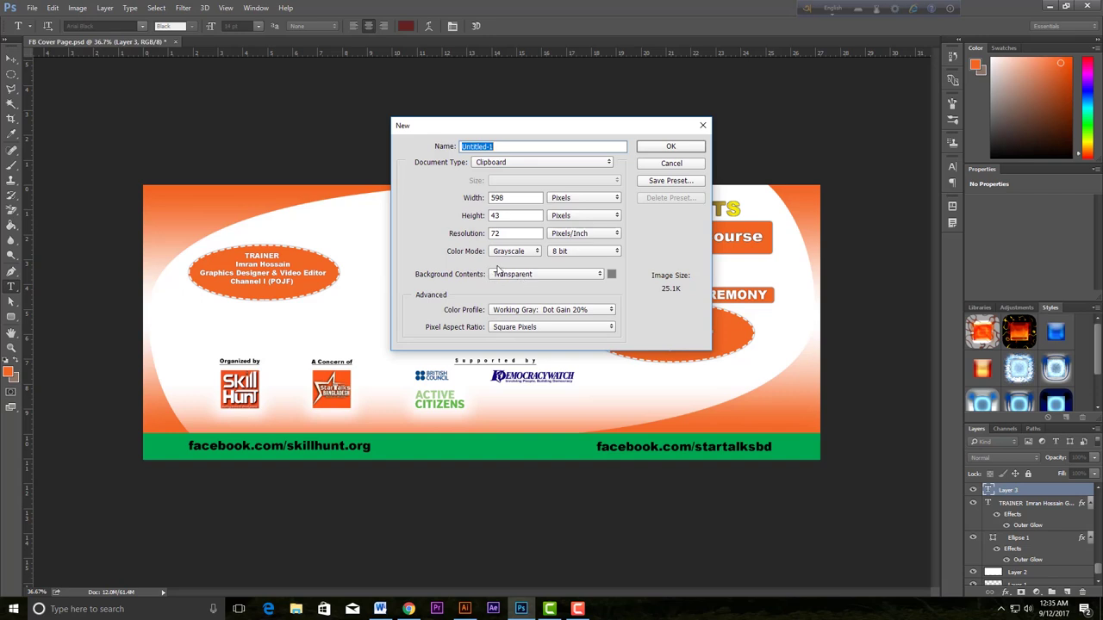
click(523, 252)
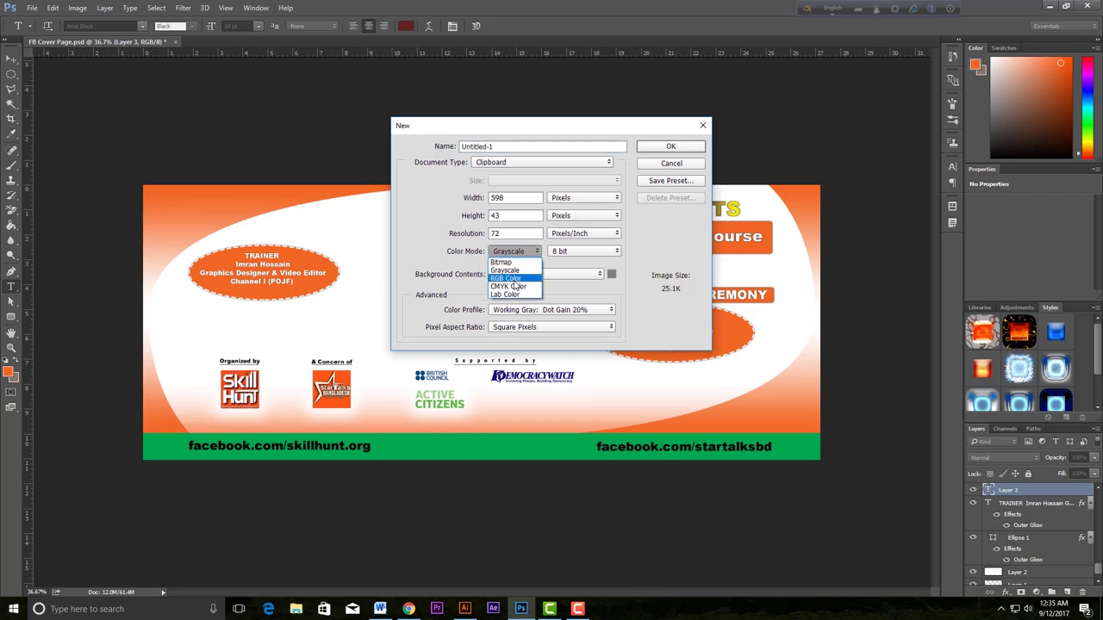
click(510, 278)
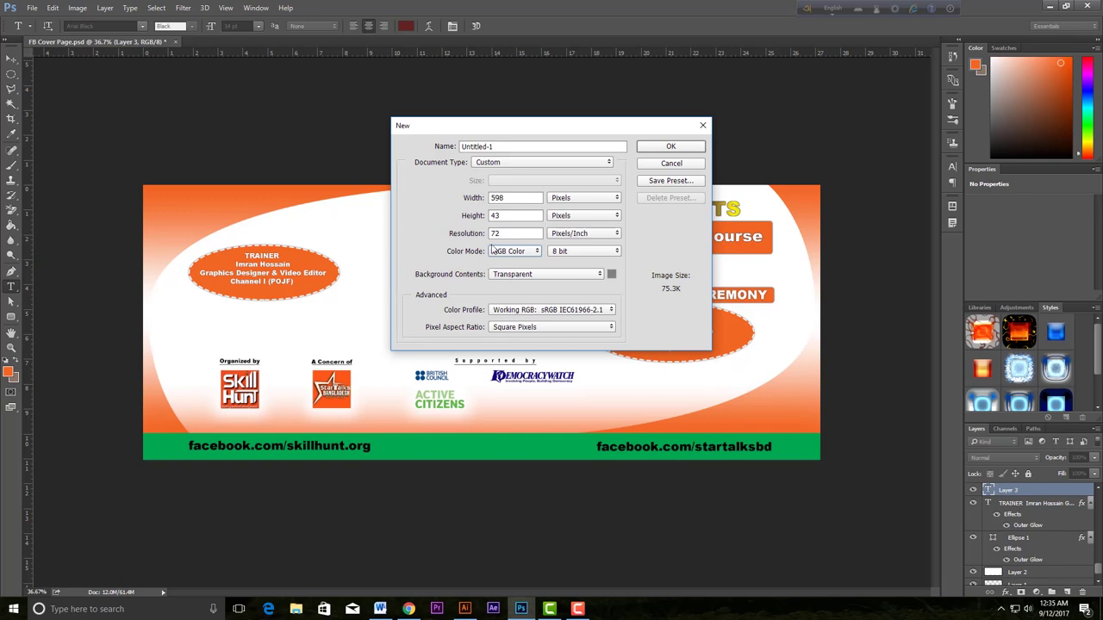
drag(510, 232, 460, 233)
text(300)
click(380, 609)
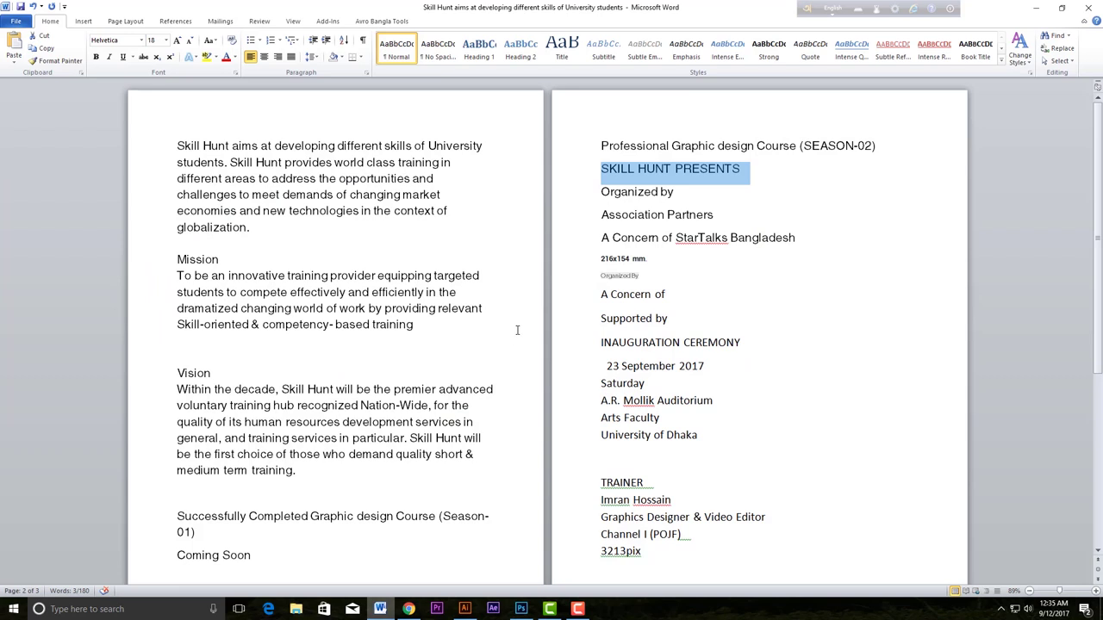
scroll(724, 380, down, 3)
scroll(724, 381, up, 3)
scroll(679, 459, down, 2)
scroll(687, 454, down, 2)
drag(627, 407, 602, 416)
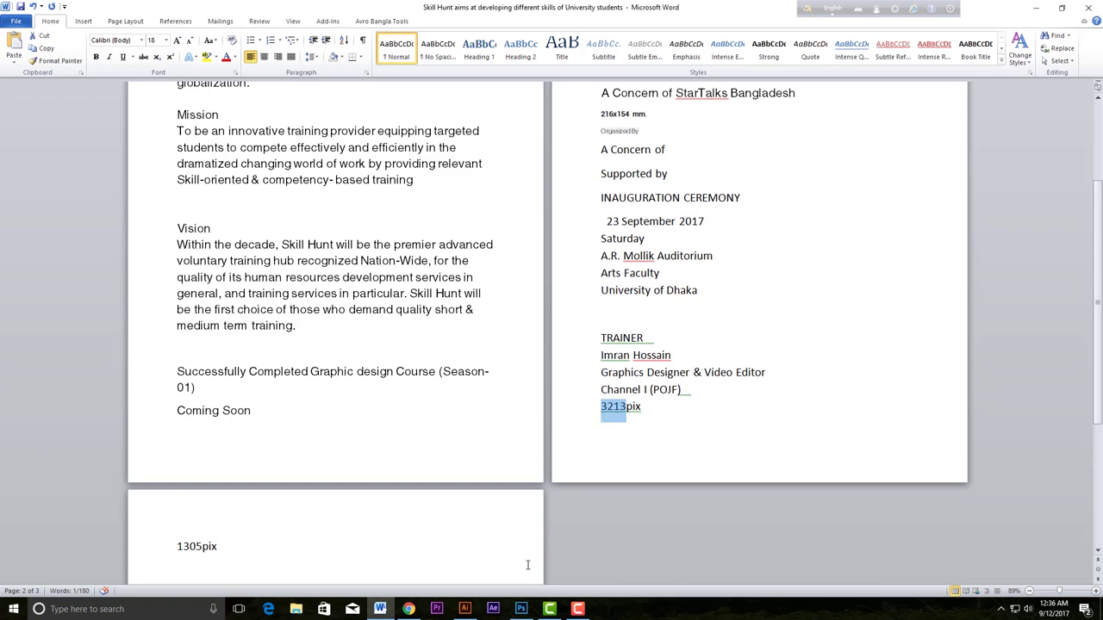
click(521, 609)
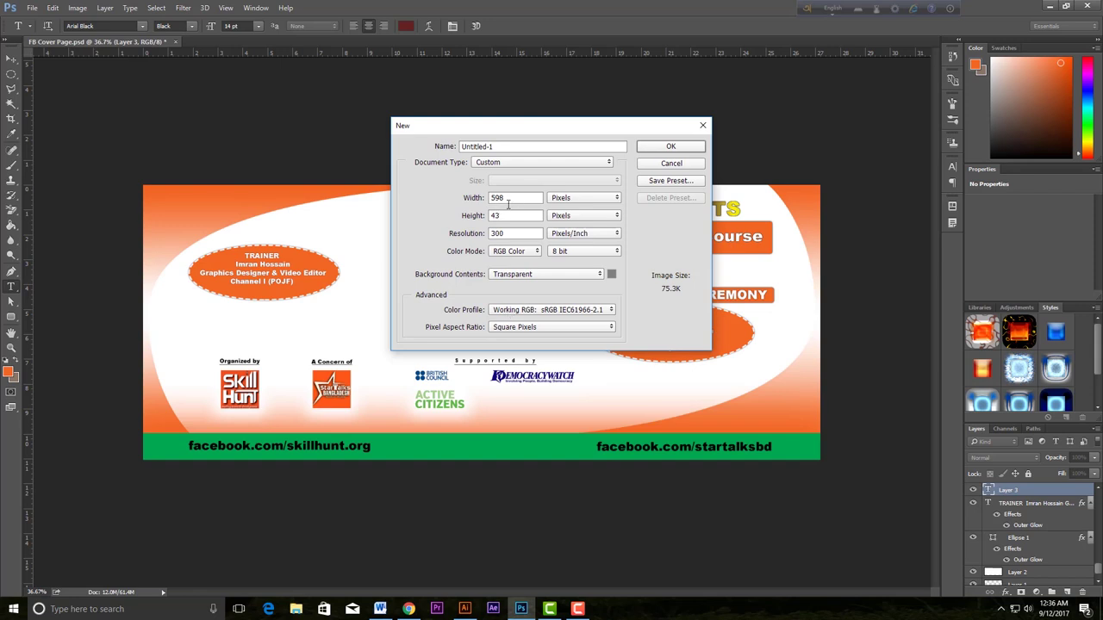
Step: Set the width to 3213 pixels and look up the 1305 height in the Word notes
drag(516, 199, 478, 199)
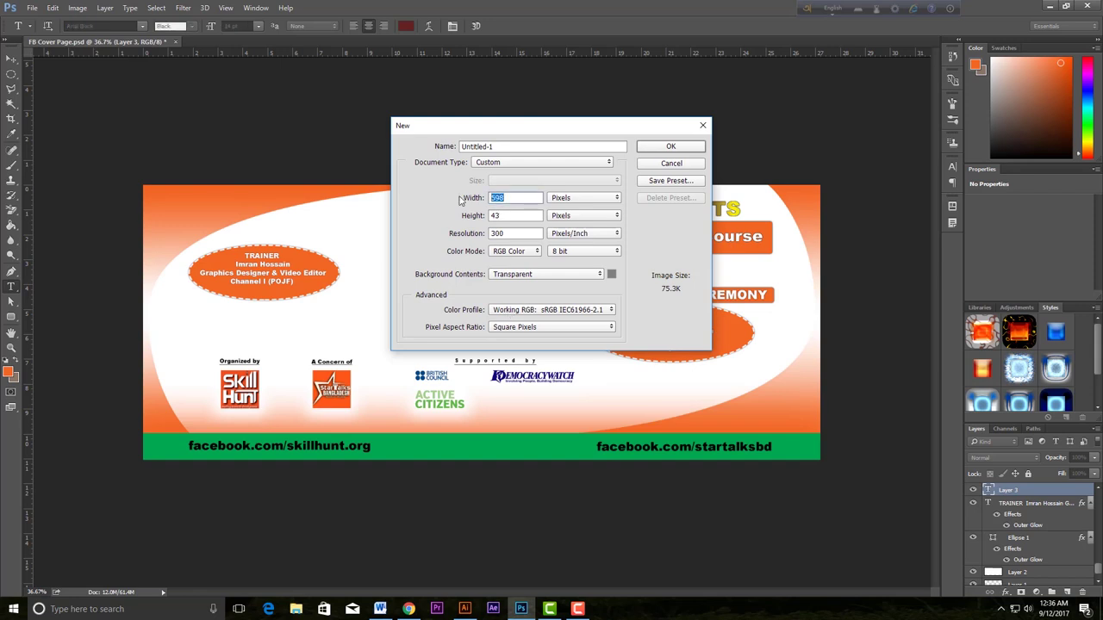
text(3213)
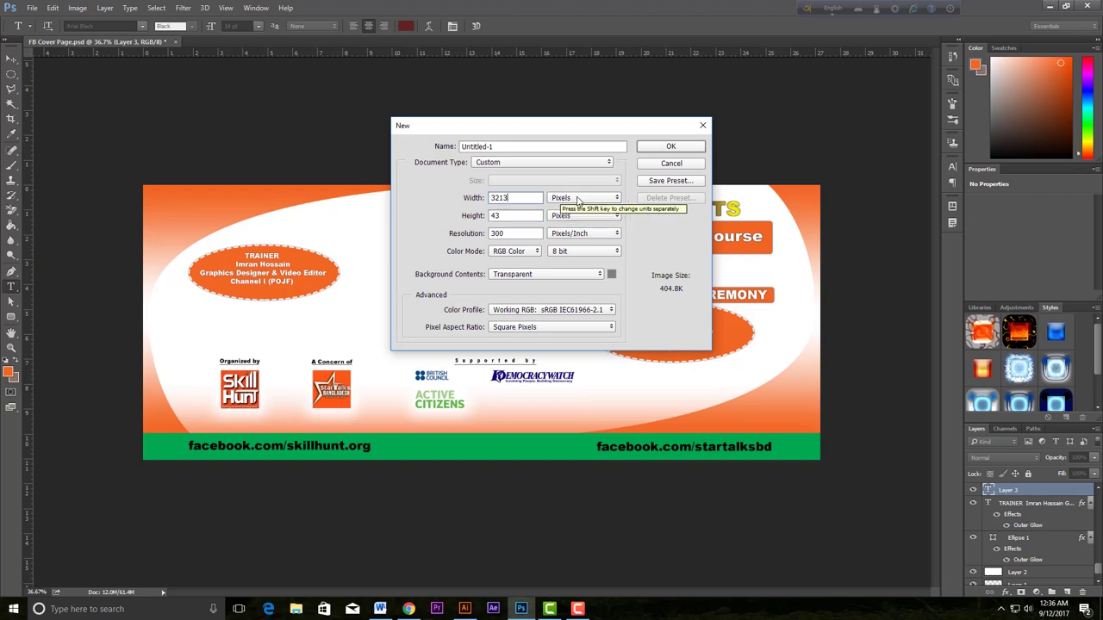
drag(517, 215, 479, 216)
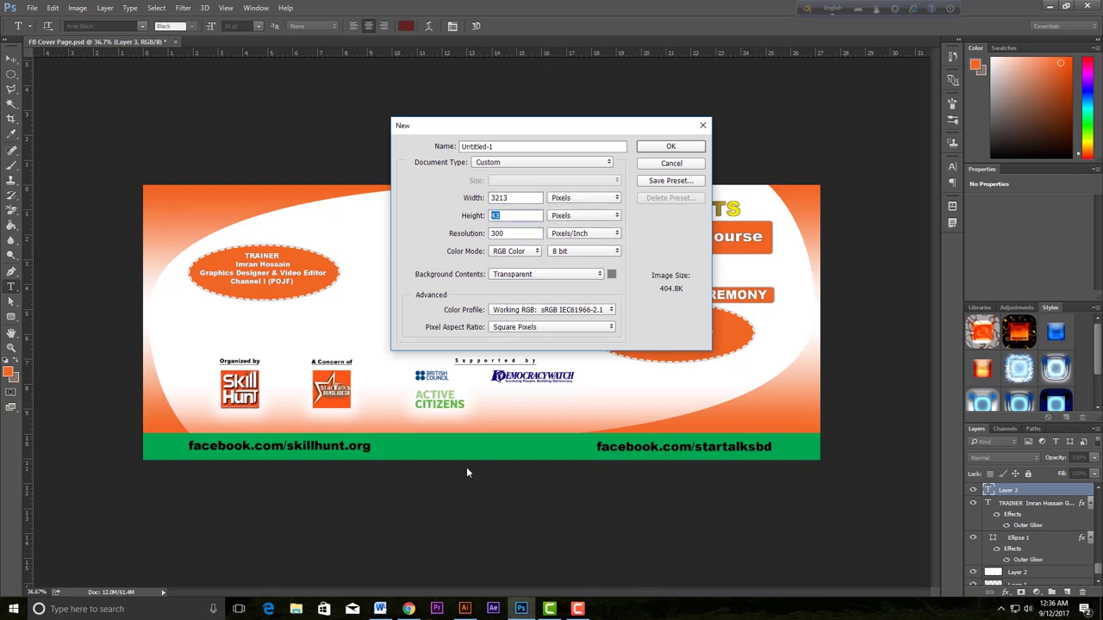
click(380, 609)
key(ctrl+shift+Left)
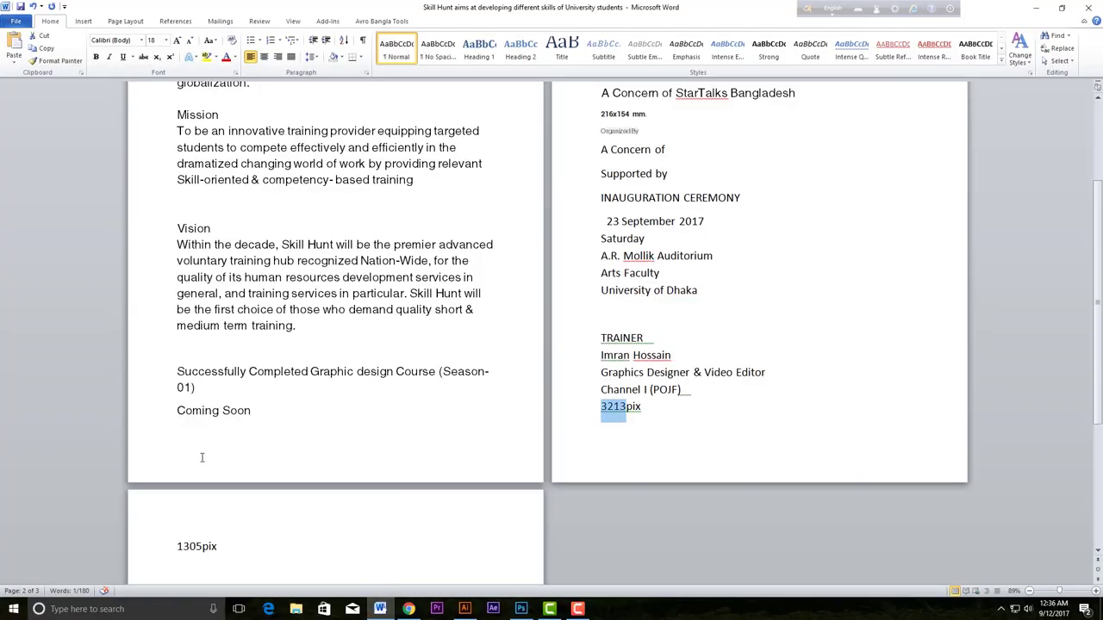
scroll(213, 486, down, 1)
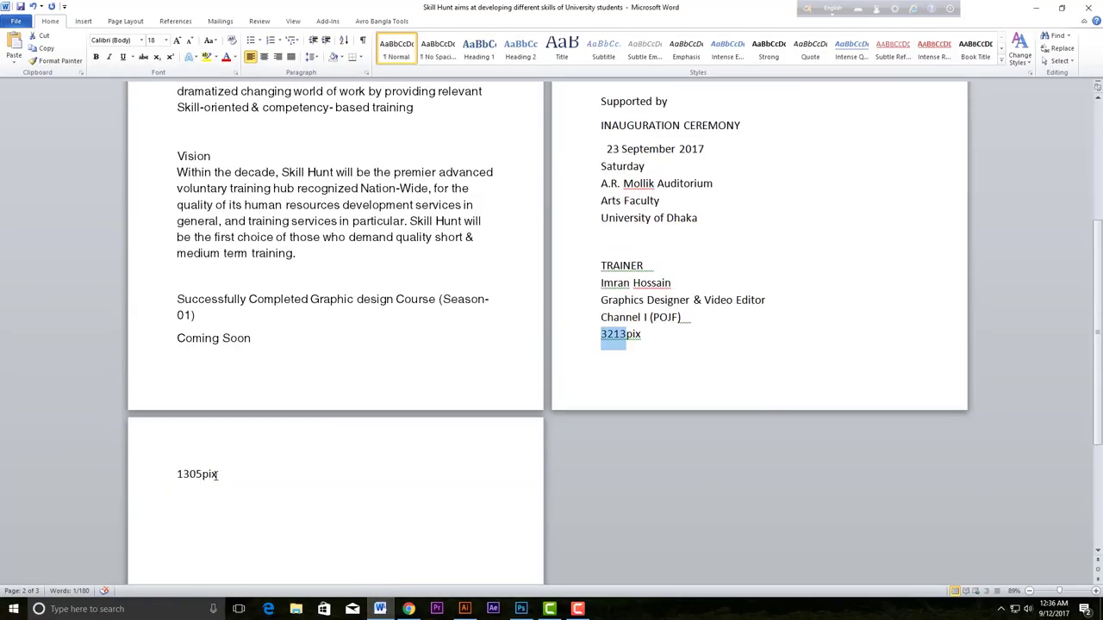
drag(202, 473, 166, 470)
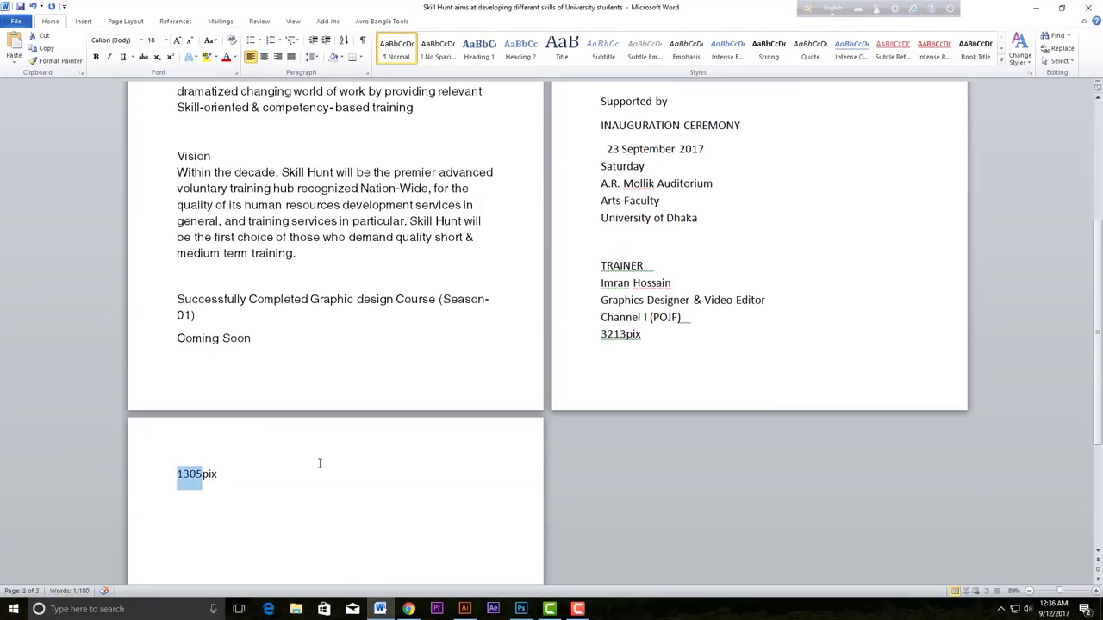
Step: Enter a height of 1305 pixels and create the transparent document
click(520, 613)
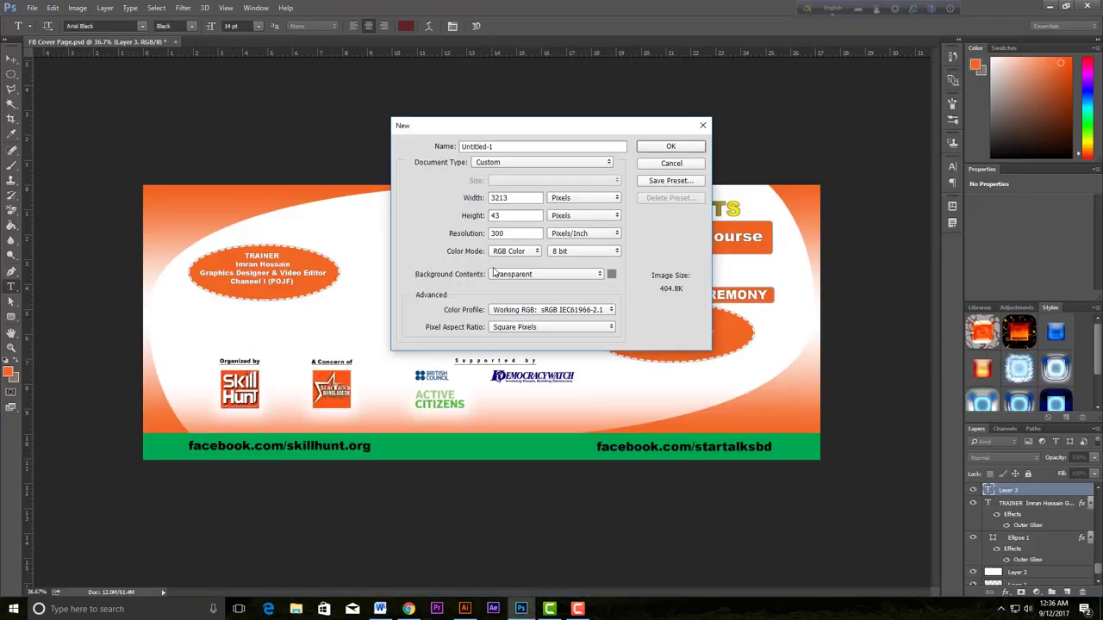
drag(506, 219, 459, 216)
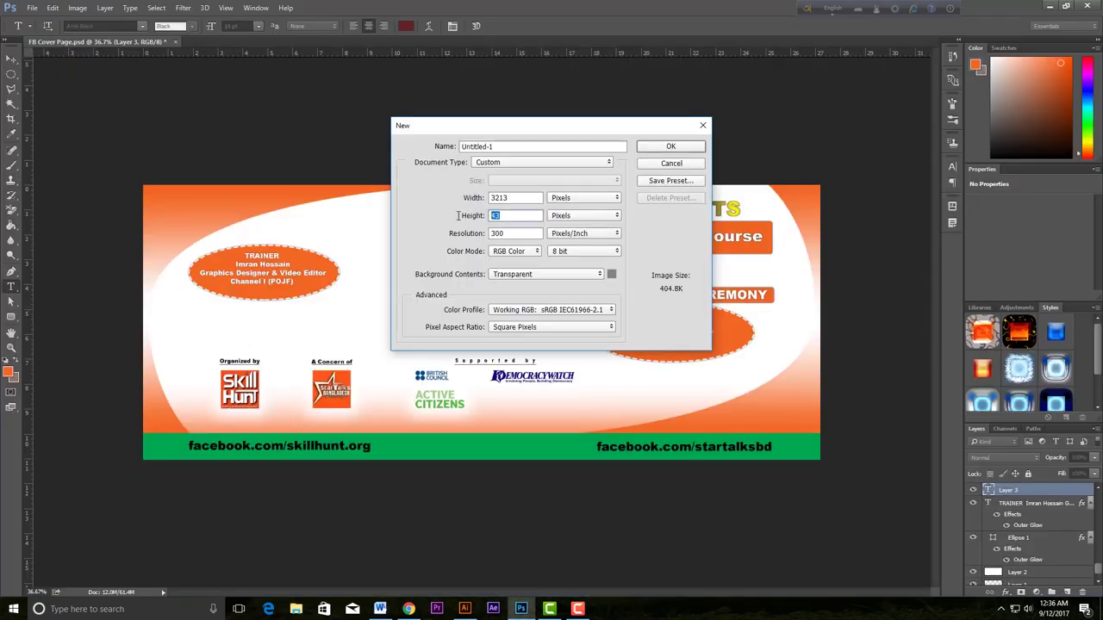
text(1305)
click(681, 147)
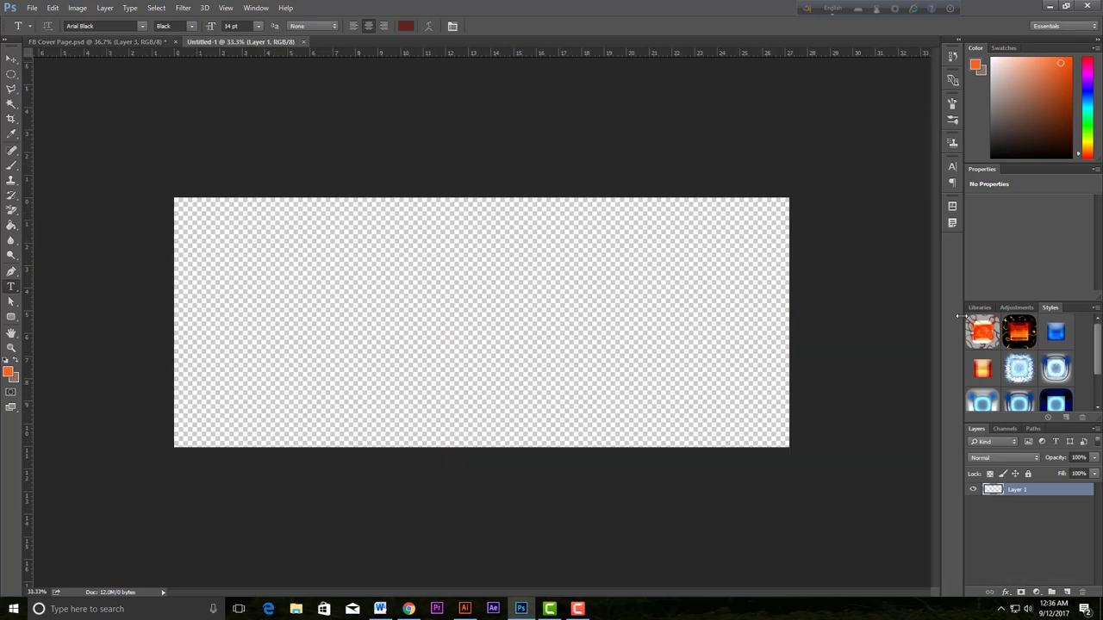
Step: Add a new empty layer and set the foreground colour to white
click(1067, 592)
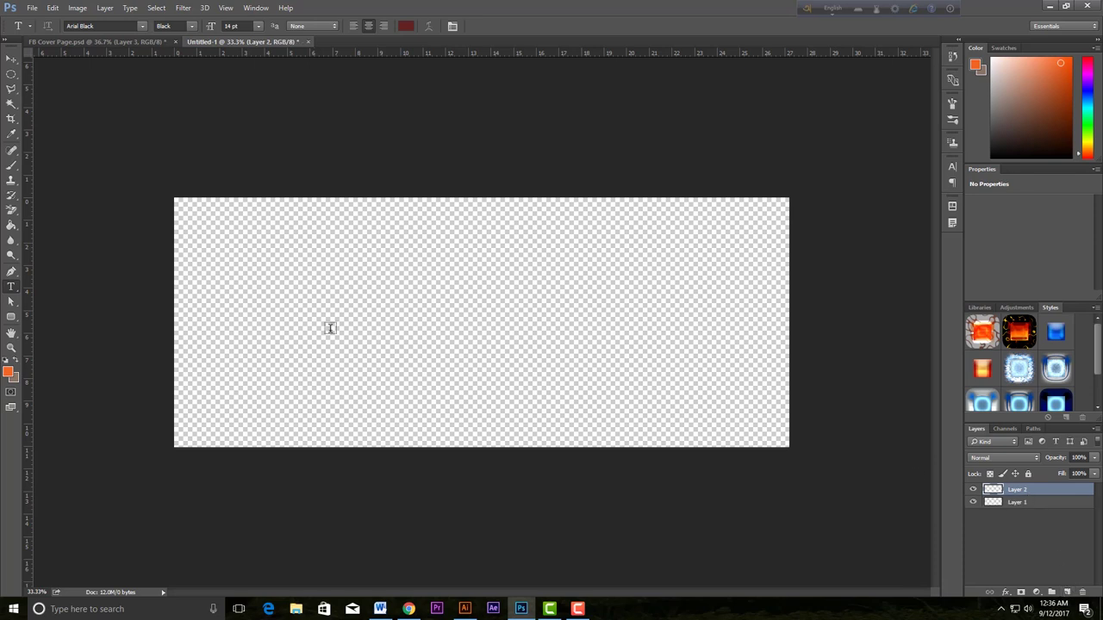
click(8, 372)
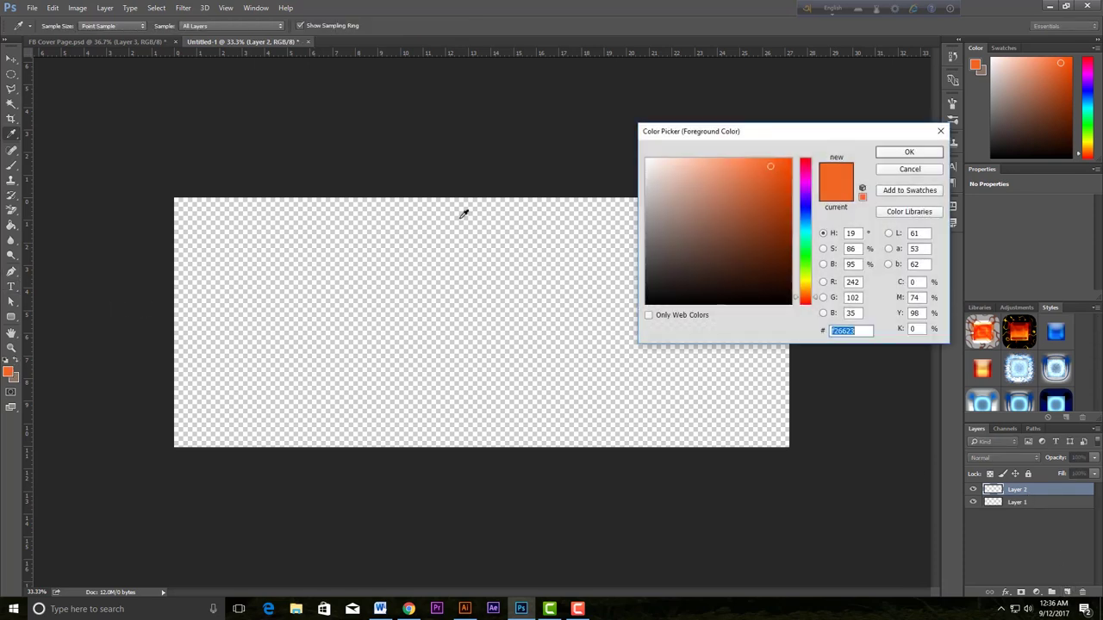
drag(669, 179, 615, 142)
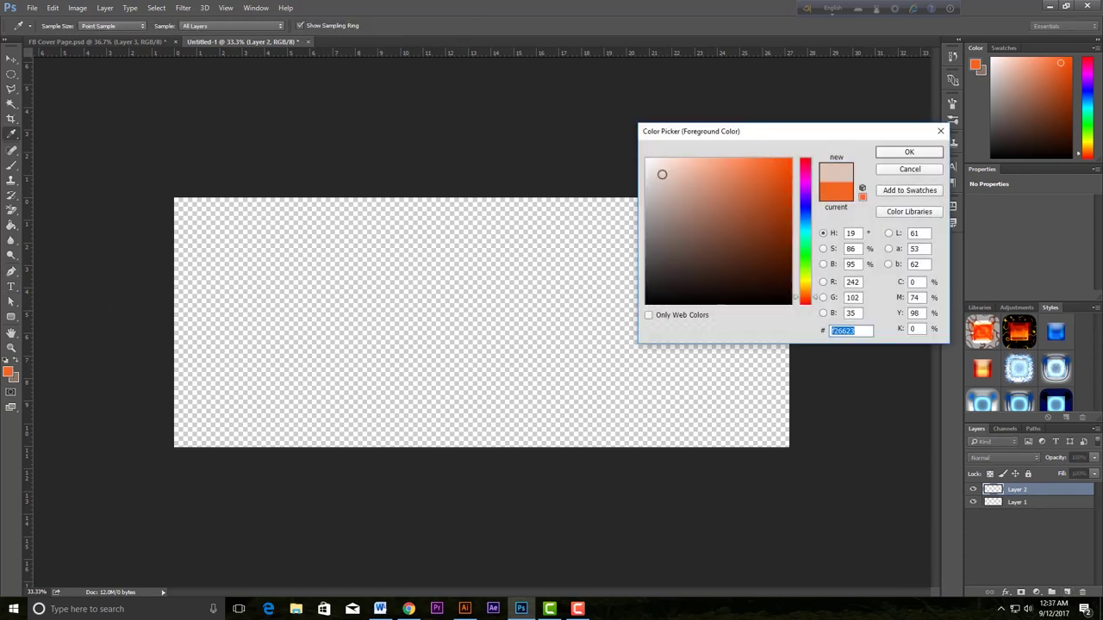
click(888, 154)
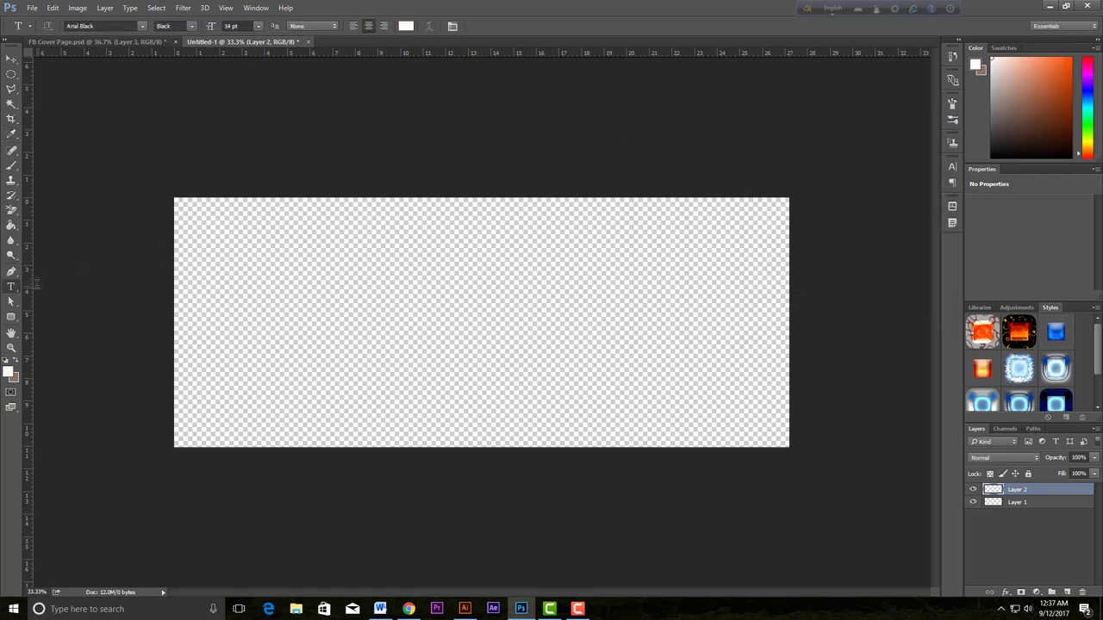
Step: Fill the new layer with white using the Paint Bucket tool
click(15, 229)
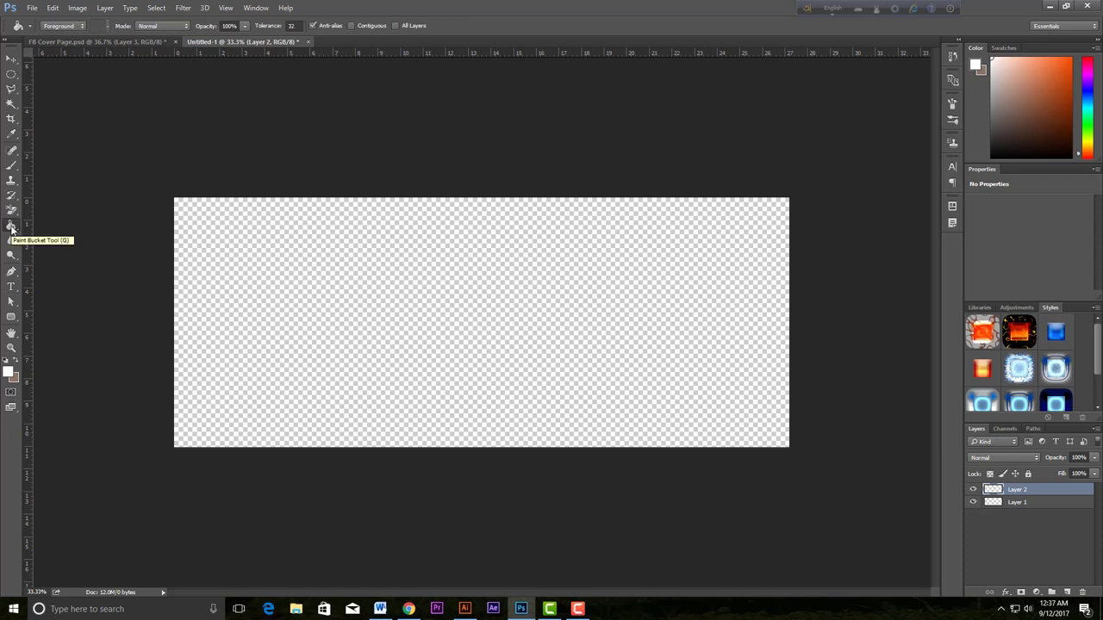
right_click(11, 228)
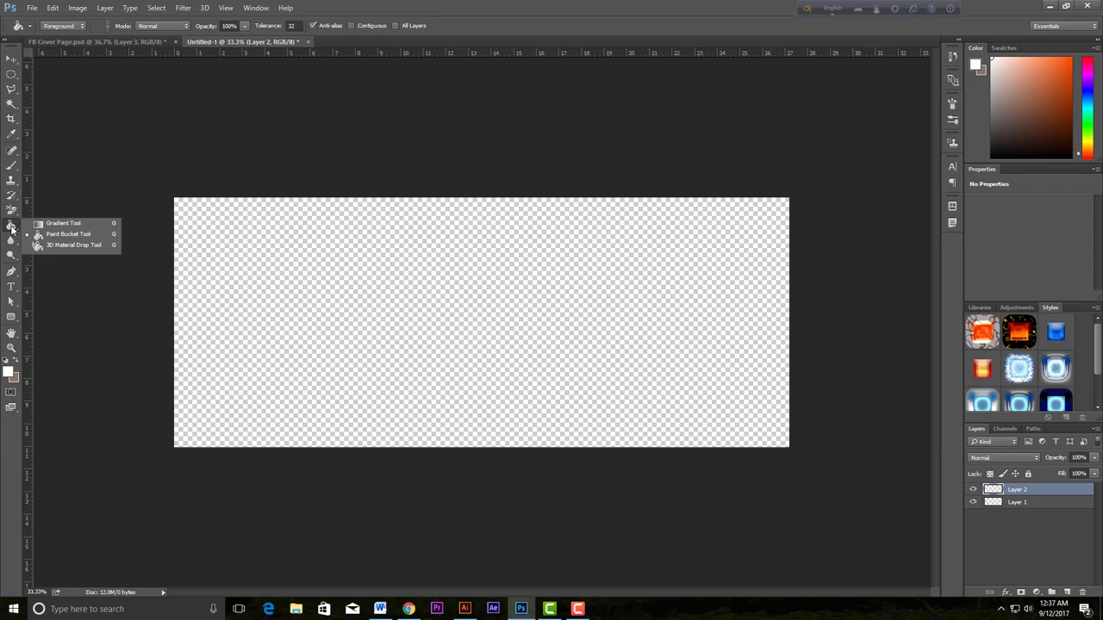
click(63, 225)
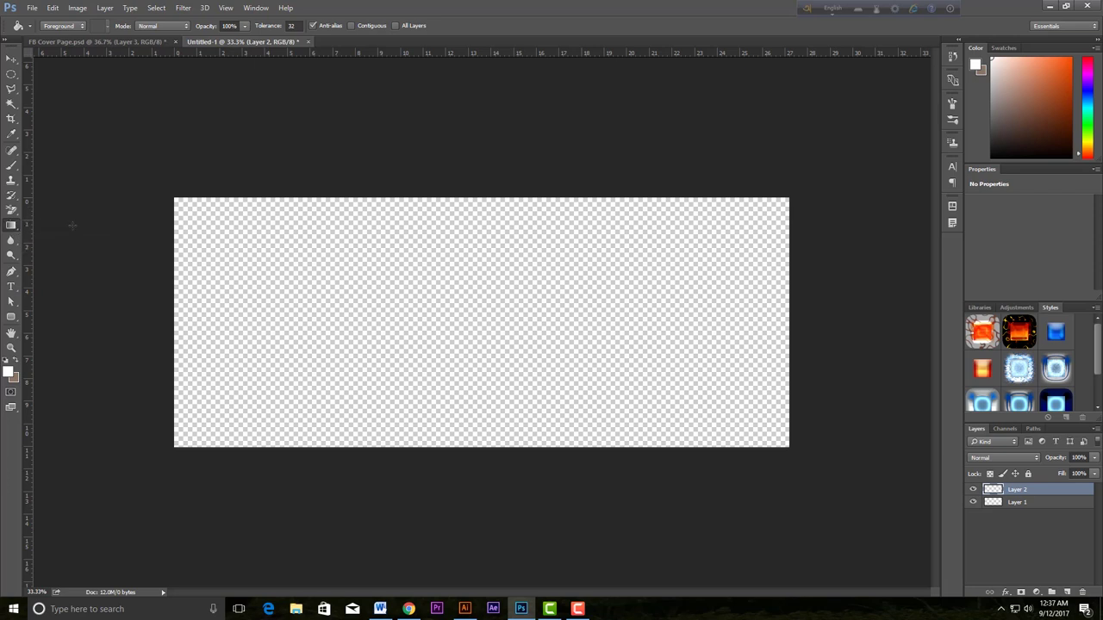
right_click(12, 229)
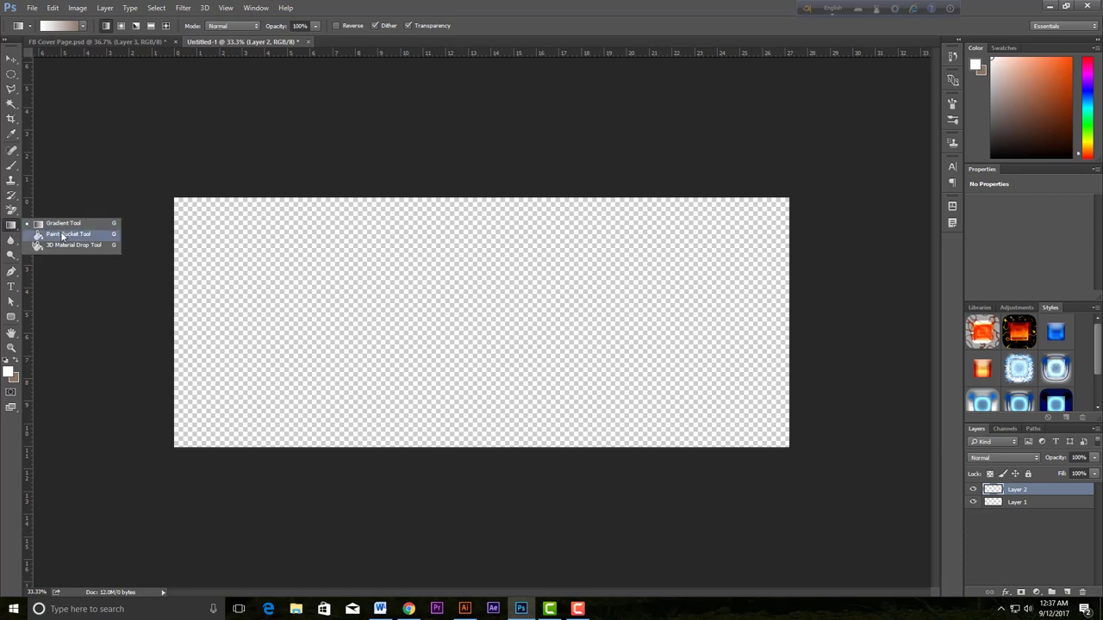
click(70, 235)
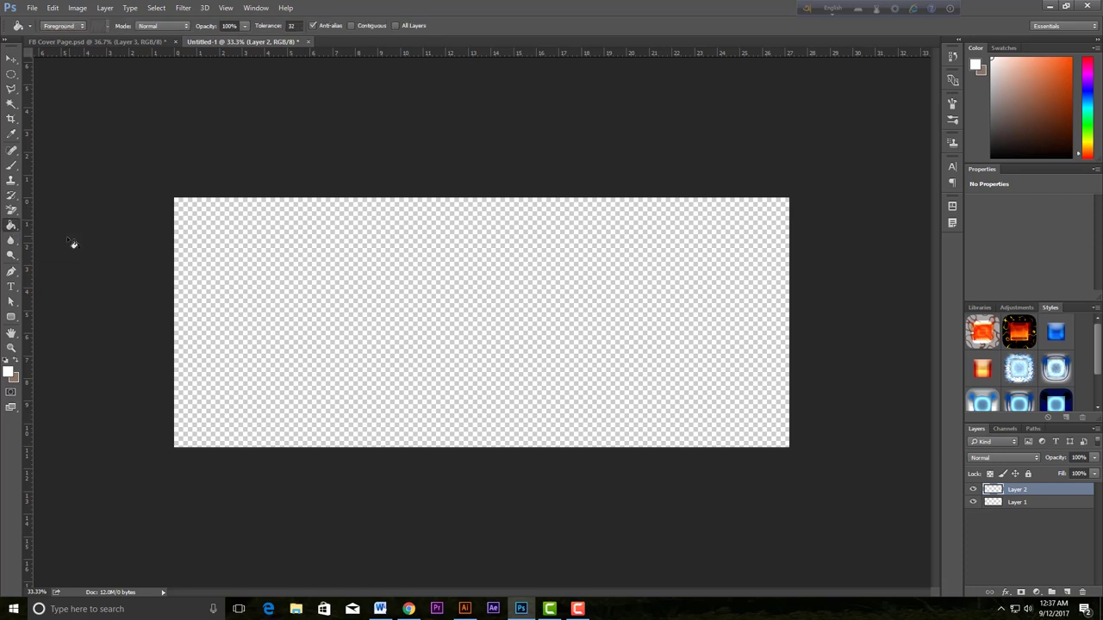
click(8, 372)
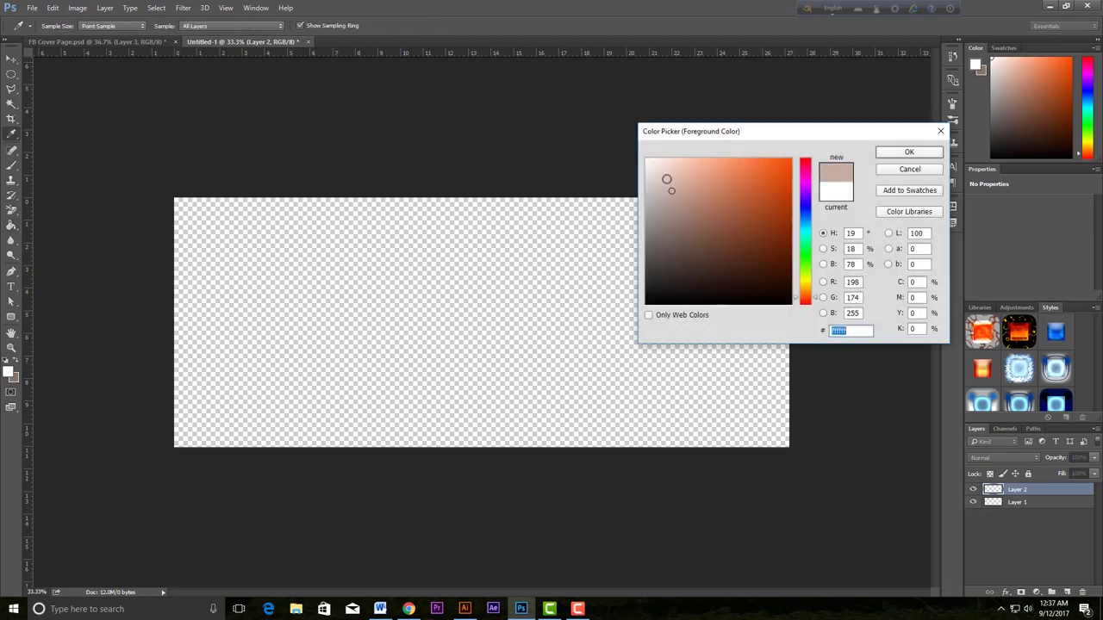
click(920, 154)
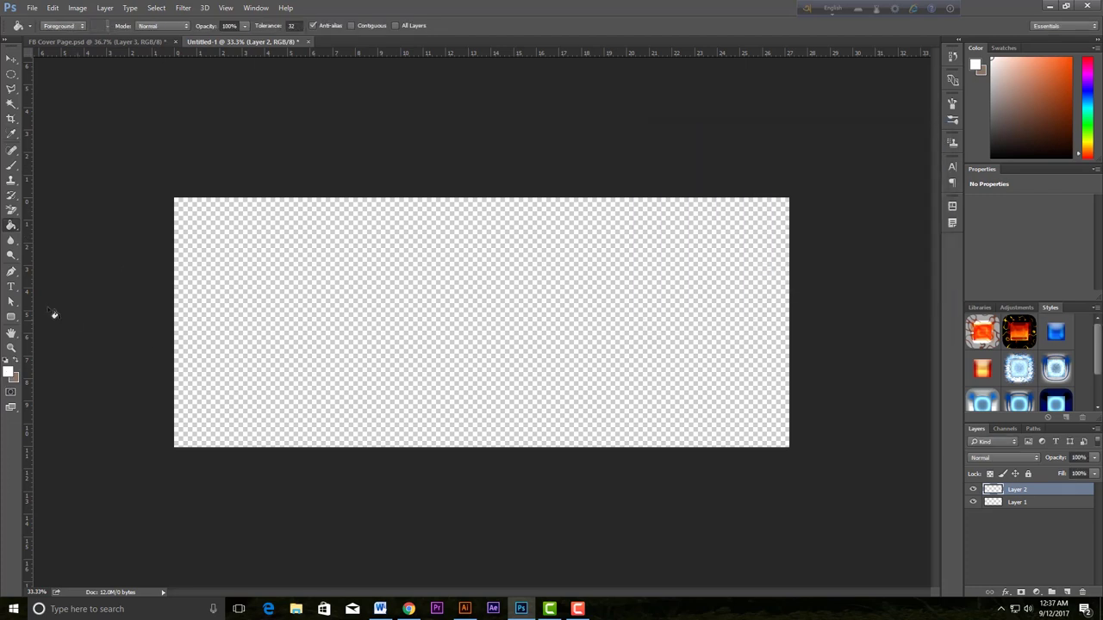
right_click(12, 228)
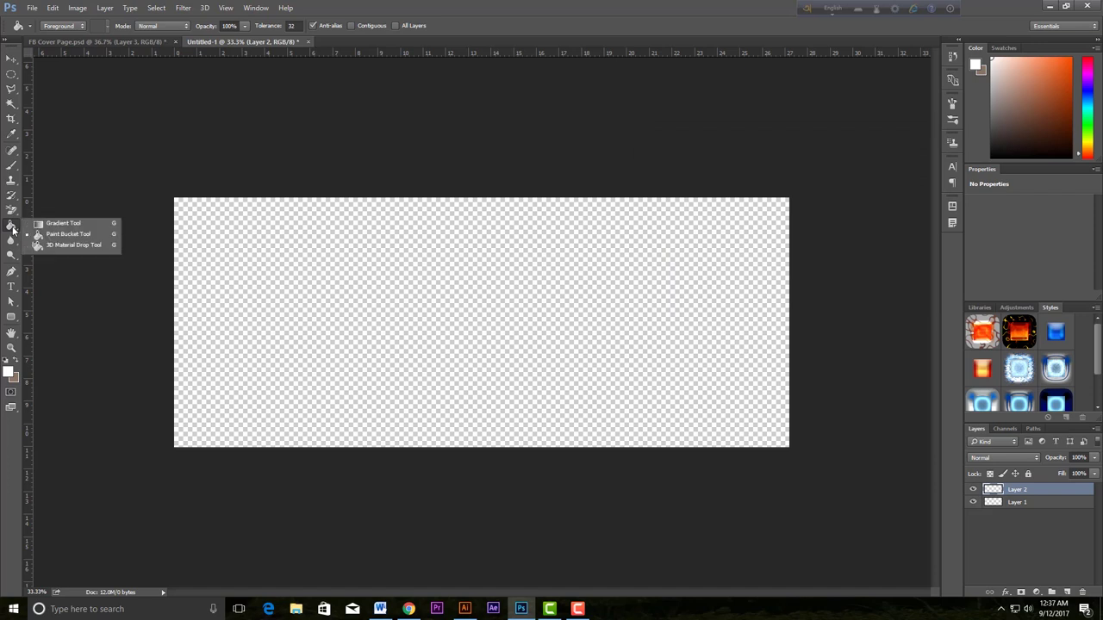
click(67, 235)
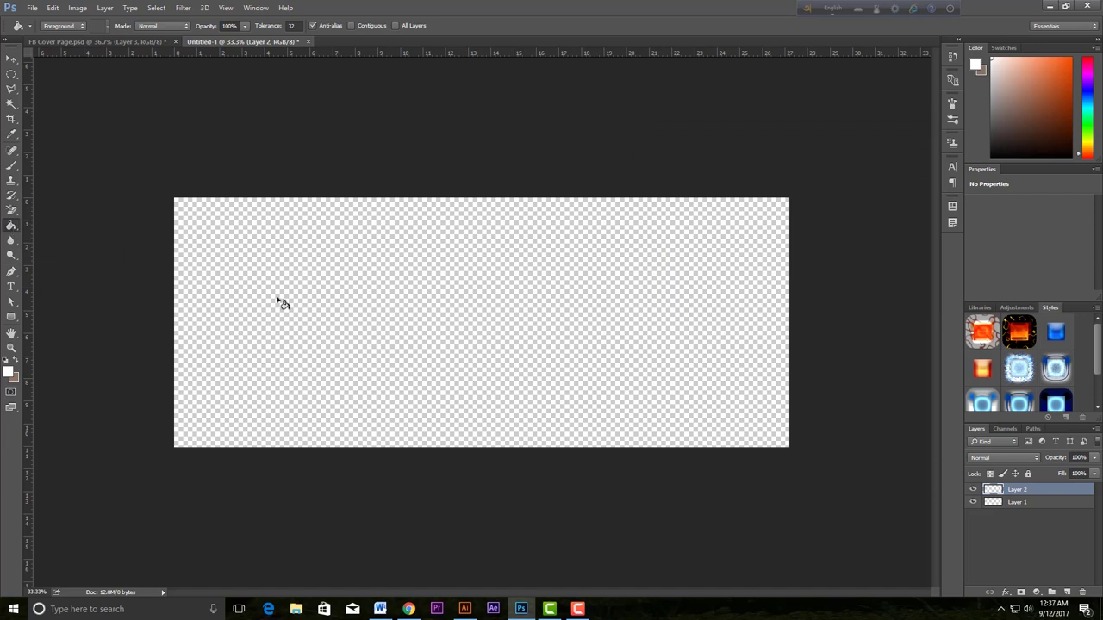
click(421, 331)
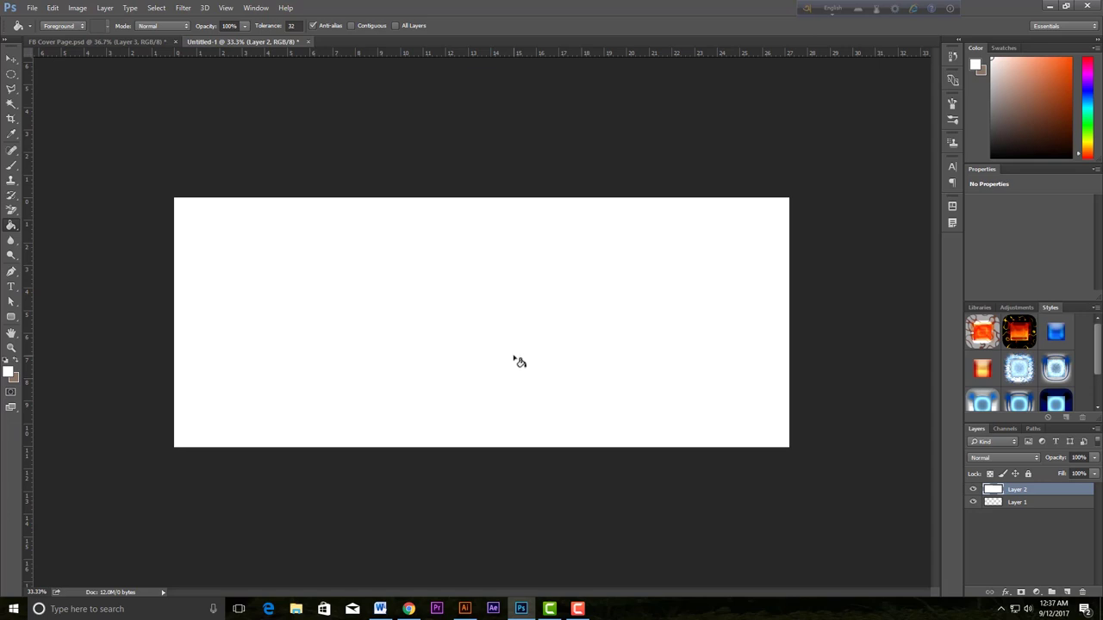
Step: Draw a tall rectangle down the left edge with no stroke and orange fill
click(12, 317)
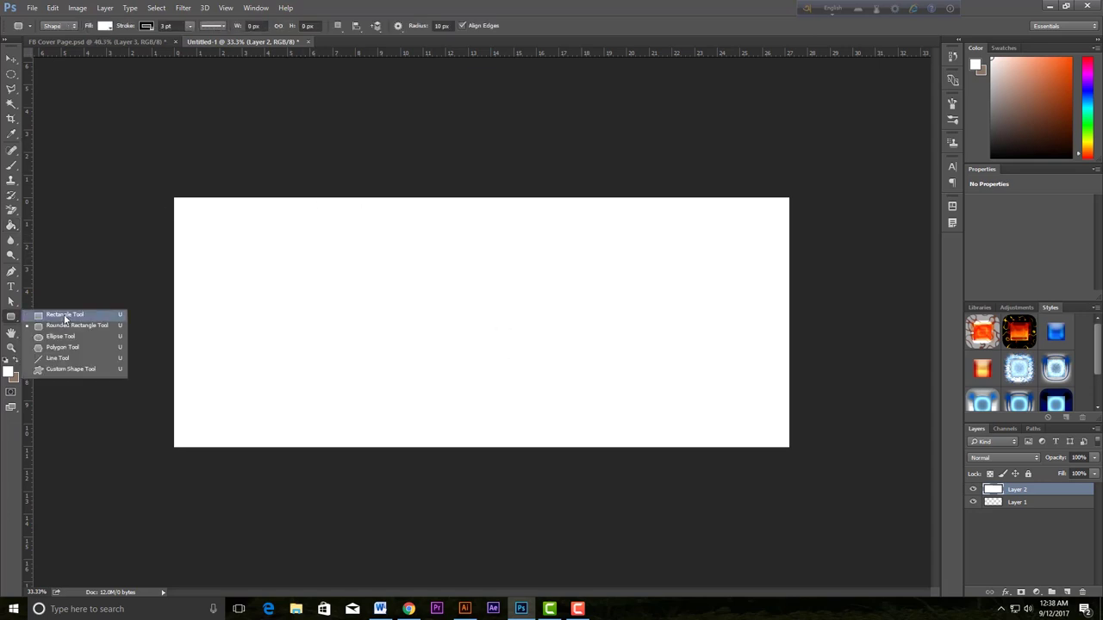
click(65, 314)
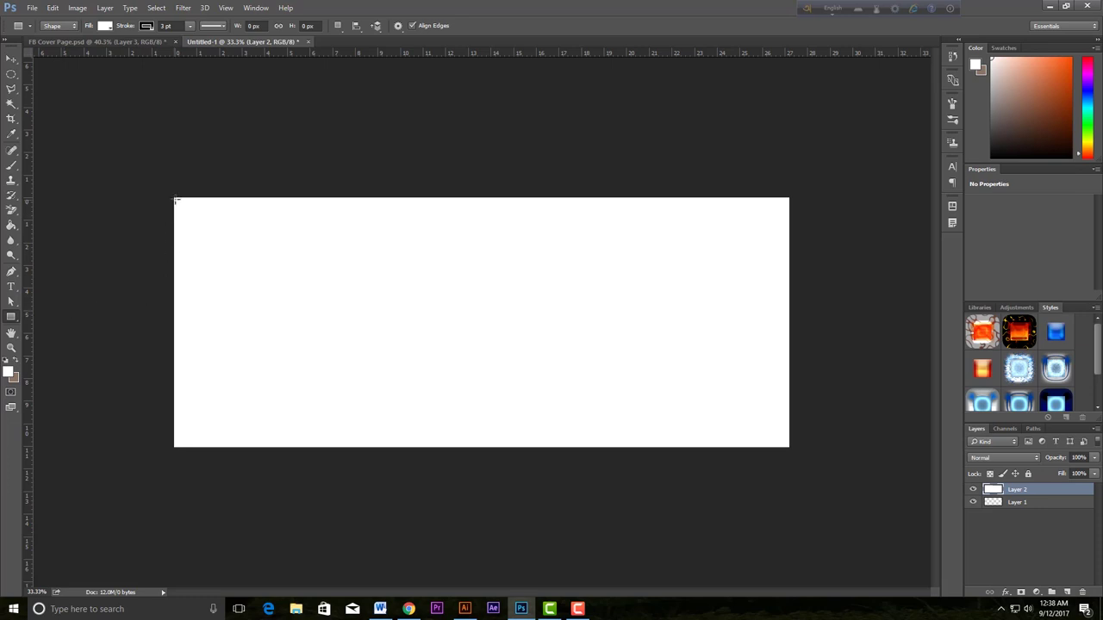
drag(177, 201, 233, 446)
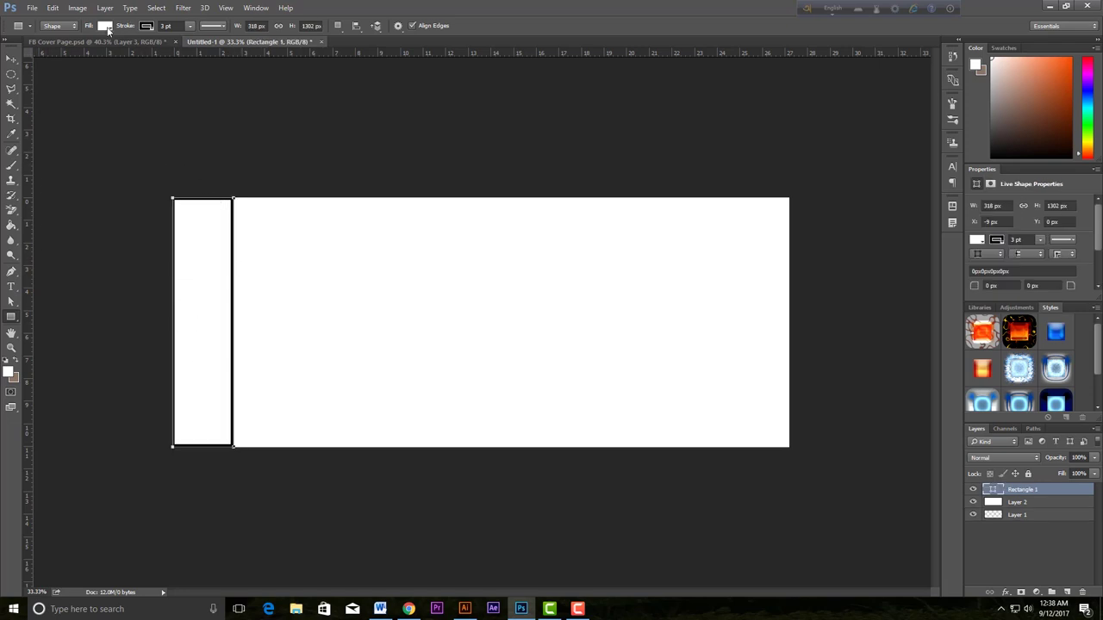
click(148, 28)
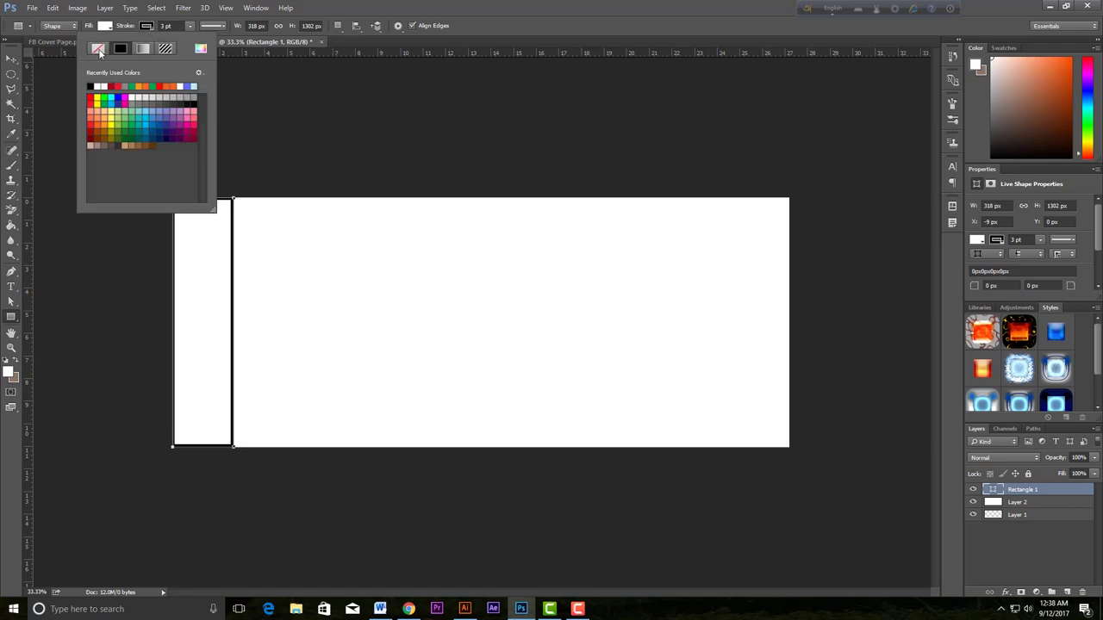
click(97, 48)
click(104, 32)
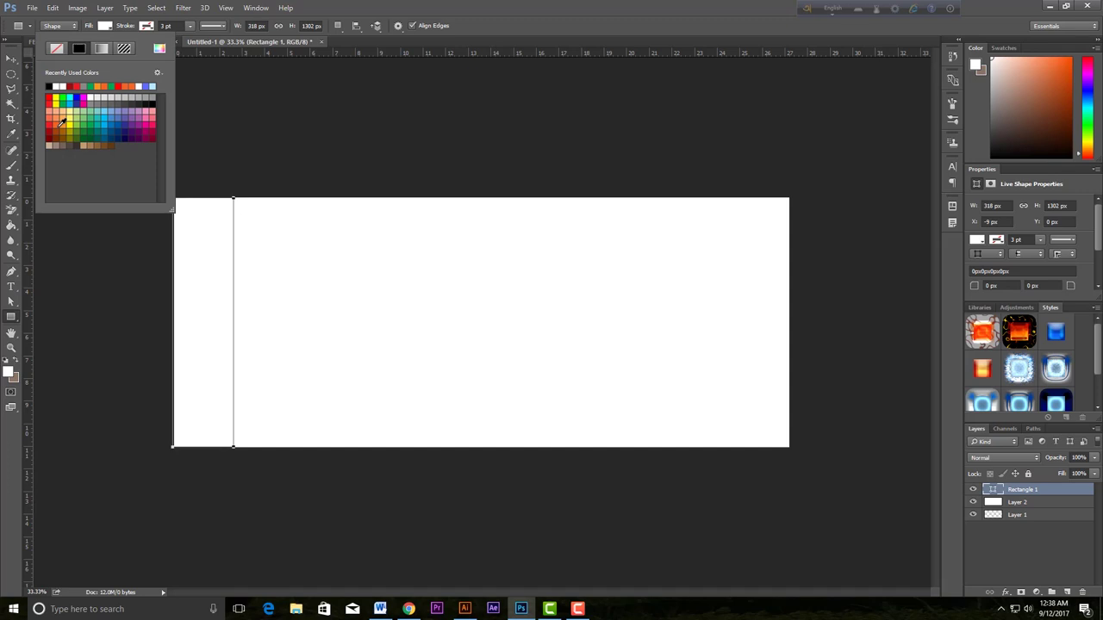
click(61, 121)
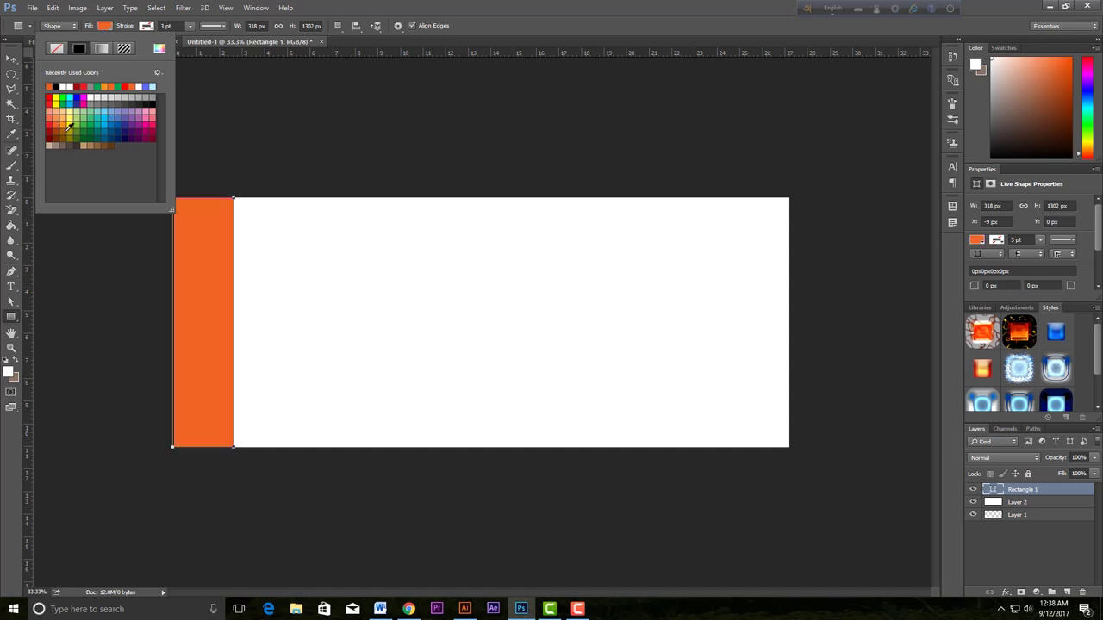
scroll(296, 256, up, 3)
click(12, 271)
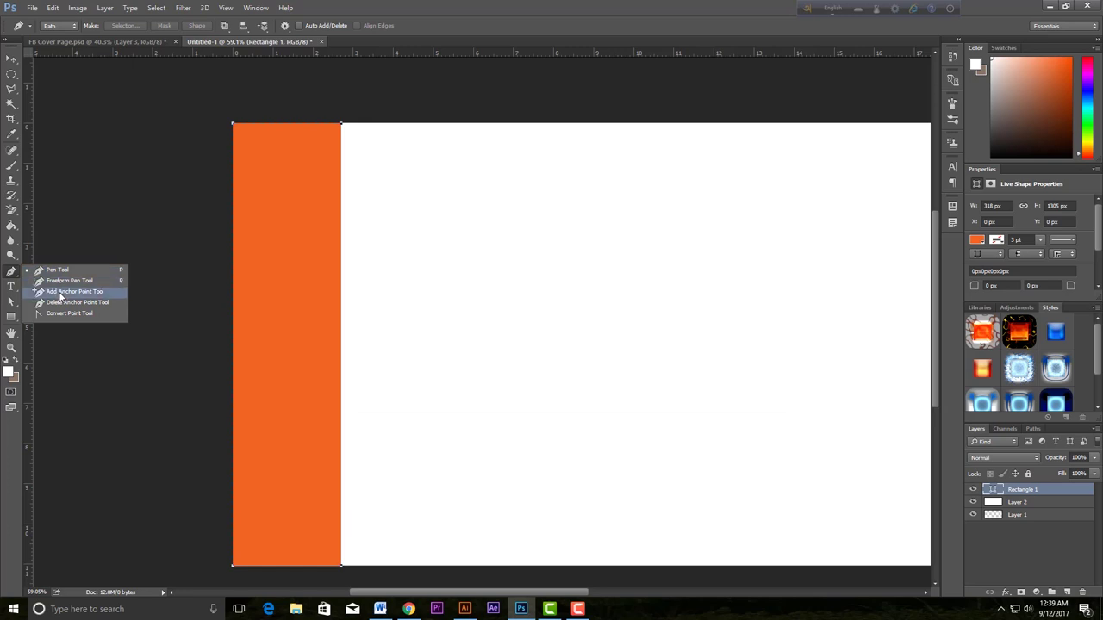
Step: Add an anchor at the rectangle's right-edge midpoint and pull it left into a concave curve
click(66, 293)
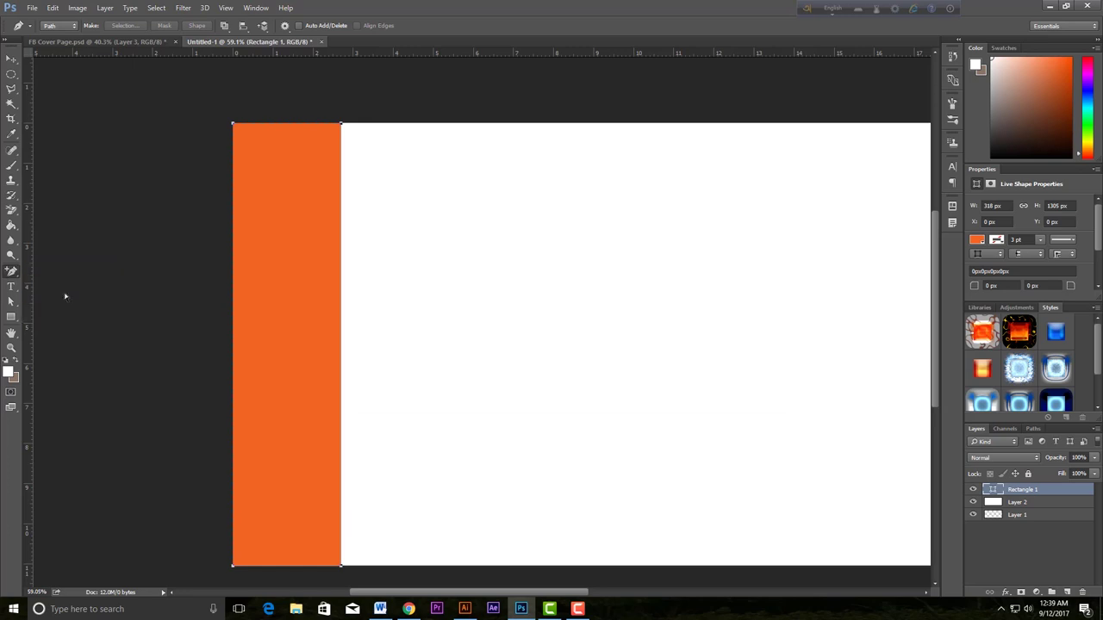
click(340, 345)
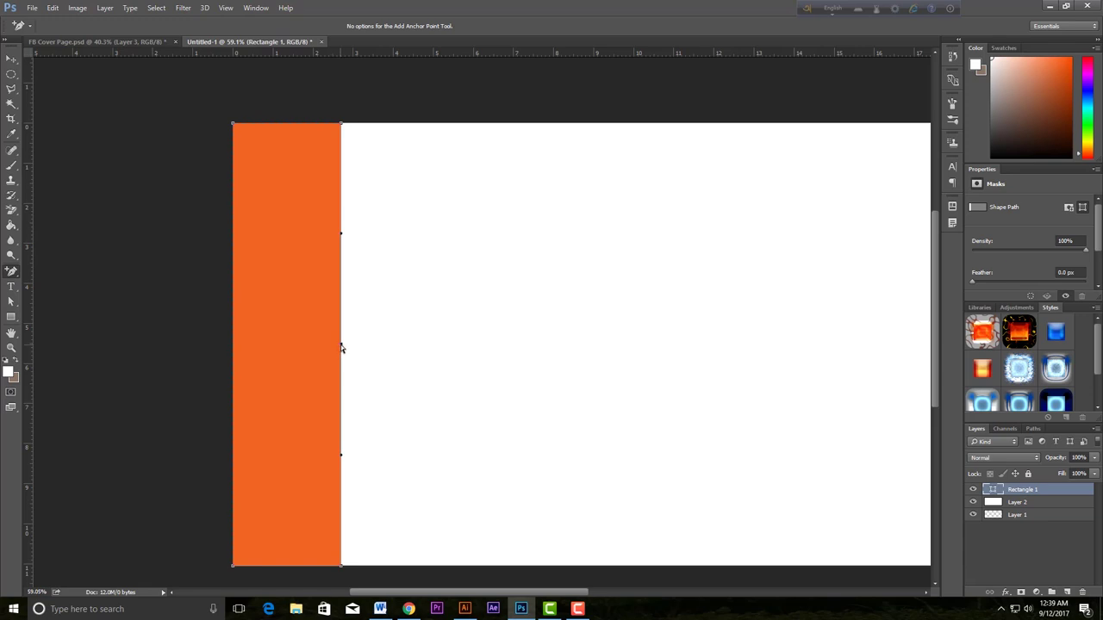
drag(341, 345, 244, 348)
drag(244, 348, 243, 348)
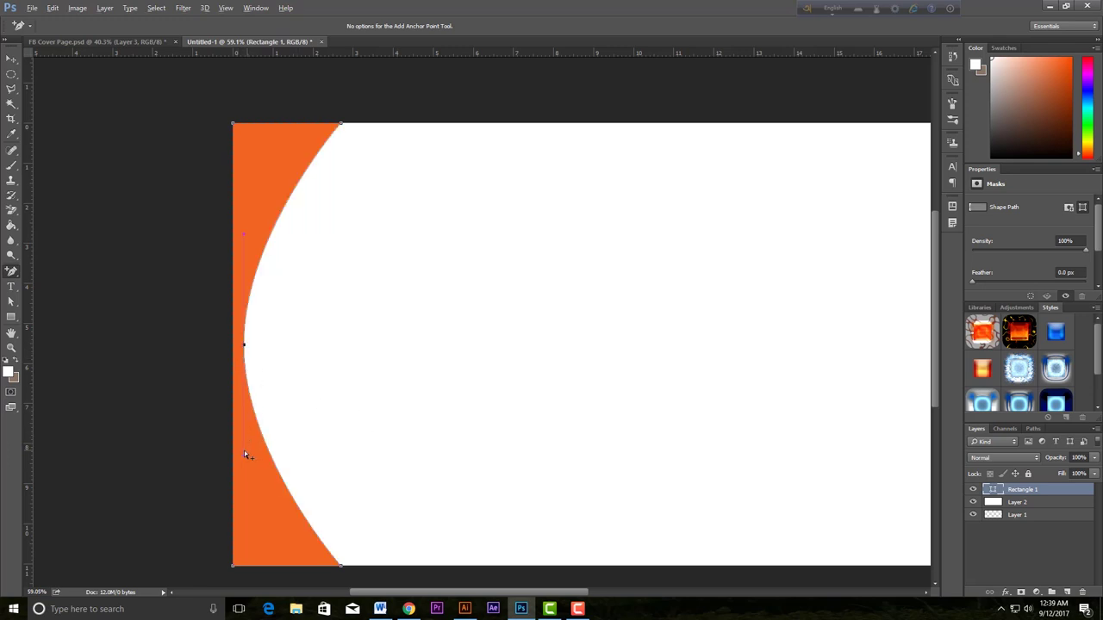
right_click(12, 273)
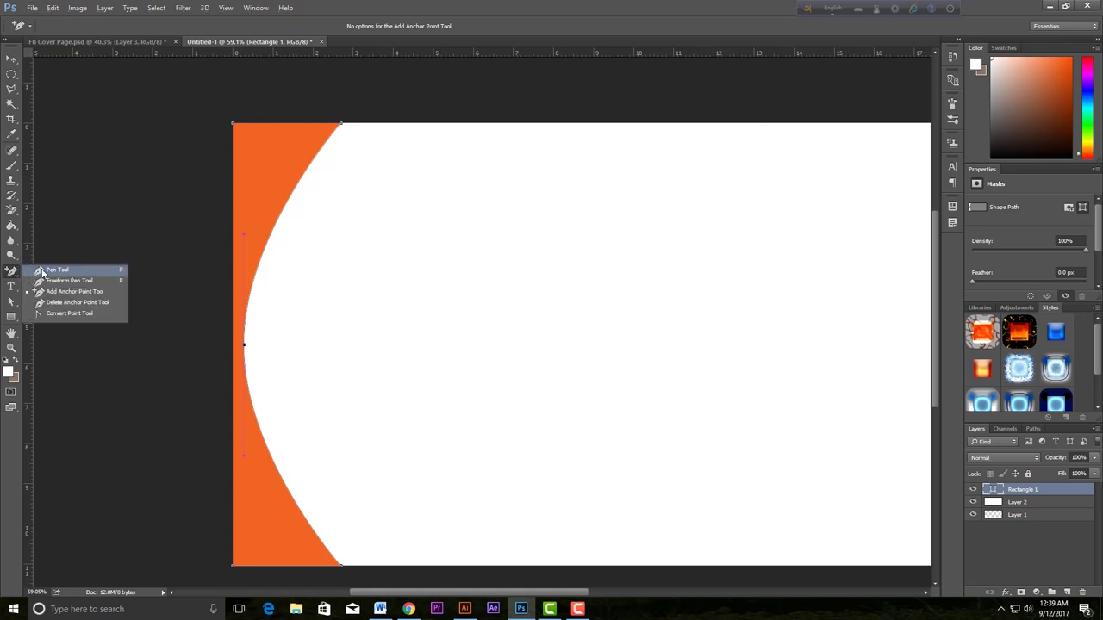
click(43, 272)
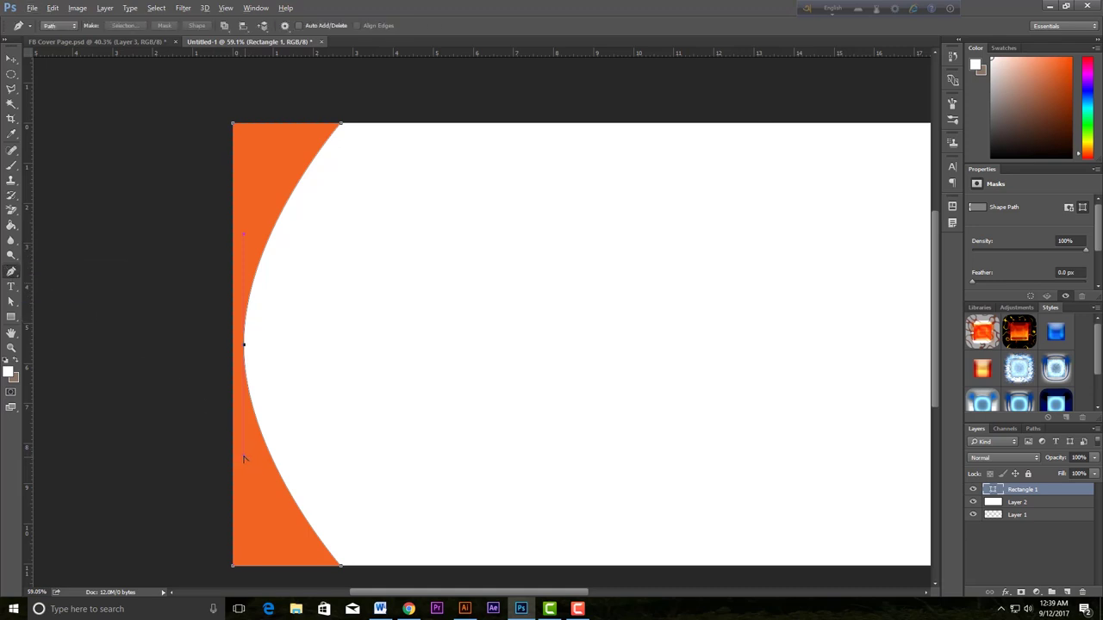
Step: Refine the curve handles and extend the top anchor so the swoosh sweeps along the top
drag(245, 459, 245, 493)
mouse_move(243, 543)
mouse_down()
mouse_move(267, 564)
mouse_move(243, 459)
mouse_up()
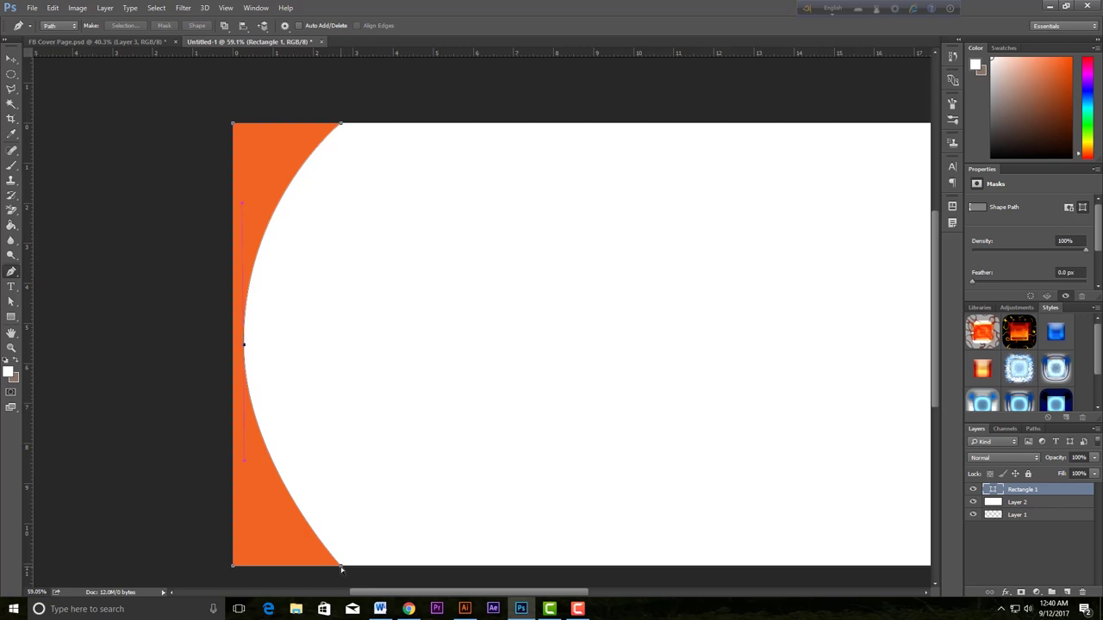
drag(342, 569, 326, 564)
scroll(431, 215, down, 1)
key(alt)
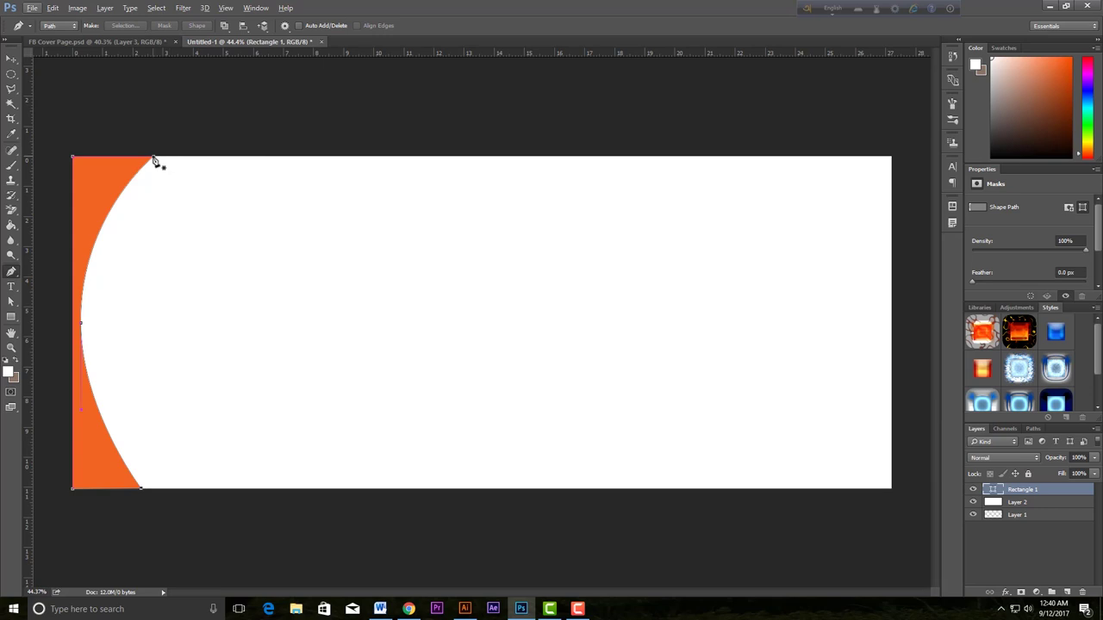
mouse_move(154, 160)
mouse_down()
mouse_move(518, 159)
mouse_move(454, 160)
mouse_move(469, 160)
mouse_up()
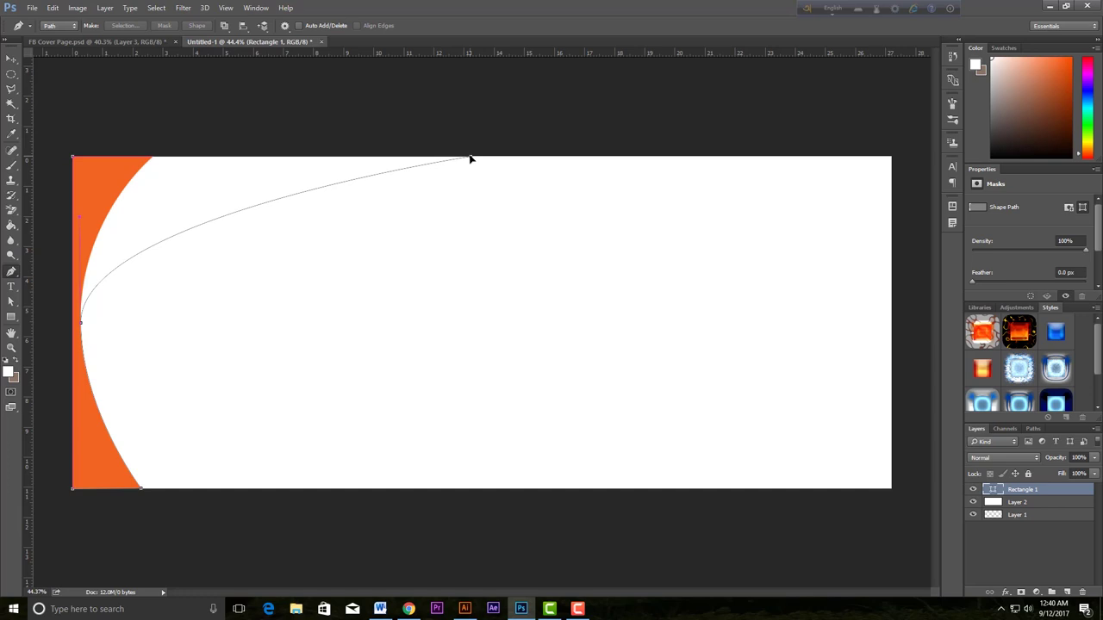
drag(470, 158, 469, 159)
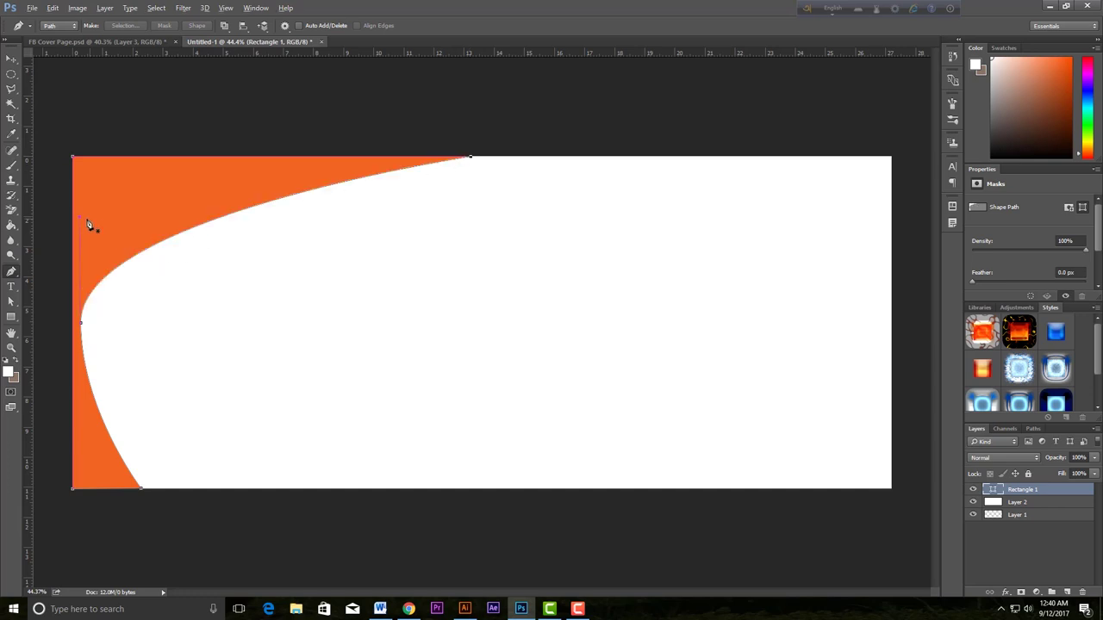
mouse_move(81, 219)
mouse_down()
mouse_move(80, 148)
mouse_move(84, 158)
mouse_up()
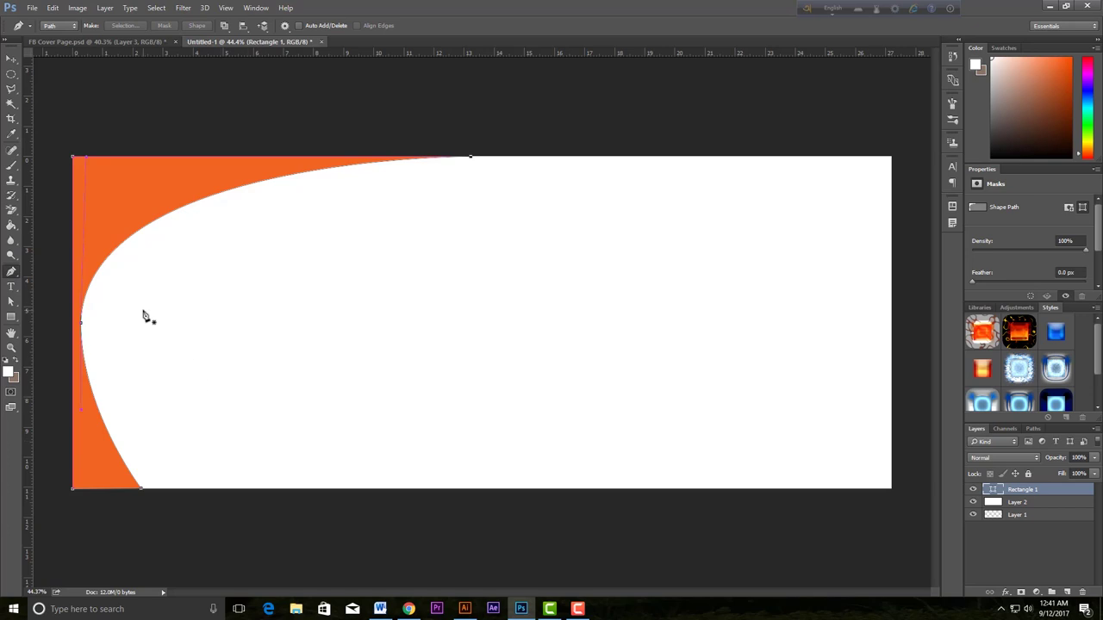
click(11, 58)
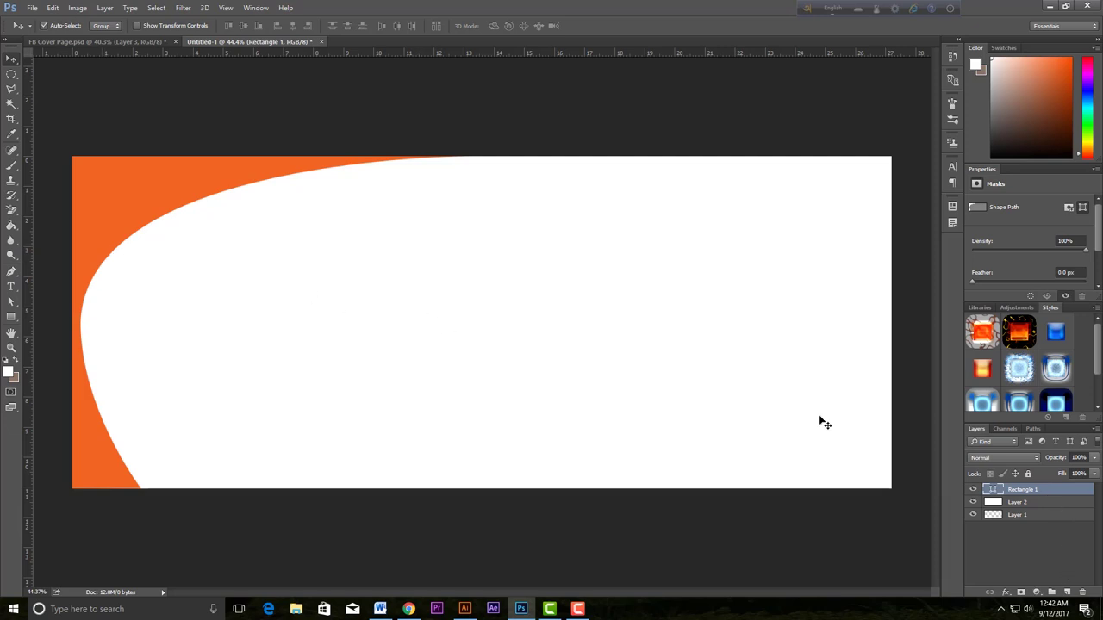
Step: Duplicate the orange swoosh, flip it vertically and horizontally, and place it in the right corner
key(alt)
key(alt)
drag(121, 214, 534, 206)
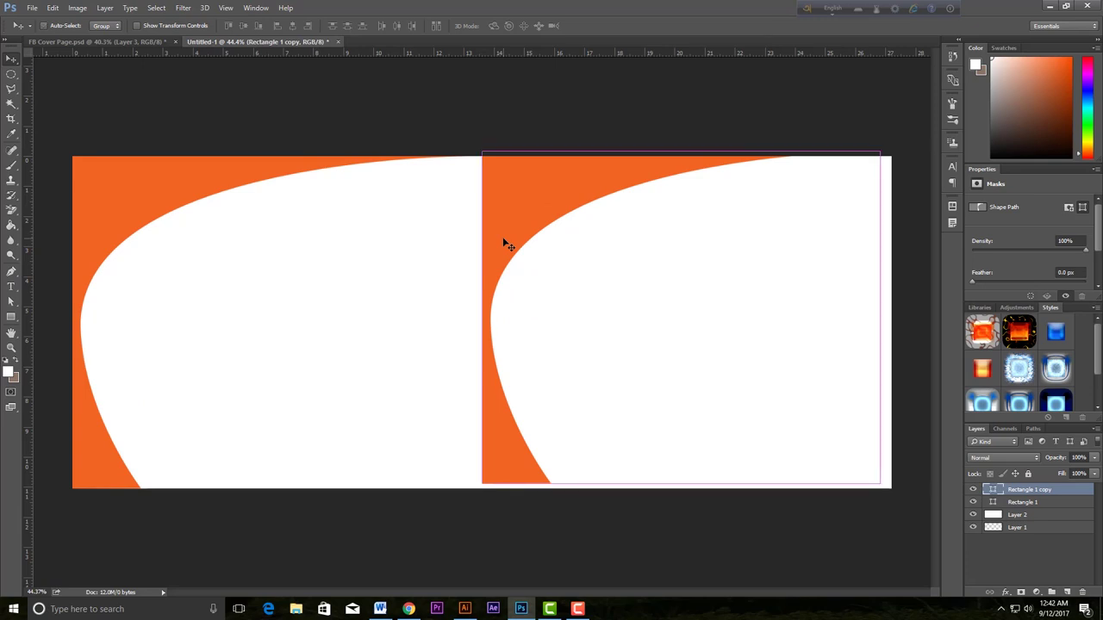
key(ctrl+t)
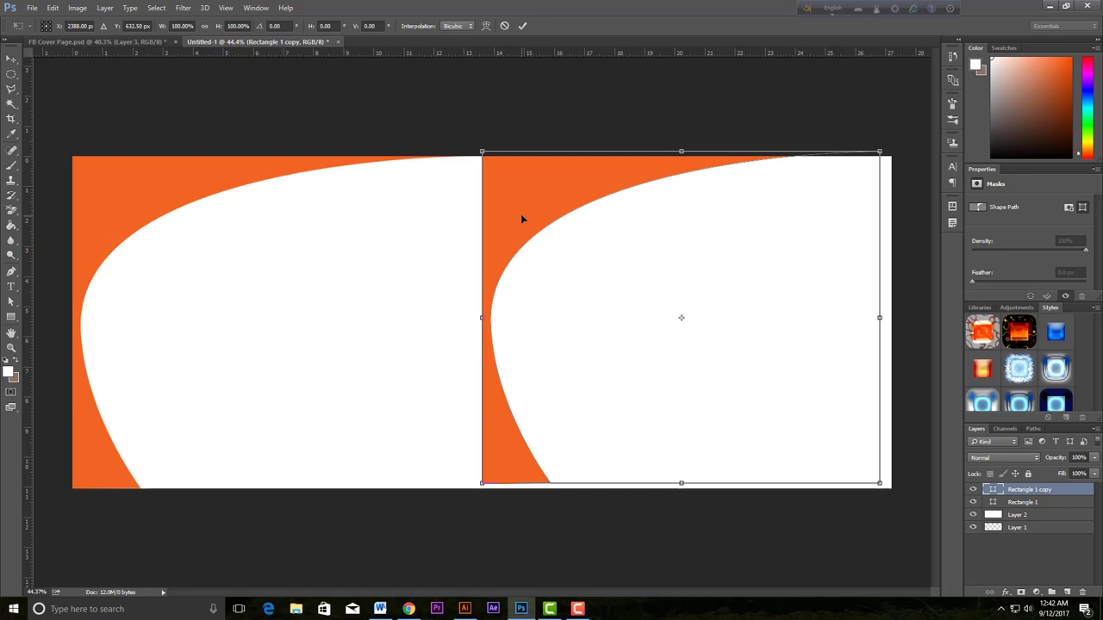
right_click(522, 219)
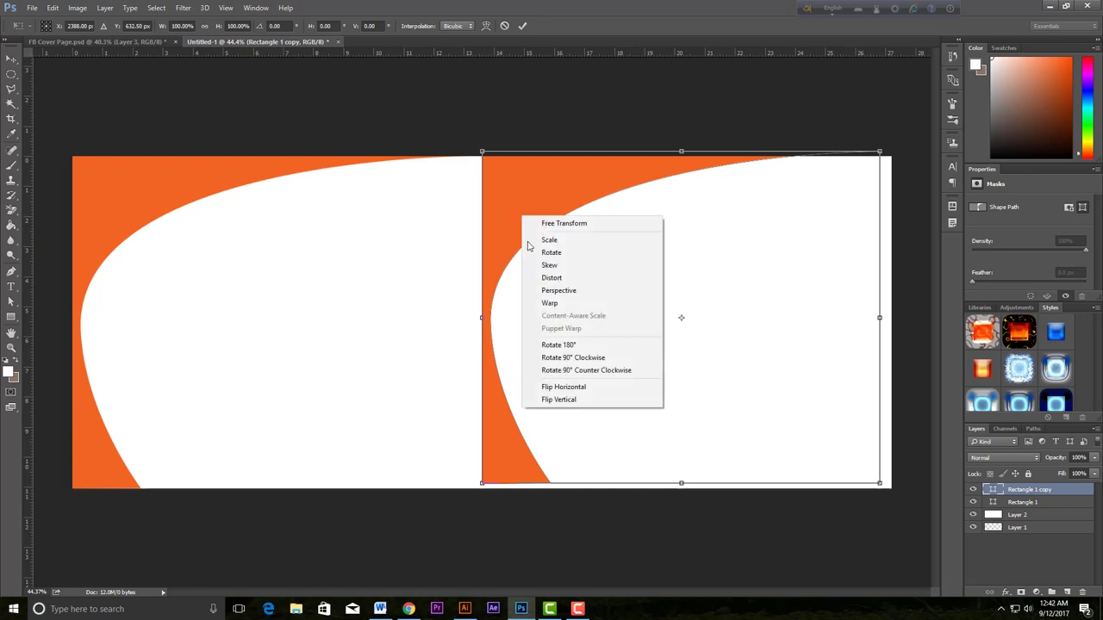
click(574, 400)
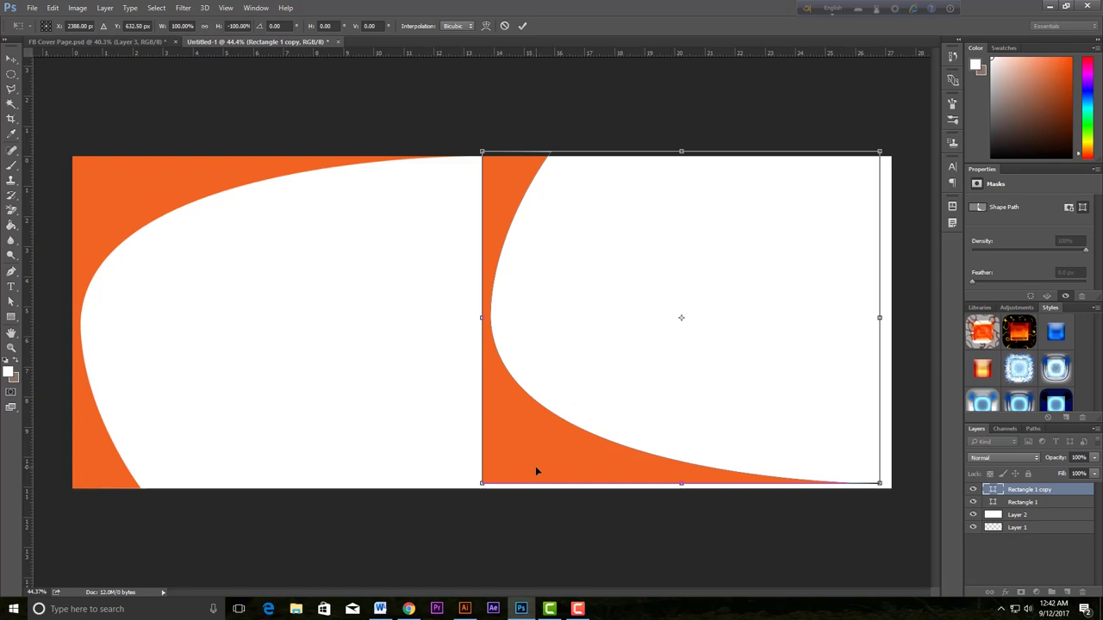
right_click(508, 407)
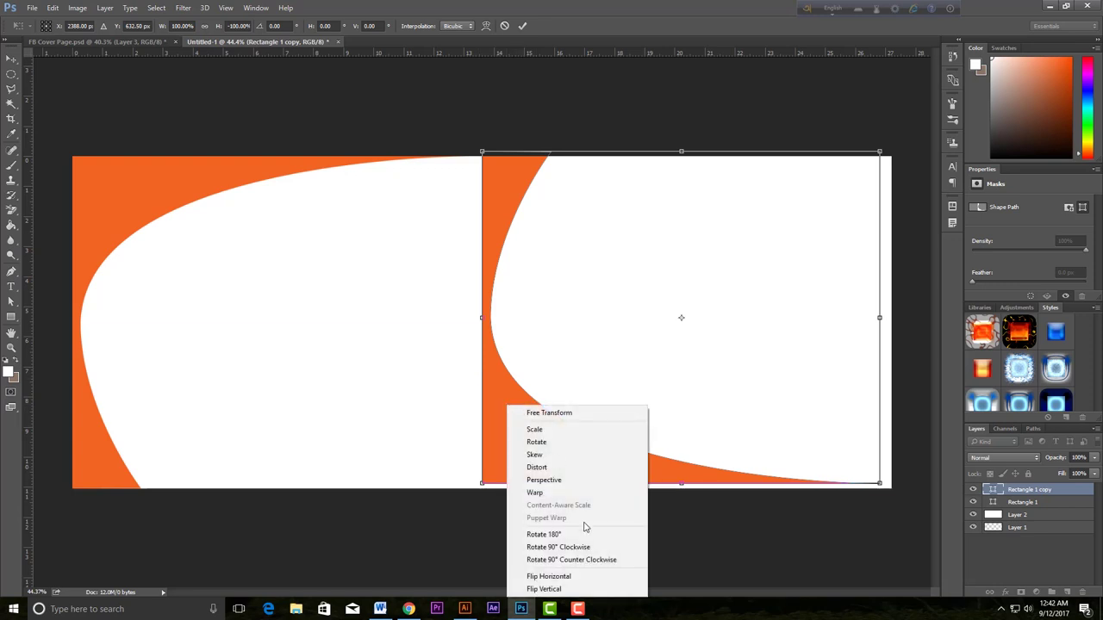
click(582, 576)
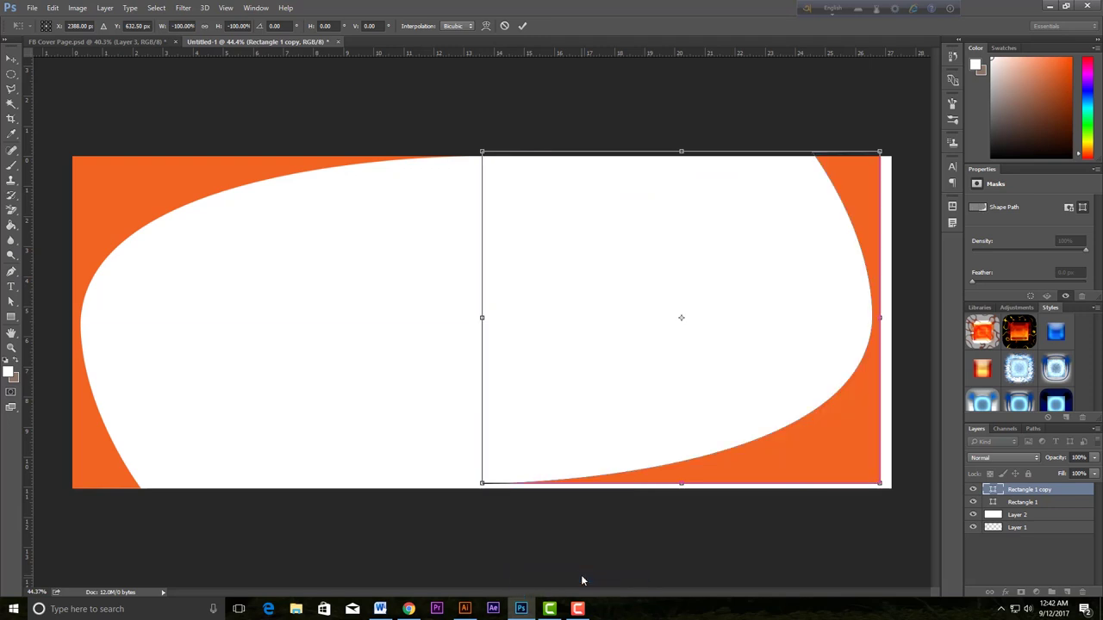
drag(863, 176, 875, 192)
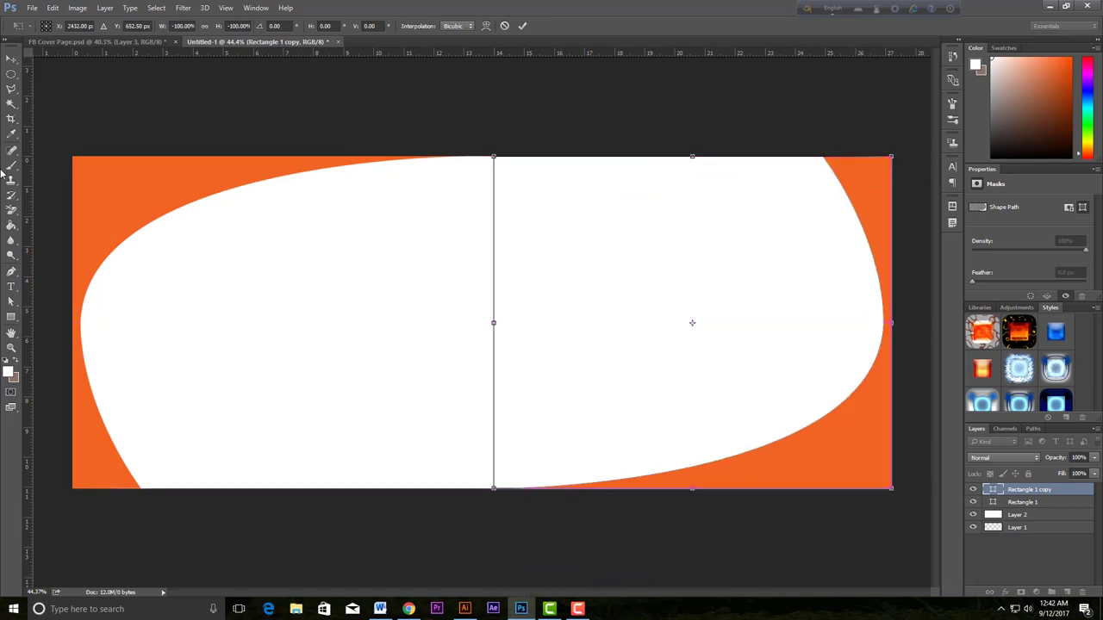
key(Return)
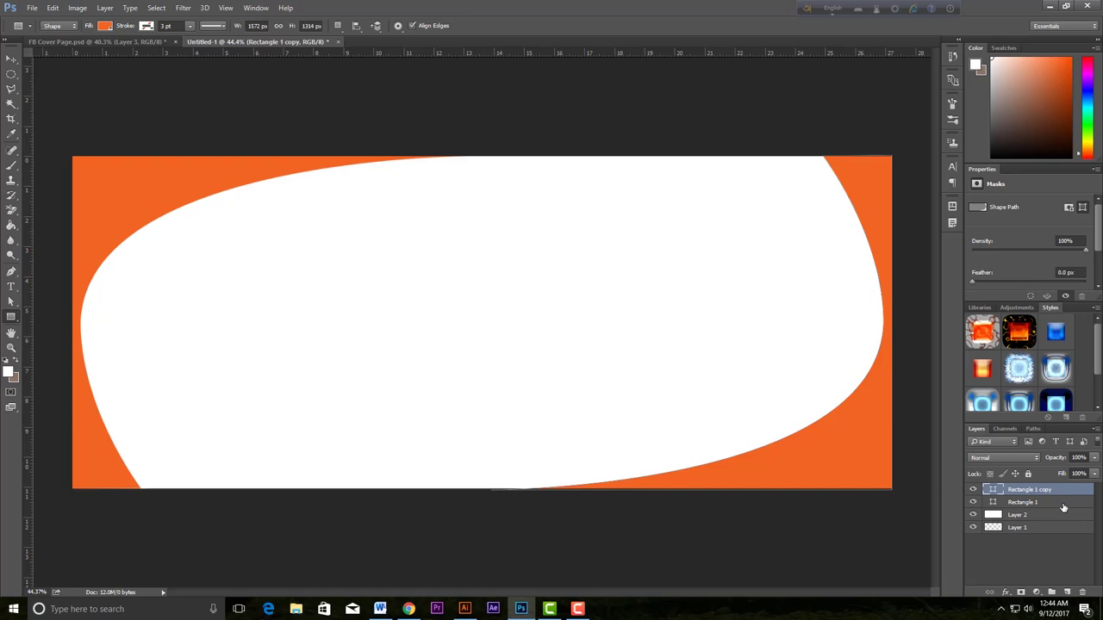
Step: Scale the Rectangle 1 and Rectangle 1 copy layers together down to about 92%
click(1050, 504)
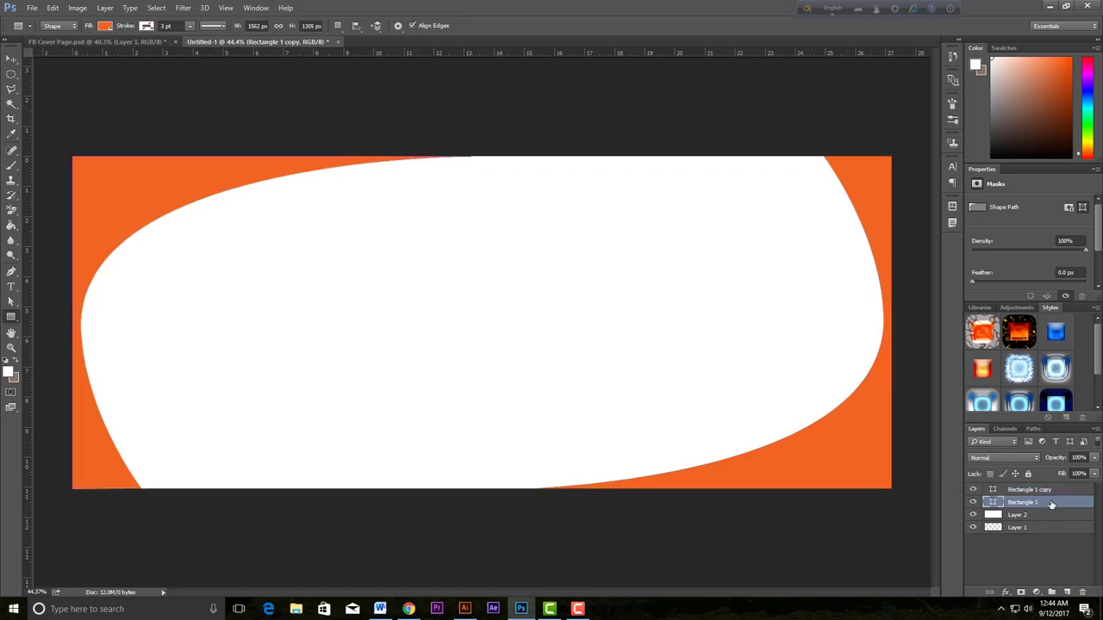
shift+click(1058, 491)
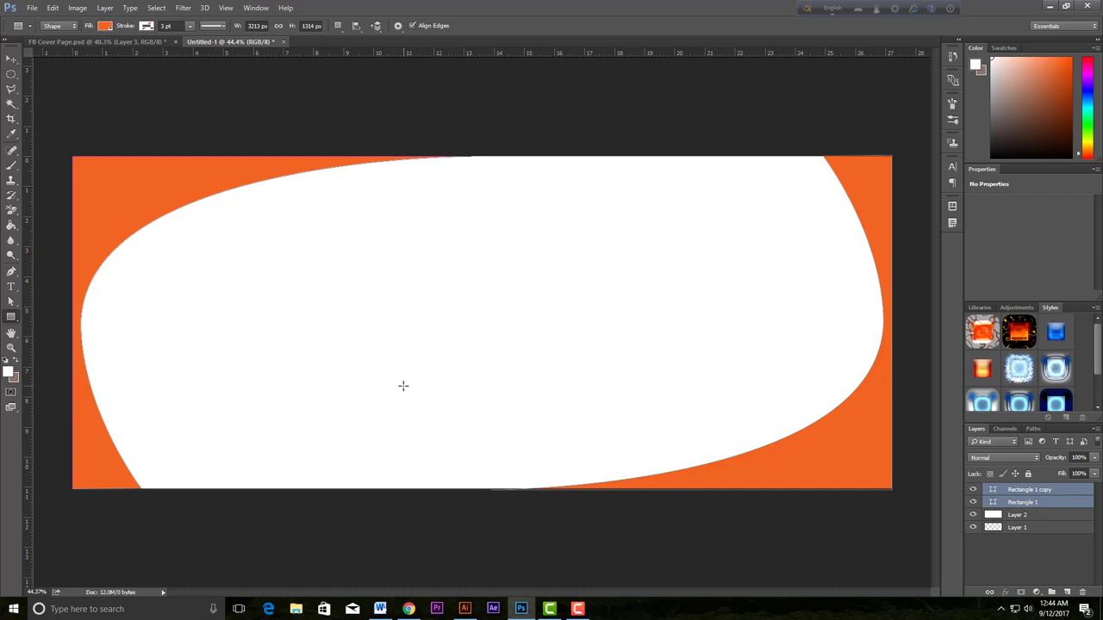
key(ctrl+t)
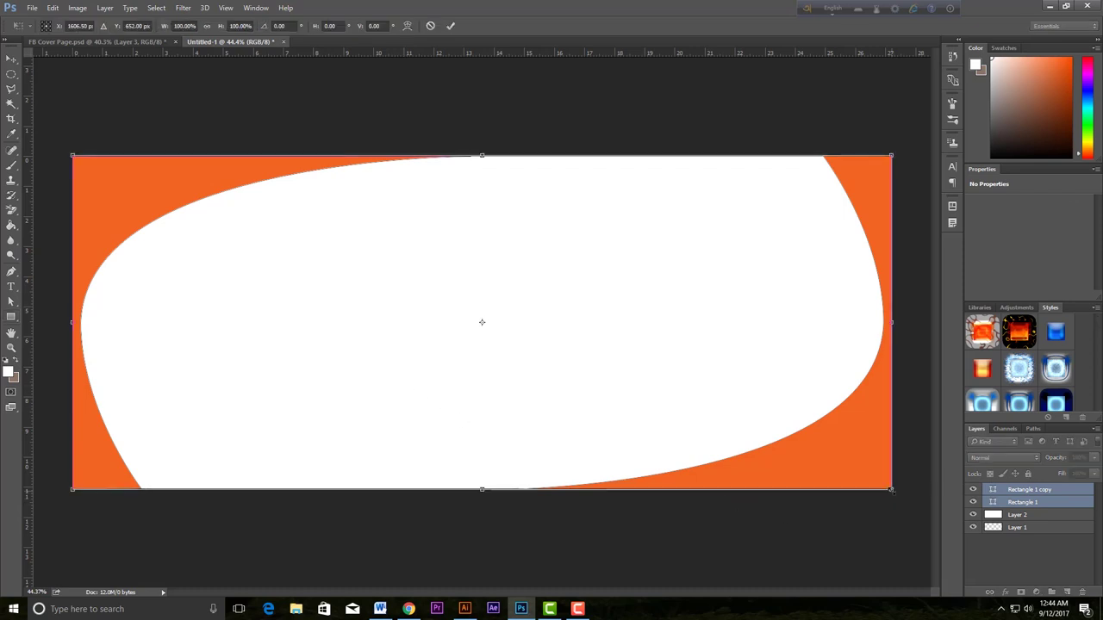
drag(891, 490, 857, 384)
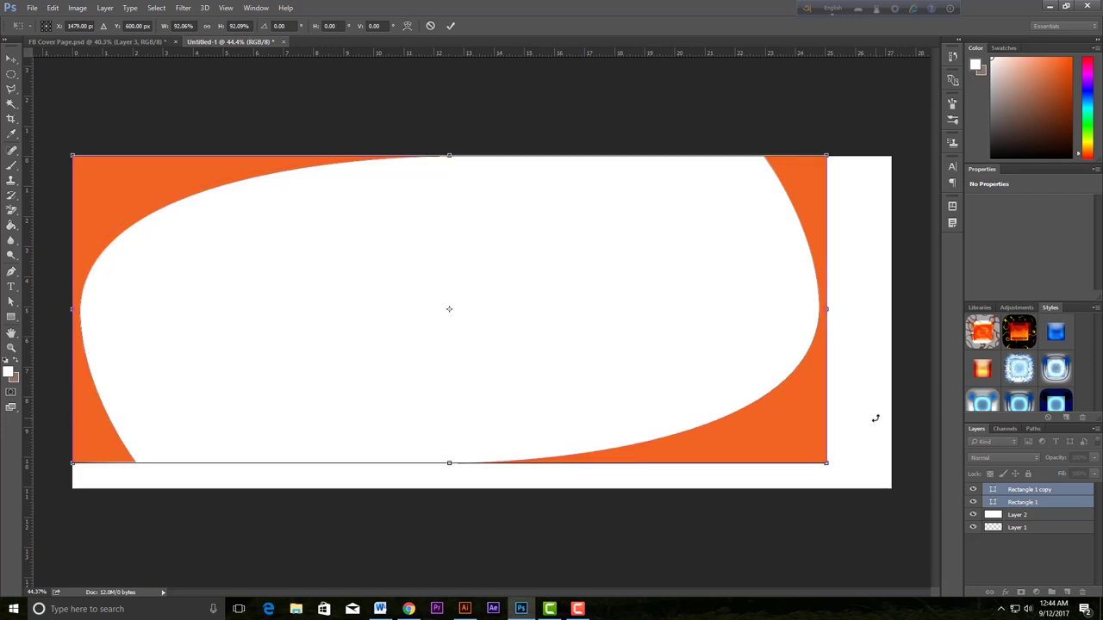
key(Return)
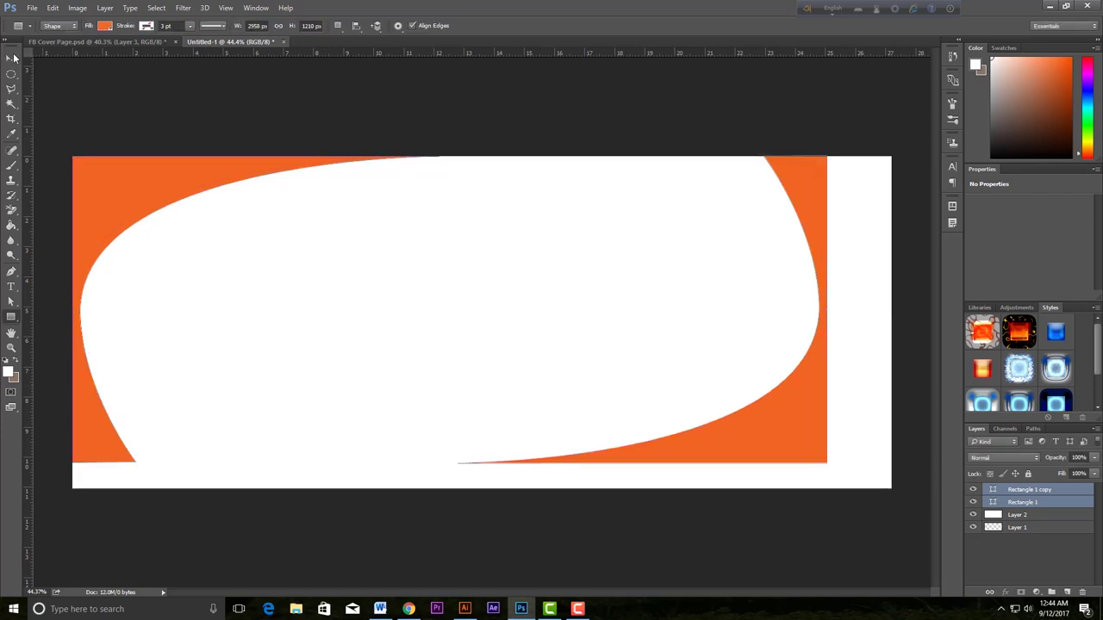
Step: Shift the curved shapes, then move Rectangle 1 copy right so orange meets the edge
click(12, 59)
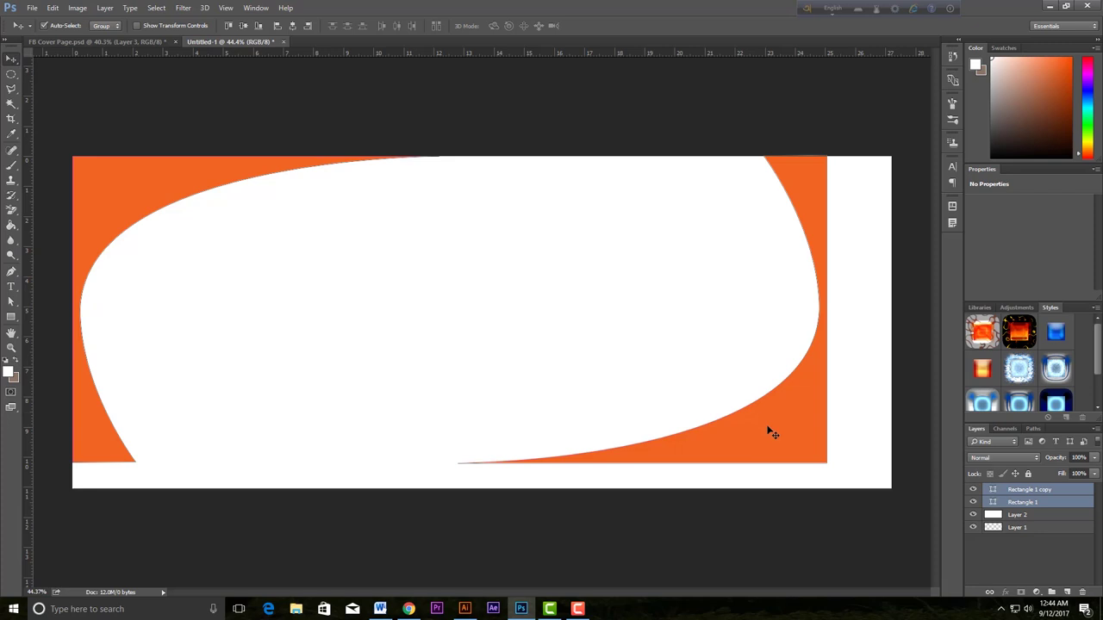
drag(769, 432, 780, 440)
click(1070, 556)
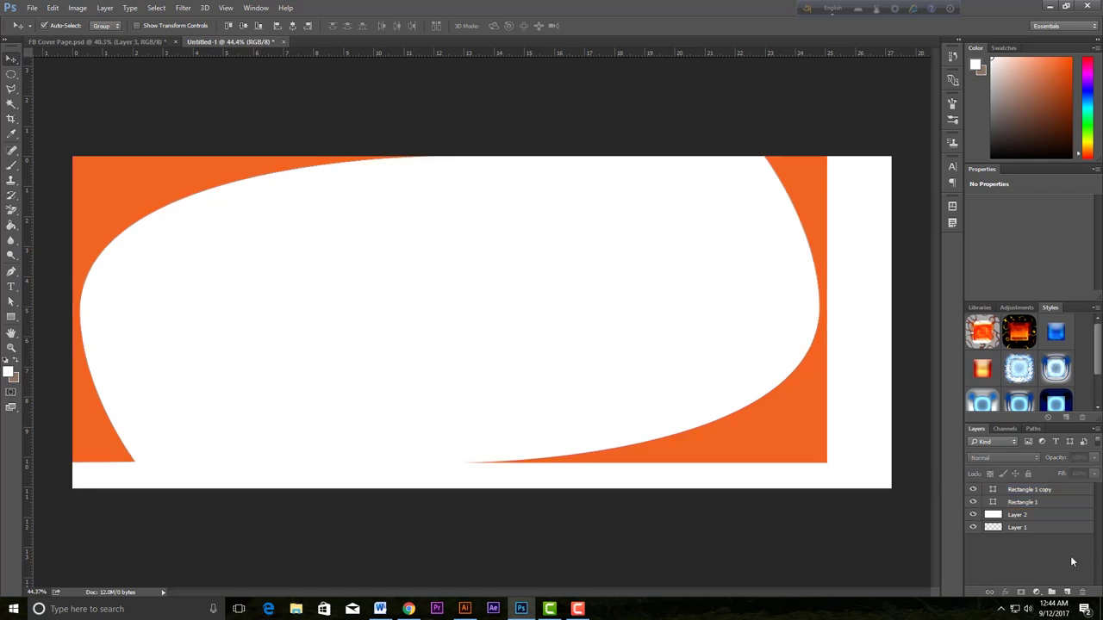
click(1044, 491)
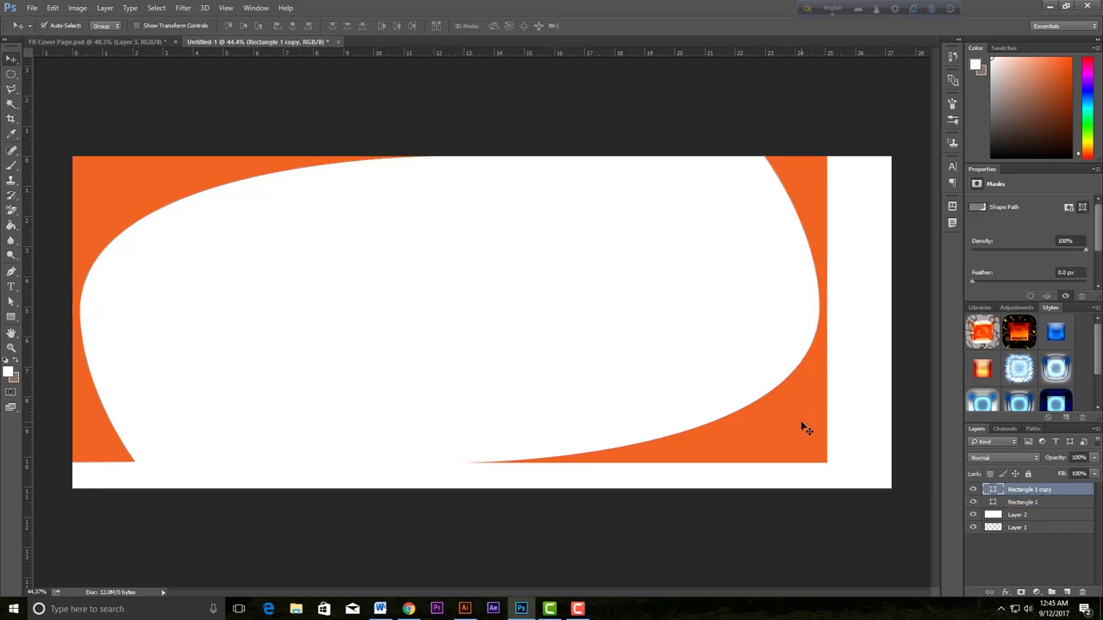
drag(802, 423, 867, 417)
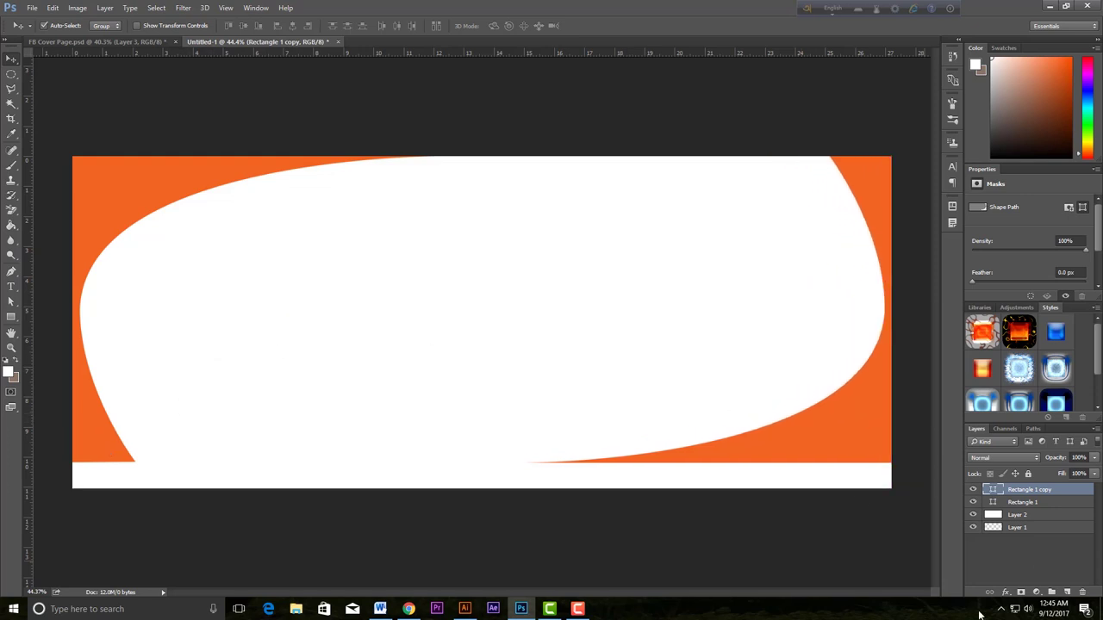
Step: Draw a full-width bottom strip with no stroke and a green fill
click(1060, 548)
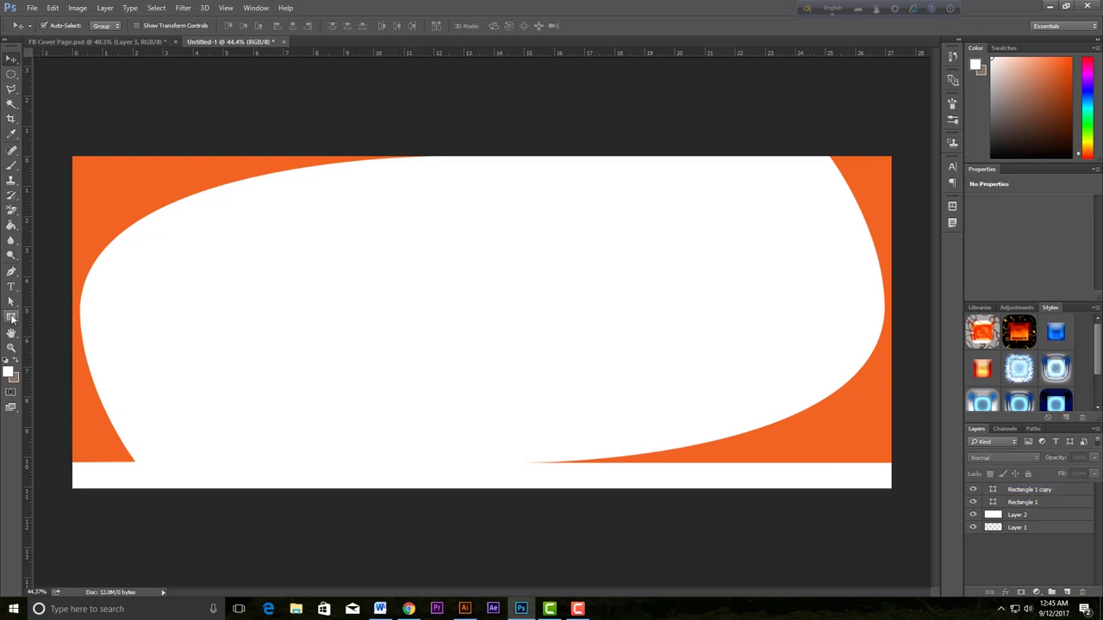
click(12, 318)
click(44, 314)
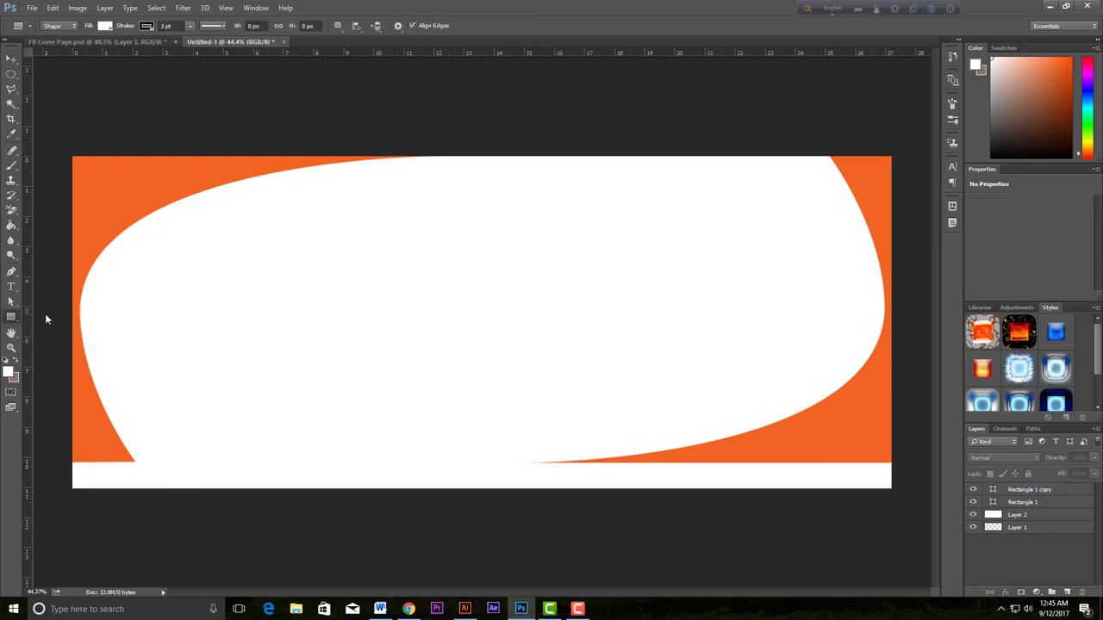
mouse_move(72, 463)
mouse_down()
mouse_move(435, 507)
mouse_move(891, 488)
mouse_up()
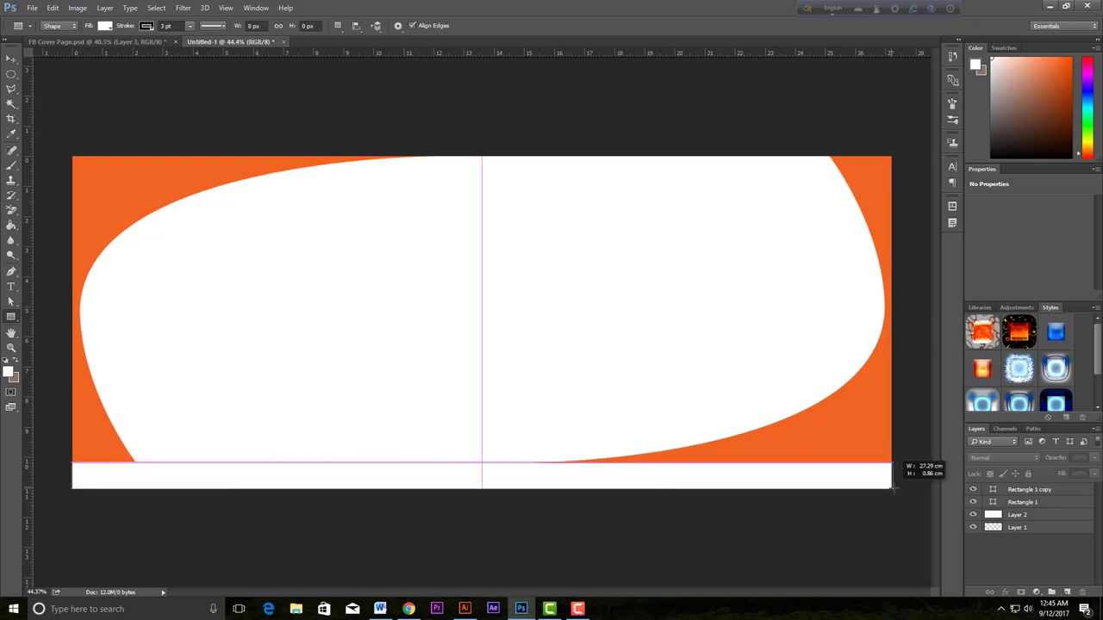
drag(890, 488, 894, 489)
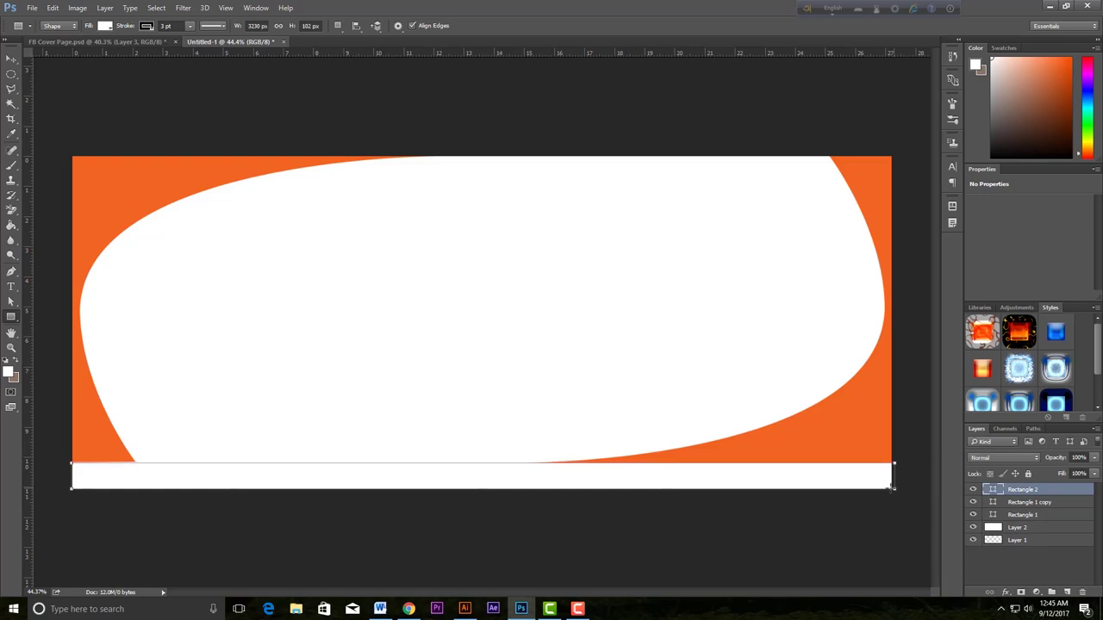
click(149, 26)
click(99, 50)
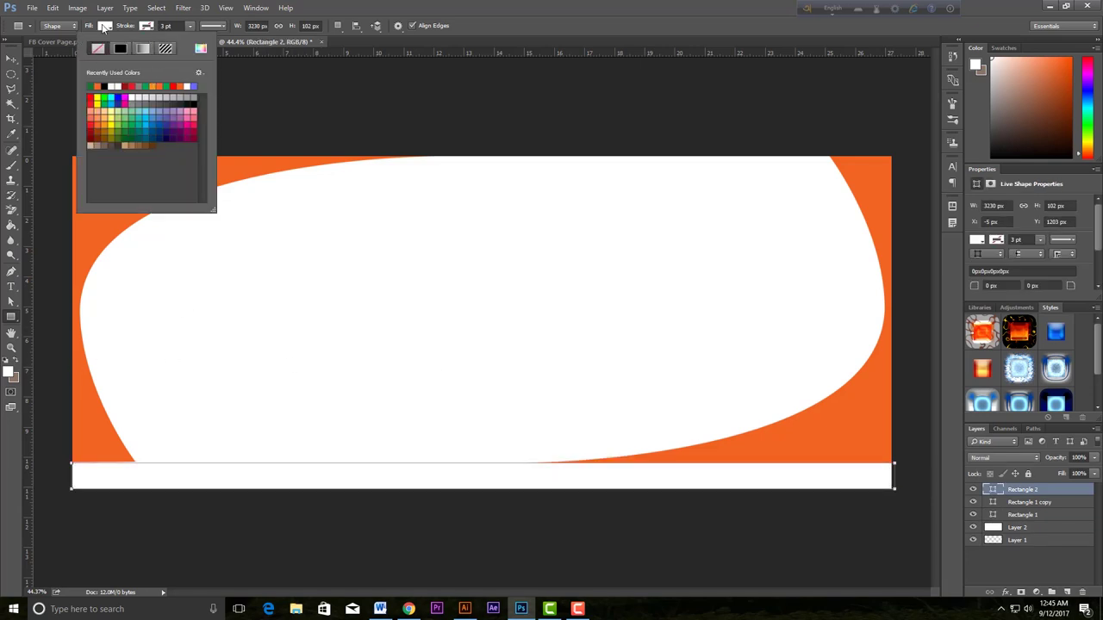
click(105, 27)
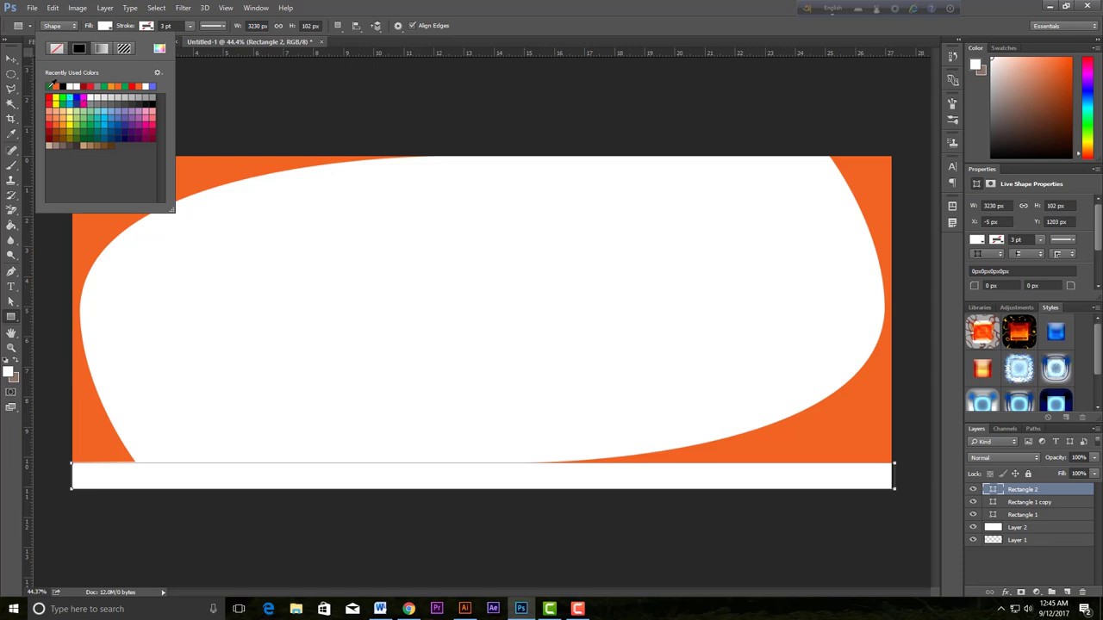
click(54, 85)
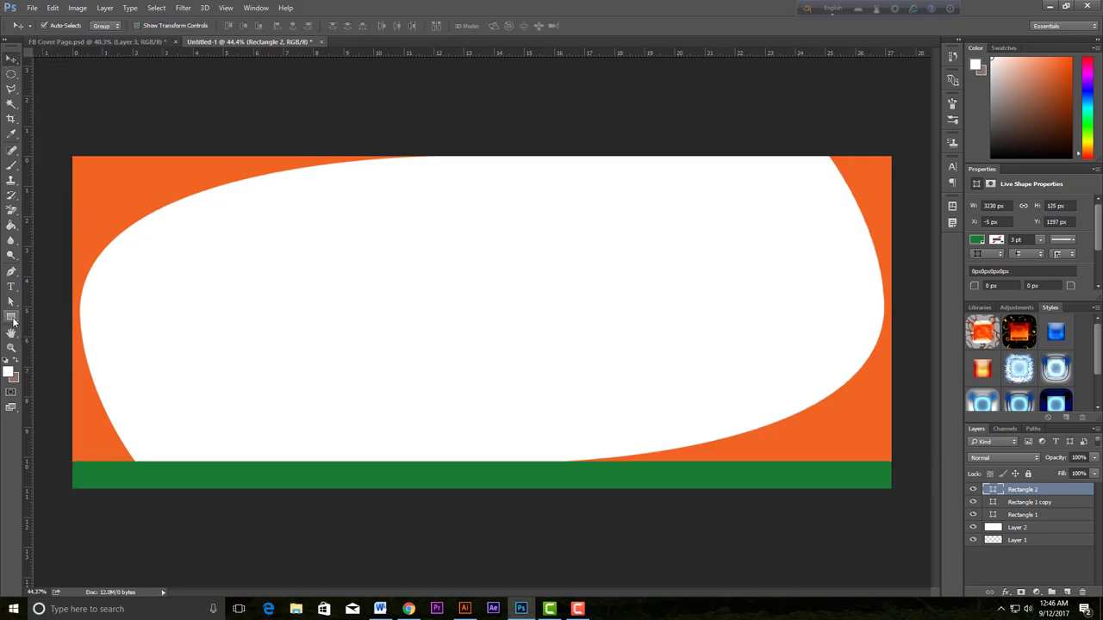
Step: Draw an ellipse in the upper-left white area and fill it orange
right_click(19, 321)
click(76, 336)
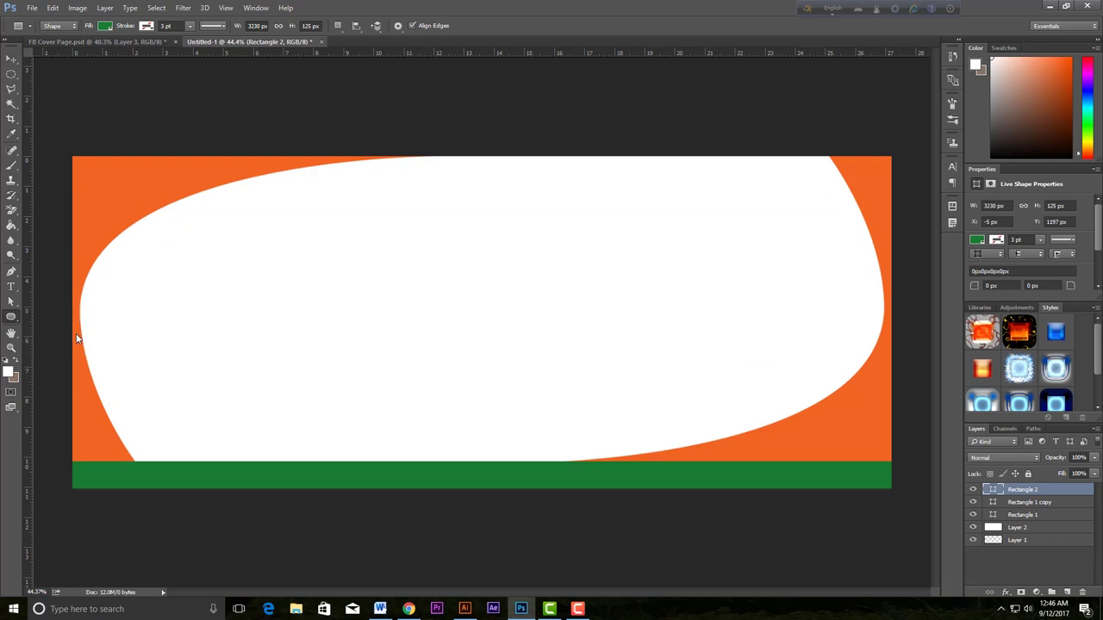
drag(204, 223, 358, 285)
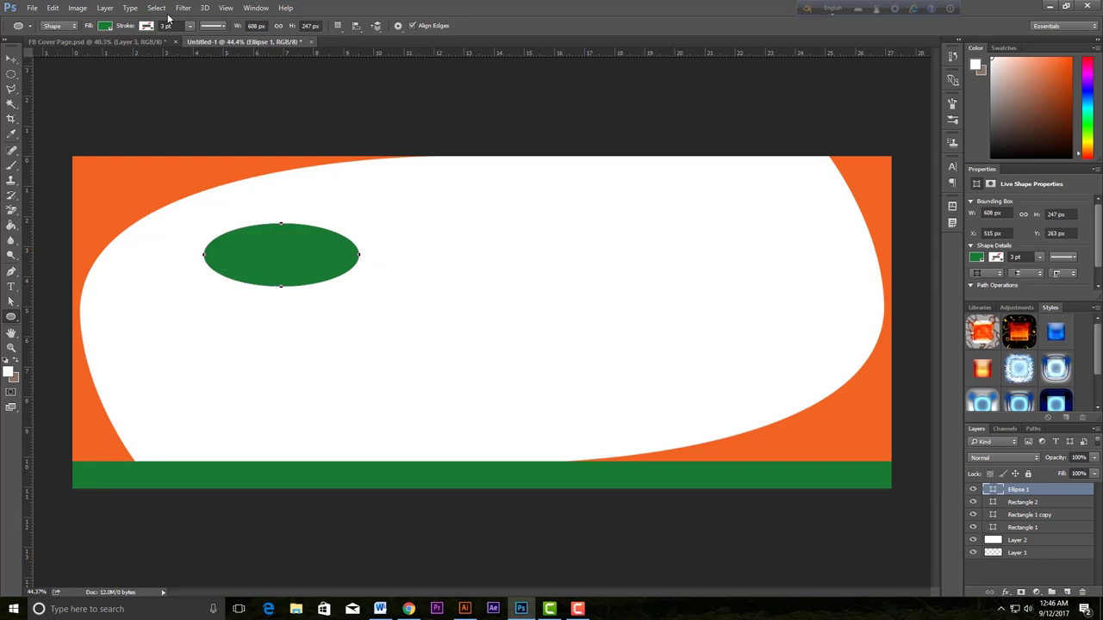
click(106, 26)
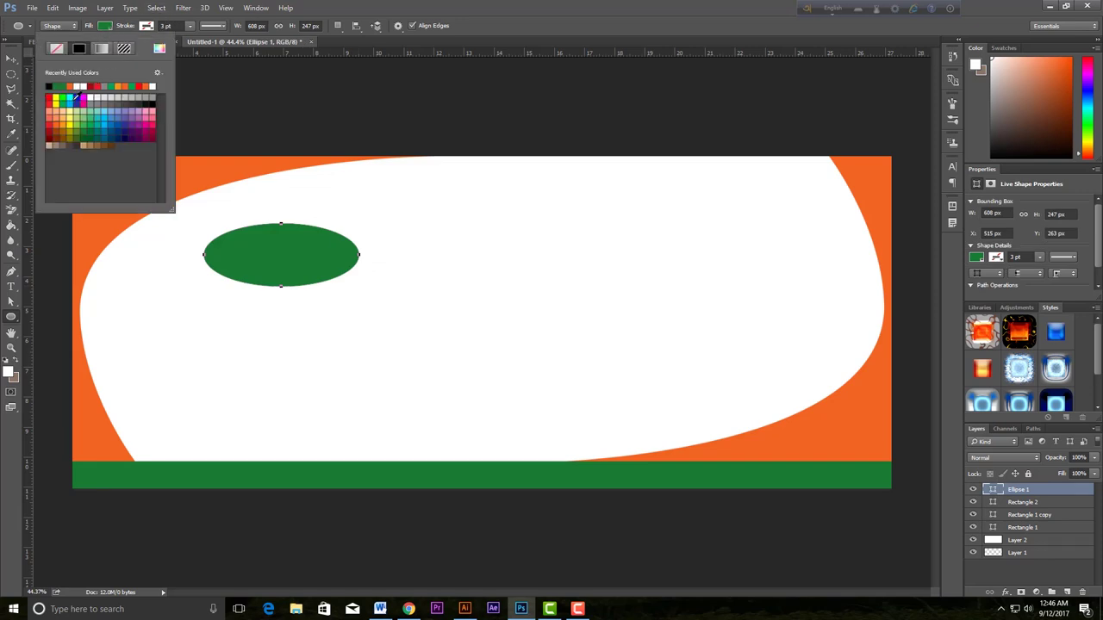
click(74, 86)
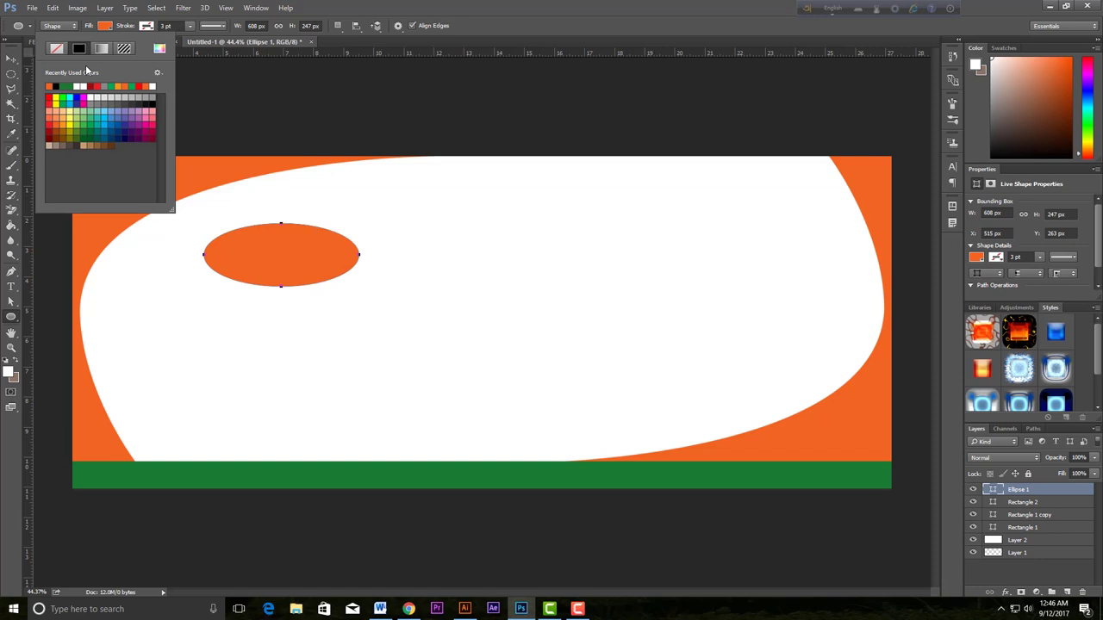
Step: Move the orange ellipse up and left and zoom in on it
click(11, 58)
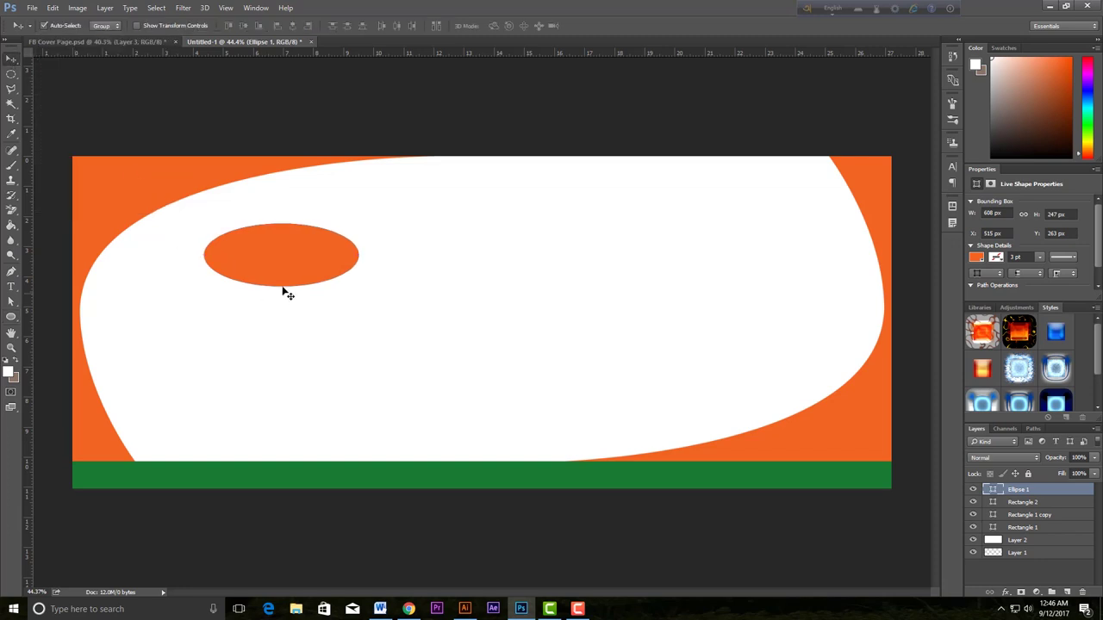
drag(285, 259, 262, 252)
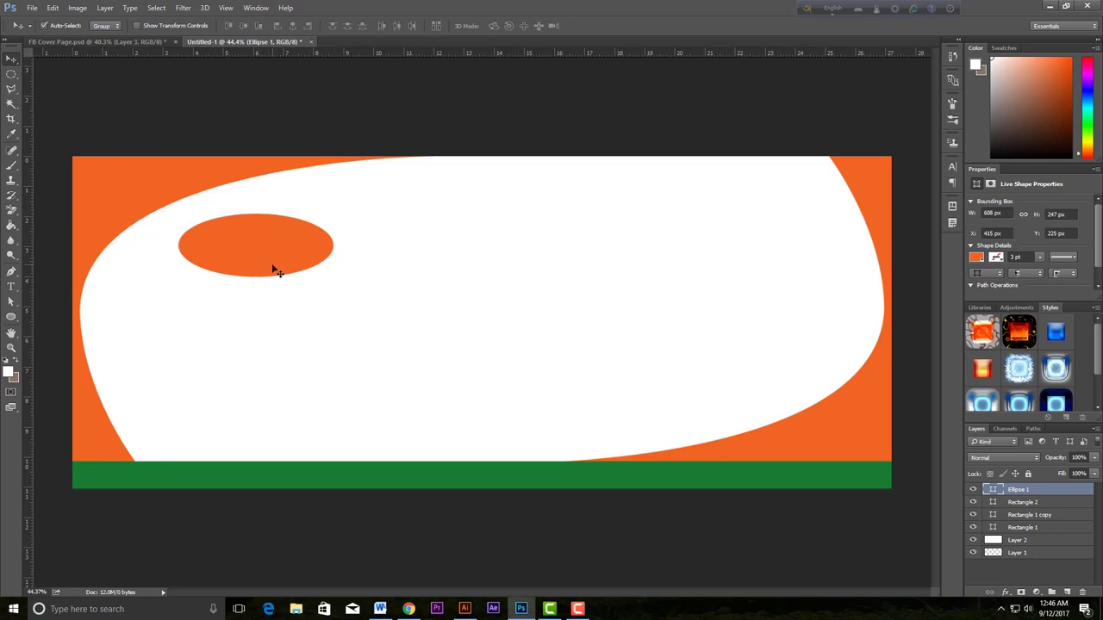
scroll(277, 271, up, 1)
scroll(277, 270, up, 1)
scroll(277, 269, down, 1)
scroll(278, 270, up, 2)
drag(298, 256, 352, 248)
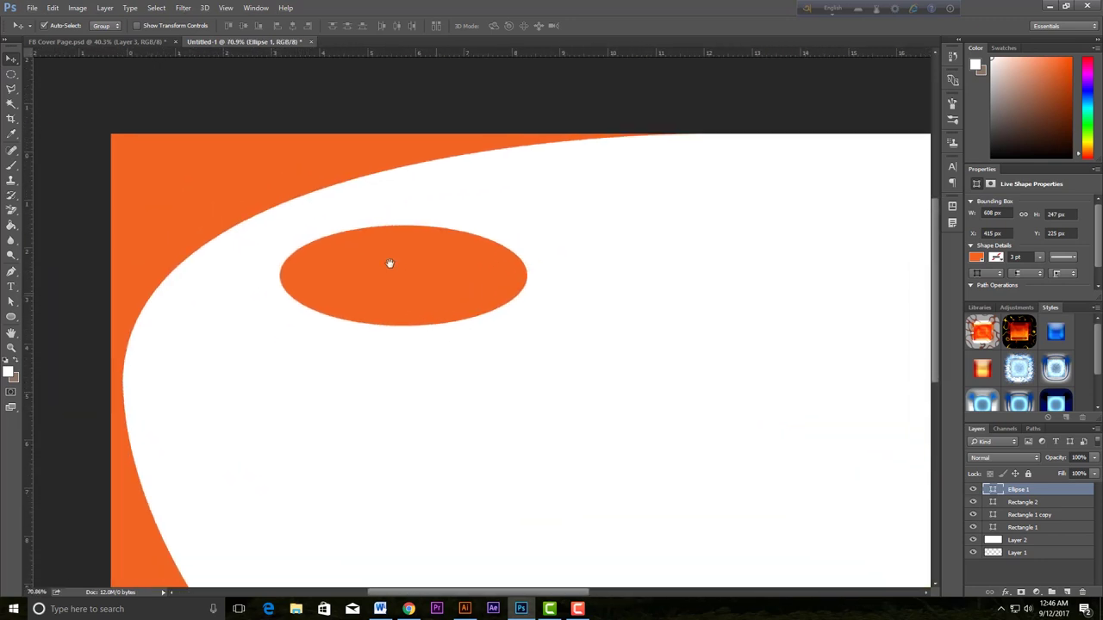
click(11, 317)
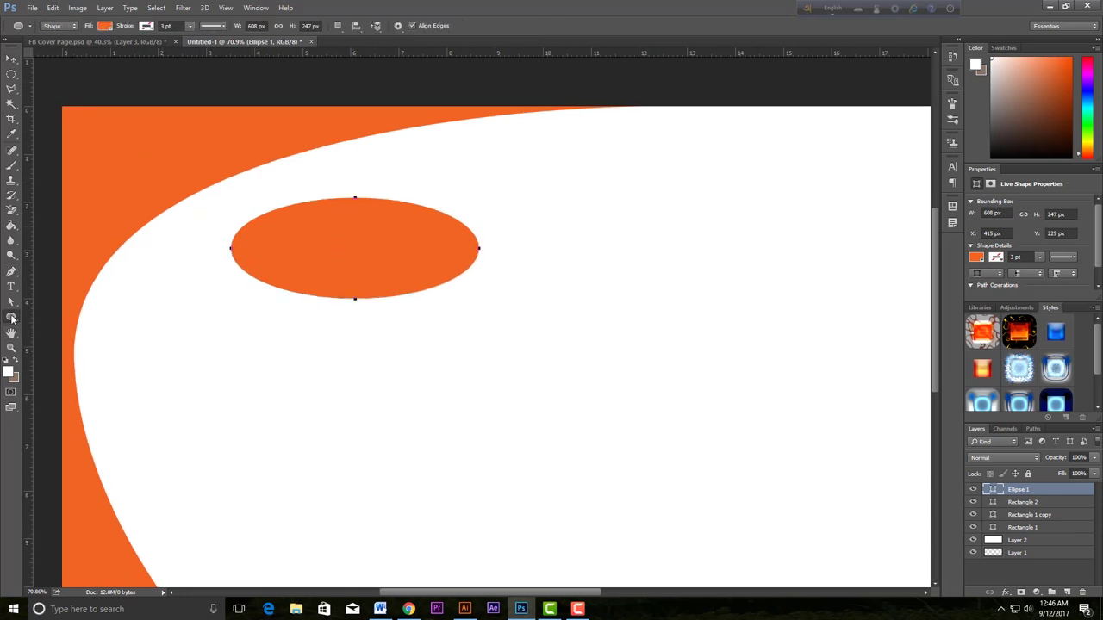
Step: Add a stroke to the ellipse and set its width to 1.30
right_click(12, 317)
click(49, 338)
click(146, 25)
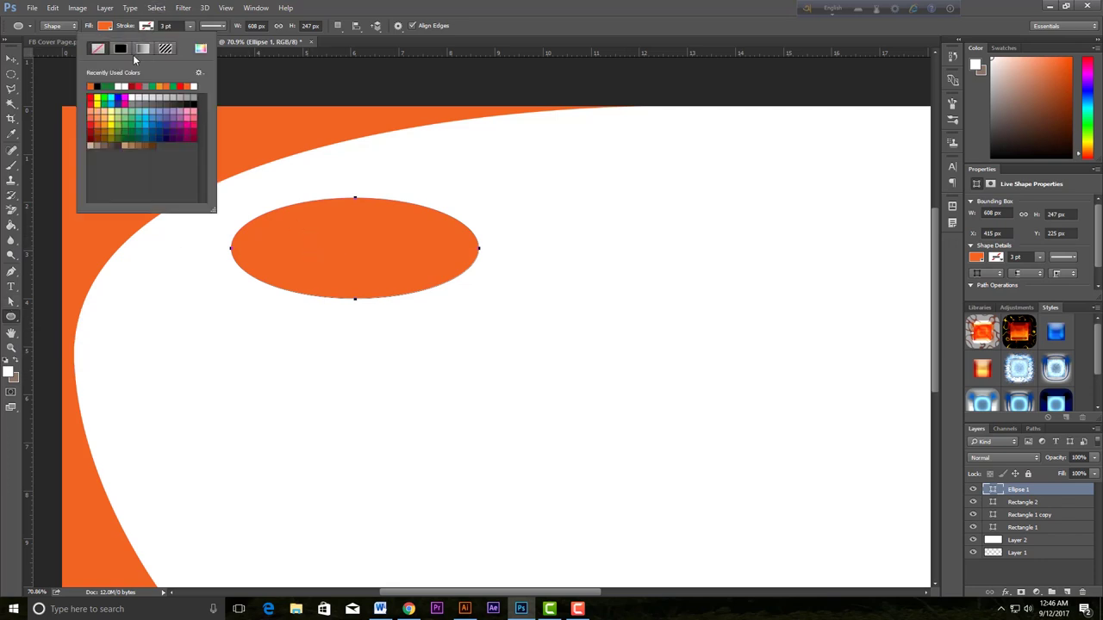
click(119, 48)
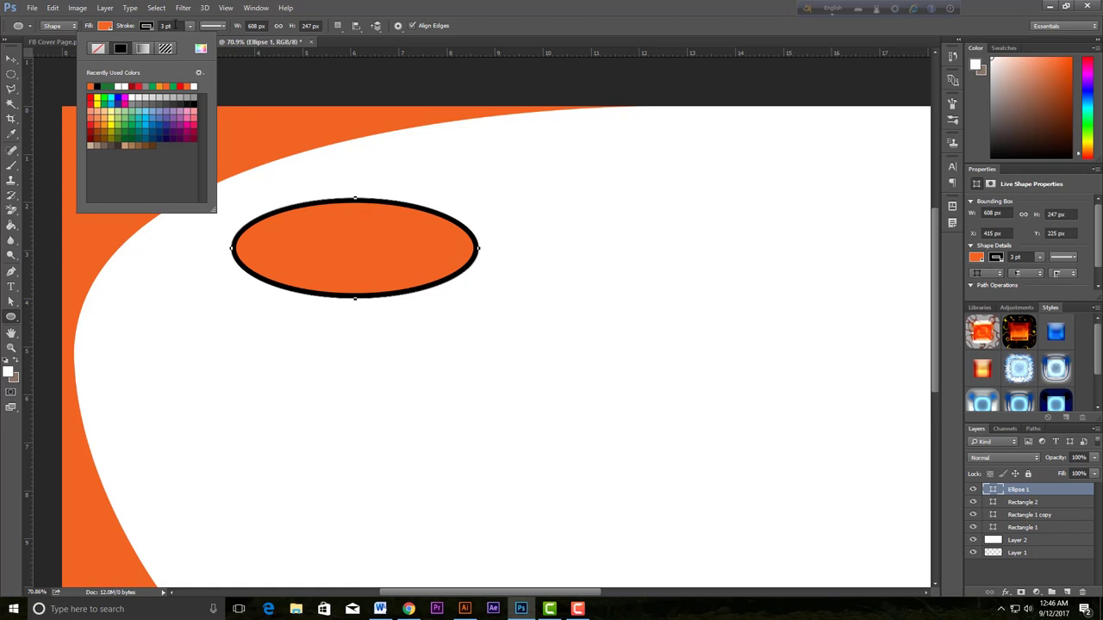
click(177, 26)
drag(179, 39, 185, 38)
text(1.)
text(30)
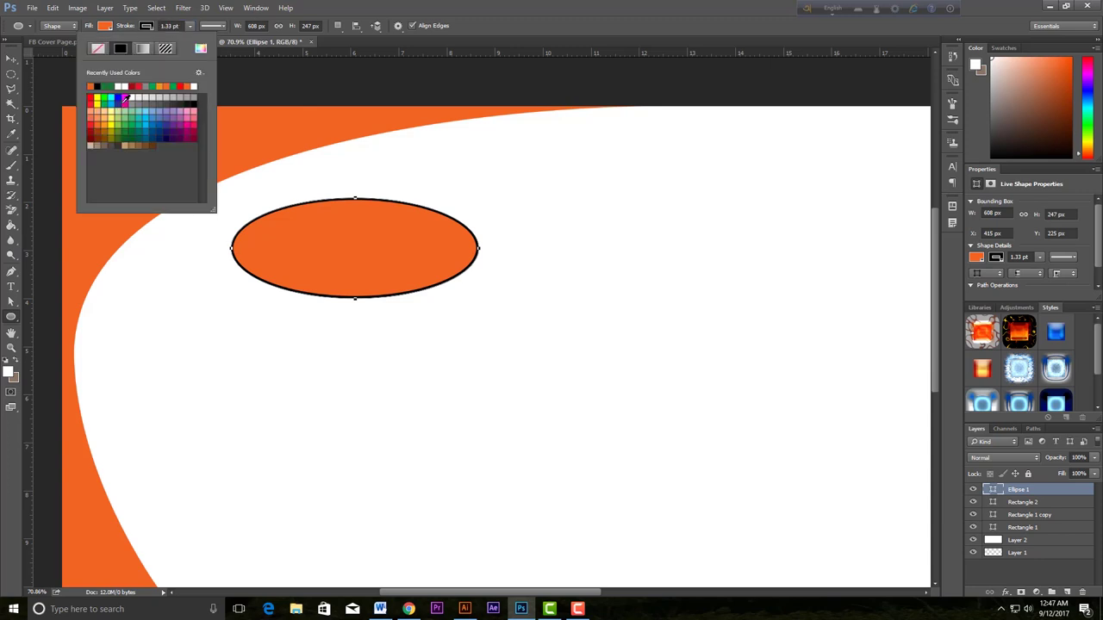
Step: Make the ellipse's thin outline white and dashed
click(122, 85)
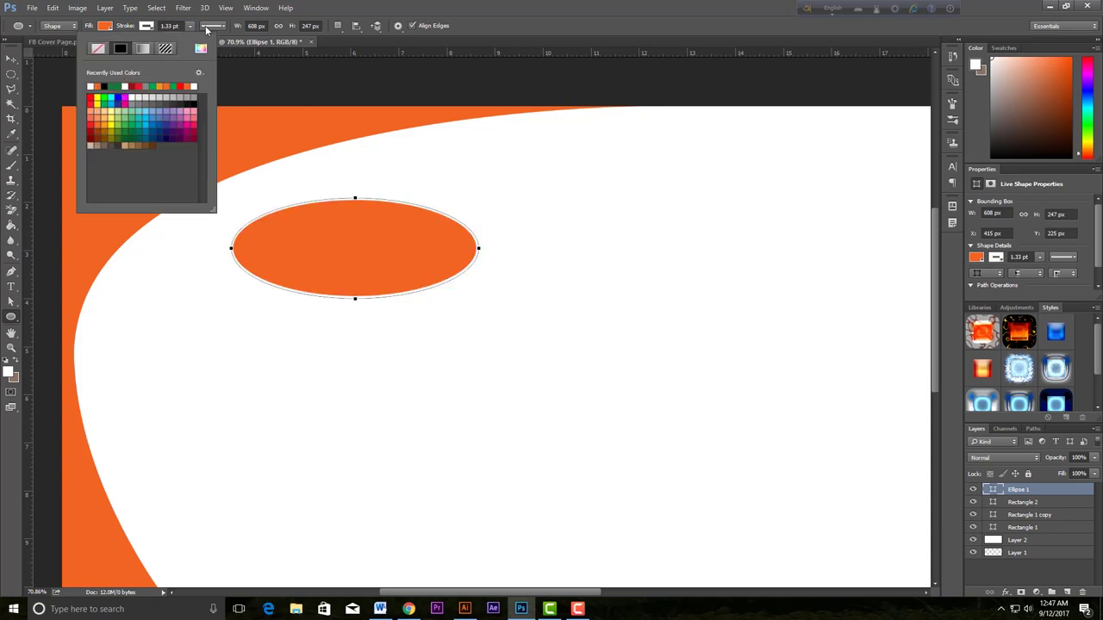
click(209, 26)
click(205, 80)
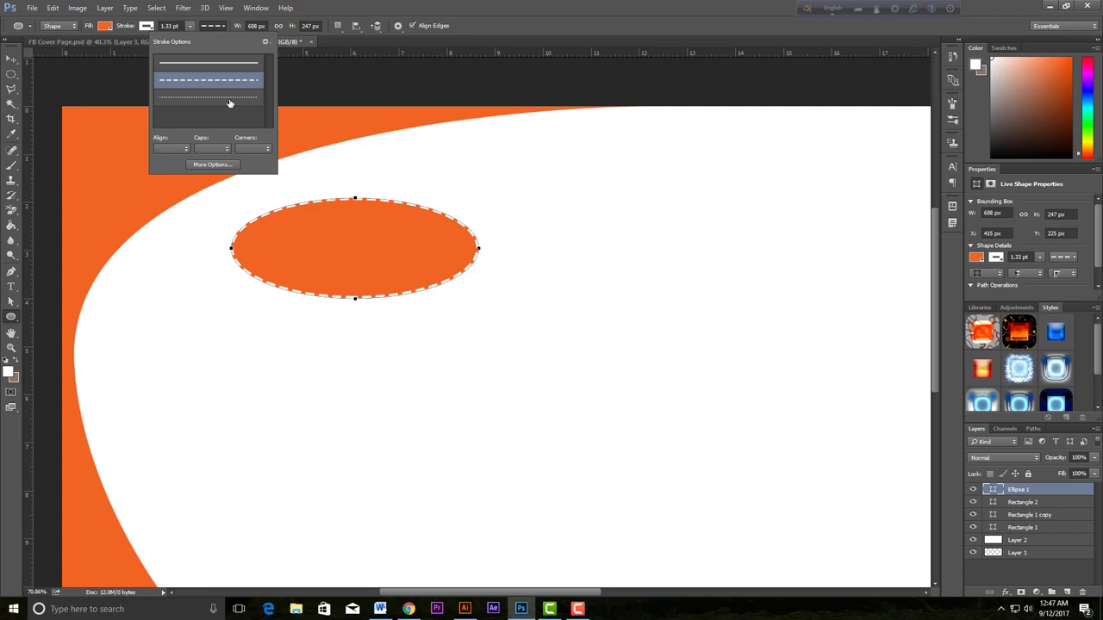
key(ctrl+plus)
click(21, 59)
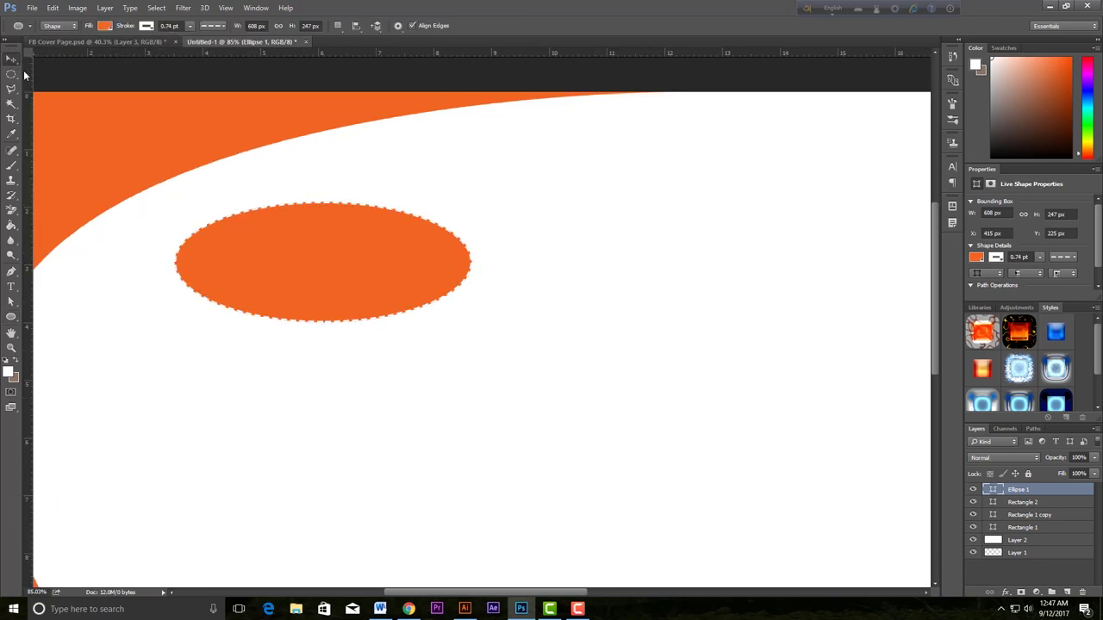
scroll(486, 286, down, 1)
scroll(487, 287, up, 2)
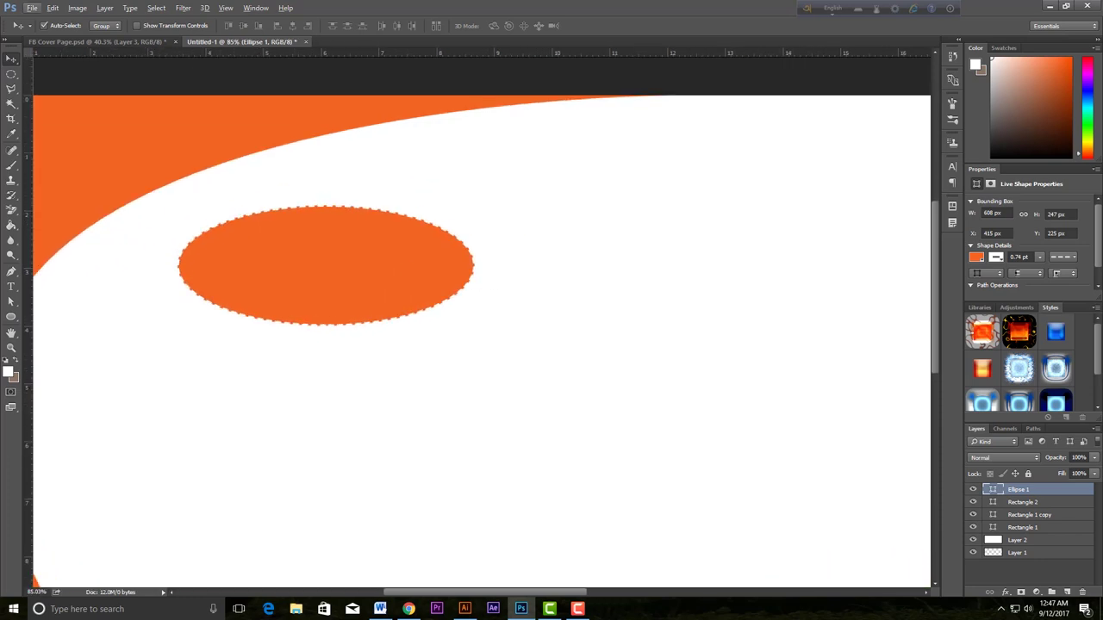
Step: Enable Outer Glow in the ellipse's Layer Style, with Blend If set to Red
double_click(1071, 494)
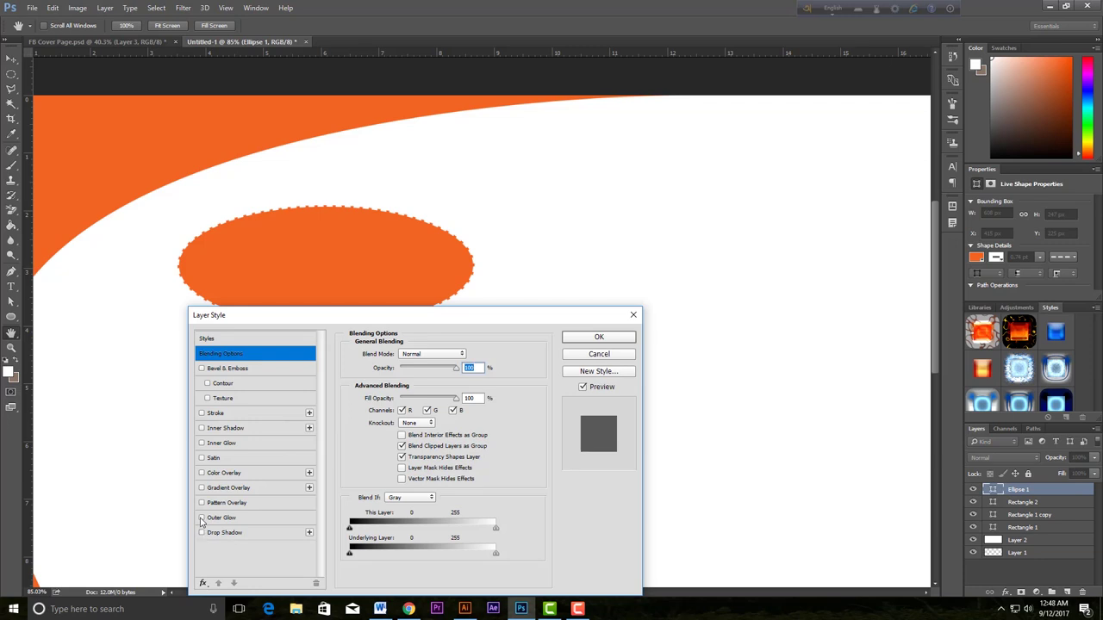
click(201, 517)
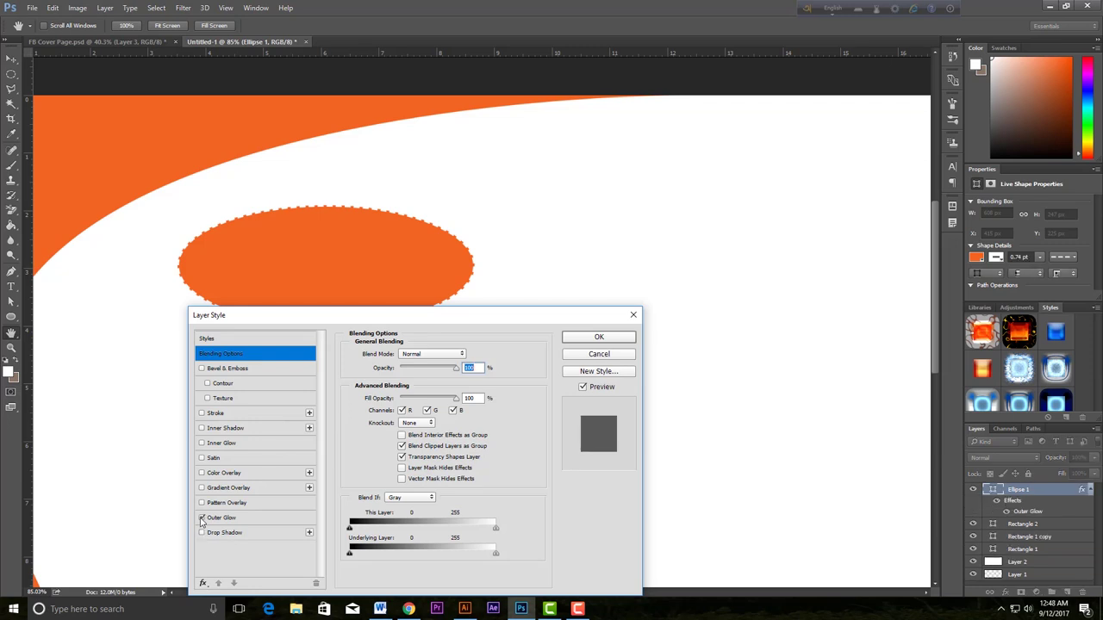
click(399, 500)
click(397, 516)
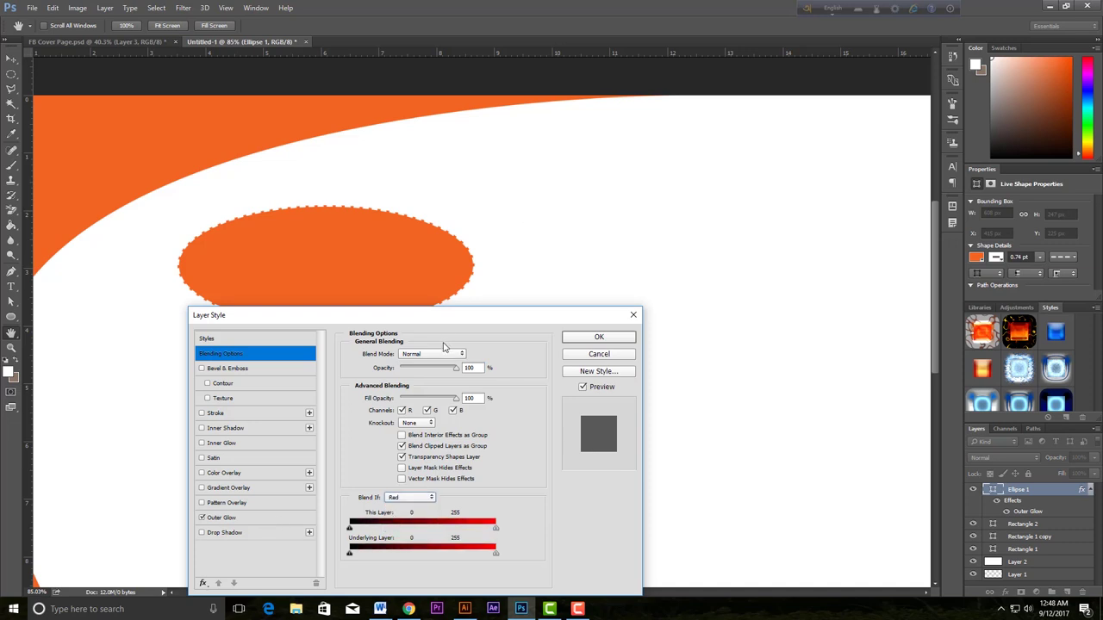
click(276, 517)
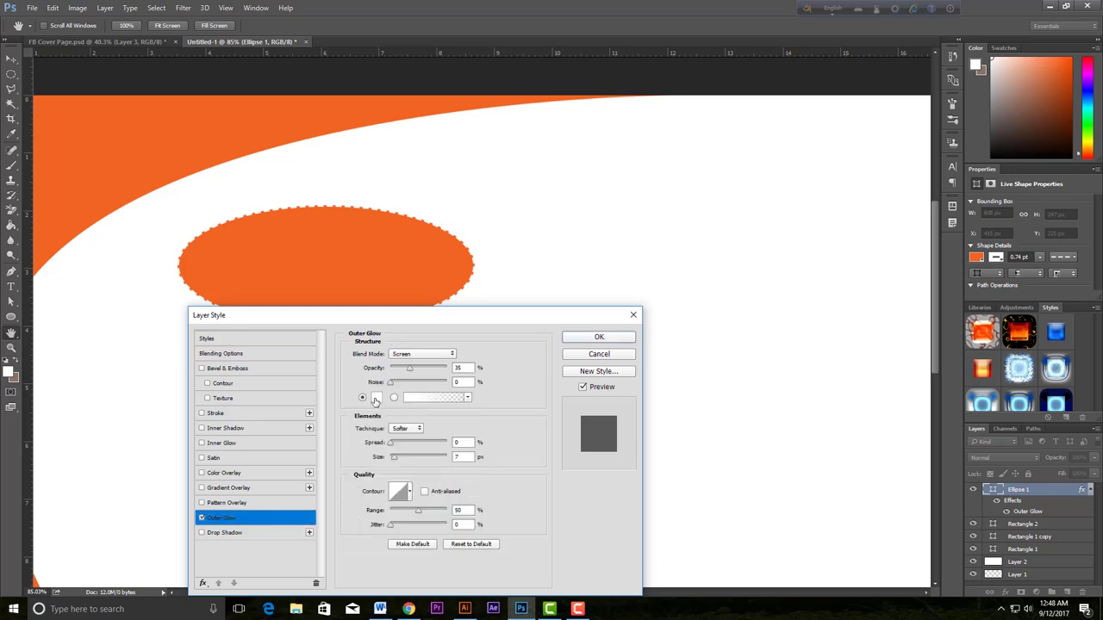
Step: Set the outer glow to black, Normal mode, about 49% opacity and 4 px size
click(376, 399)
drag(676, 198, 635, 315)
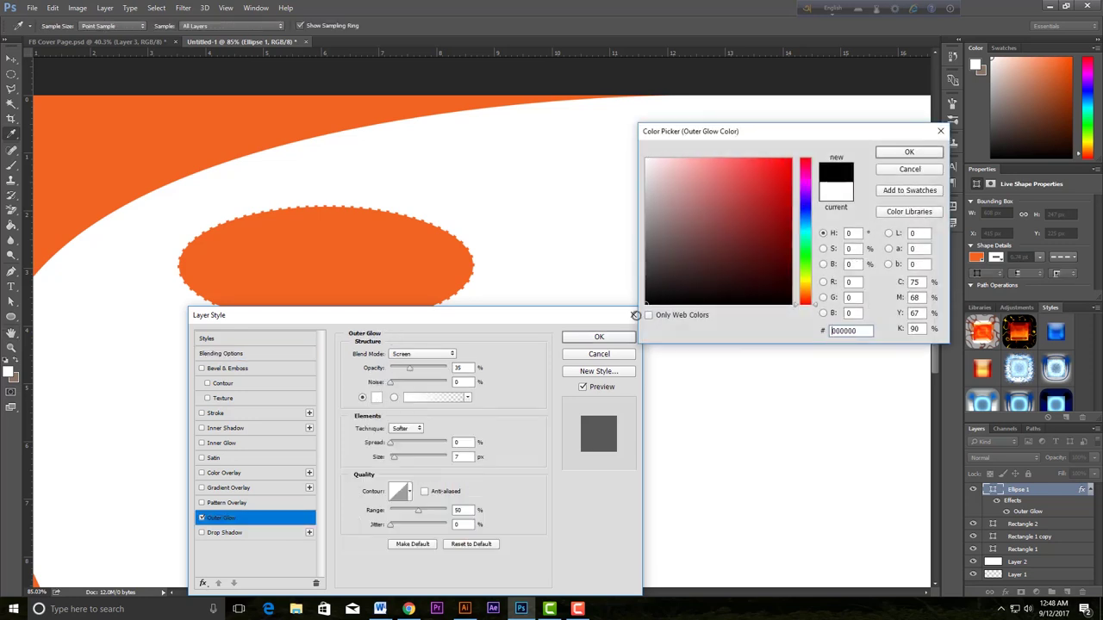
click(909, 155)
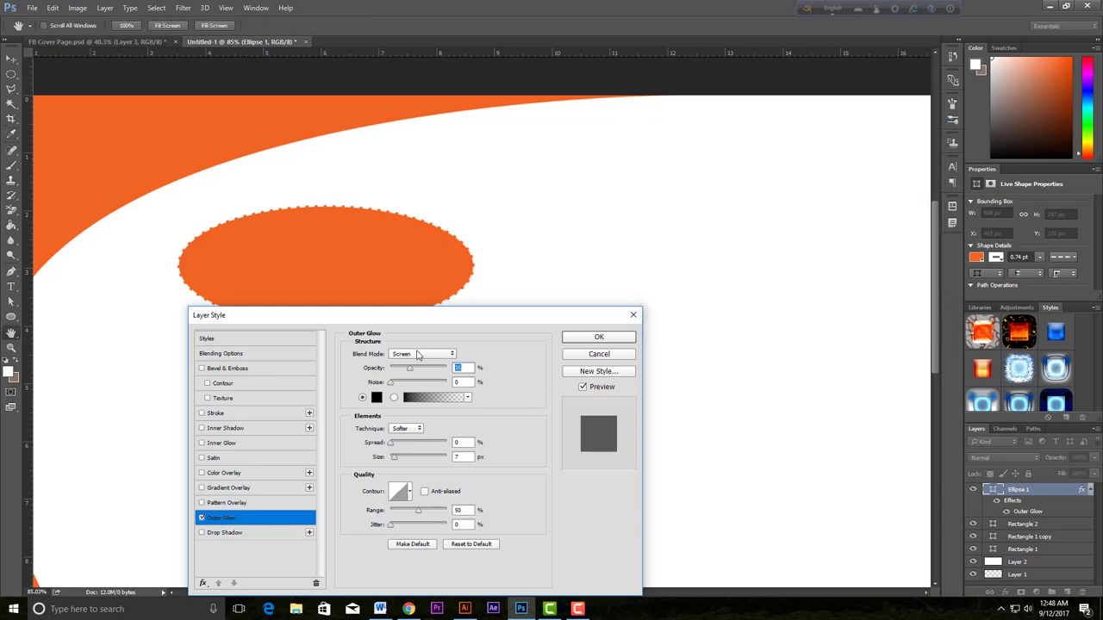
click(417, 354)
click(408, 361)
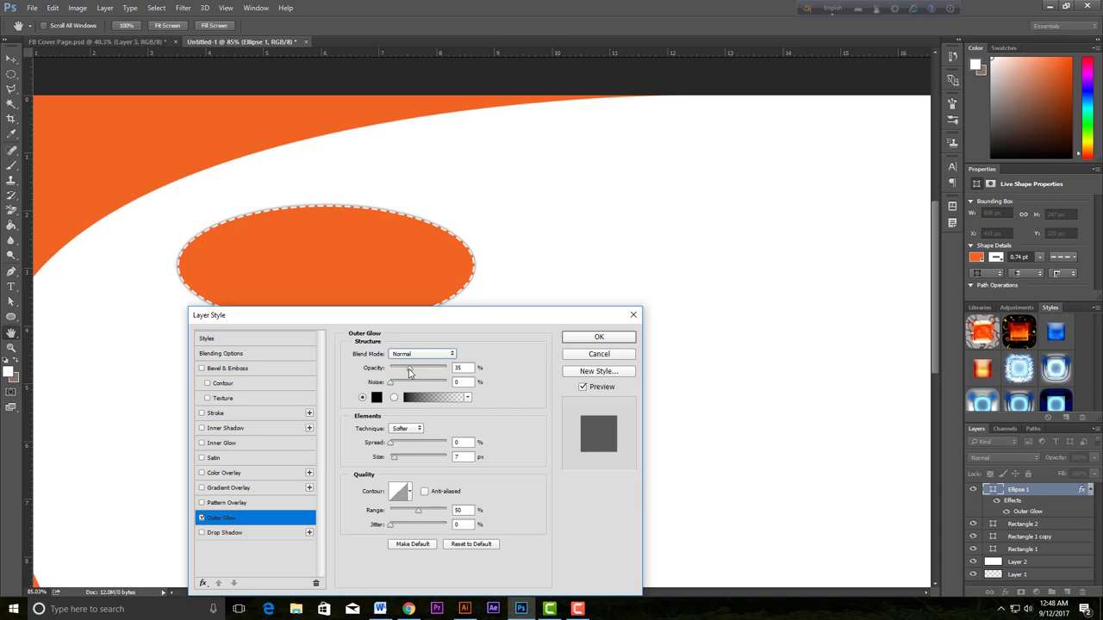
drag(411, 371, 434, 368)
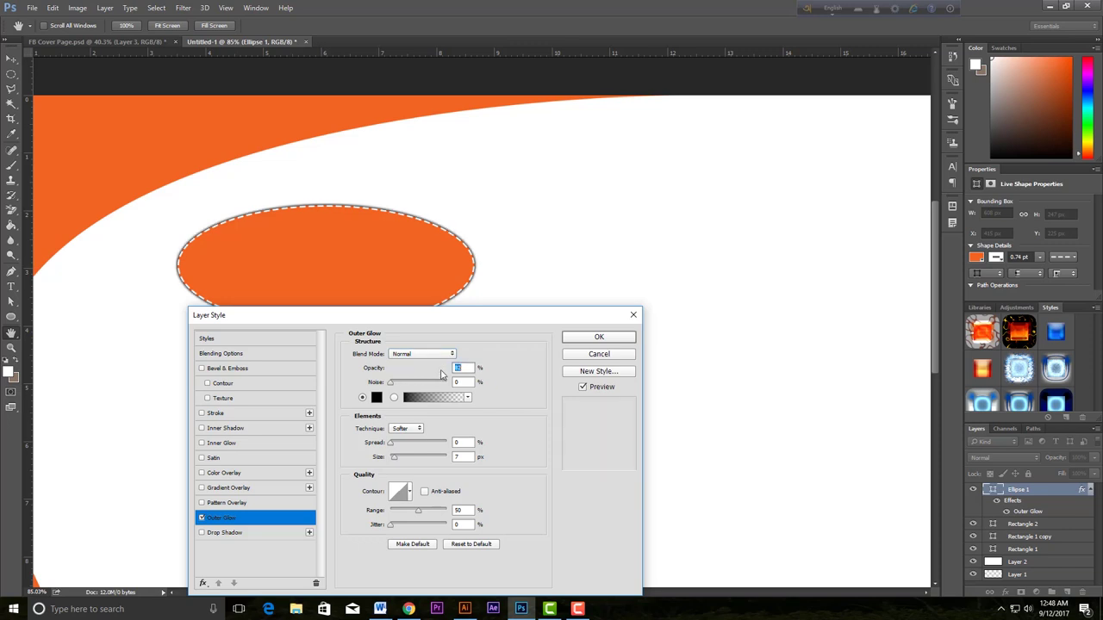
drag(434, 368, 423, 372)
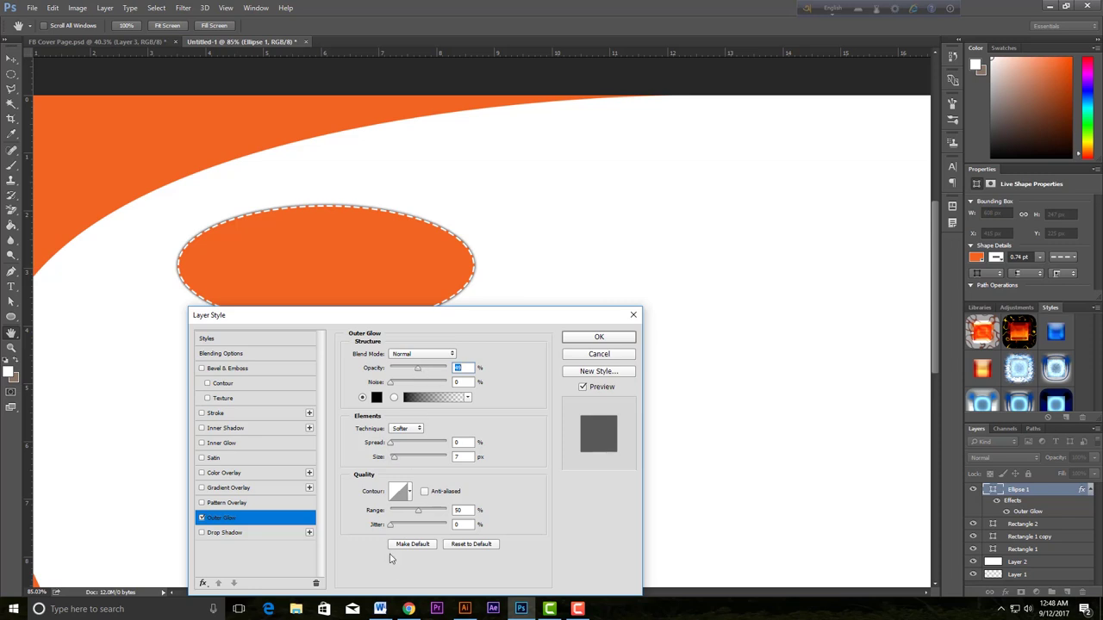
click(466, 458)
text(4)
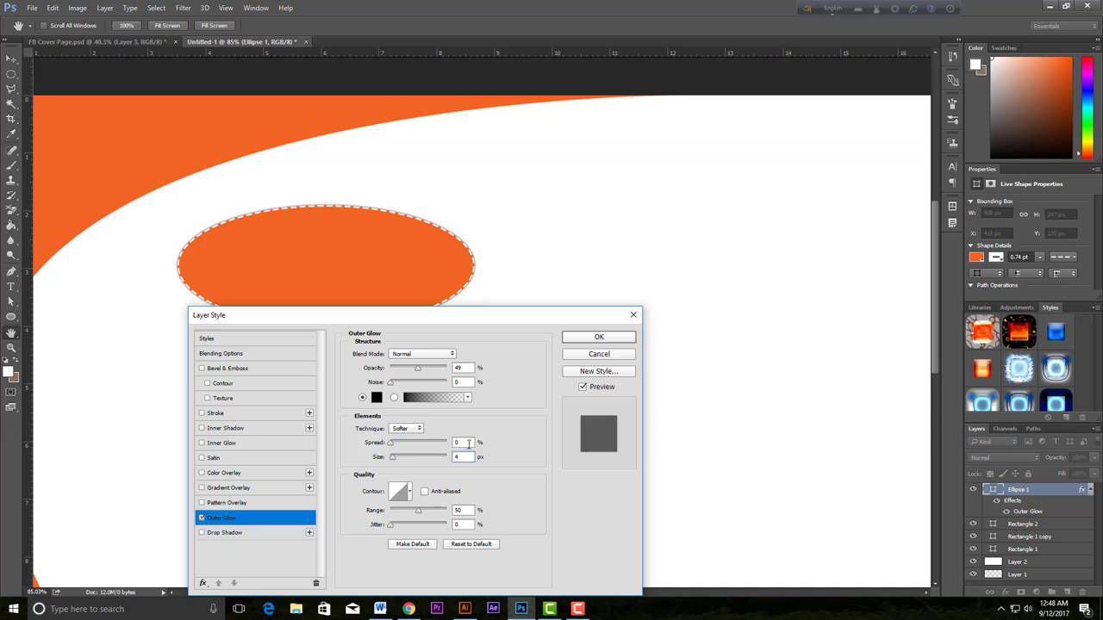
Step: Apply the outer glow and duplicate the ellipse to the right side
click(617, 339)
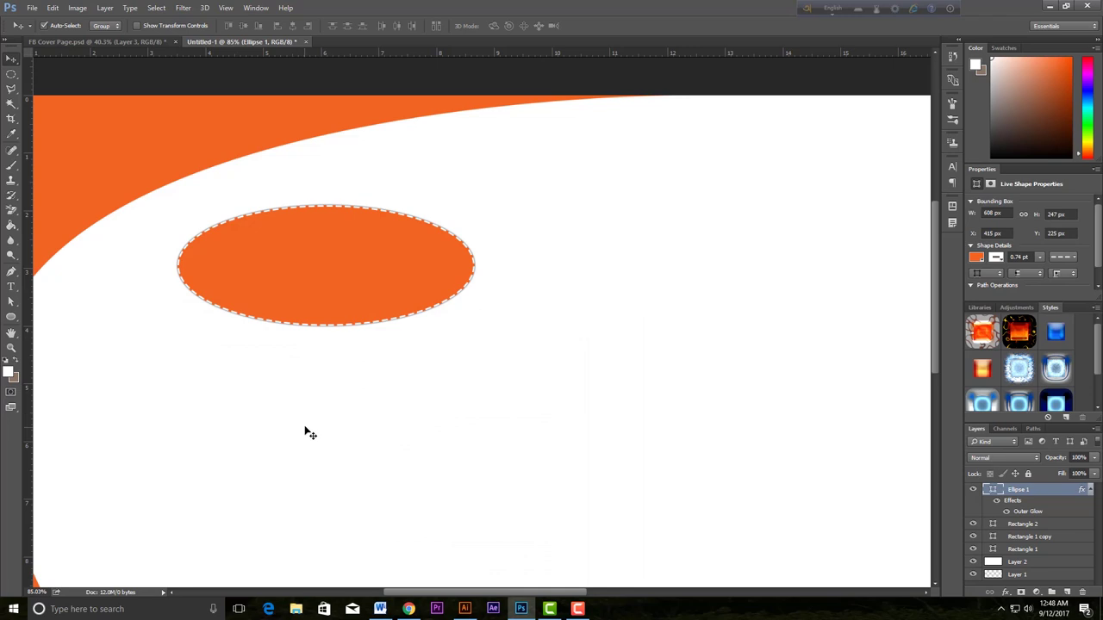
scroll(146, 248, down, 3)
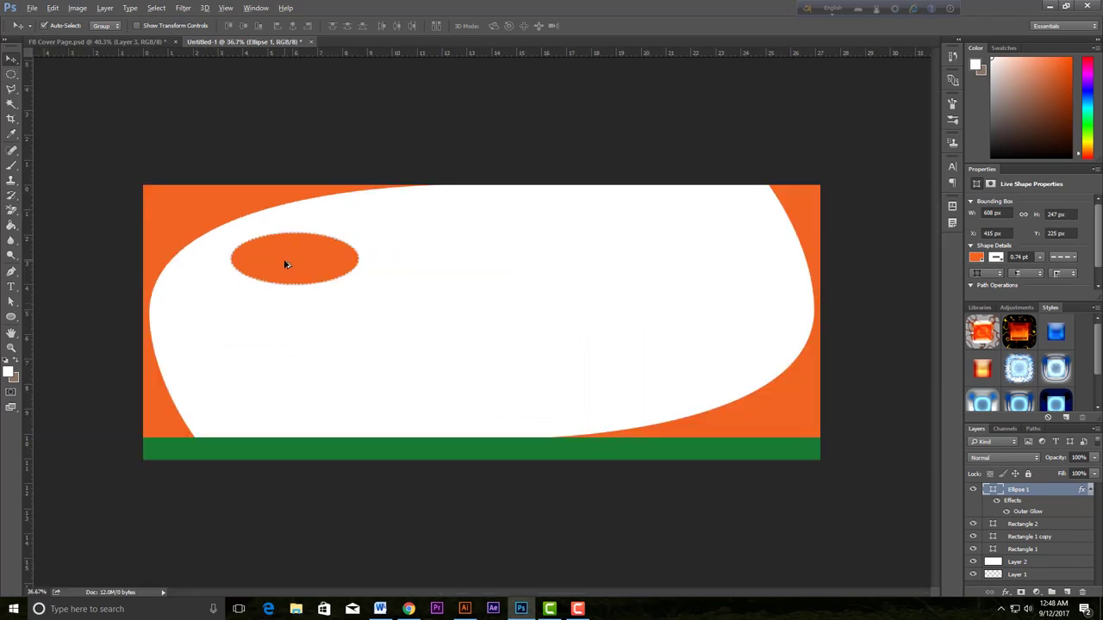
mouse_move(287, 267)
mouse_down()
mouse_move(692, 309)
mouse_move(676, 320)
mouse_up()
scroll(451, 391, up, 2)
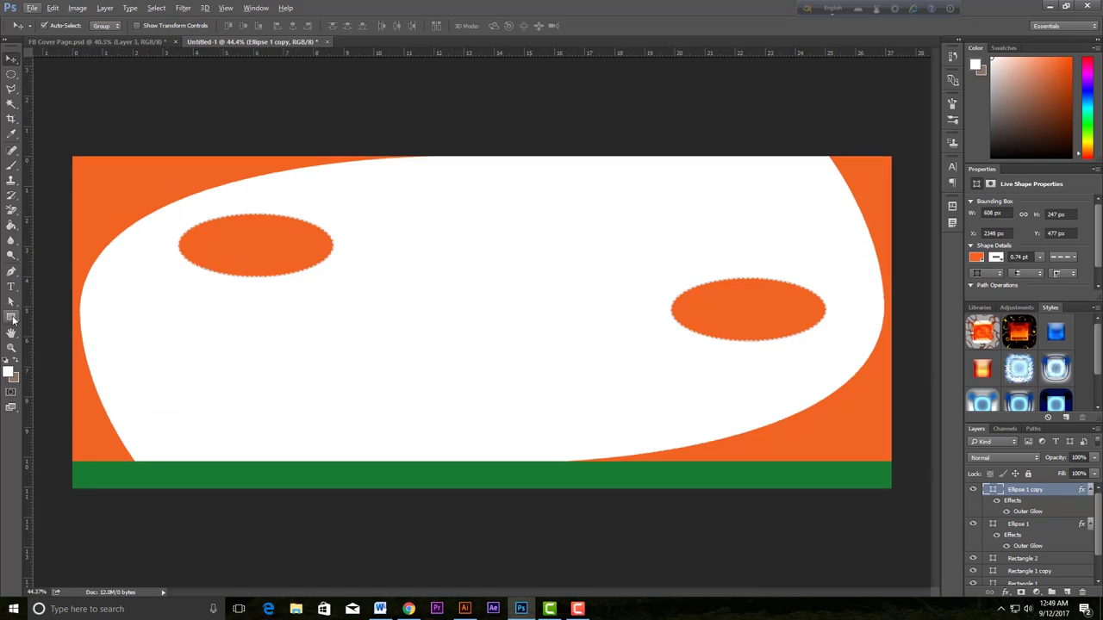
Step: Draw a thin orange rounded-rectangle bar above the right ellipse copy
drag(11, 317, 71, 323)
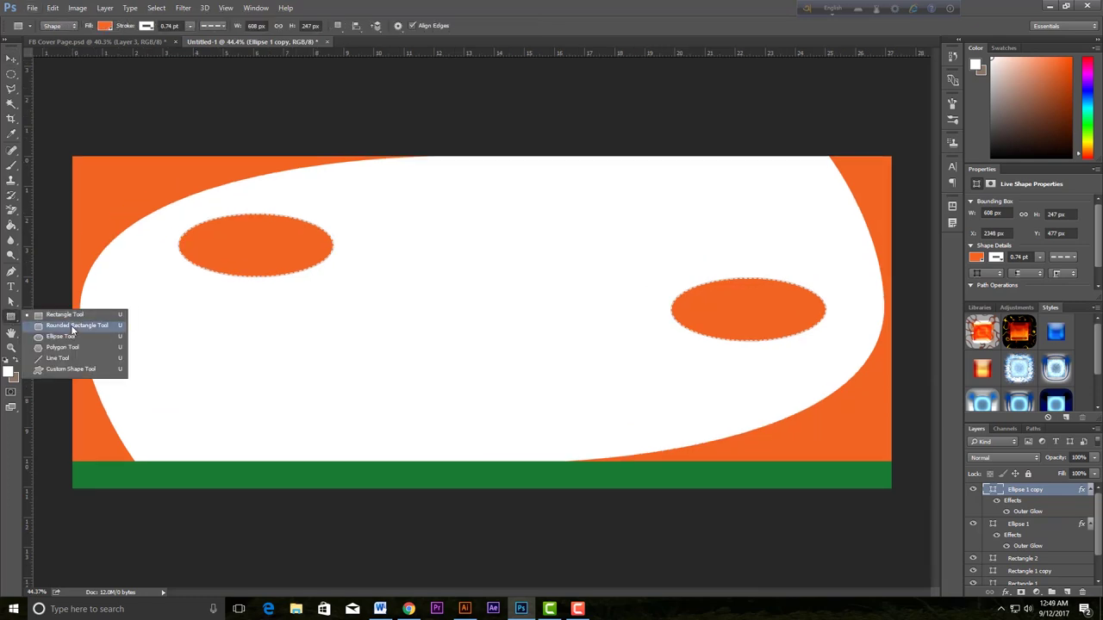
click(72, 326)
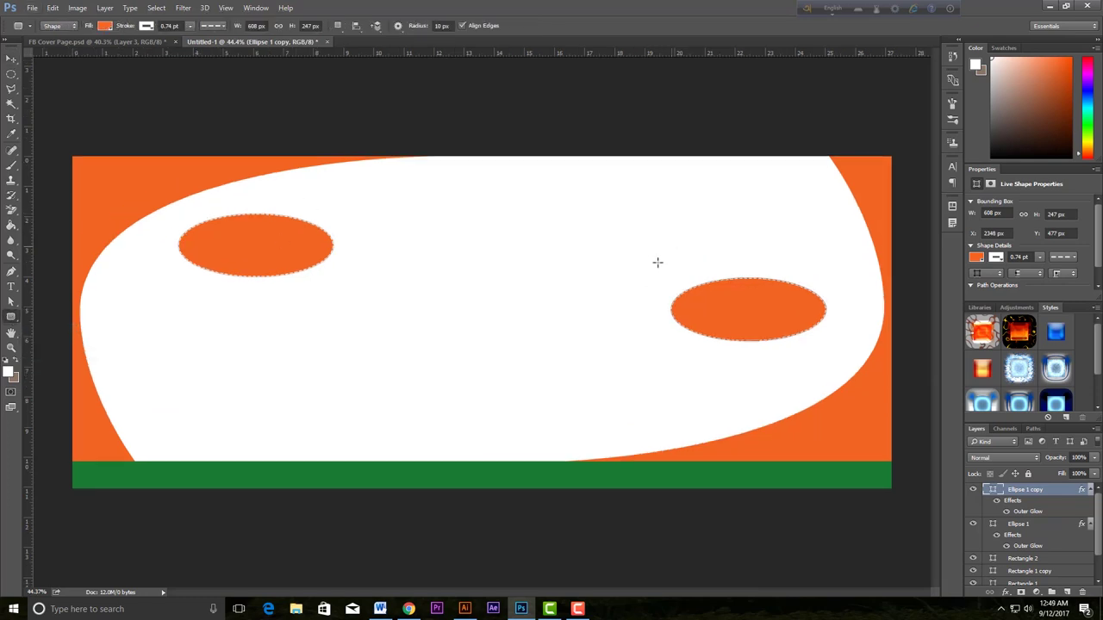
drag(637, 253, 850, 271)
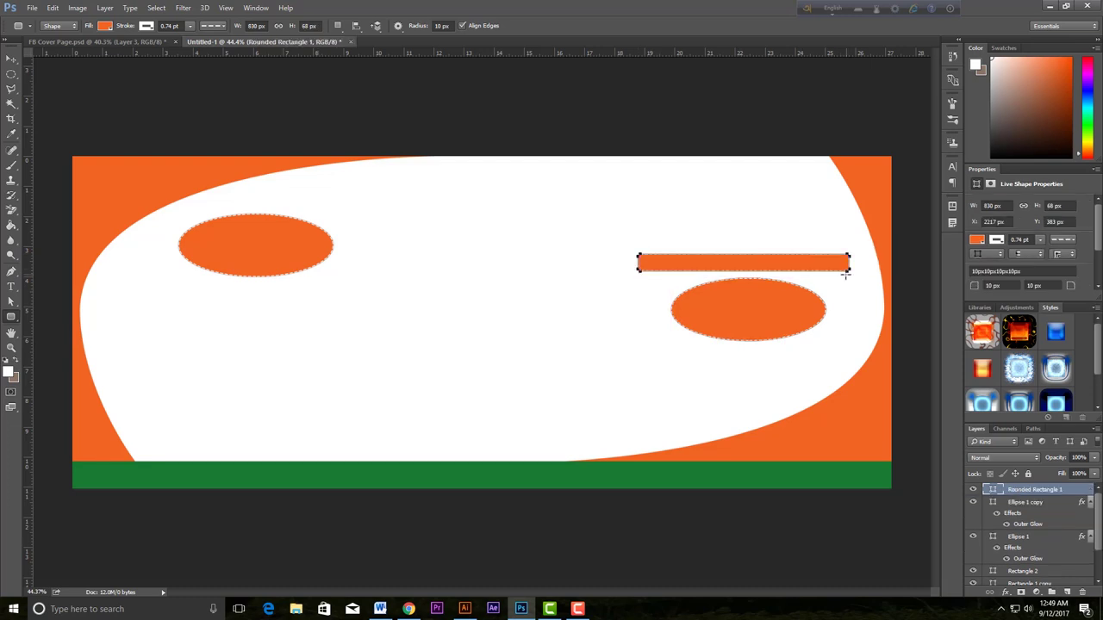
click(146, 27)
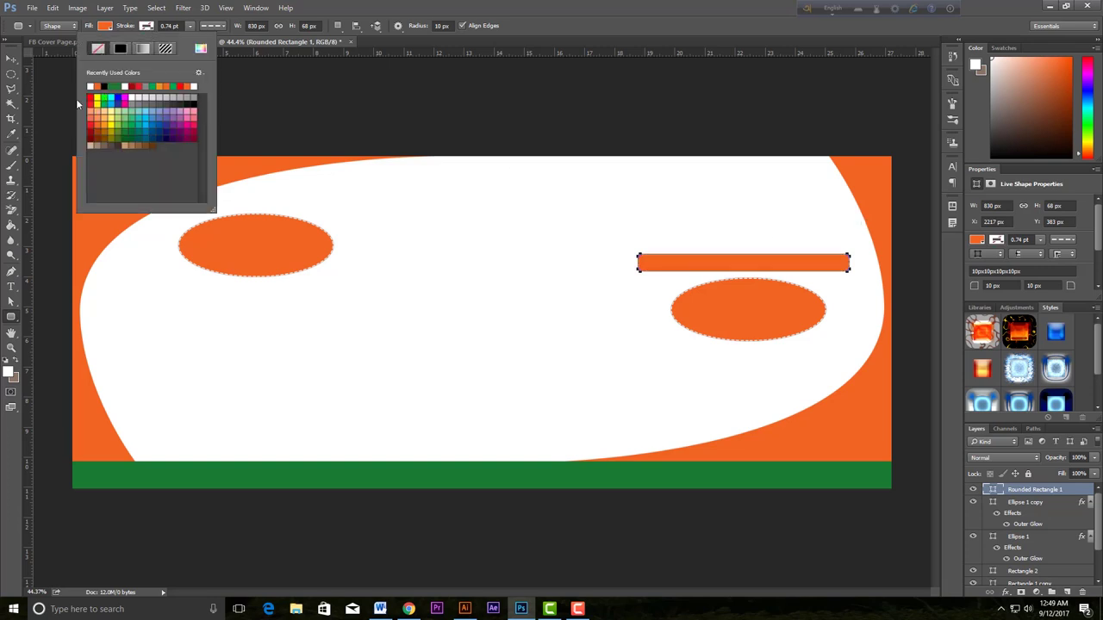
click(11, 59)
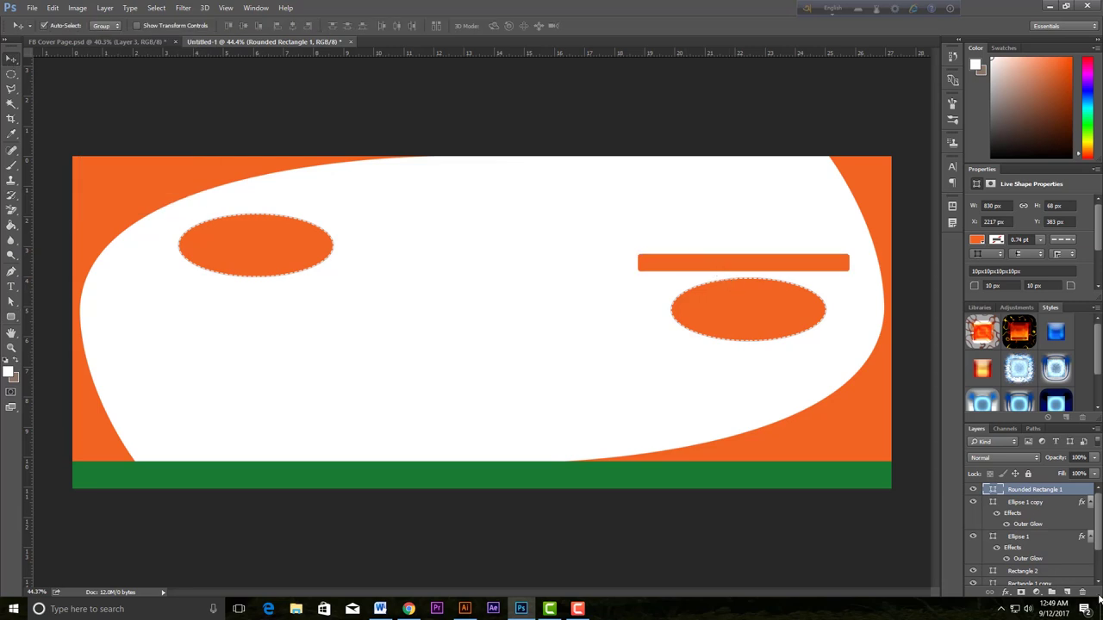
Step: Enable Outer Glow in the thin bar's Layer Style, with Blend If set to Red
double_click(1069, 494)
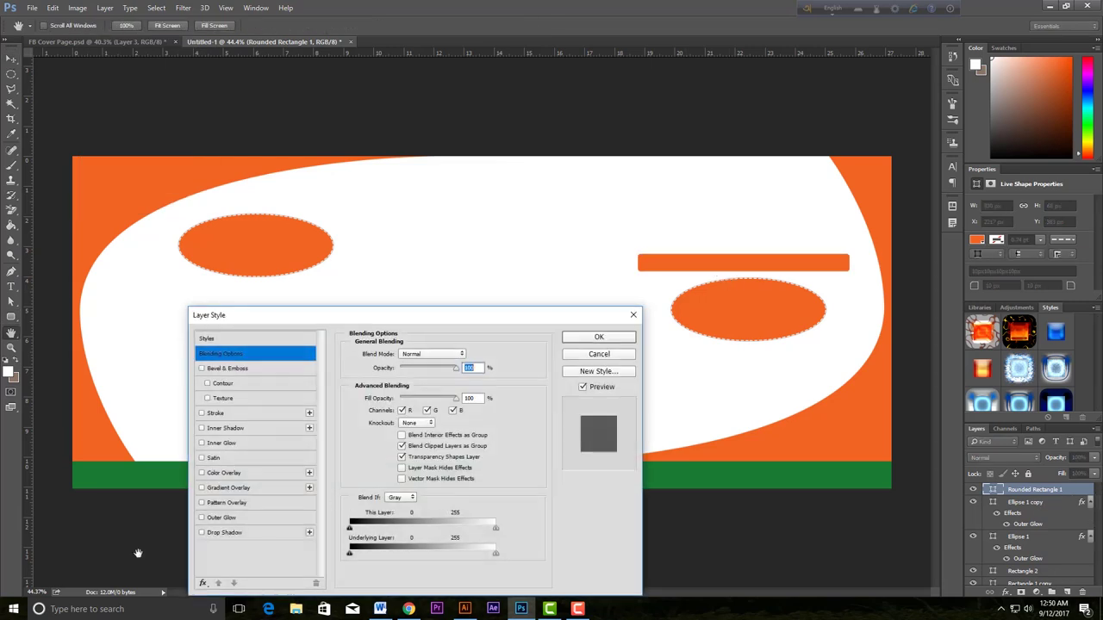
click(201, 518)
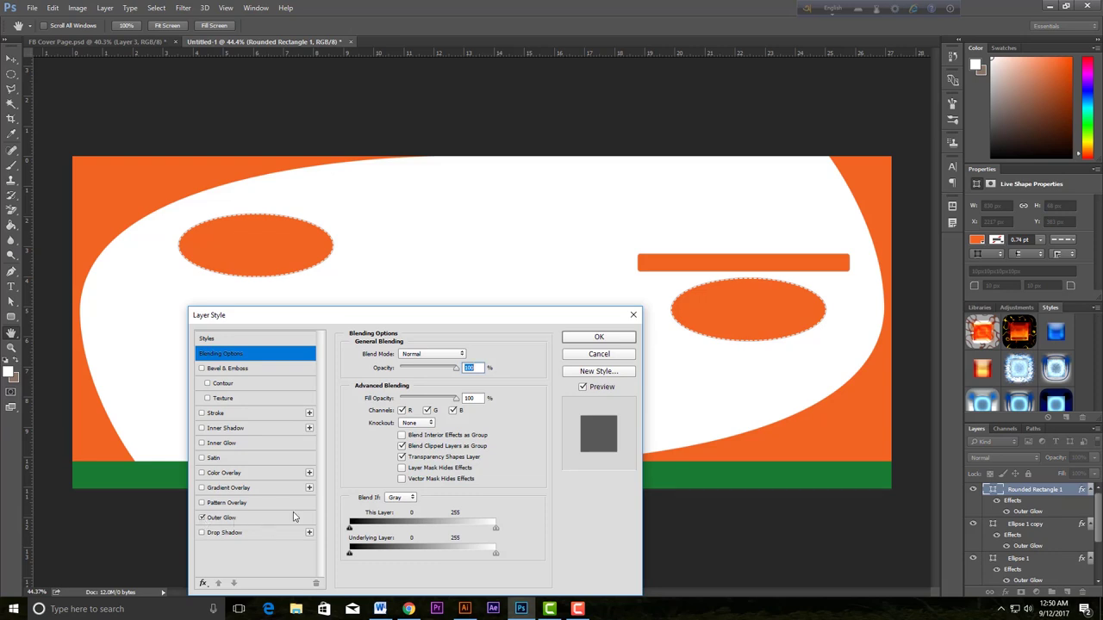
click(392, 499)
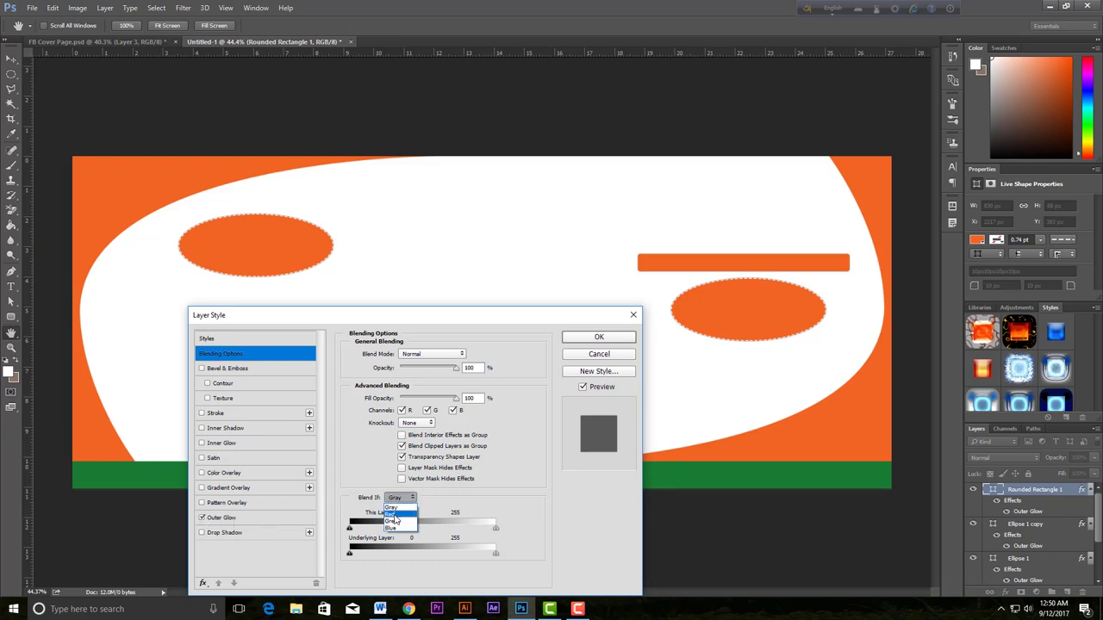
click(393, 515)
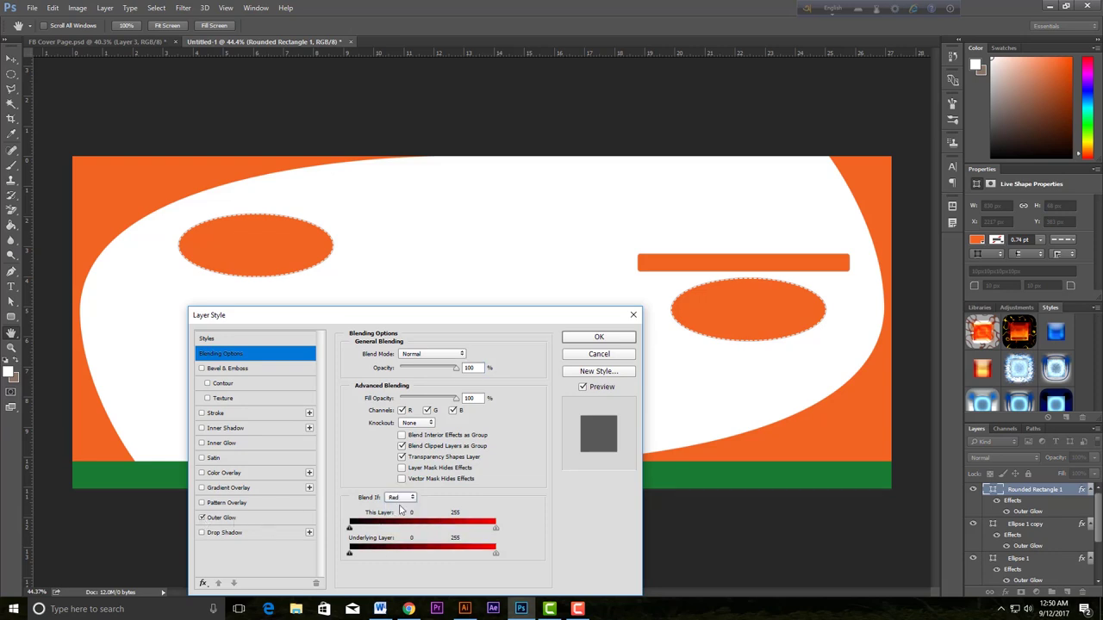
click(256, 518)
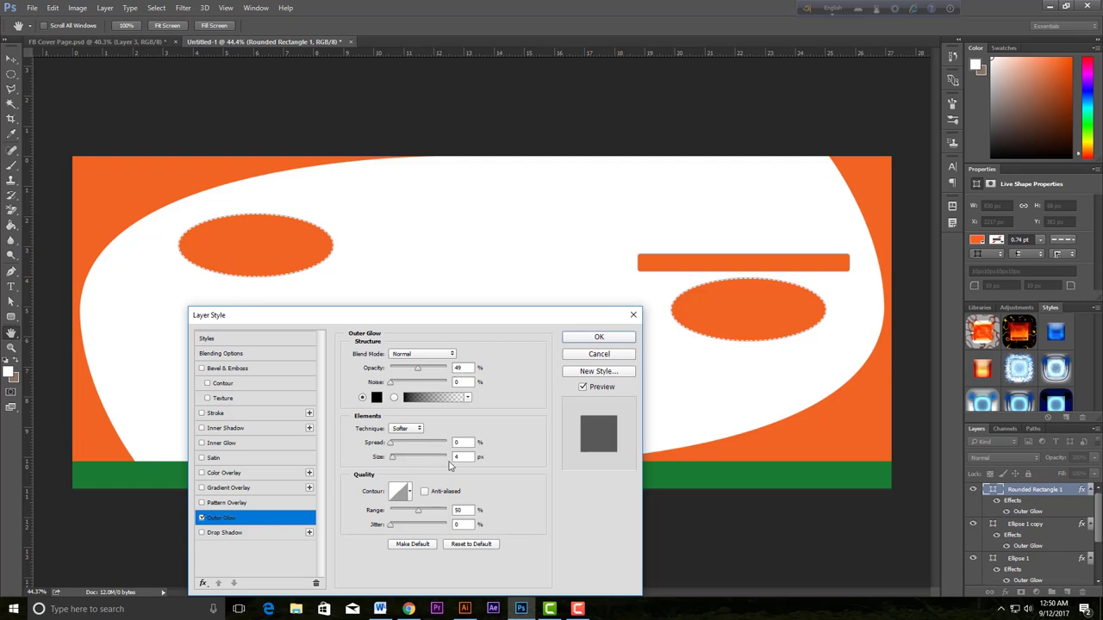
Step: Set the bar's outer glow to 49% opacity and 7 px size, and apply it
drag(418, 368, 492, 370)
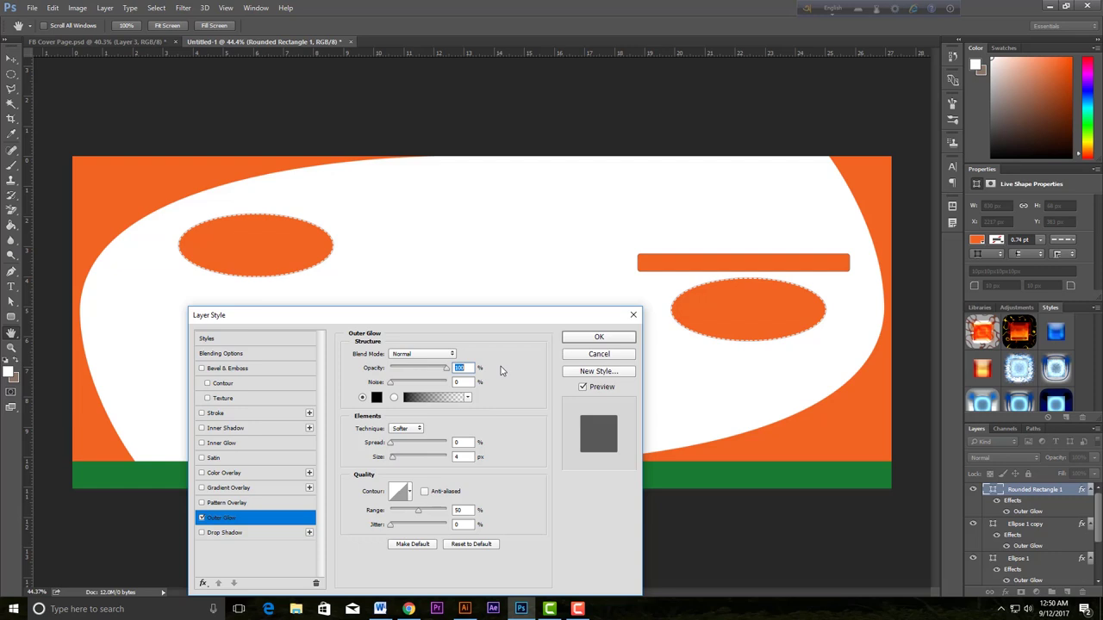
drag(446, 369, 431, 373)
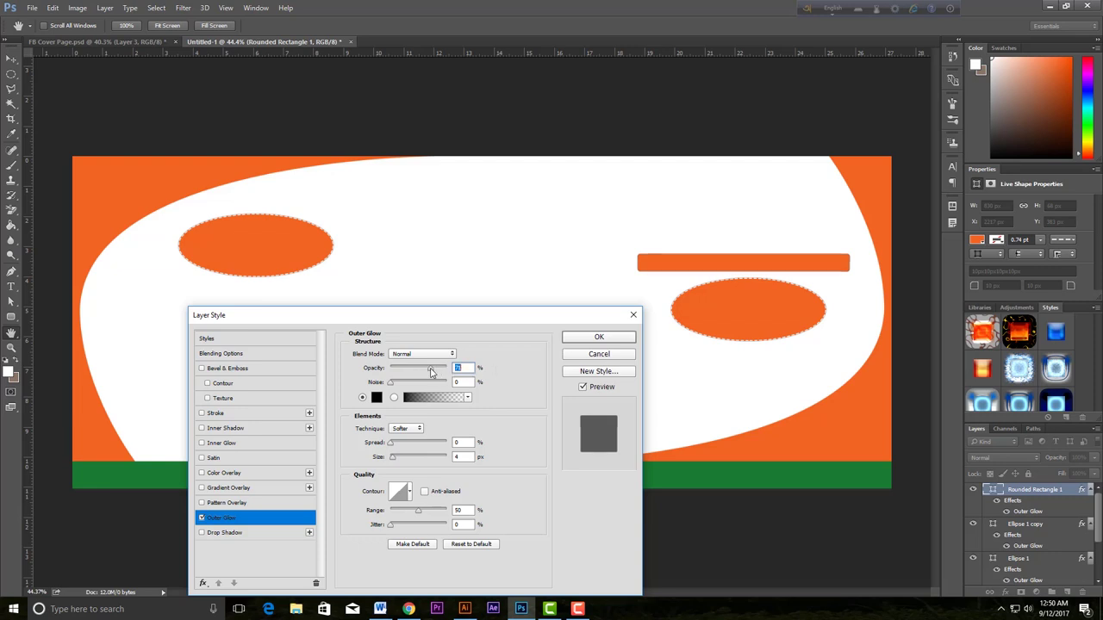
click(462, 457)
text(1)
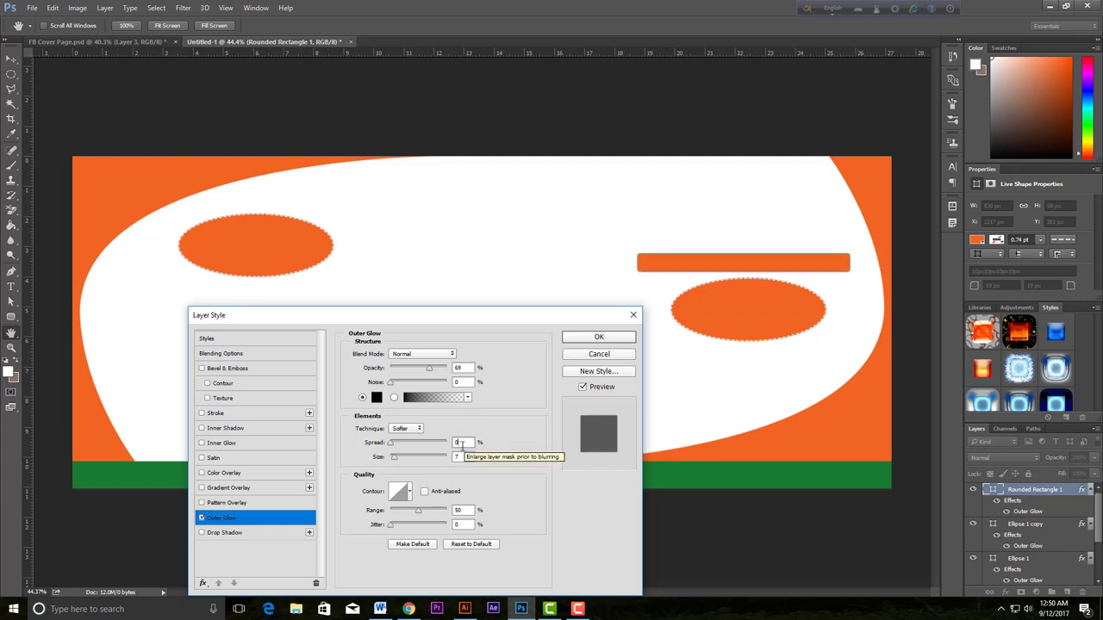
drag(429, 369, 421, 373)
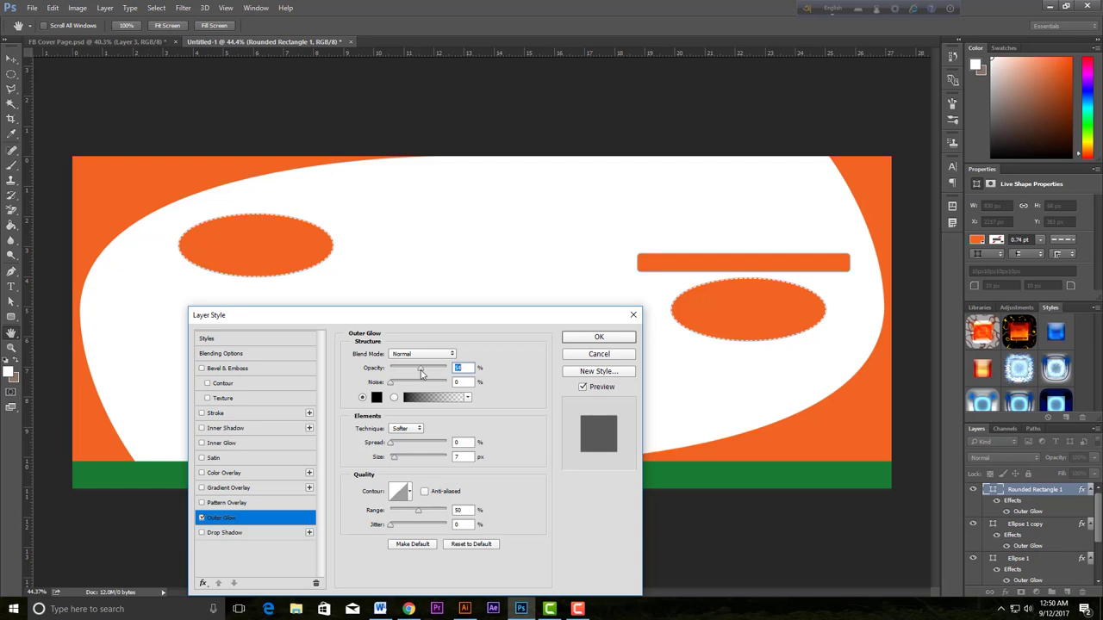
click(594, 337)
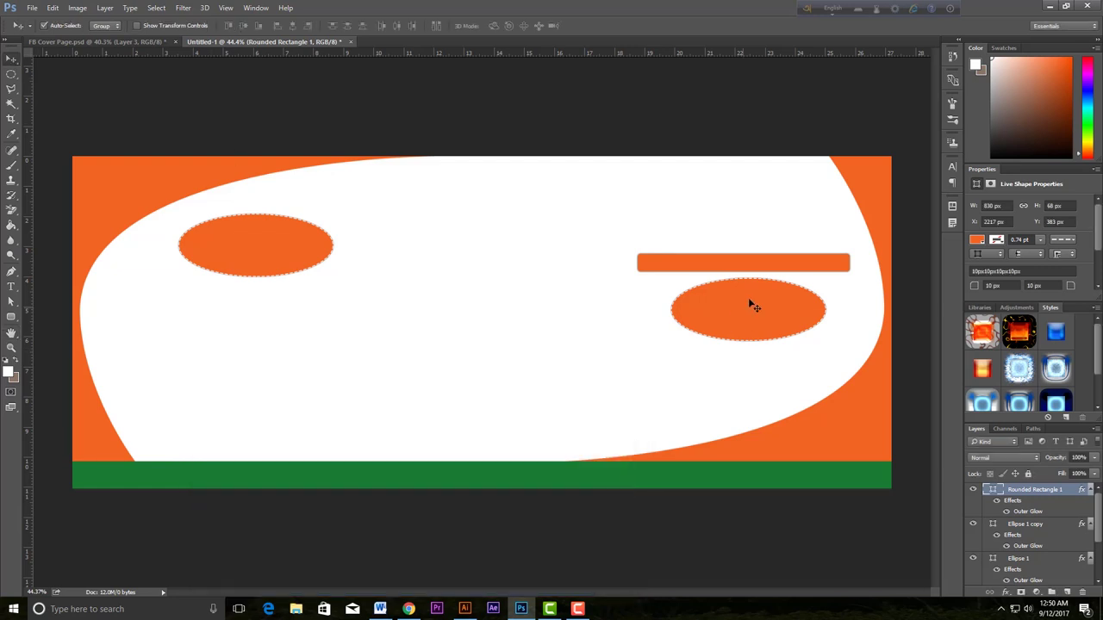
Step: Nudge the thin bar down and right, then draw a wide rounded bar near the top
key(Down)
key(Down)
key(Down)
key(Down)
key(Down)
key(Down)
key(Down)
key(Down)
key(Down)
key(Down)
key(Down)
key(Down)
key(Right)
key(Right)
key(Right)
click(12, 317)
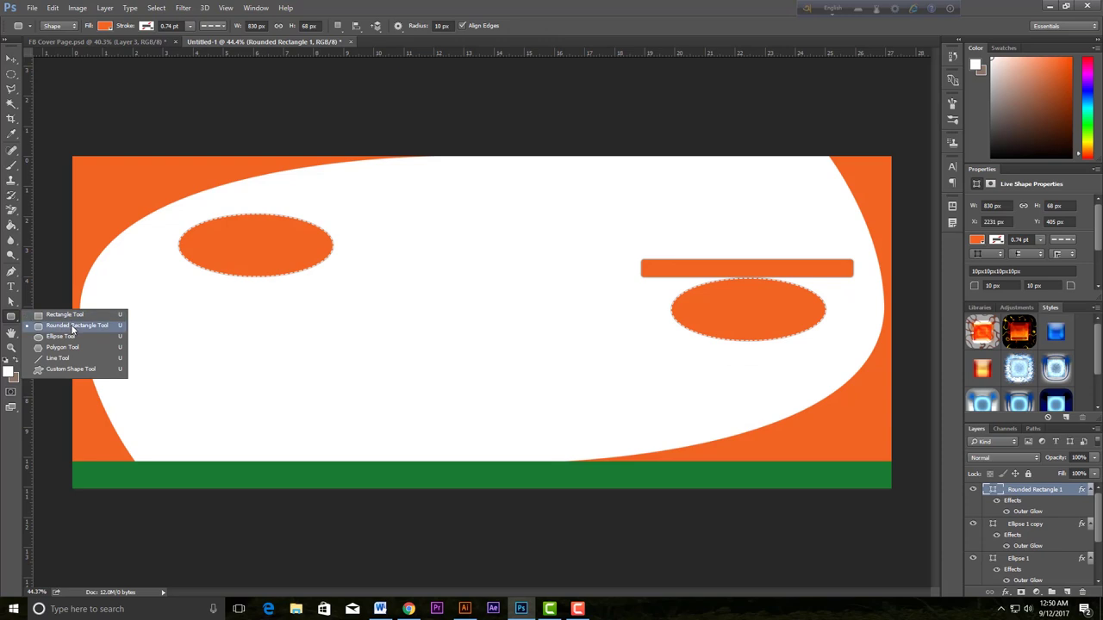
click(73, 325)
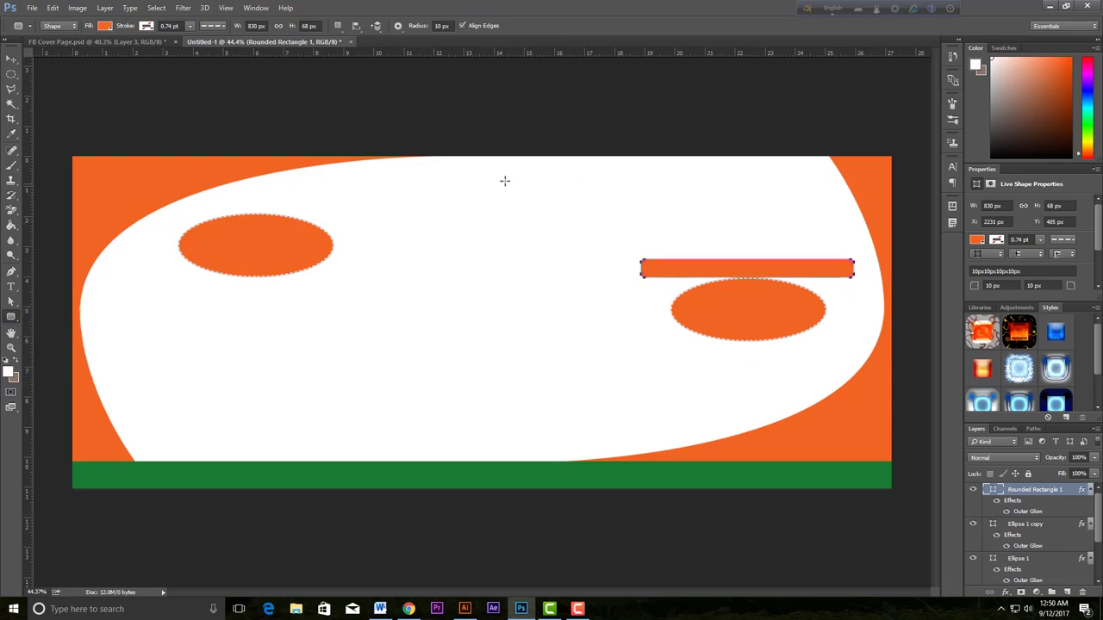
mouse_move(453, 174)
mouse_down()
mouse_move(805, 221)
mouse_move(819, 210)
mouse_up()
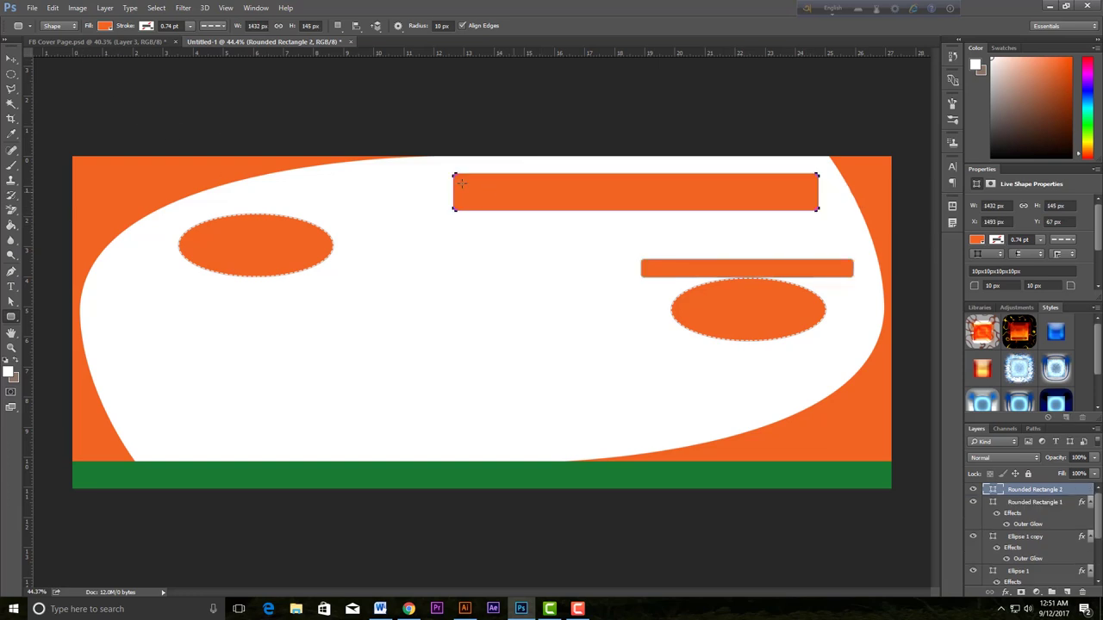
Step: Position the wide orange bar in the upper right, just above the thin bar
click(12, 58)
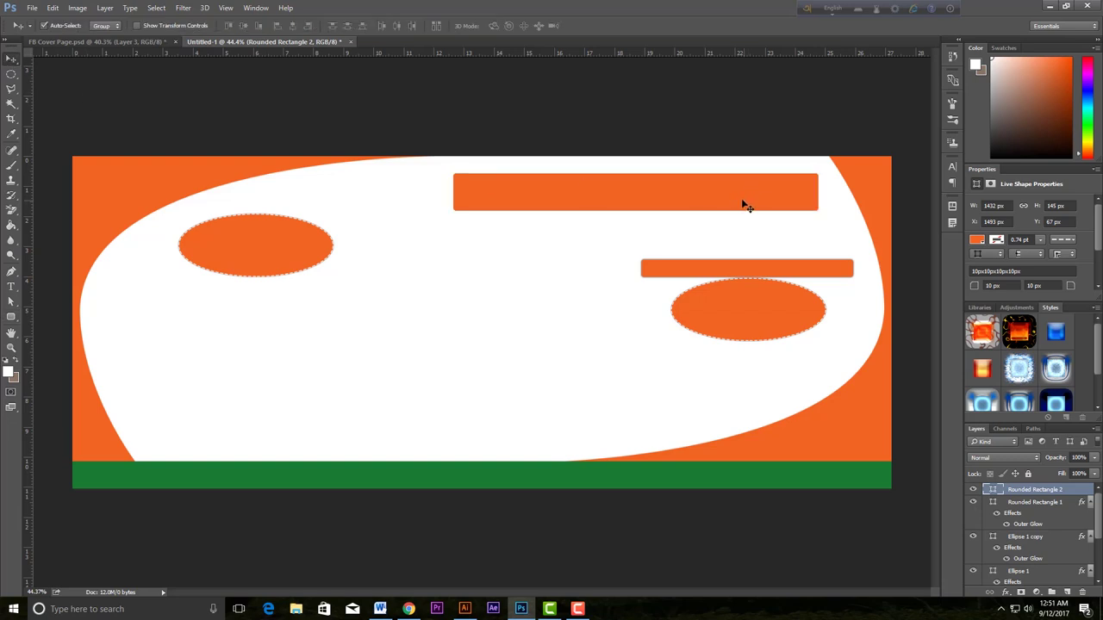
drag(746, 205, 755, 185)
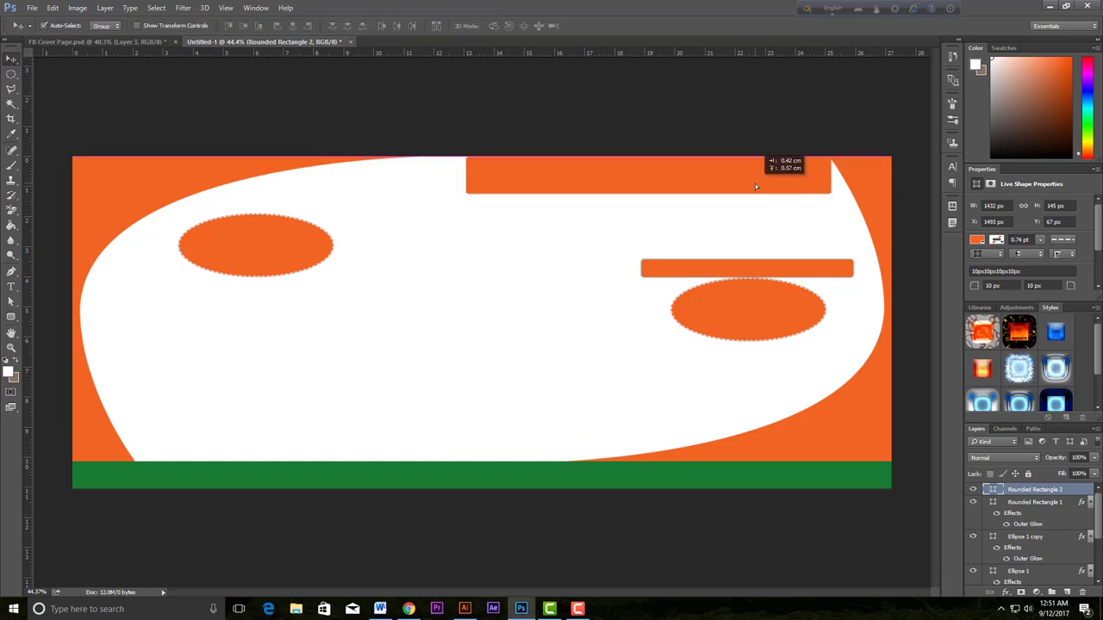
drag(755, 184, 755, 185)
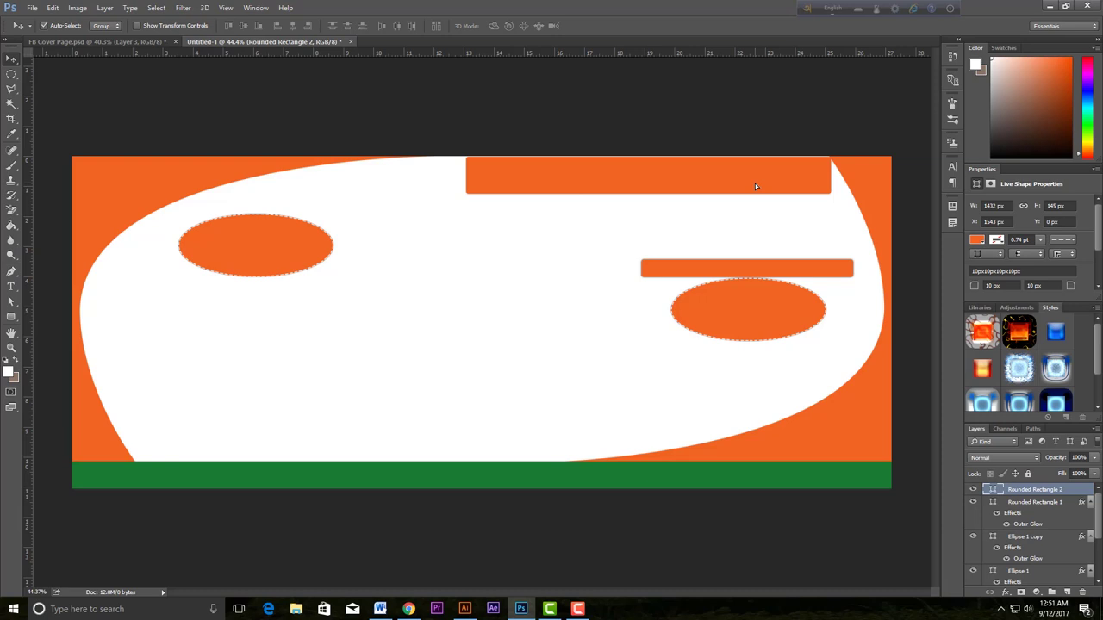
key(Down)
key(Down)
key(Down)
key(Down)
key(Down)
key(Down)
key(Down)
key(Down)
key(Down)
key(Down)
key(Down)
key(Down)
key(Down)
key(Down)
key(Down)
key(Down)
key(Down)
key(Down)
key(Down)
key(Down)
key(Down)
key(Left)
key(Left)
key(Left)
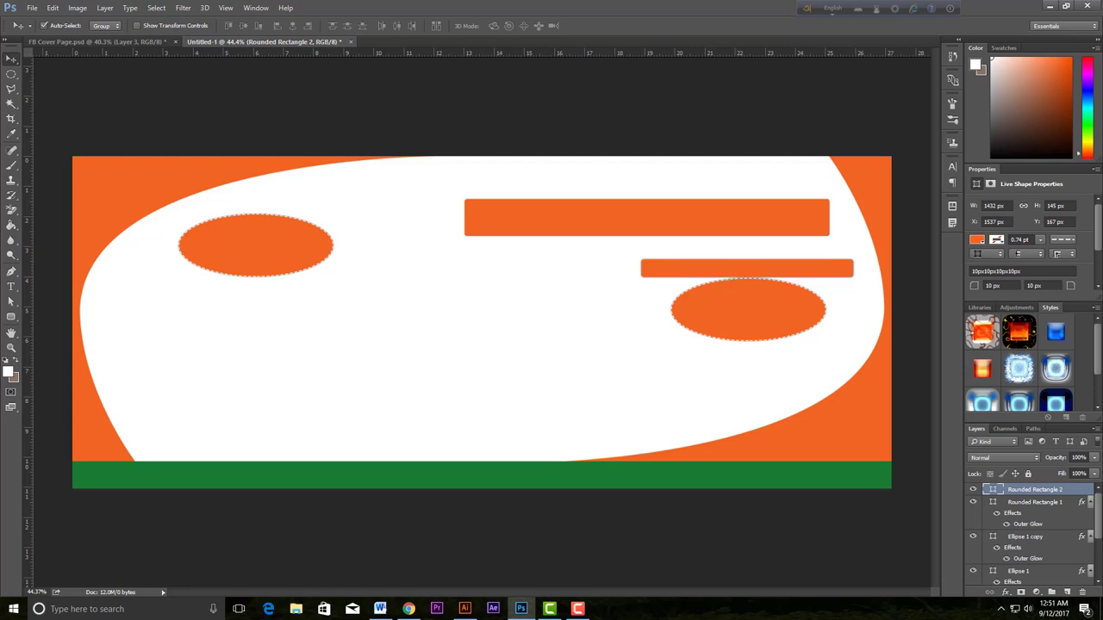
Step: Give the wide Rounded Rectangle 2 bar an outer glow at 100% opacity
double_click(1076, 493)
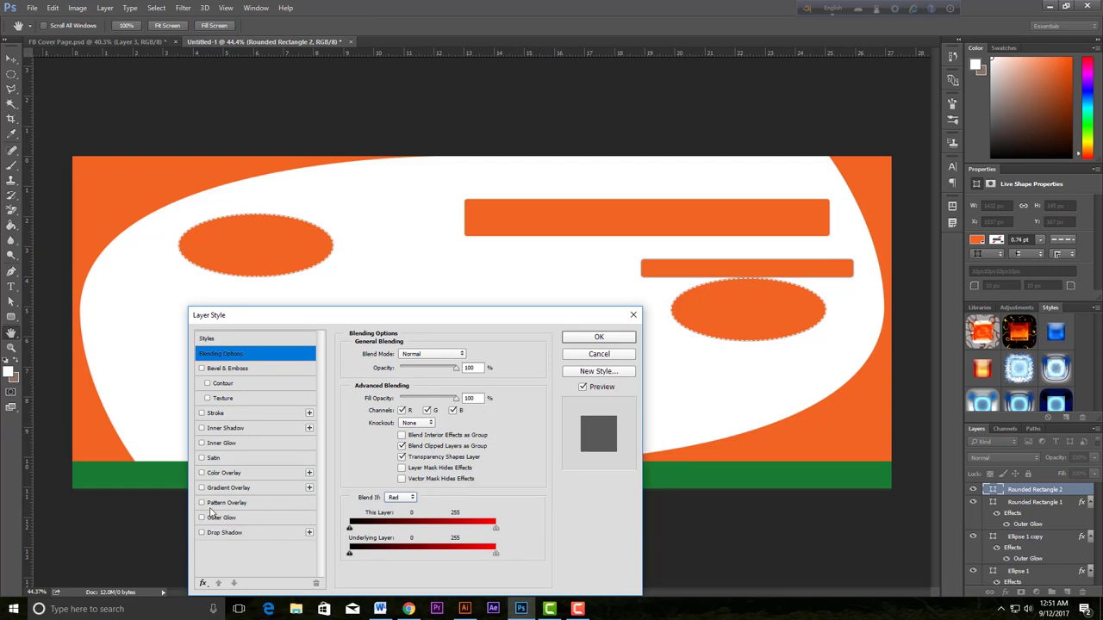
click(201, 517)
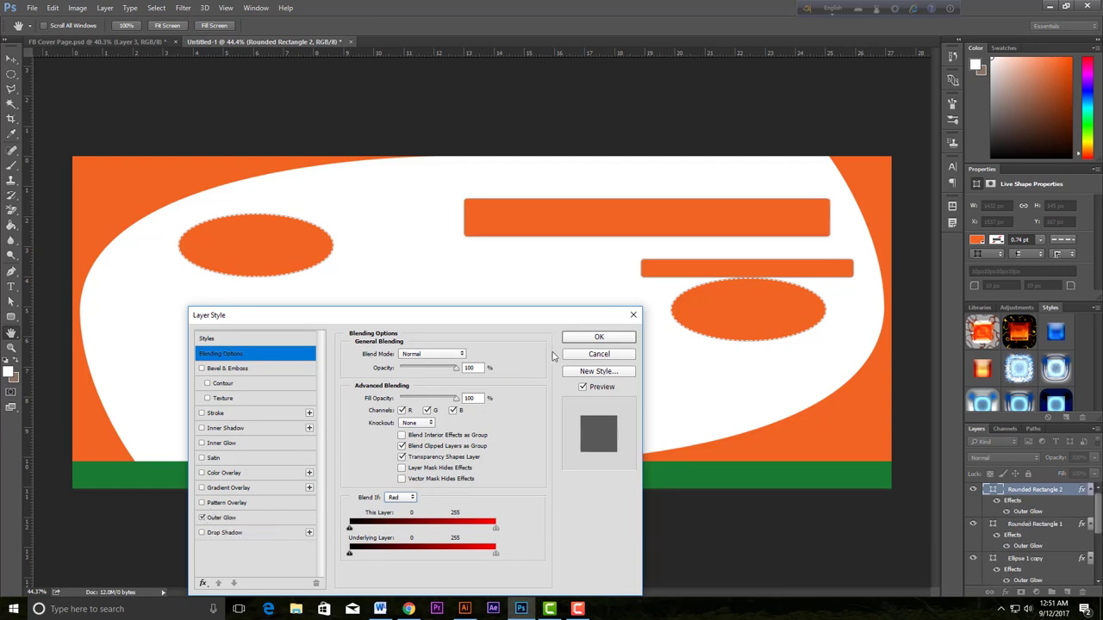
click(282, 520)
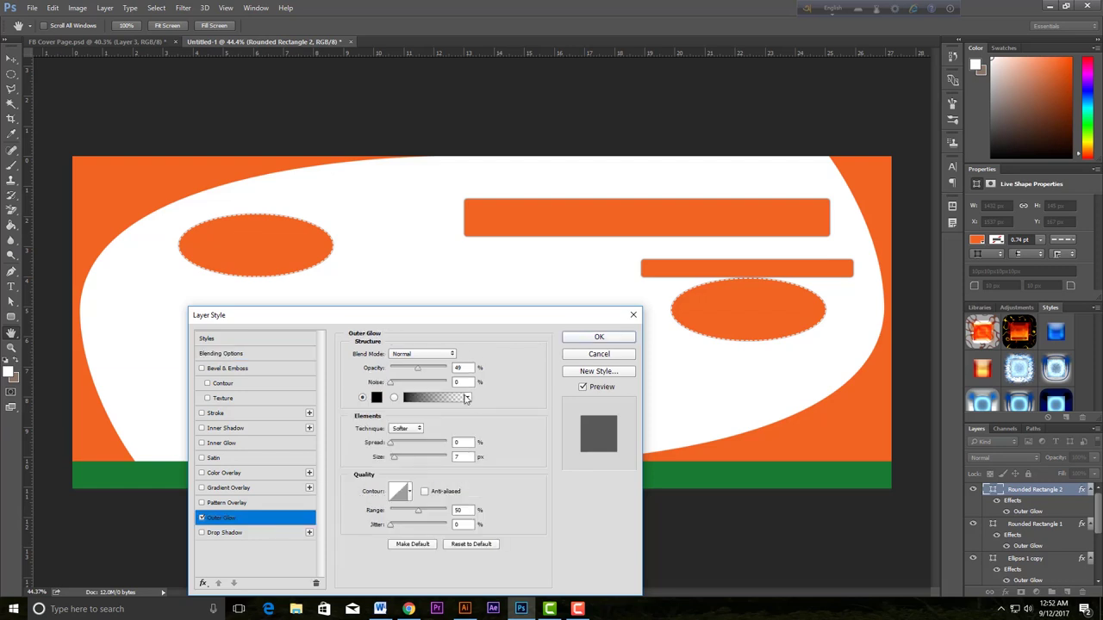
drag(417, 371, 480, 371)
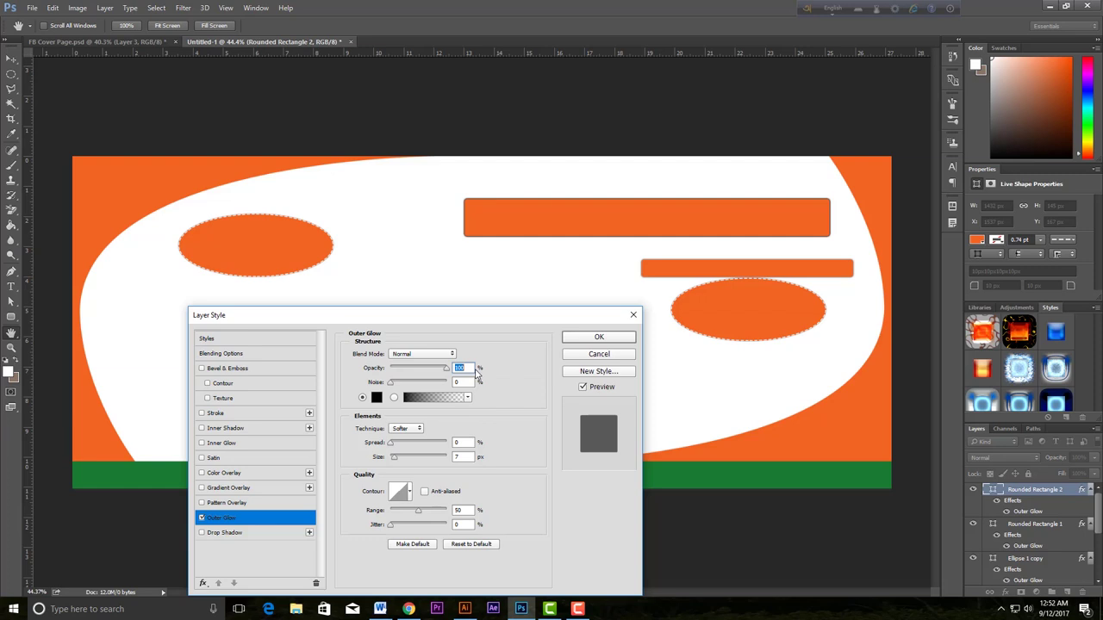
key(Return)
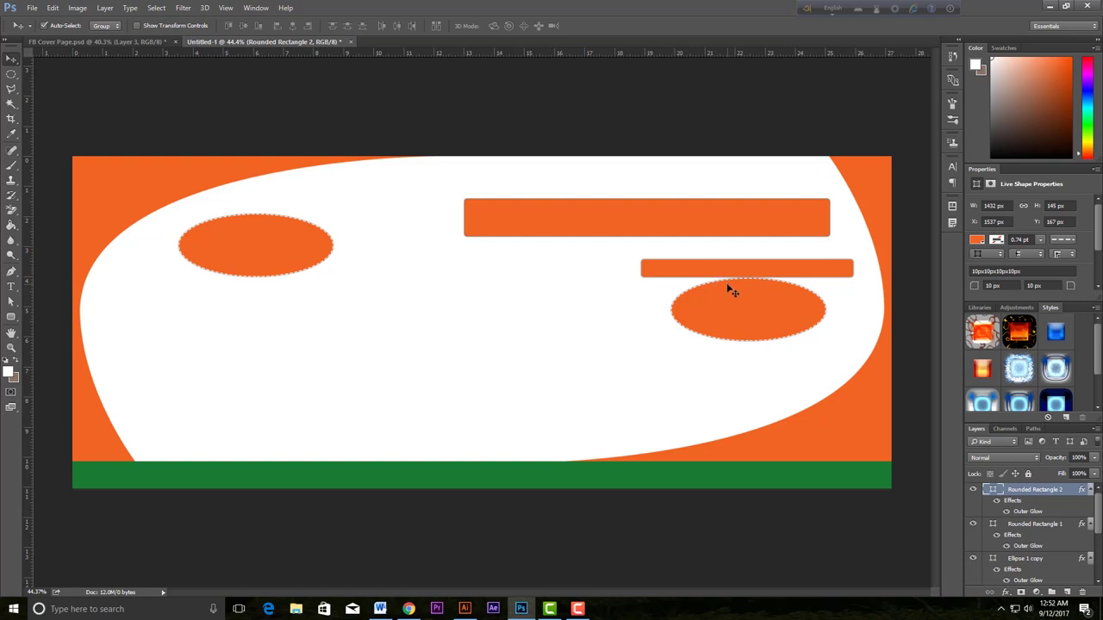
Step: Select the Ellipse 1 copy and Rounded Rectangle 1 layers together
right_click(776, 319)
click(797, 317)
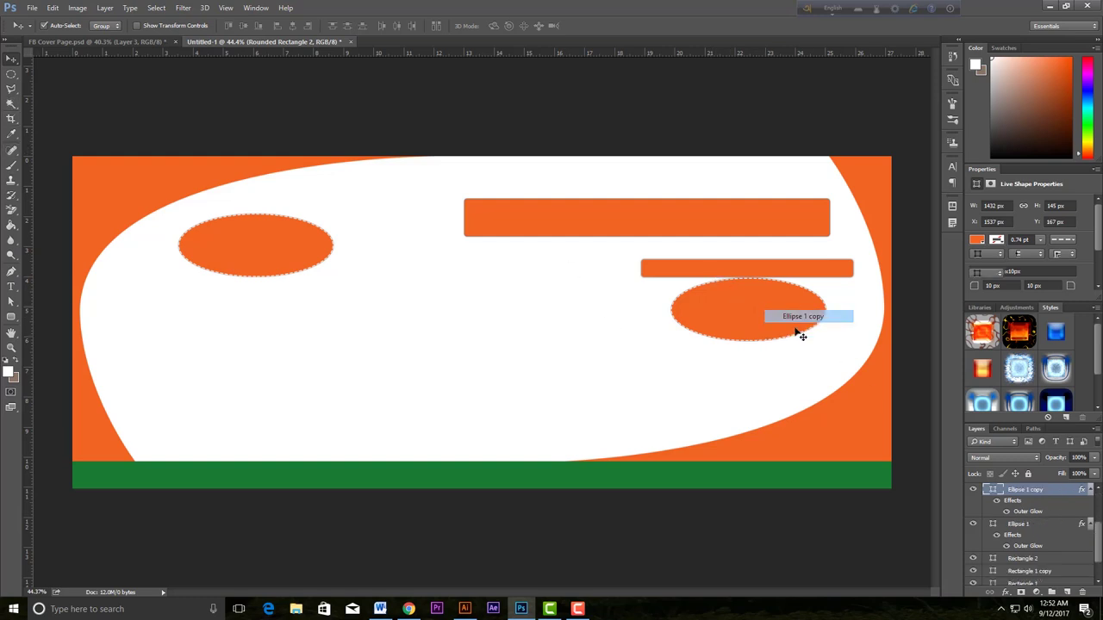
scroll(1038, 513, up, 1)
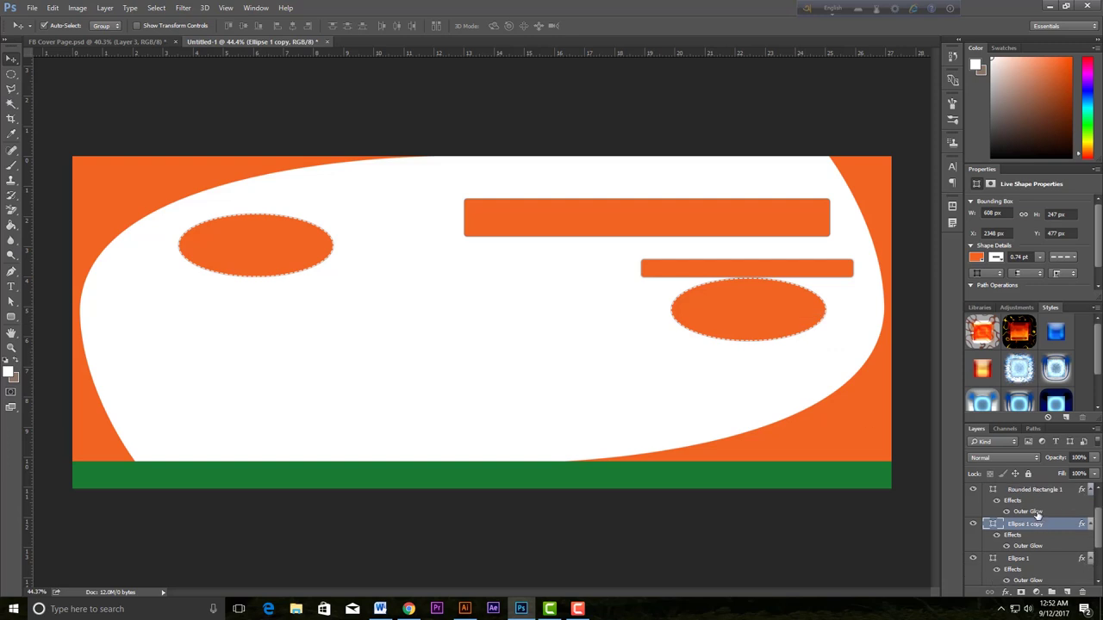
click(973, 490)
click(973, 490)
ctrl+click(1034, 491)
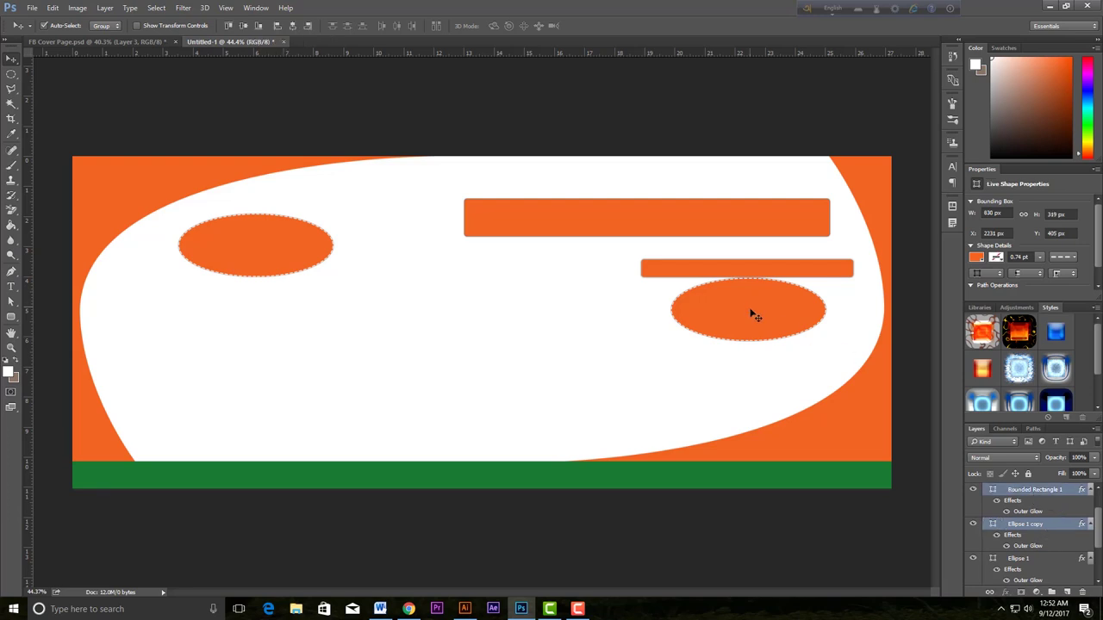
Step: Shift the right ellipse and thin bar left and down, then view the FB Cover Page reference
drag(749, 313, 730, 312)
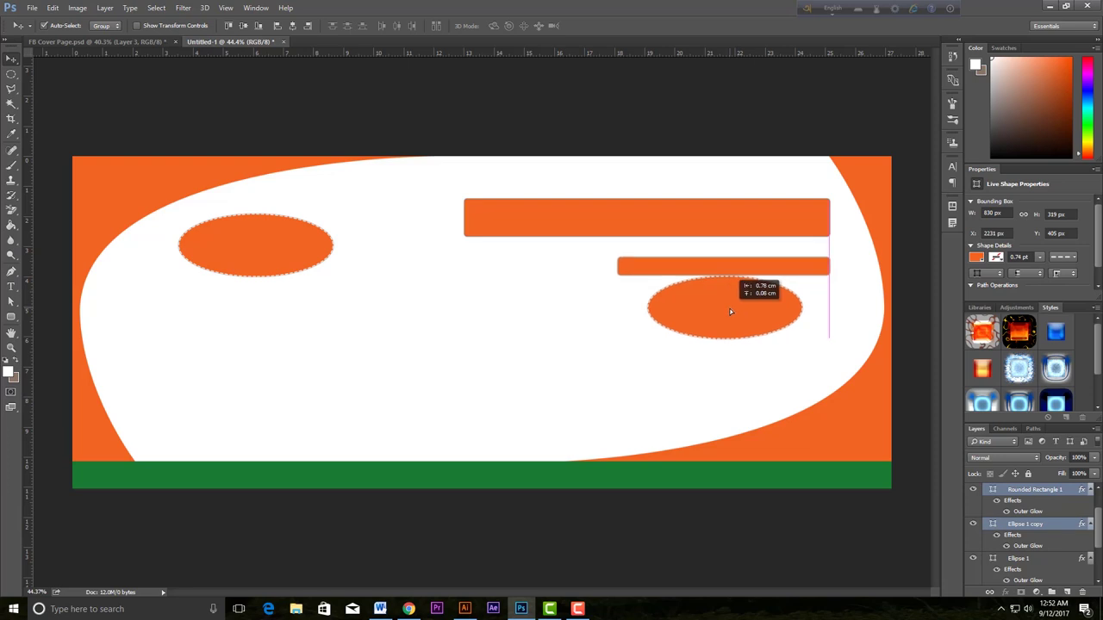
drag(729, 312, 729, 312)
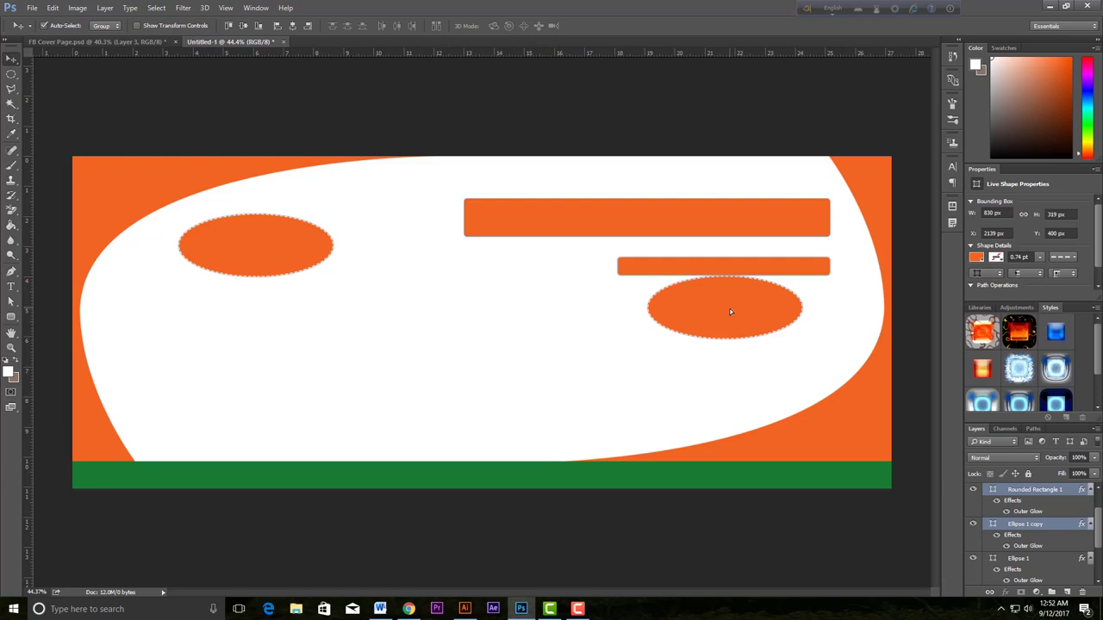
key(shift+Down)
key(shift+Down)
key(shift+Down)
key(shift+Down)
key(shift+Down)
key(shift+Down)
click(698, 342)
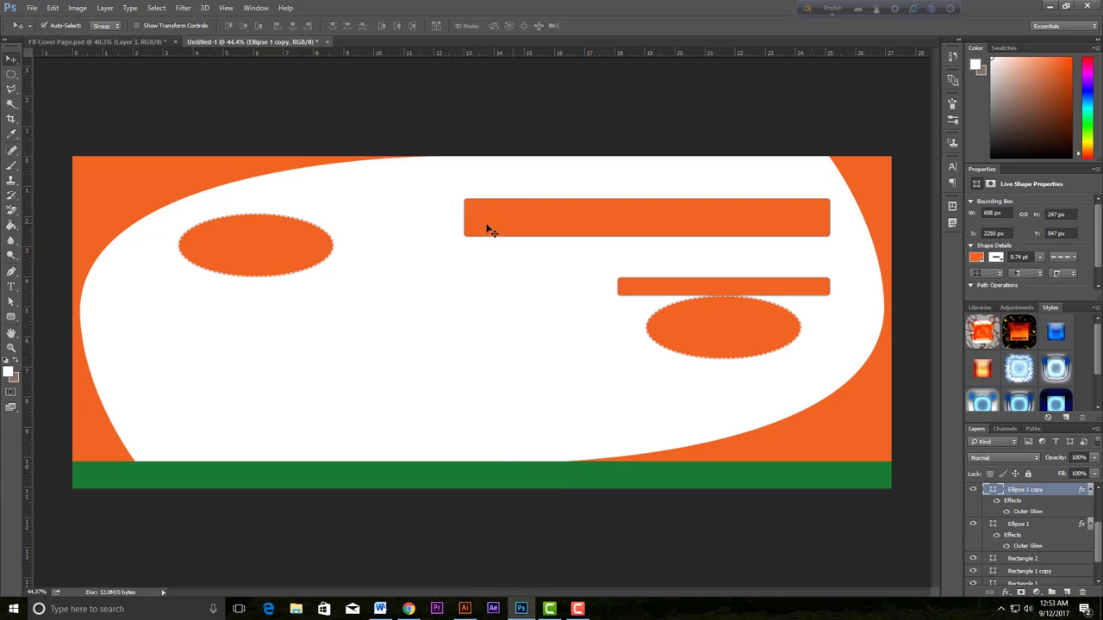
click(119, 43)
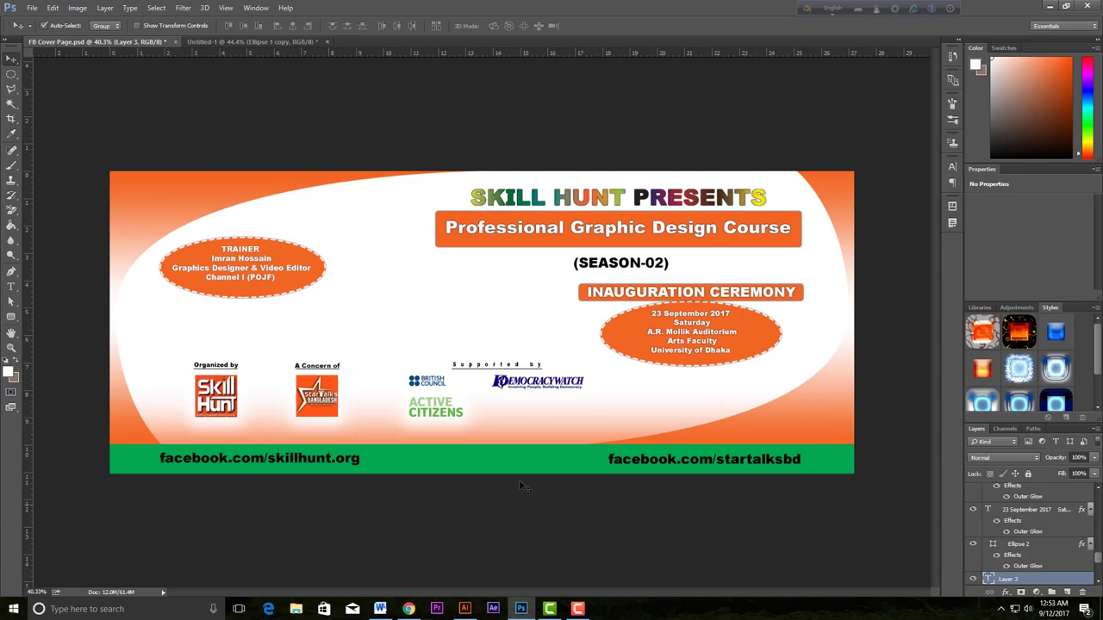
click(464, 608)
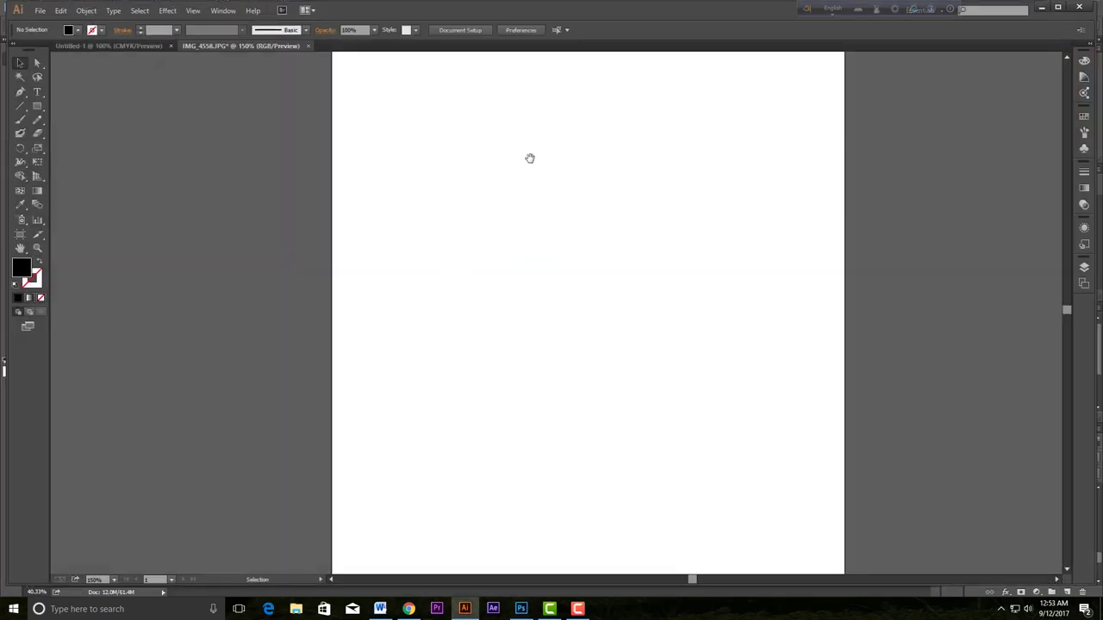
Step: Copy the SKILL HUNT PRESENTS line from the Word course notes for Illustrator
click(380, 608)
scroll(539, 283, up, 5)
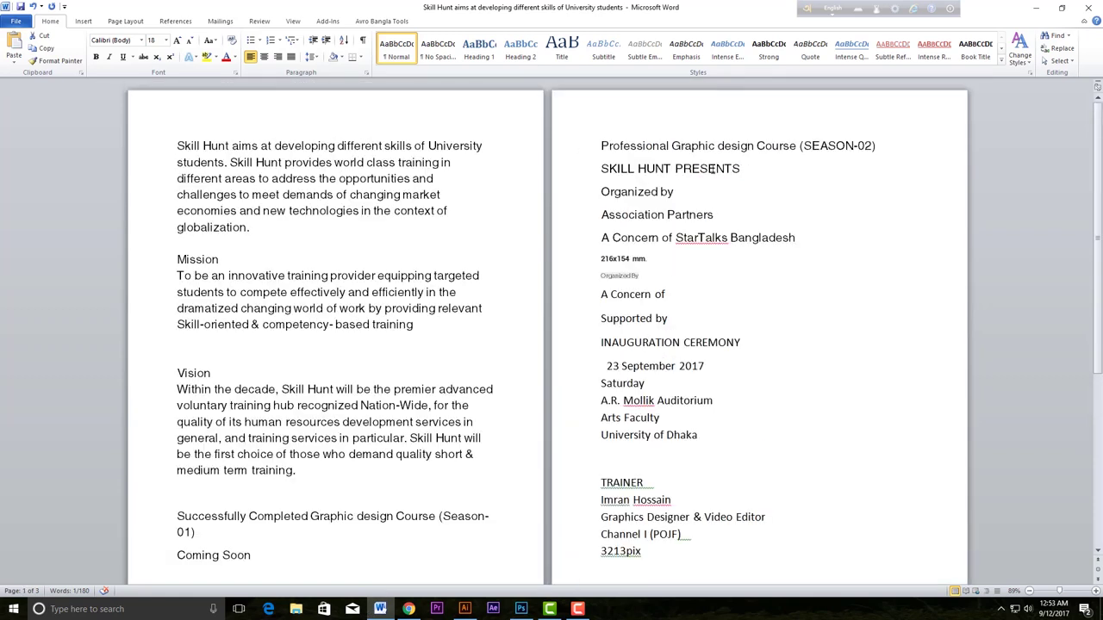
drag(602, 168, 712, 172)
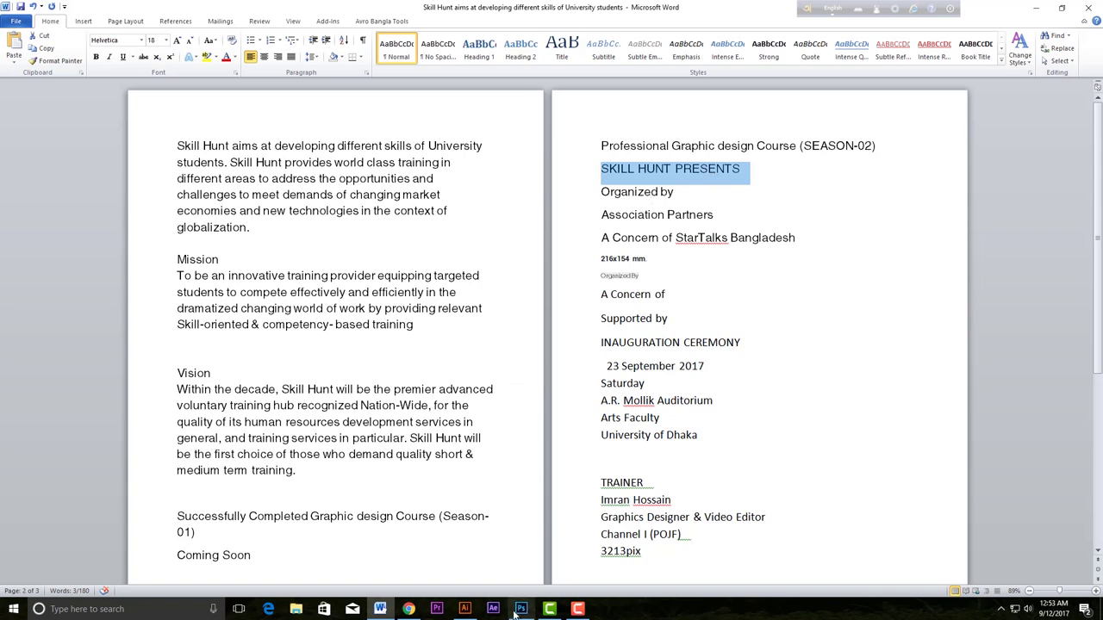
click(477, 611)
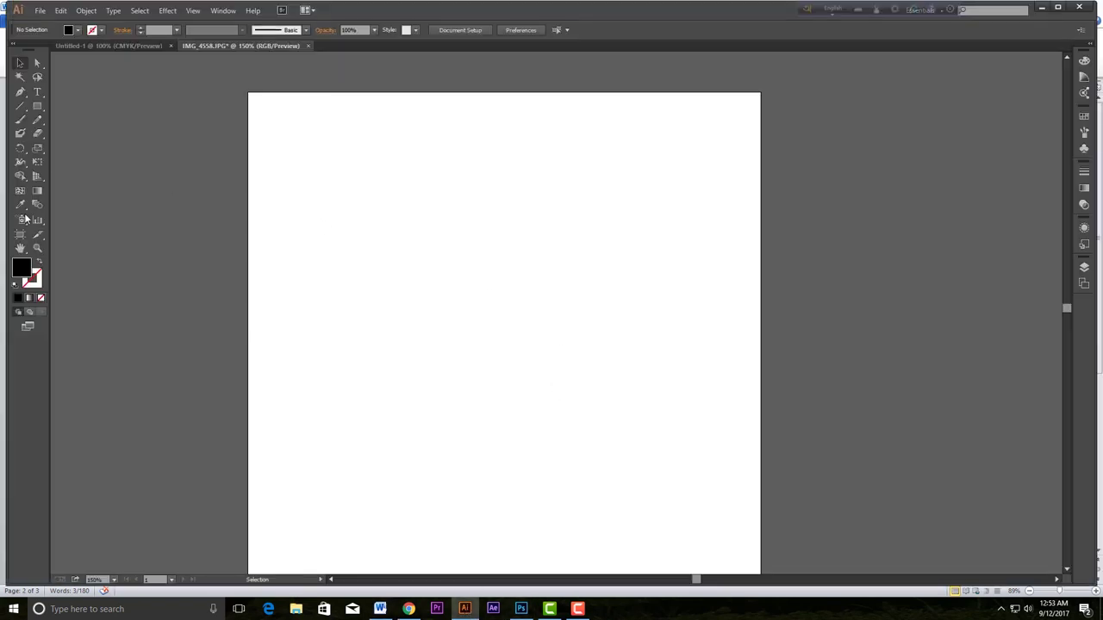
Step: Paste SKILL HUNT PRESENTS as a text object on the blank page
click(37, 92)
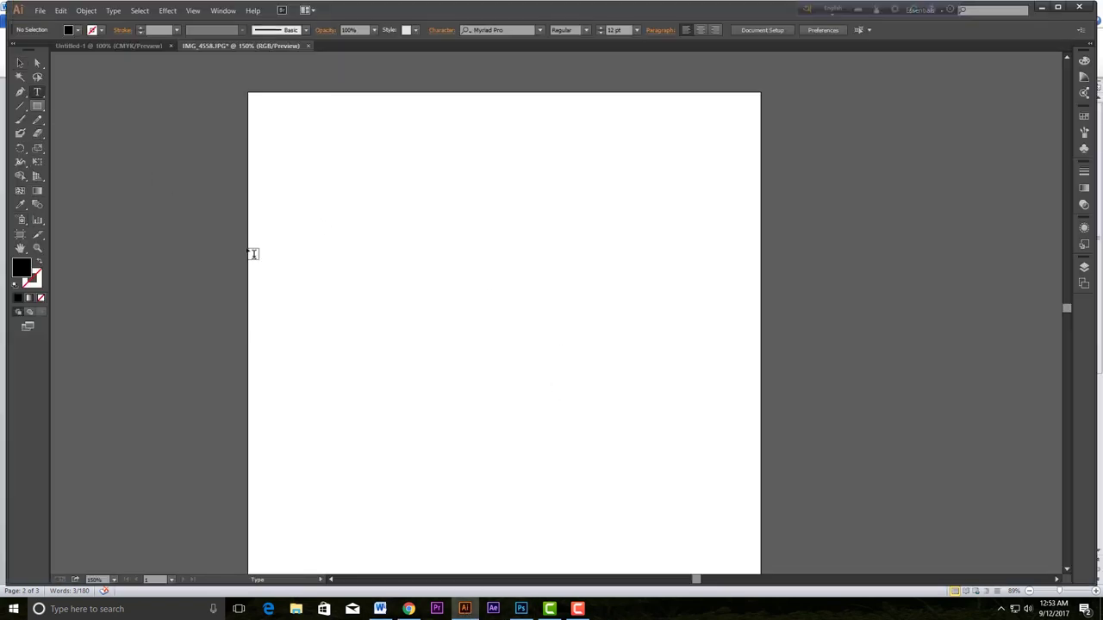
click(411, 320)
key(Escape)
key(ctrl+v)
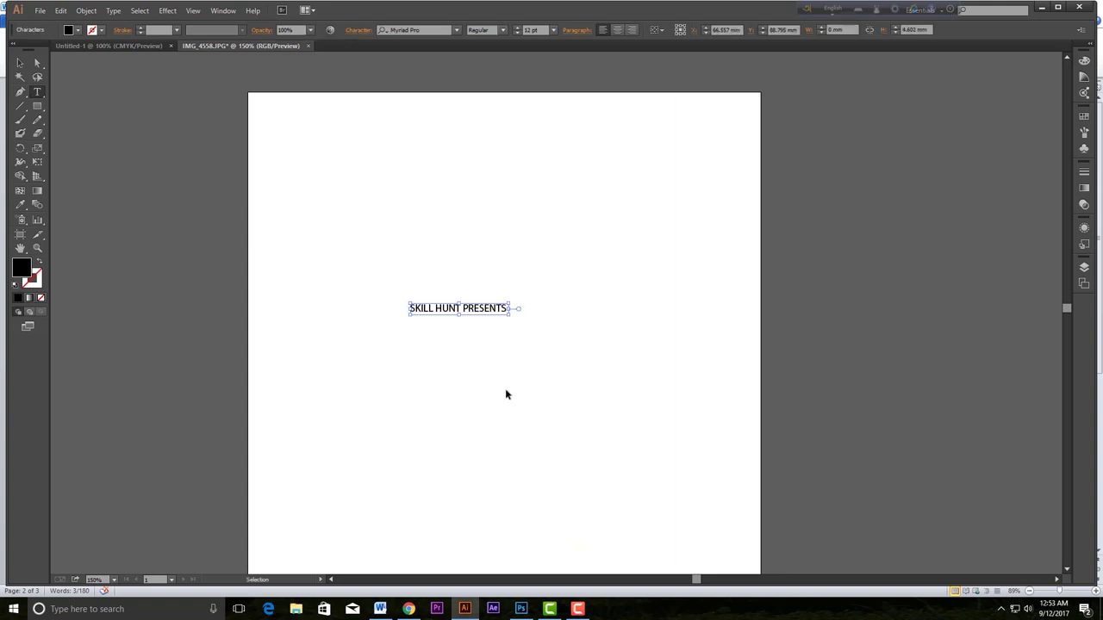
drag(419, 308, 458, 308)
key(ctrl+a)
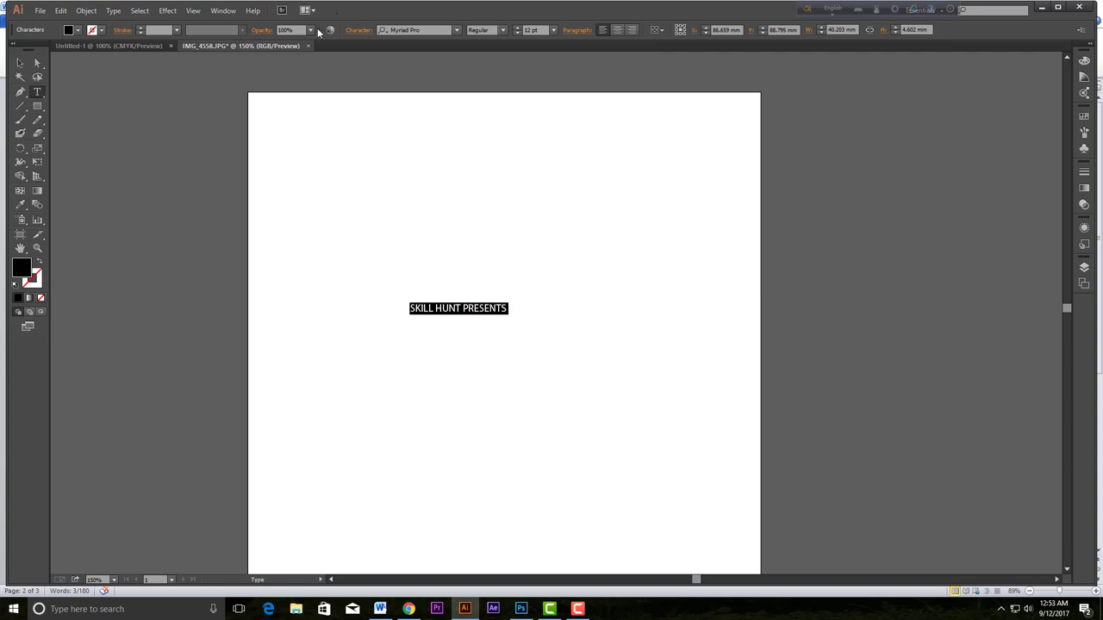
Step: Set the heading to Arial Black 36 pt and move it left
click(427, 31)
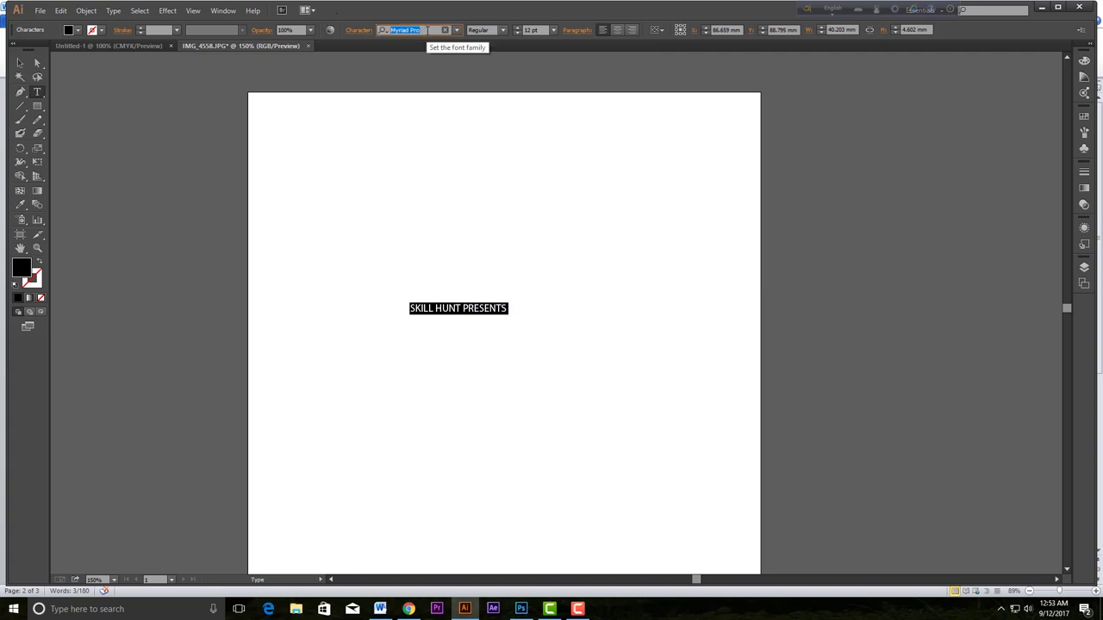
text(A)
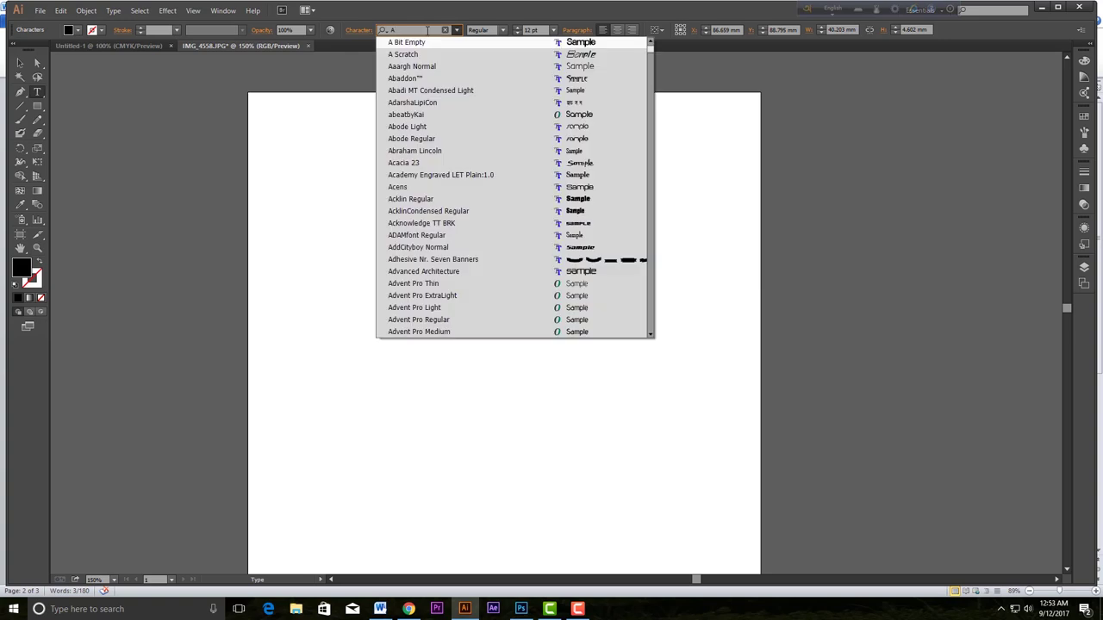
text(ri)
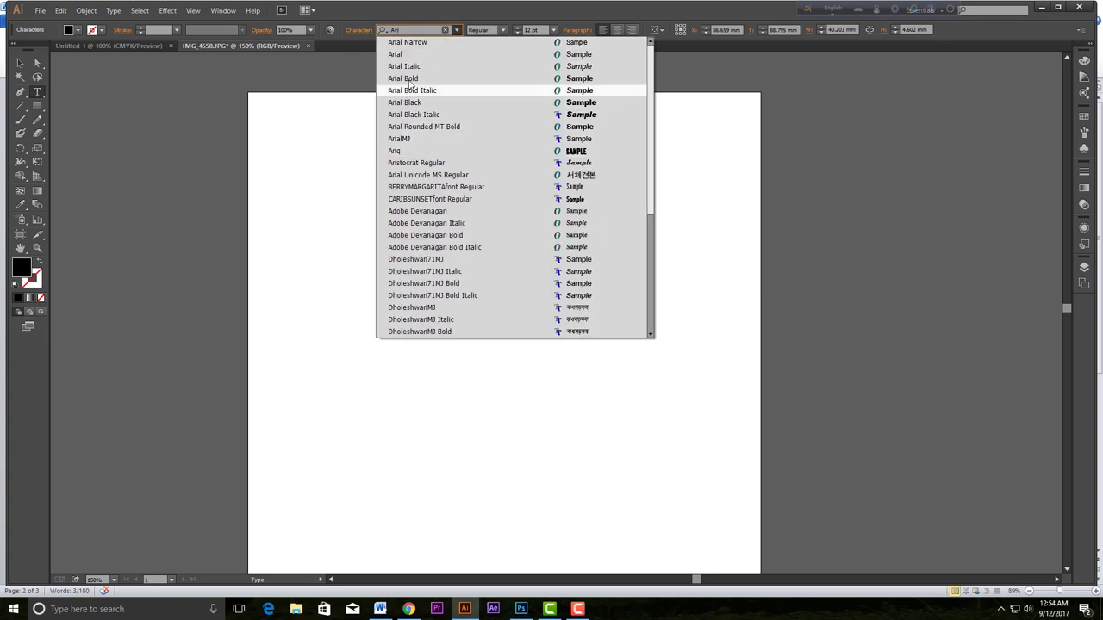
click(406, 55)
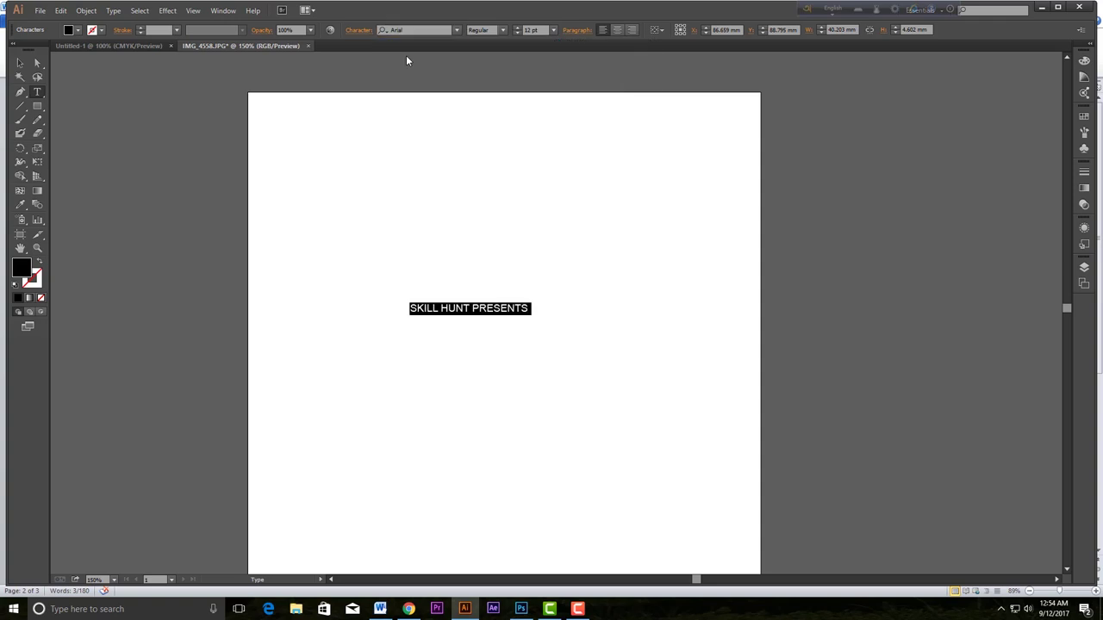
click(502, 30)
click(494, 110)
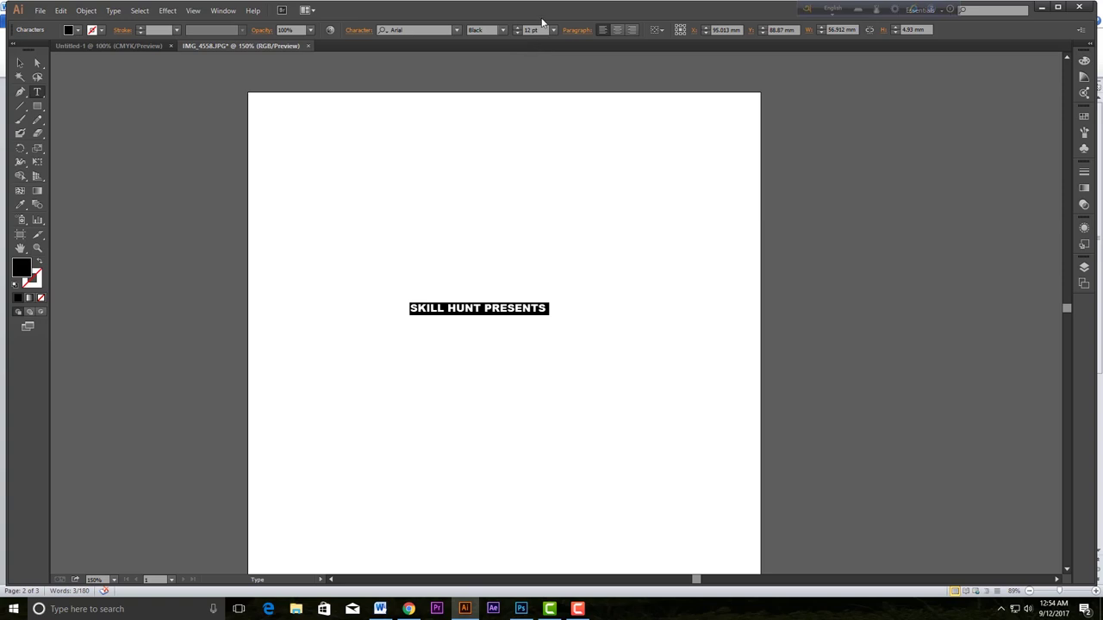
click(553, 30)
click(560, 183)
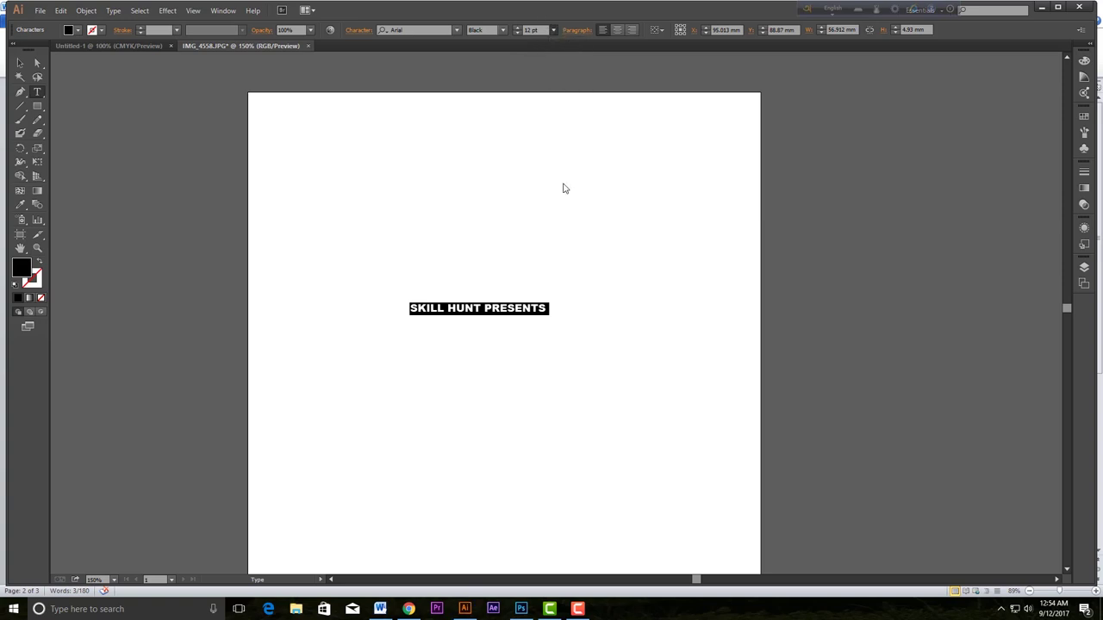
click(553, 30)
click(566, 197)
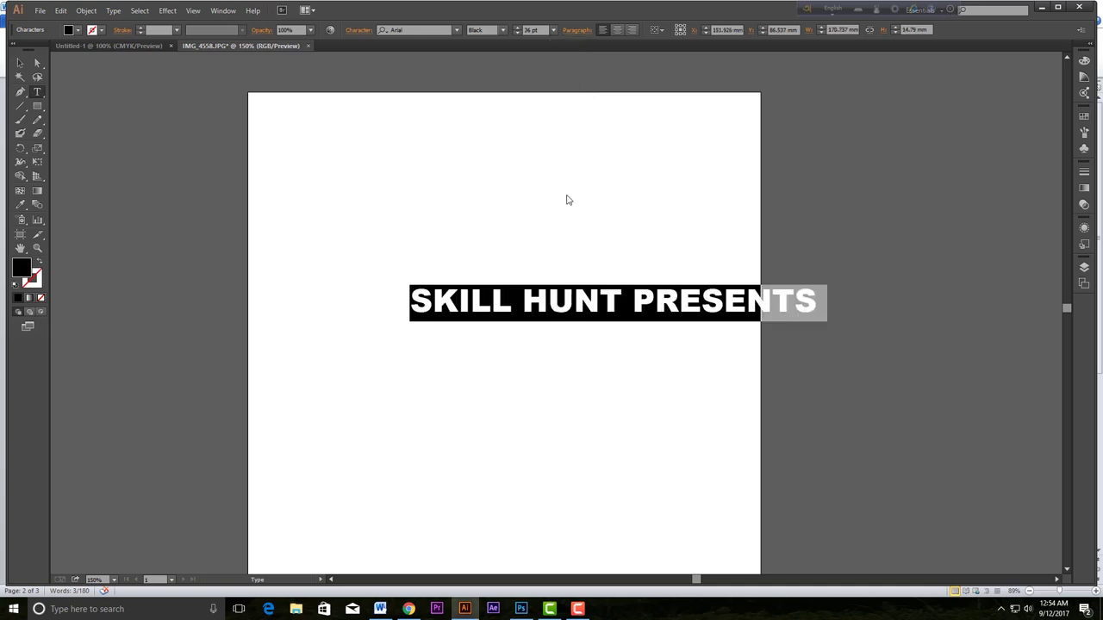
key(Escape)
drag(597, 302, 491, 293)
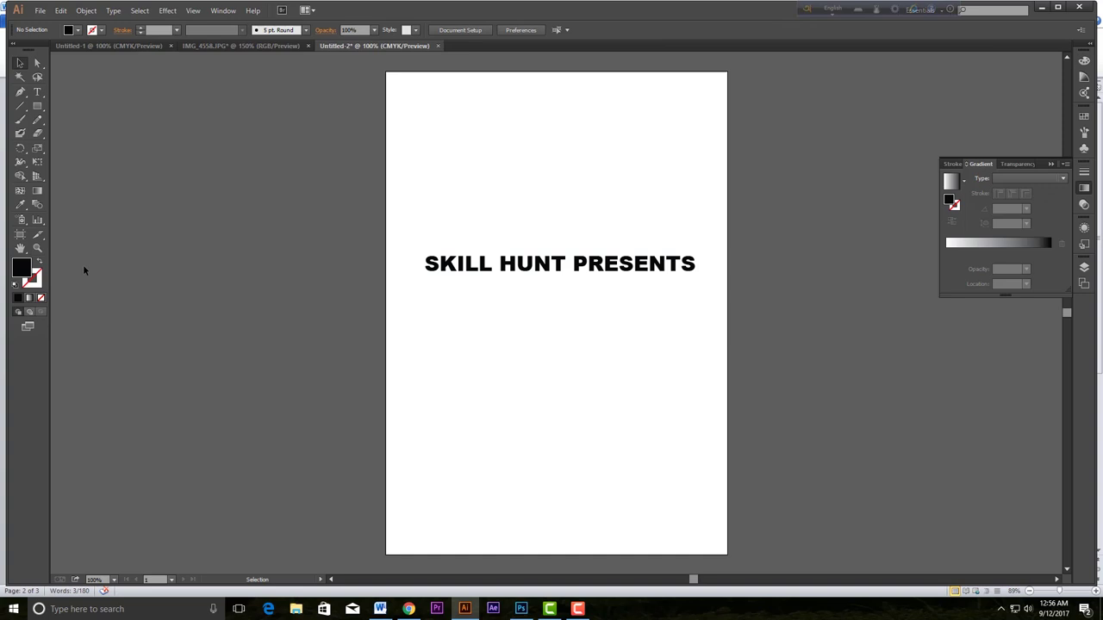
Step: Draw a wide rectangle below the heading with a white-to-black linear gradient fill
drag(38, 105, 86, 110)
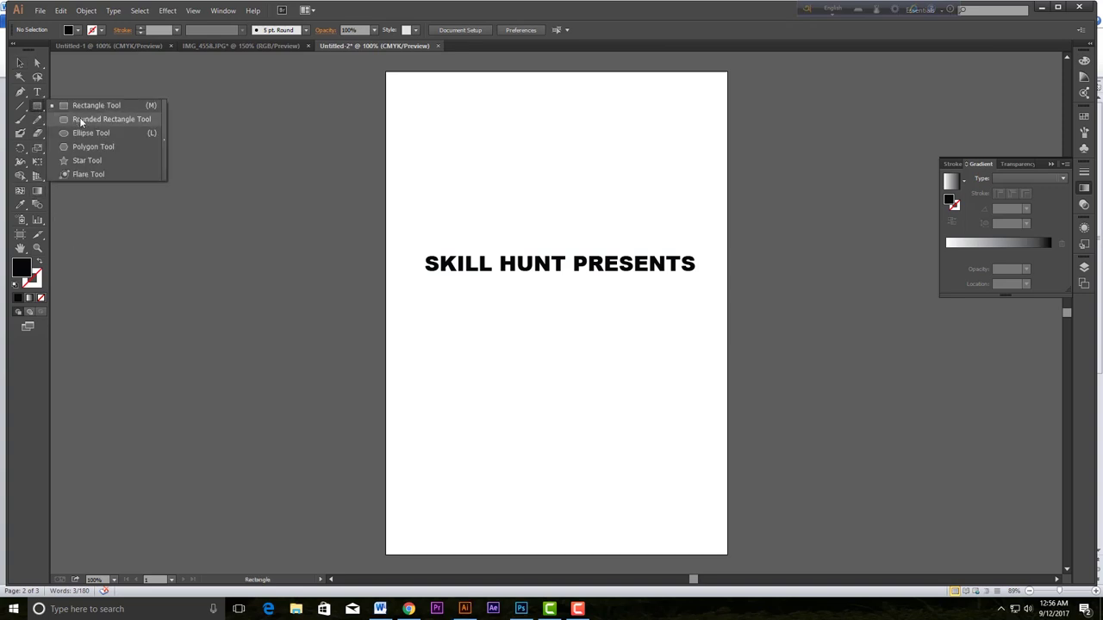
click(86, 109)
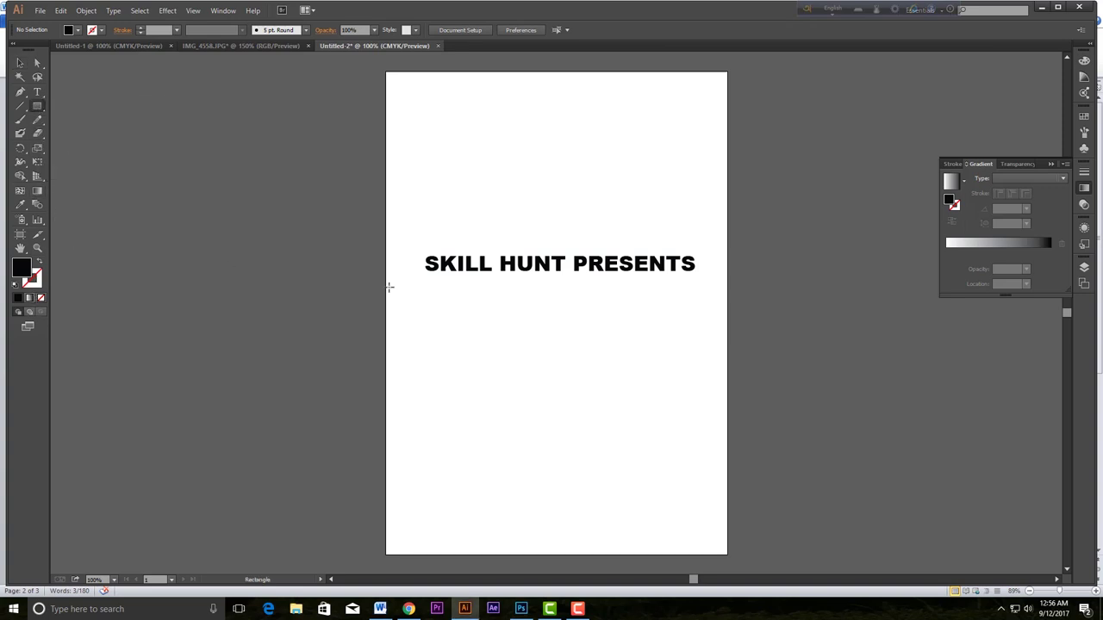
drag(412, 313, 708, 350)
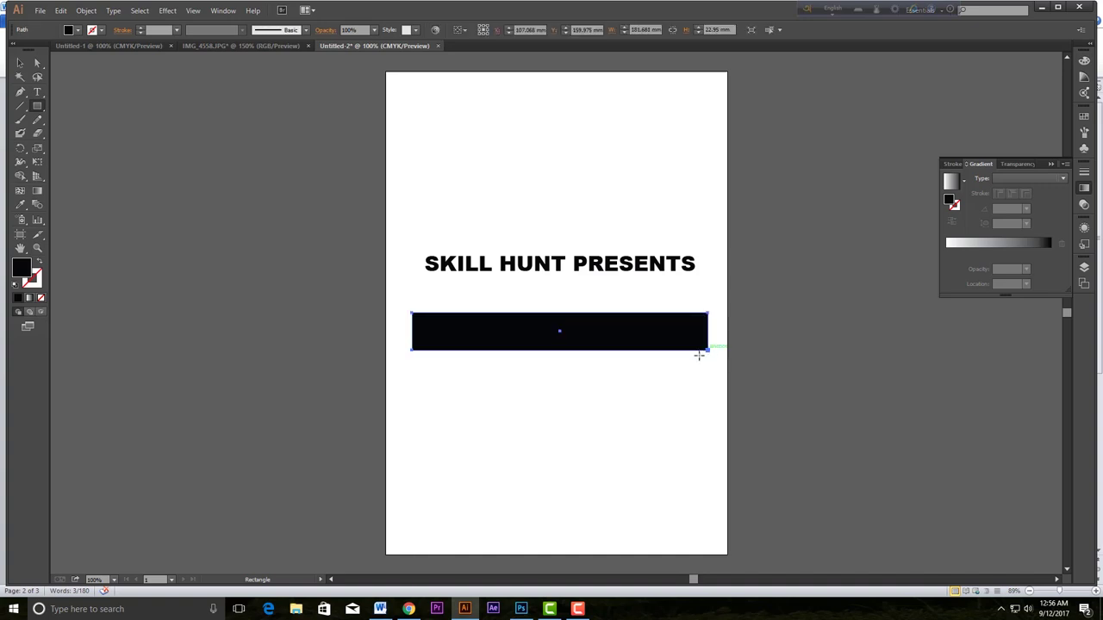
click(29, 298)
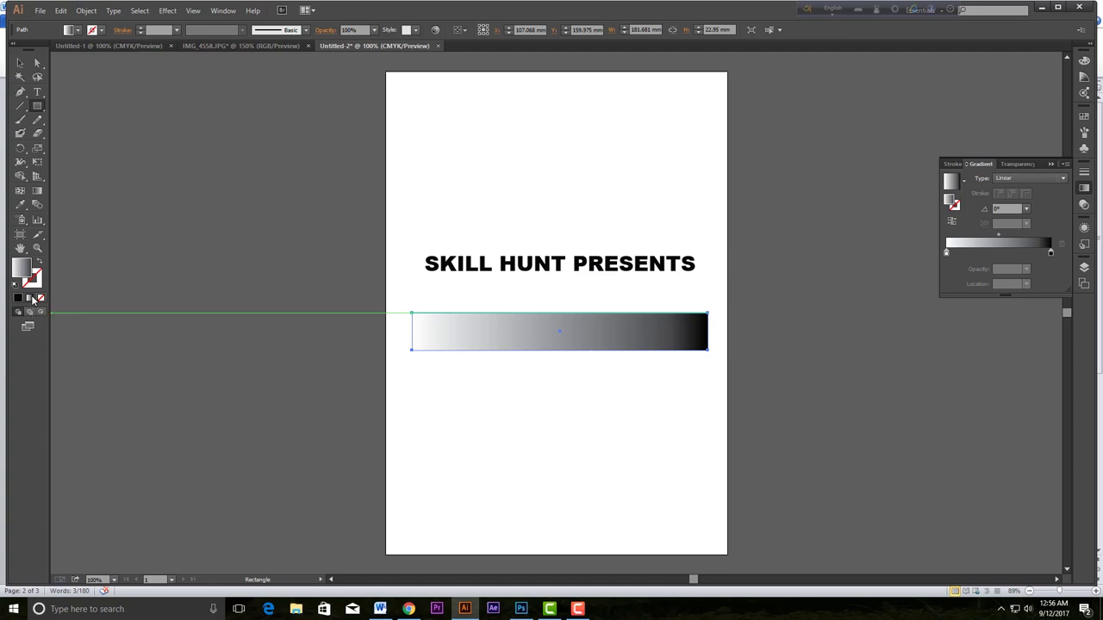
Step: Apply the Orange, Yellow gradient preset to the bar, reposition its stops and add more stops
click(964, 187)
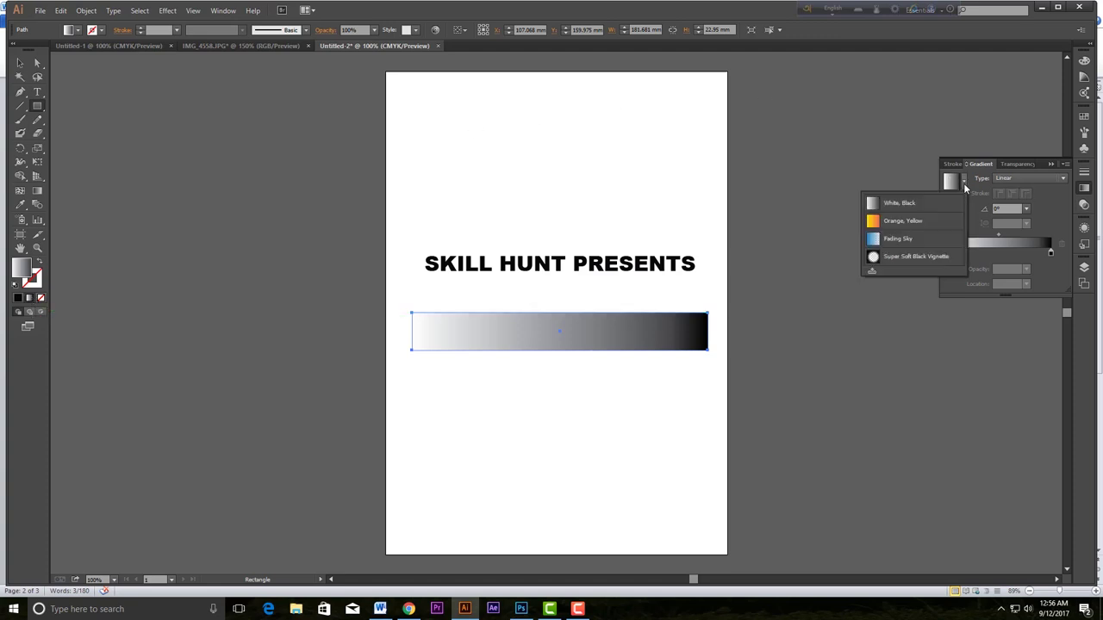
click(928, 227)
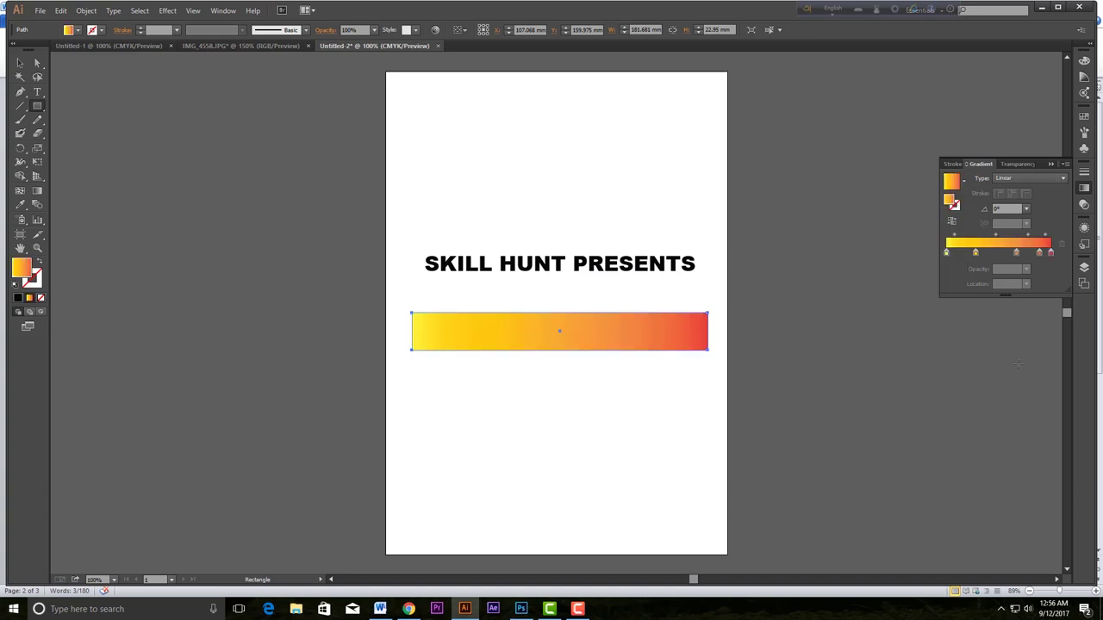
drag(976, 252, 968, 252)
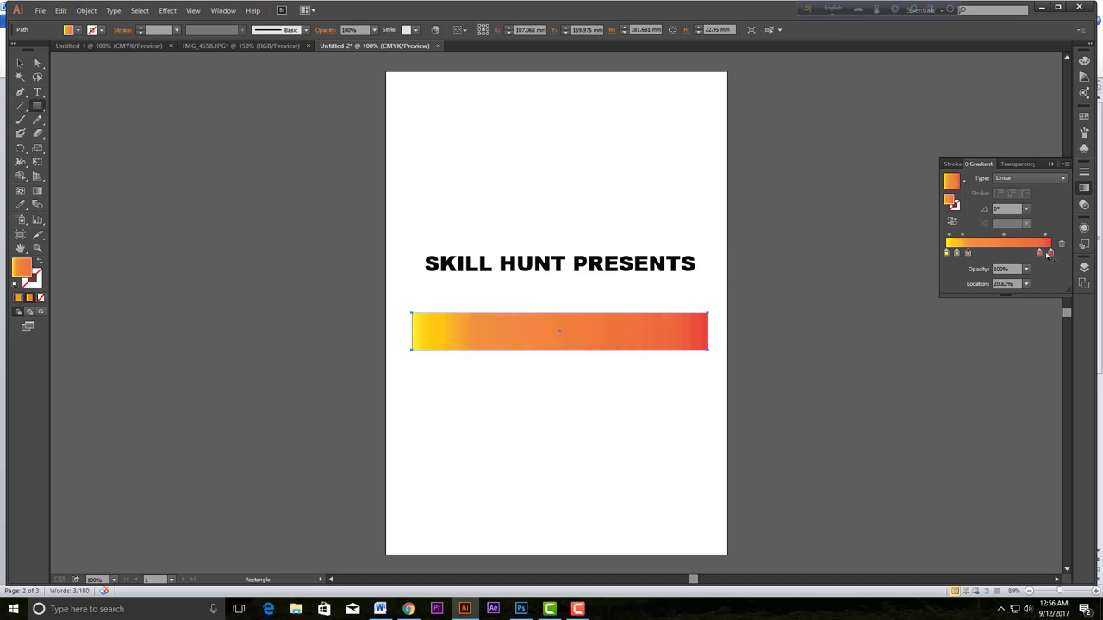
drag(1039, 252, 959, 253)
click(1020, 254)
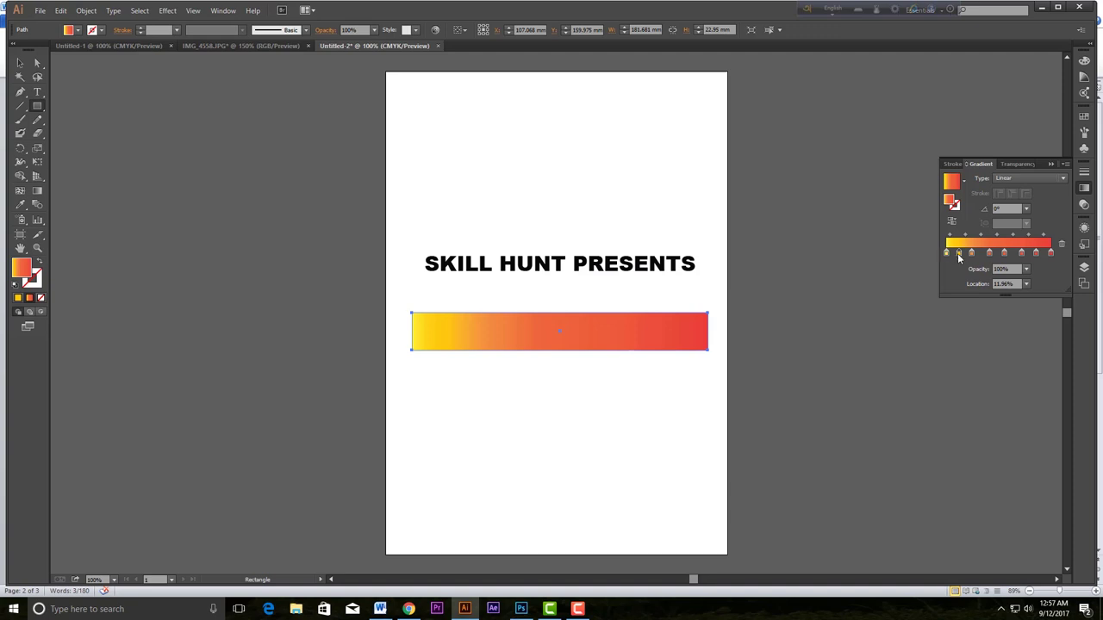
Step: Colour the gradient stops green, crimson red, yellow-green, brown, dark blue and orange
double_click(959, 254)
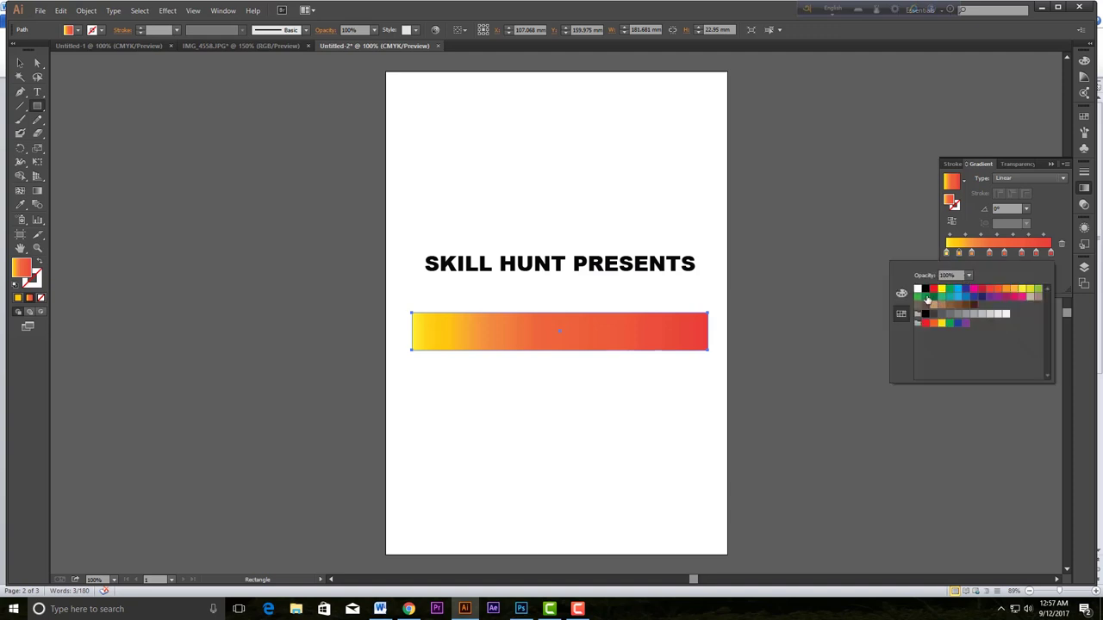
click(926, 297)
double_click(973, 255)
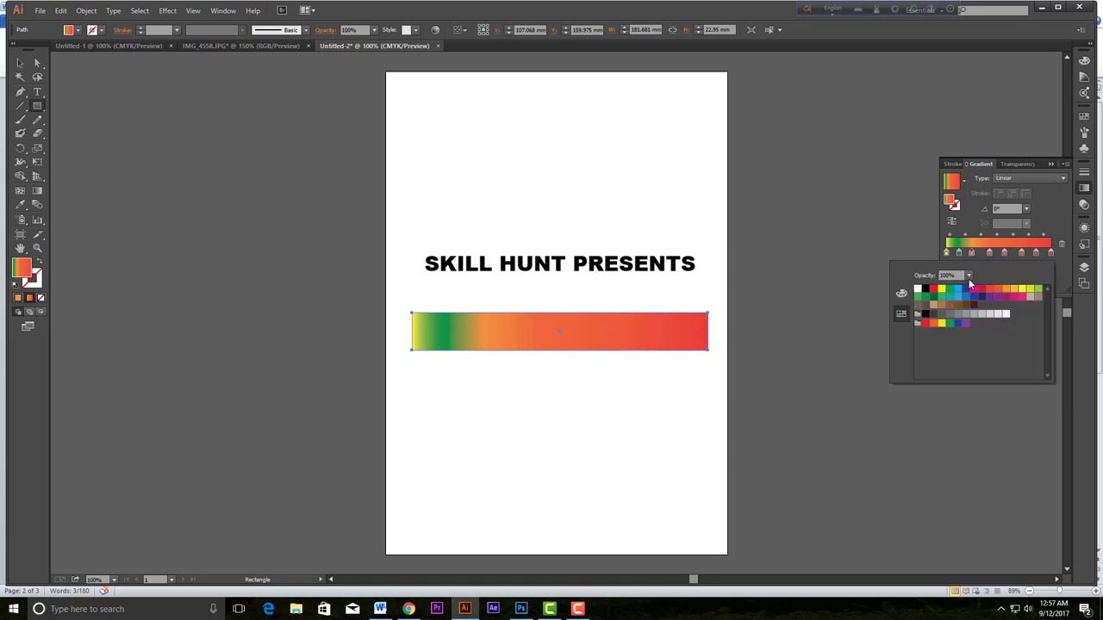
click(981, 292)
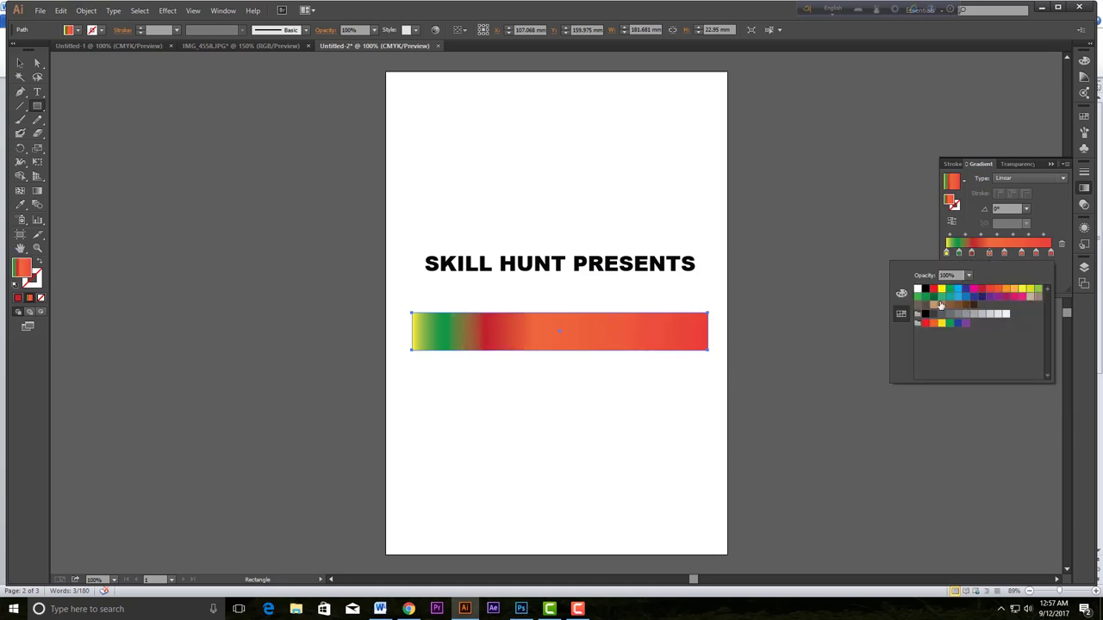
click(1036, 288)
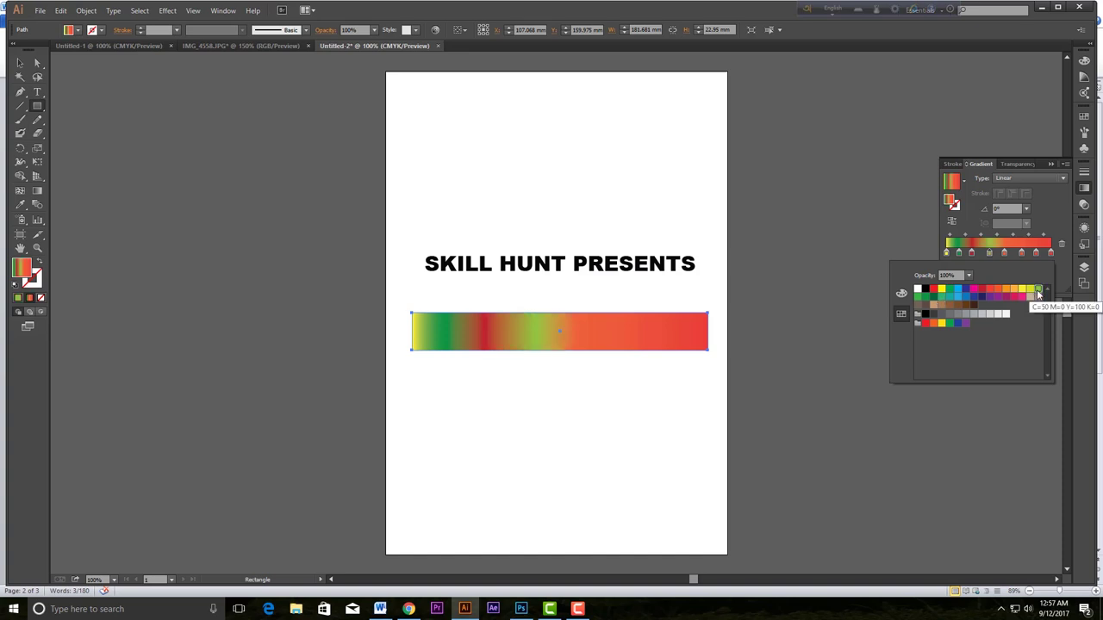
click(967, 305)
double_click(1021, 252)
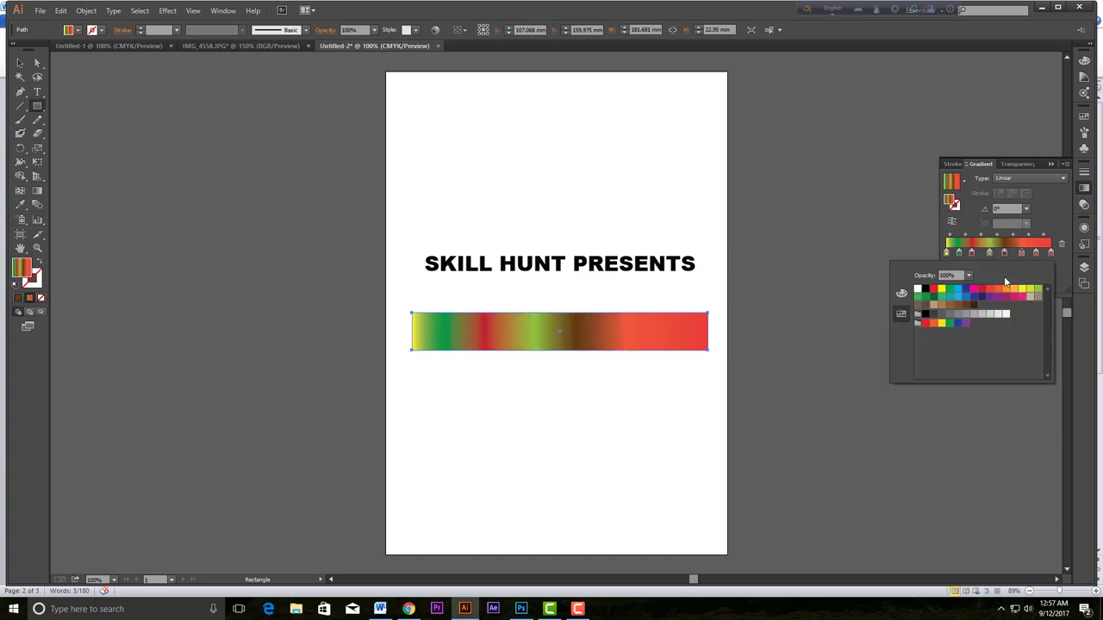
click(973, 297)
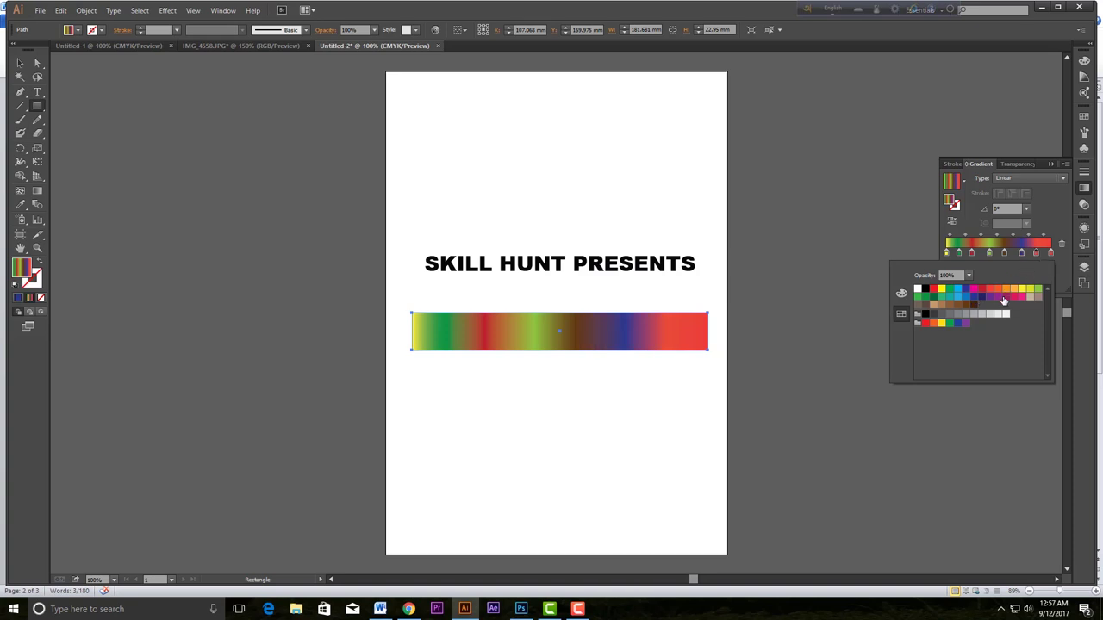
click(933, 322)
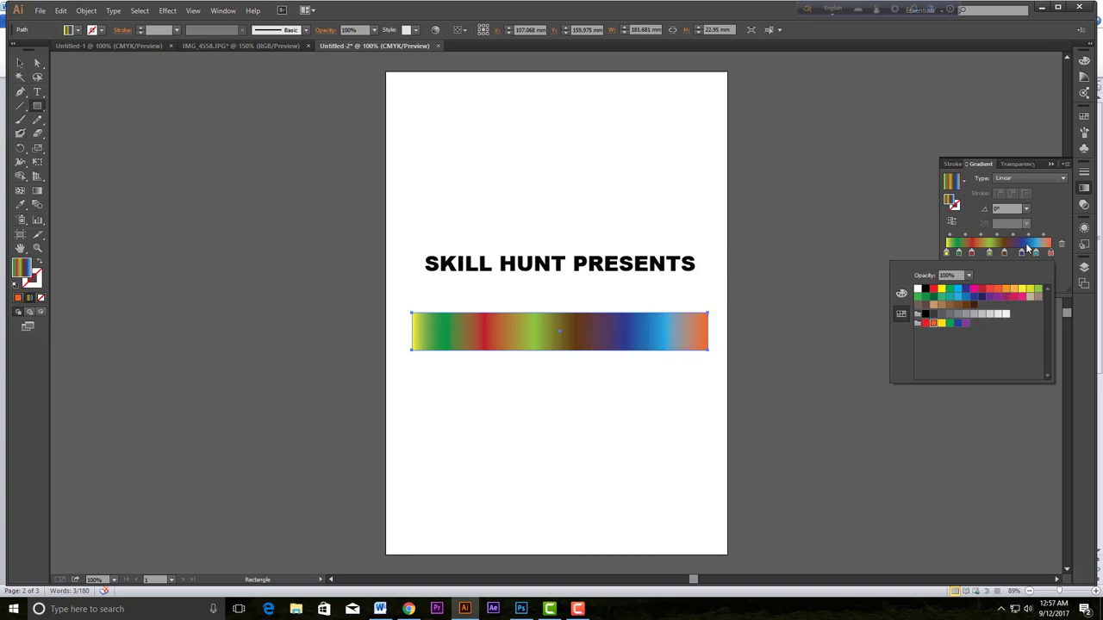
click(21, 66)
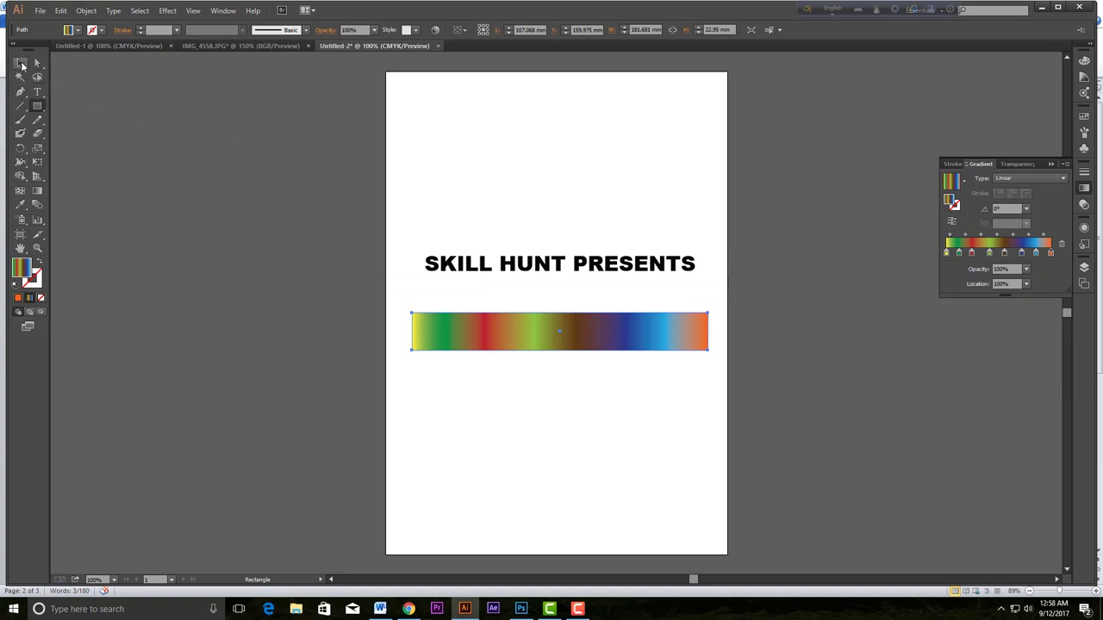
Step: Move SKILL HUNT PRESENTS higher and convert the heading to outlines
drag(537, 264, 536, 233)
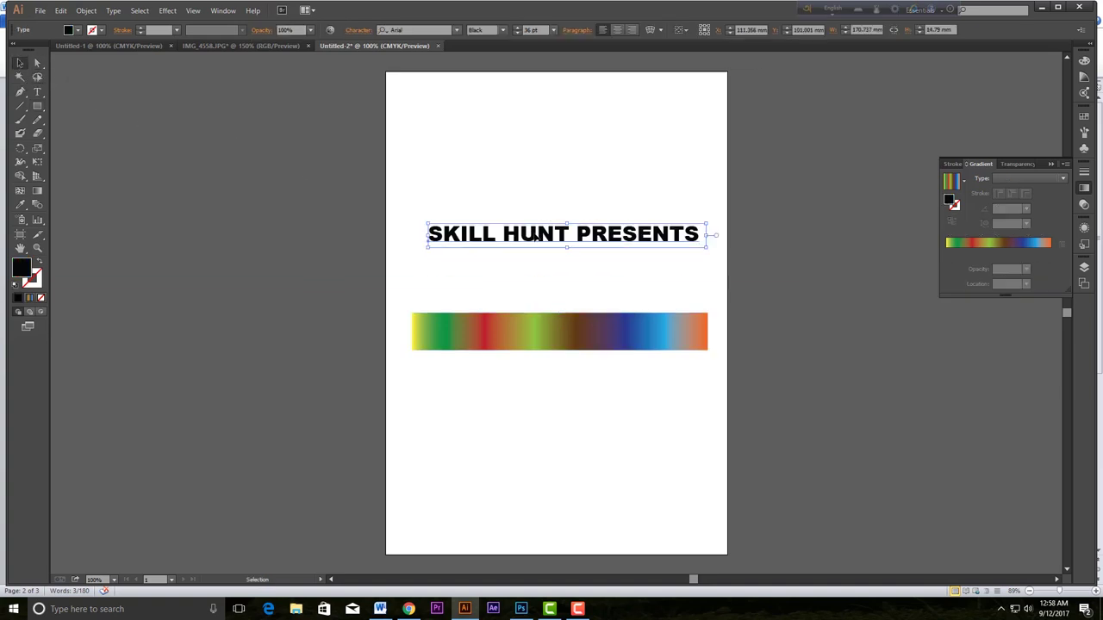
right_click(535, 234)
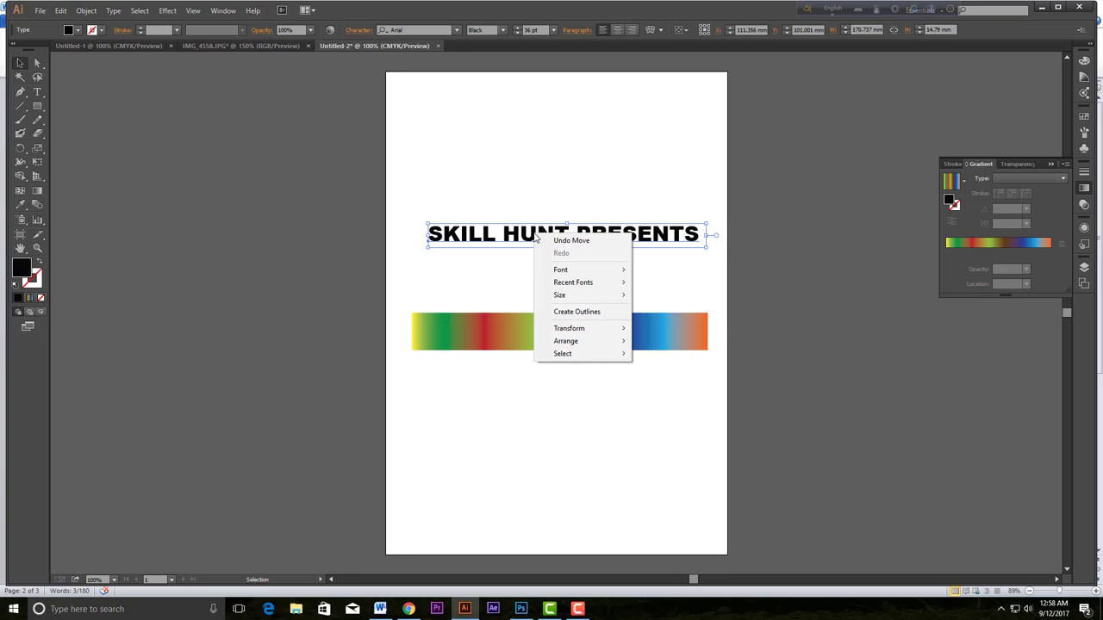
click(570, 312)
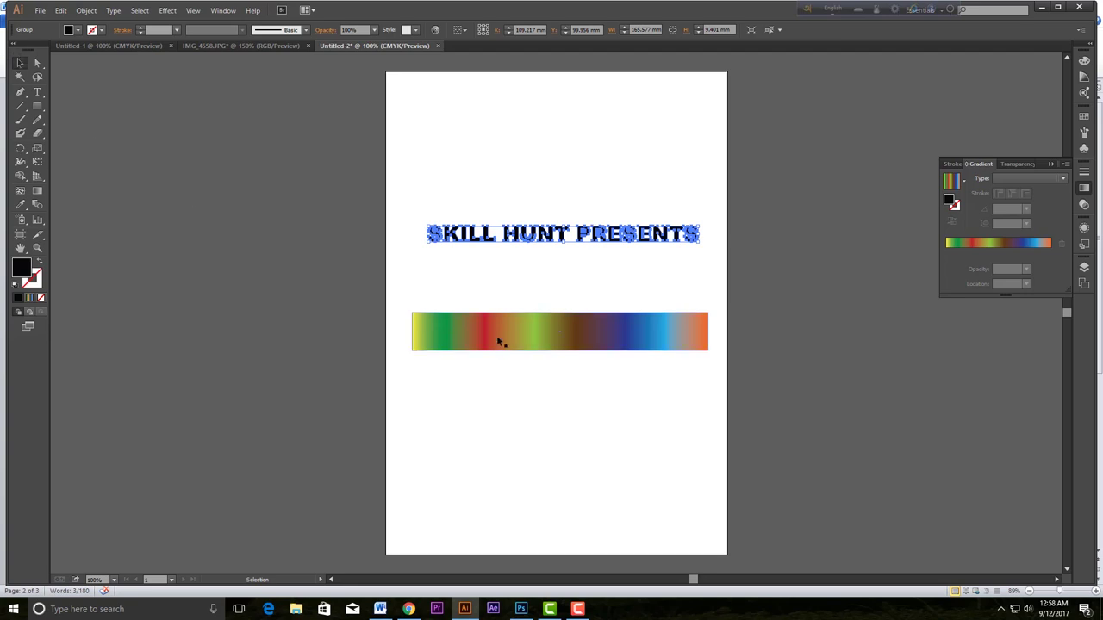
Step: Place the gradient bar directly over the outlined heading
drag(498, 343, 499, 245)
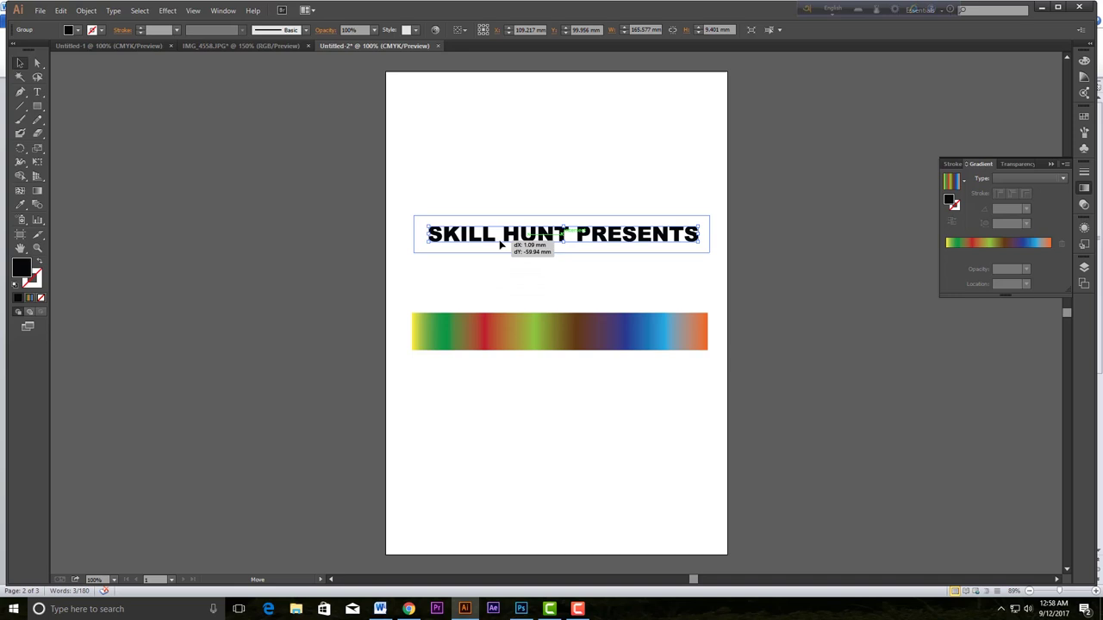
drag(500, 246, 500, 246)
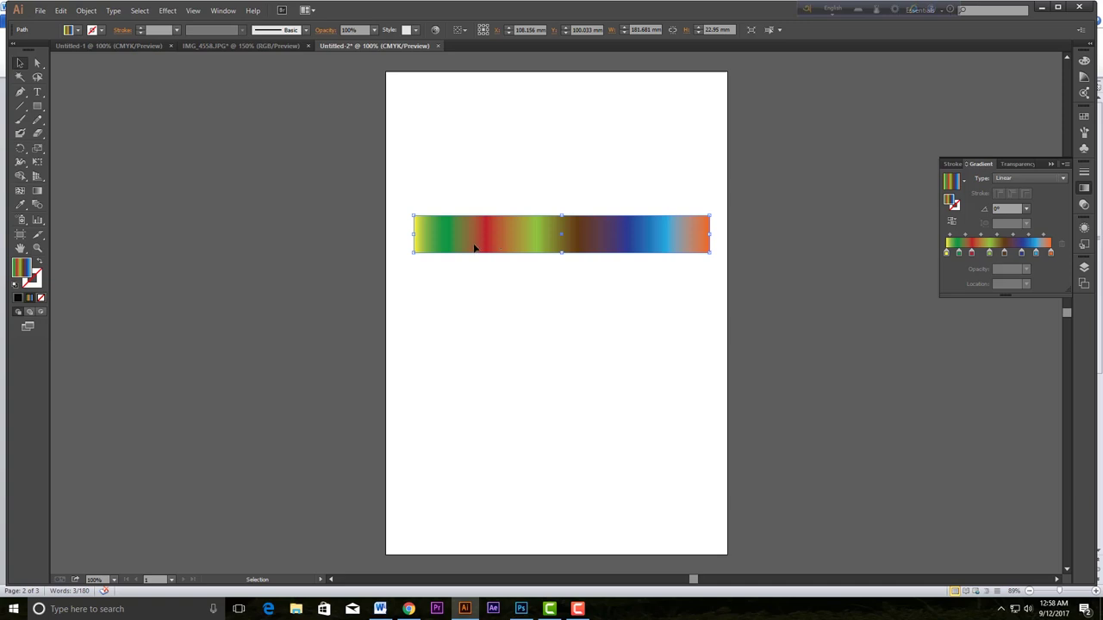
click(450, 176)
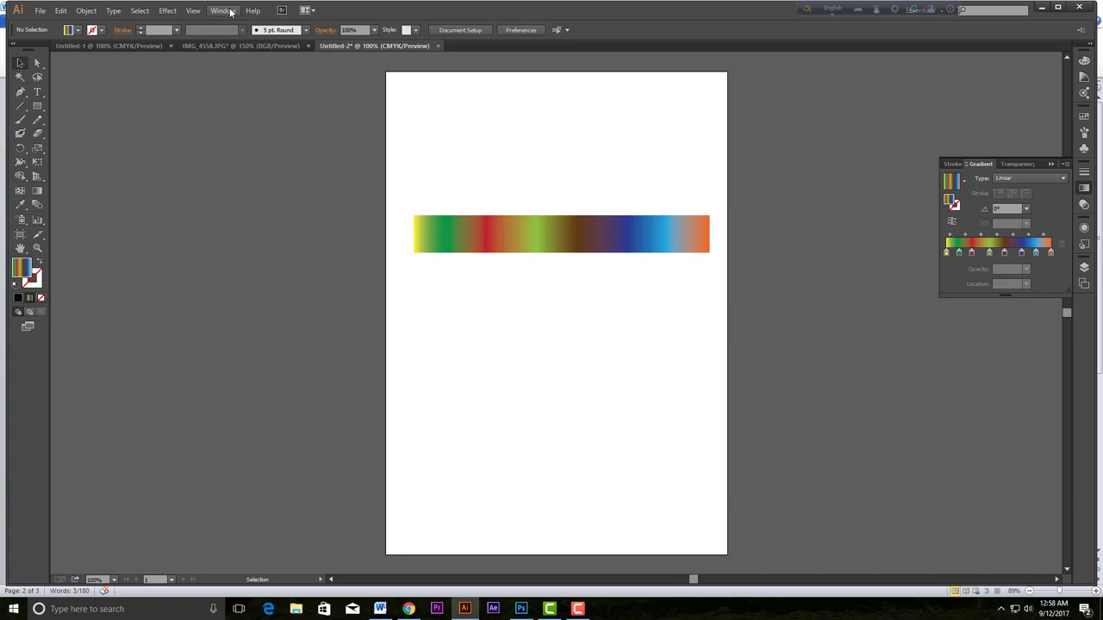
Step: Divide the gradient bar along the heading letter outlines with Pathfinder
click(223, 11)
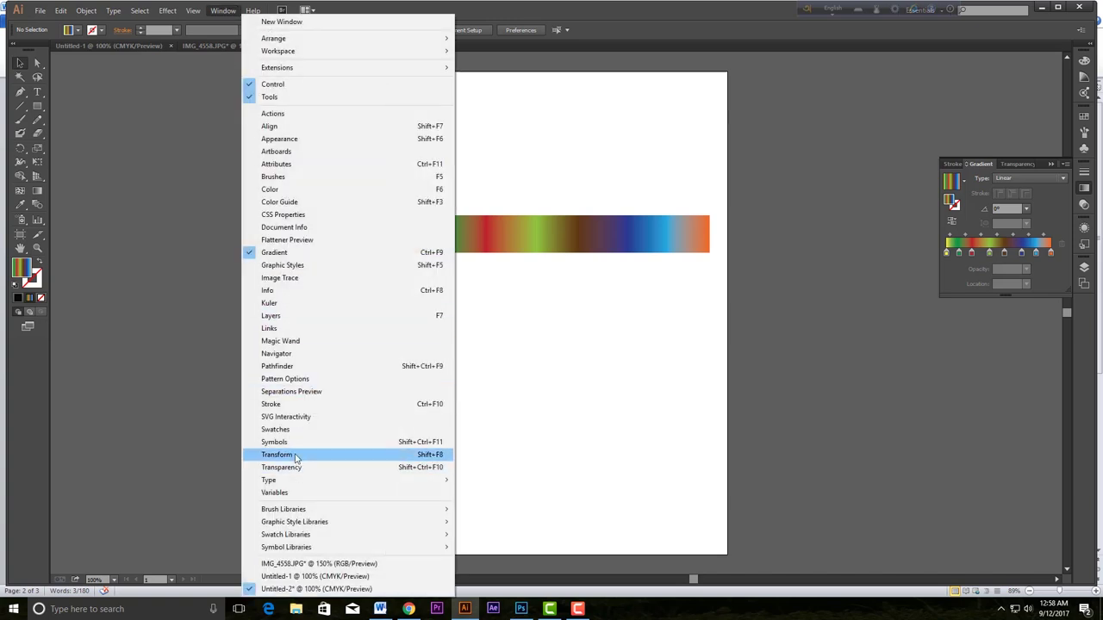
click(286, 367)
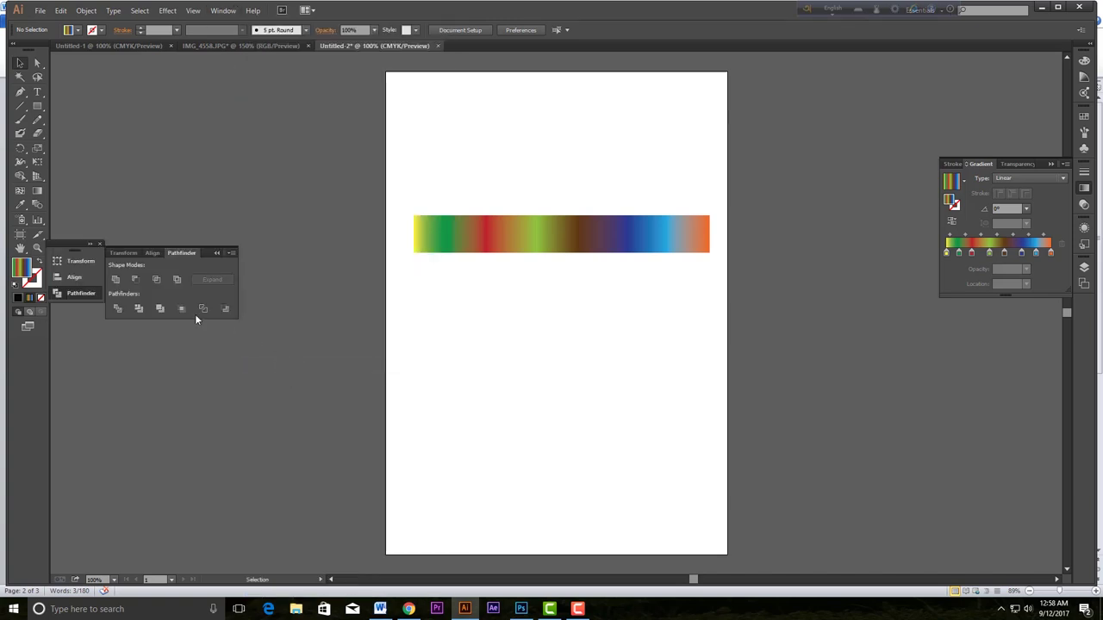
drag(437, 149, 651, 327)
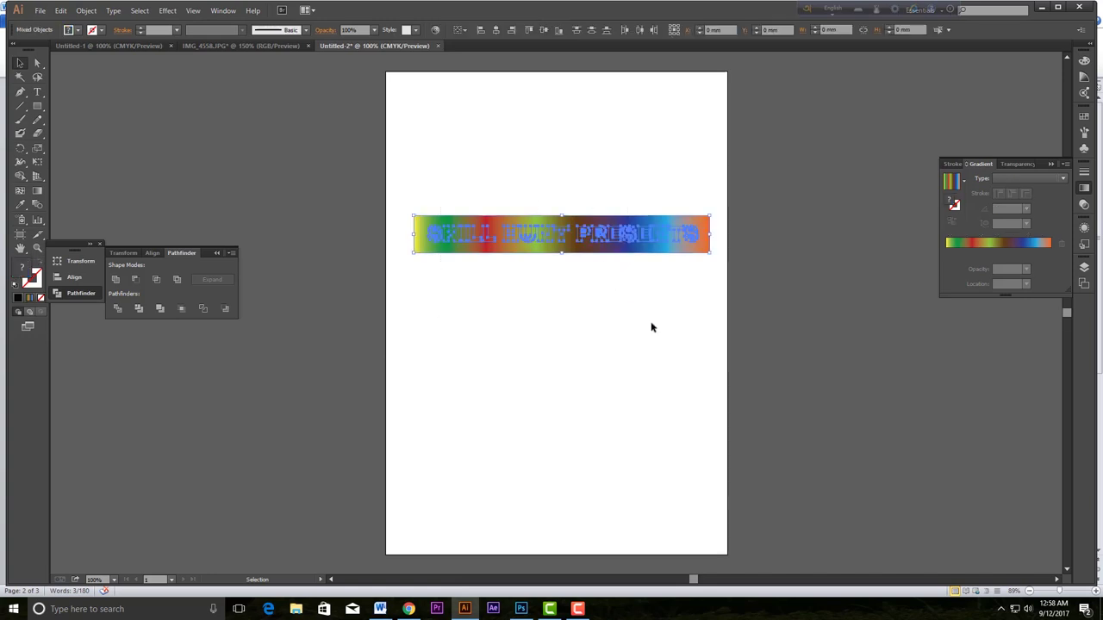
click(490, 162)
mouse_move(457, 136)
mouse_down()
mouse_move(629, 350)
mouse_move(626, 337)
mouse_up()
click(119, 310)
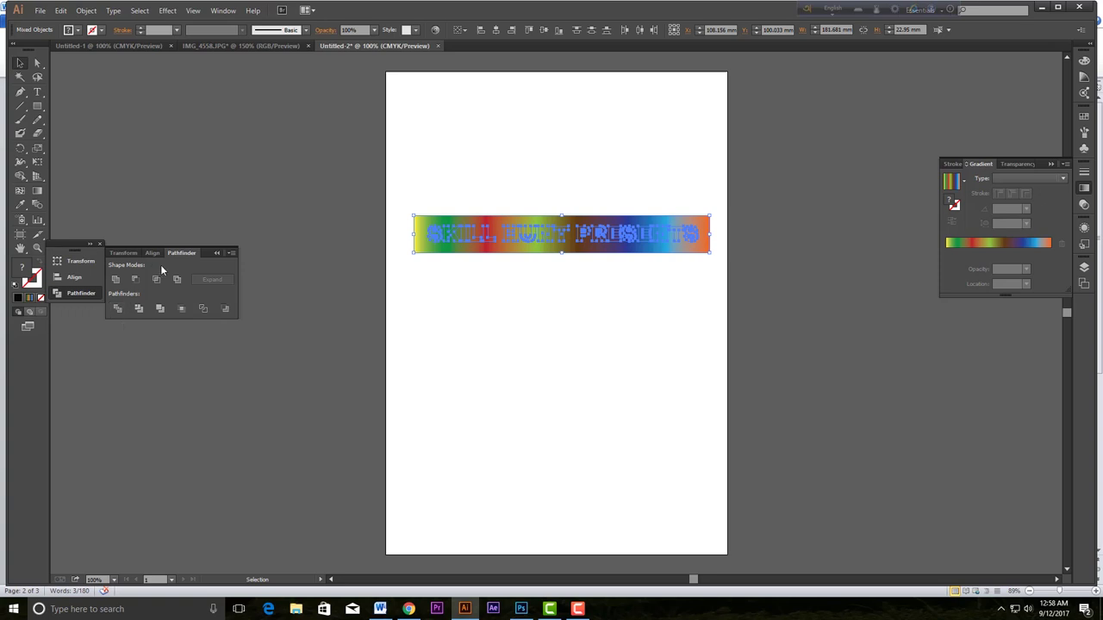
click(118, 311)
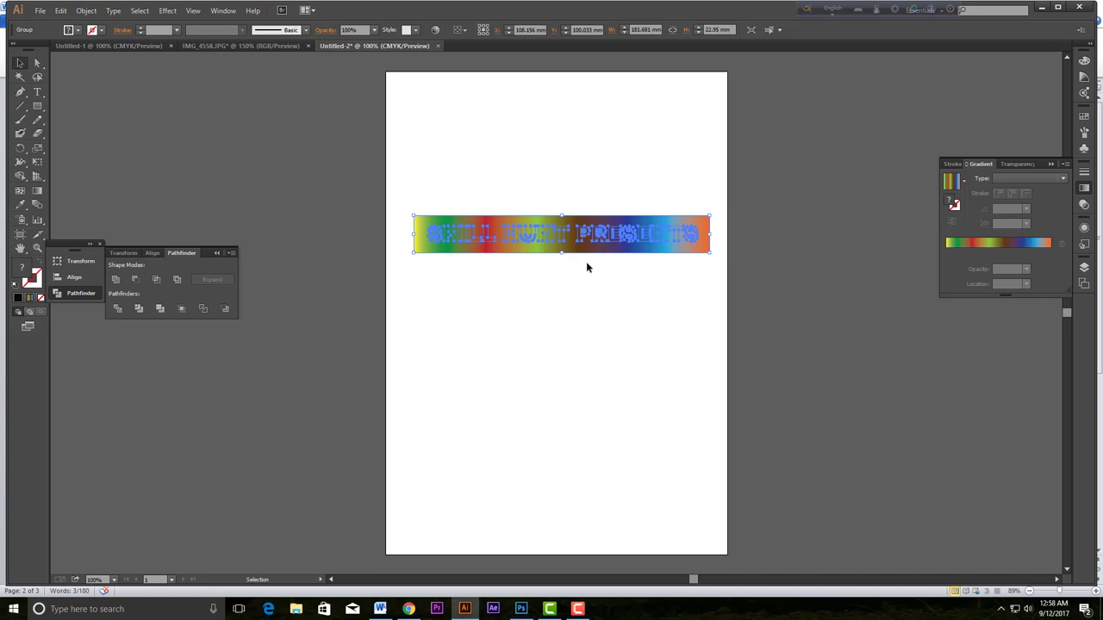
Step: Ungroup the divided gradient pieces
right_click(577, 249)
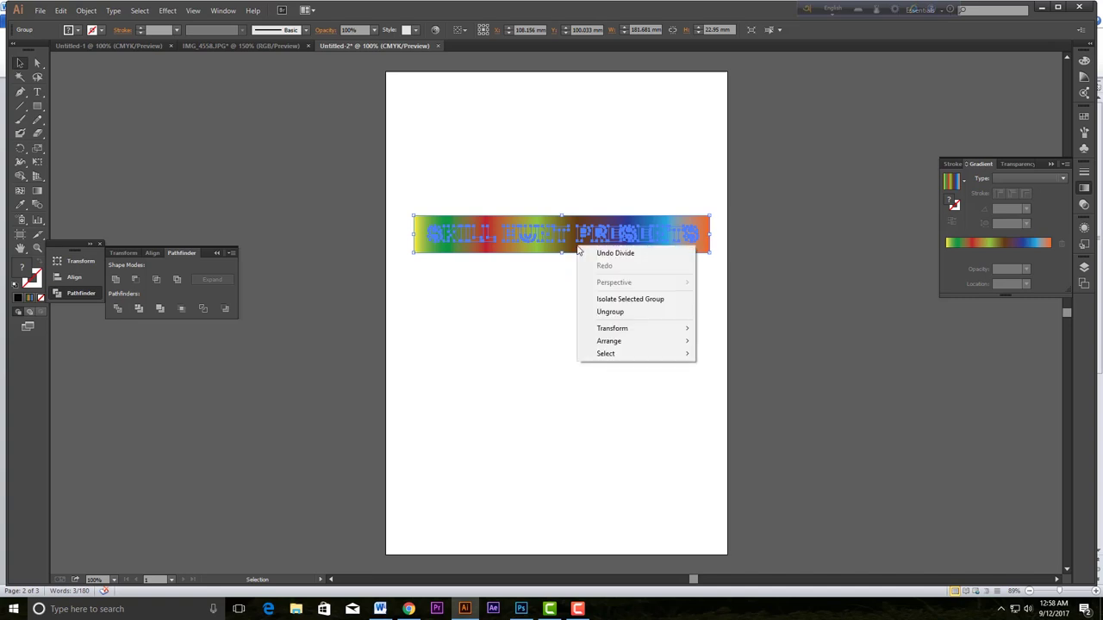
click(615, 316)
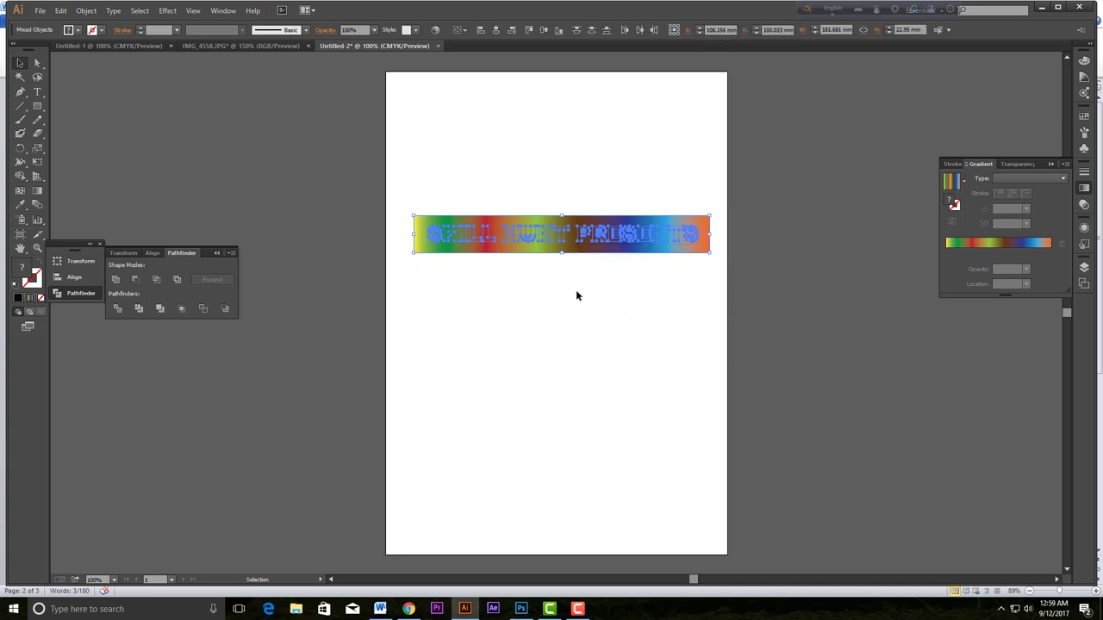
click(576, 297)
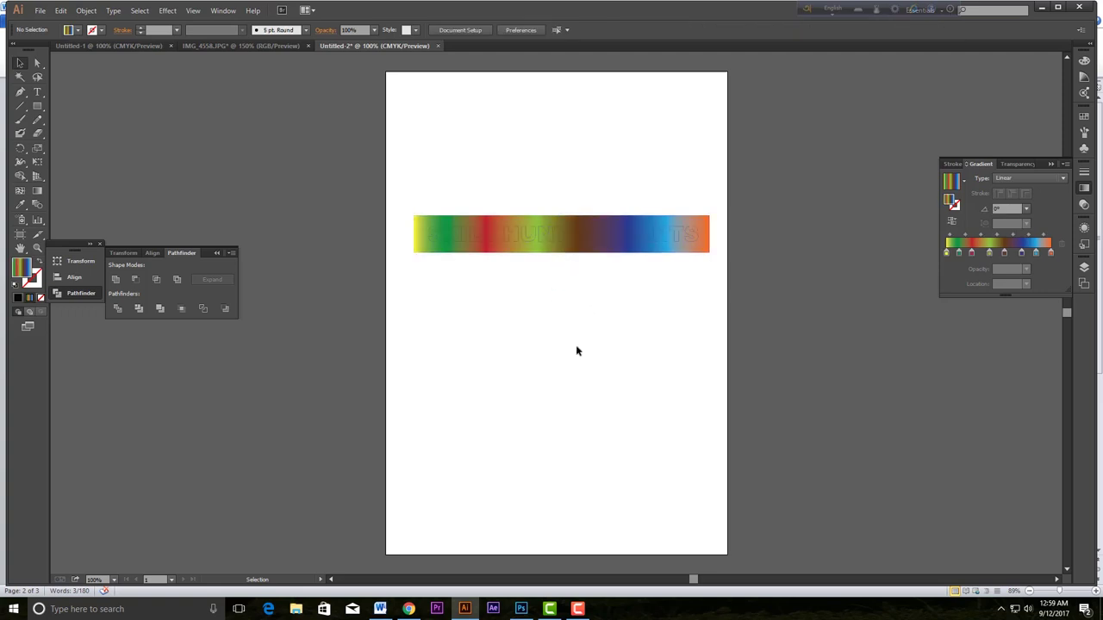
Step: Clip the gradient to the SKILL HUNT PRESENTS letters with Make Clipping Mask (Ctrl+7)
click(517, 252)
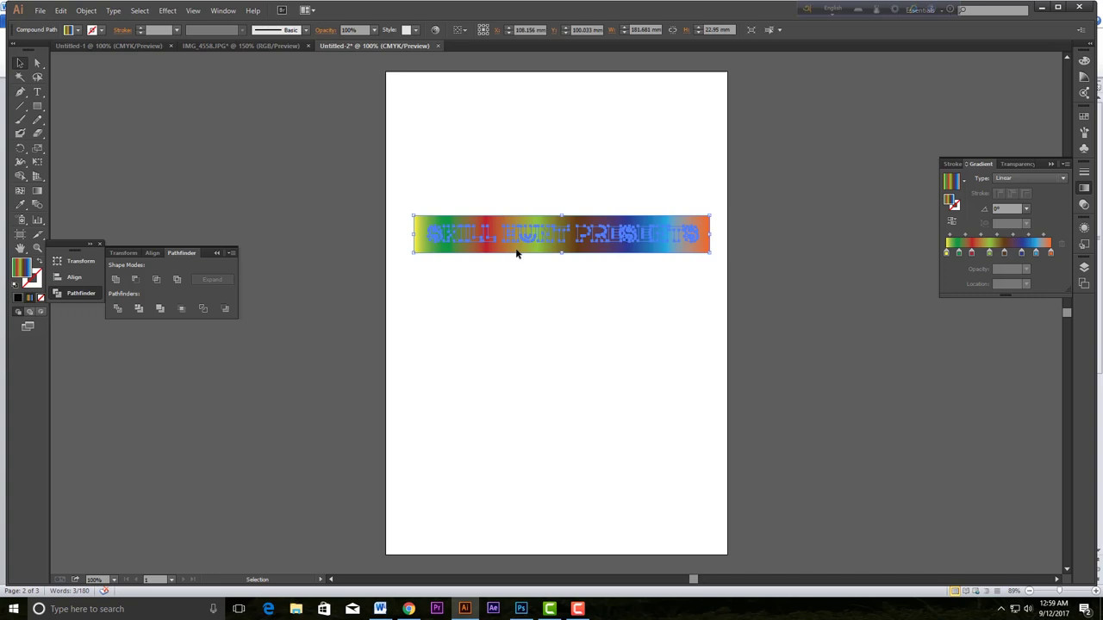
key(ctrl+7)
click(516, 248)
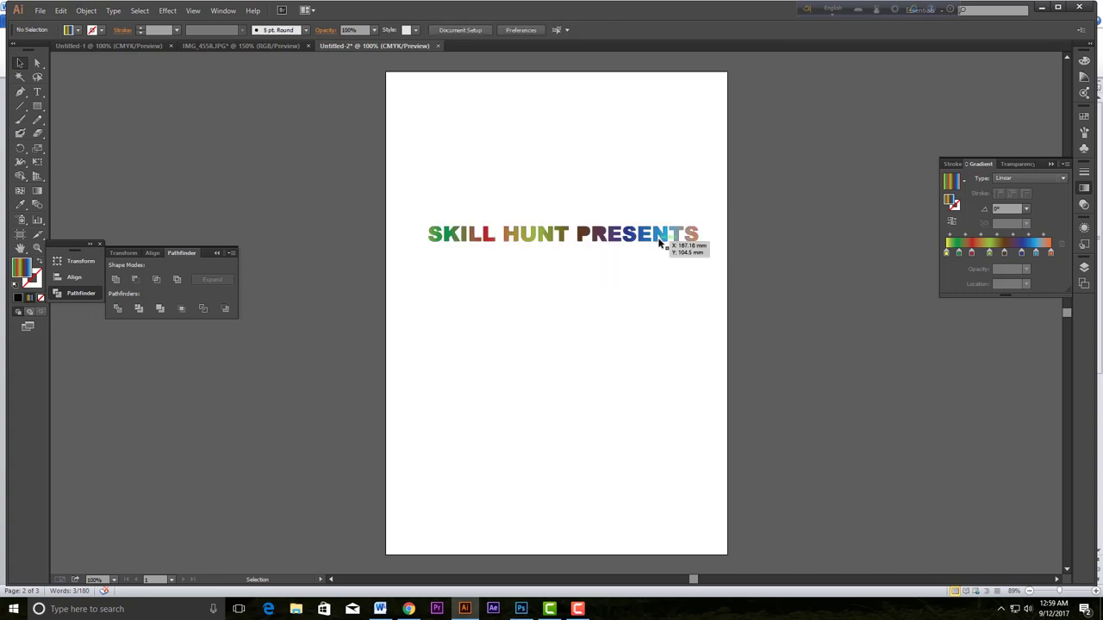
scroll(583, 238, up, 3)
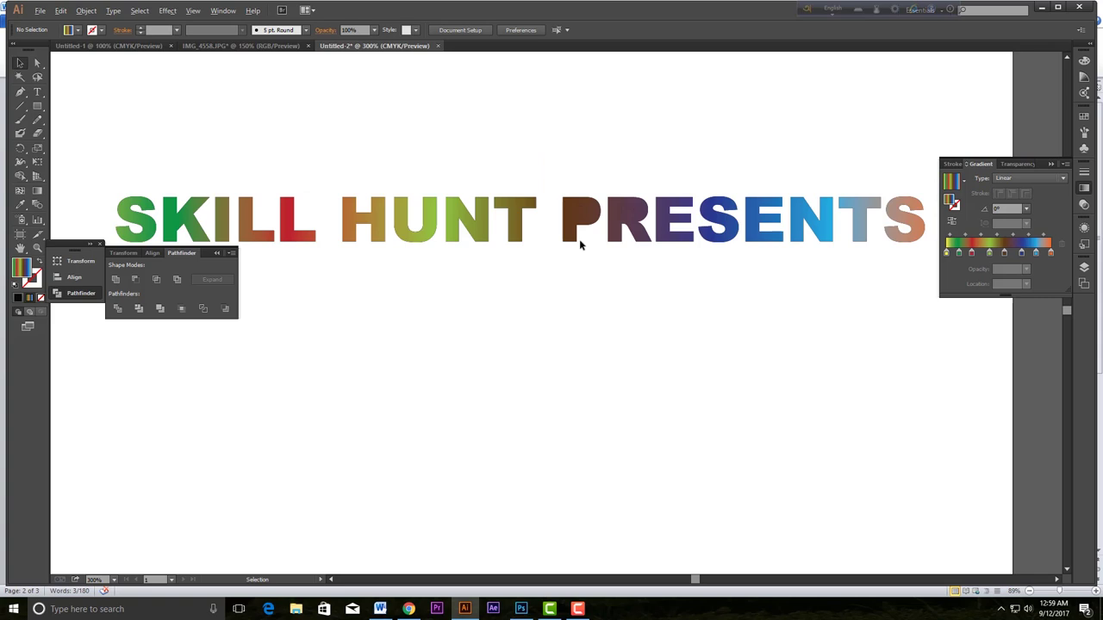
scroll(579, 239, down, 1)
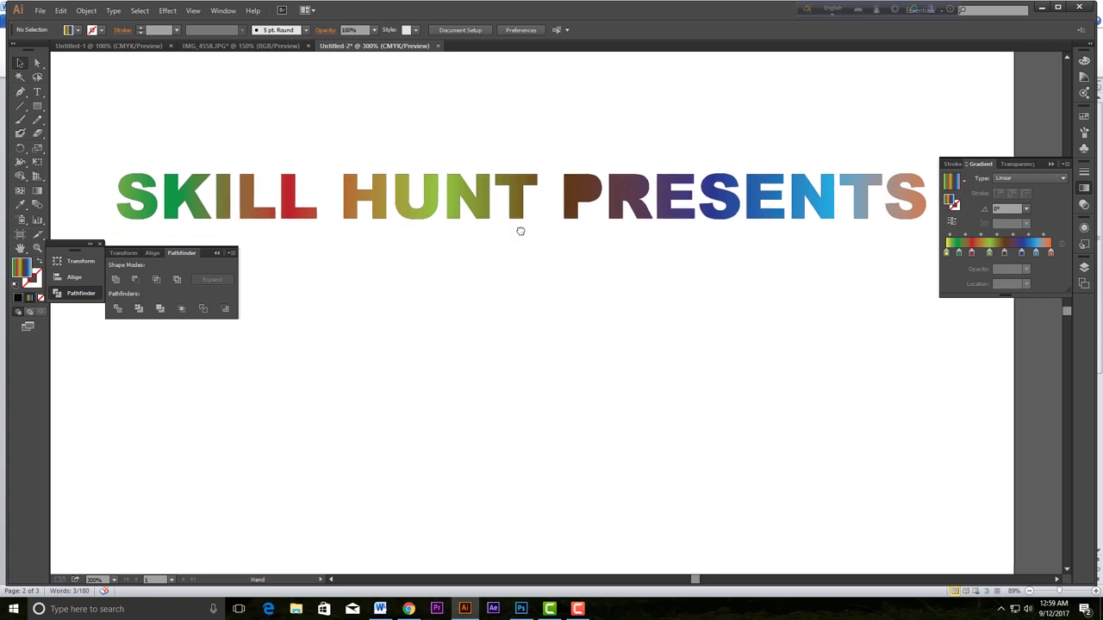
Step: Delete the stray gradient piece inside the P
click(582, 189)
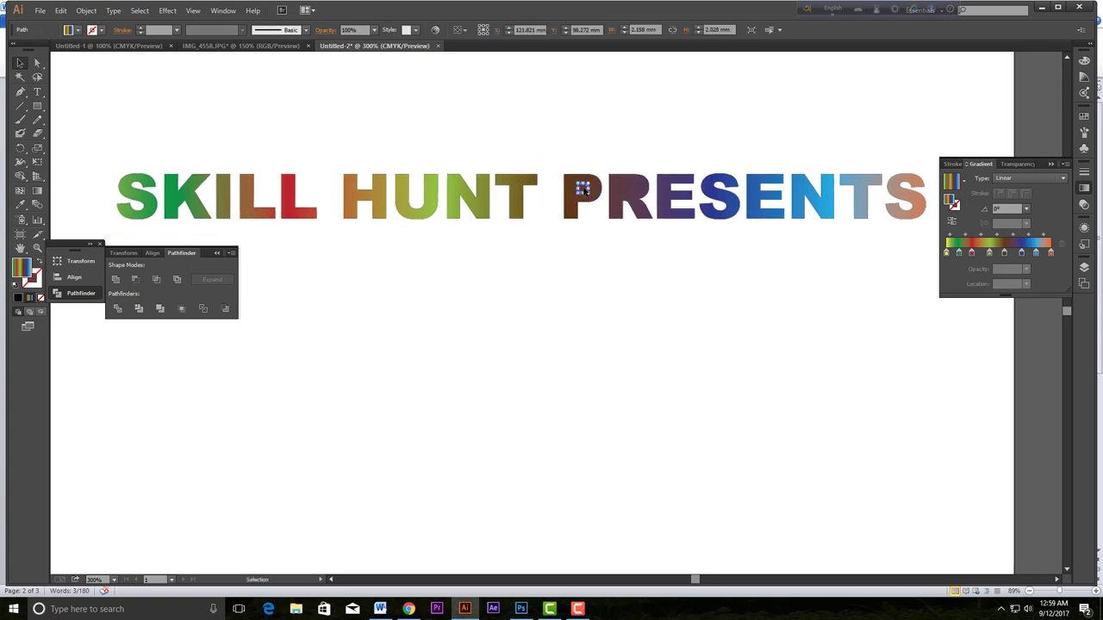
key(Delete)
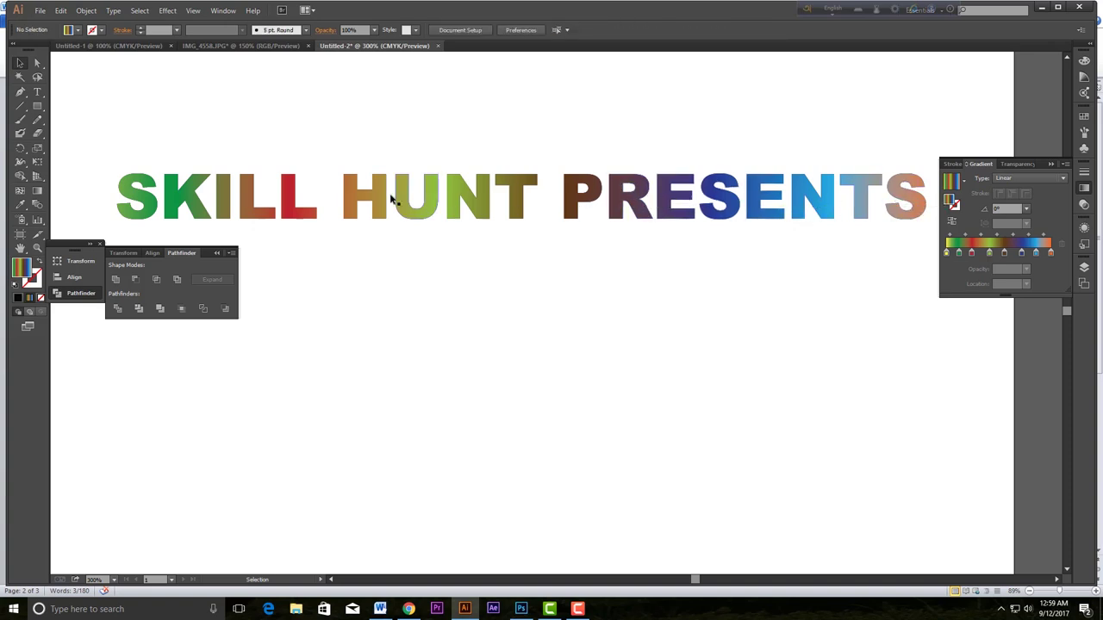
scroll(404, 230, down, 4)
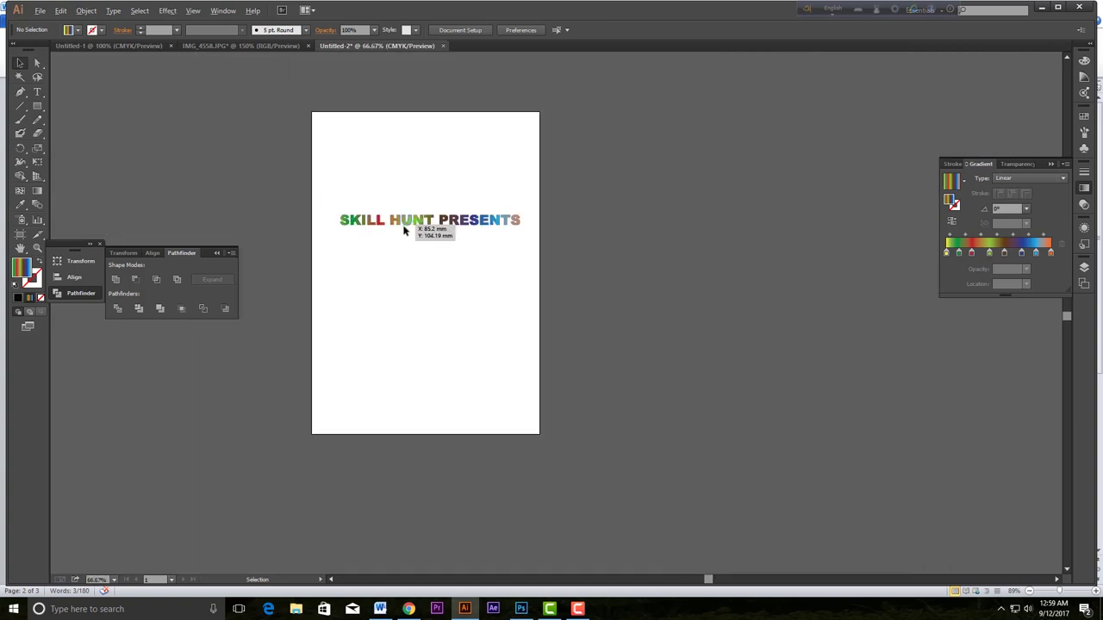
scroll(431, 275, up, 2)
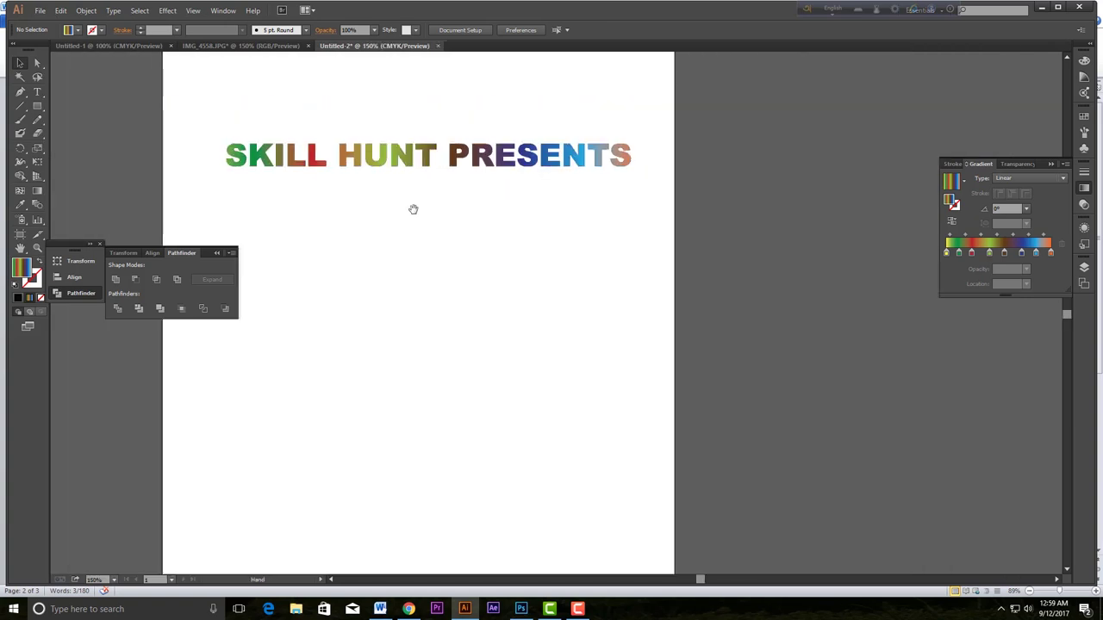
Step: Recentre the view and marquee-select all the title letters
drag(413, 206, 552, 303)
mouse_move(345, 210)
mouse_down()
mouse_move(517, 285)
mouse_move(778, 301)
mouse_move(586, 276)
mouse_move(440, 239)
mouse_move(382, 259)
mouse_up()
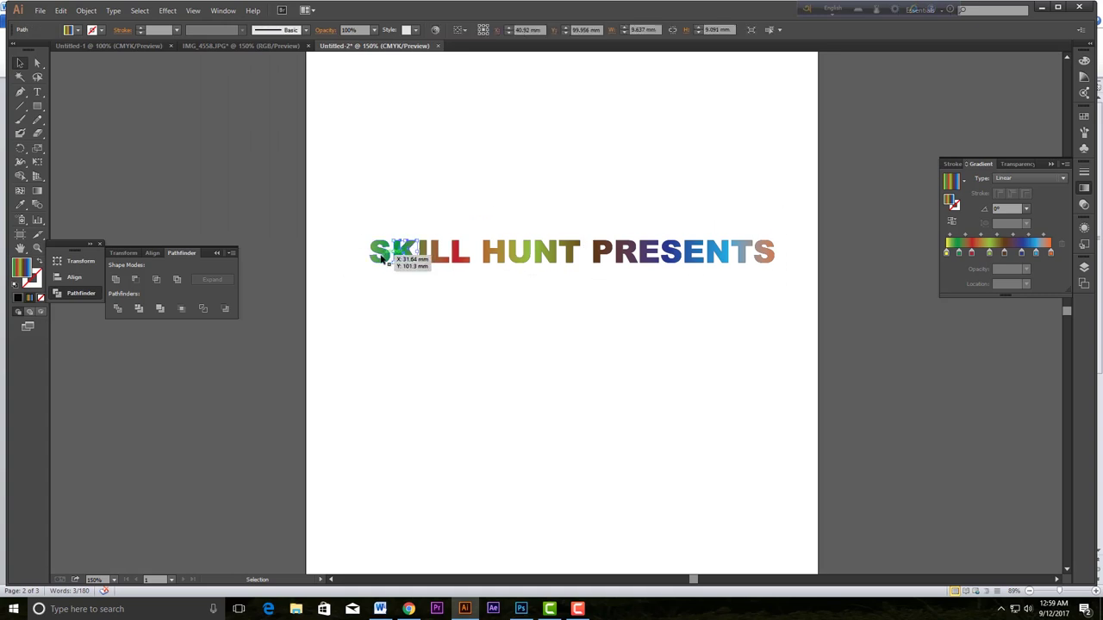
click(463, 255)
drag(335, 198, 806, 289)
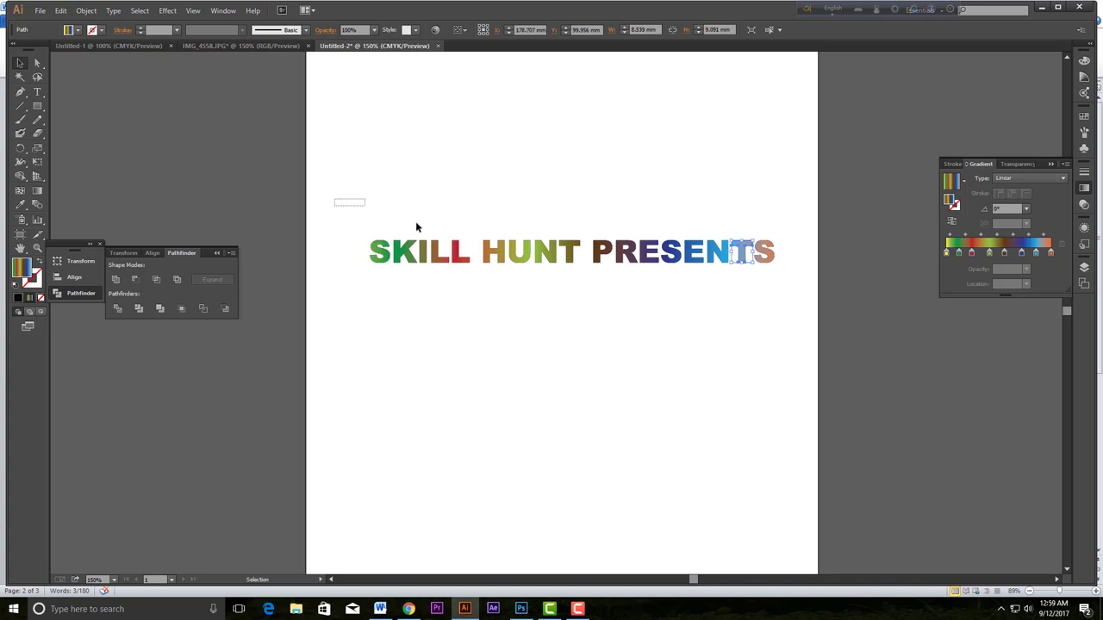
Step: Group the gradient SKILL HUNT PRESENTS letters and drag the group toward Photoshop
right_click(538, 251)
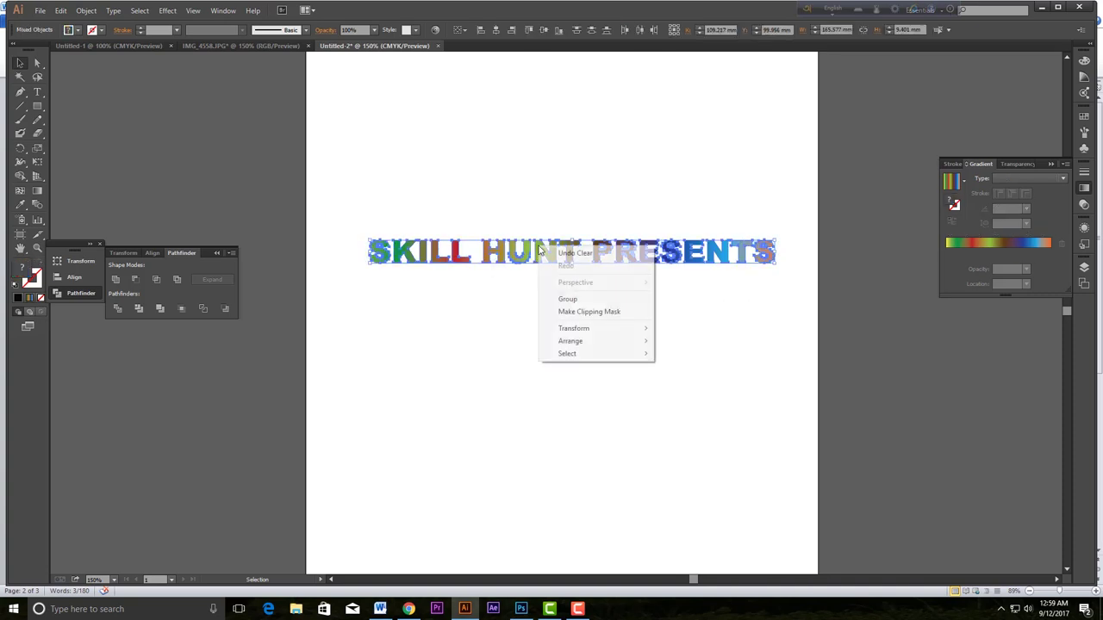
click(567, 301)
click(540, 308)
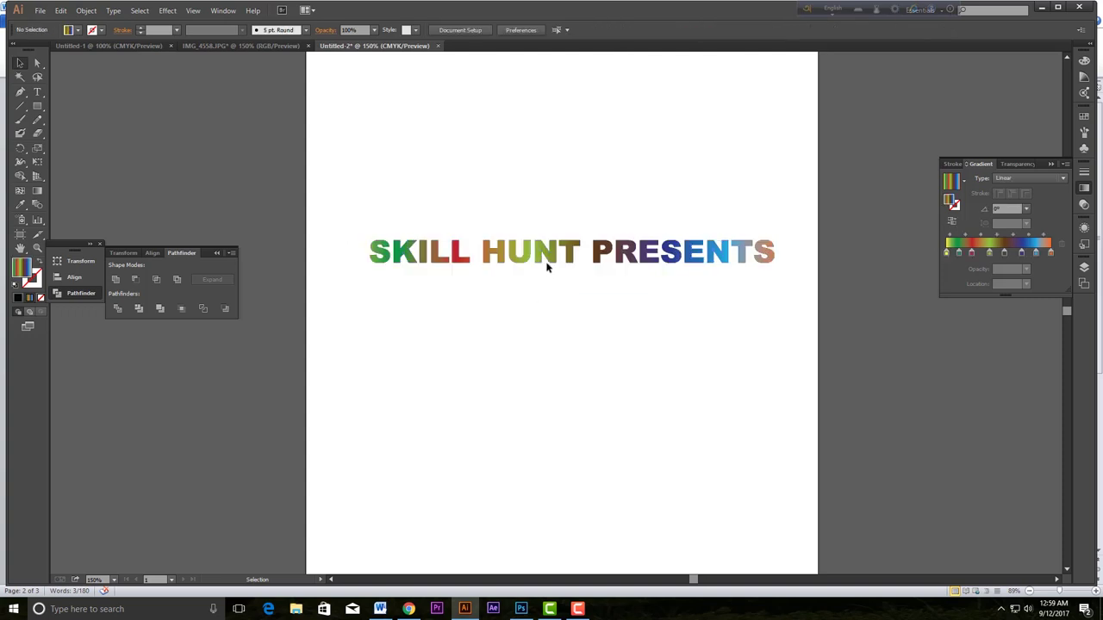
click(550, 249)
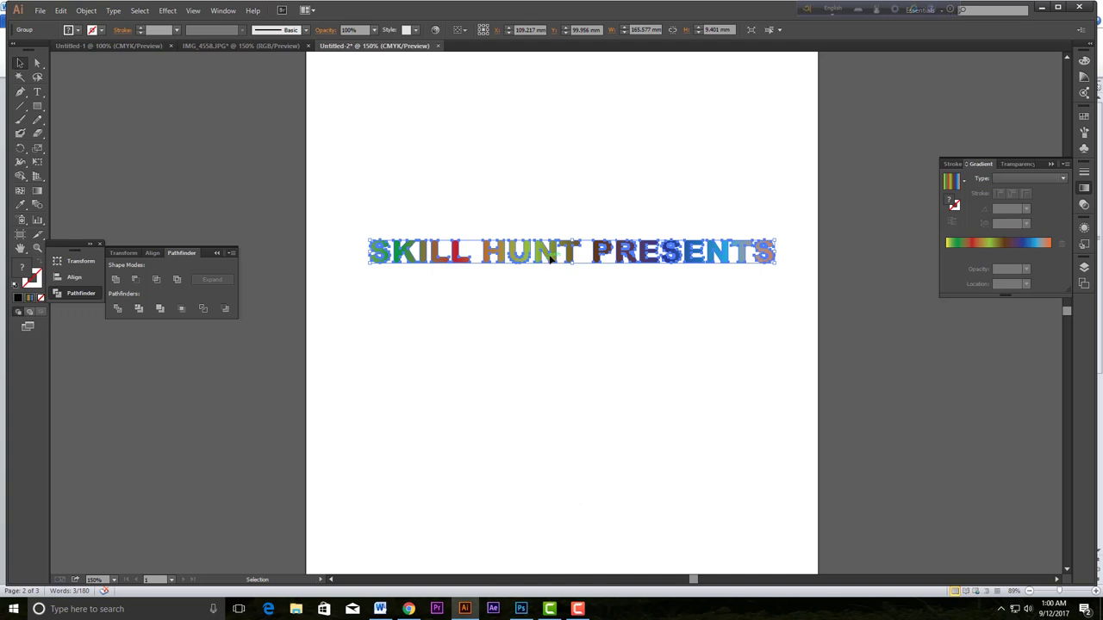
mouse_move(559, 287)
mouse_down()
mouse_move(522, 287)
mouse_move(487, 593)
mouse_move(521, 608)
mouse_up()
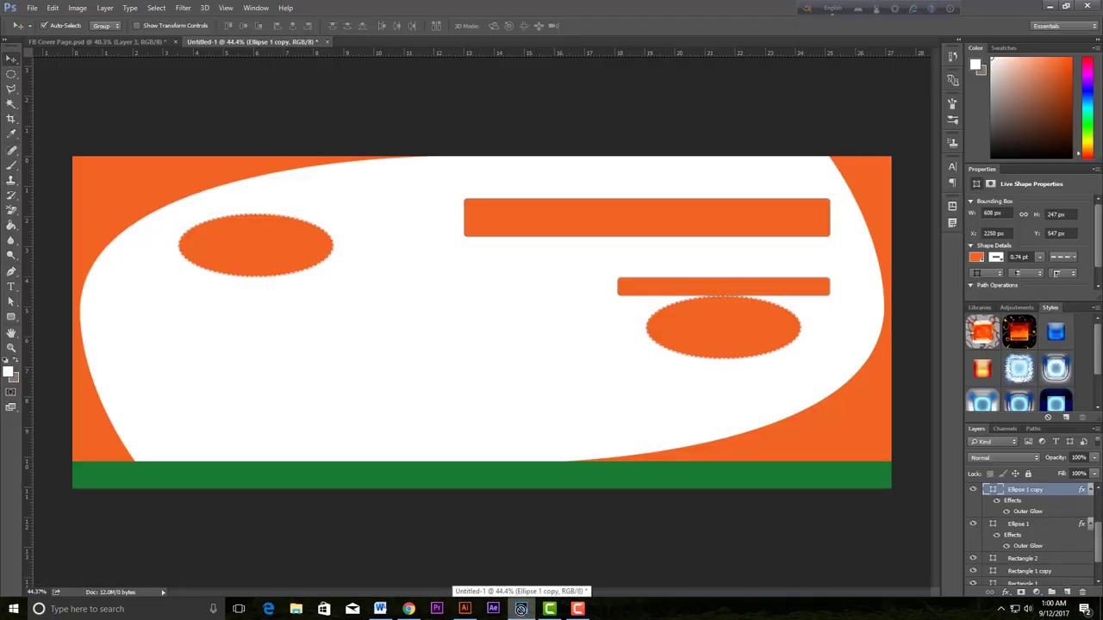
Step: Drop the gradient title into the banner, shrink it, and place it above the long orange bar
drag(521, 608, 492, 307)
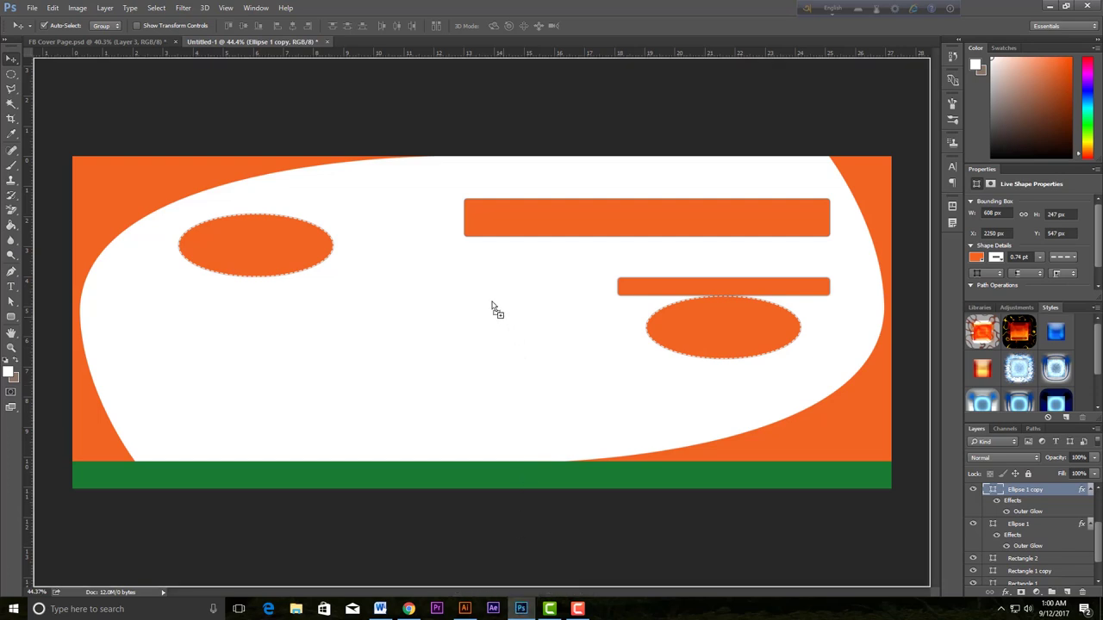
mouse_move(492, 307)
mouse_down()
mouse_move(354, 335)
mouse_move(430, 326)
mouse_up()
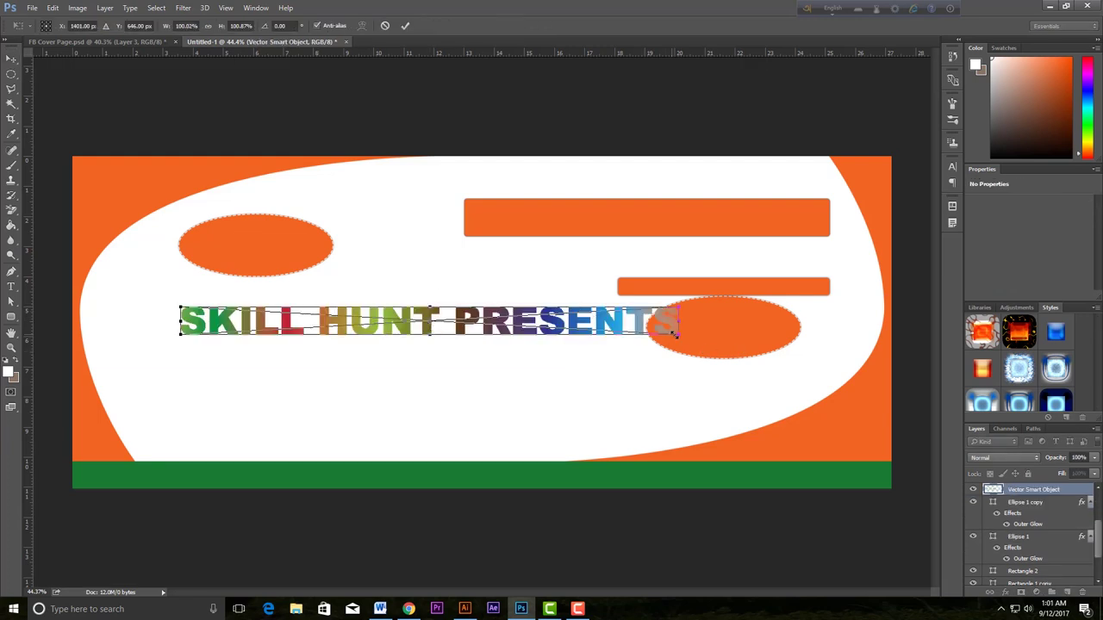
drag(680, 334, 496, 325)
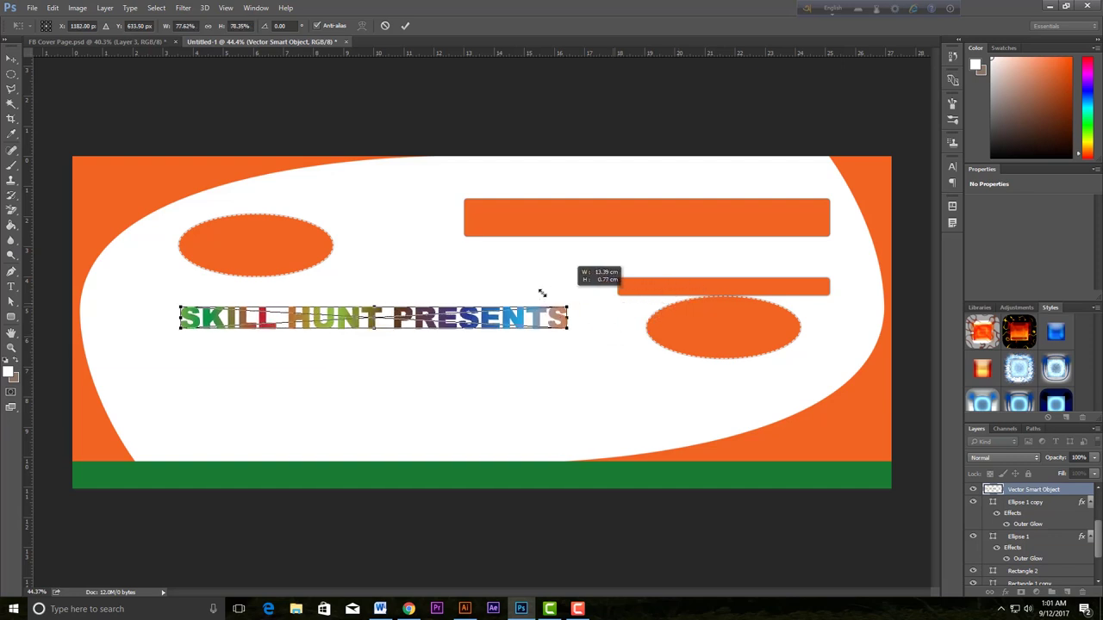
drag(394, 307, 684, 189)
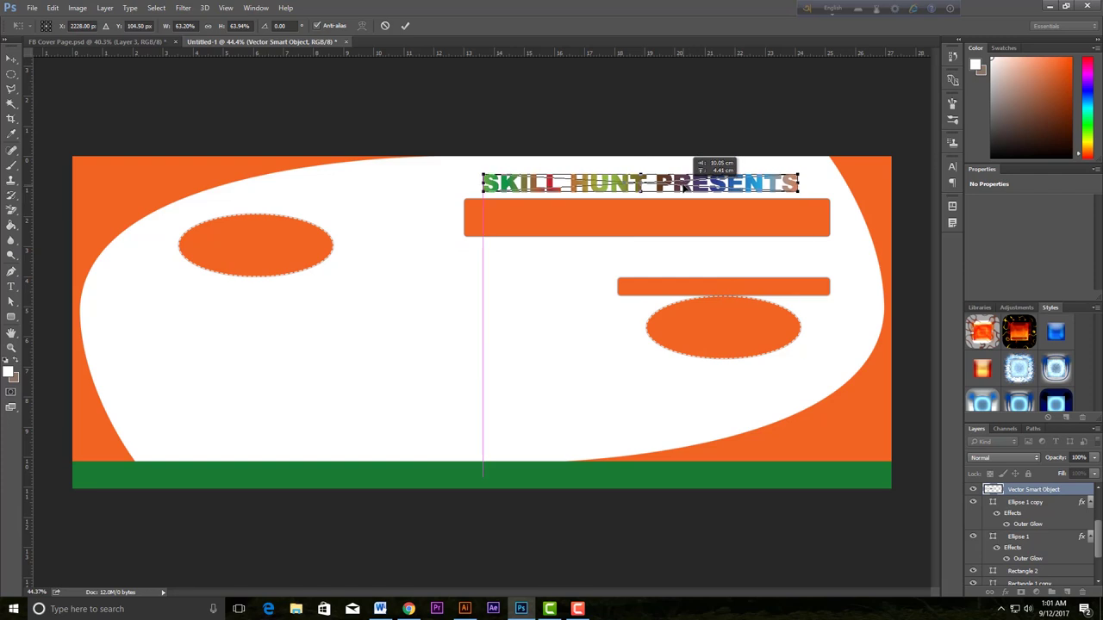
key(Return)
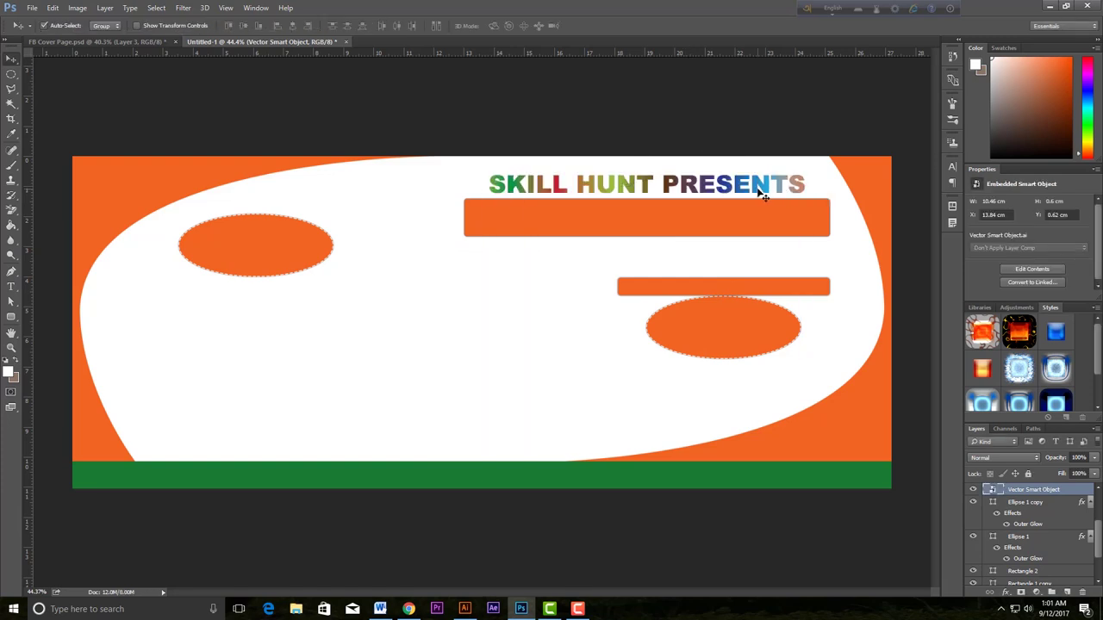
key(Left)
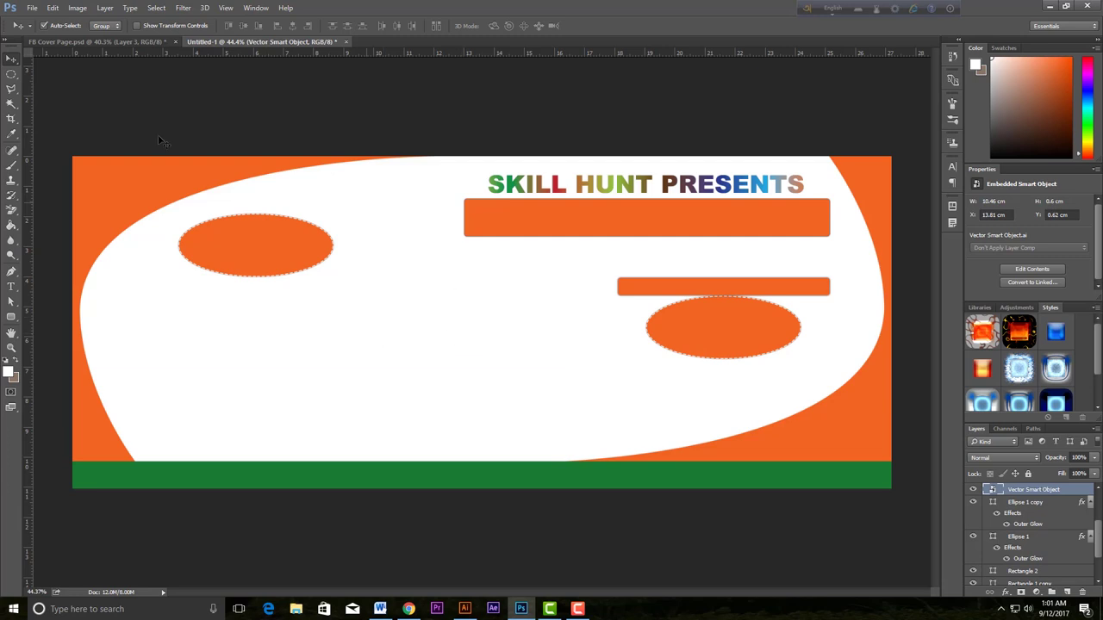
Step: Copy 'Professional Graphic design Course' from the Word notes after checking the FB Cover Page reference
click(92, 41)
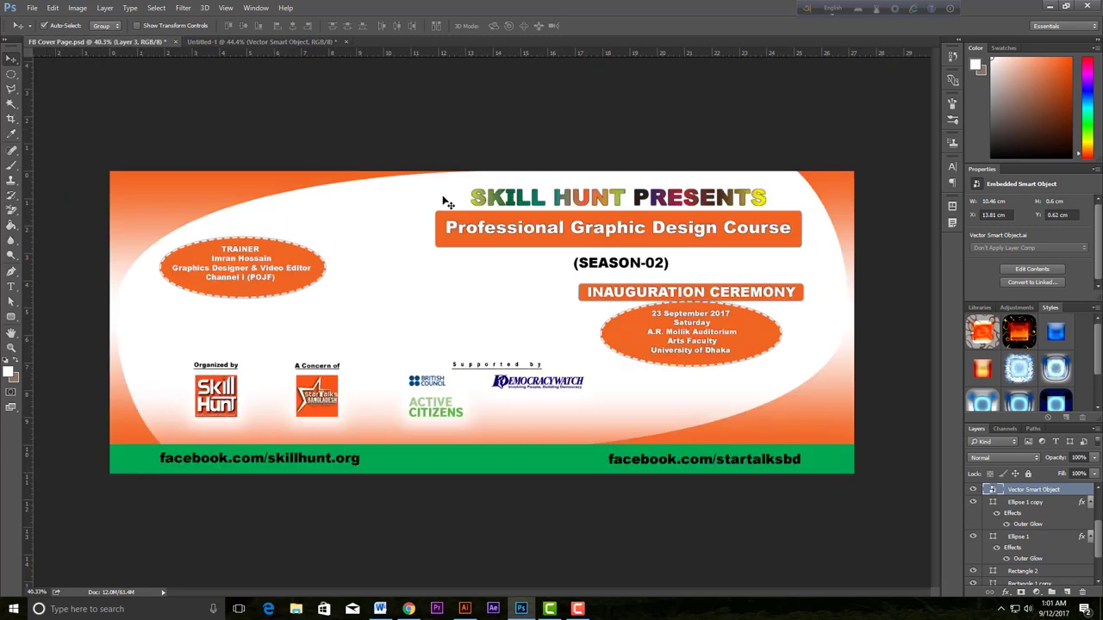
click(500, 231)
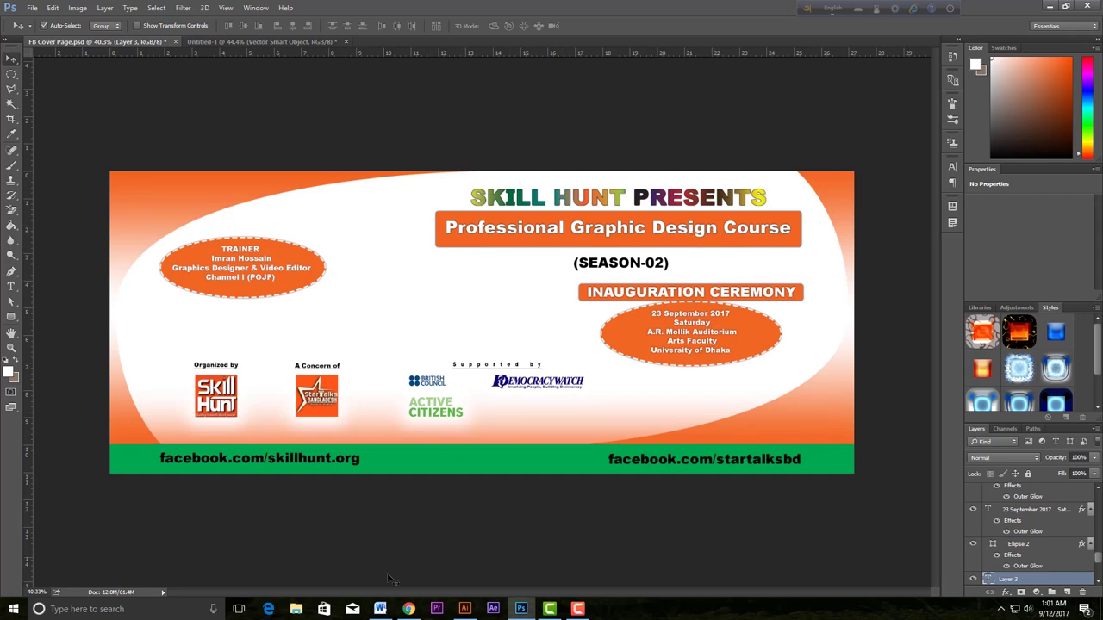
click(380, 610)
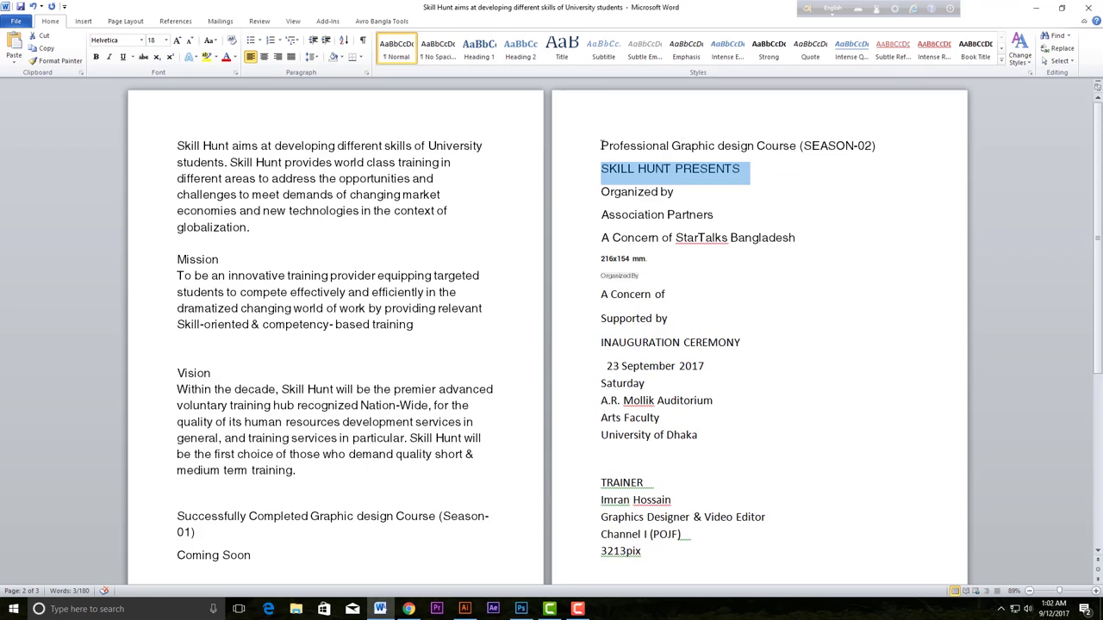
drag(602, 145, 784, 149)
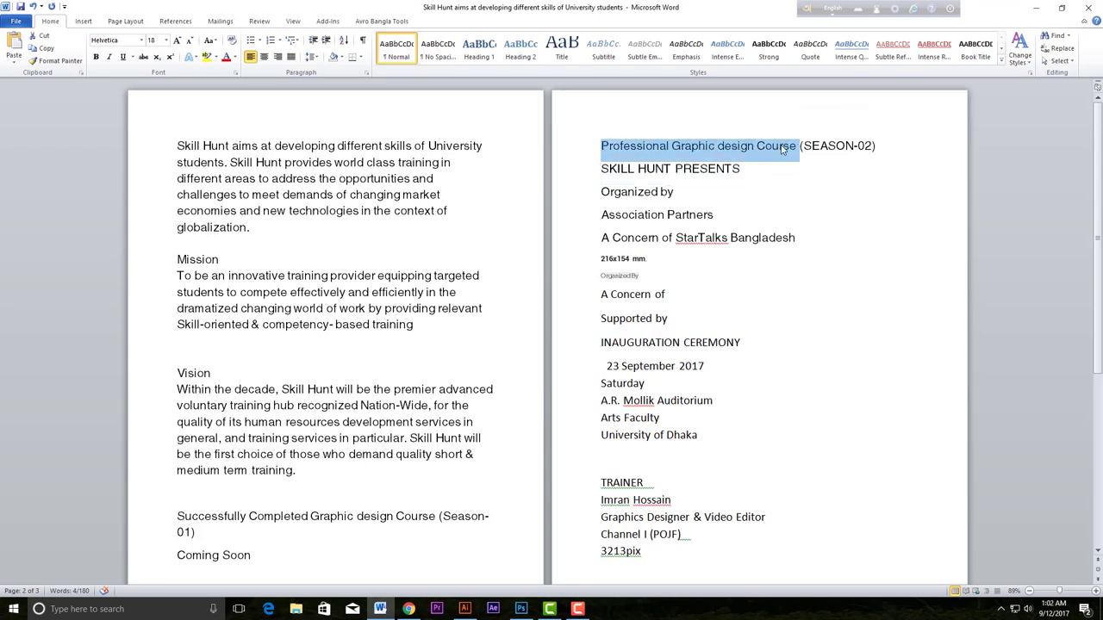
click(520, 609)
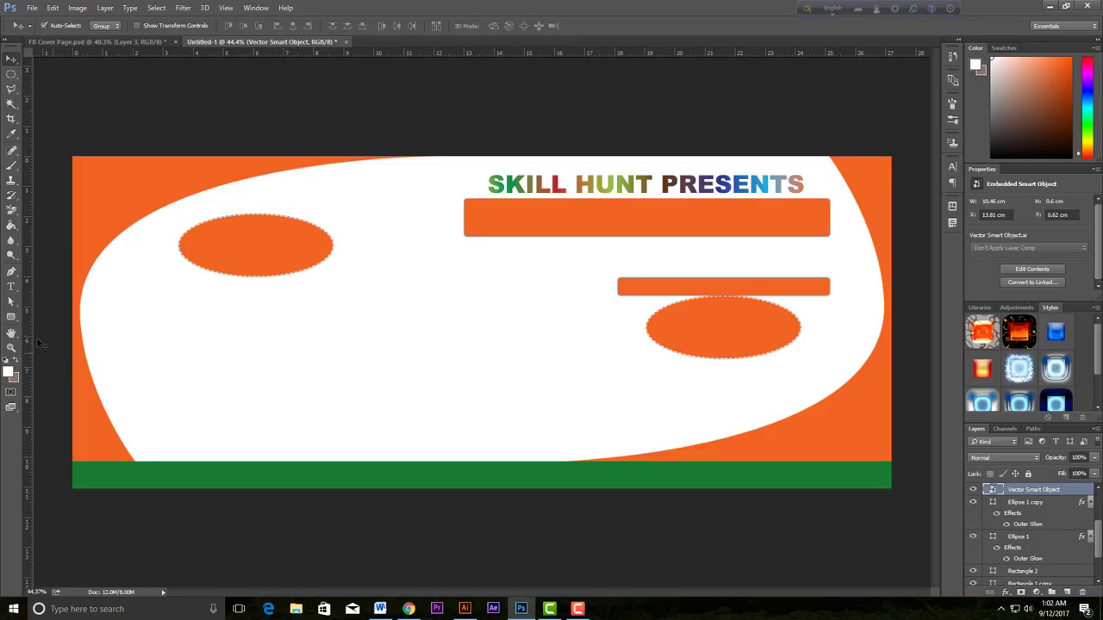
Step: Paste 'Professional Graphic design Course' into the orange bar, enlarge it and nudge it into place
click(10, 289)
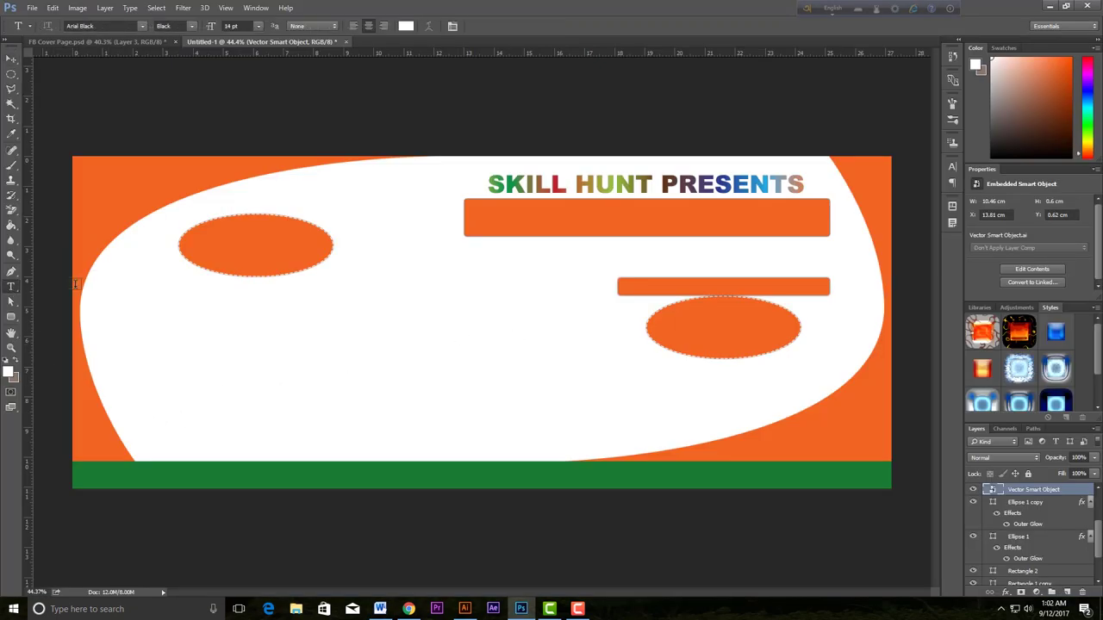
click(482, 218)
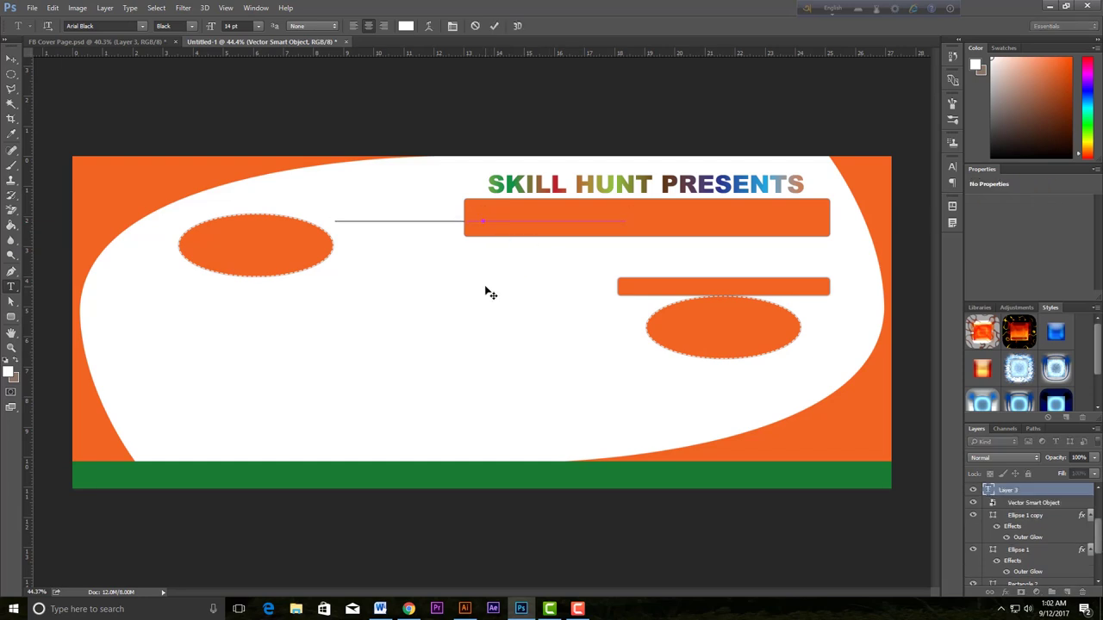
click(11, 59)
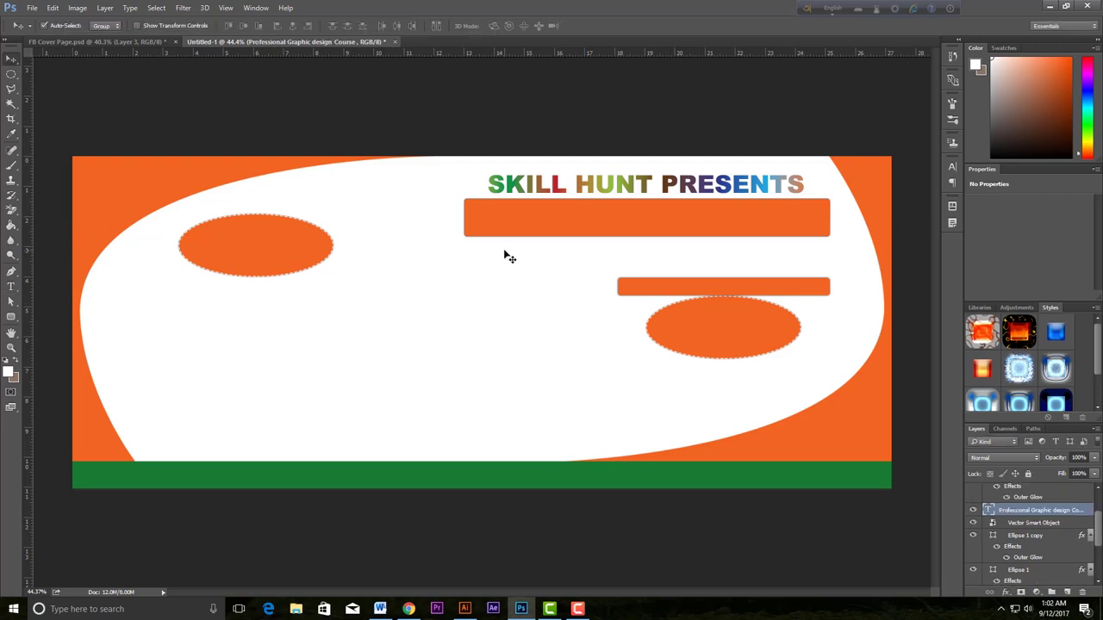
key(ctrl)
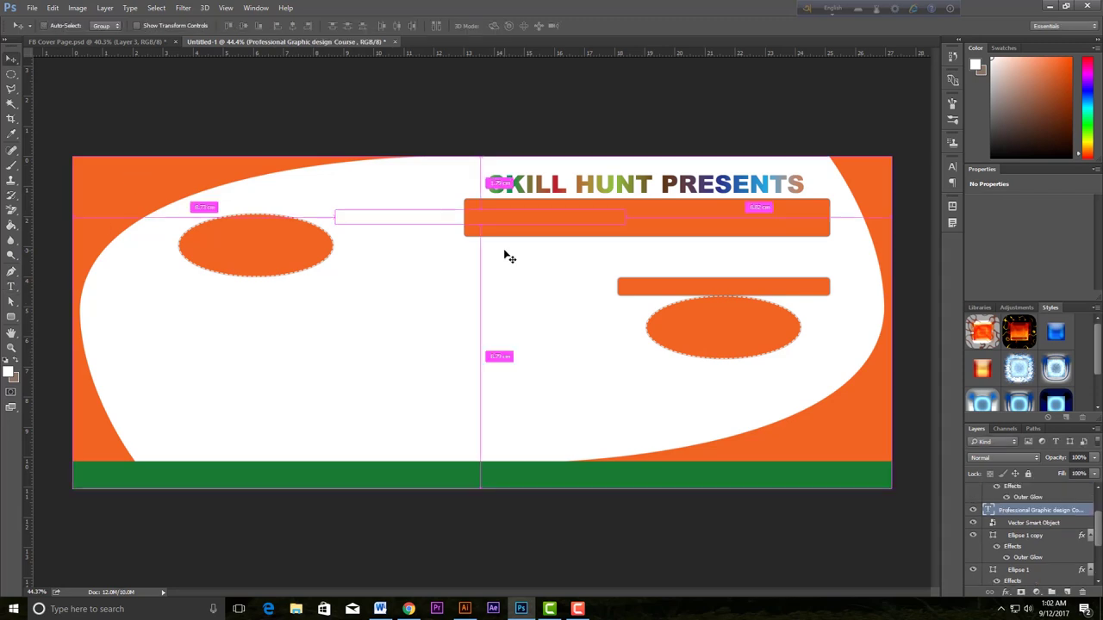
key(ctrl+shift+bracketright)
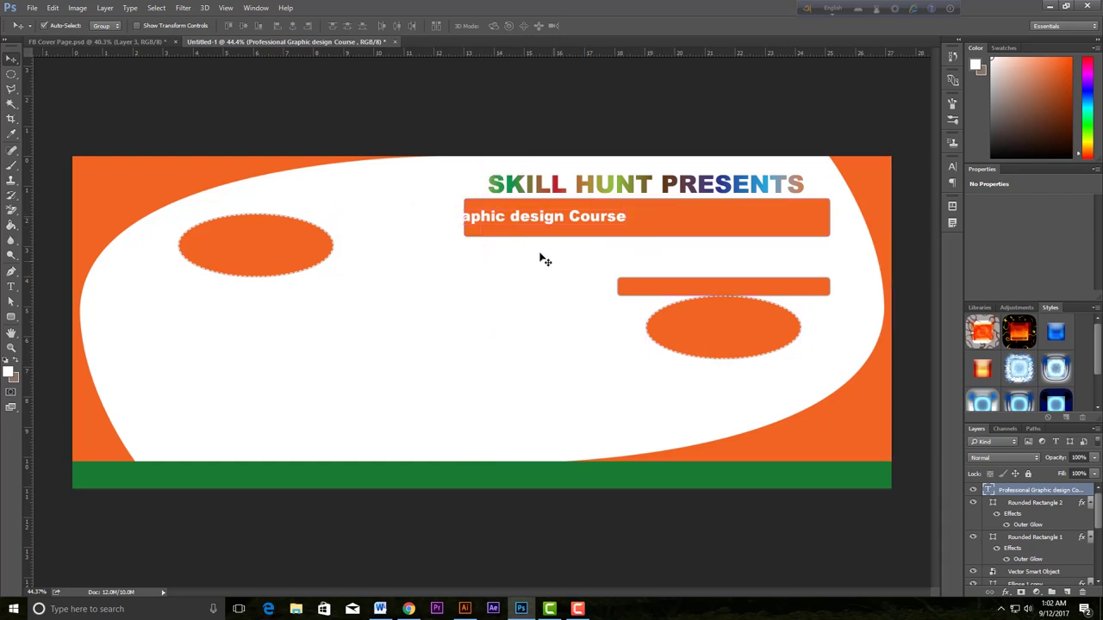
drag(563, 228, 672, 221)
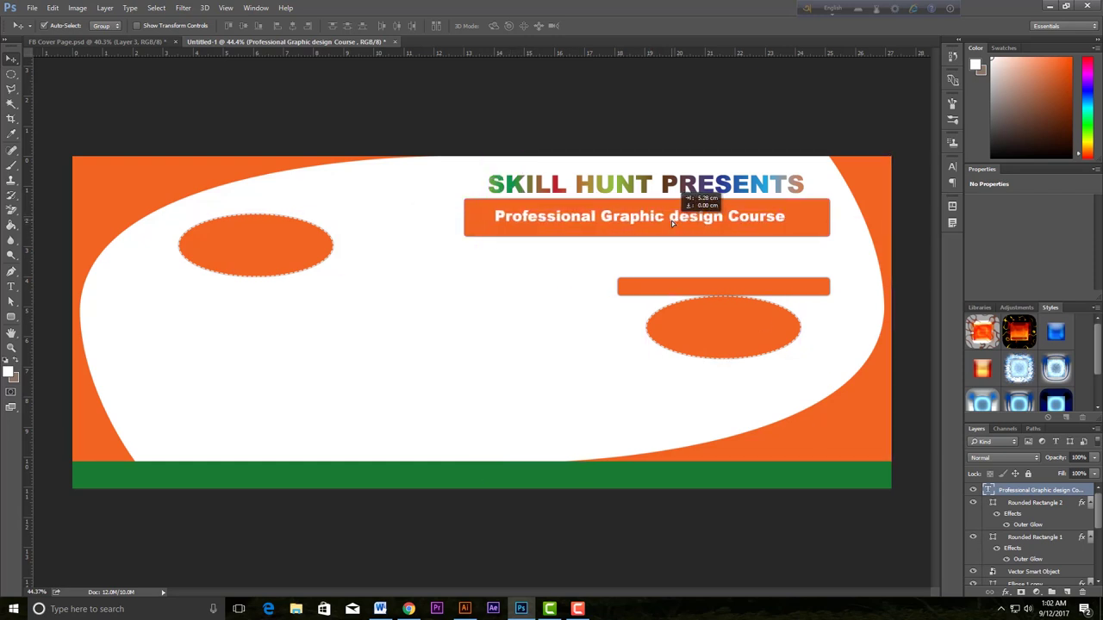
key(ctrl+shift+period)
key(Left)
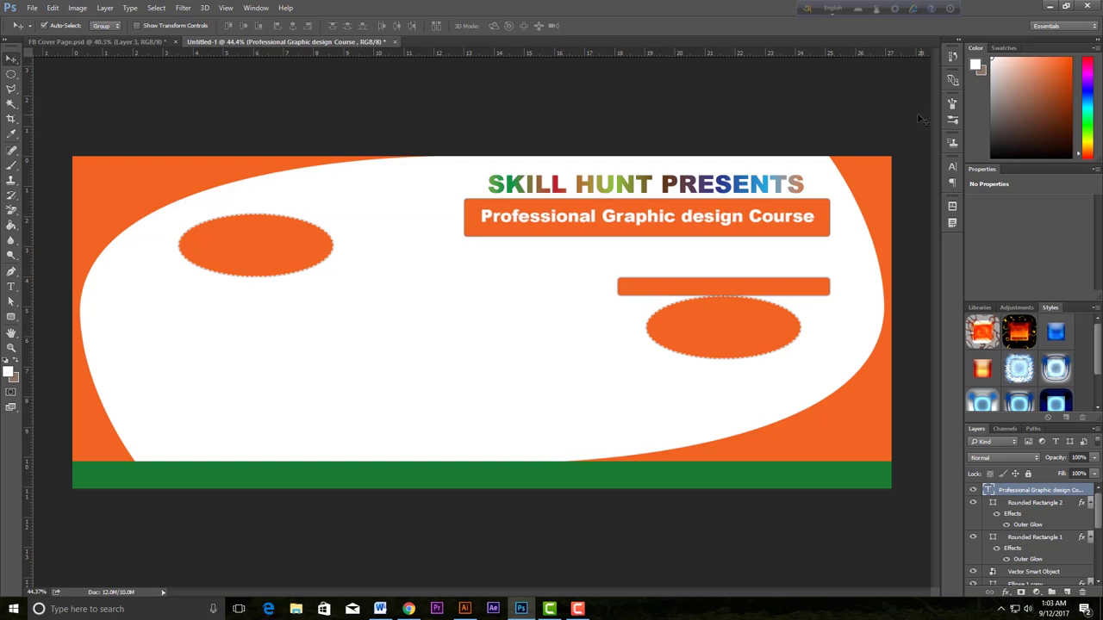
click(110, 42)
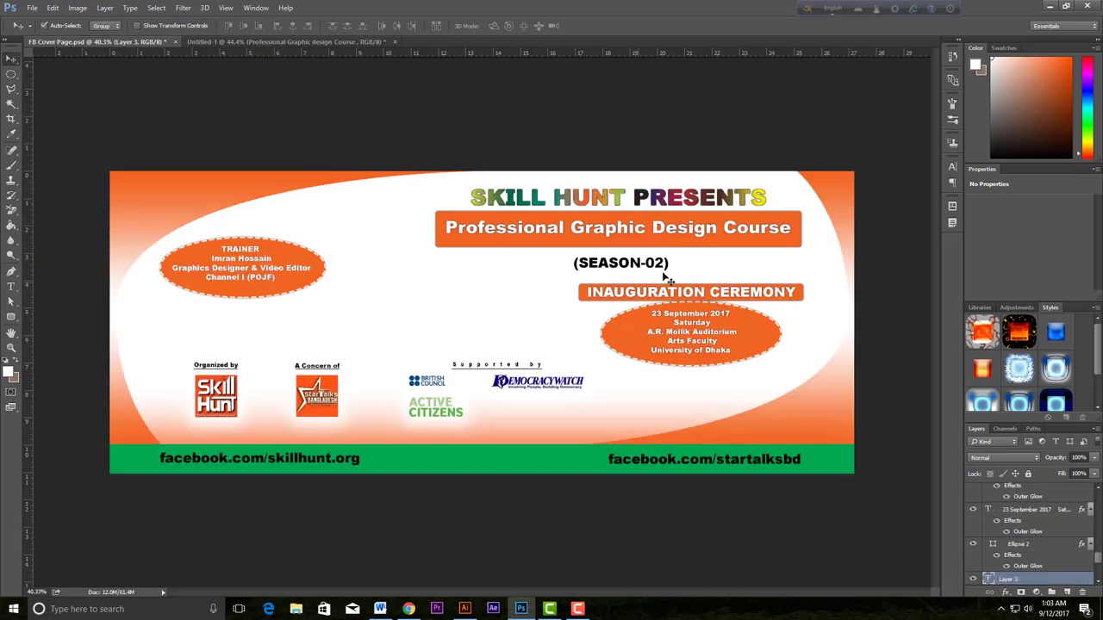
Step: Copy '(SEASON-02)' from the Word notes
click(243, 41)
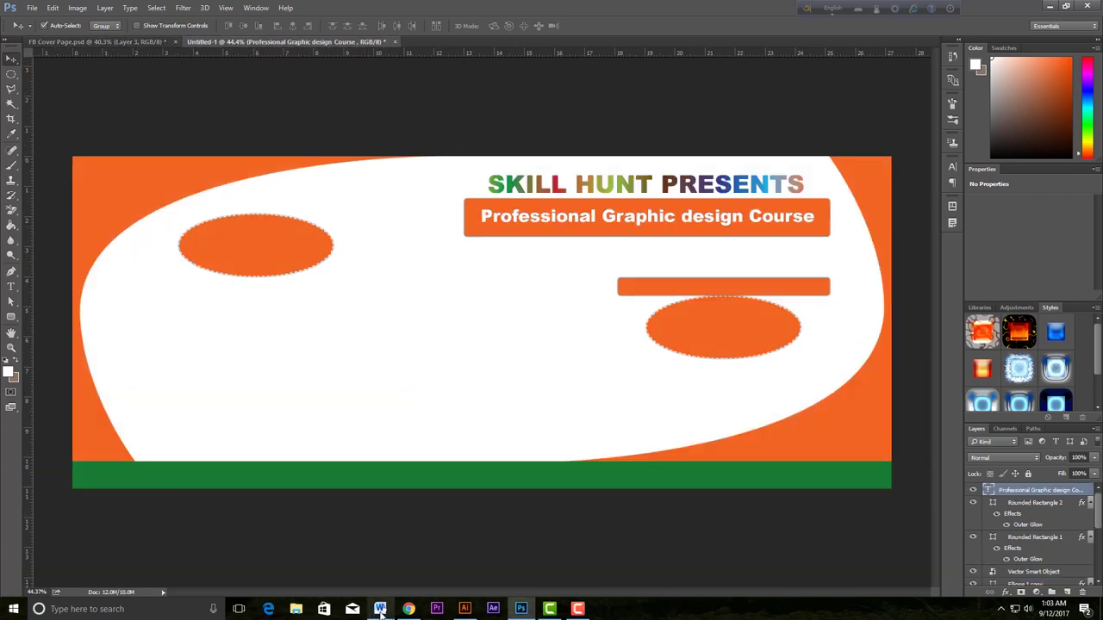
click(380, 609)
click(877, 146)
drag(877, 146, 802, 148)
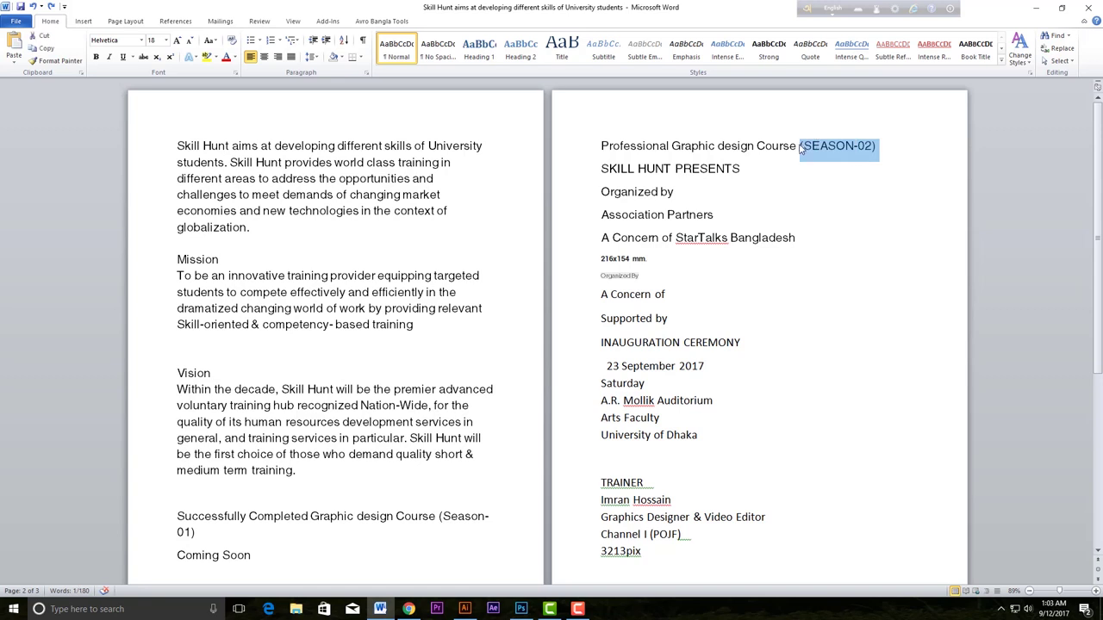
click(519, 609)
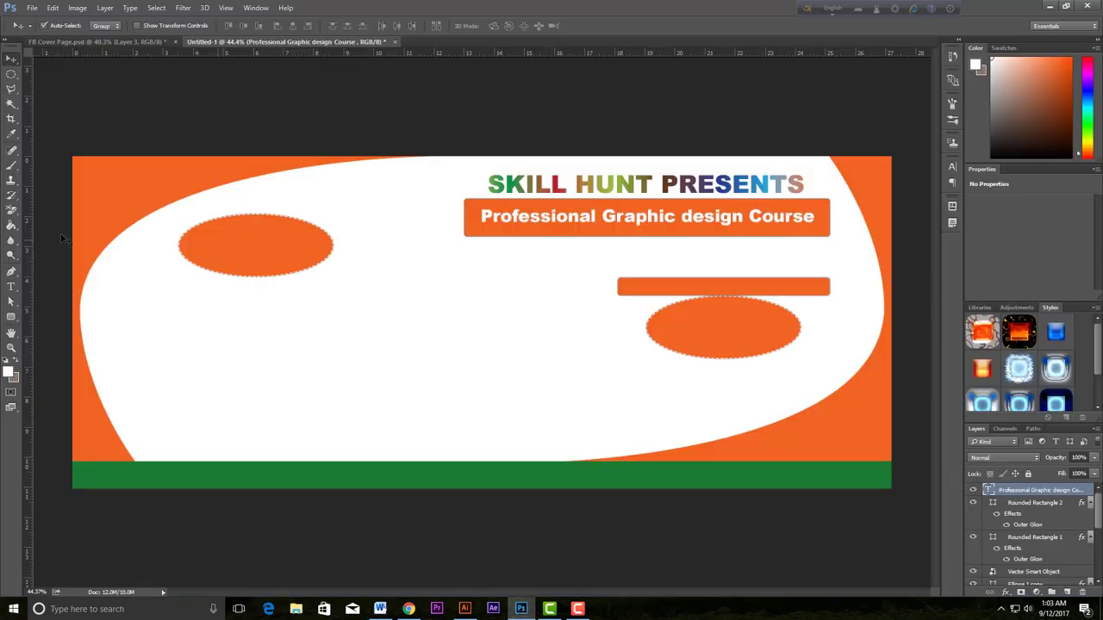
Step: Paste (SEASON-02) as a new text line and colour it black
click(11, 286)
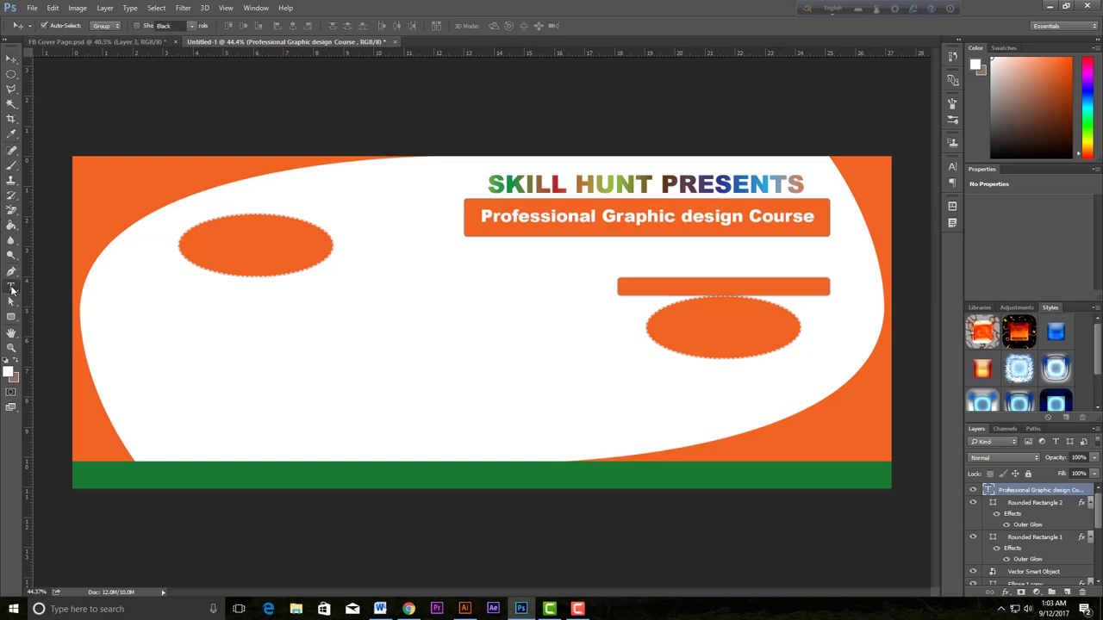
click(609, 251)
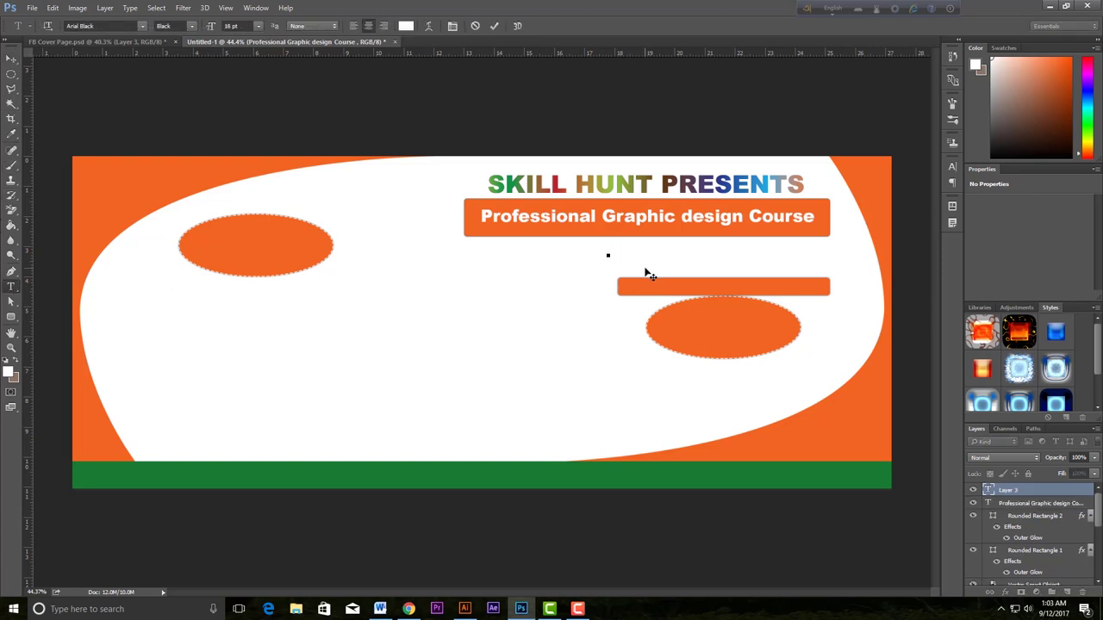
key(ctrl+v)
drag(560, 251, 632, 251)
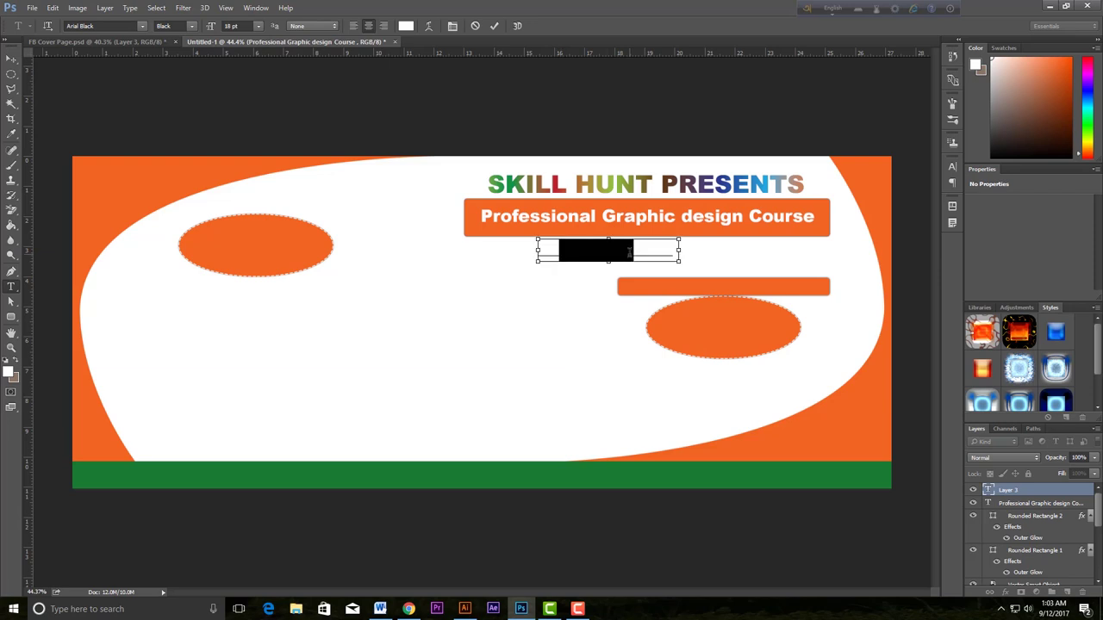
key(ctrl+a)
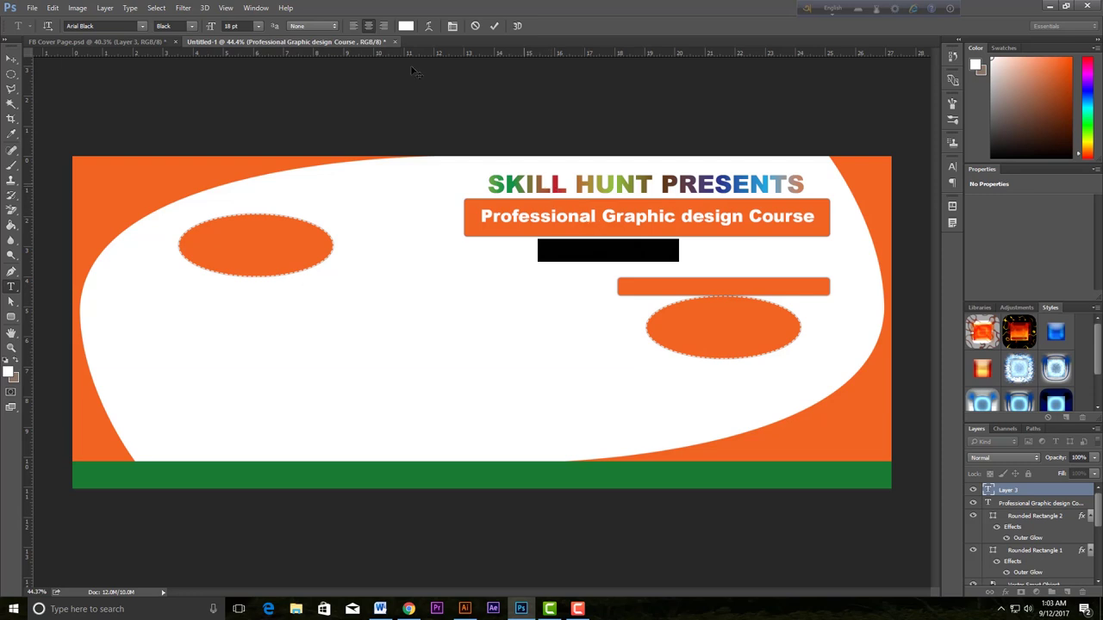
click(405, 26)
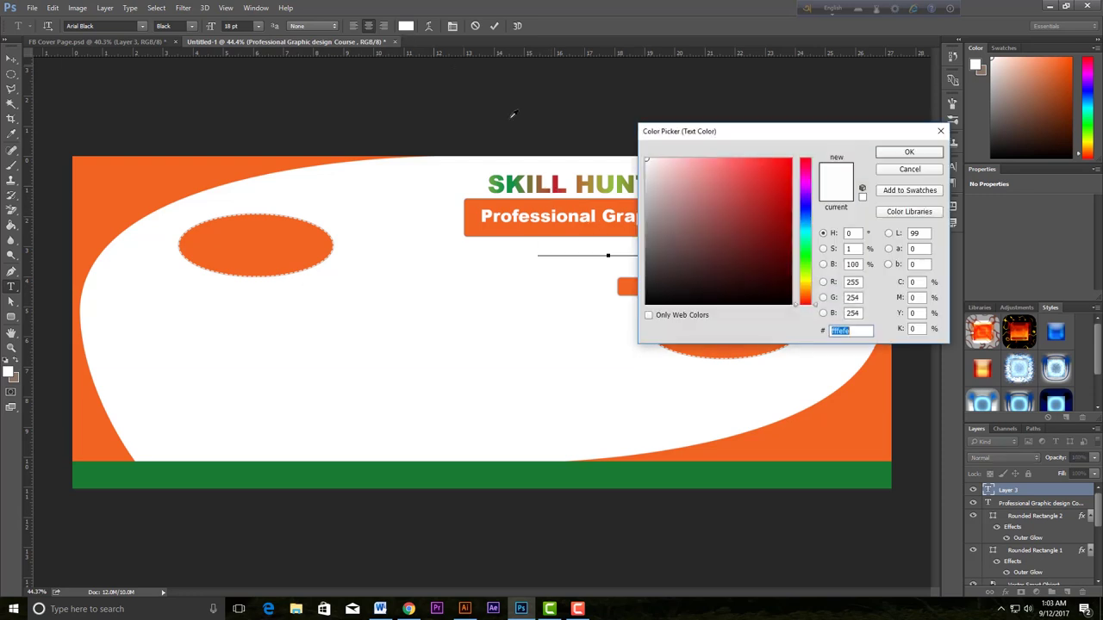
drag(763, 297, 797, 309)
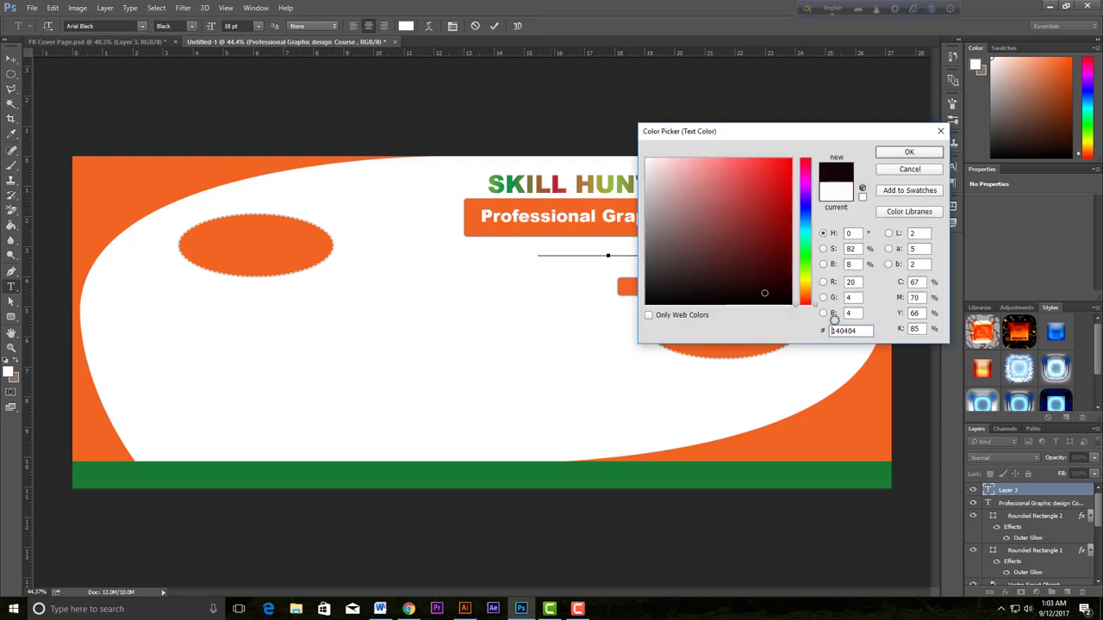
click(893, 154)
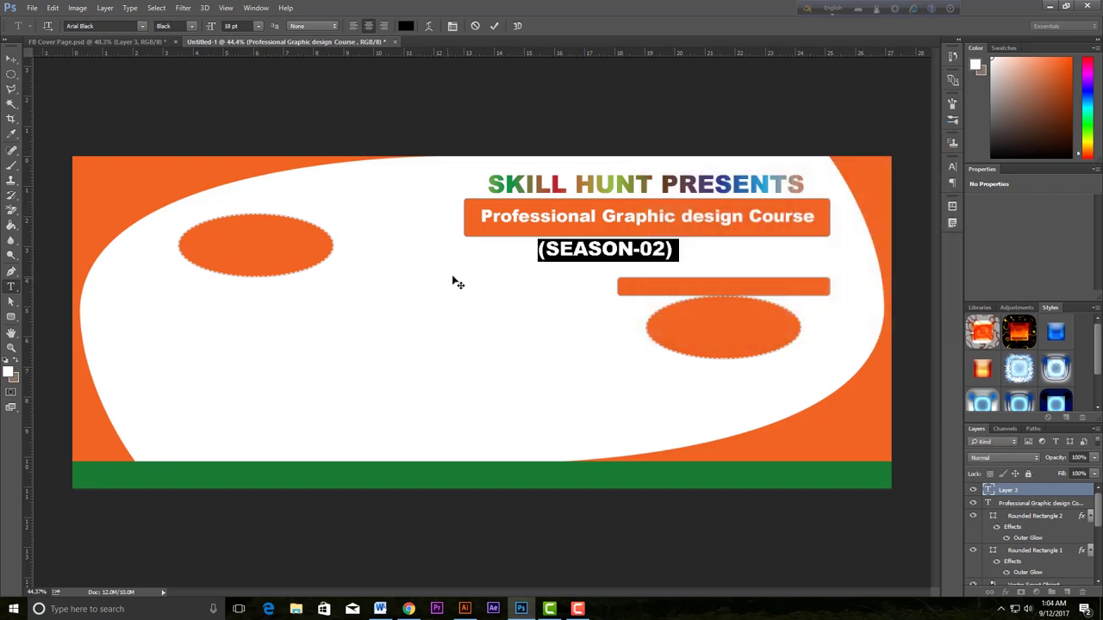
click(10, 60)
Step: Move (SEASON-02) beneath the title bar and scale it down
drag(606, 251, 646, 259)
key(ctrl+t)
drag(712, 245, 652, 254)
key(Return)
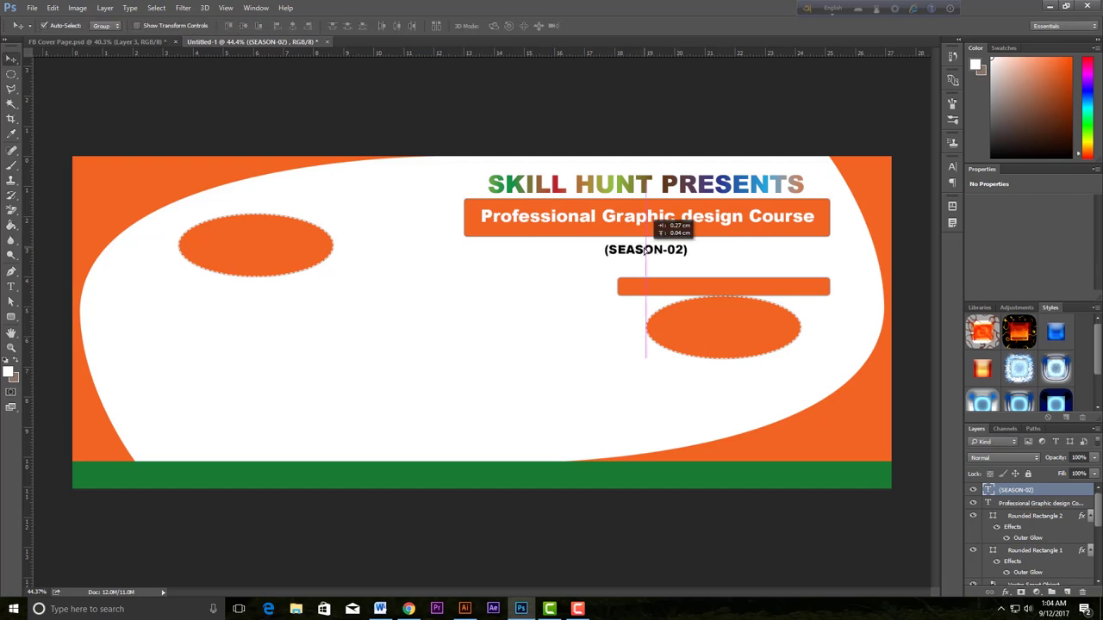
click(121, 42)
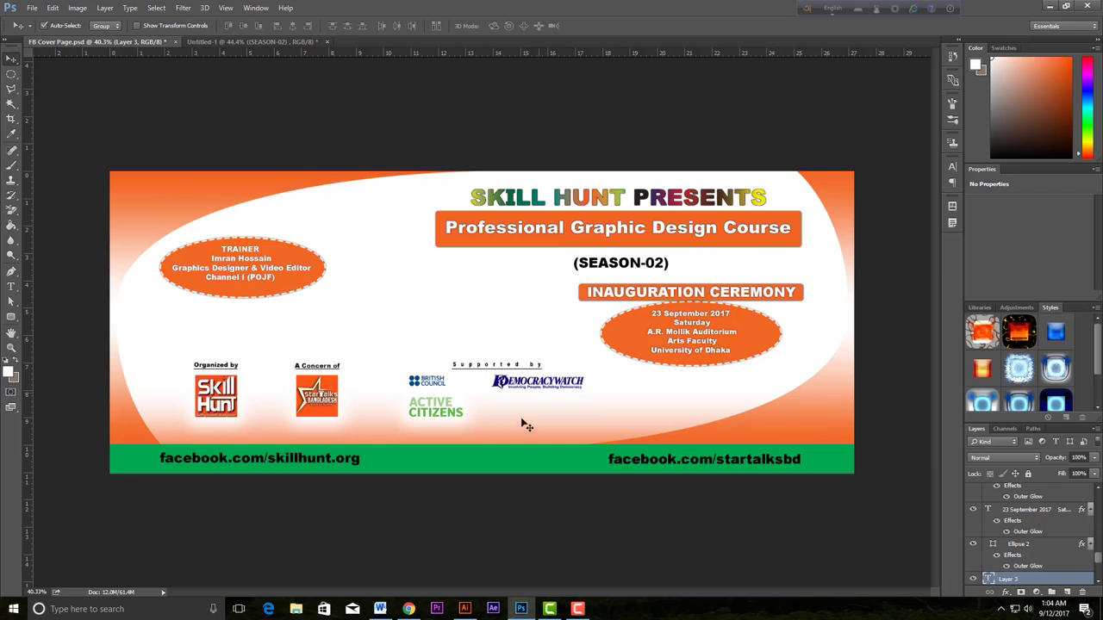
click(380, 609)
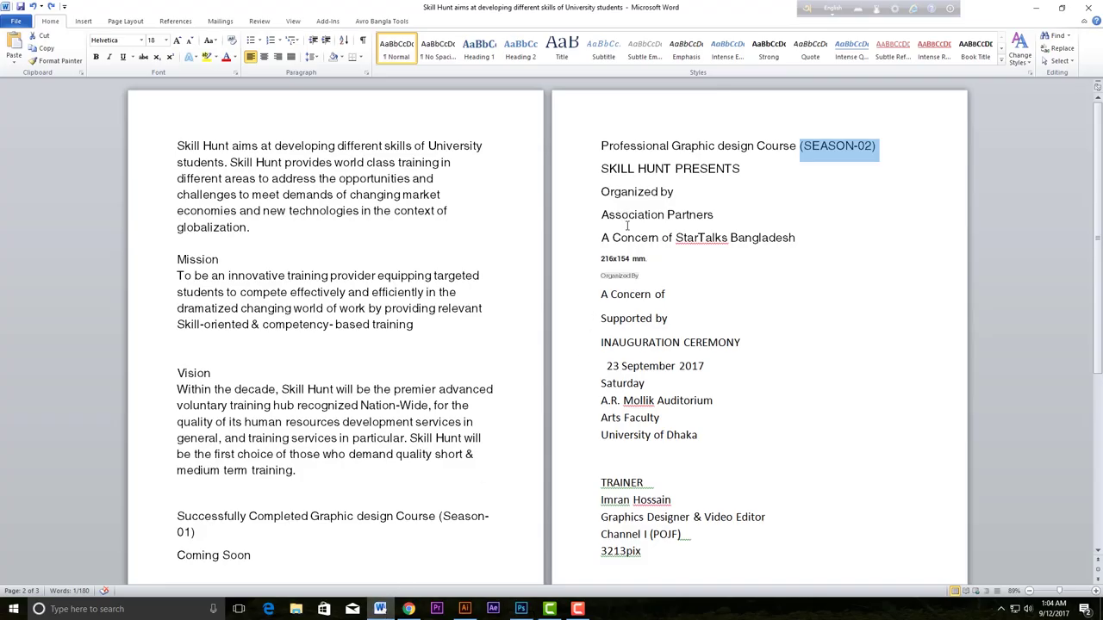
scroll(647, 274, down, 1)
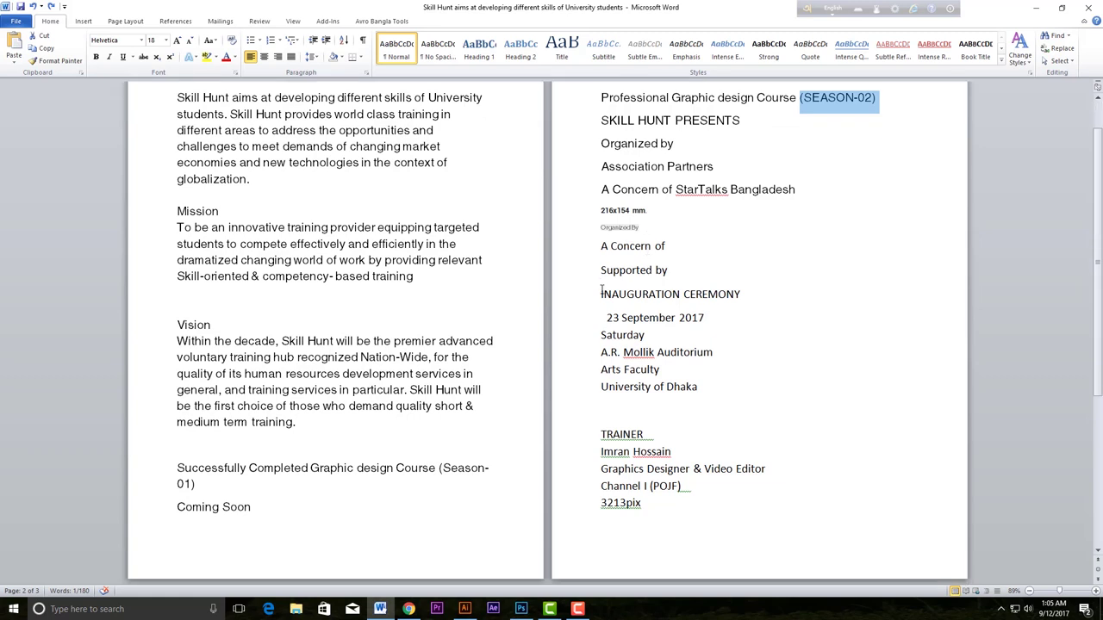
drag(598, 295, 735, 294)
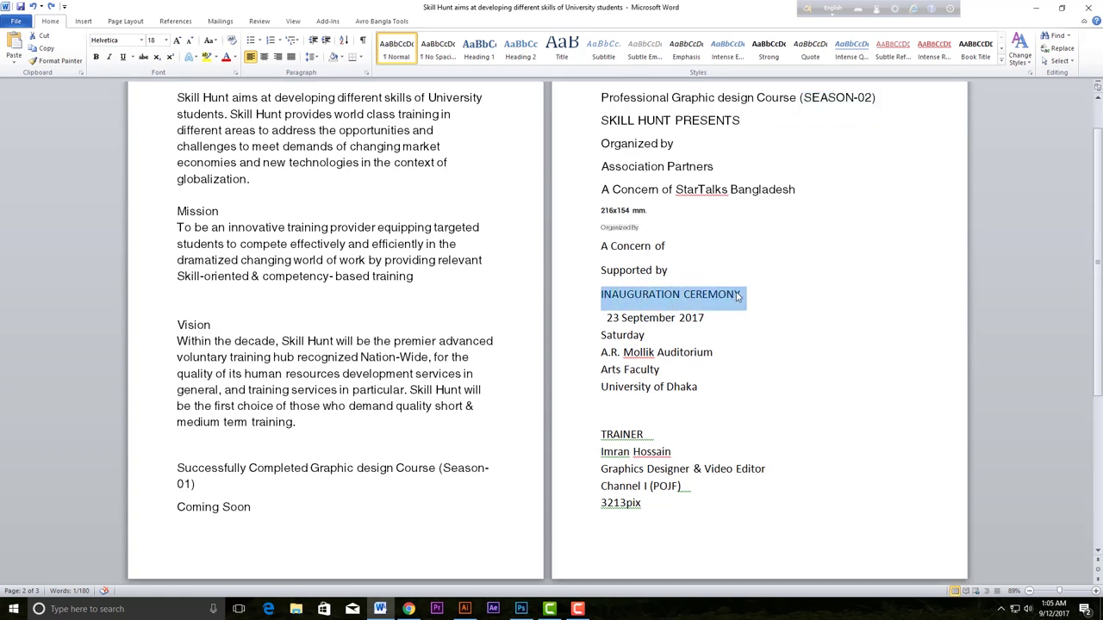
click(521, 609)
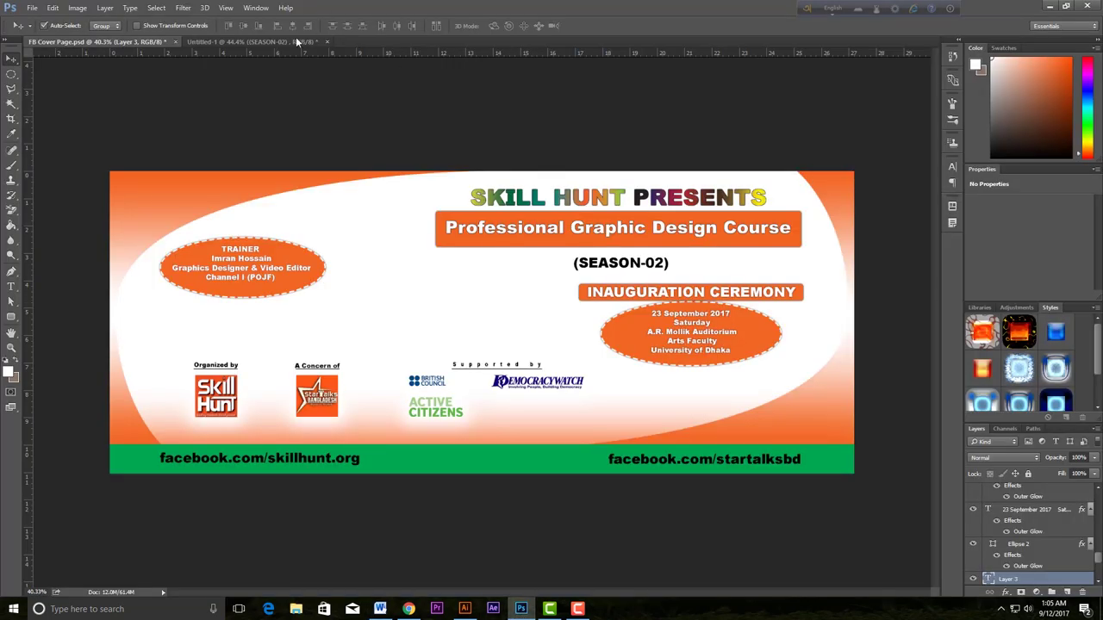
click(297, 42)
Step: Type INAUGURATION CEREMONY in the lower orange bar and scale it to fit
click(11, 286)
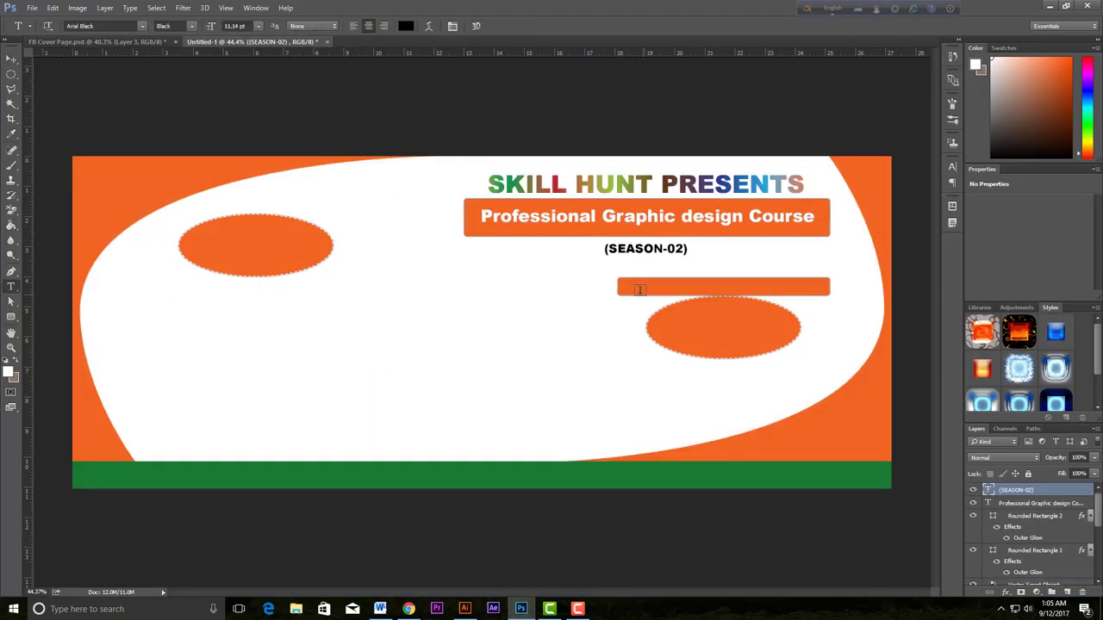
click(629, 289)
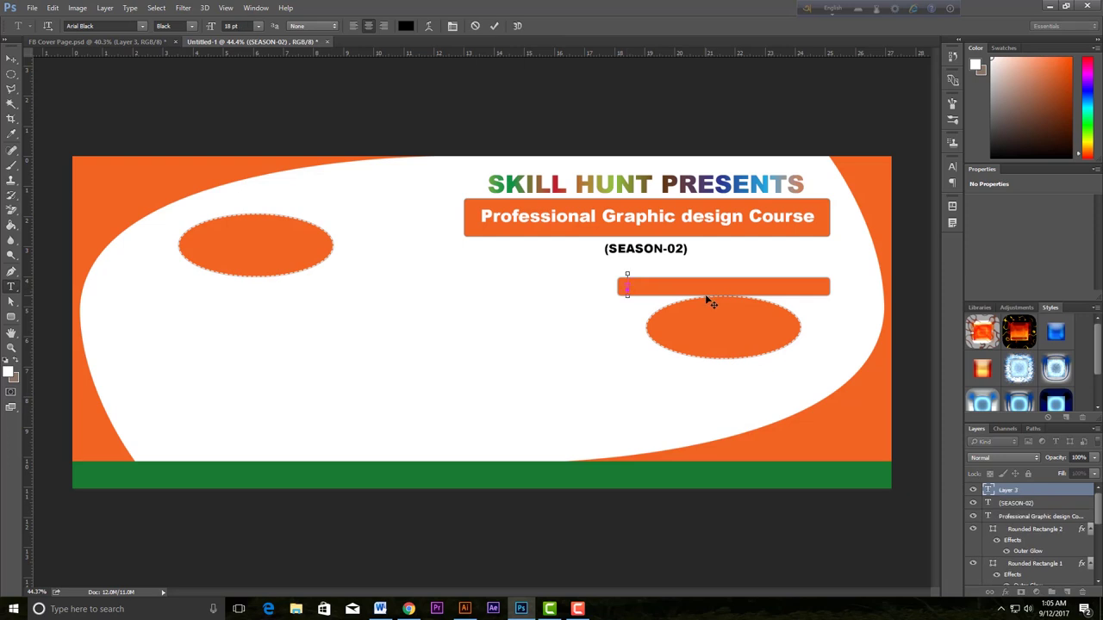
text(INAUGURATION CEREMONY)
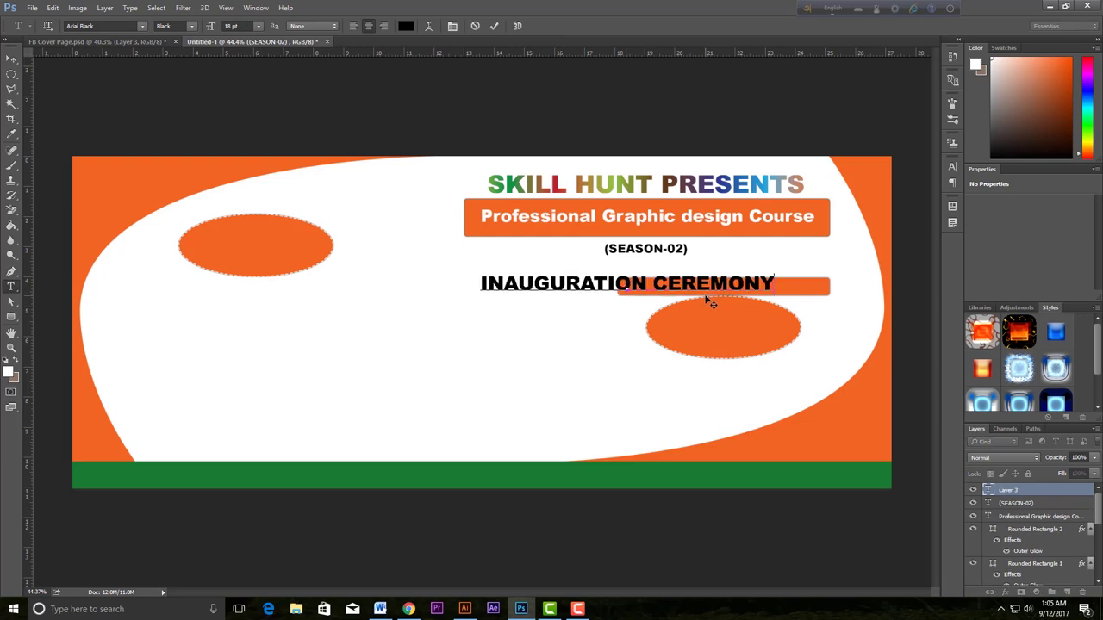
key(ctrl)
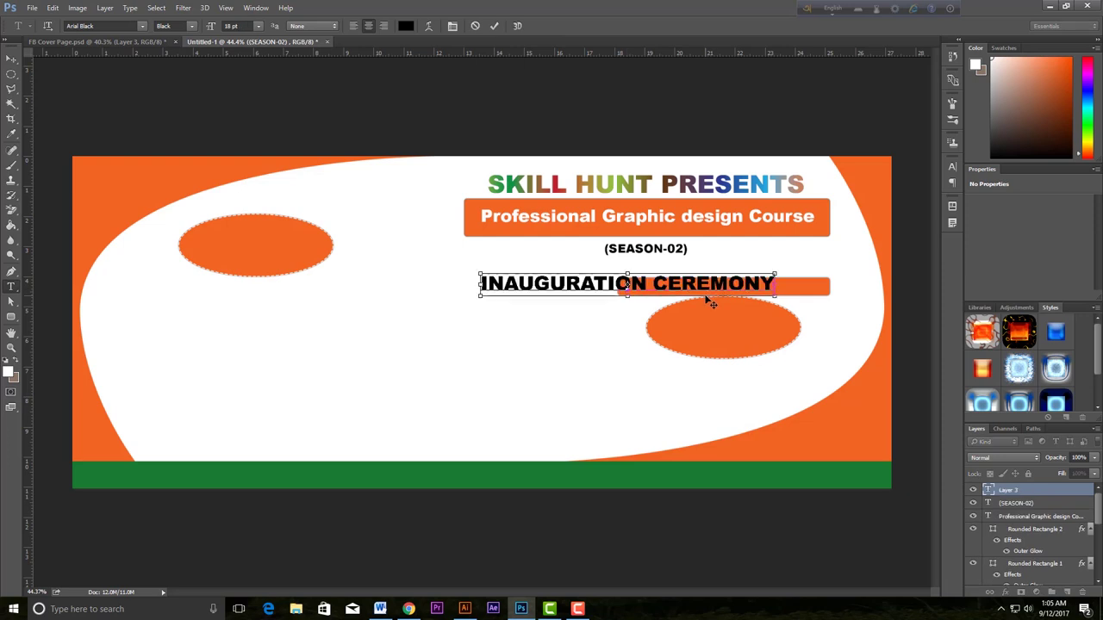
key(ctrl+t)
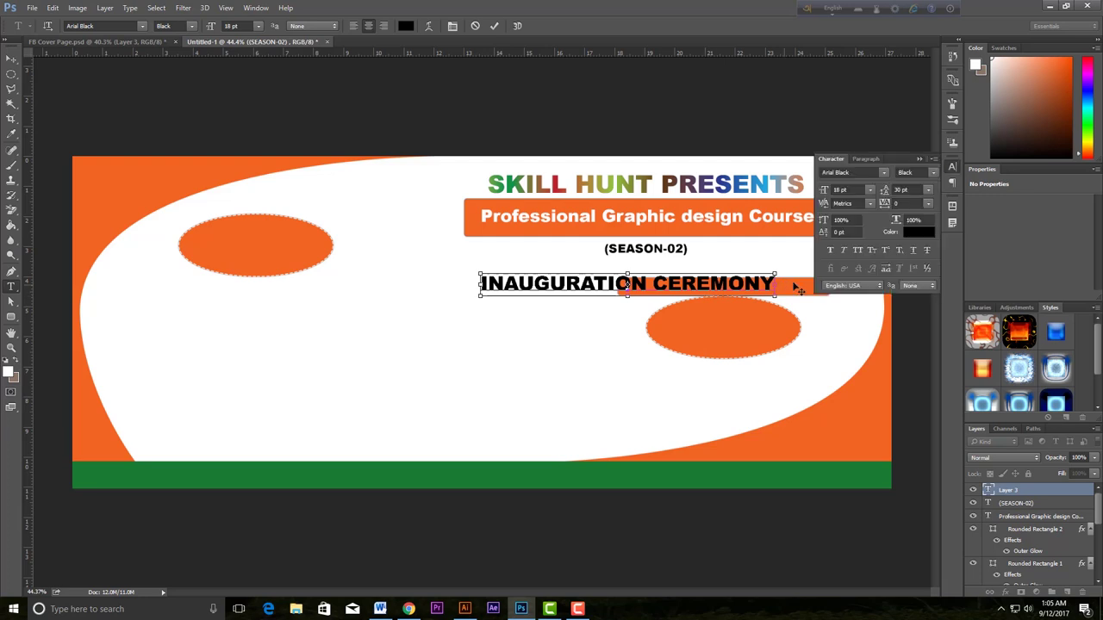
click(920, 160)
click(11, 58)
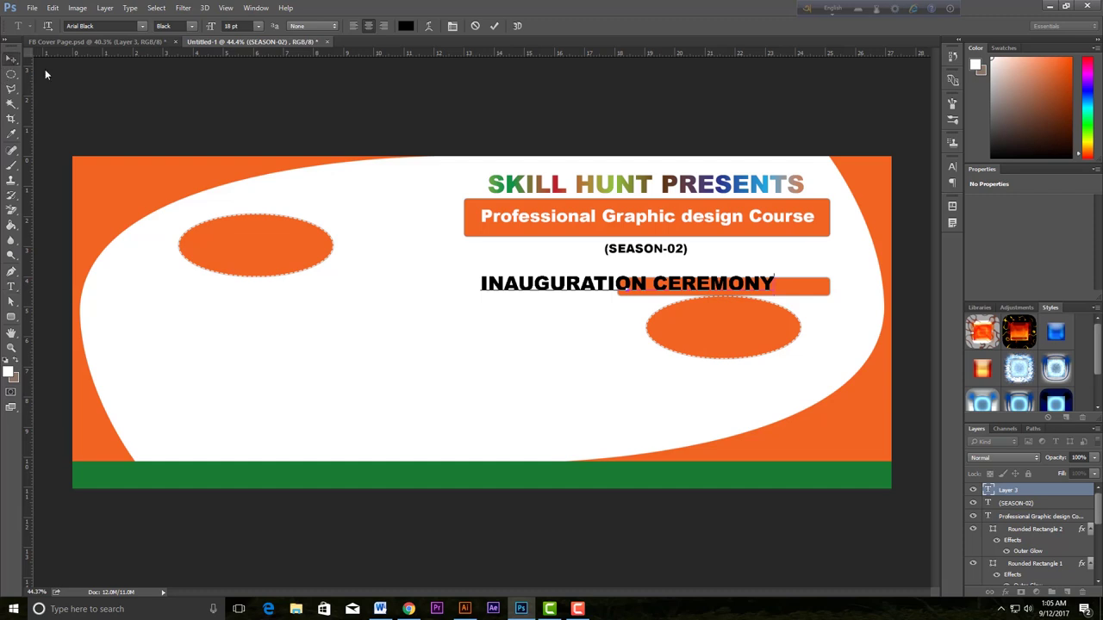
drag(560, 365, 560, 365)
key(ctrl+t)
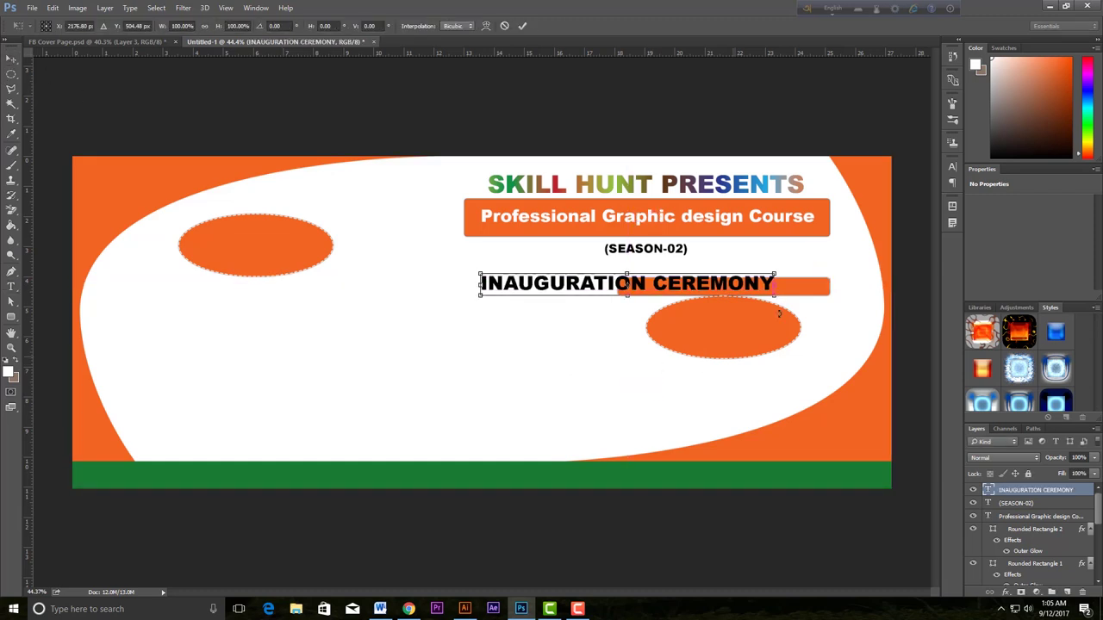
mouse_move(775, 274)
mouse_down()
mouse_move(683, 293)
mouse_move(796, 293)
mouse_up()
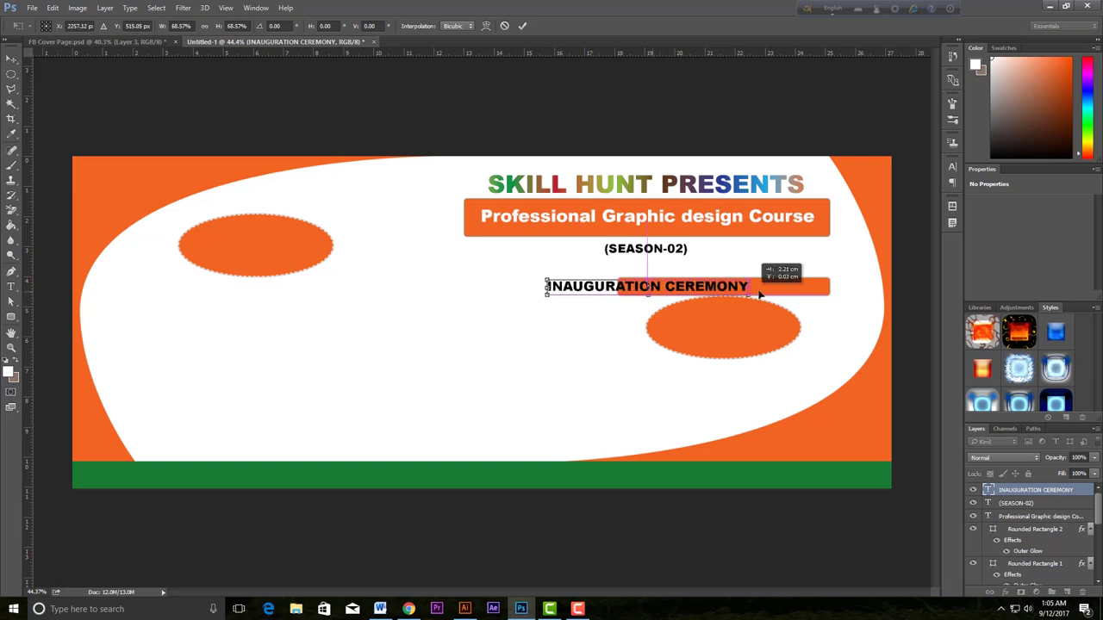
key(Return)
Step: Recolour the whole INAUGURATION CEREMONY text white (ffffff)
key(t)
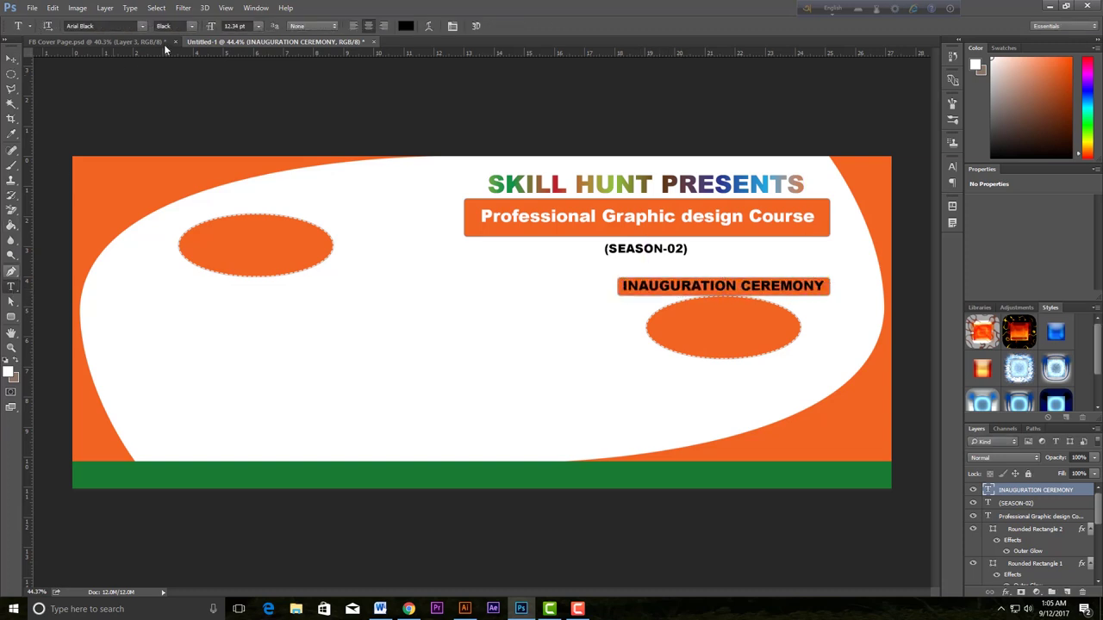
drag(623, 285, 671, 287)
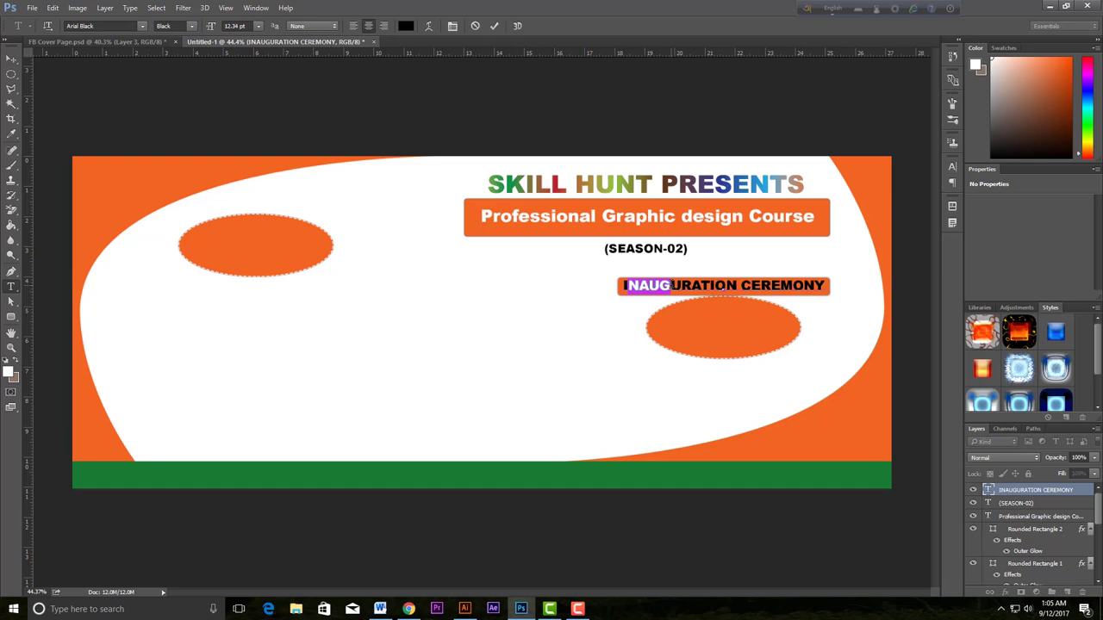
key(ctrl+a)
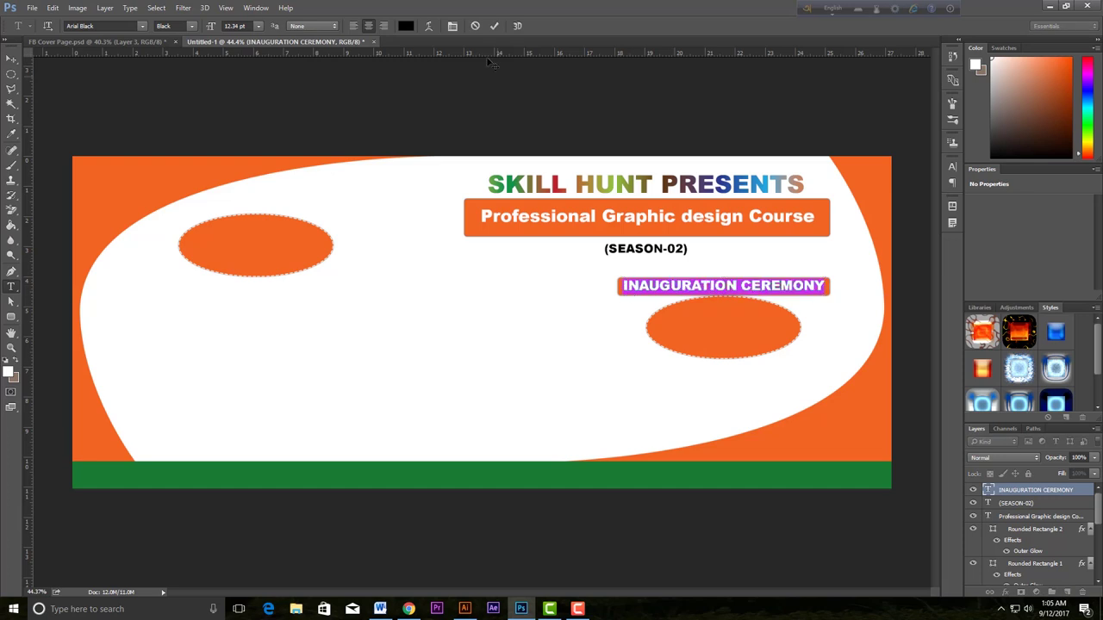
click(409, 27)
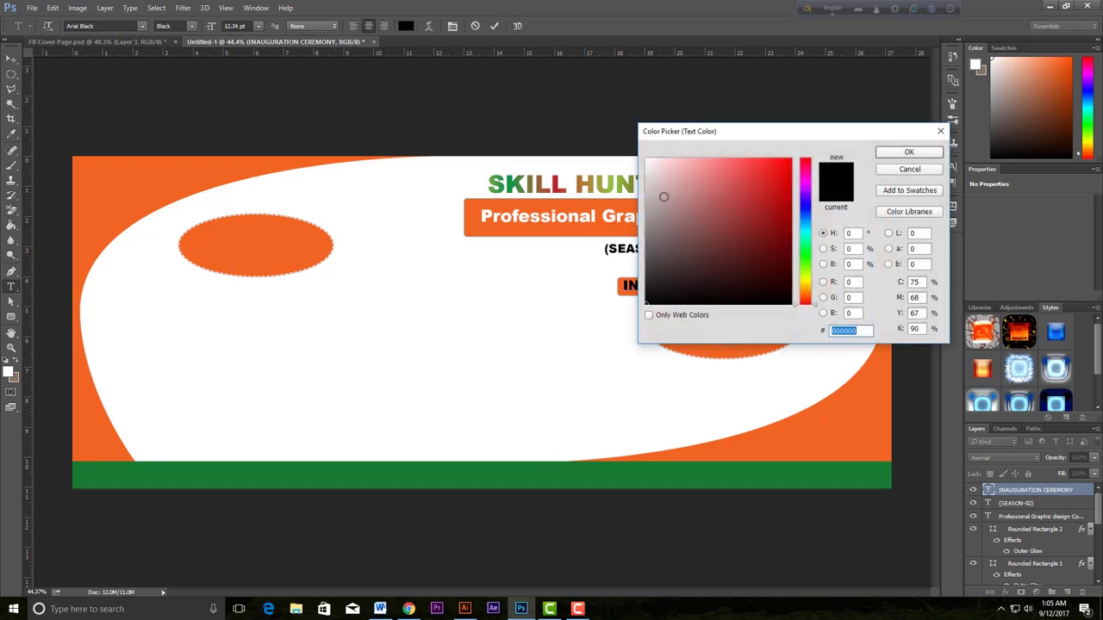
text(ffffff)
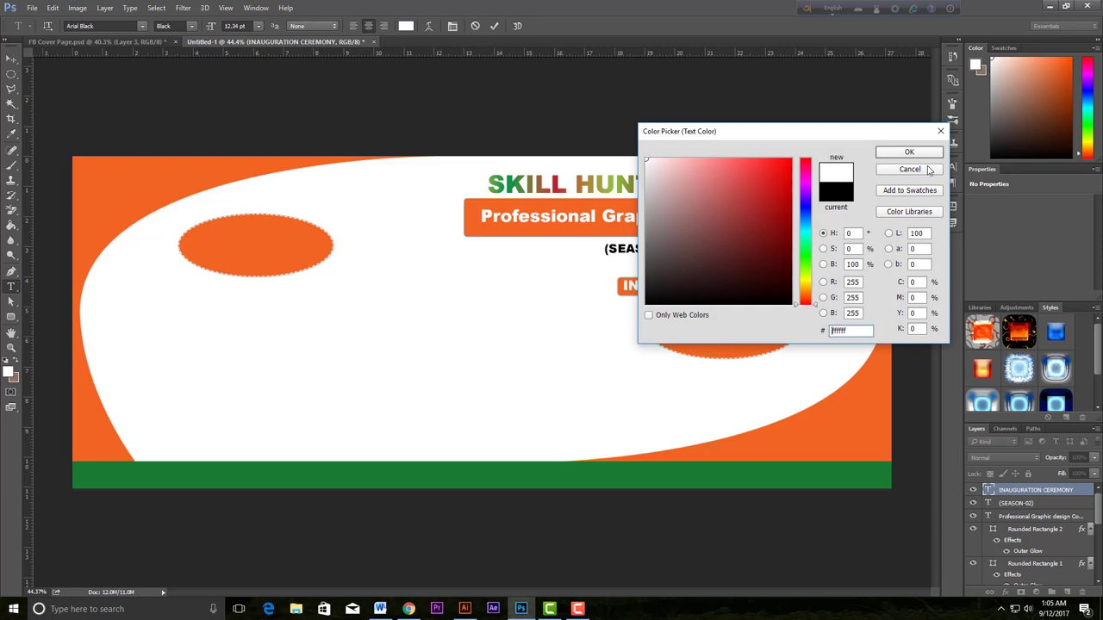
click(909, 153)
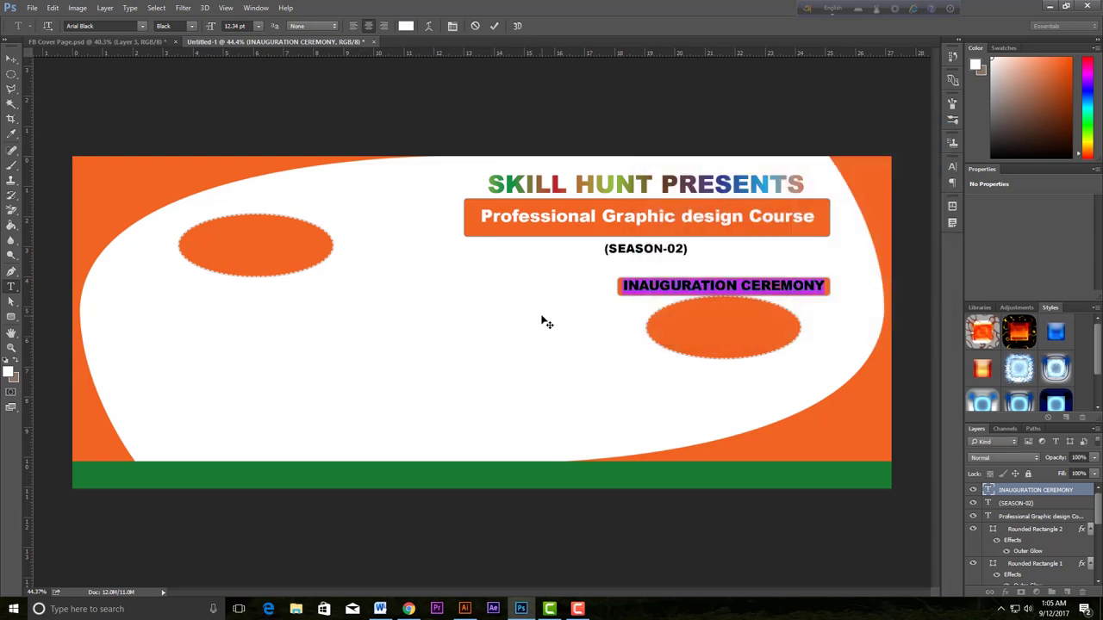
click(11, 58)
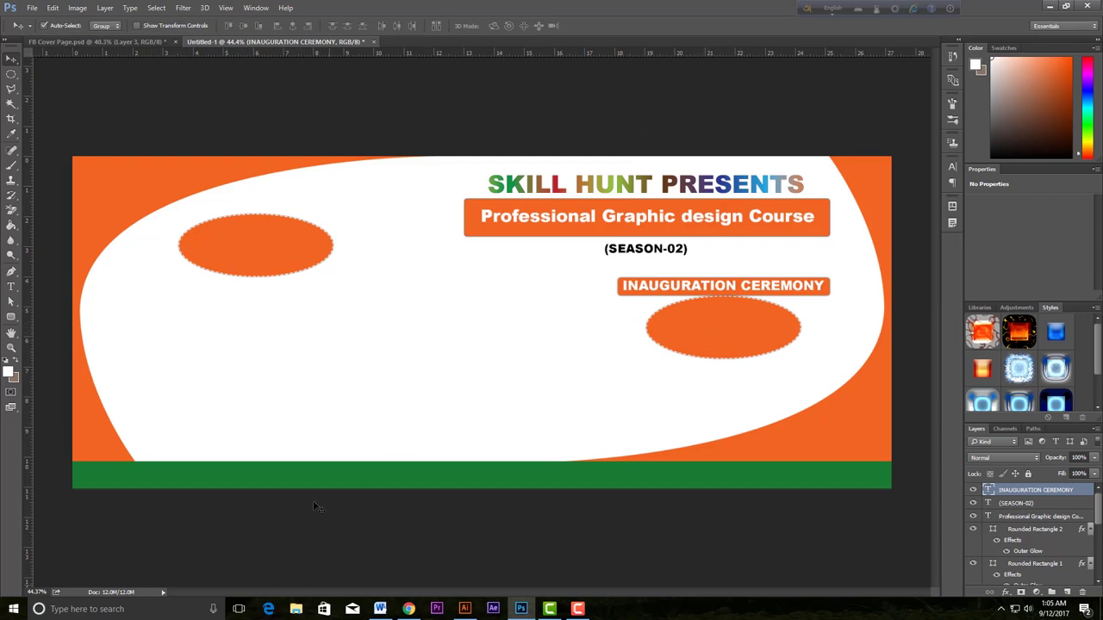
Step: Select the 23 September 2017 through University of Dhaka lines in Word, then return to Untitled-1
click(95, 41)
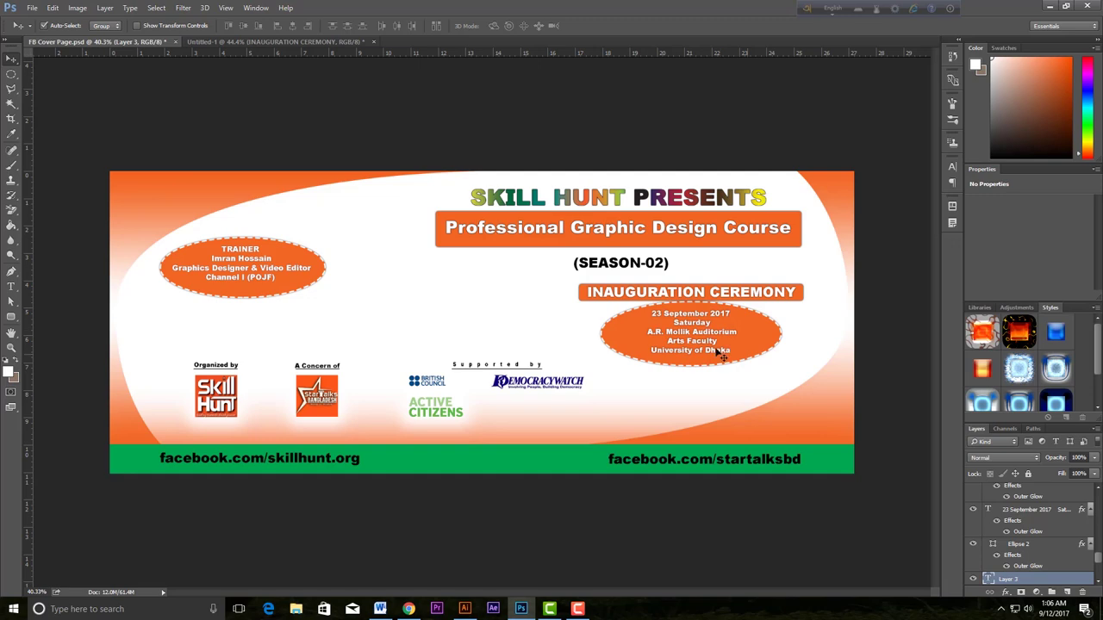
click(380, 610)
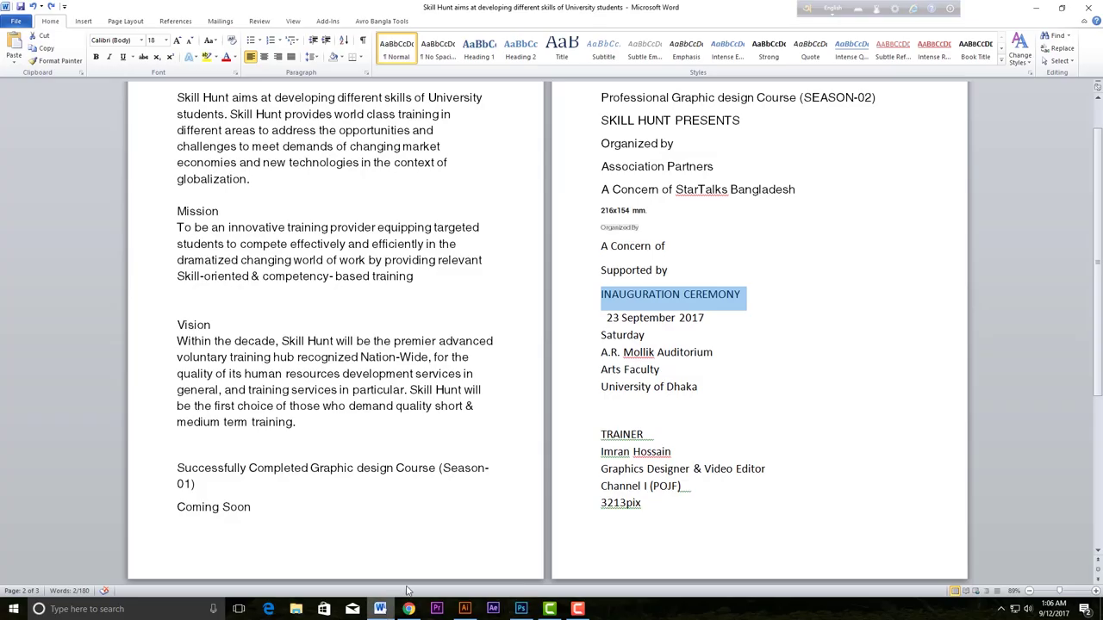
drag(608, 317, 700, 387)
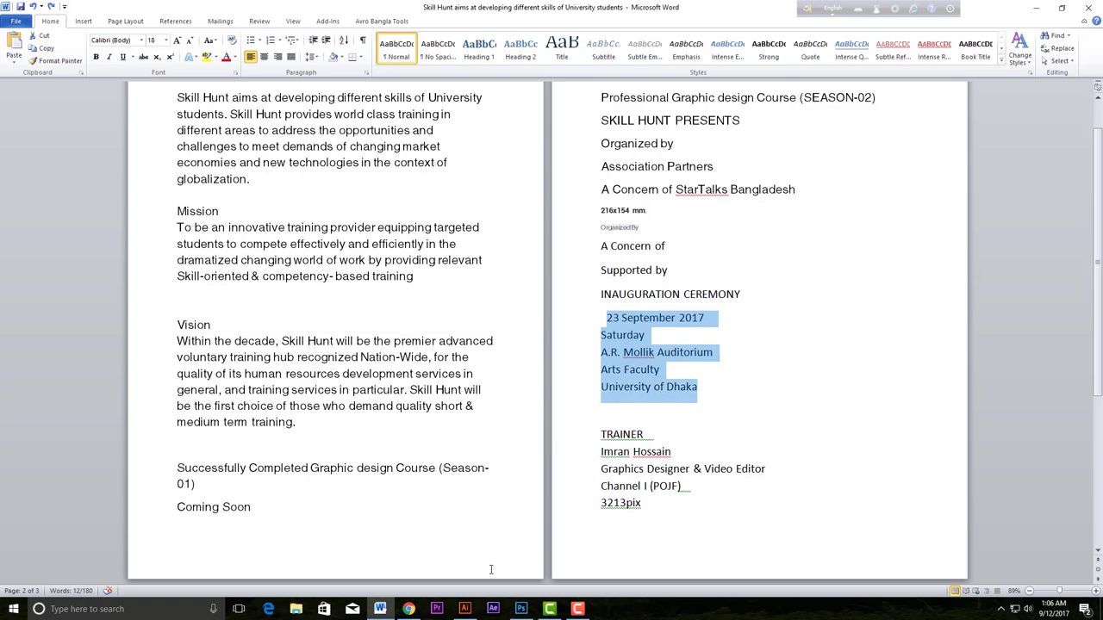
click(520, 611)
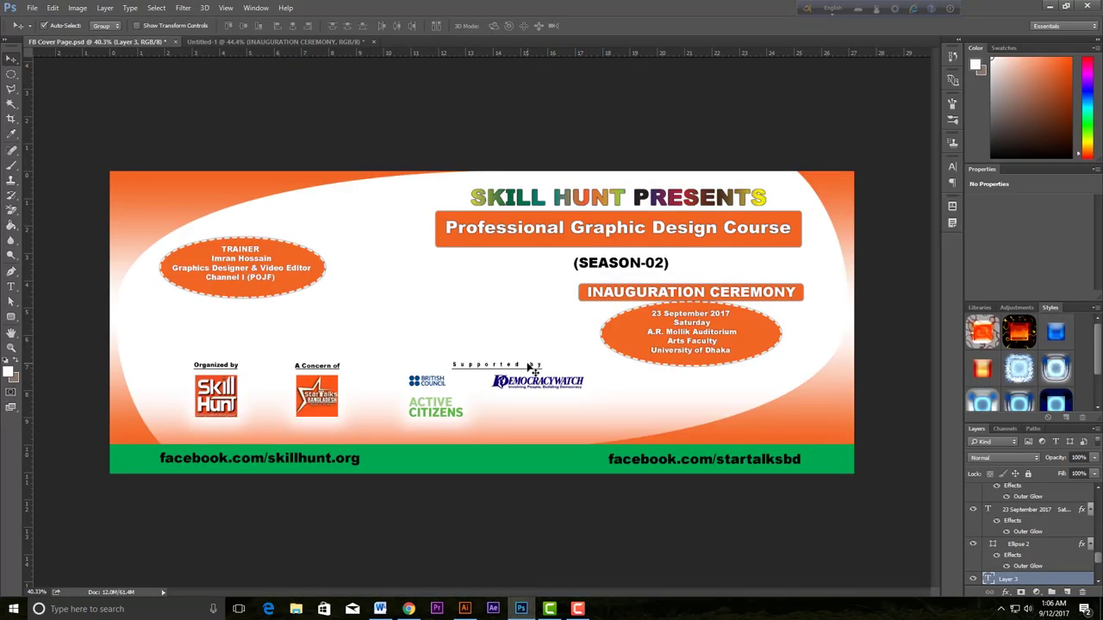
click(253, 42)
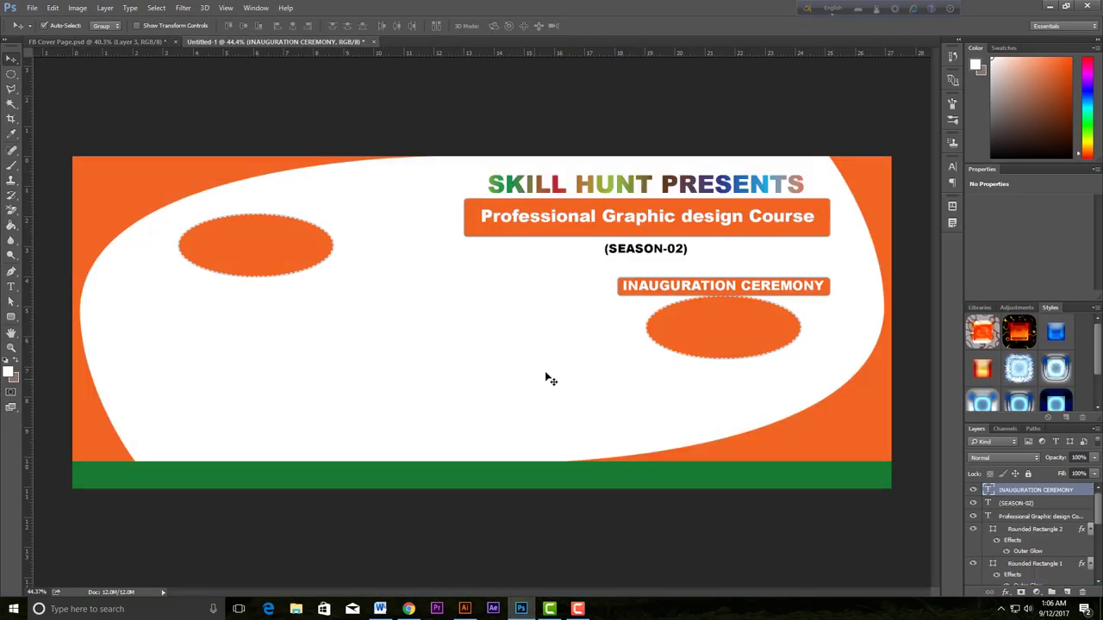
scroll(645, 362, up, 1)
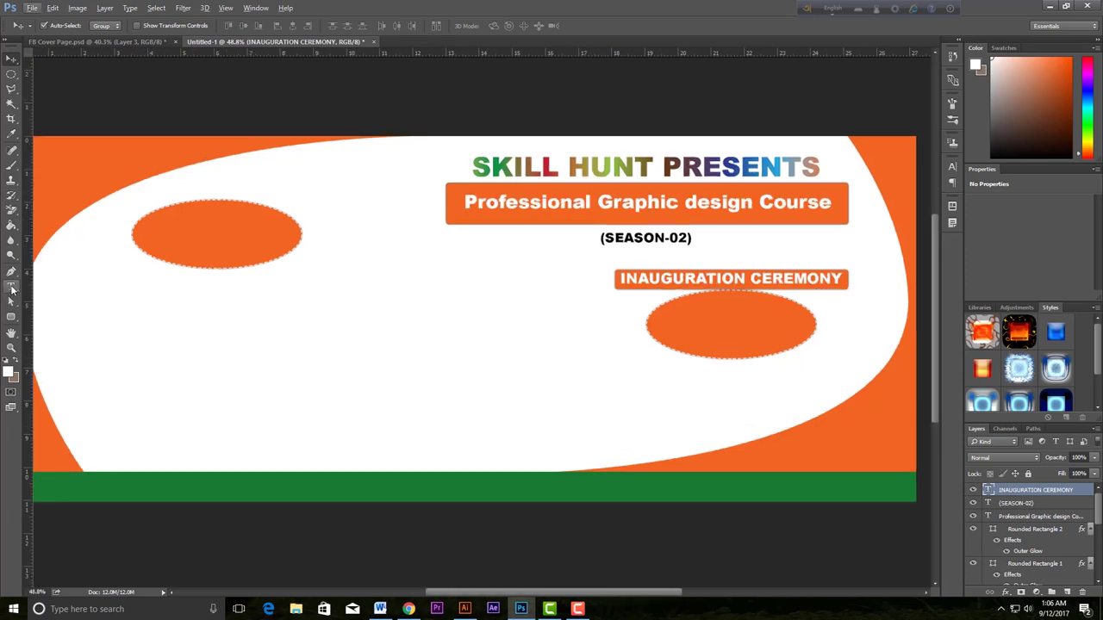
Step: Paste the date and venue as a text layer near the right ellipse, coloured dark red
click(12, 286)
click(661, 319)
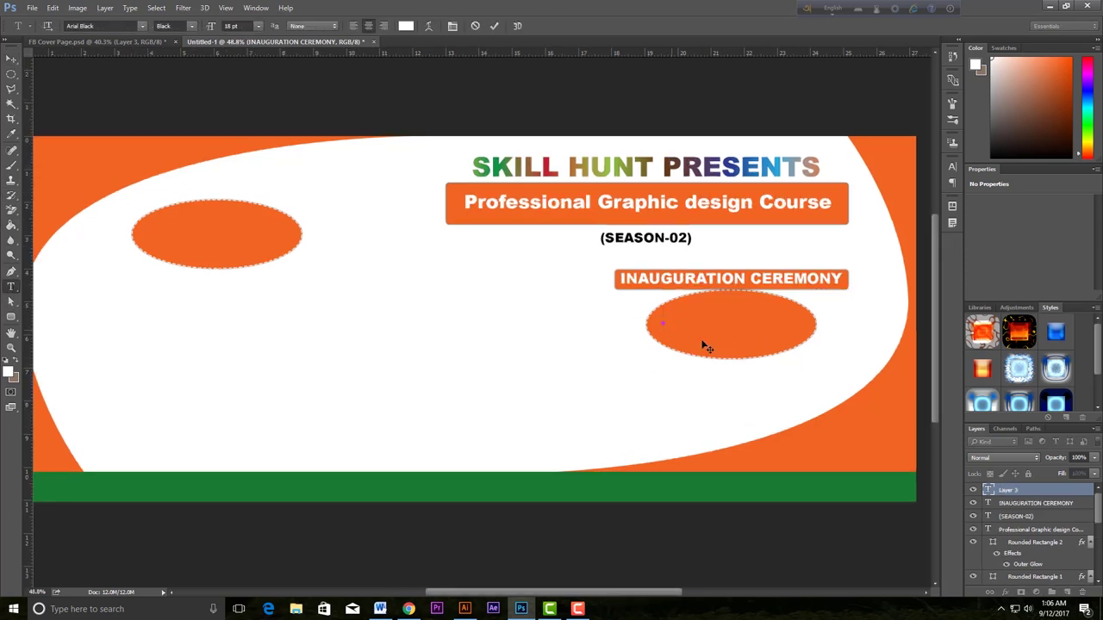
key(ctrl+v)
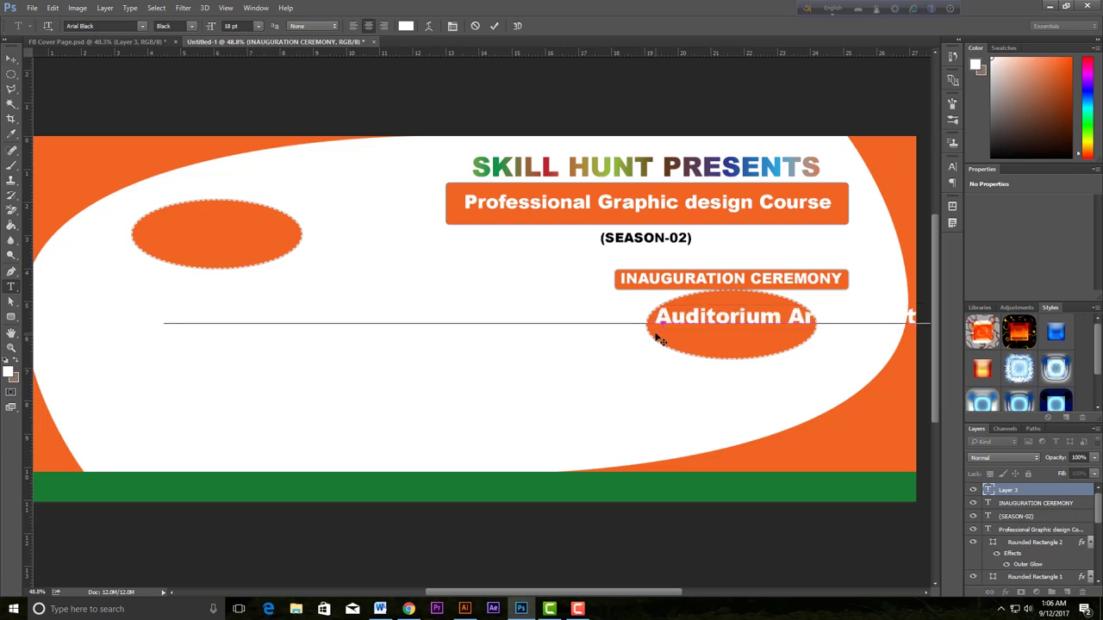
key(ctrl)
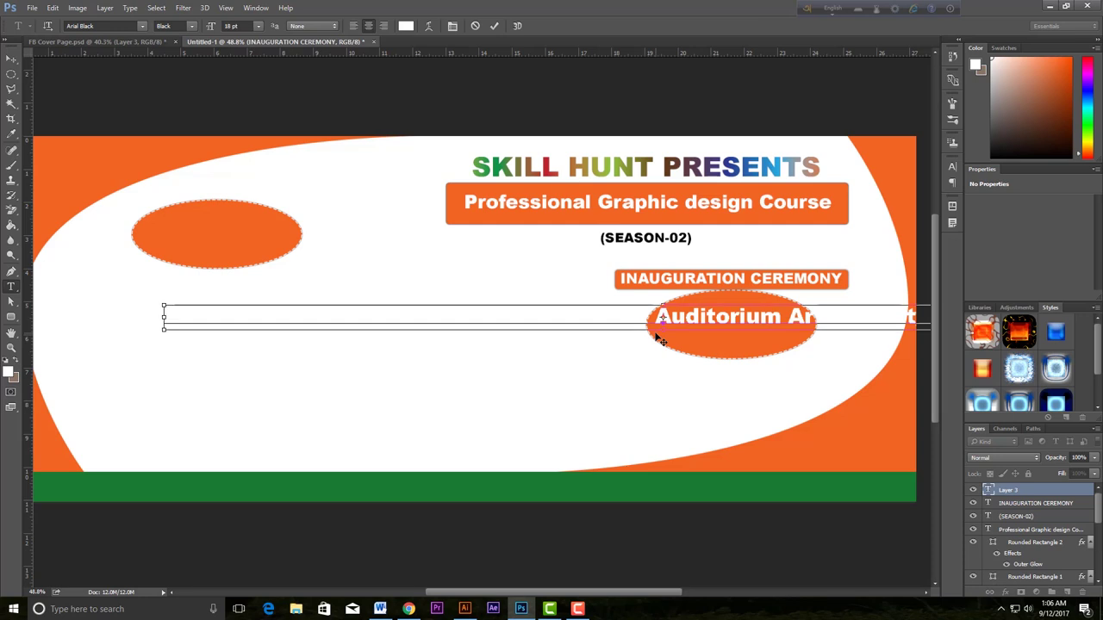
drag(670, 316, 700, 316)
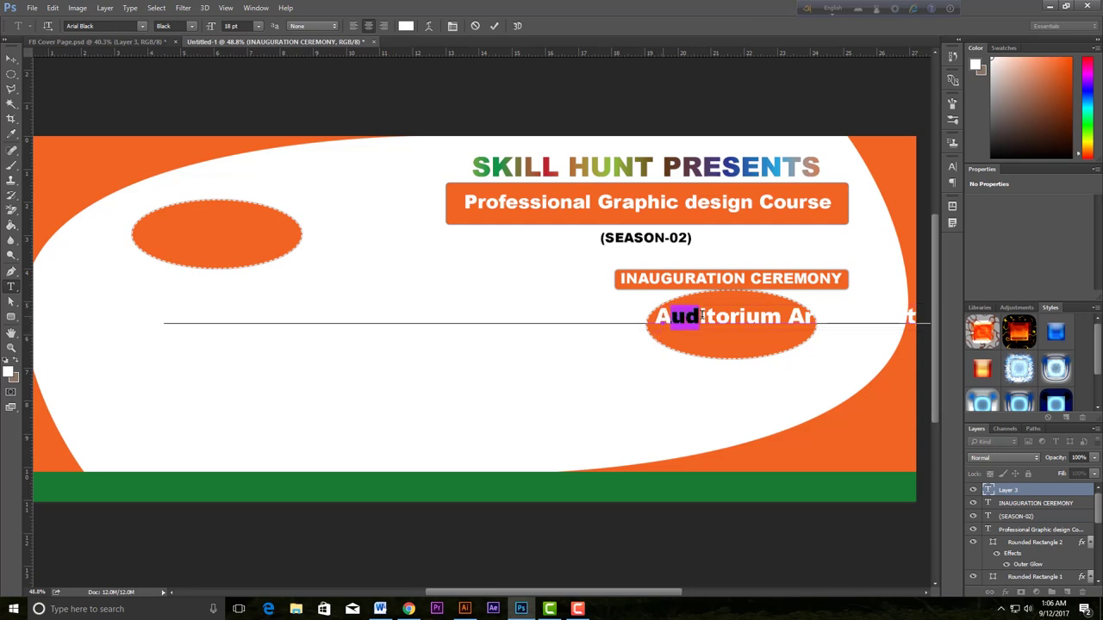
key(ctrl+a)
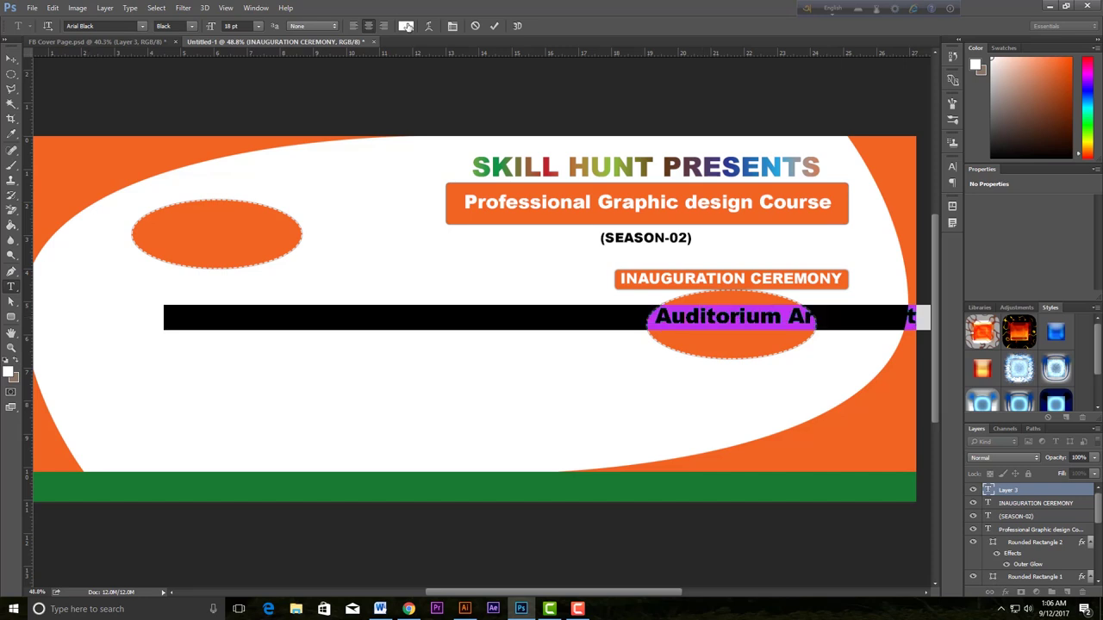
click(406, 26)
click(694, 233)
click(909, 152)
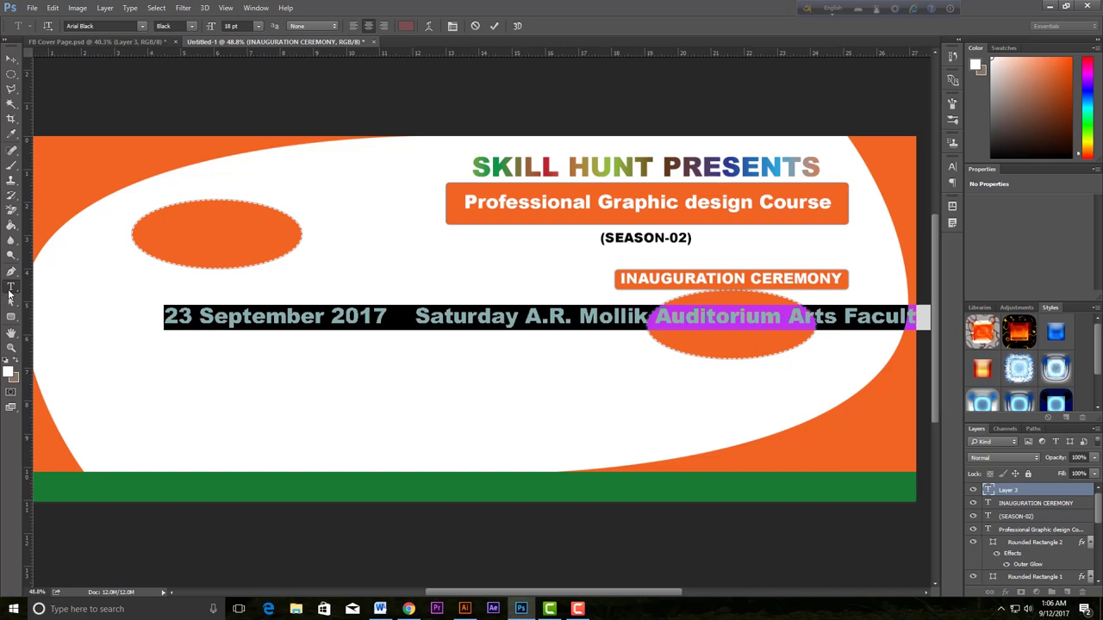
Step: Break the pasted text into five lines at Saturday, A.R., Arts Faculty and University of Dhaka
click(452, 310)
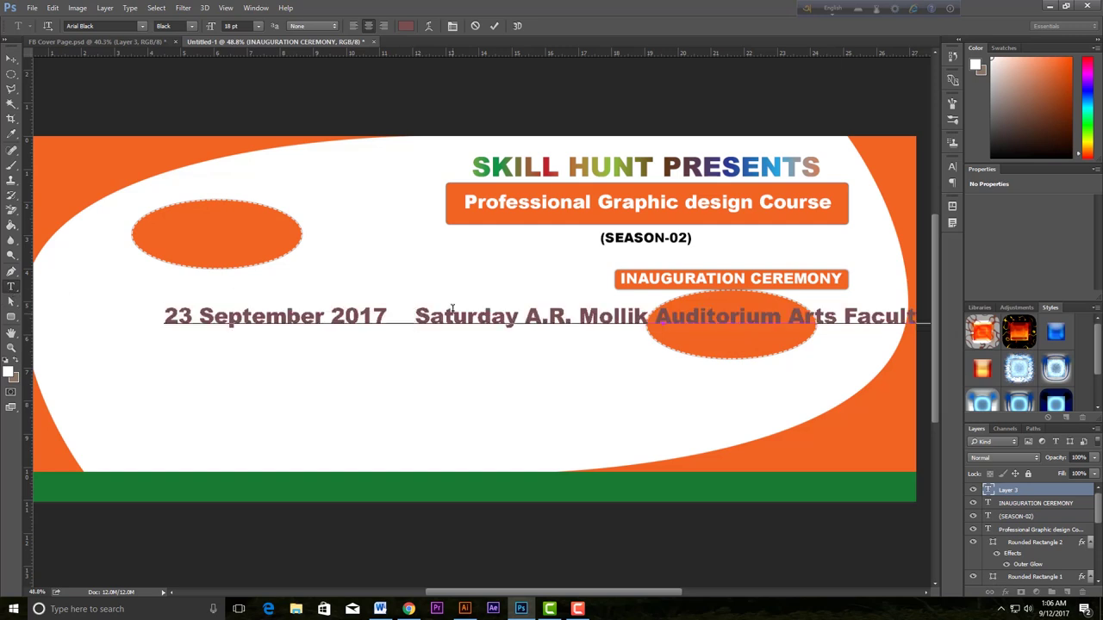
key(BackSpace)
key(BackSpace)
key(BackSpace)
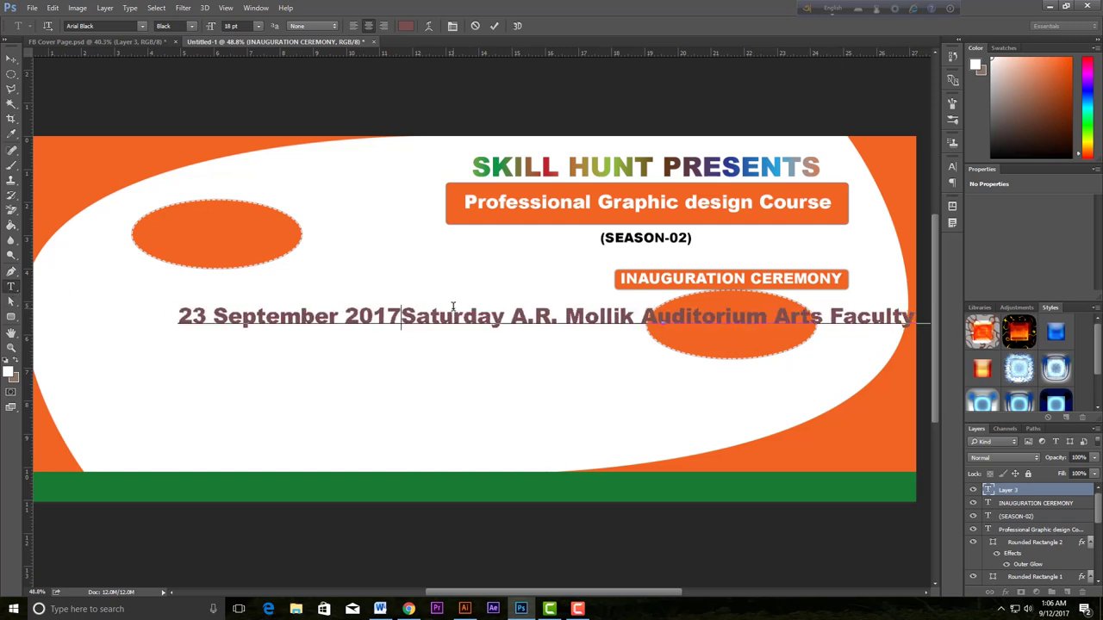
key(Return)
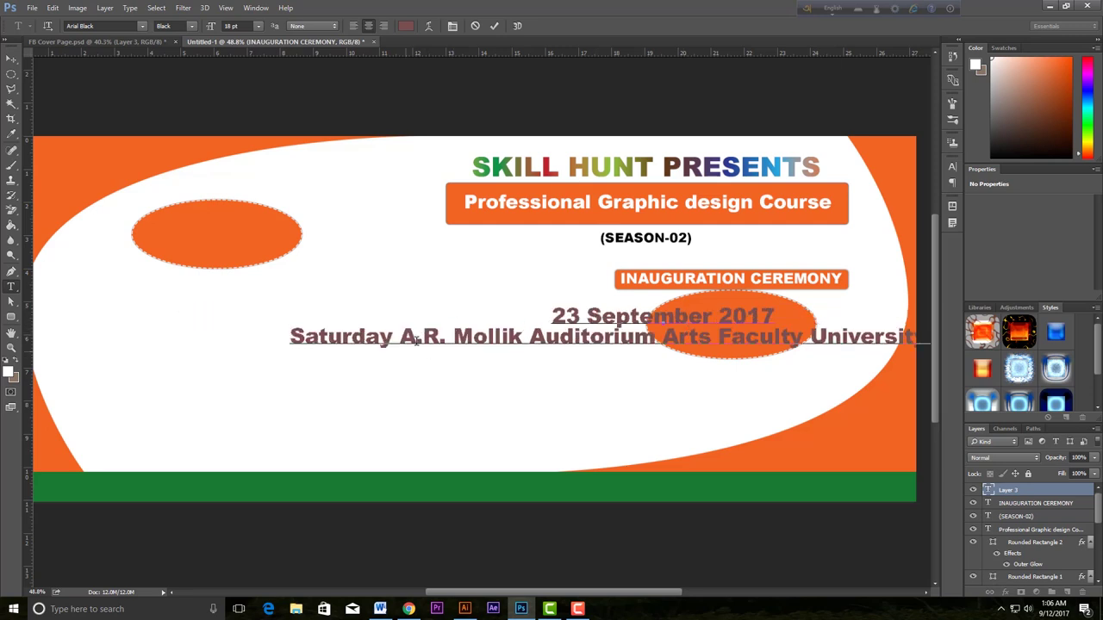
click(401, 338)
key(BackSpace)
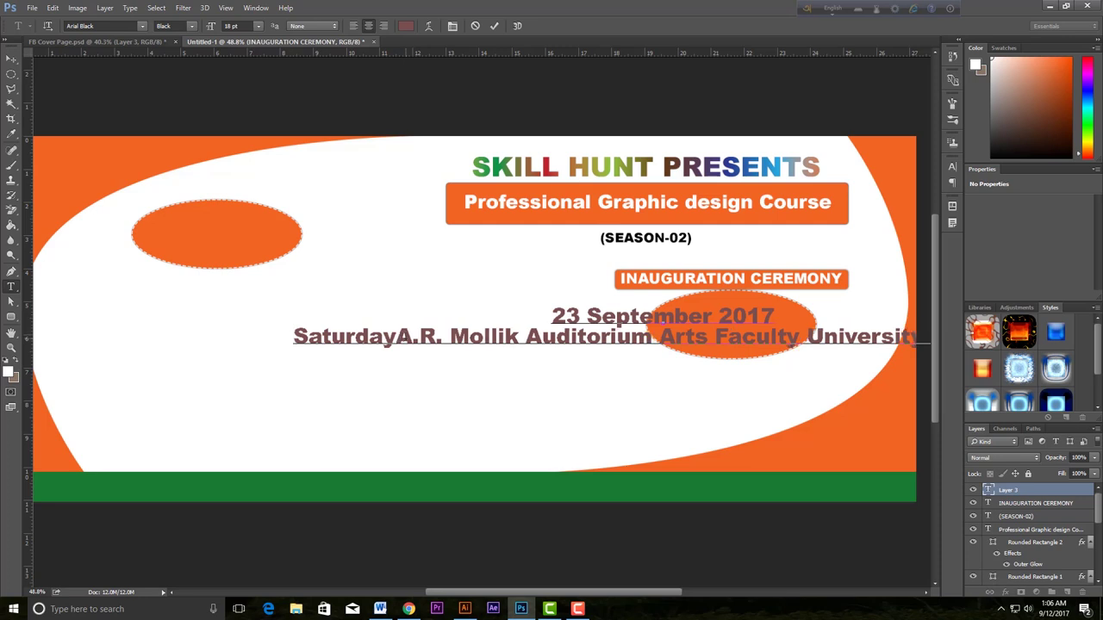
key(Return)
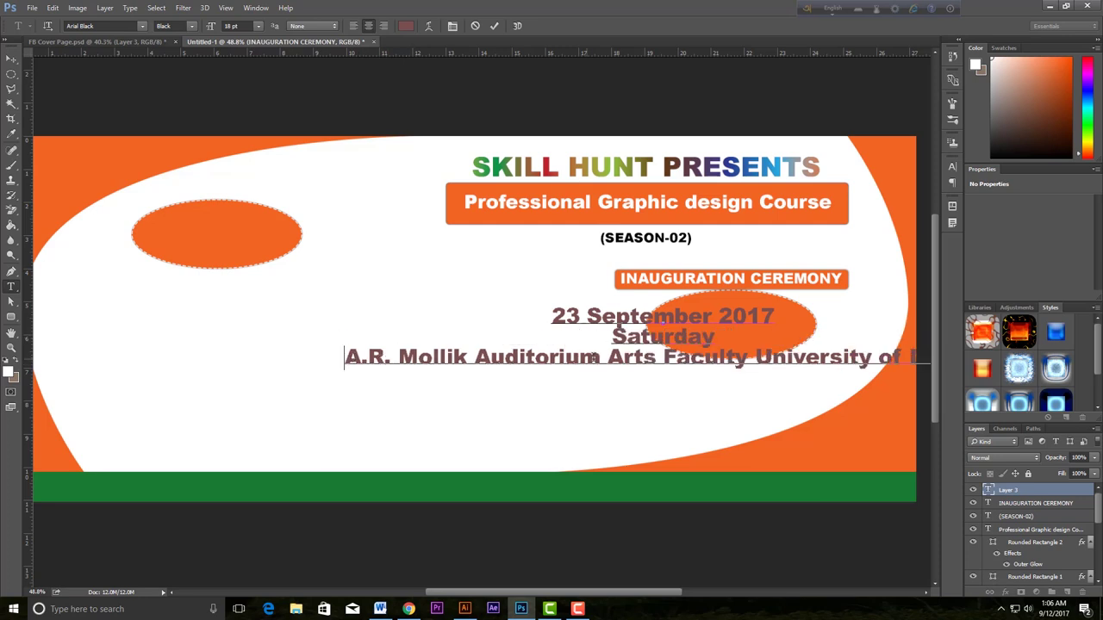
click(608, 357)
key(BackSpace)
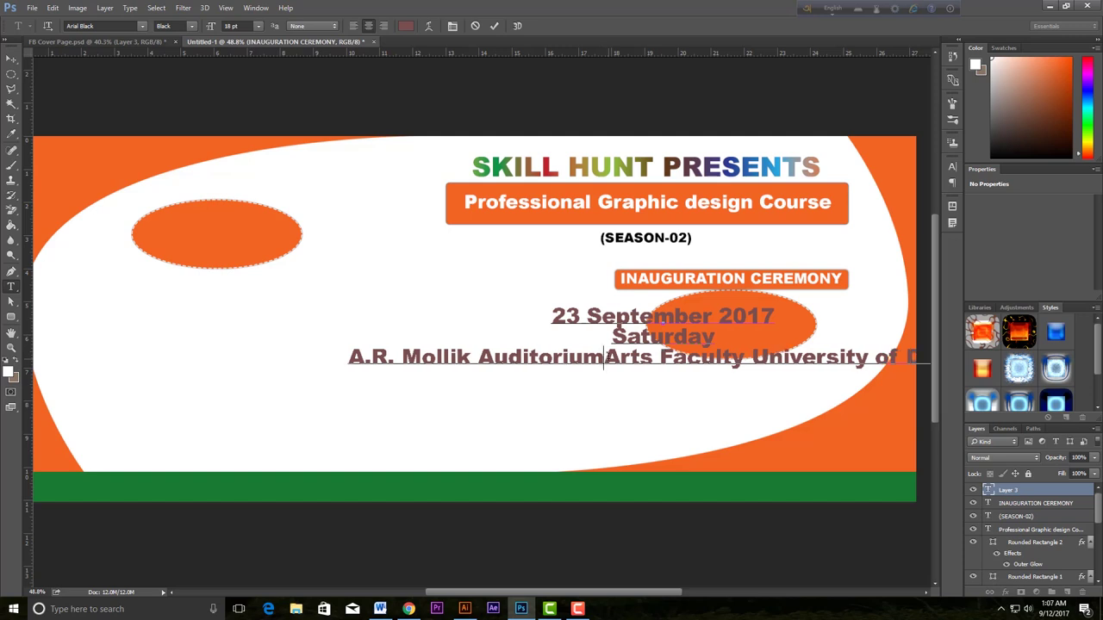
key(Return)
click(623, 377)
key(BackSpace)
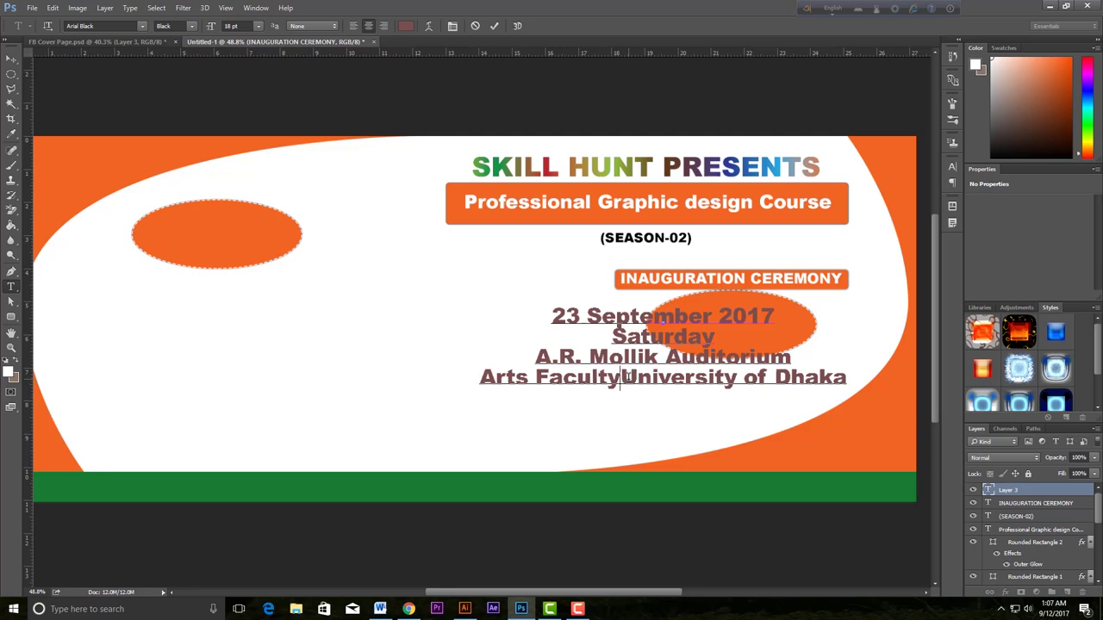
key(Return)
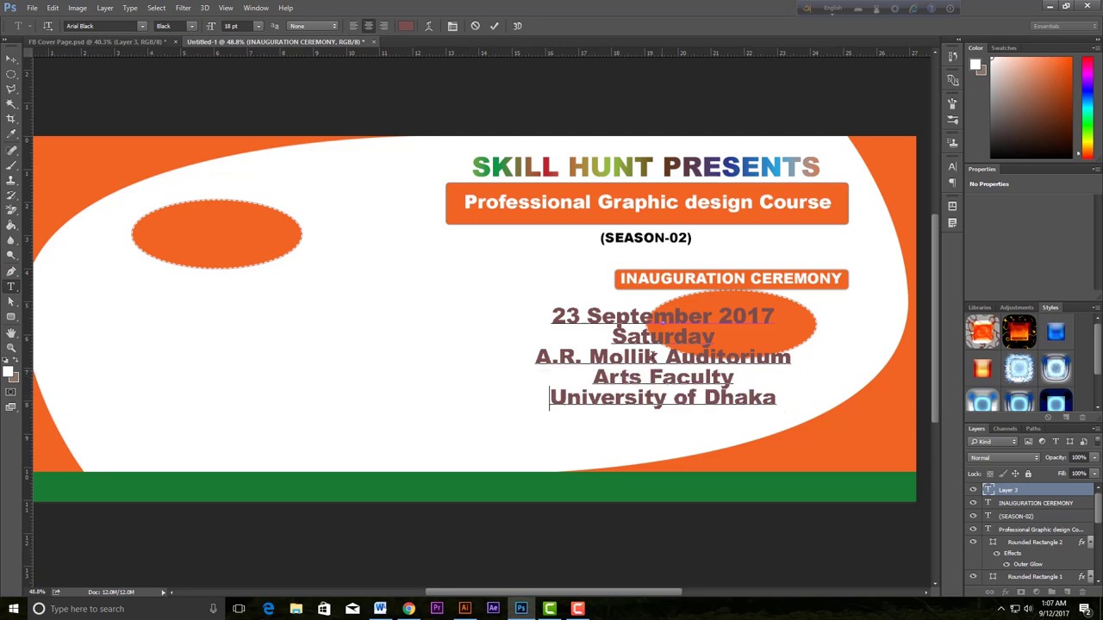
drag(552, 315, 775, 418)
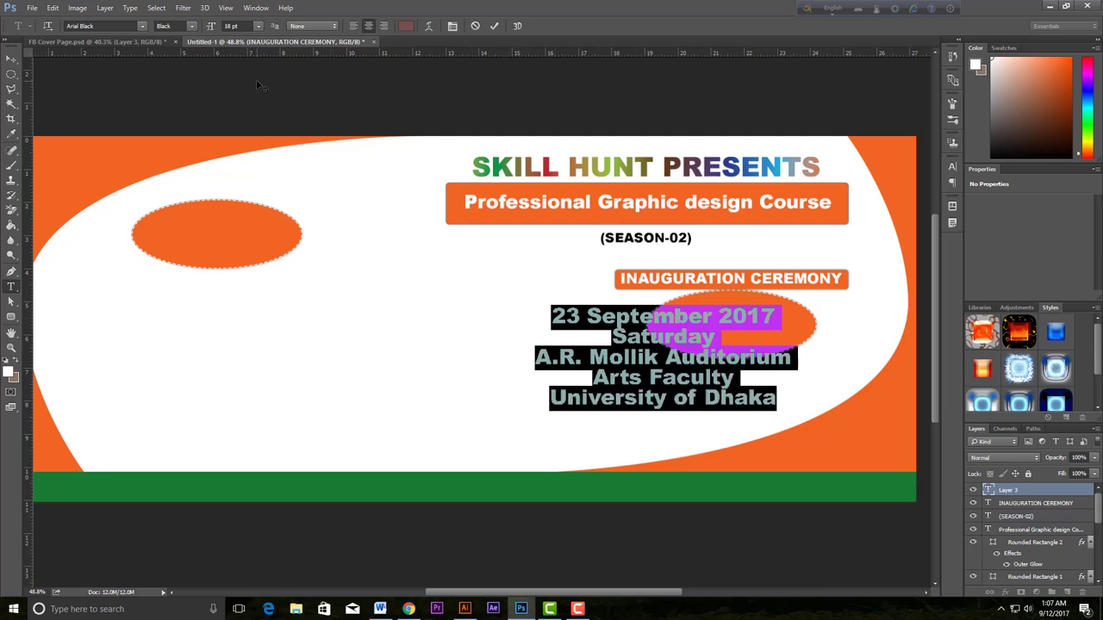
Step: Keep the date and venue text centred, then scale it down onto the lower orange ellipse
click(353, 26)
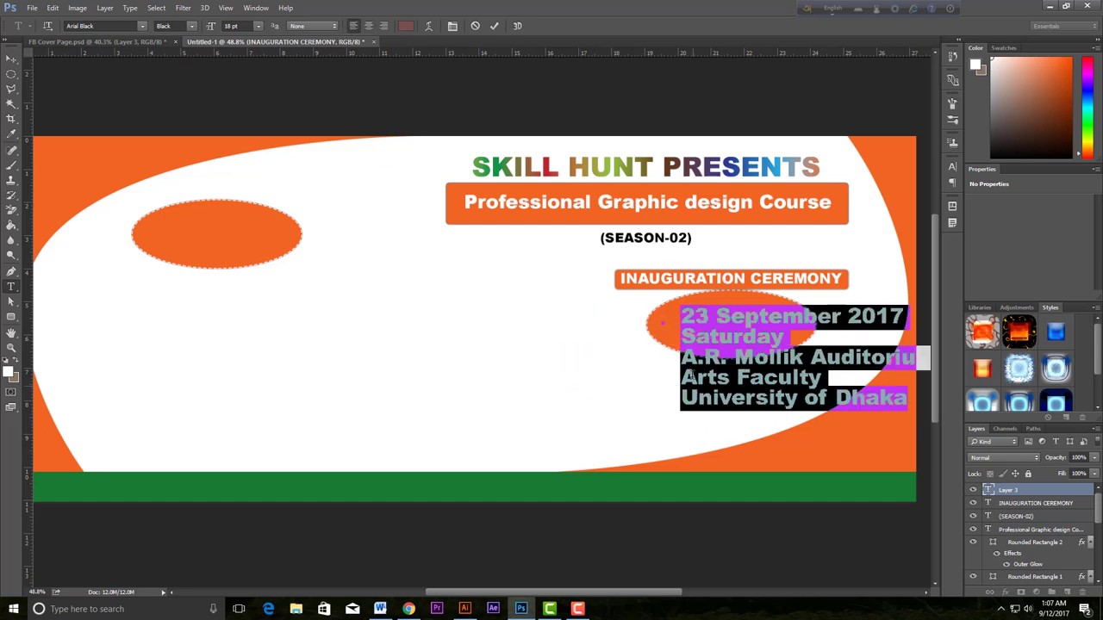
click(370, 27)
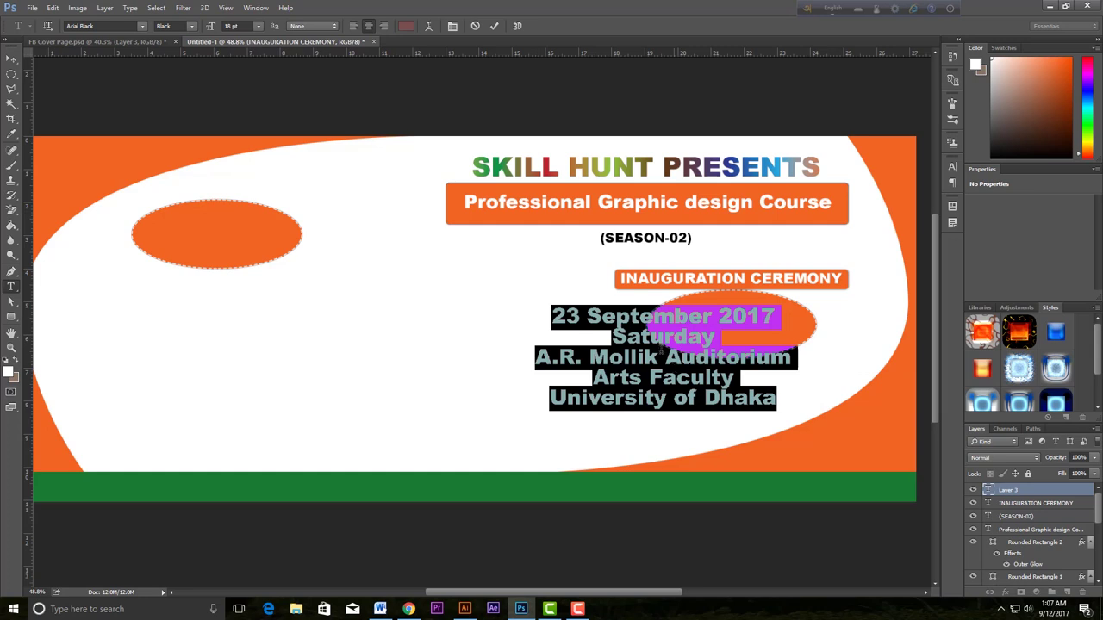
click(11, 57)
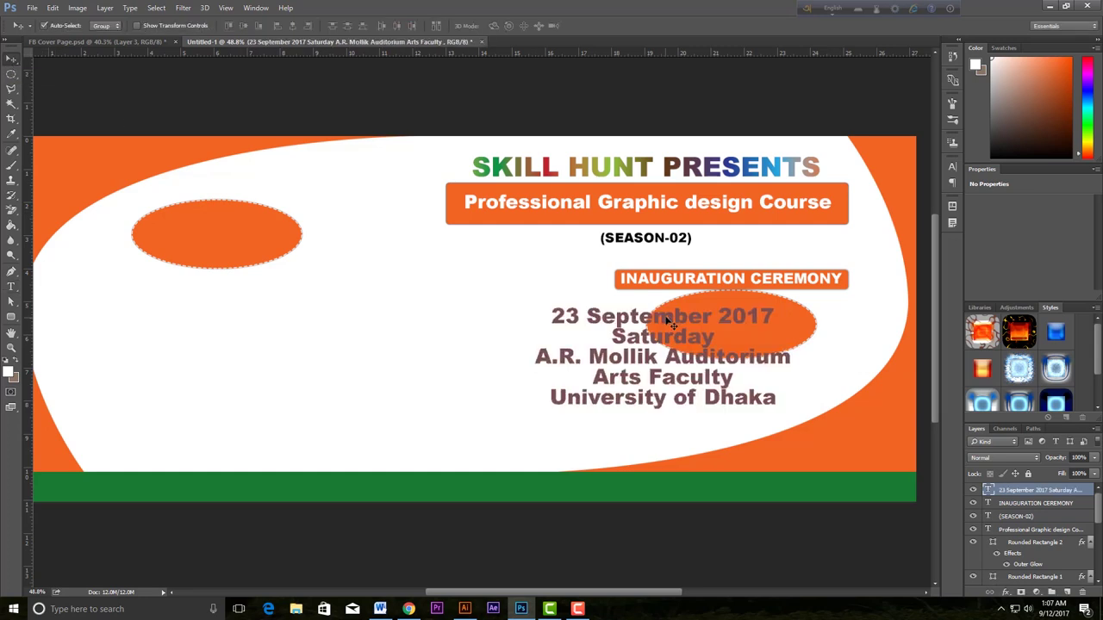
key(ctrl+t)
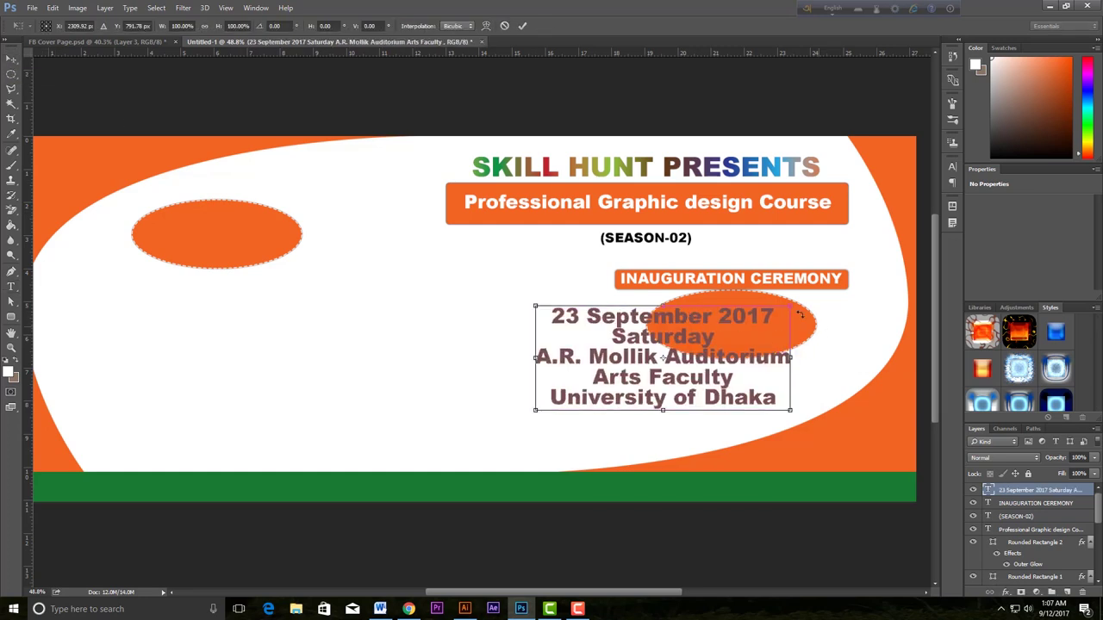
drag(791, 306, 681, 386)
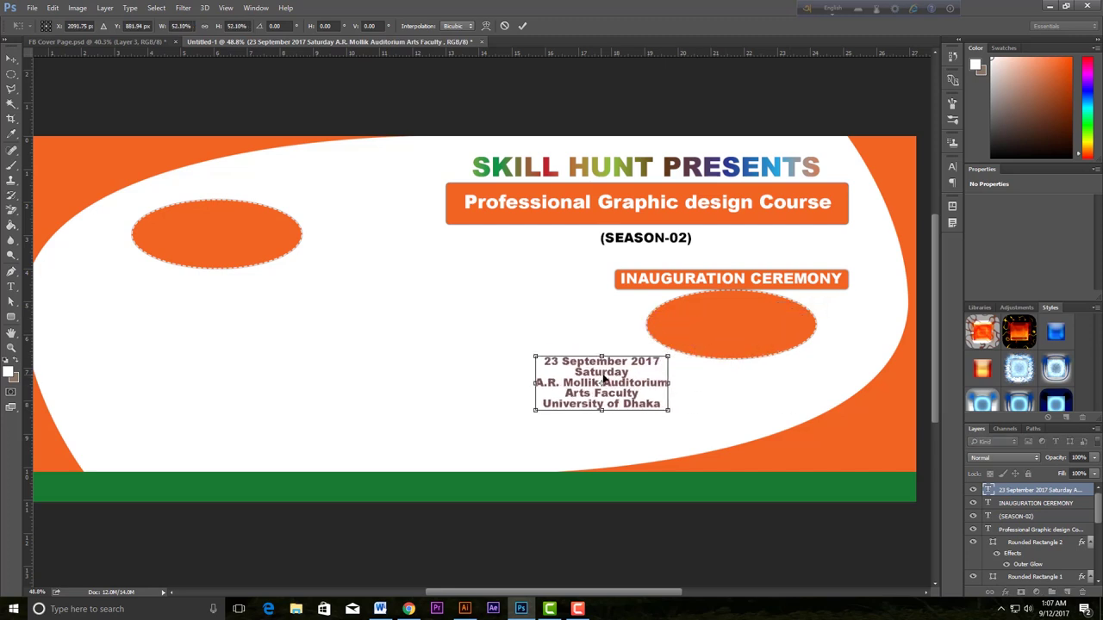
drag(604, 379, 731, 321)
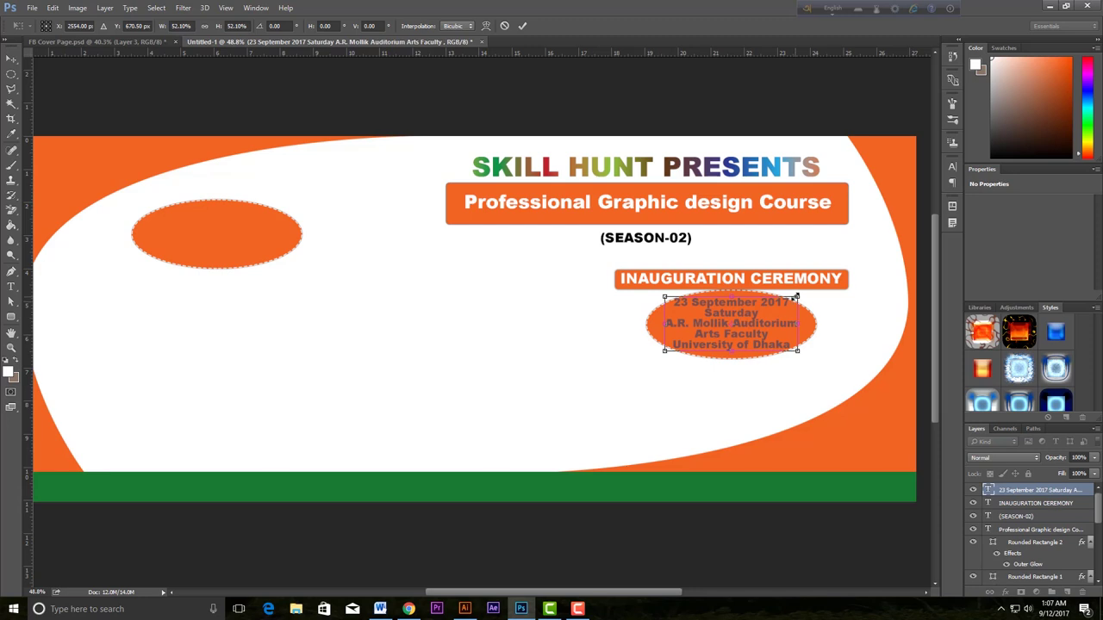
mouse_move(797, 297)
mouse_down()
mouse_move(759, 324)
mouse_move(774, 319)
mouse_up()
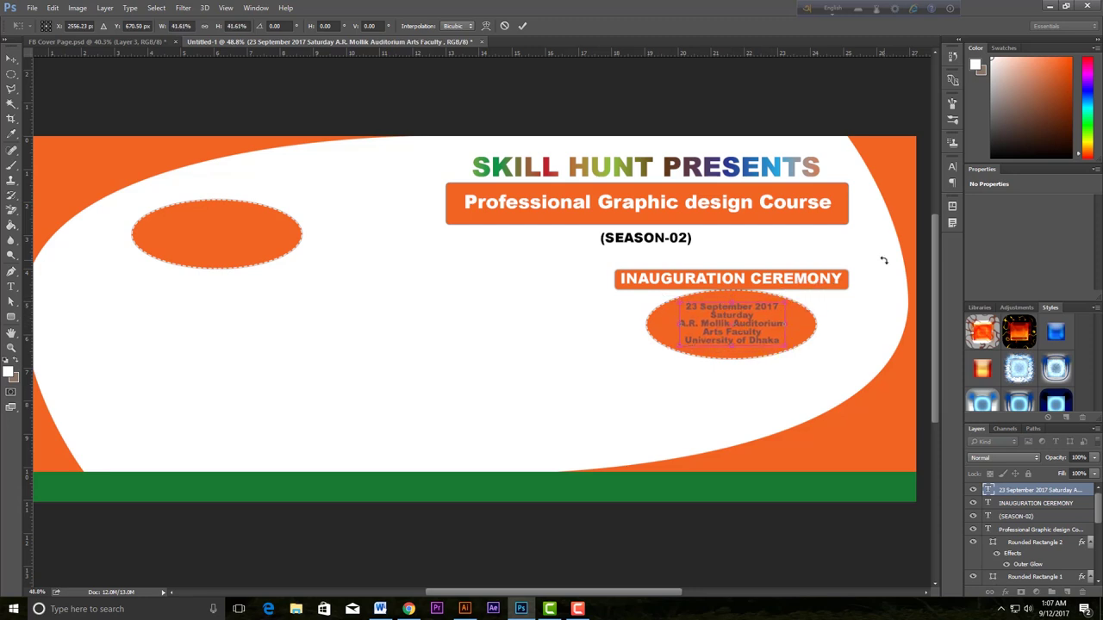
key(Return)
Step: Make the whole date and venue text white (#ffffff)
click(11, 287)
drag(725, 323, 746, 335)
key(ctrl+a)
click(406, 26)
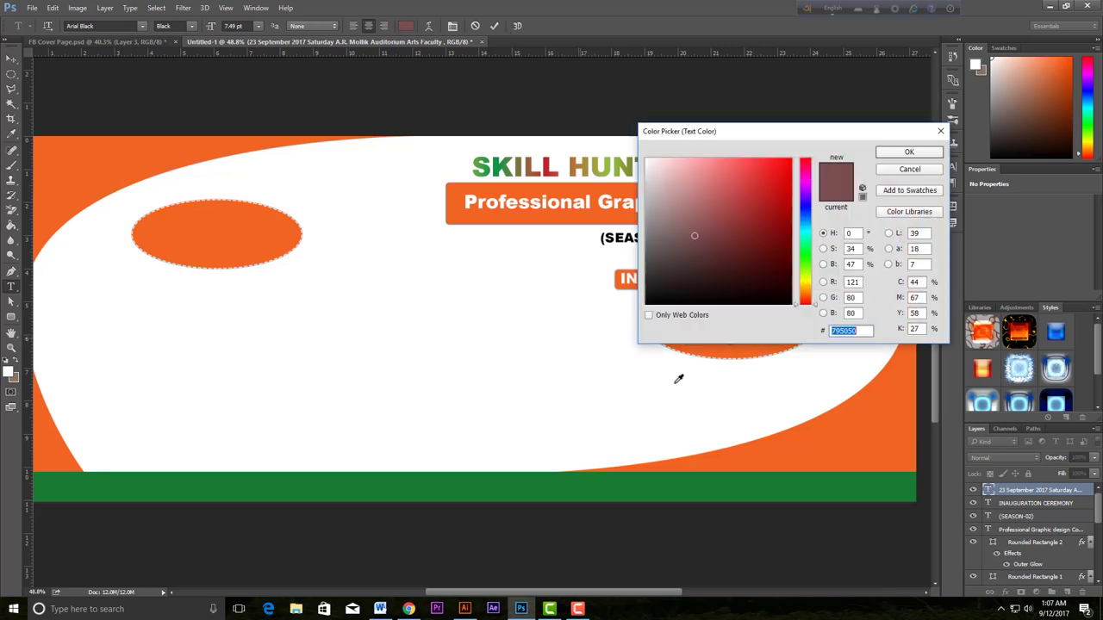
text(ffffff)
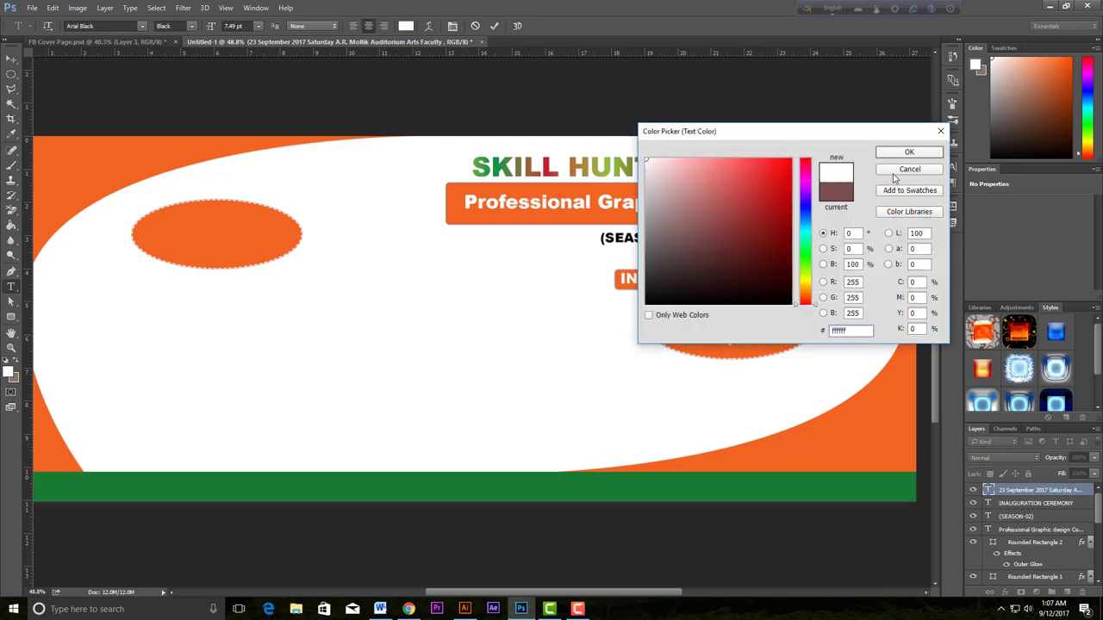
click(907, 152)
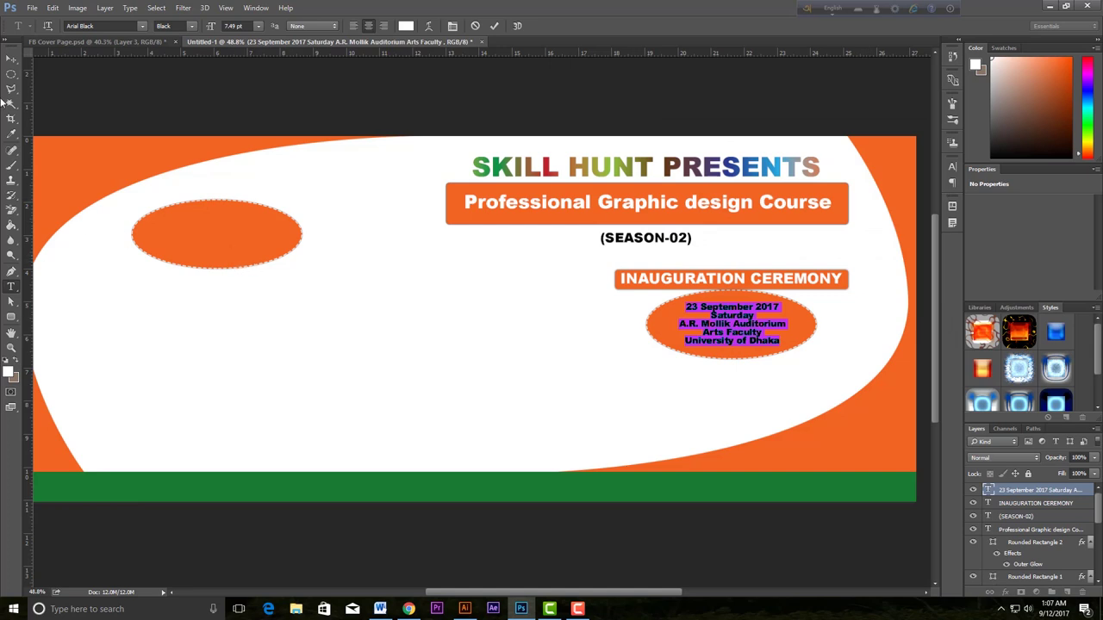
click(11, 59)
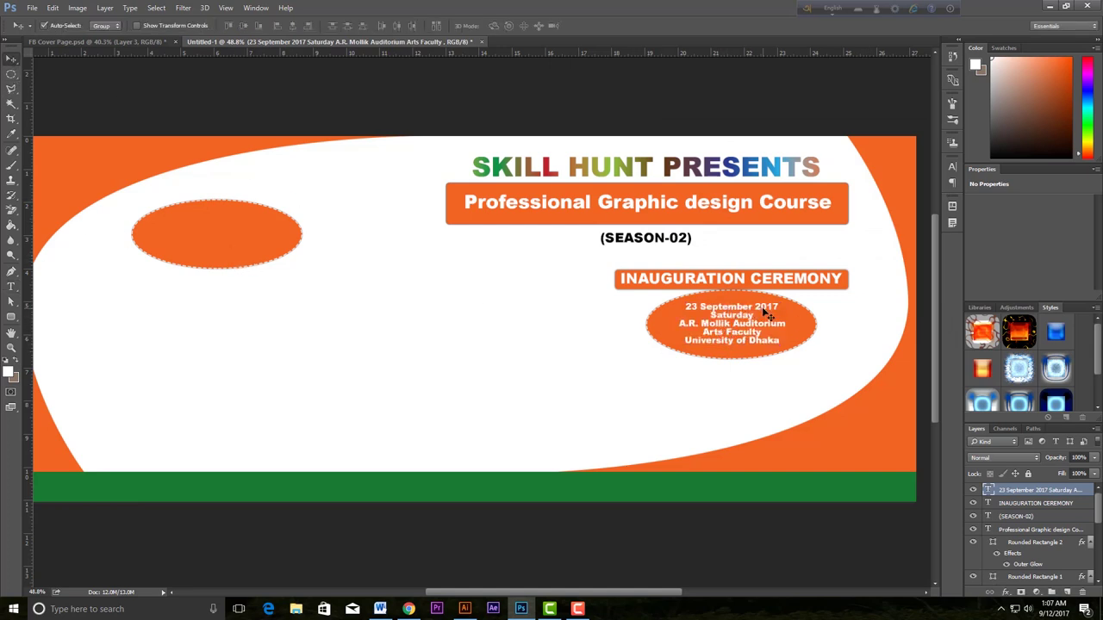
Step: Nudge the date text into place and switch to the finished FB Cover Page.psd design
key(Right)
key(Up)
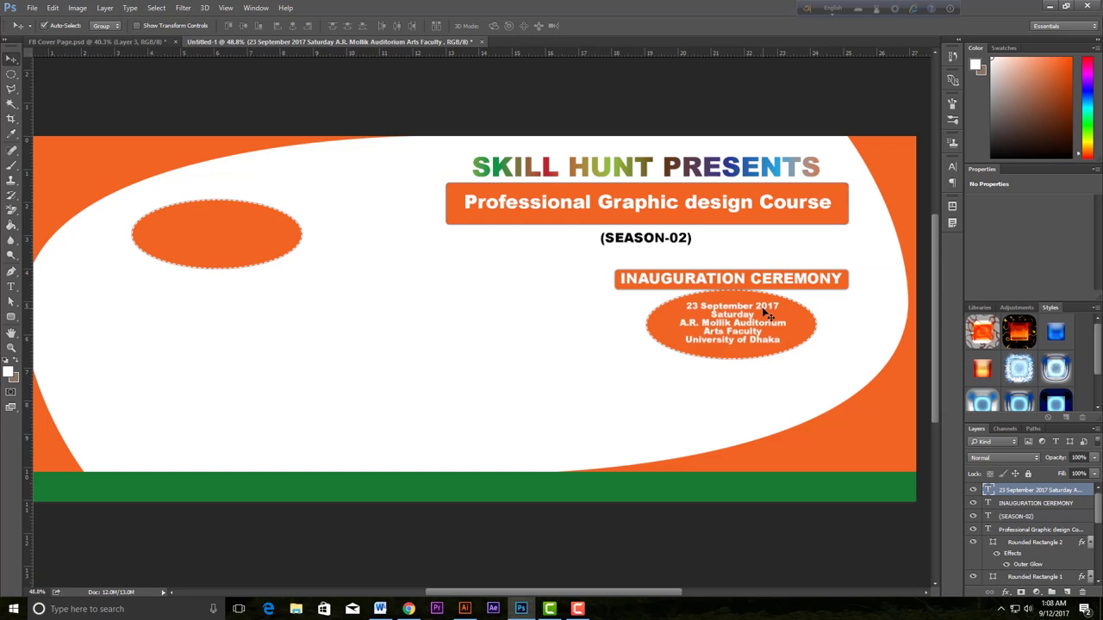
key(Left)
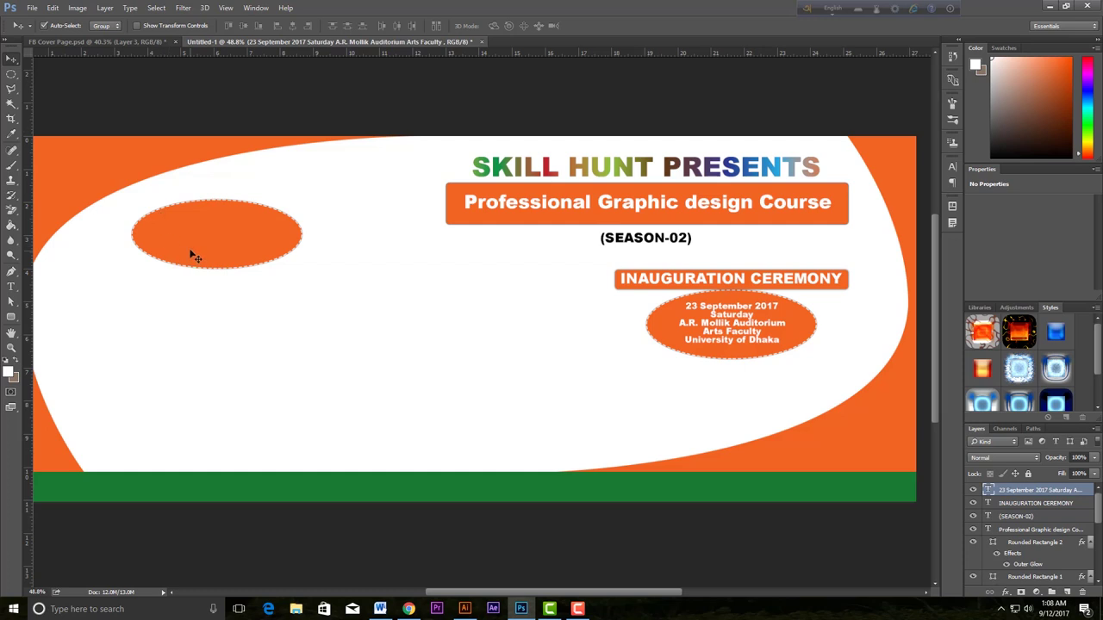
mouse_move(202, 275)
mouse_down()
mouse_move(277, 268)
mouse_move(270, 246)
mouse_up()
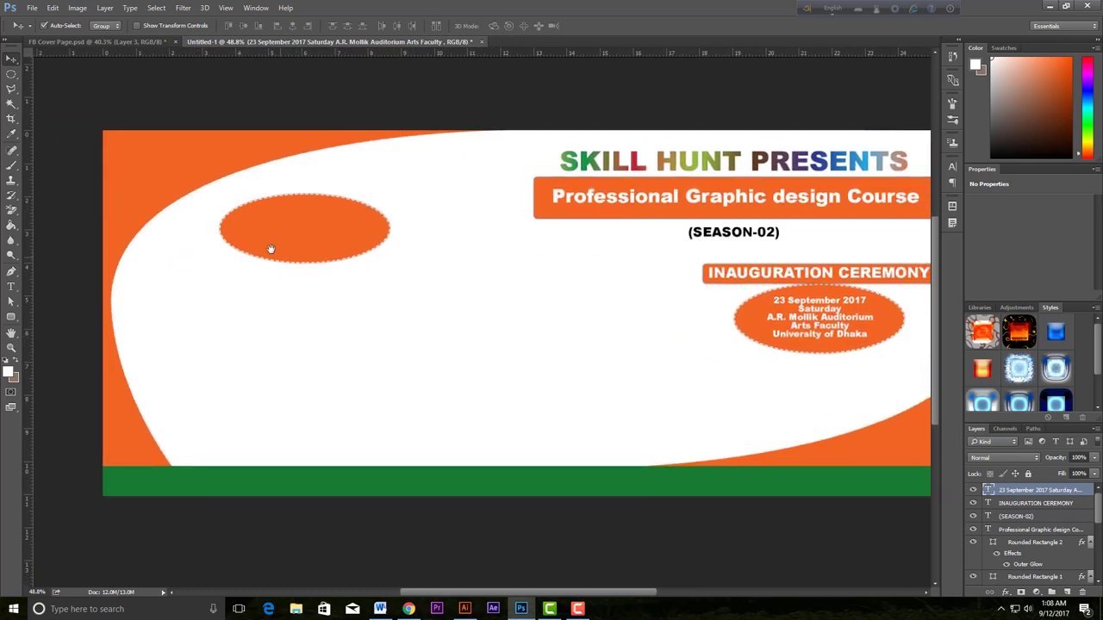
click(105, 41)
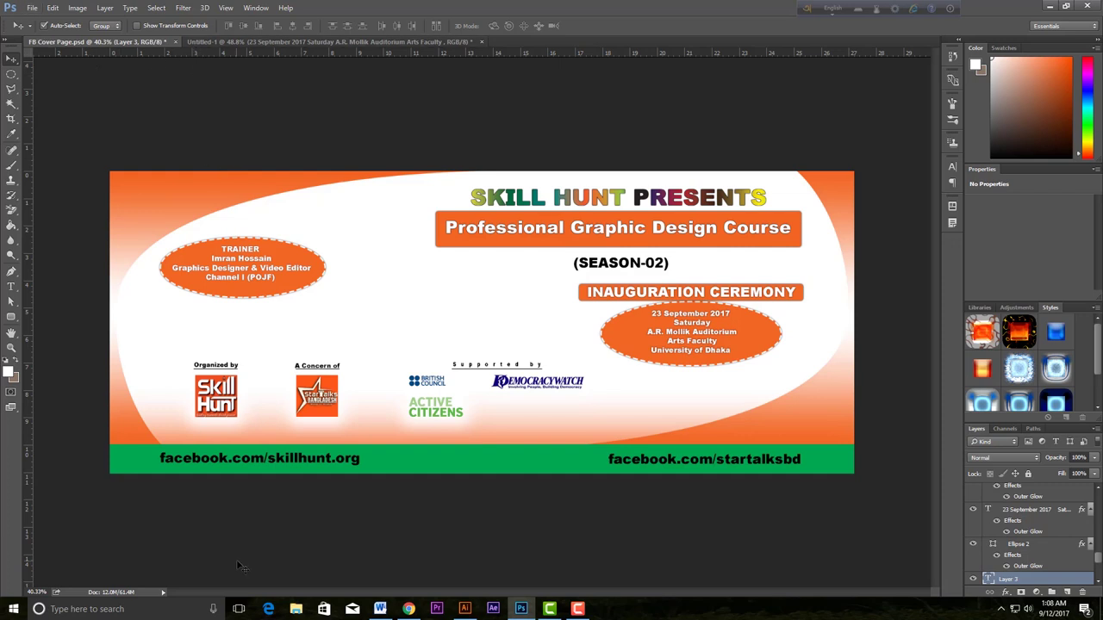
Step: Copy the Word notes' trainer lines from TRAINER through 3213pix, then return to Photoshop
click(380, 609)
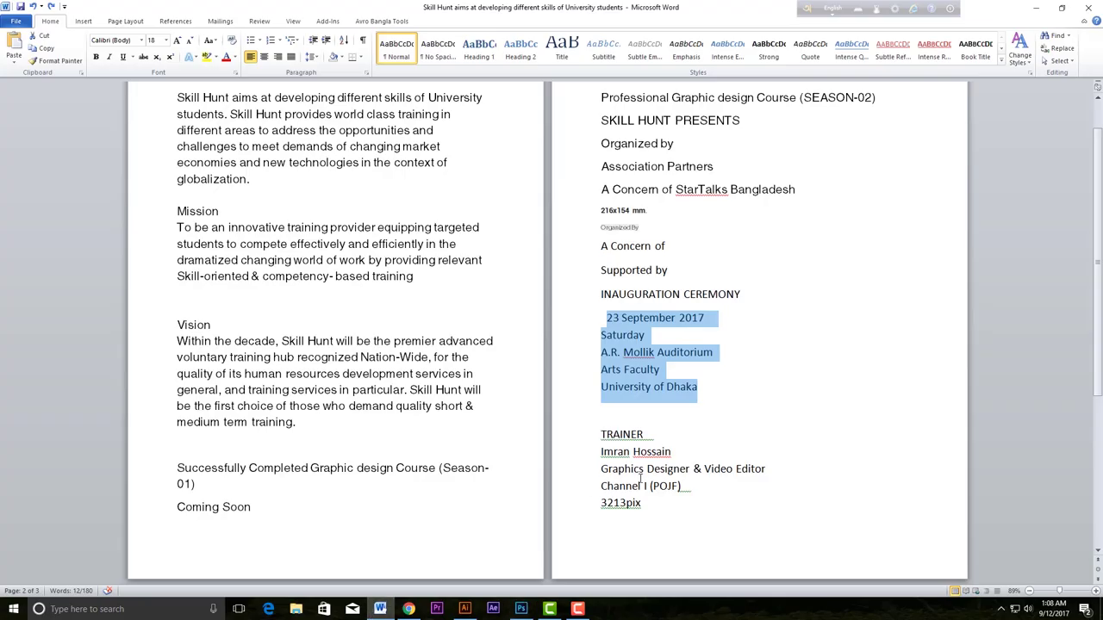
scroll(640, 478, down, 2)
mouse_move(601, 362)
mouse_down()
mouse_move(697, 437)
mouse_move(682, 414)
mouse_up()
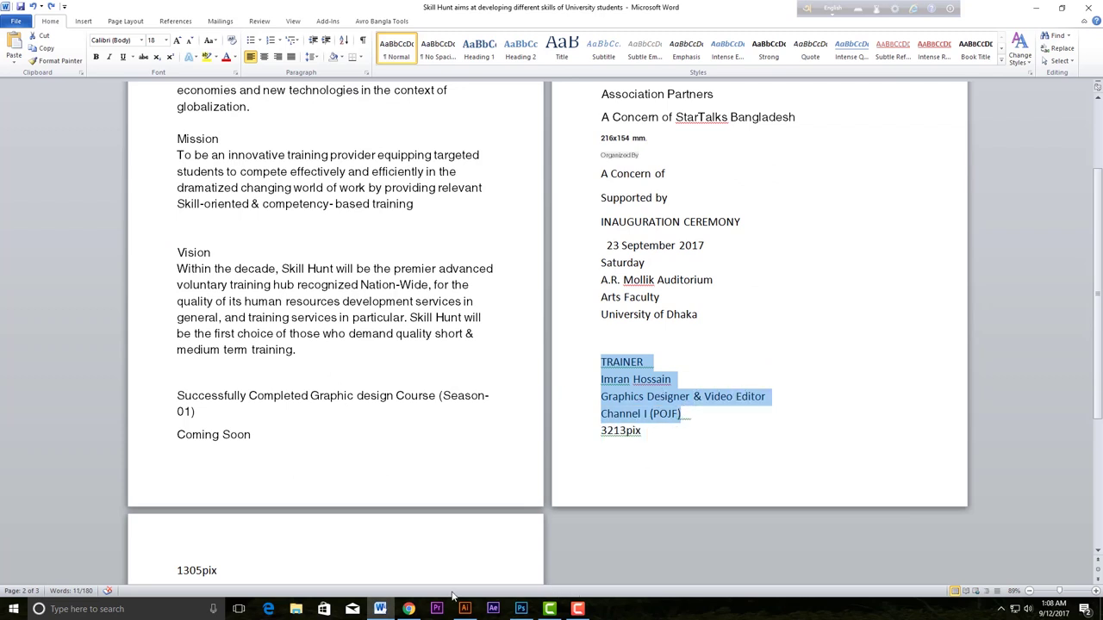
click(520, 609)
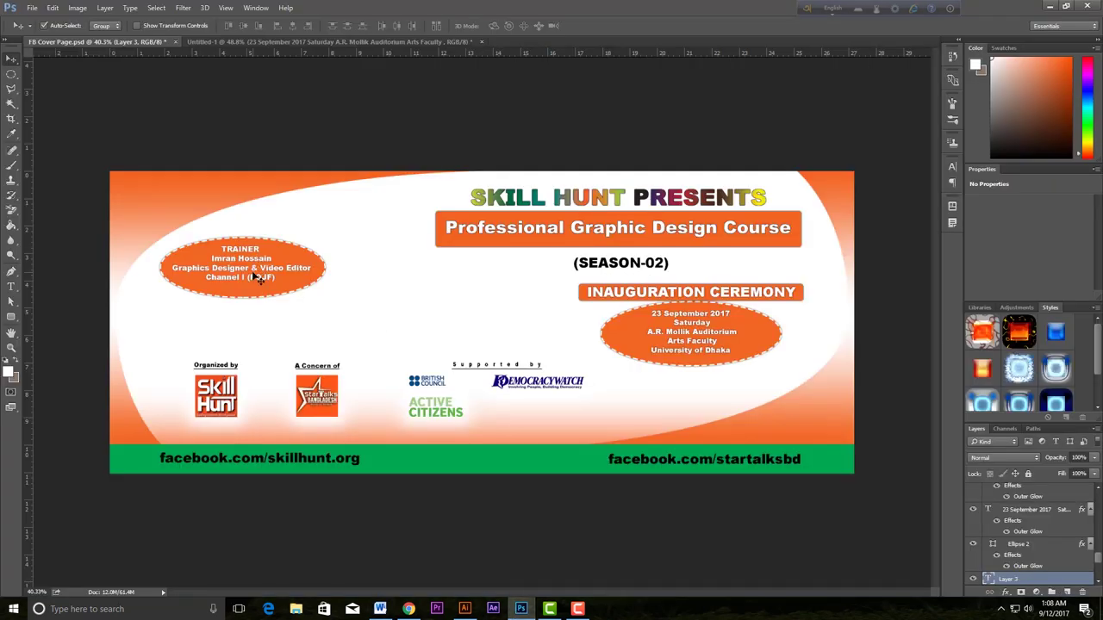
Step: Paste the copied trainer details as new text on the Untitled-1 banner
click(259, 40)
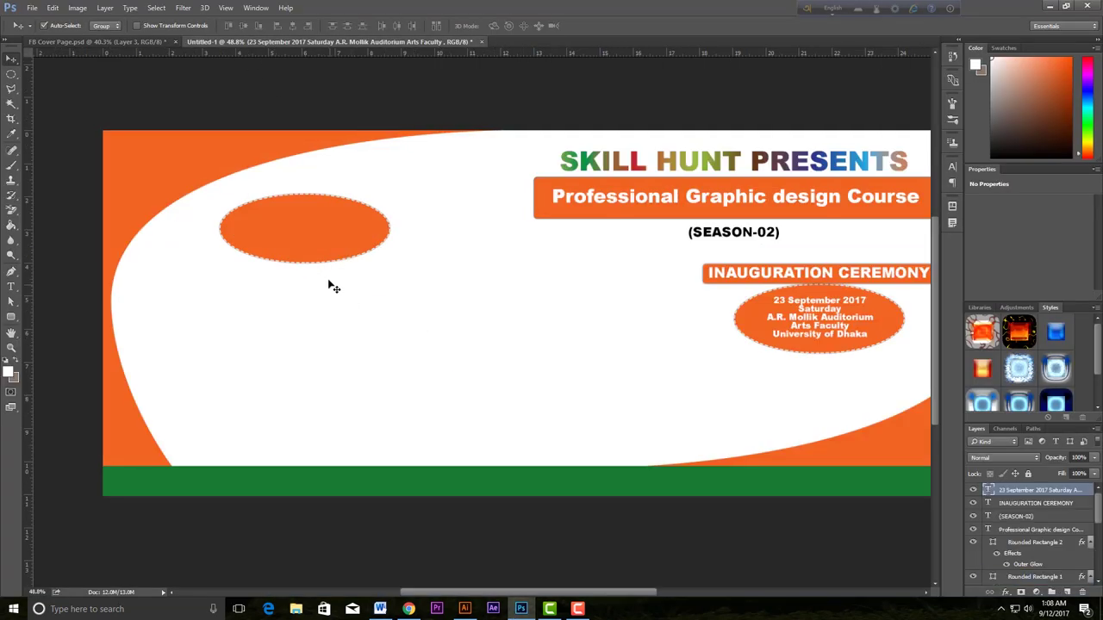
click(12, 287)
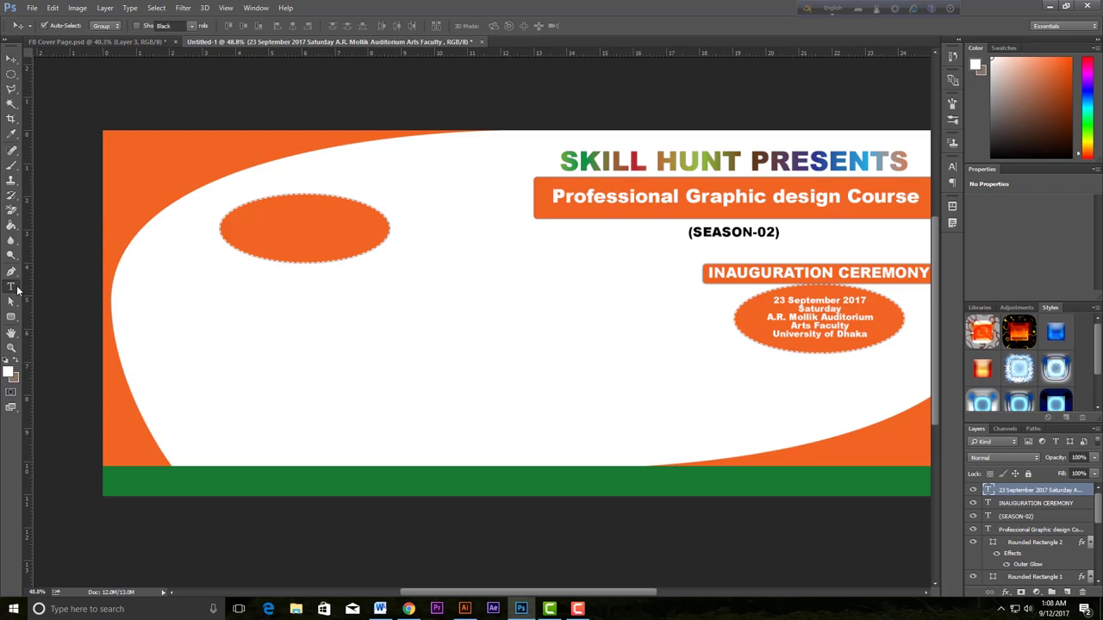
click(274, 226)
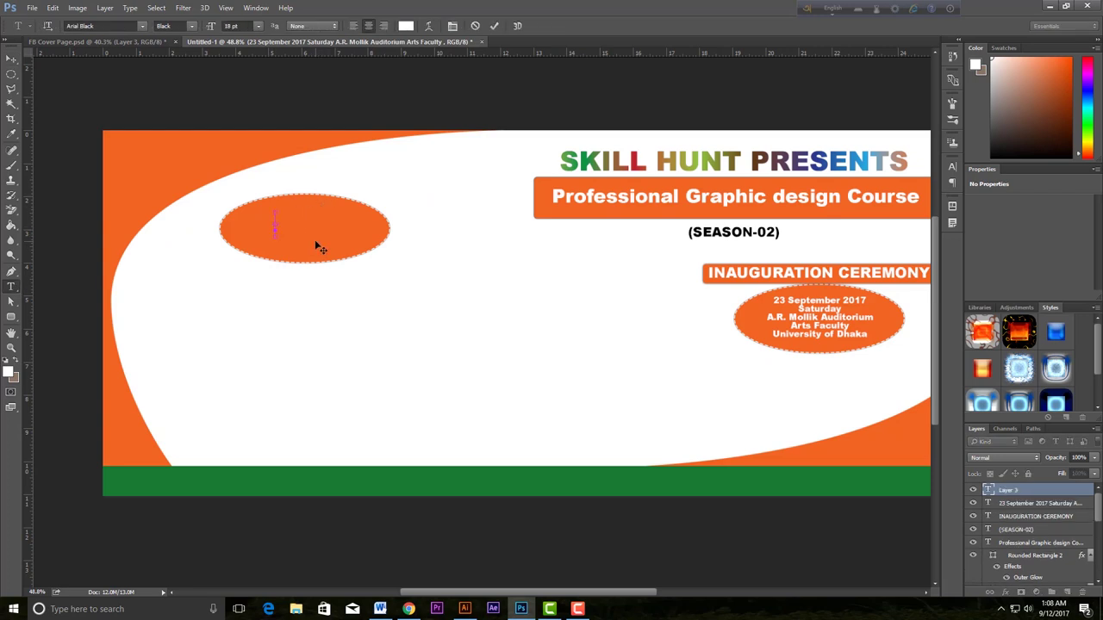
key(ctrl+v)
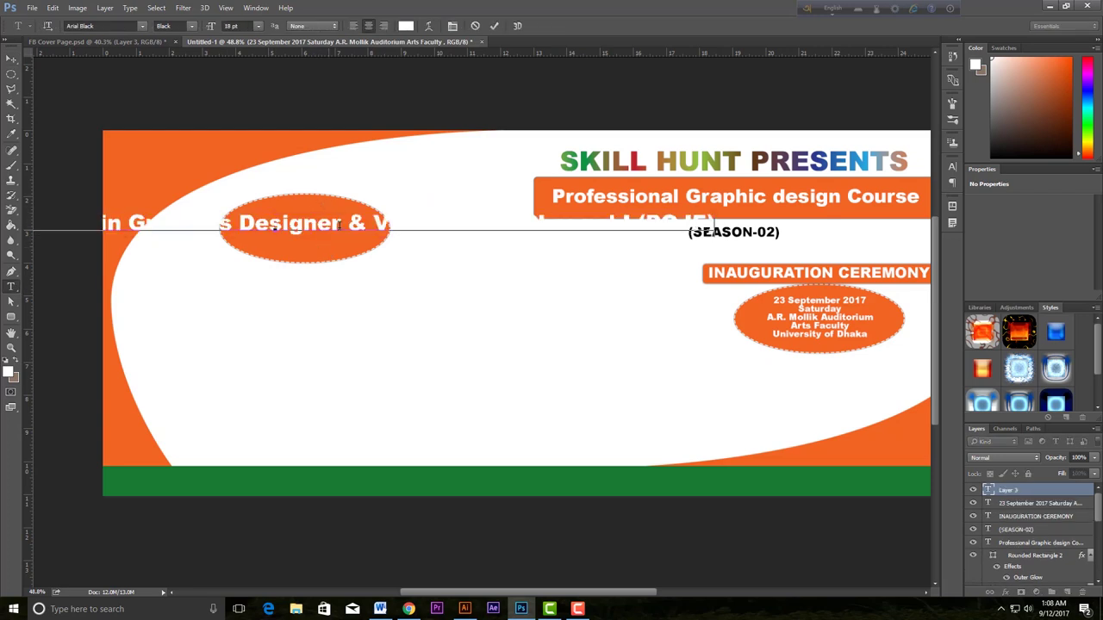
Step: Colour the pasted trainer text dark red
drag(250, 223, 348, 226)
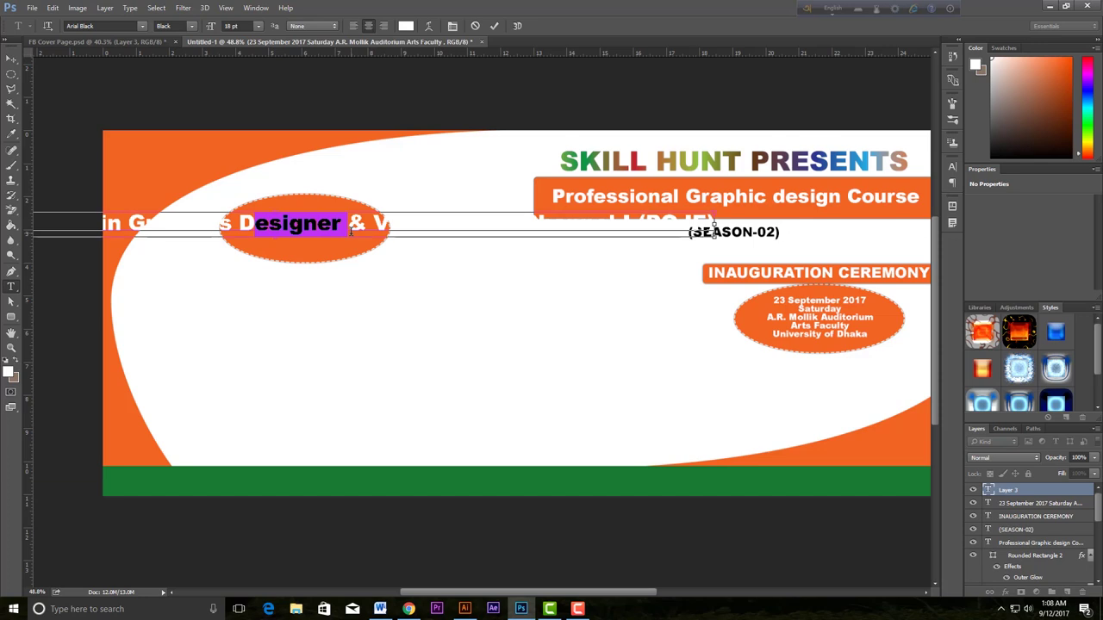
triple_click(350, 231)
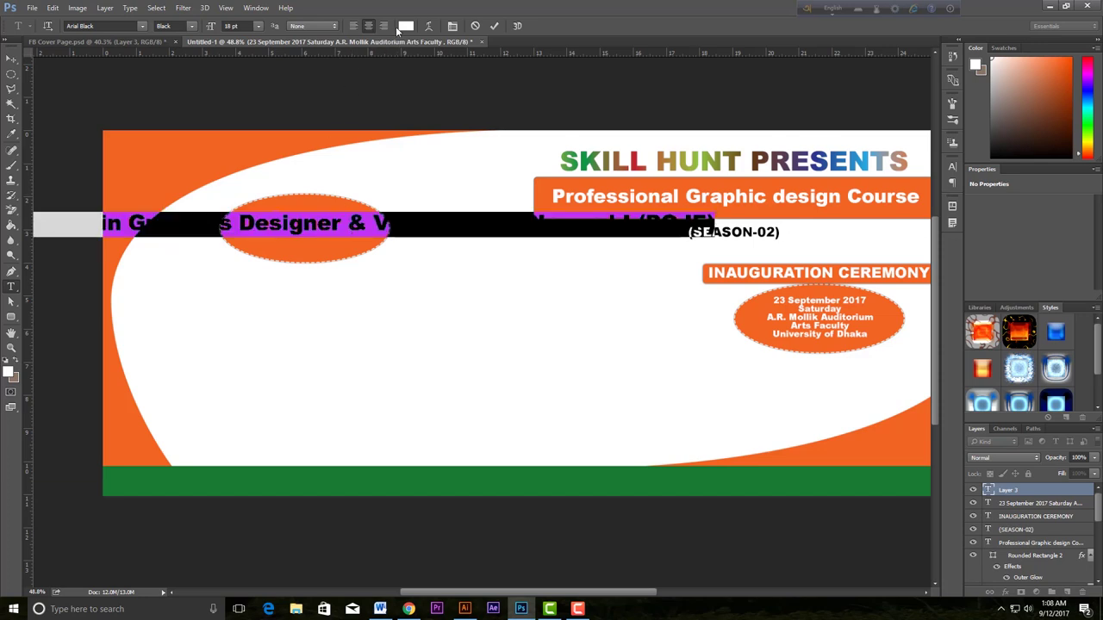
click(403, 26)
click(708, 234)
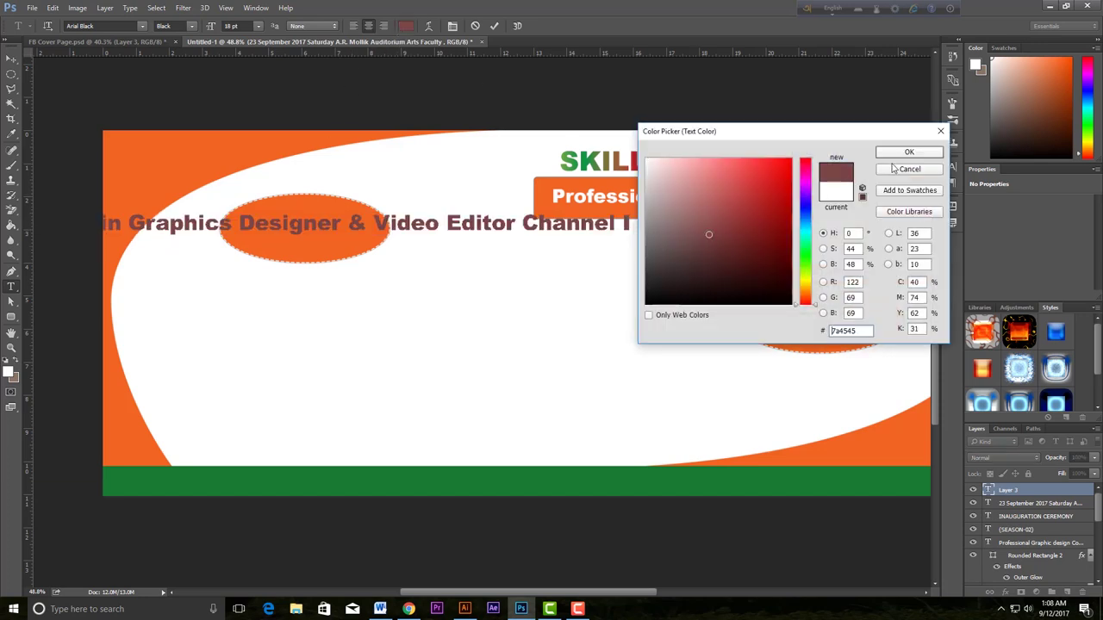
click(909, 152)
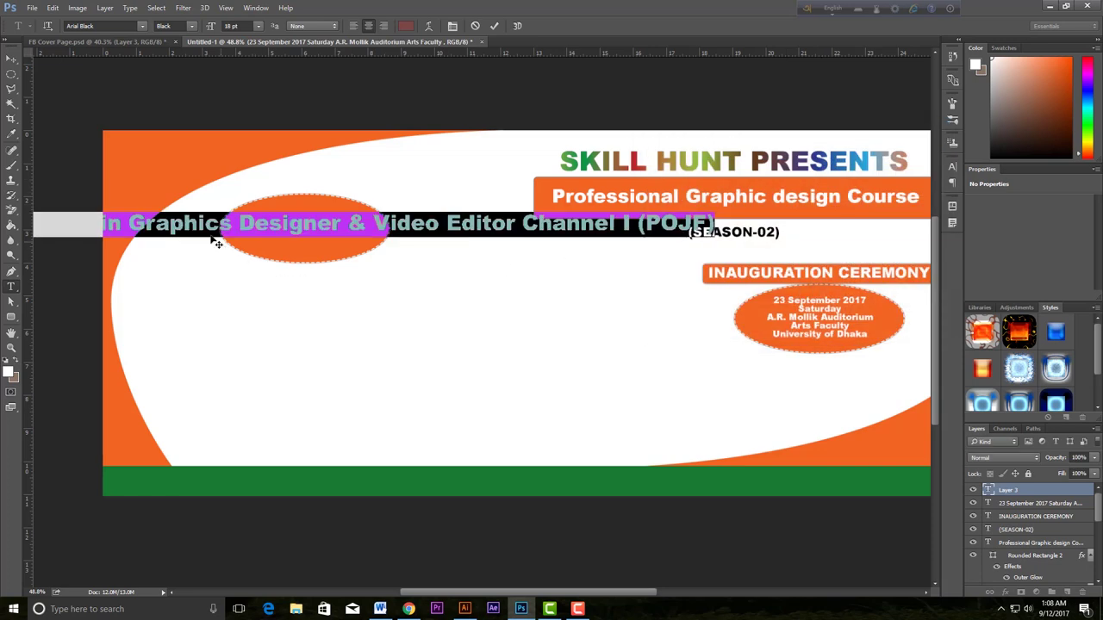
Step: Break the trainer text after 'Graphics' and move it toward the banner centre
click(305, 234)
key(Return)
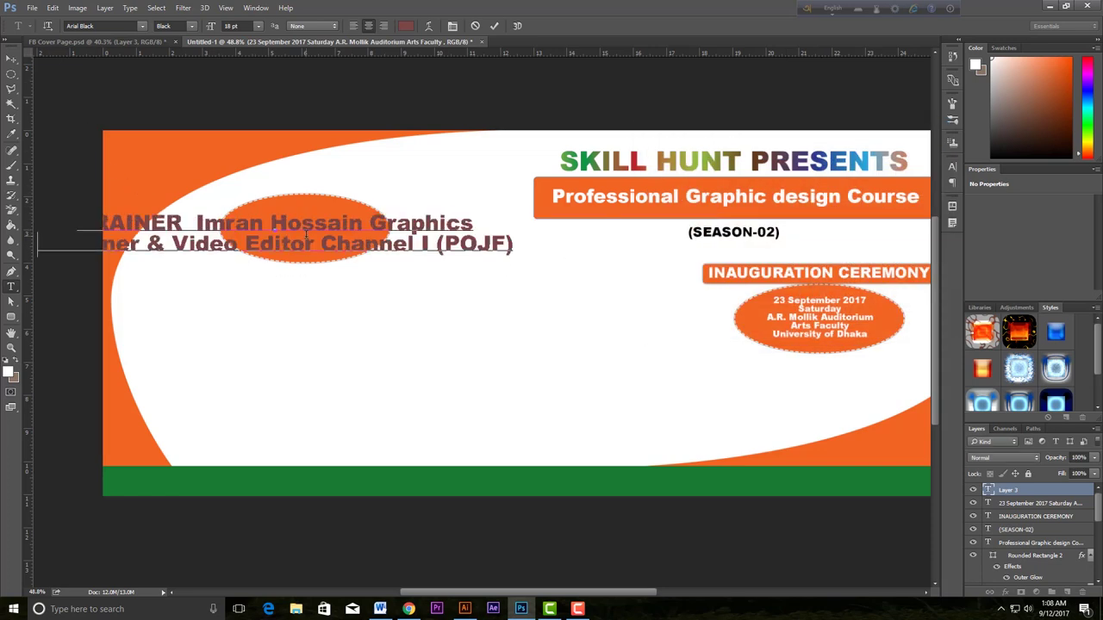
ctrl+drag(207, 233, 405, 295)
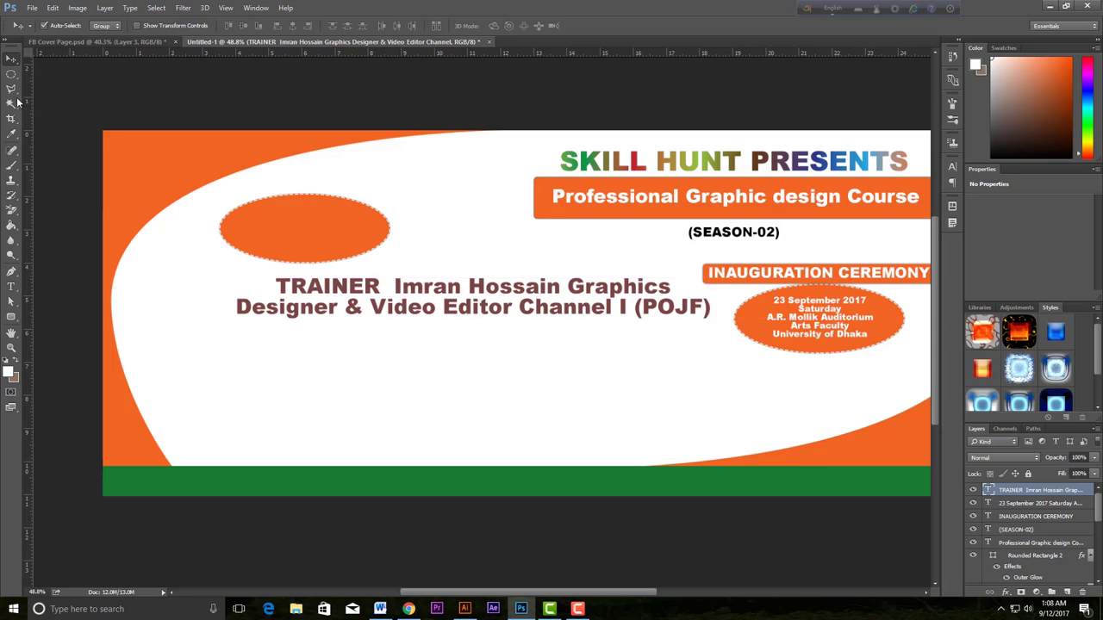
Step: Rewrap the trainer credit so TRAINER, the name, the role and the channel each sit on separate lines
key(ctrl+Return)
key(BackSpace)
key(BackSpace)
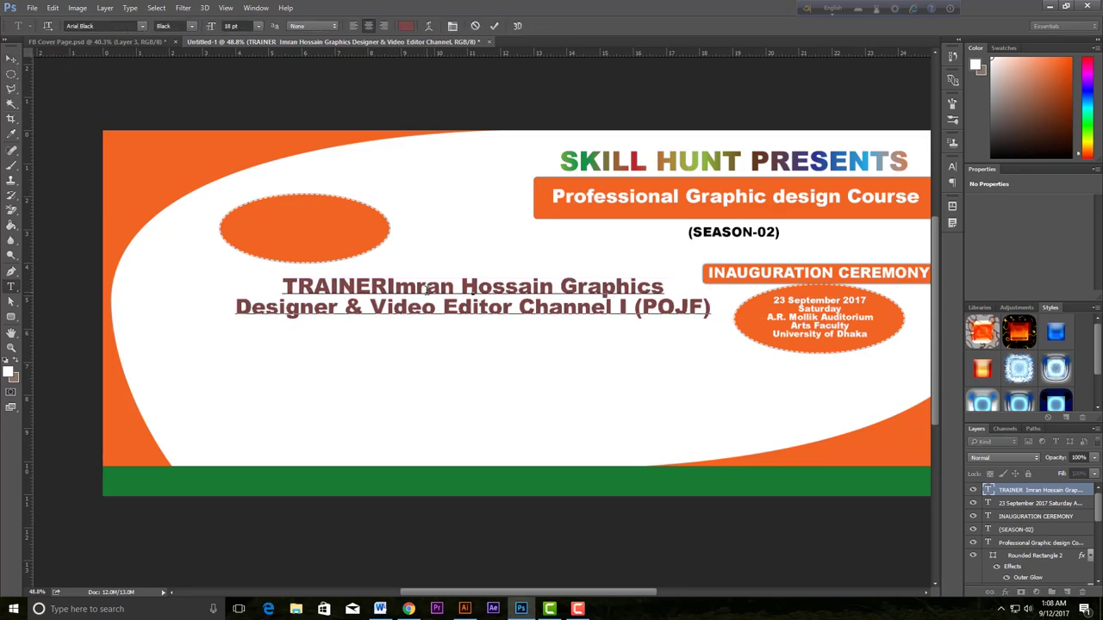
key(Return)
click(509, 309)
key(BackSpace)
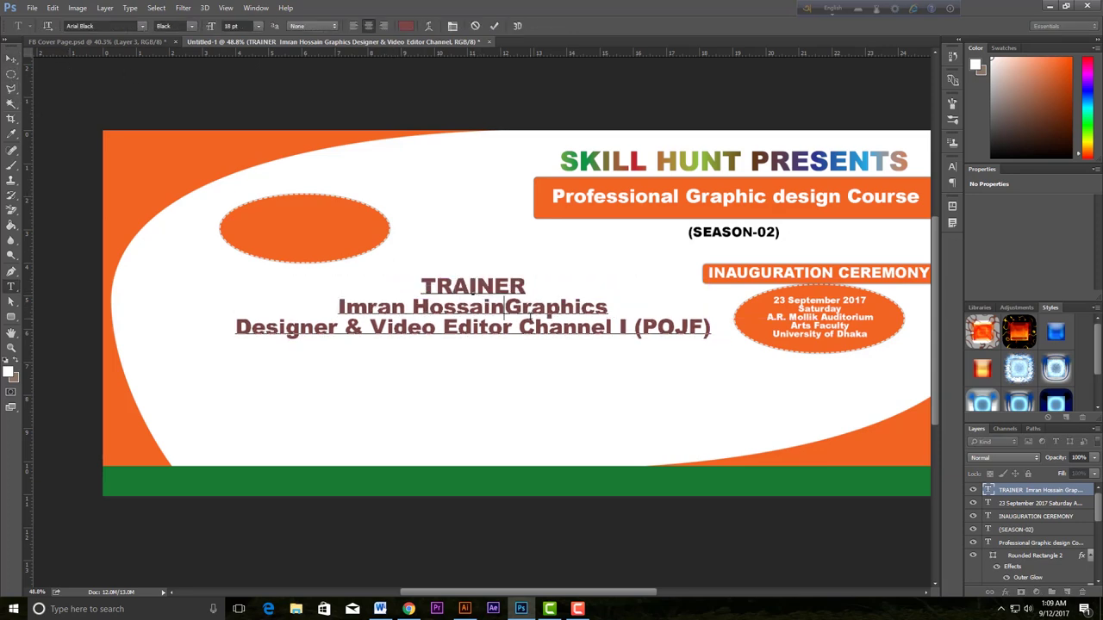
key(Return)
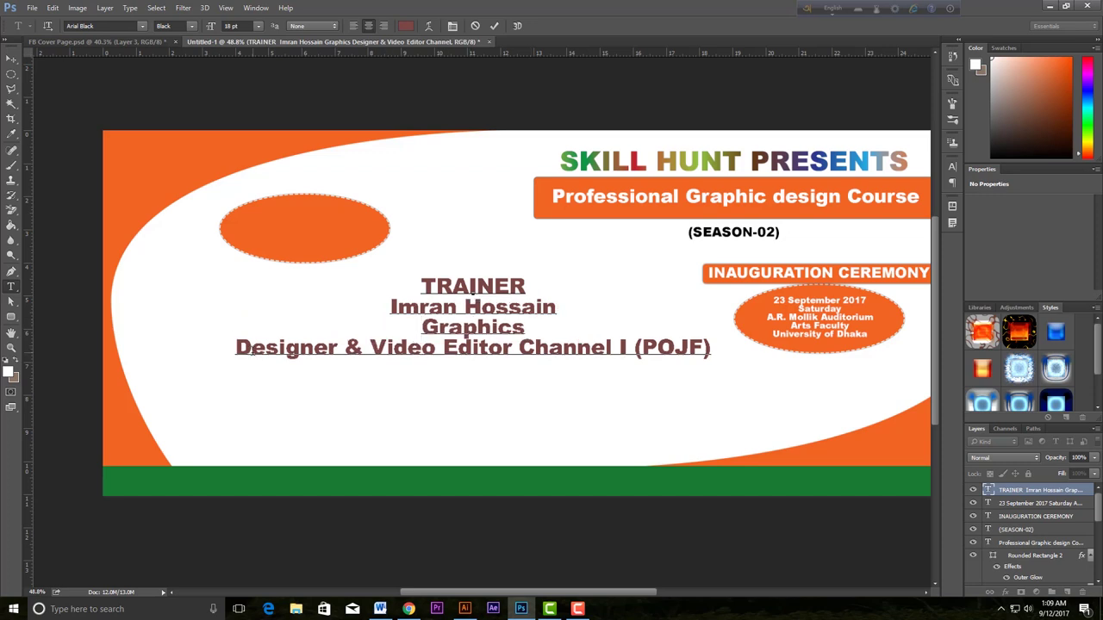
click(241, 349)
key(BackSpace)
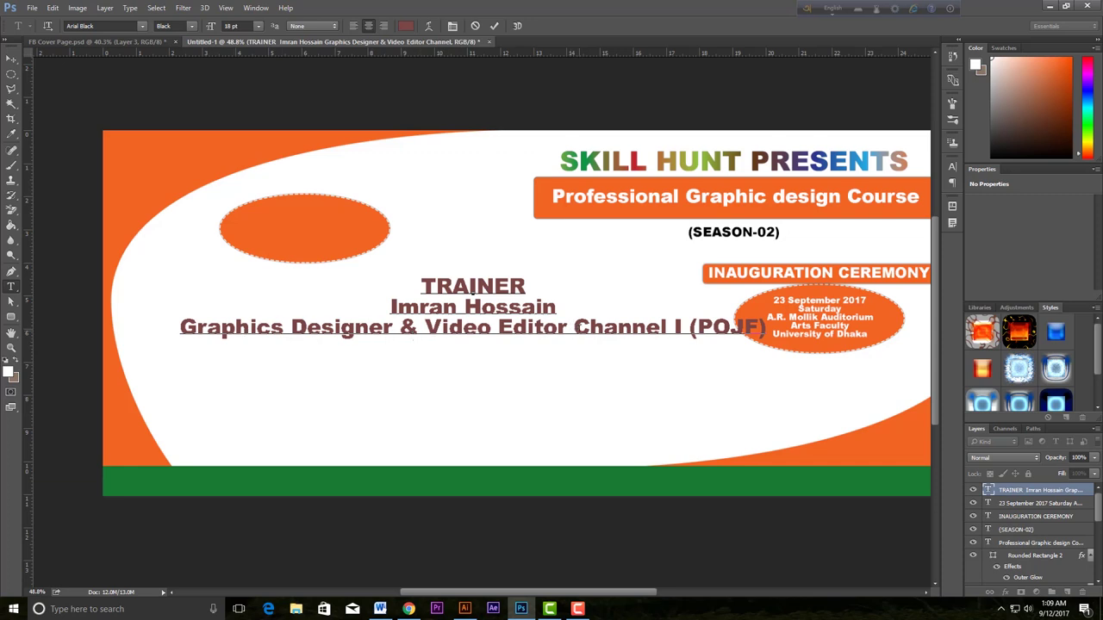
key(BackSpace)
key(Return)
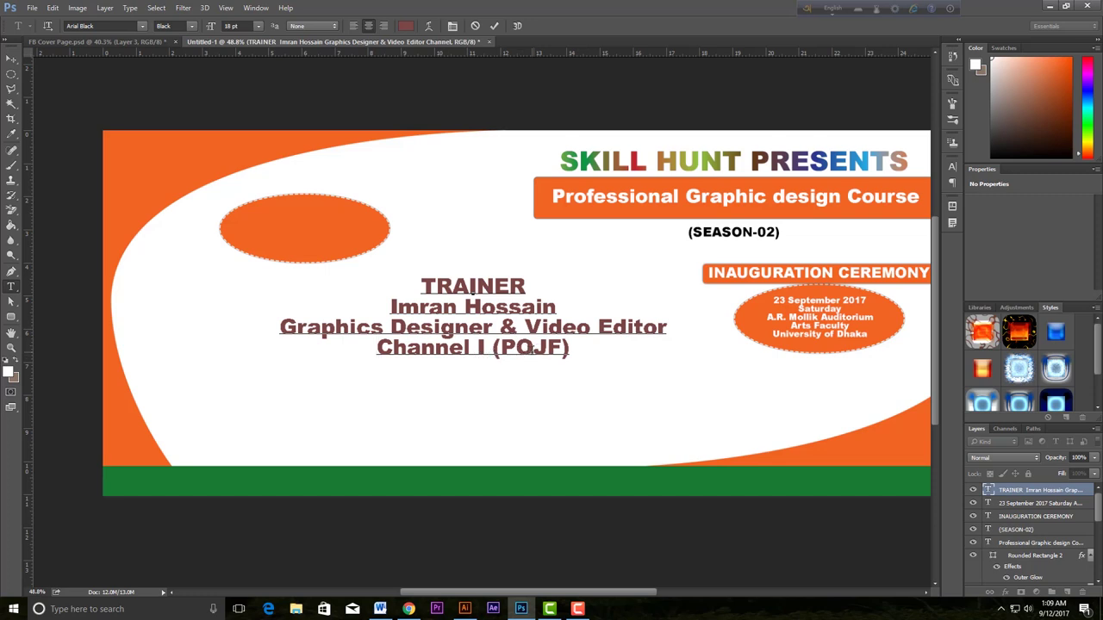
Step: Change 'Channel I' to 'Channel i (POJF)' and commit the text
click(492, 347)
key(BackSpace)
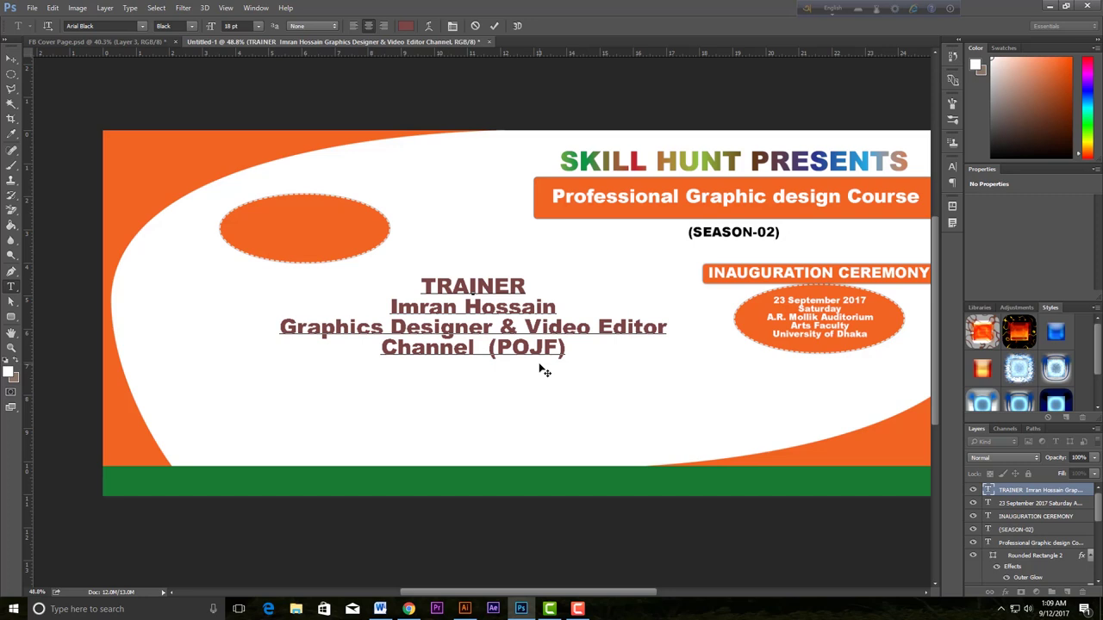
text(i)
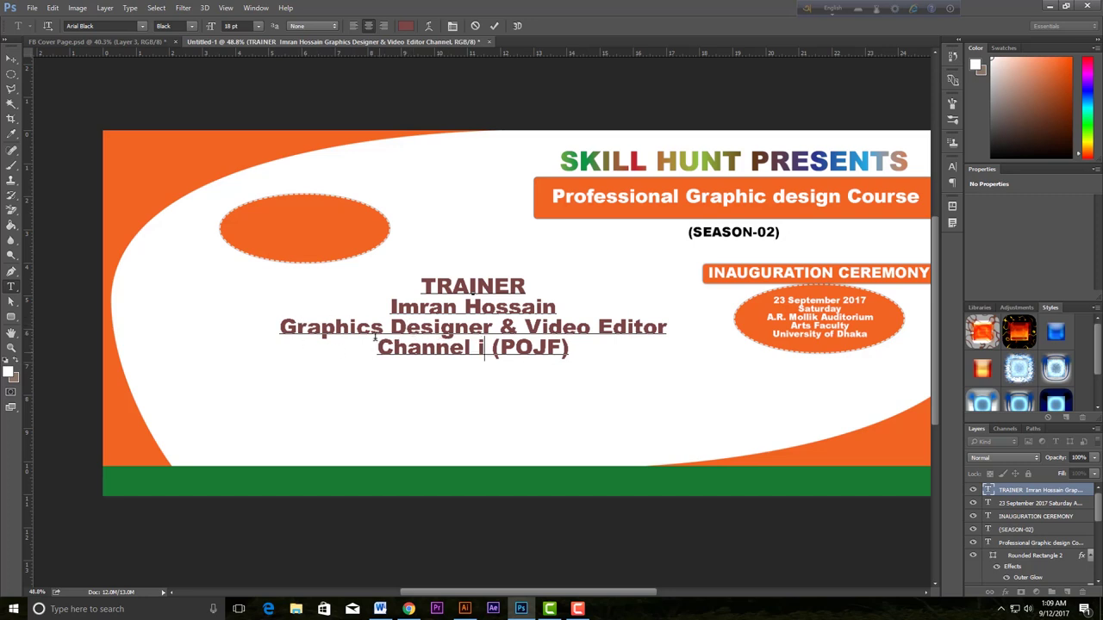
click(12, 58)
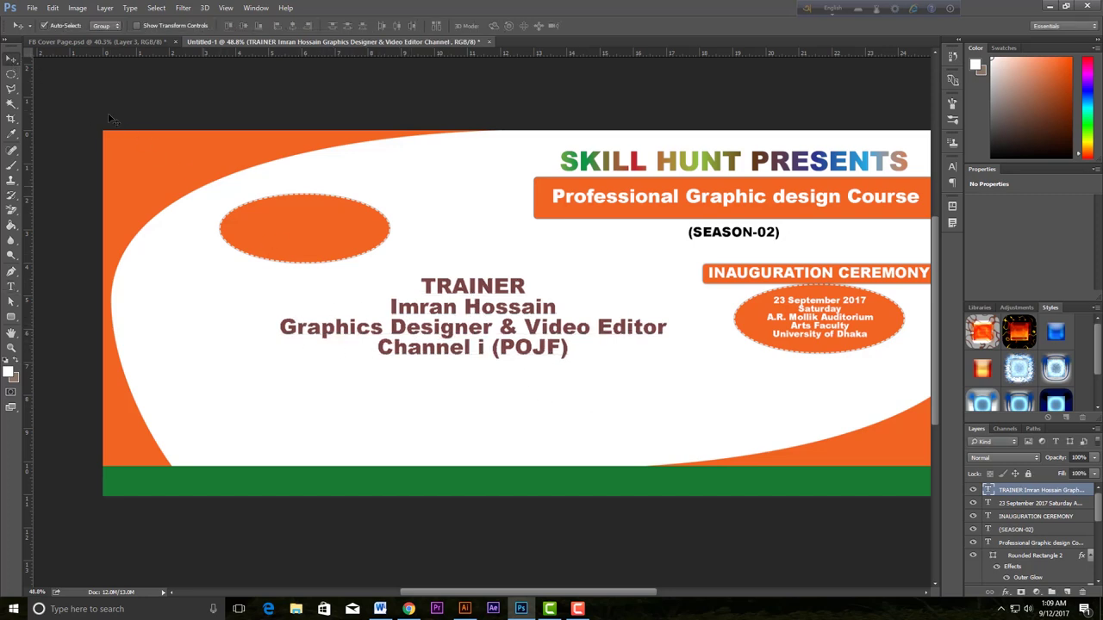
Step: Scale the trainer text block down and fit it inside the upper-left orange oval
key(ctrl+t)
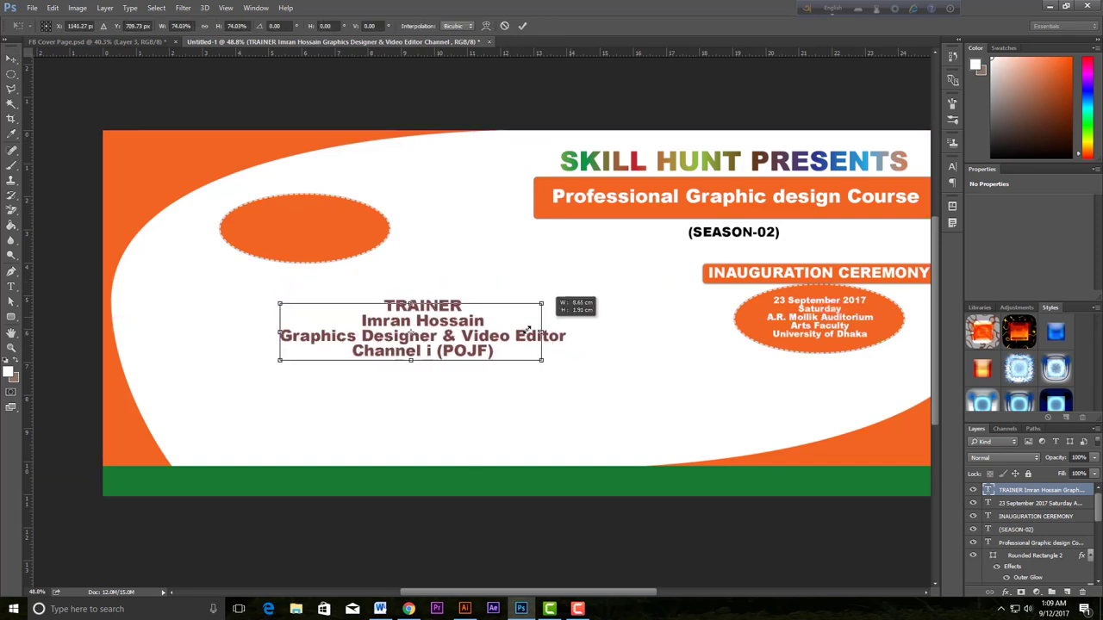
drag(667, 278, 461, 316)
mouse_move(384, 319)
mouse_down()
mouse_move(340, 261)
mouse_move(325, 212)
mouse_up()
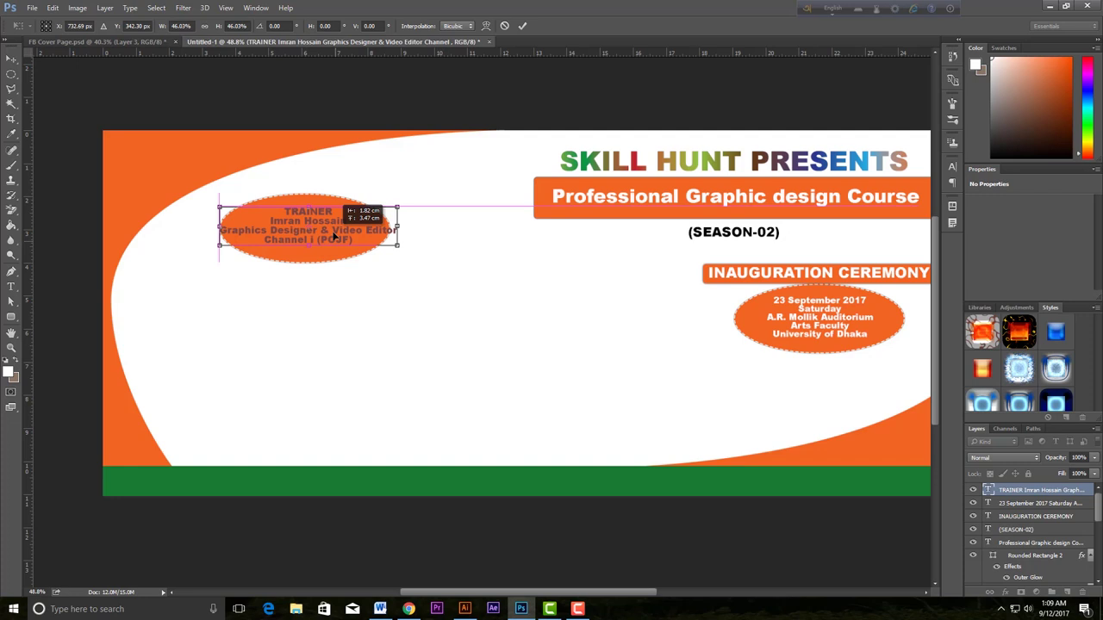
drag(397, 207, 380, 209)
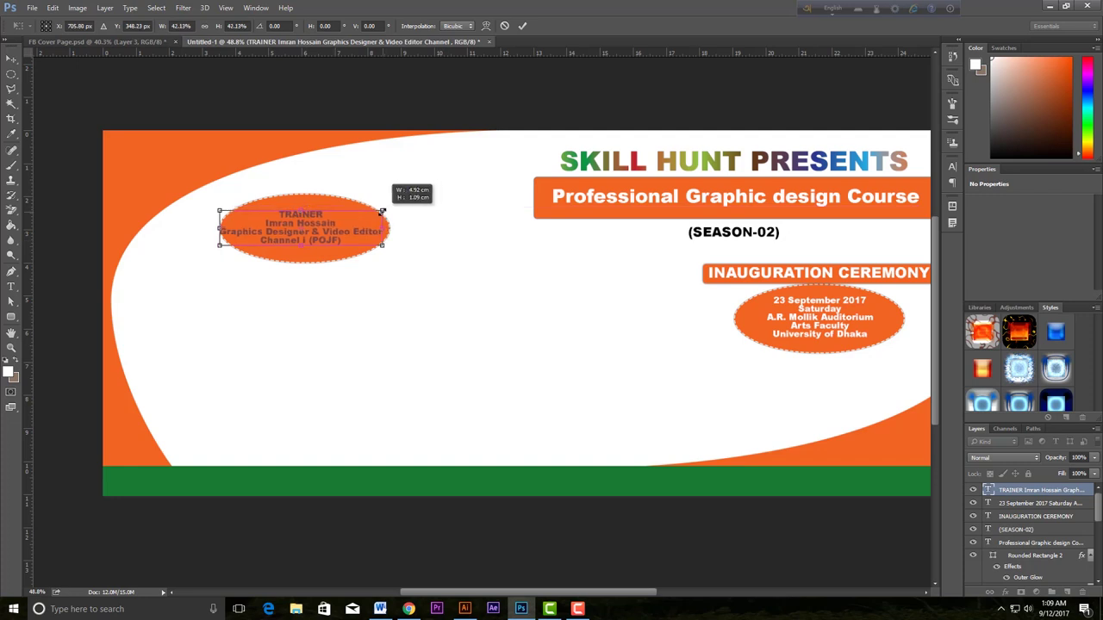
key(Return)
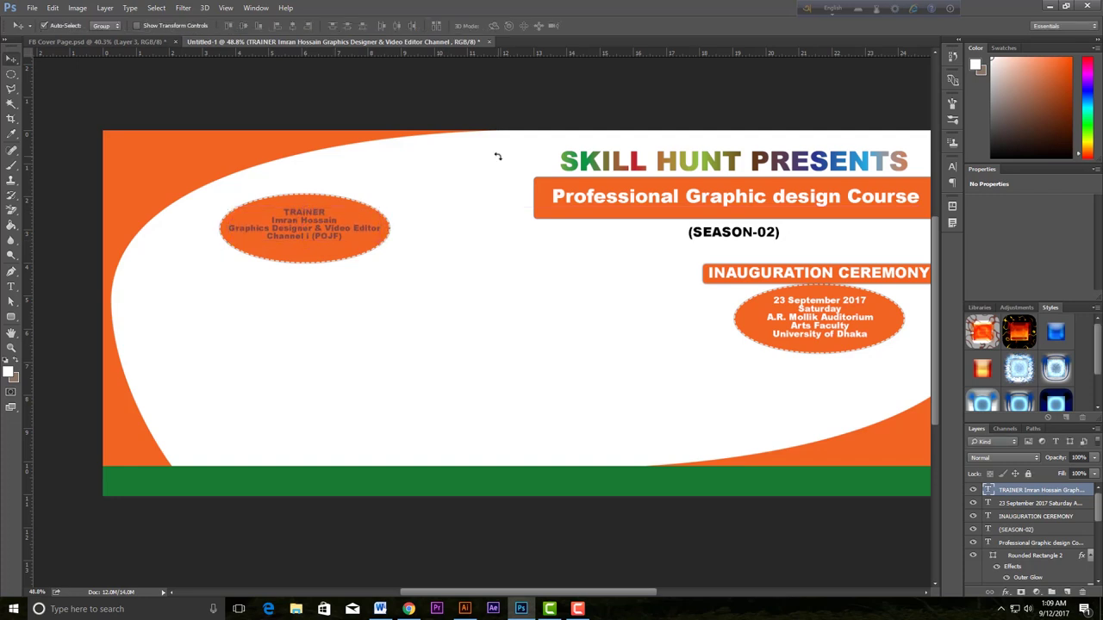
key(Up)
key(Up)
key(Up)
key(Left)
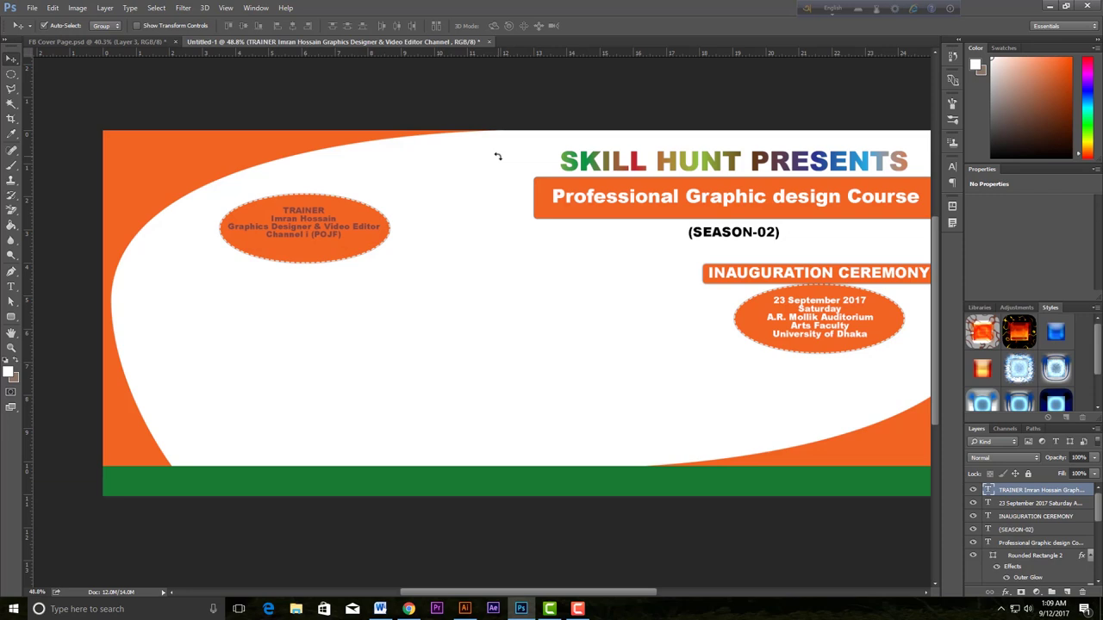
Step: Select the trainer text and bring up its text colour chooser
click(11, 286)
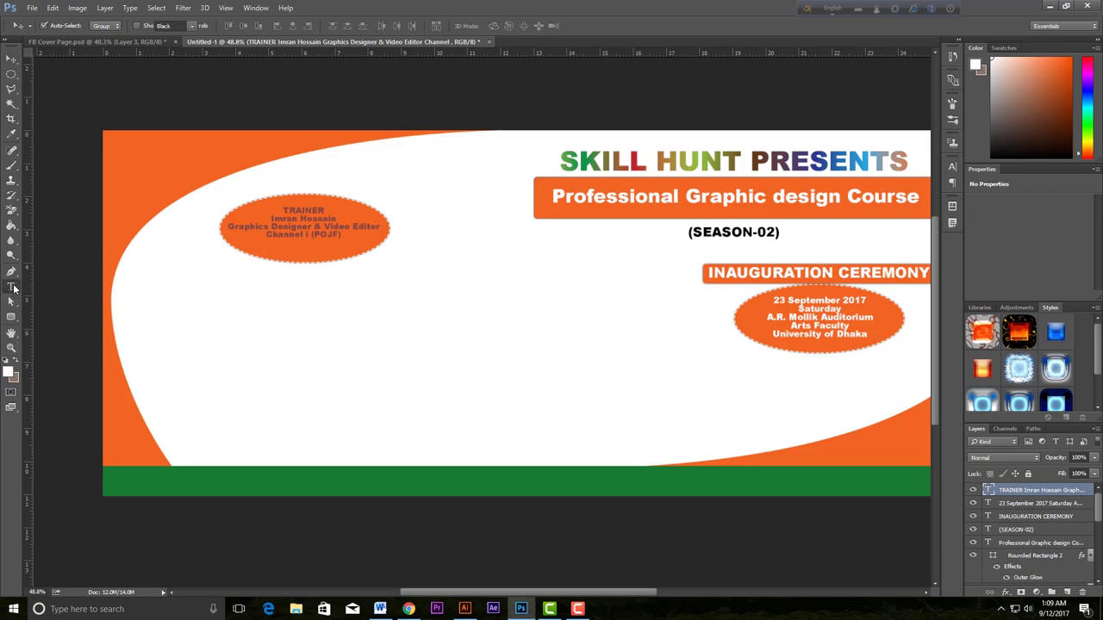
drag(285, 210, 354, 238)
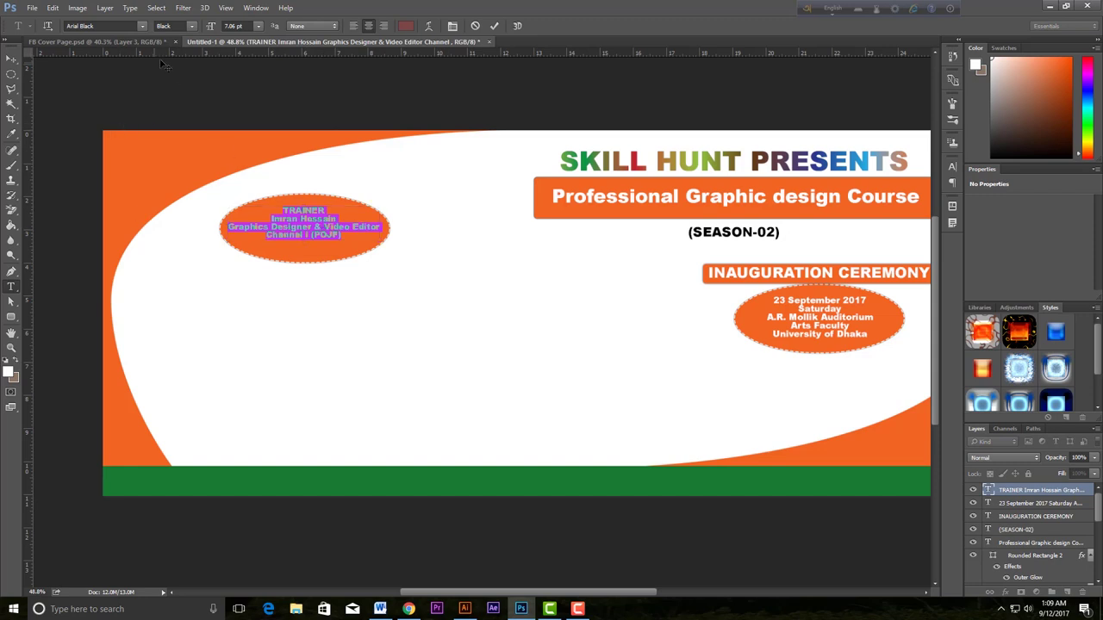
click(405, 26)
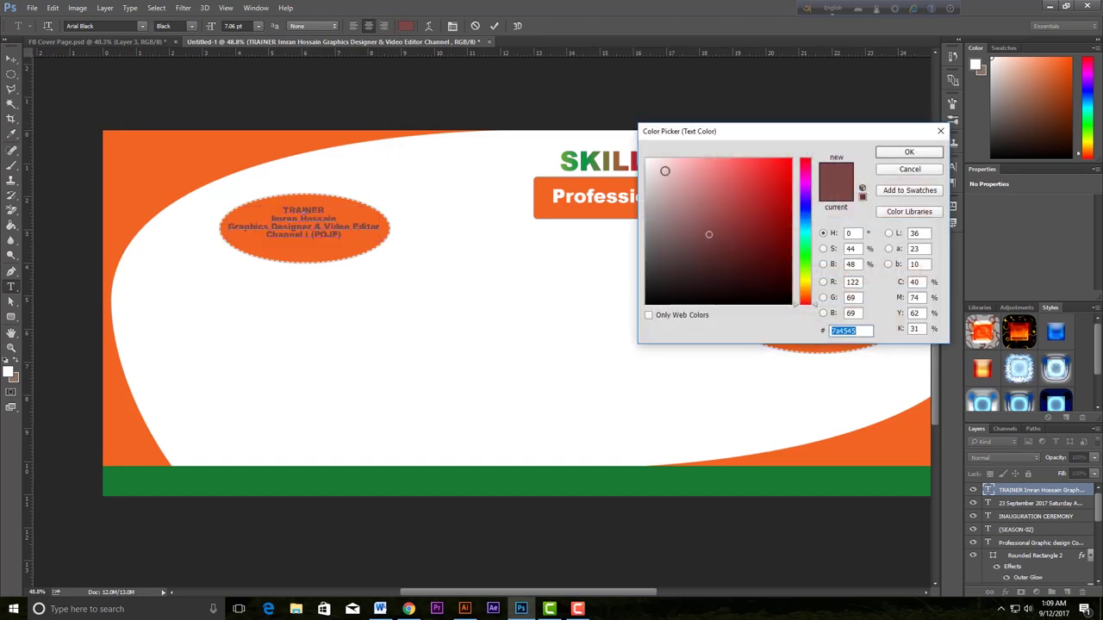
Step: Set the trainer text colour to white (#ffffff)
text(ffffff)
click(909, 151)
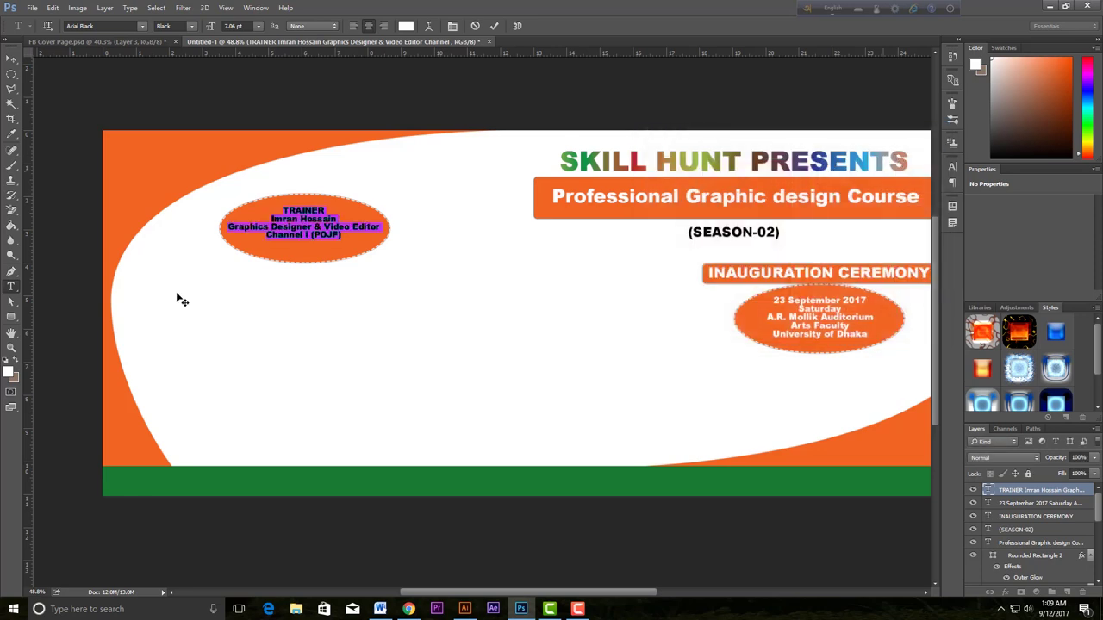
click(12, 58)
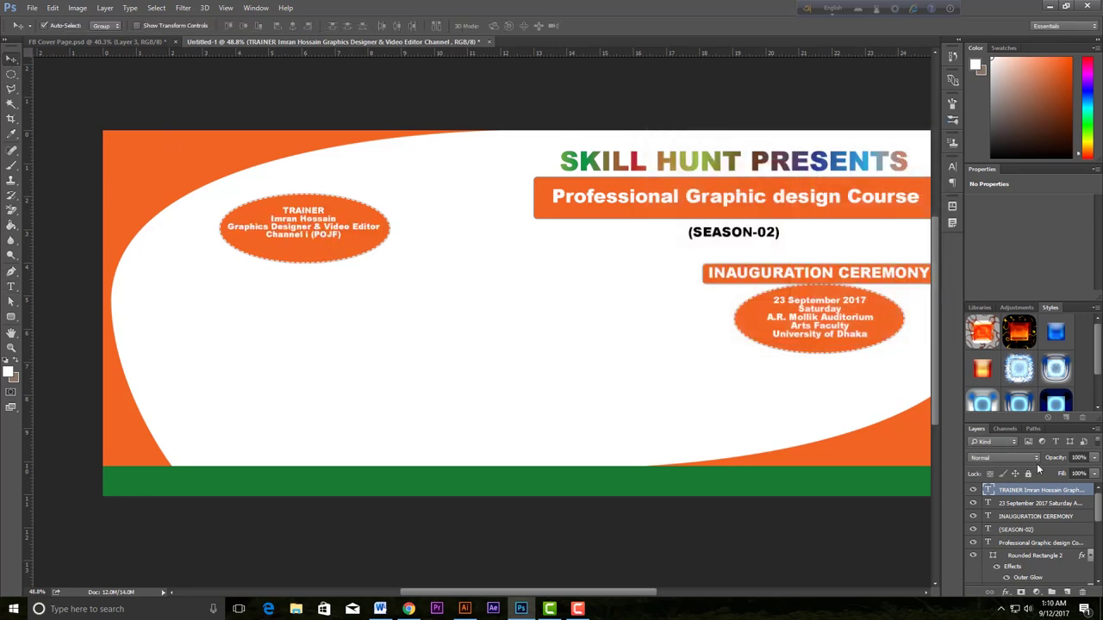
Step: Add an Outer Glow to the trainer text layer, with Blend If set to Red
double_click(1089, 495)
click(201, 488)
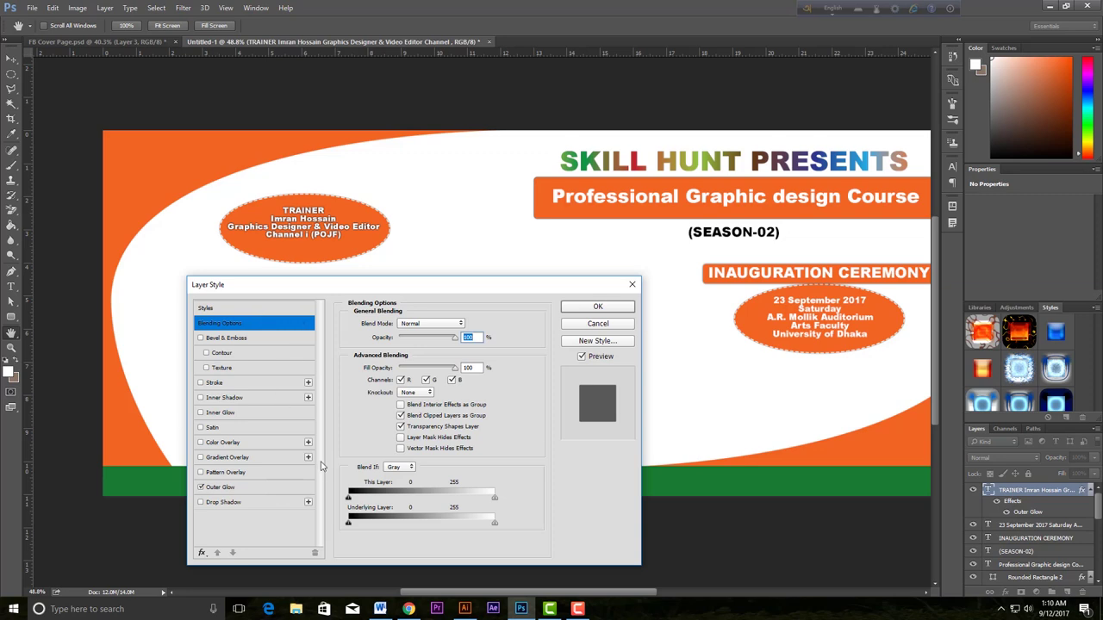
click(398, 469)
click(396, 482)
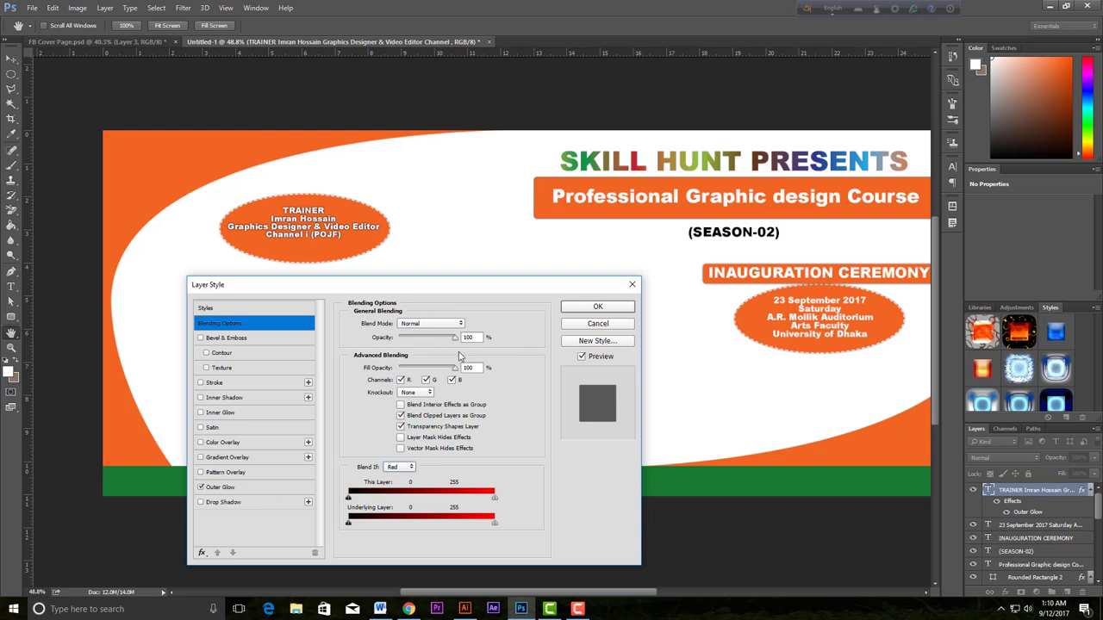
Step: Make the outer glow black at about 51% opacity with size 7
click(271, 492)
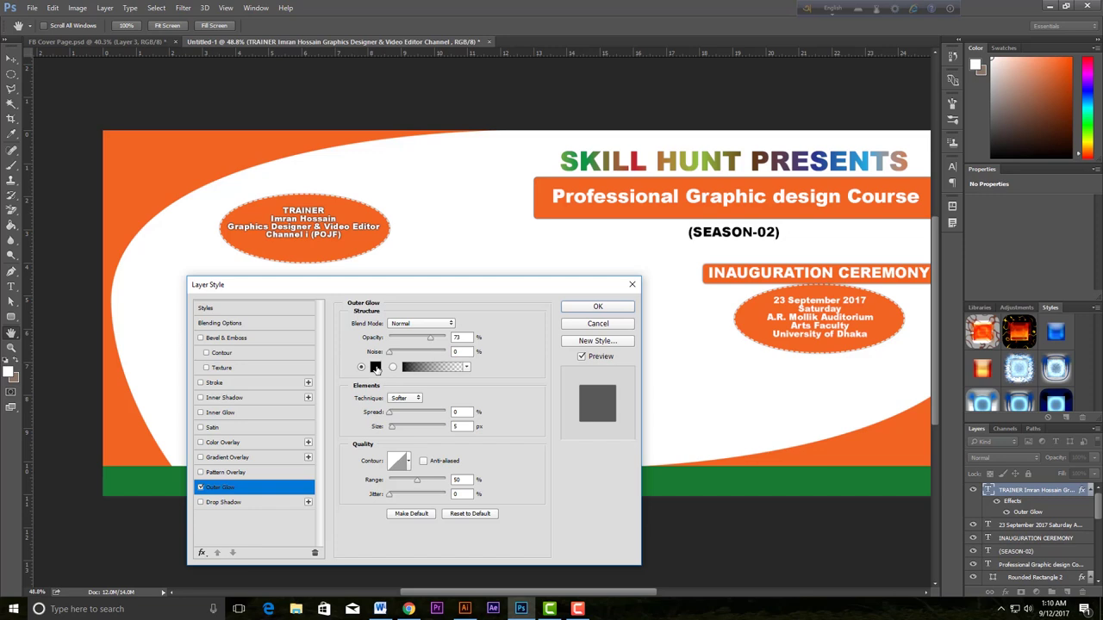
click(375, 367)
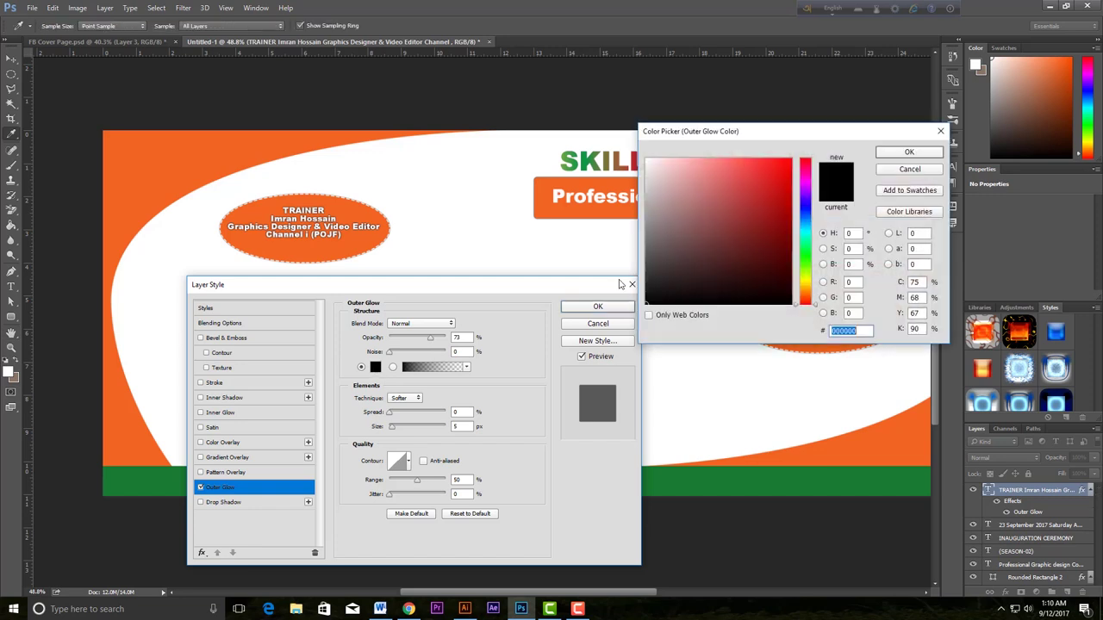
click(896, 159)
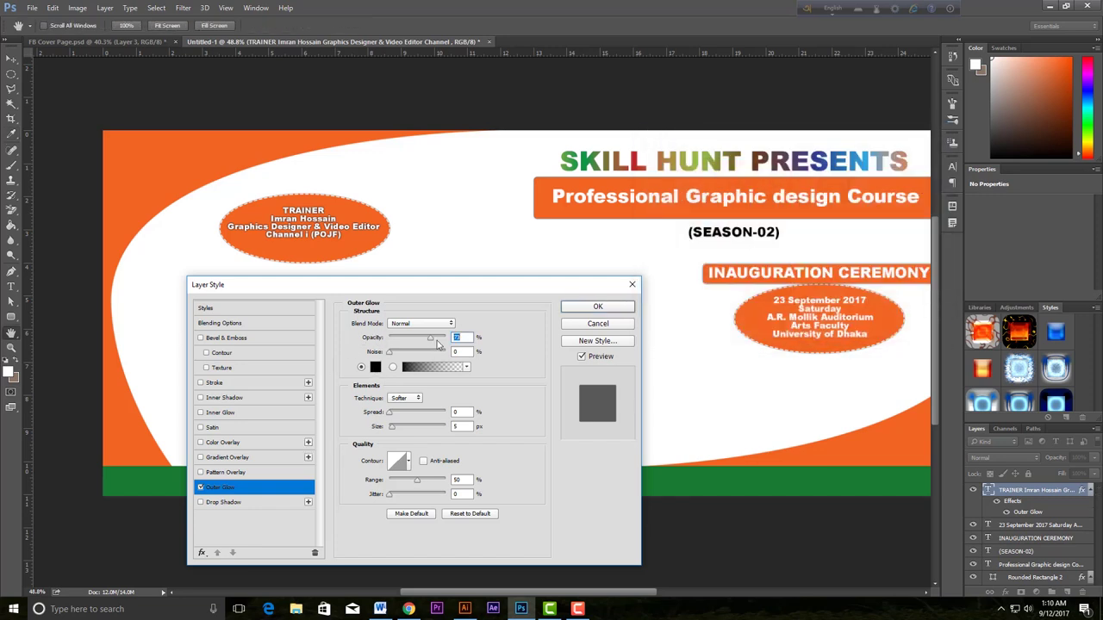
drag(431, 343, 419, 343)
click(418, 324)
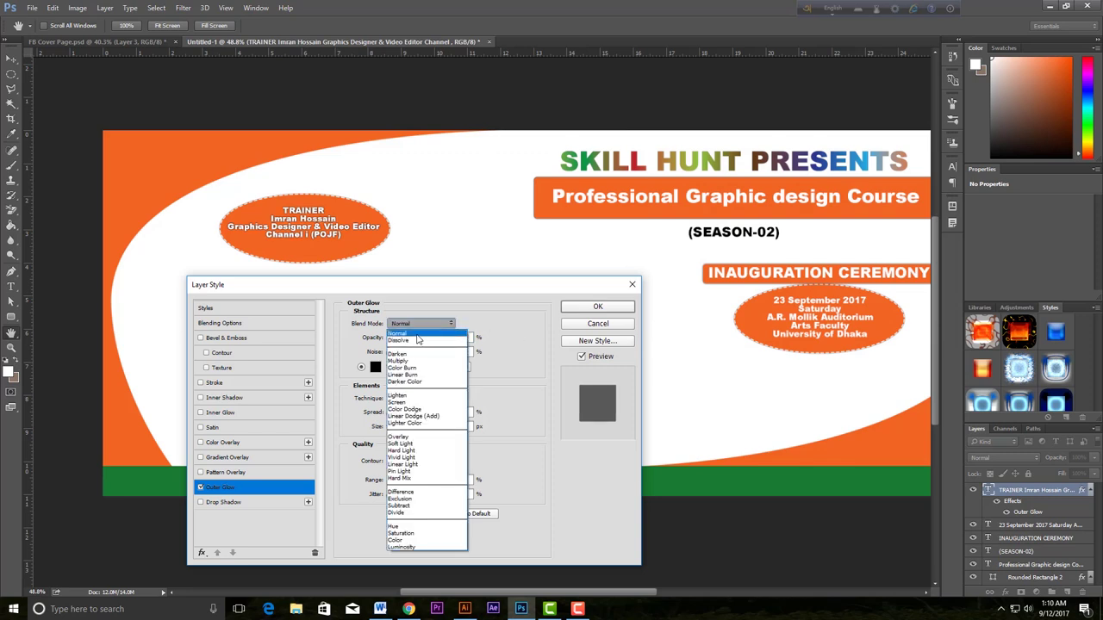
key(Escape)
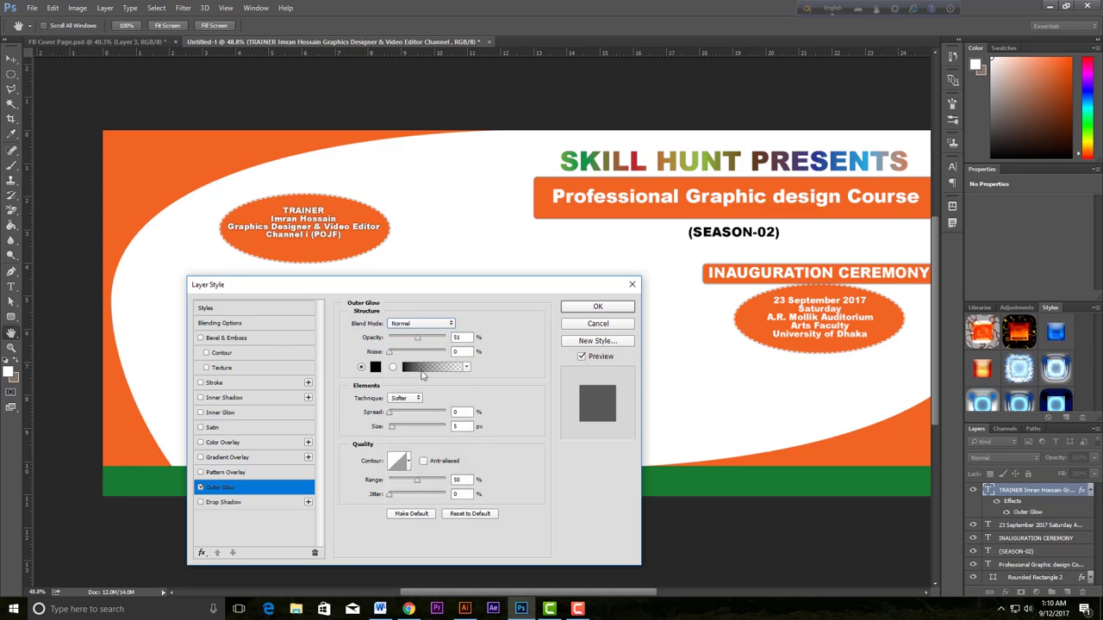
double_click(464, 428)
text(7)
click(576, 315)
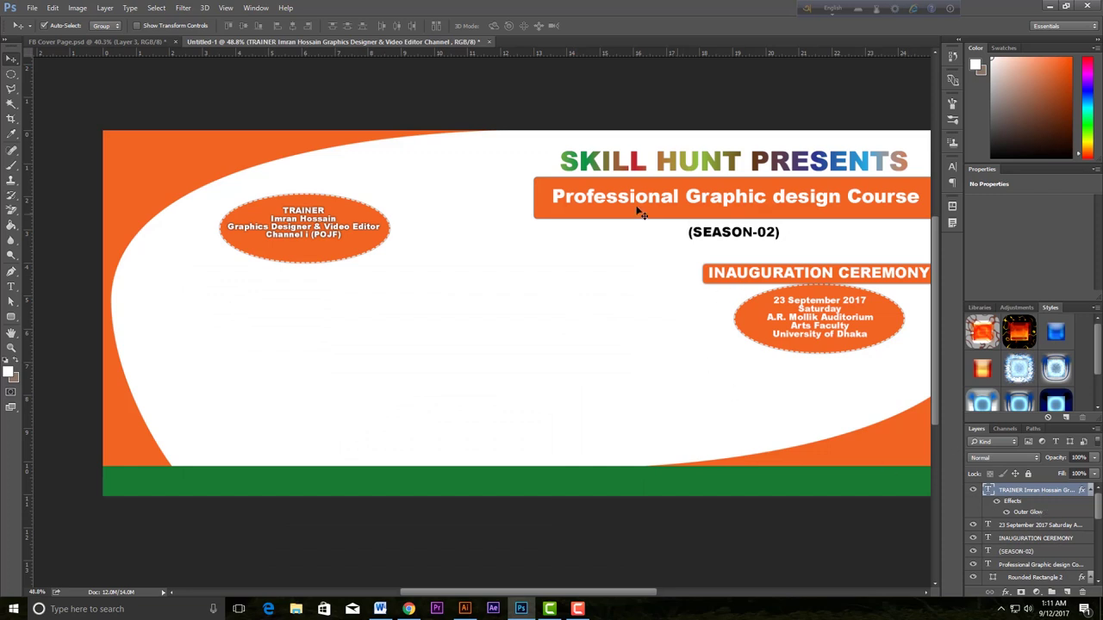
Step: Select the Vector Smart Object title layer from the canvas
right_click(588, 172)
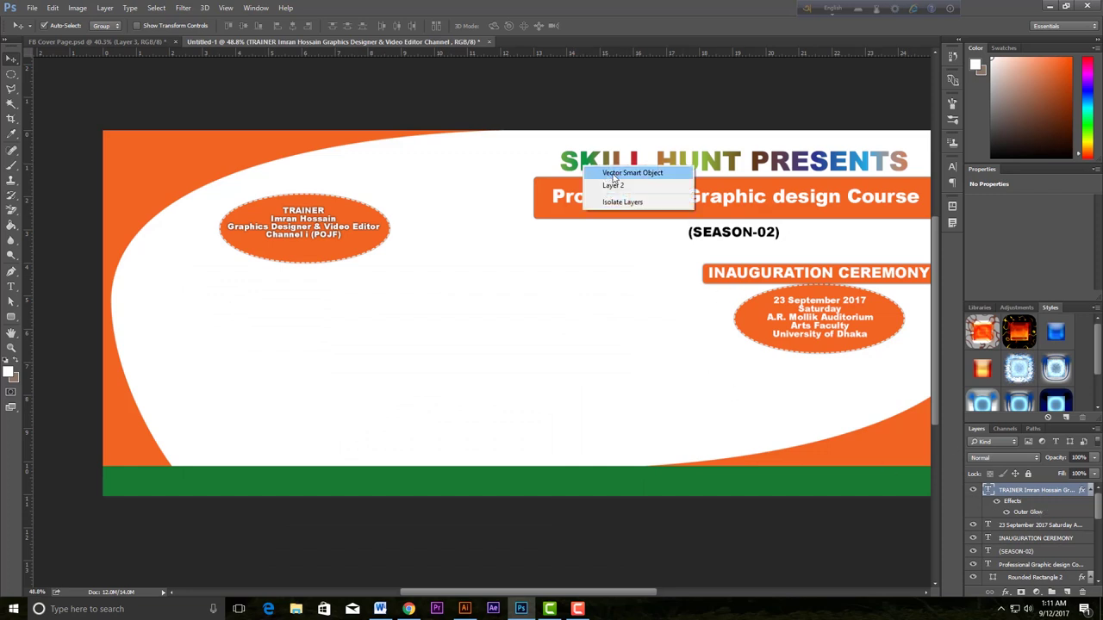
click(607, 171)
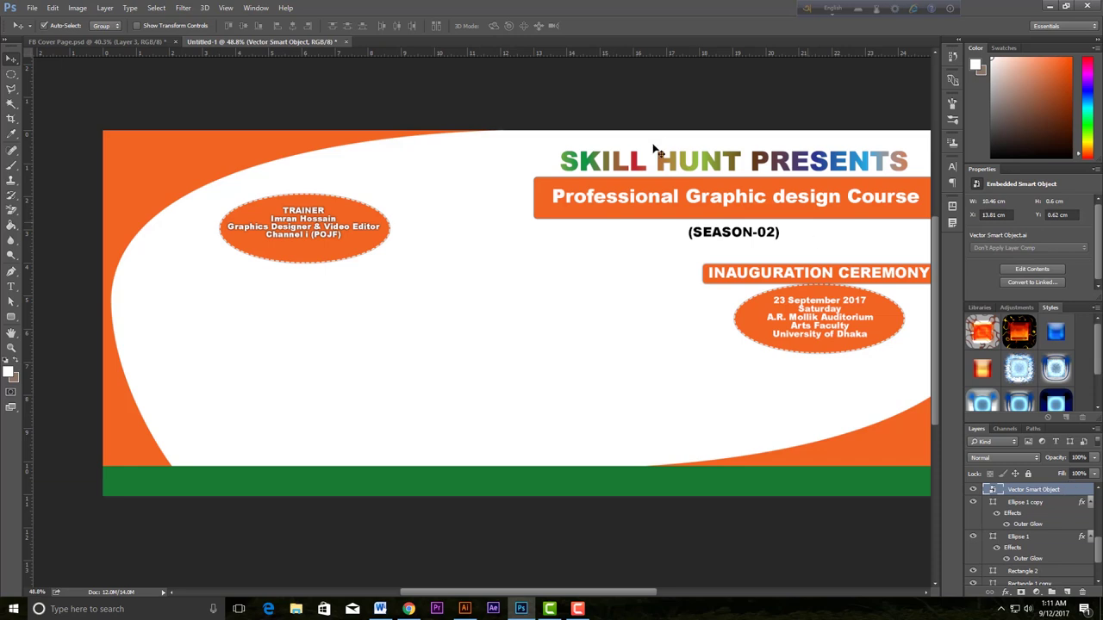
right_click(585, 161)
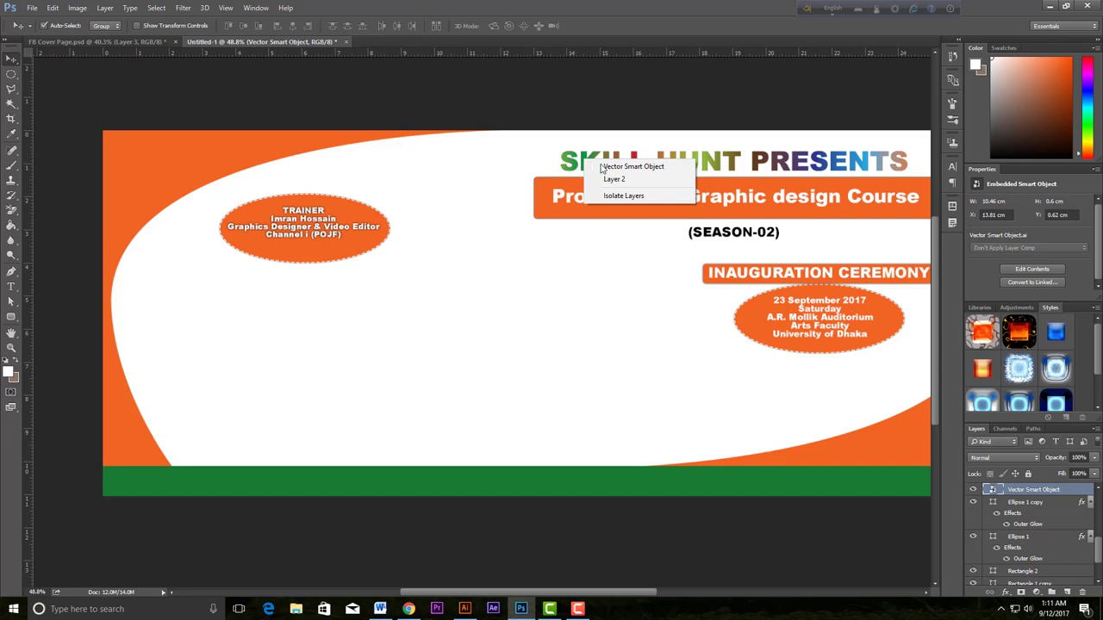
click(633, 166)
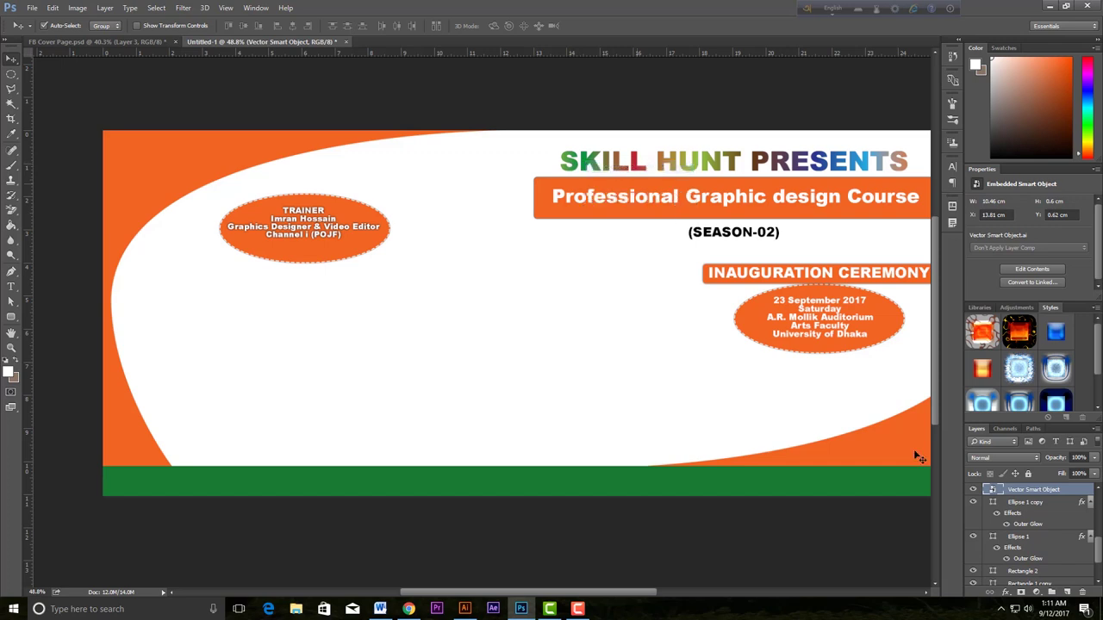
Step: Give the Vector Smart Object an outer glow with opacity raised to 63%
double_click(1079, 492)
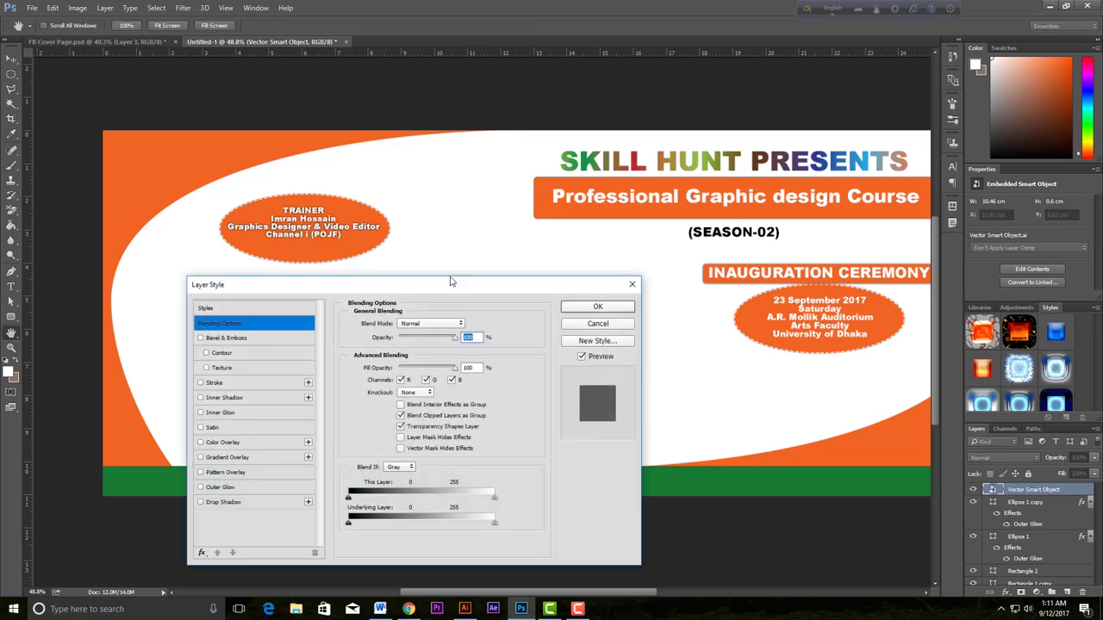
drag(454, 283, 457, 264)
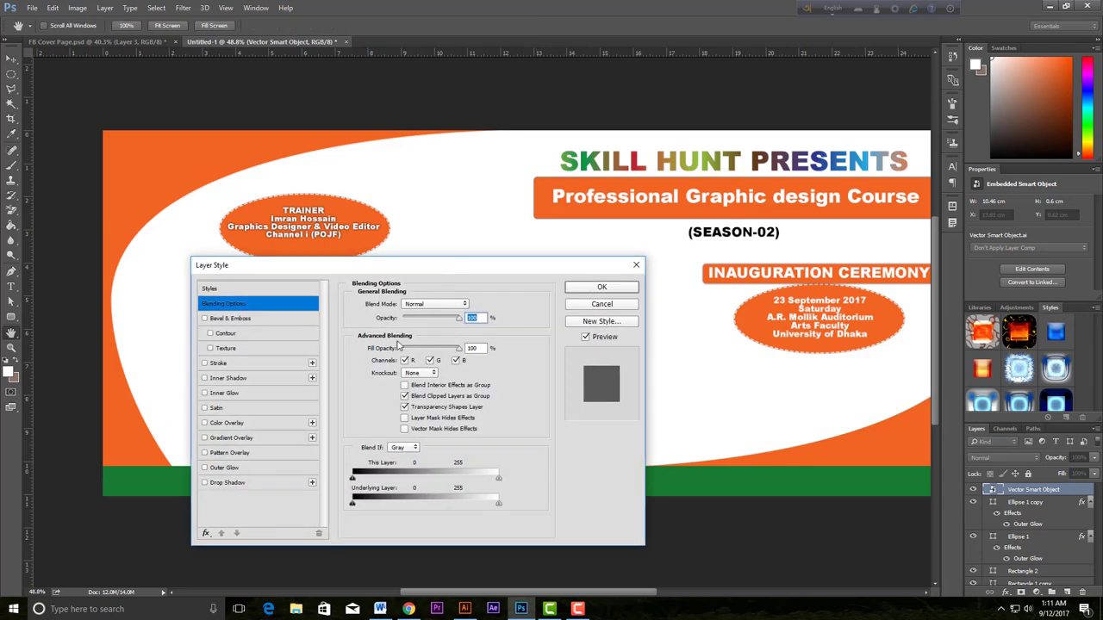
click(204, 468)
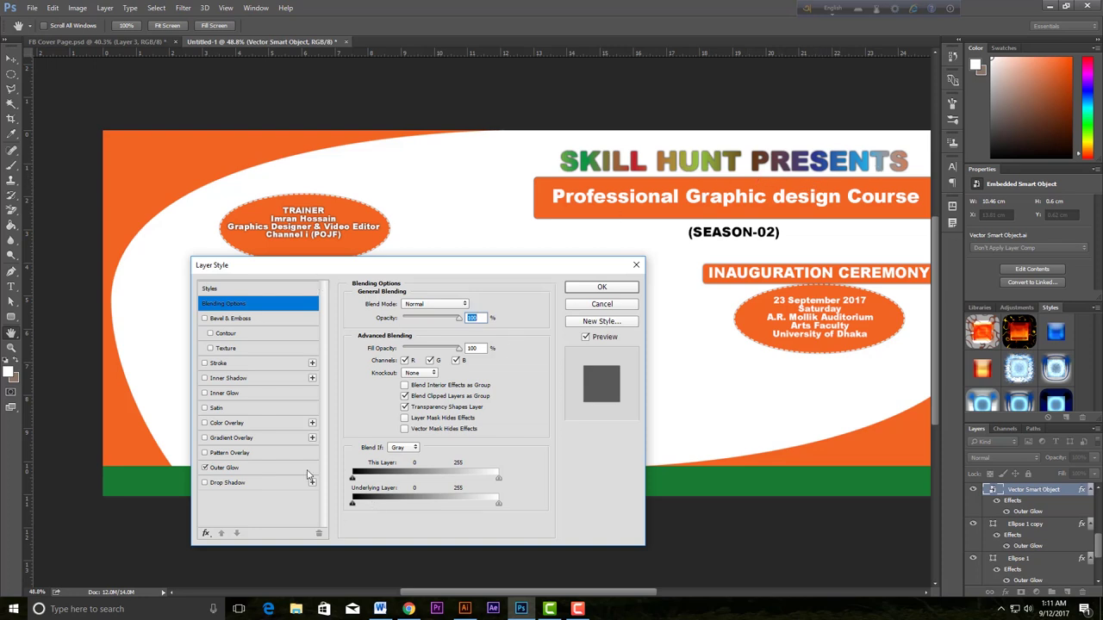
click(279, 471)
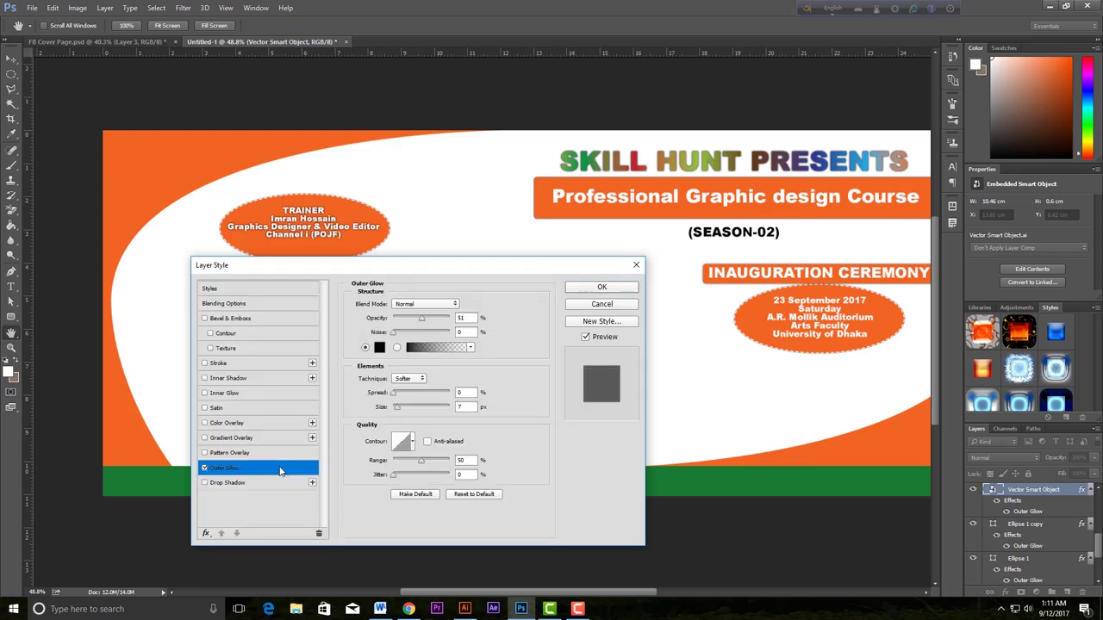
drag(427, 321, 430, 323)
double_click(466, 405)
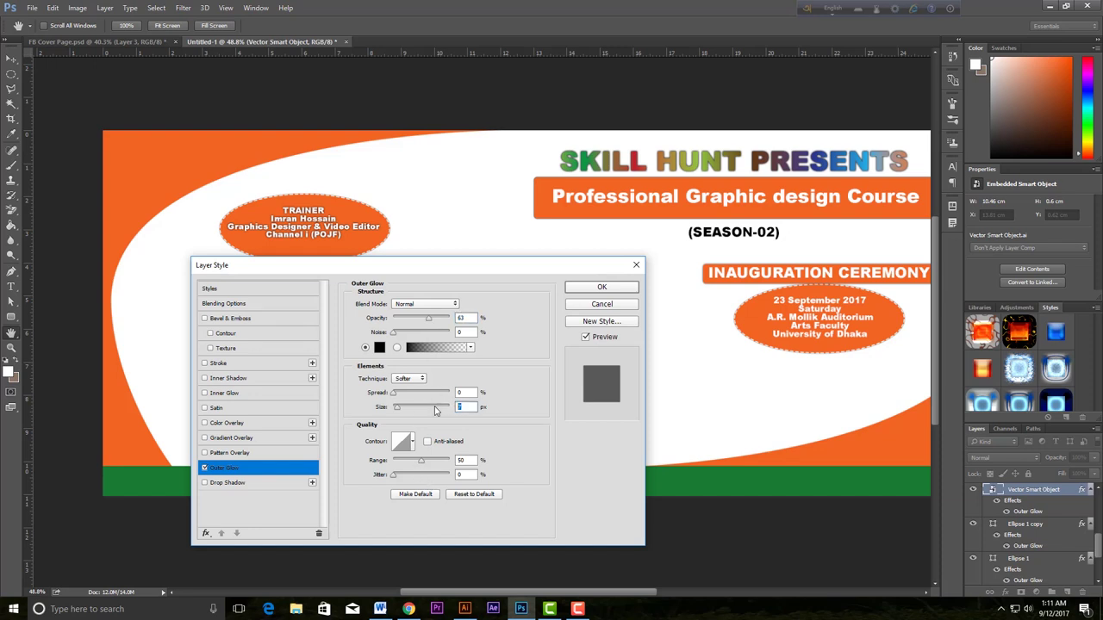
click(599, 290)
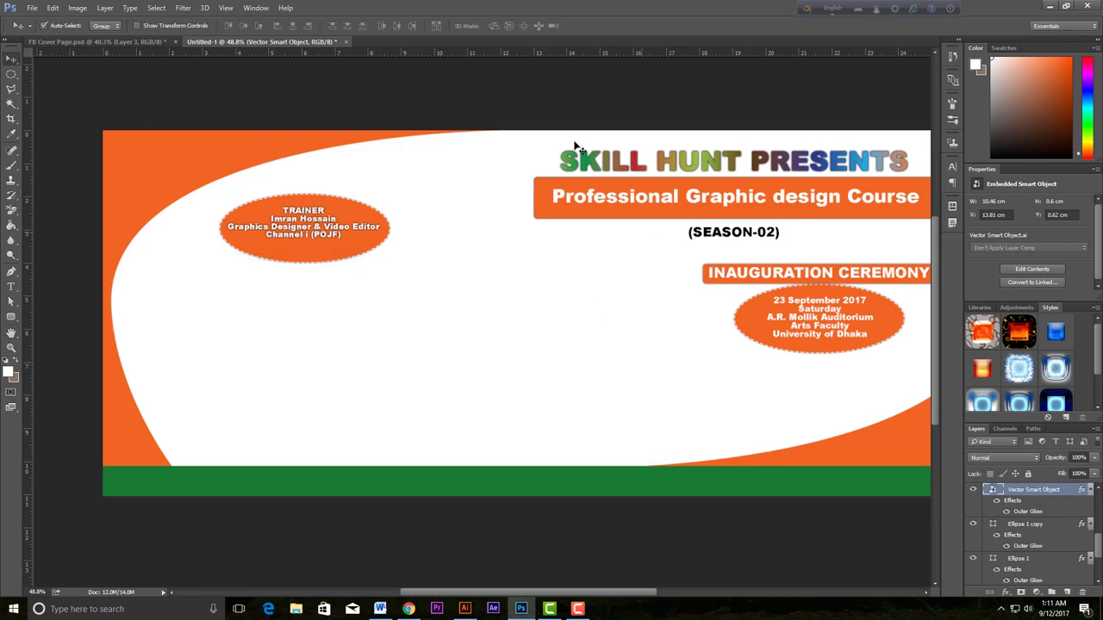
Step: Add an outer glow to the Professional Graphic design Course title layer
right_click(556, 201)
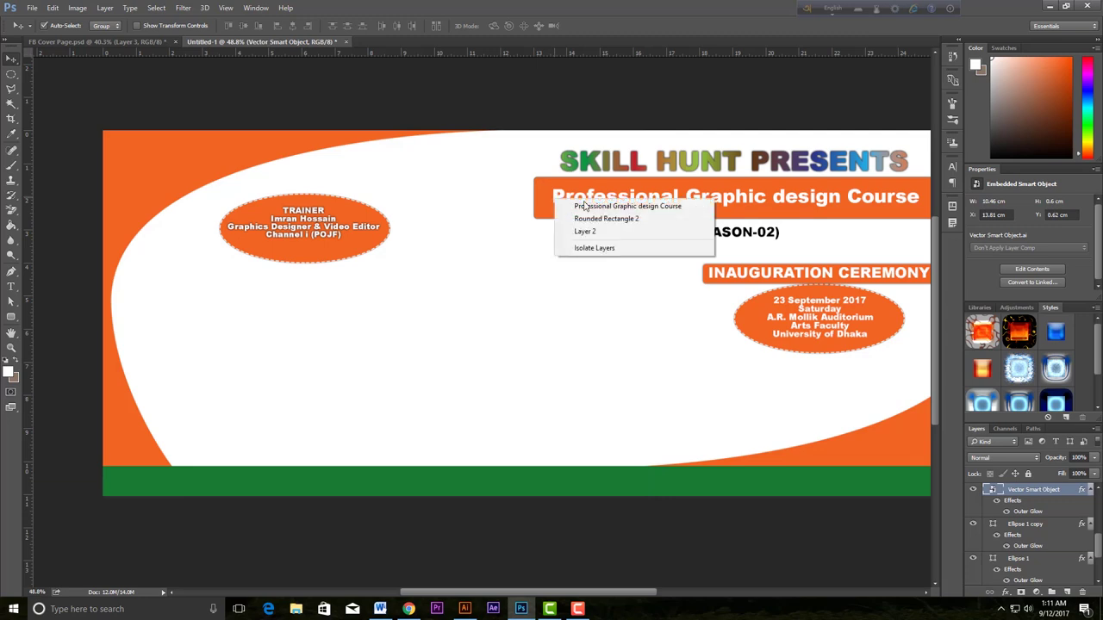
click(644, 207)
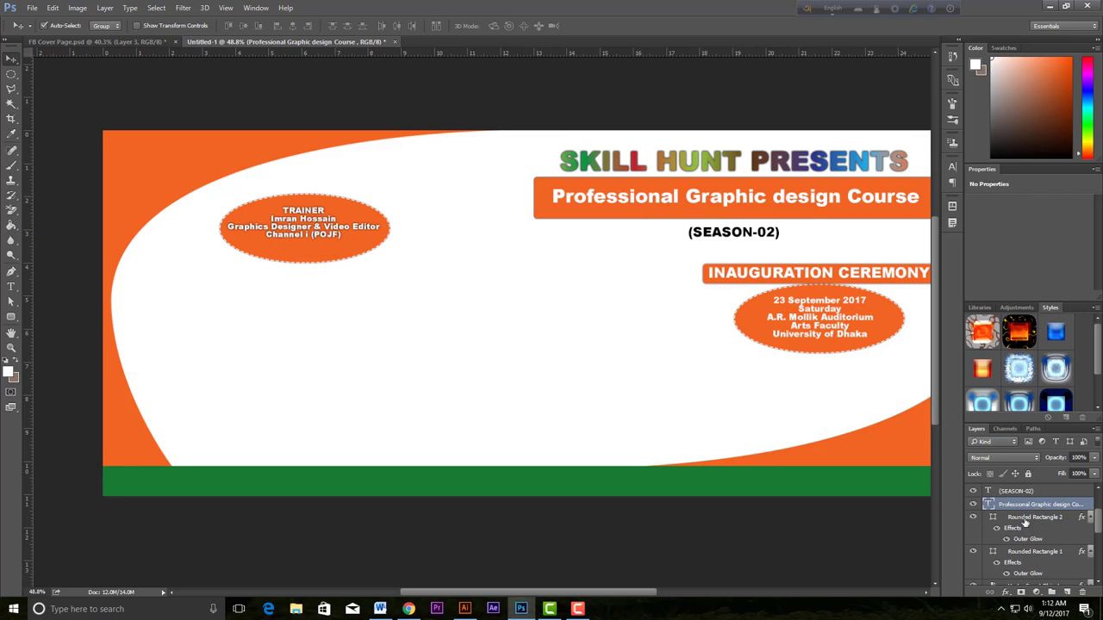
double_click(1091, 506)
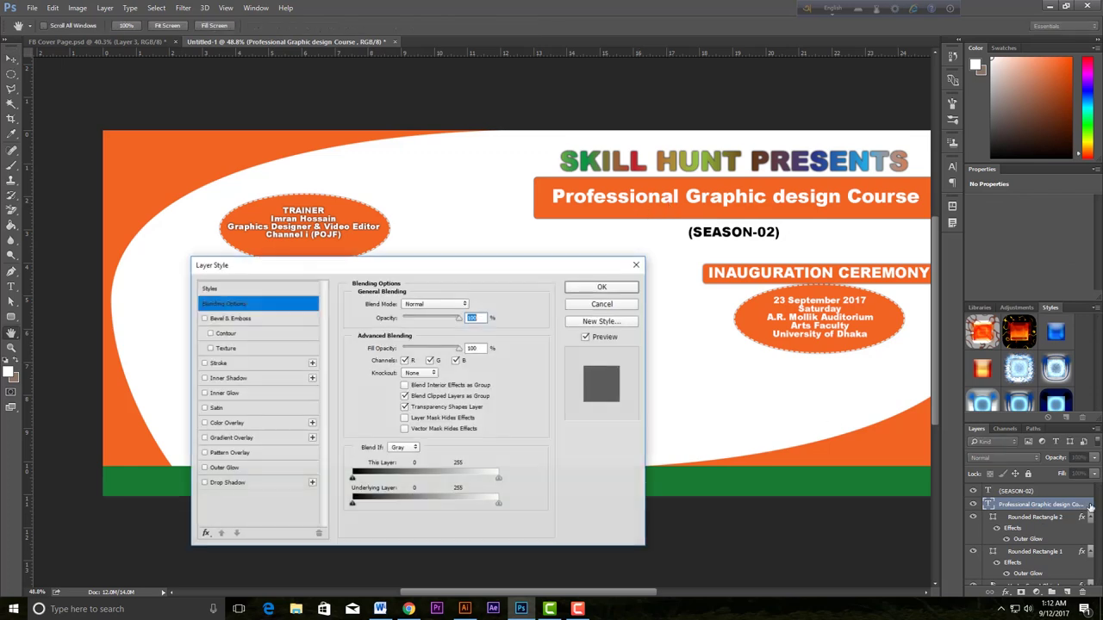
click(205, 468)
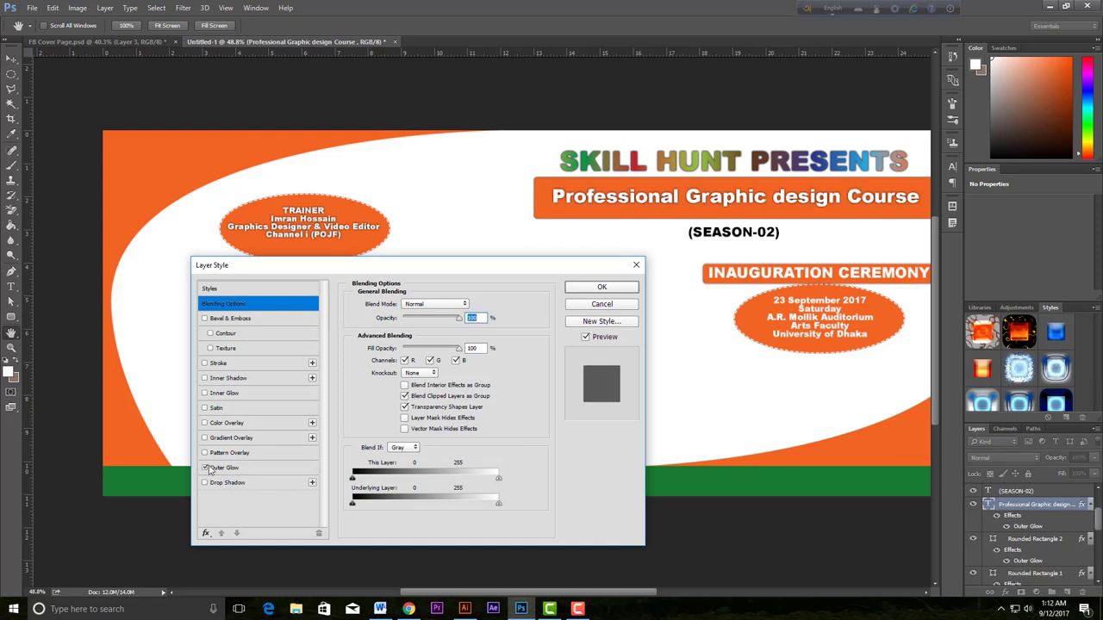
click(593, 288)
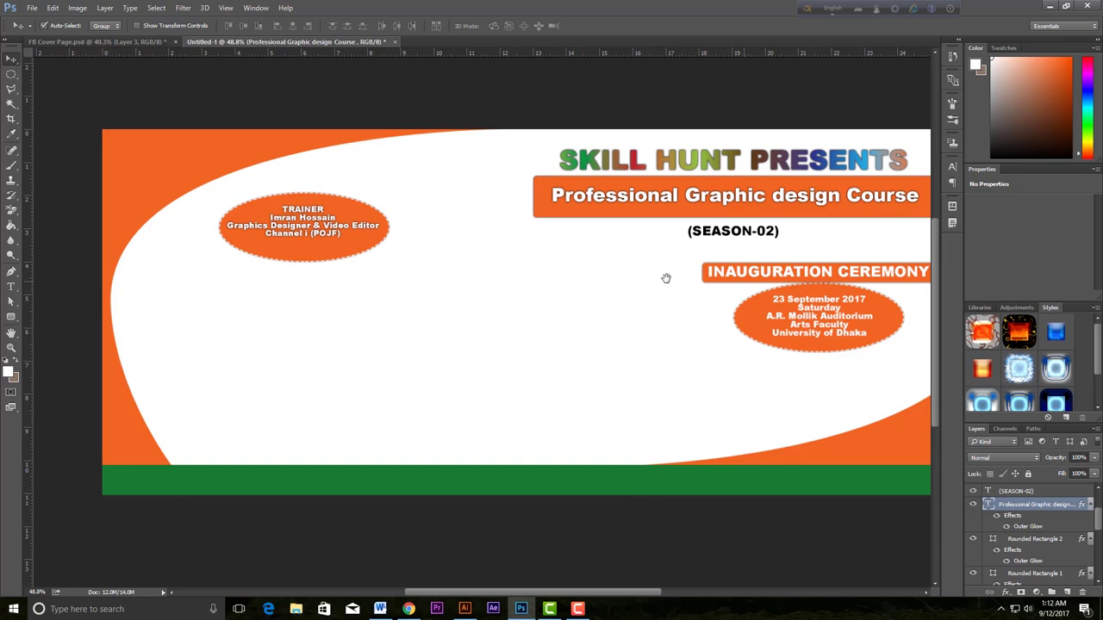
Step: Add an outer glow to the INAUGURATION CEREMONY layer
scroll(664, 276, right, 3)
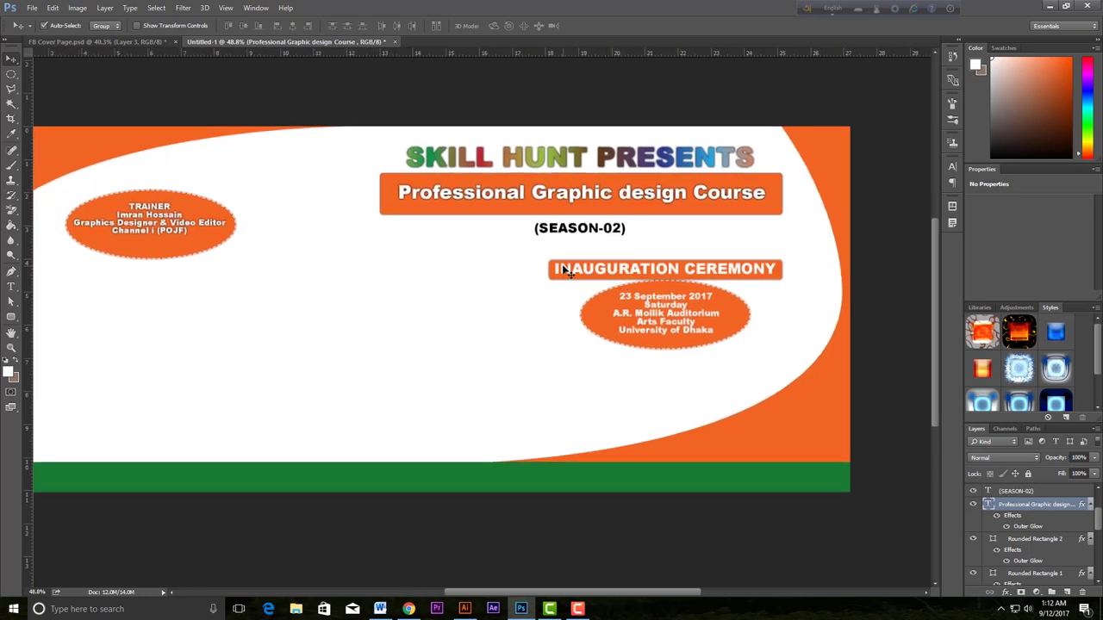
right_click(565, 271)
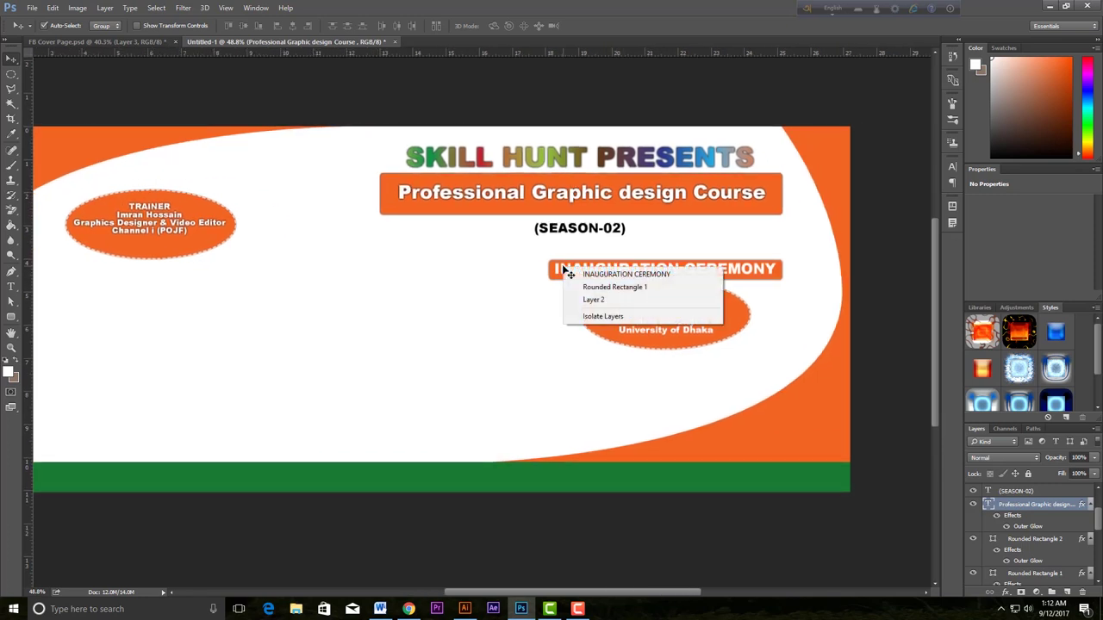
click(641, 274)
double_click(1088, 536)
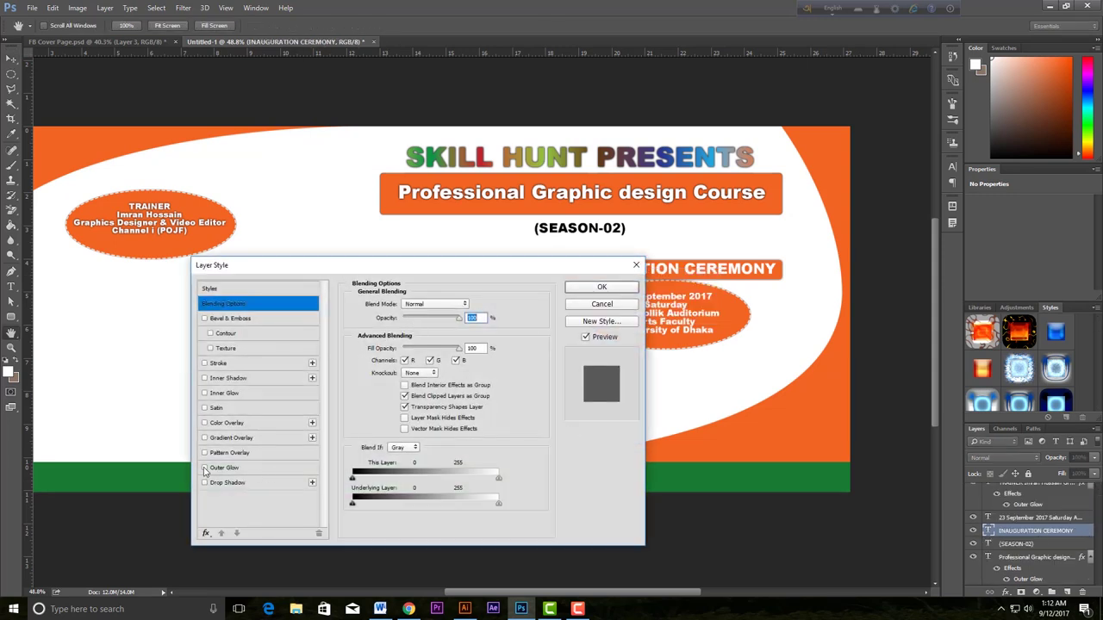
click(204, 468)
click(575, 288)
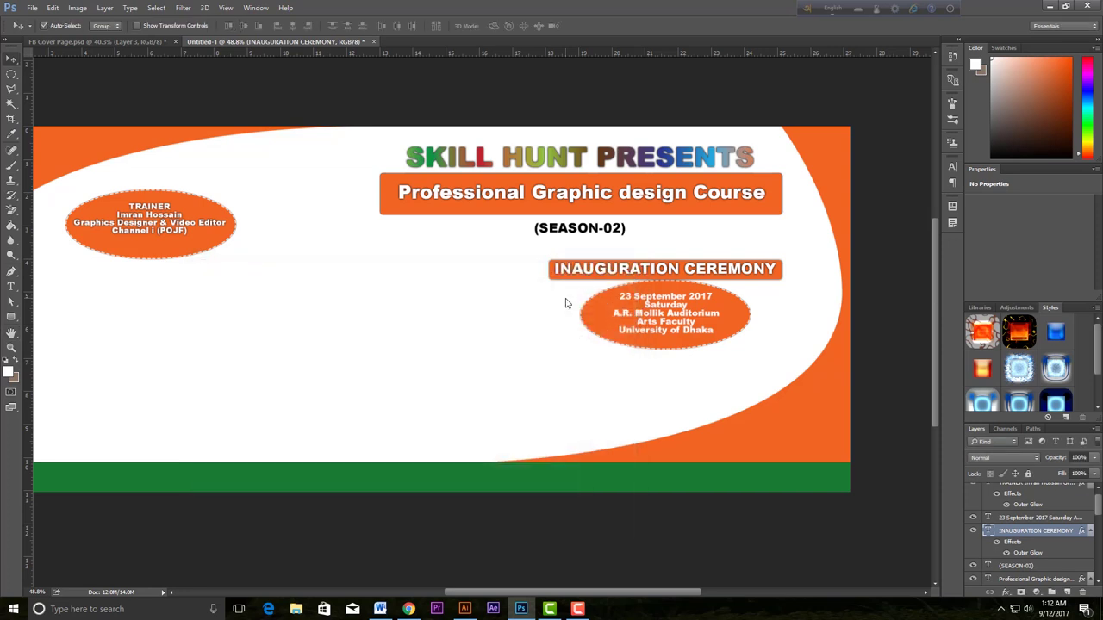
Step: Add an outer glow to the date and venue text layer
right_click(655, 299)
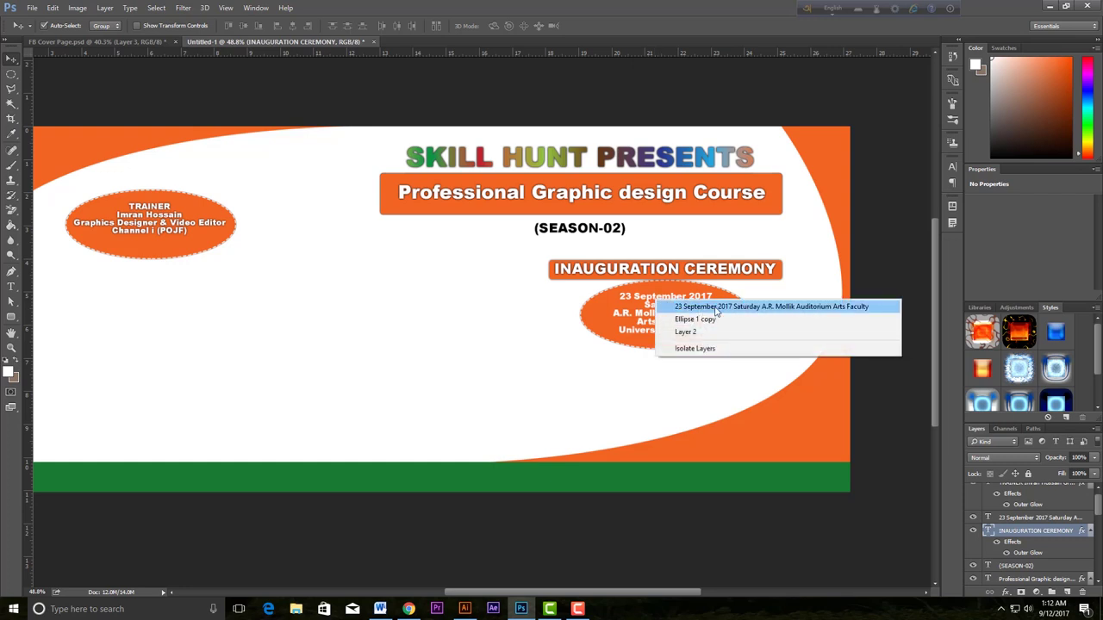
click(715, 308)
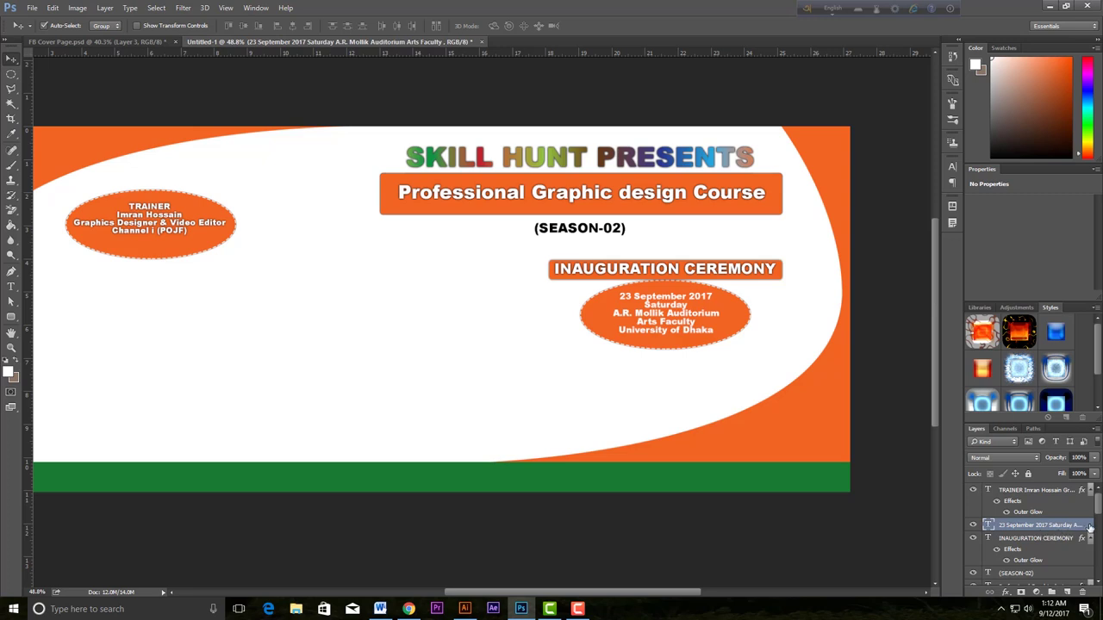
double_click(1089, 526)
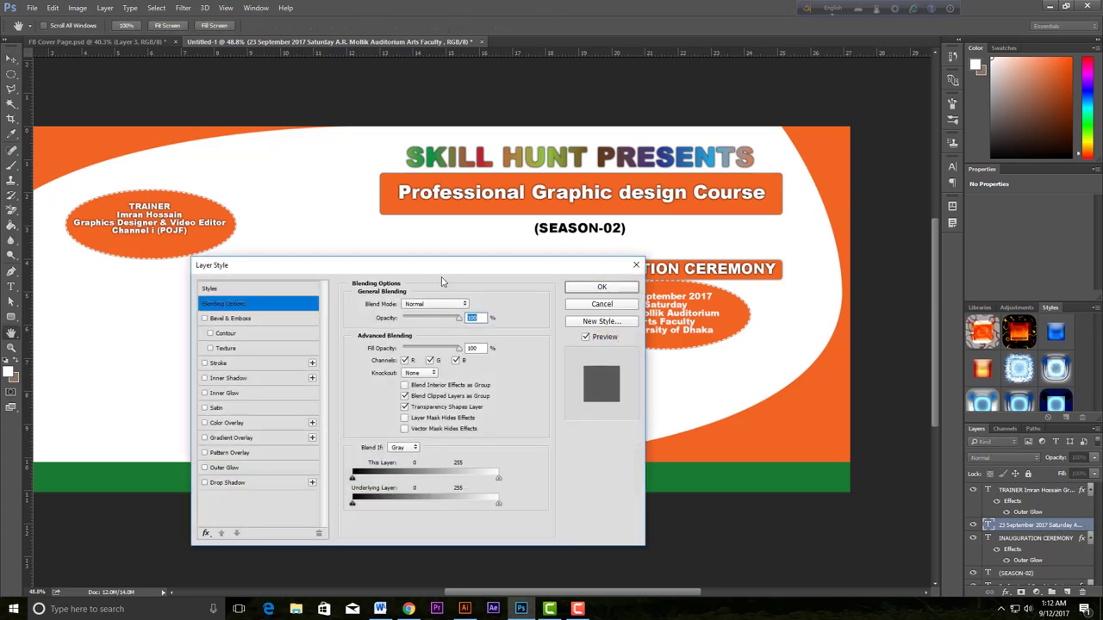
click(205, 468)
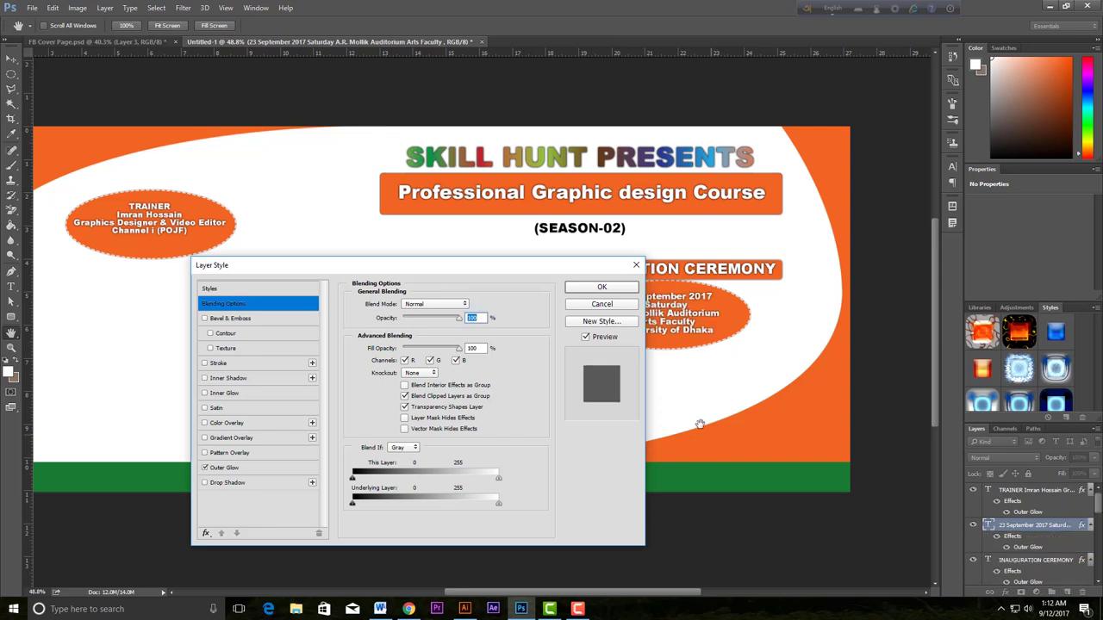
drag(502, 273, 386, 272)
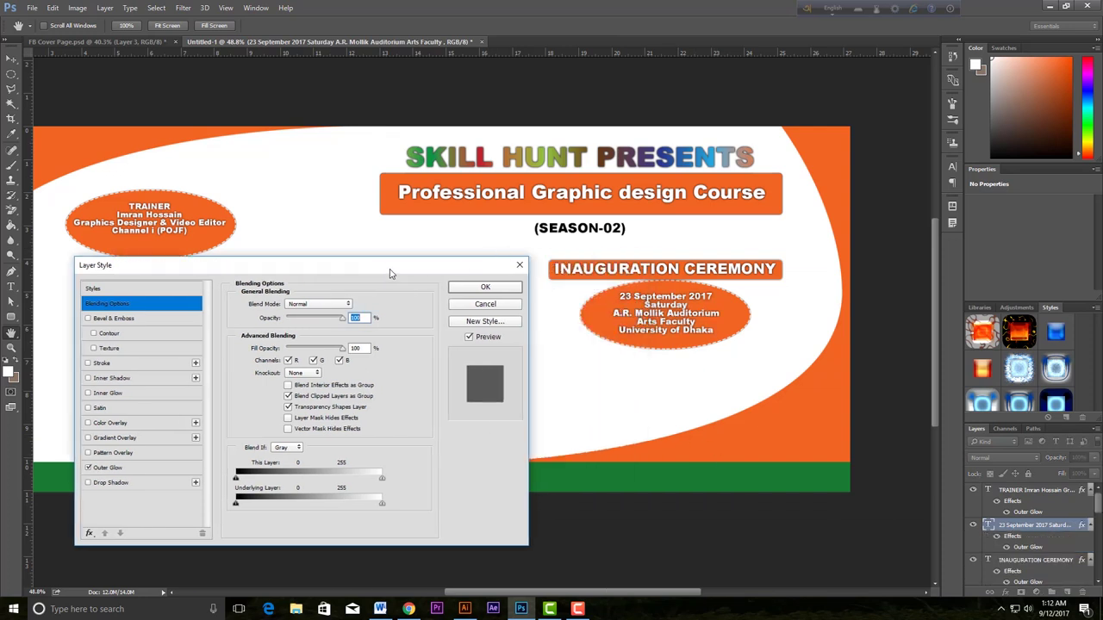
click(482, 290)
key(v)
mouse_move(327, 362)
mouse_down()
mouse_move(431, 356)
mouse_move(425, 332)
mouse_up()
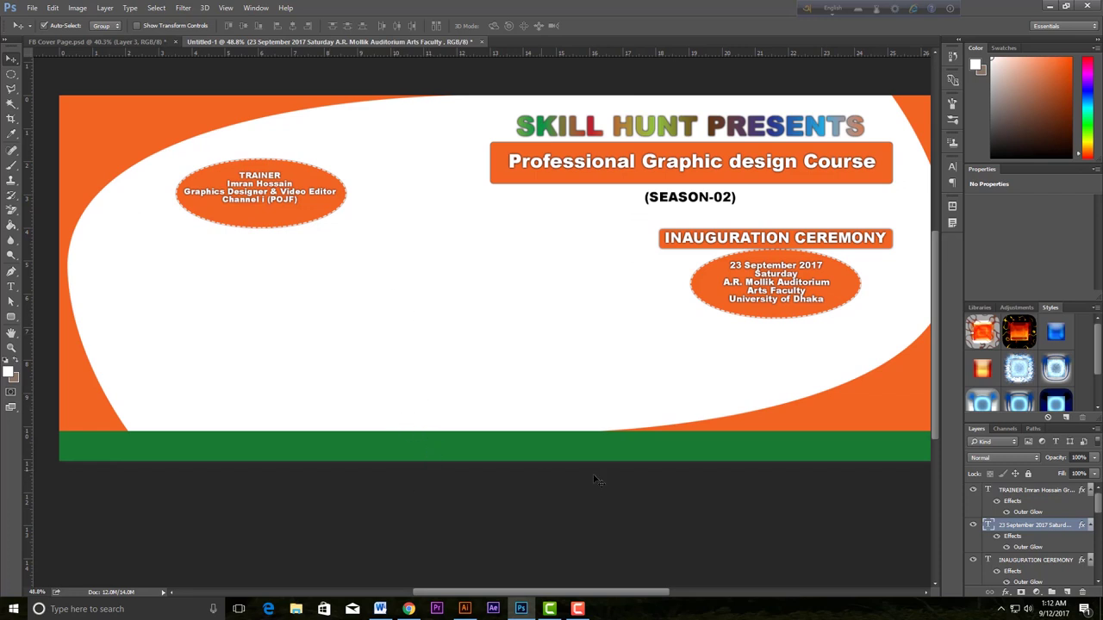
Step: Add a drop shadow to the green Rectangle 2 bar, with Blend If set to Red
right_click(533, 449)
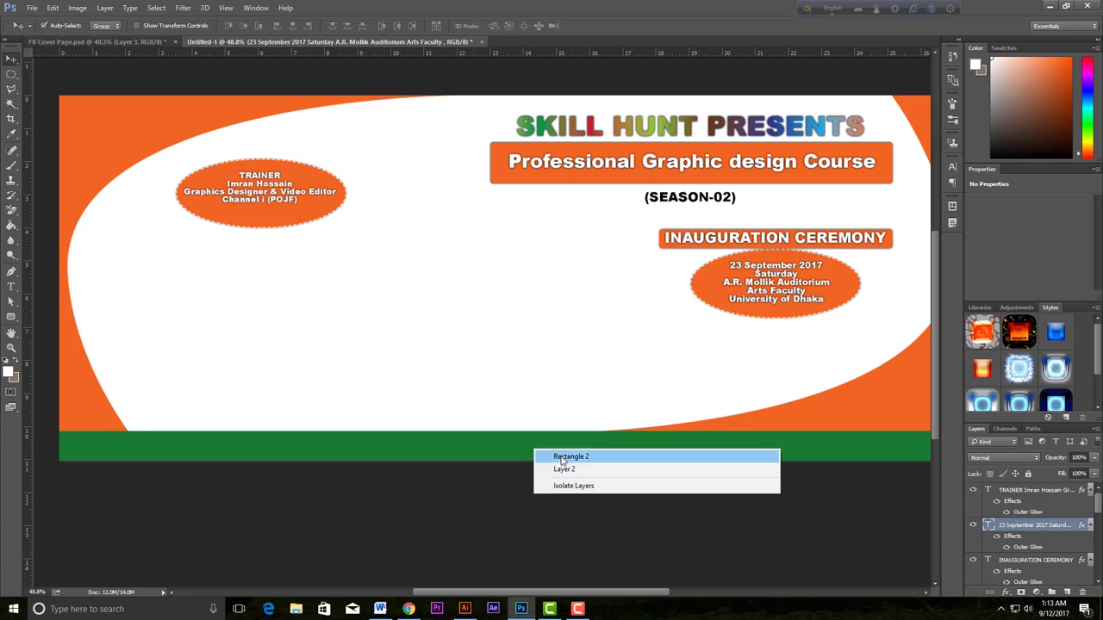
click(561, 457)
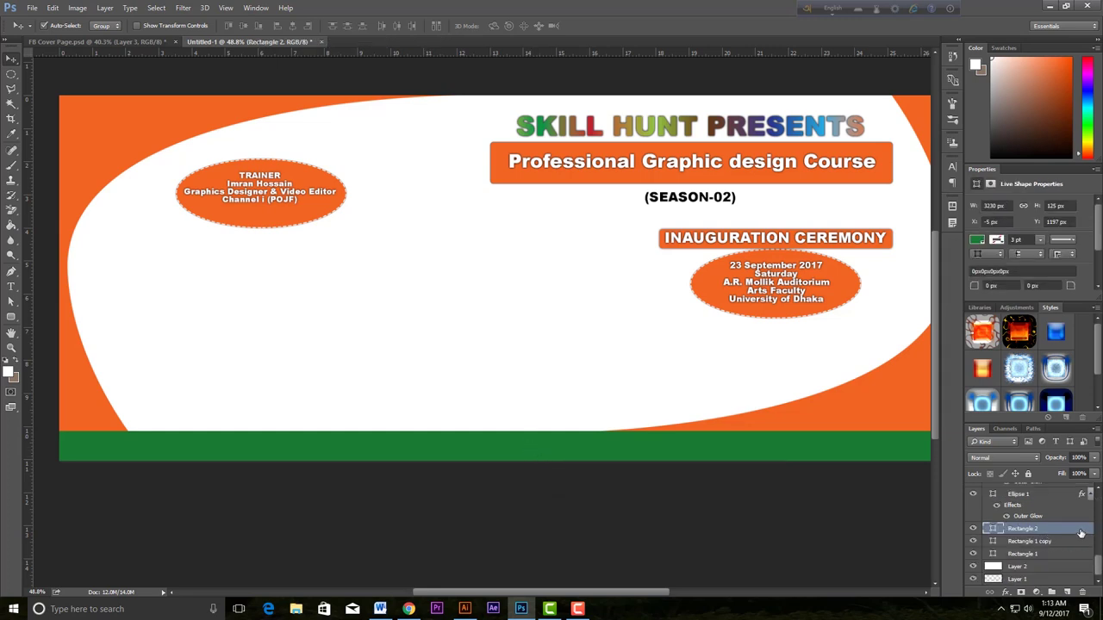
double_click(1081, 530)
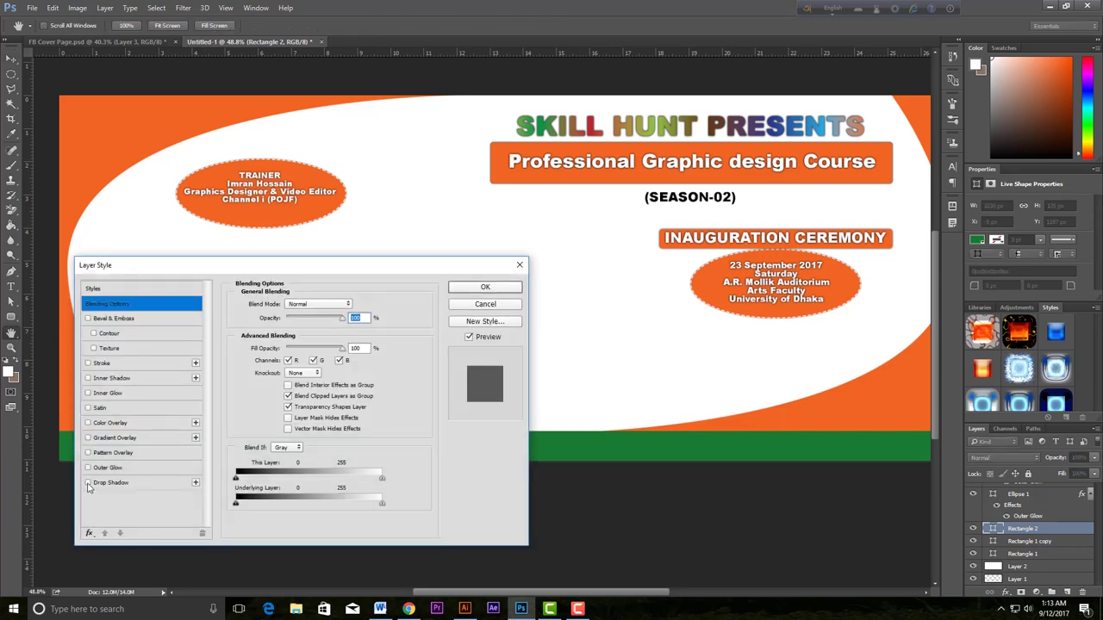
click(88, 483)
drag(287, 263, 664, 272)
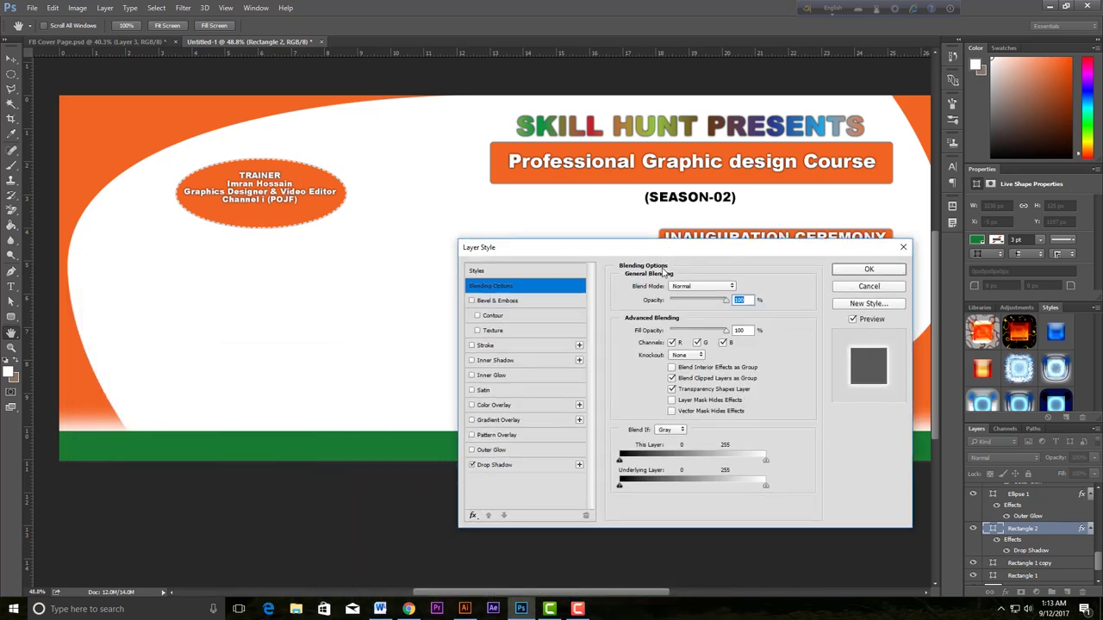
drag(603, 248, 193, 84)
click(61, 301)
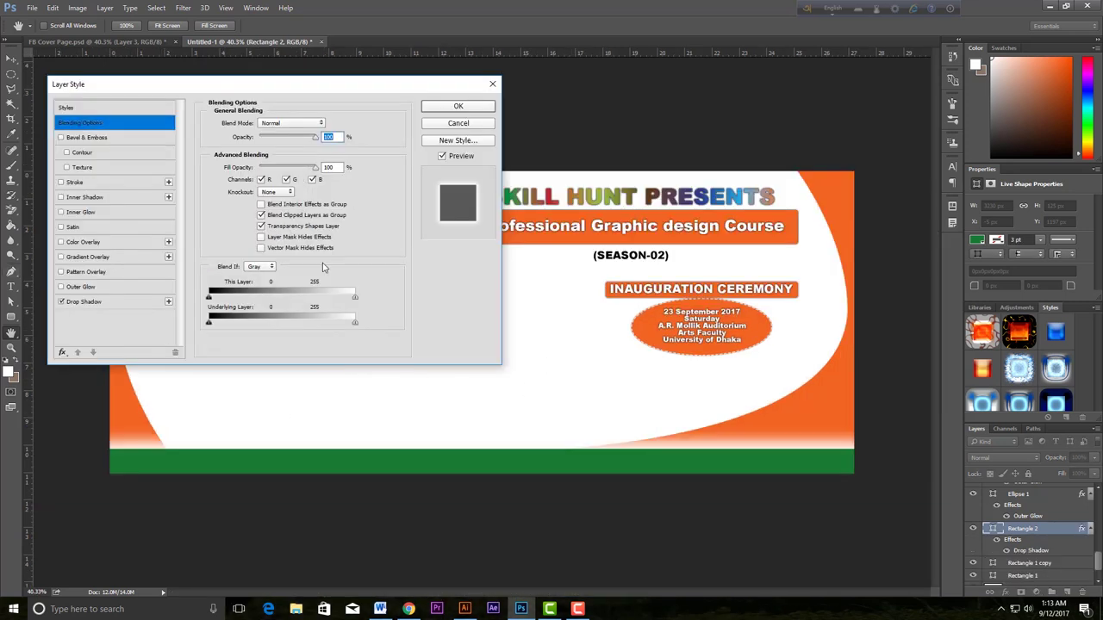
click(258, 267)
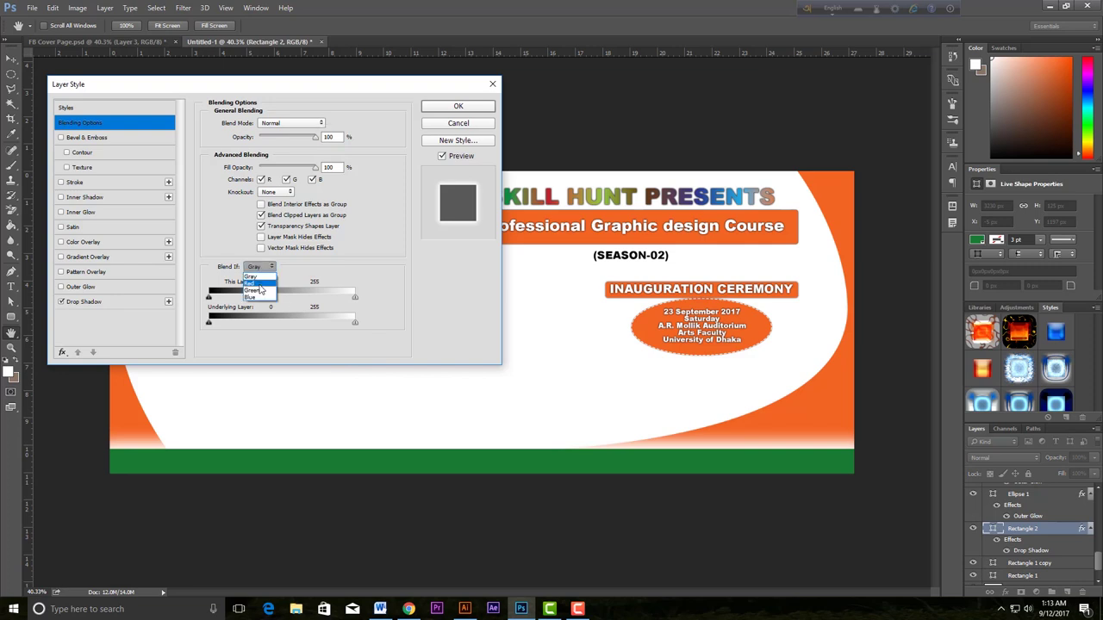
click(260, 284)
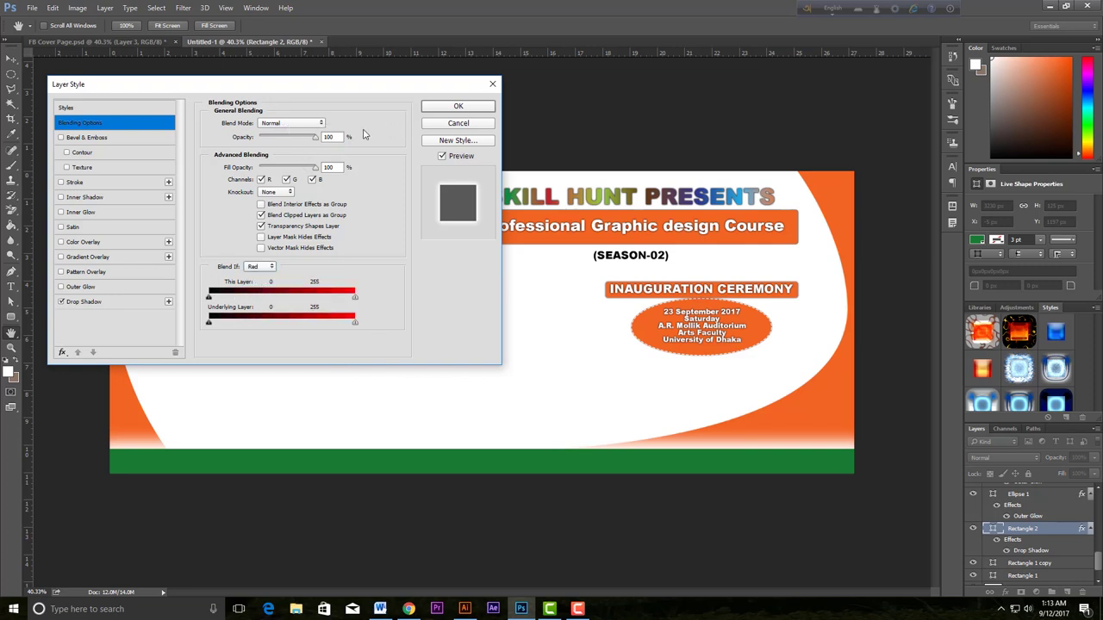
click(127, 302)
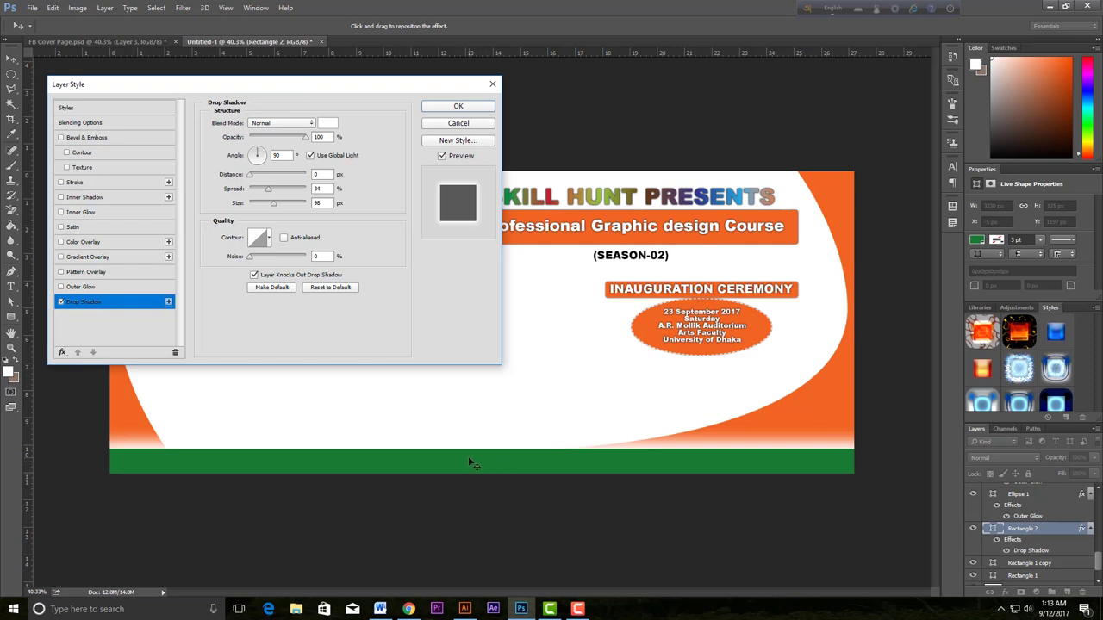
Step: Make the drop shadow orange #f26522 with size 250 and spread about 13
click(327, 123)
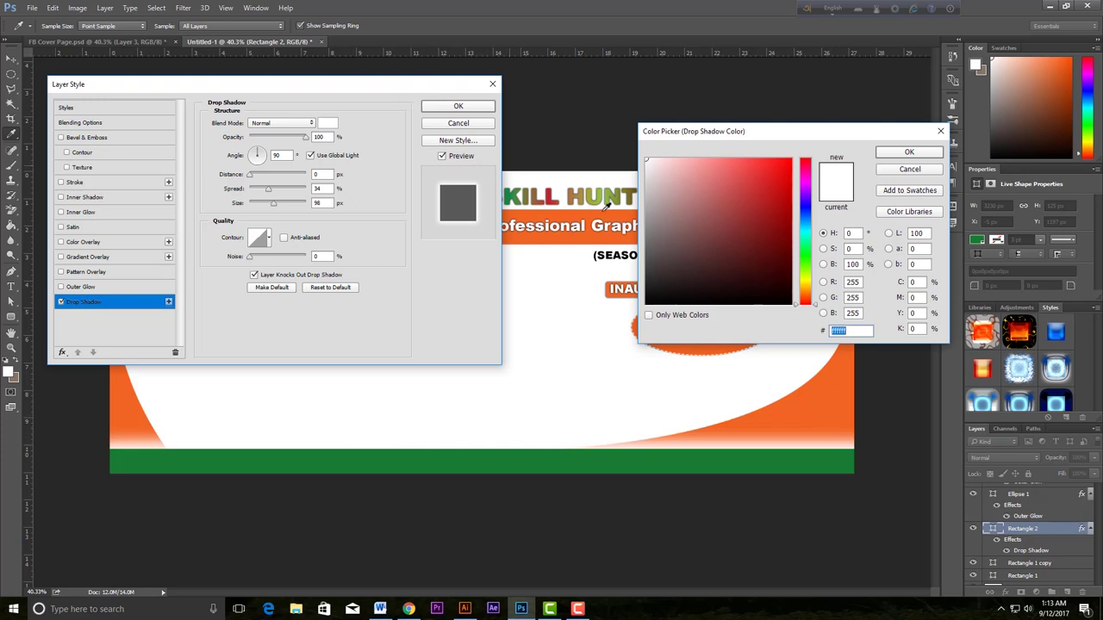
click(832, 381)
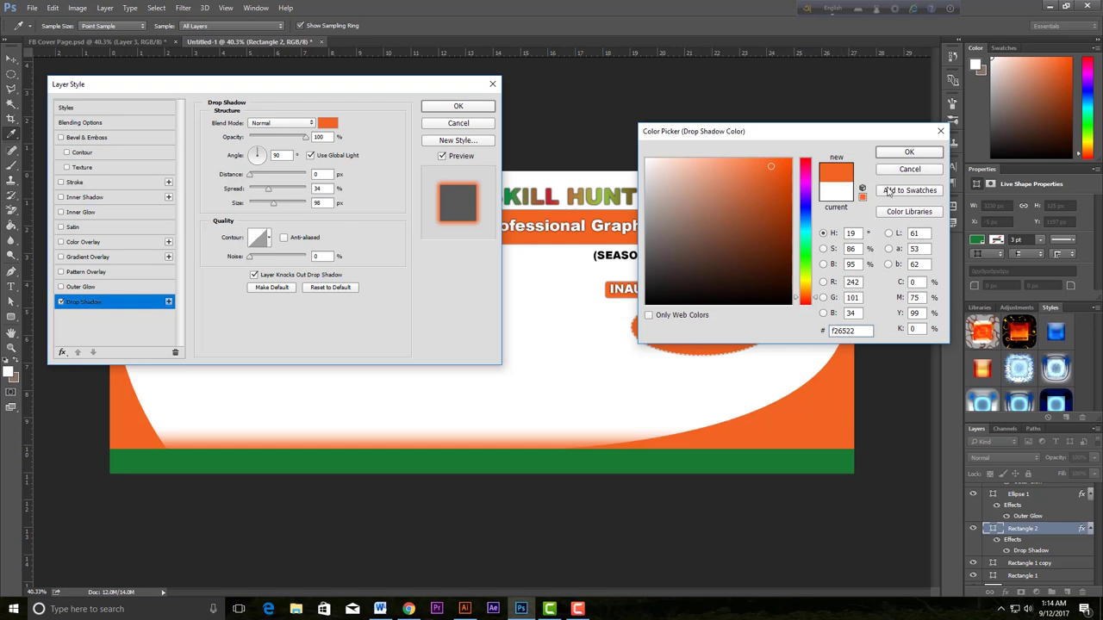
click(909, 152)
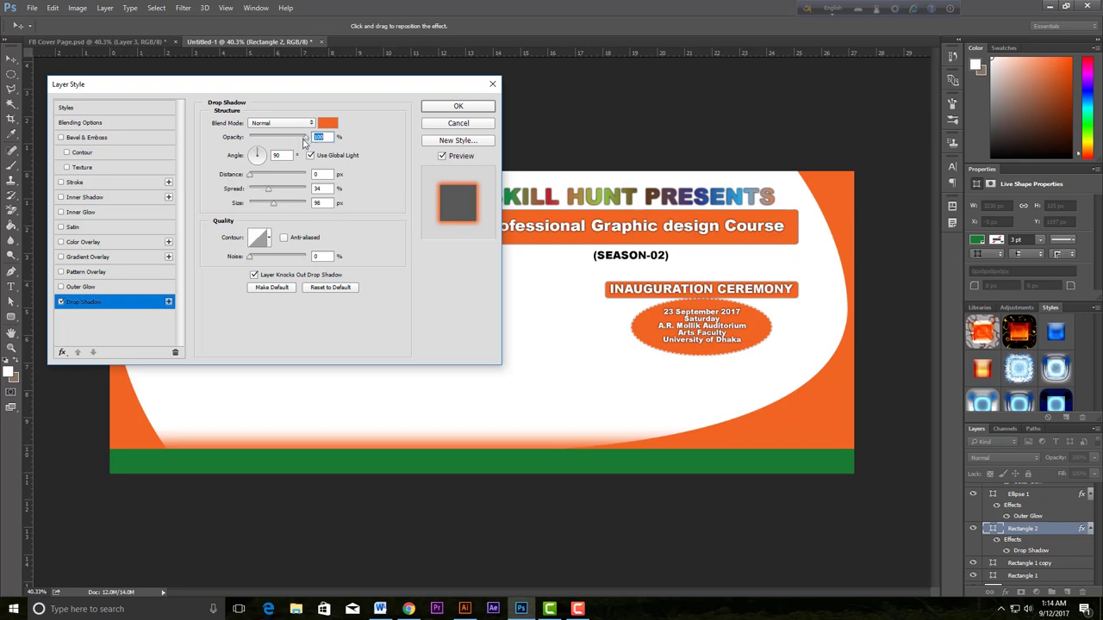
drag(251, 180, 223, 175)
drag(274, 207, 337, 216)
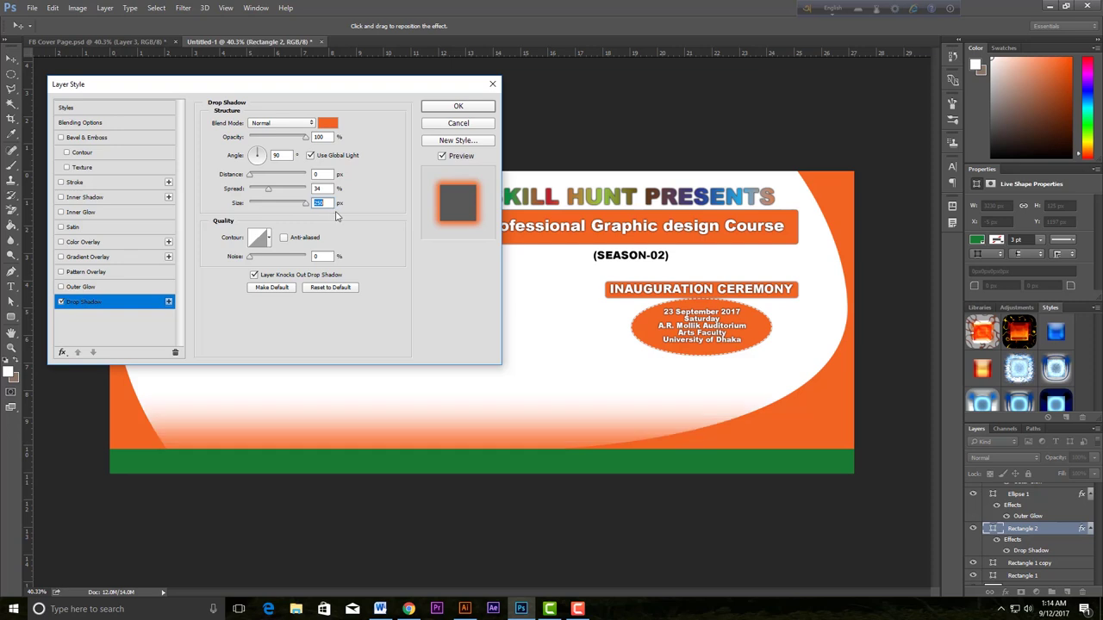
drag(266, 189, 256, 195)
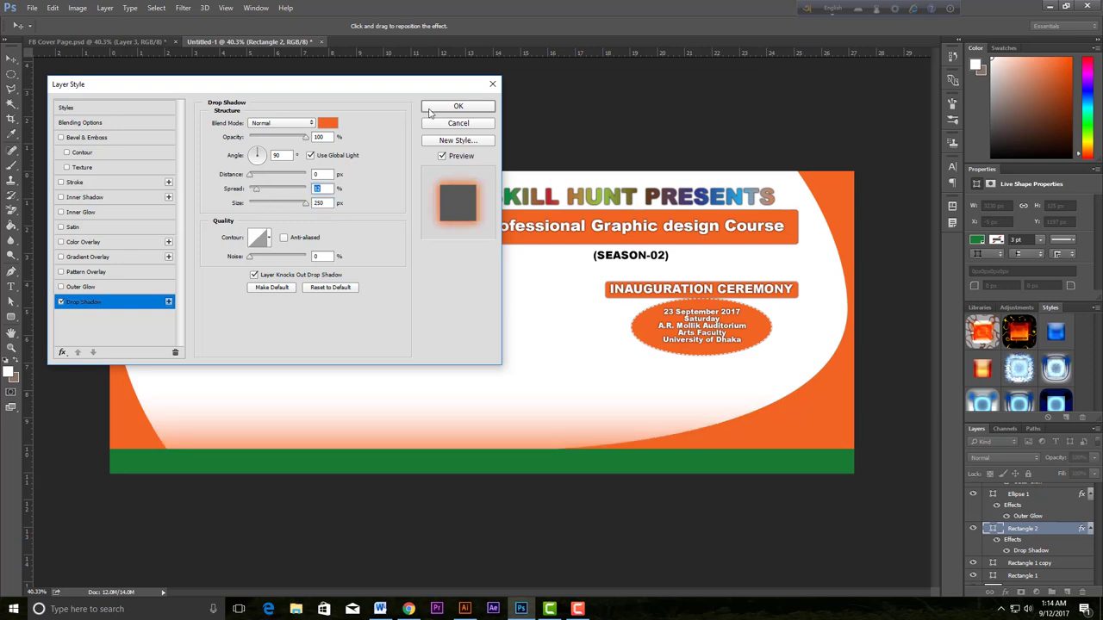
click(457, 107)
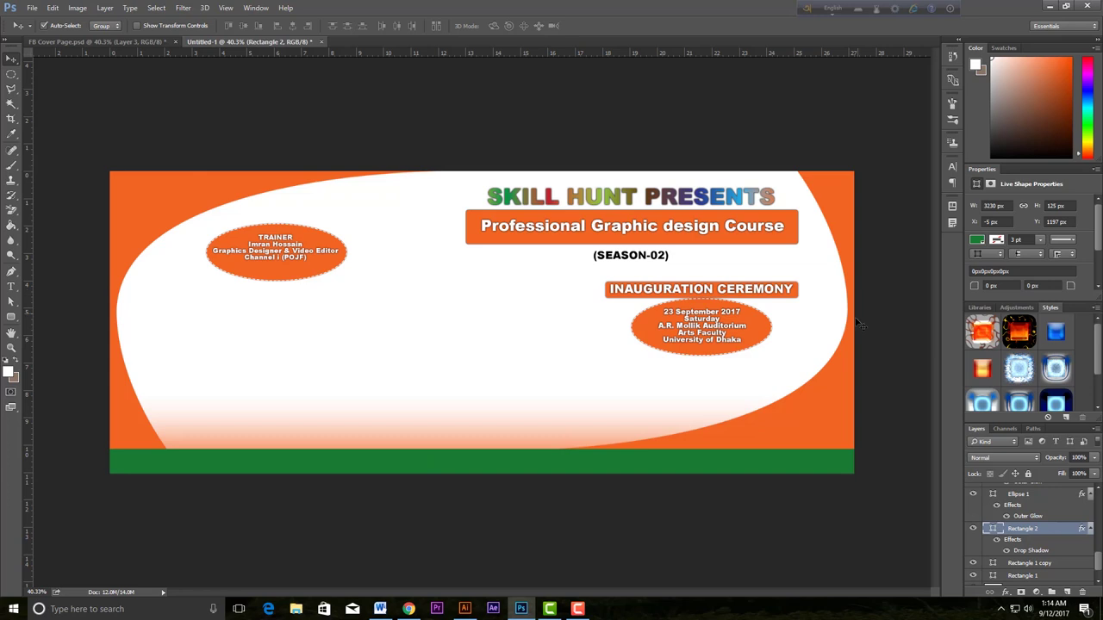
Step: Select the Rectangle 1 background layer and switch its shape fill to Gradient
right_click(149, 202)
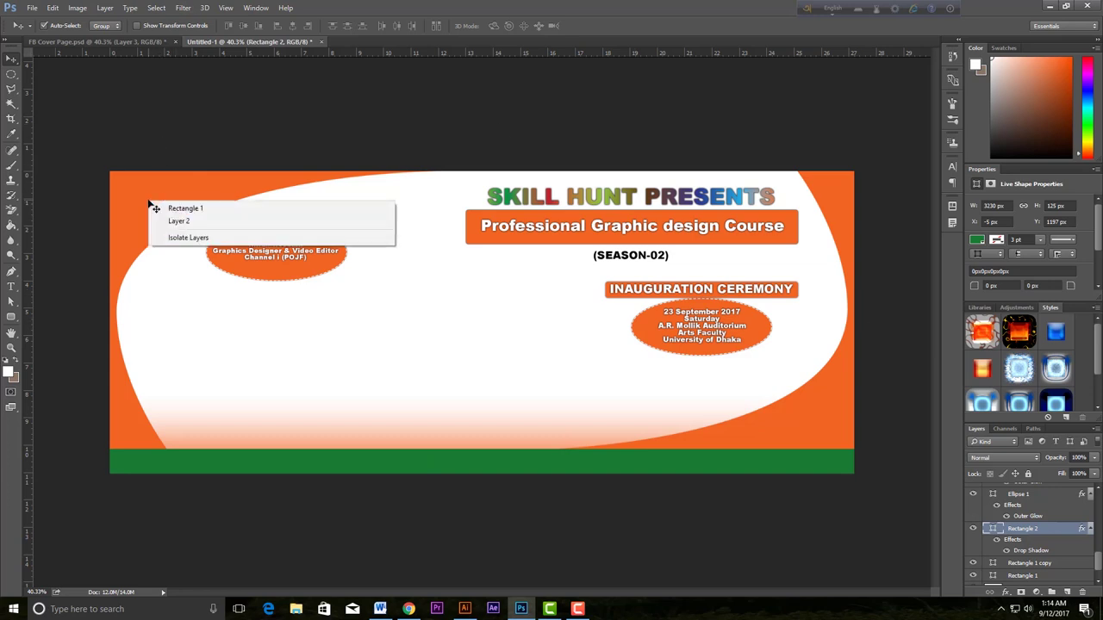
click(190, 209)
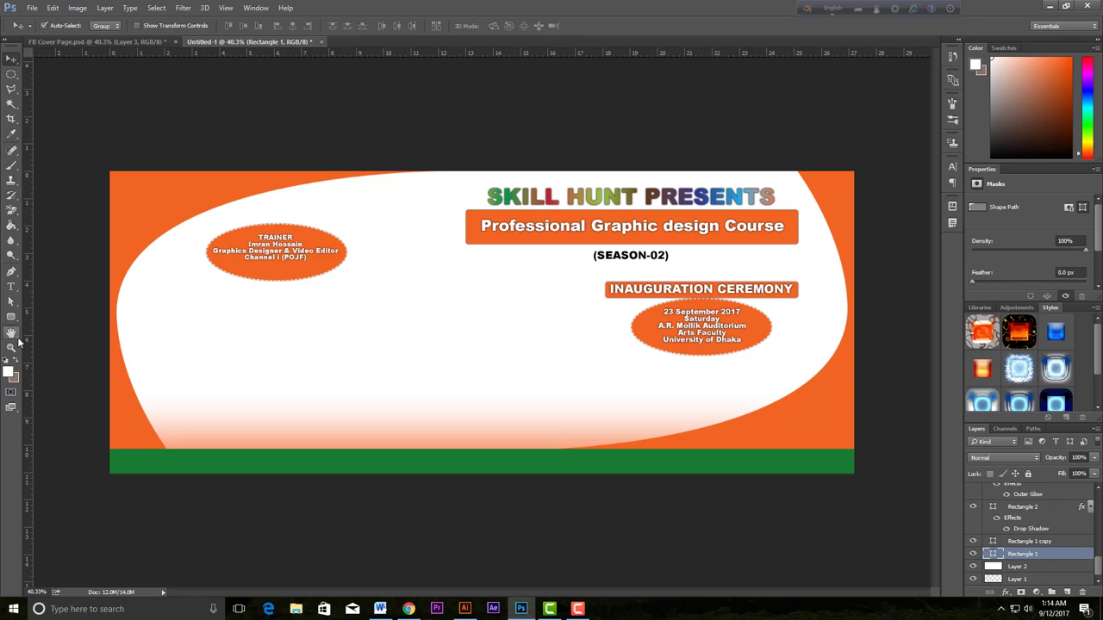
drag(11, 318, 62, 319)
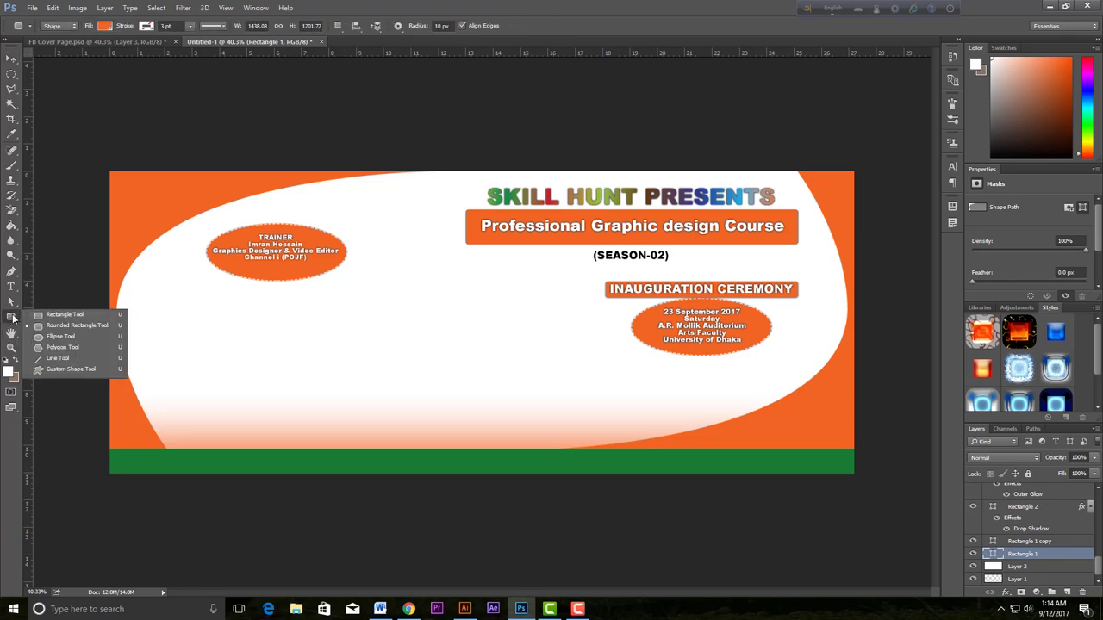
click(62, 321)
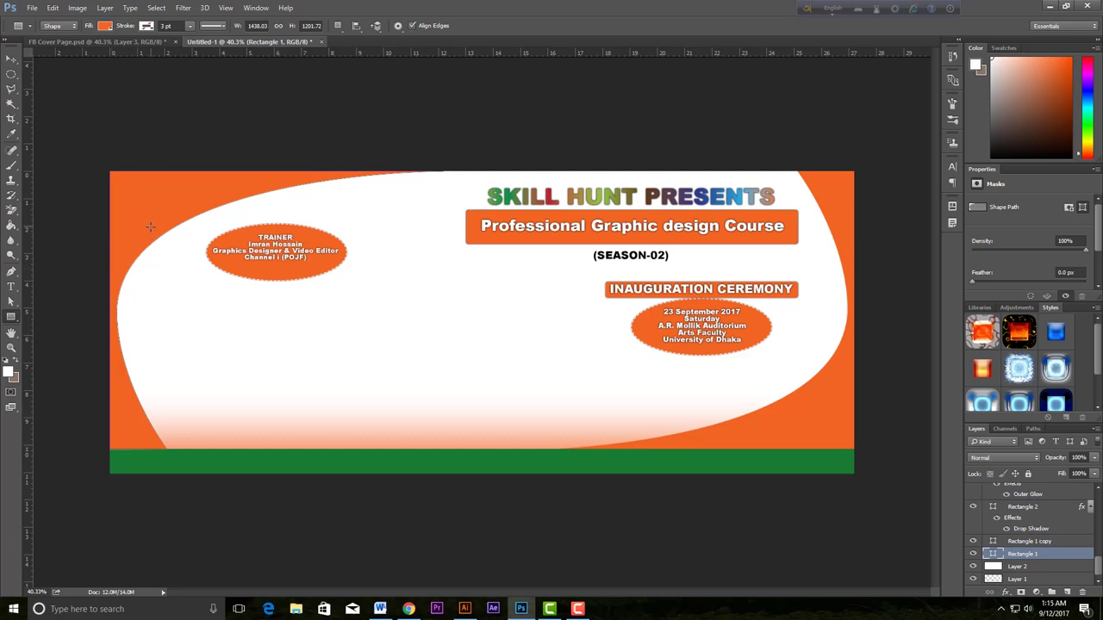
click(106, 27)
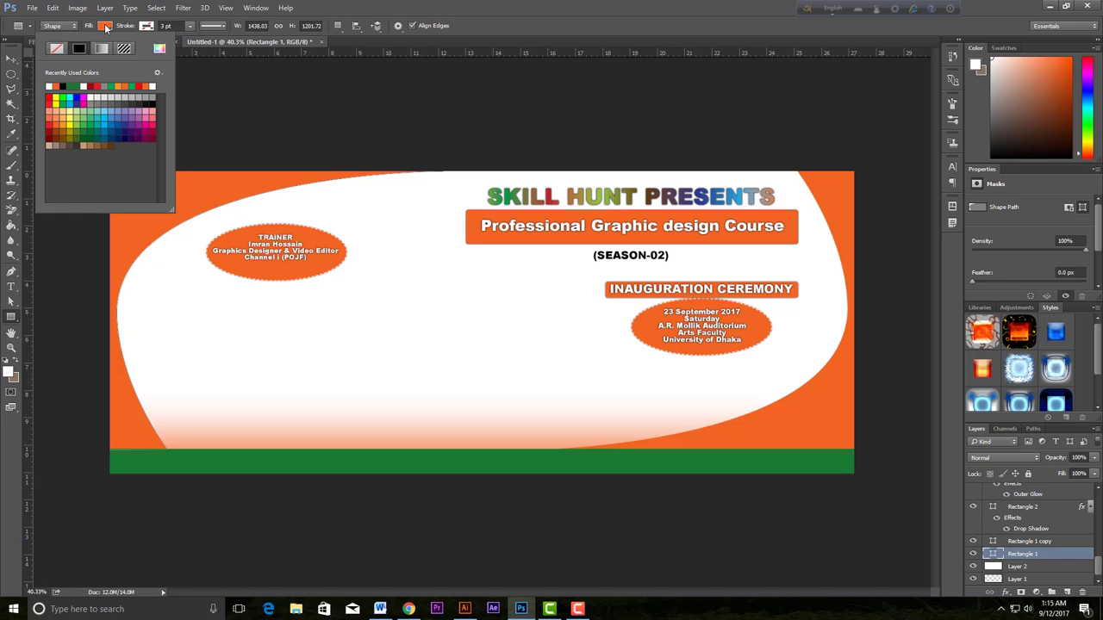
click(101, 50)
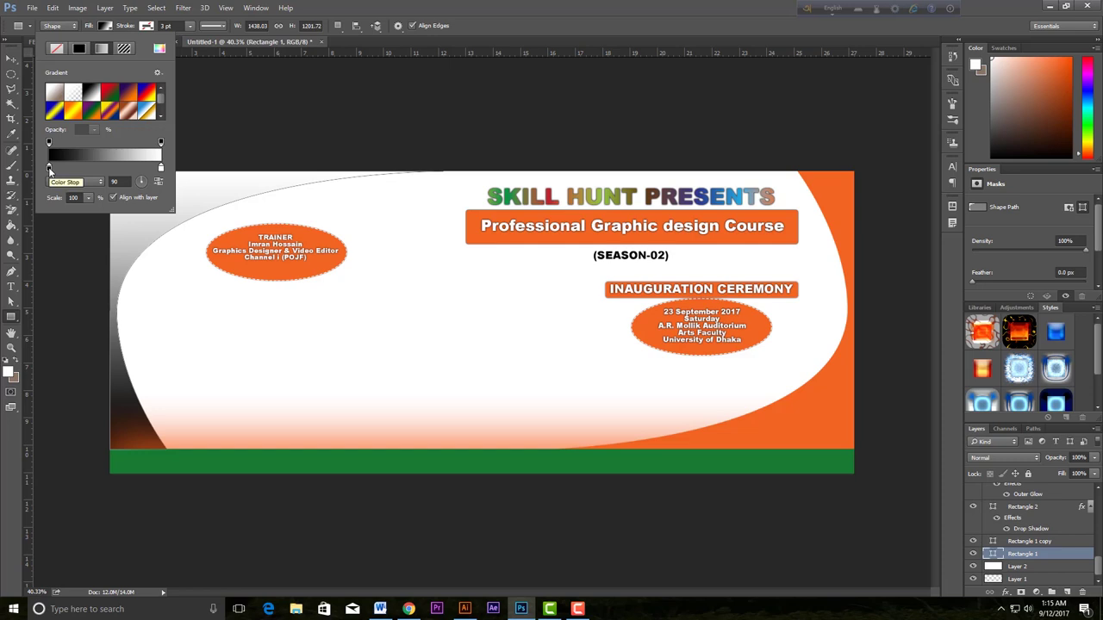
Step: Sample the banner orange into both the first and end gradient color stops
double_click(49, 169)
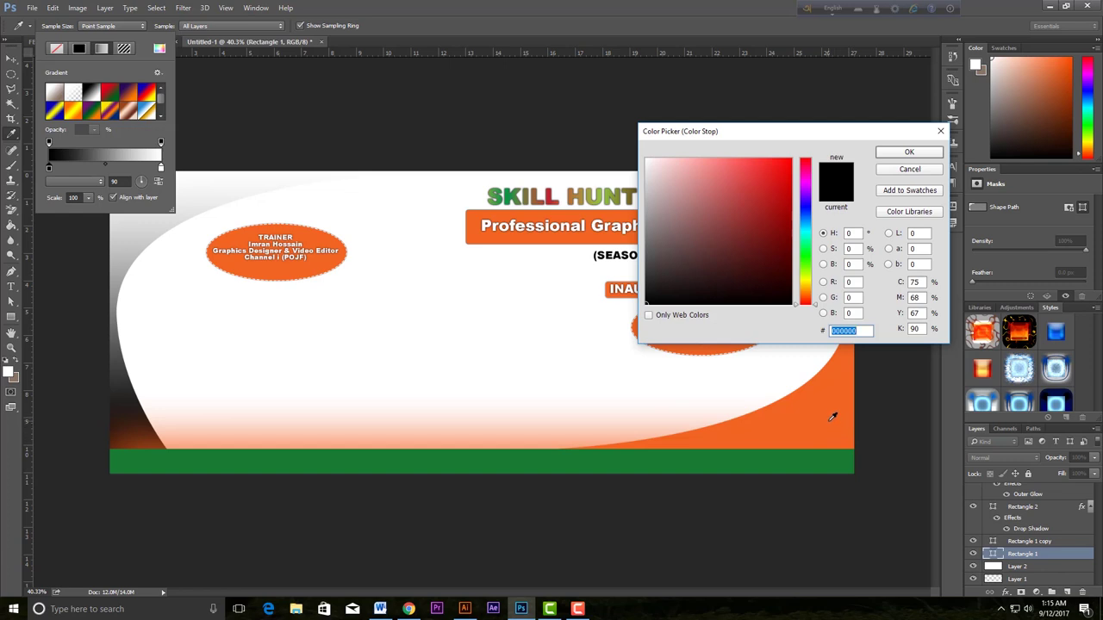
click(832, 419)
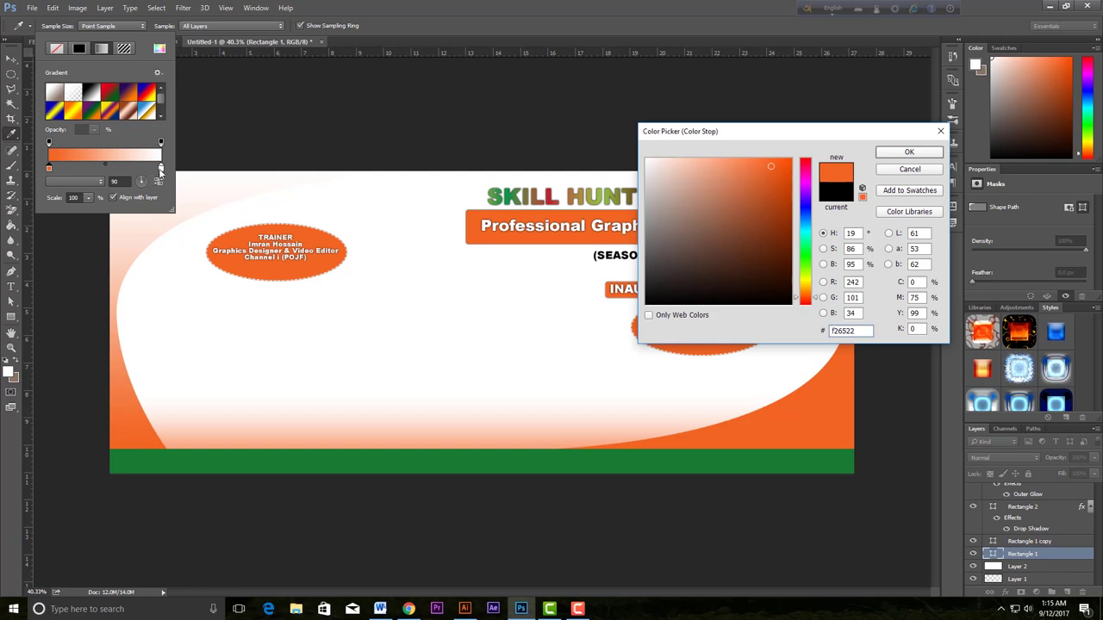
key(ctrl+a)
click(891, 153)
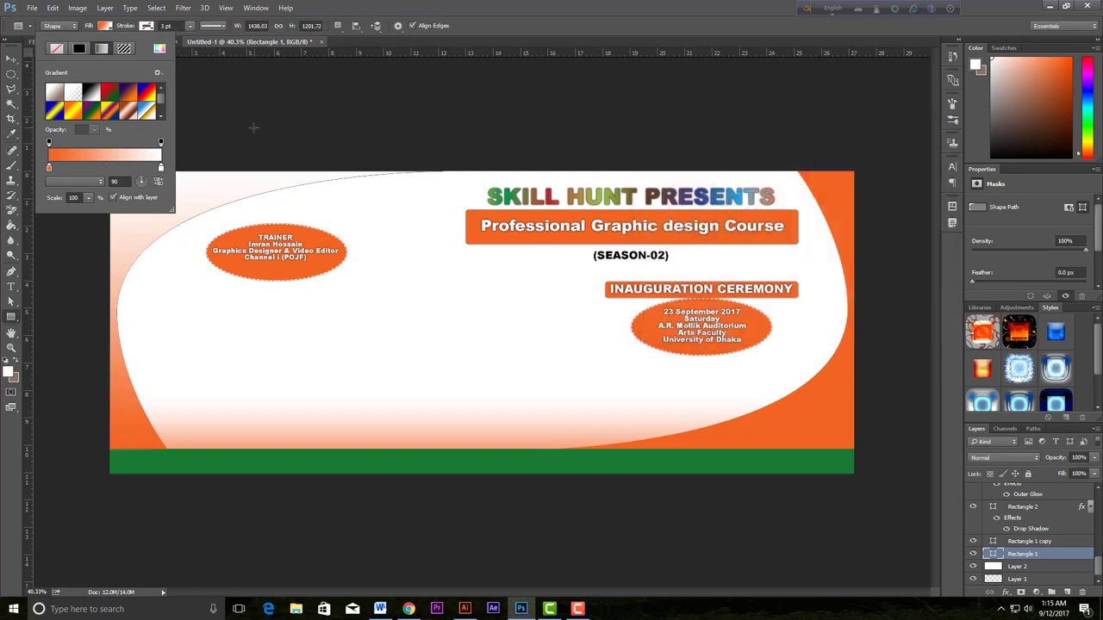
double_click(161, 169)
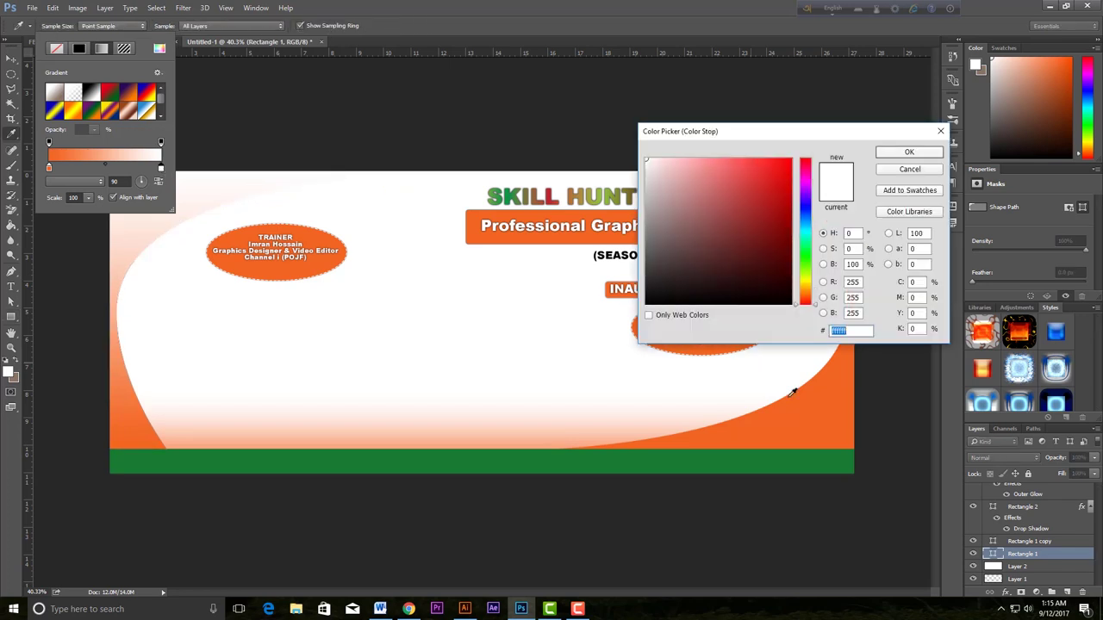
click(840, 412)
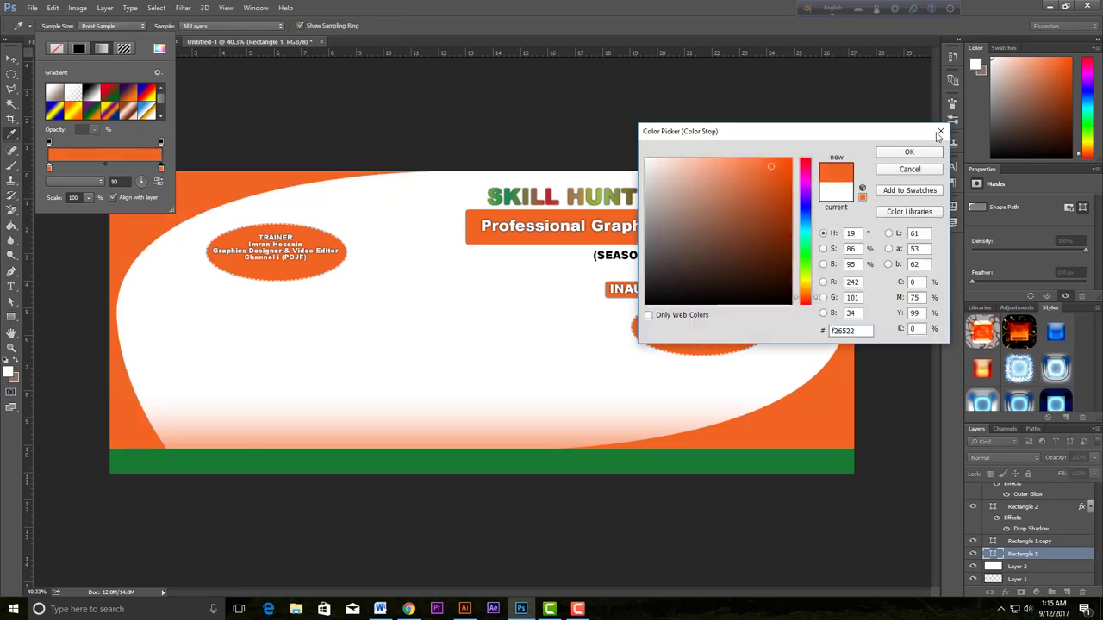
click(930, 154)
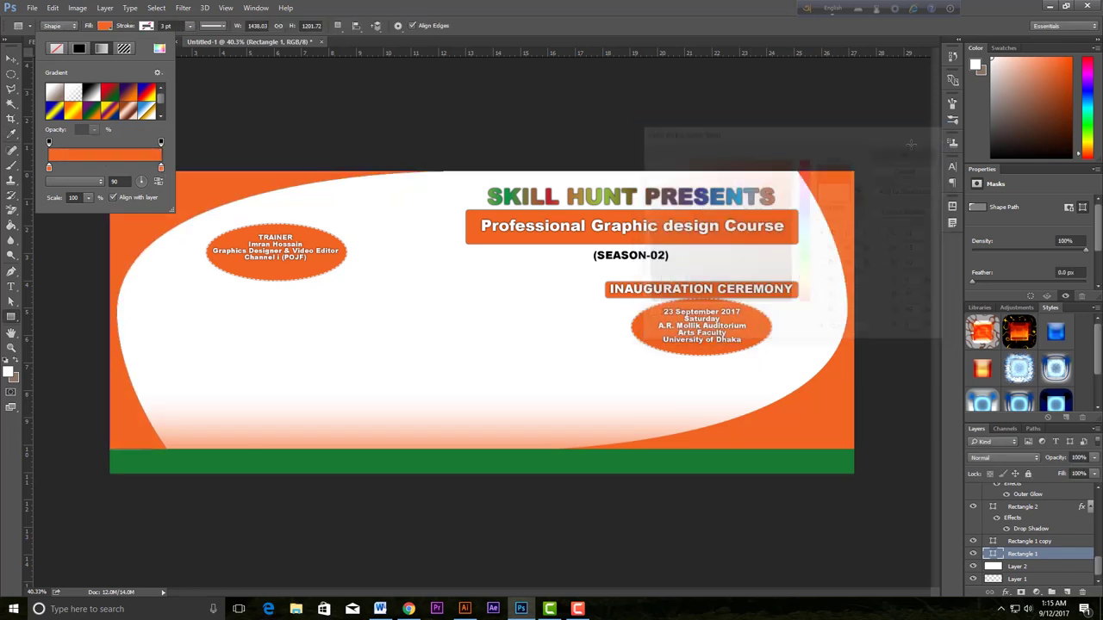
Step: Add an opacity stop midway on Rectangle 1's gradient and set it to 0% opacity
click(105, 142)
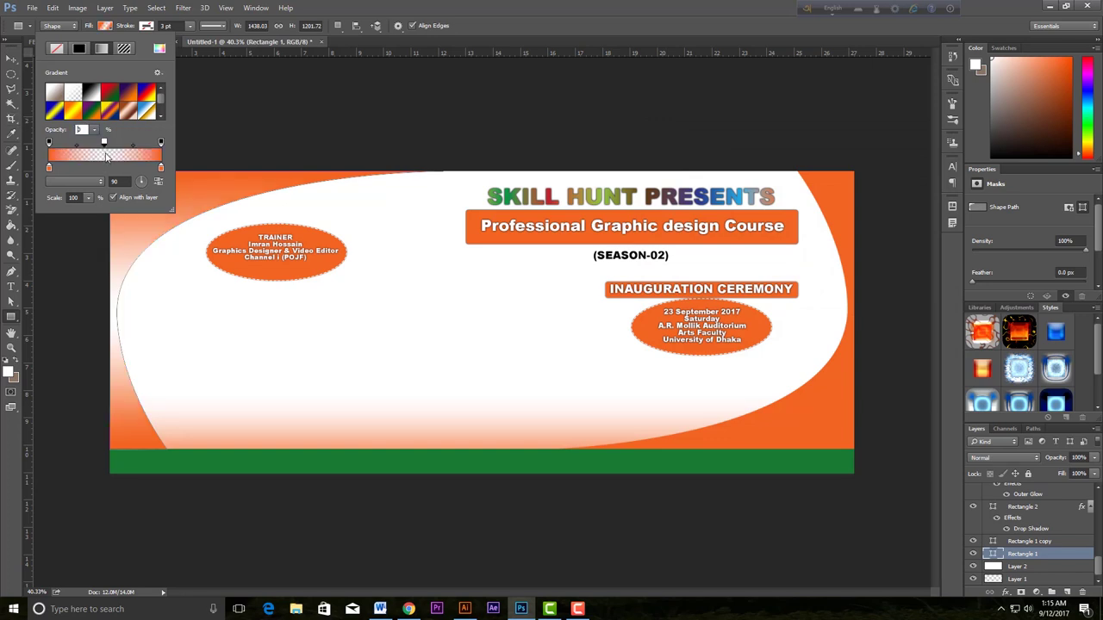
click(104, 145)
drag(105, 150, 106, 152)
text(3)
mouse_move(91, 134)
mouse_down()
mouse_move(96, 163)
mouse_move(92, 148)
mouse_up()
click(161, 143)
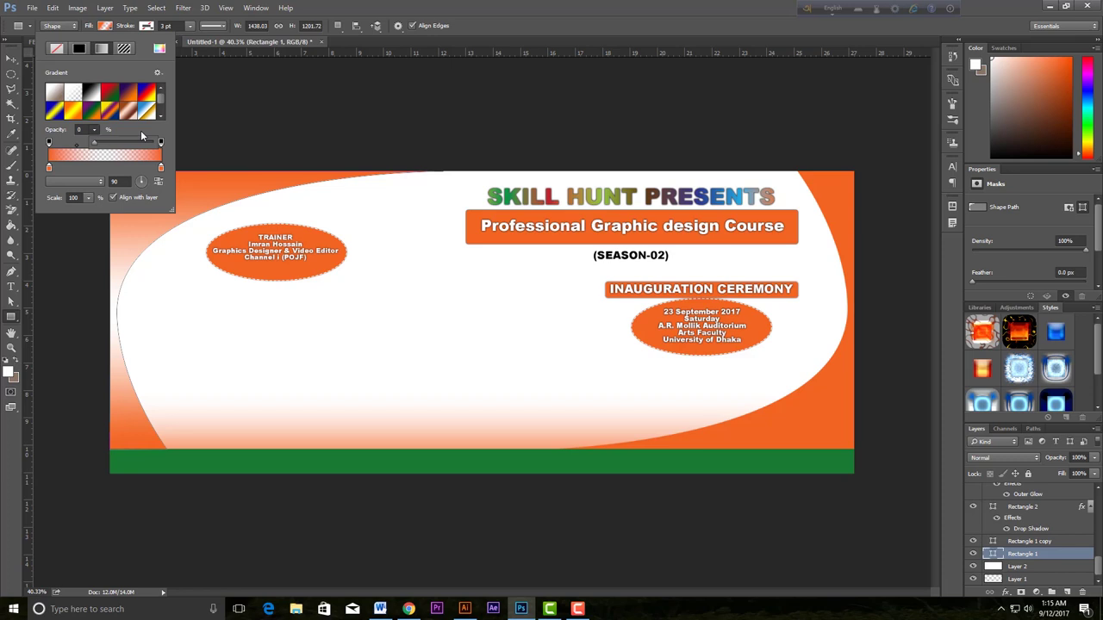
Step: Add another transparency stop near the middle, then close the Fill panel keeping the fade
click(103, 142)
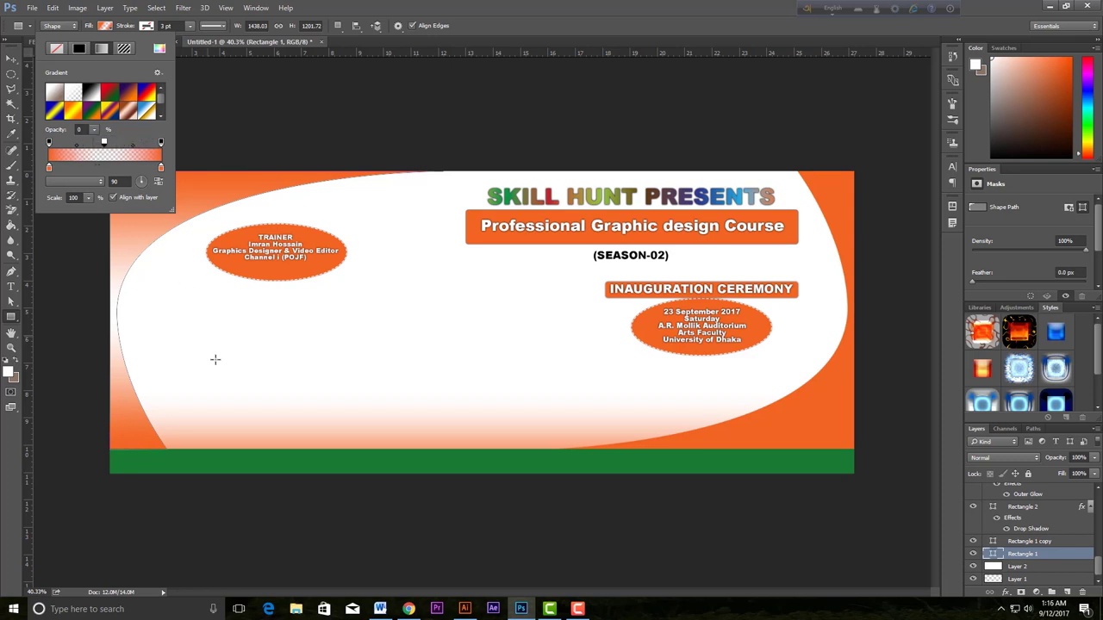
click(78, 145)
drag(79, 151, 81, 152)
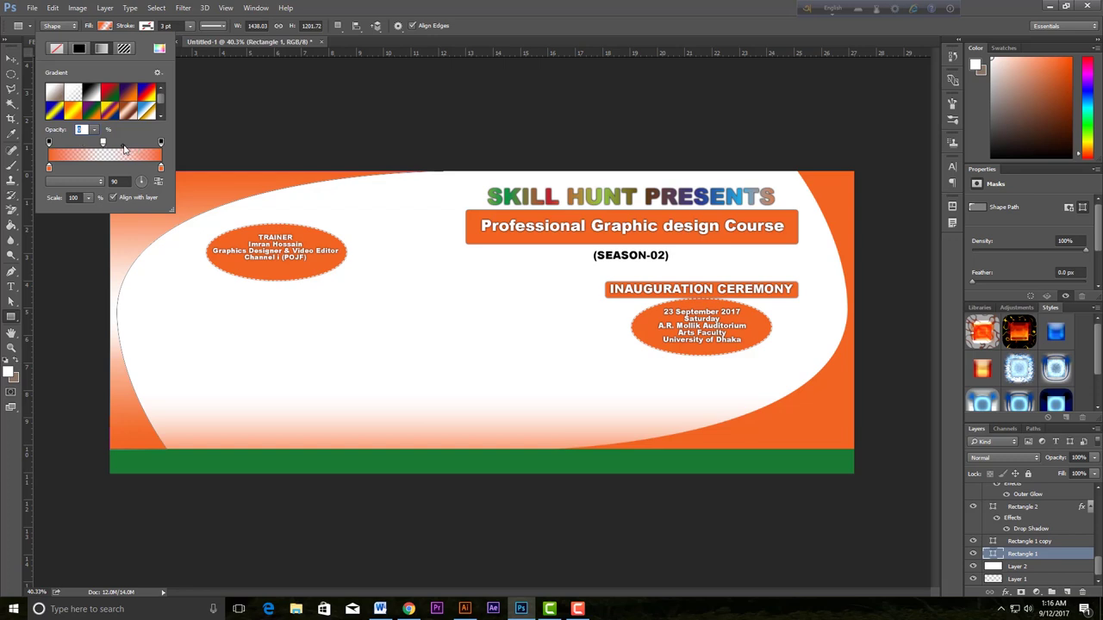
click(599, 9)
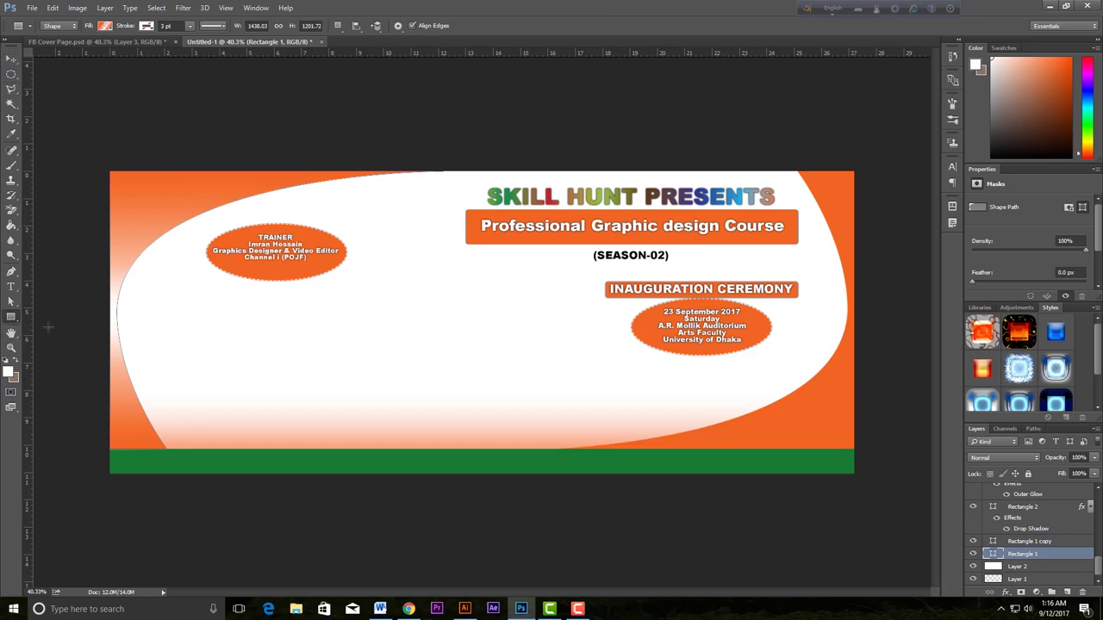
right_click(818, 408)
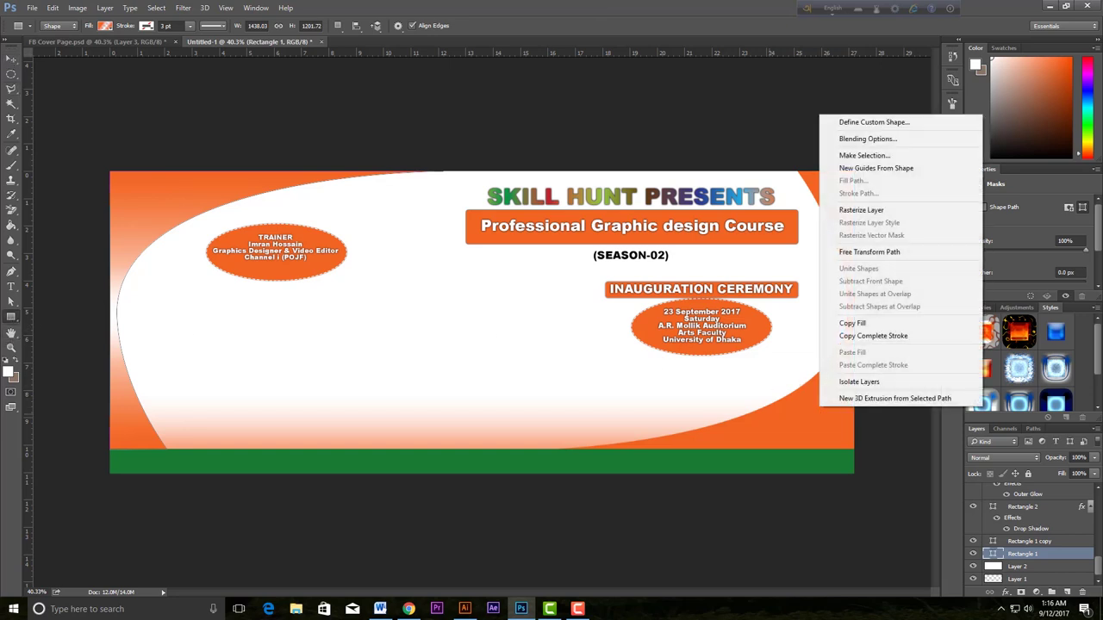
key(Escape)
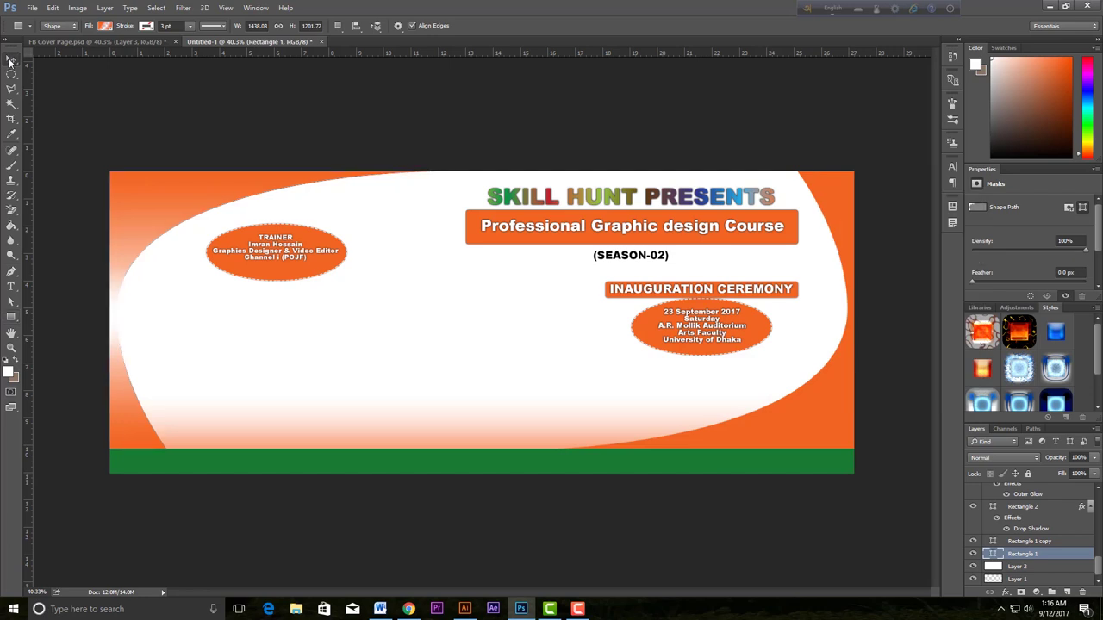
Step: Select the Rectangle 1 copy layer and change its shape fill to Gradient
key(v)
right_click(823, 406)
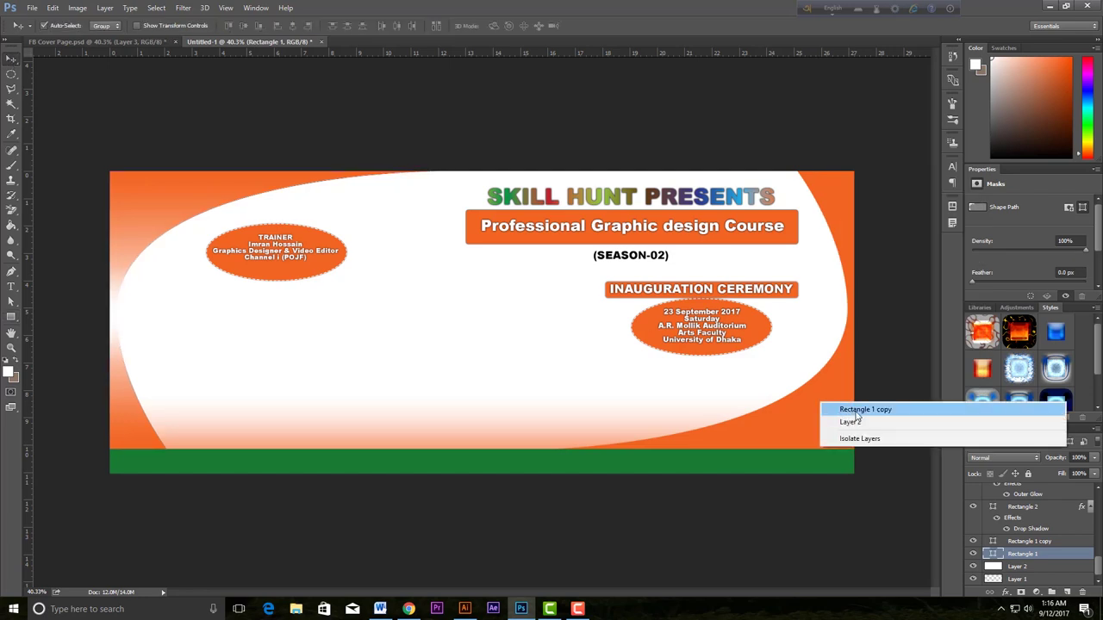
click(840, 406)
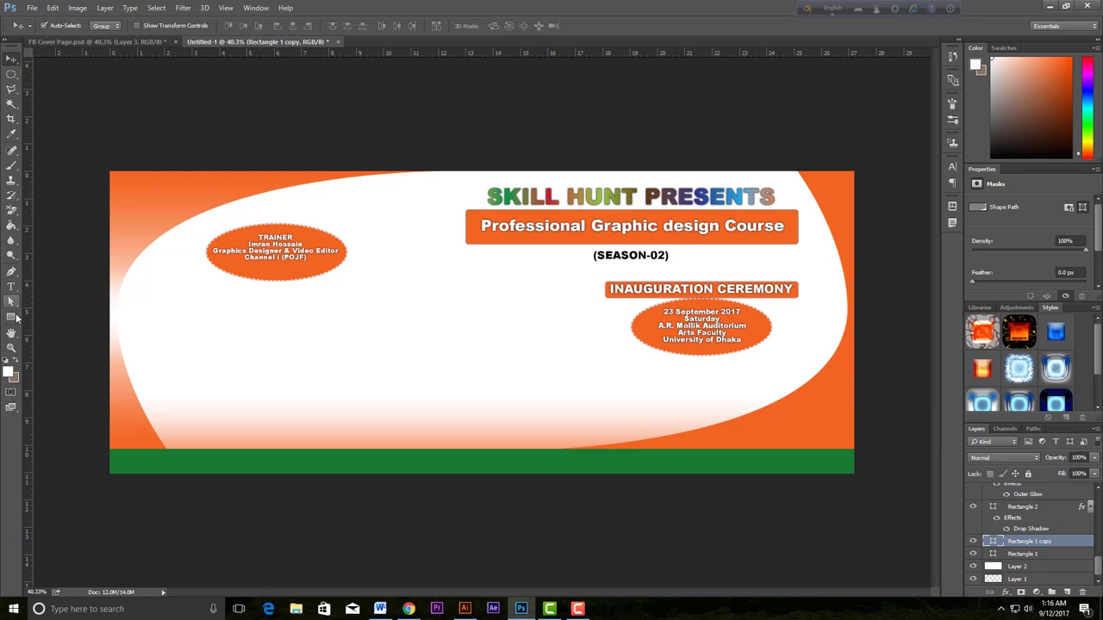
click(11, 316)
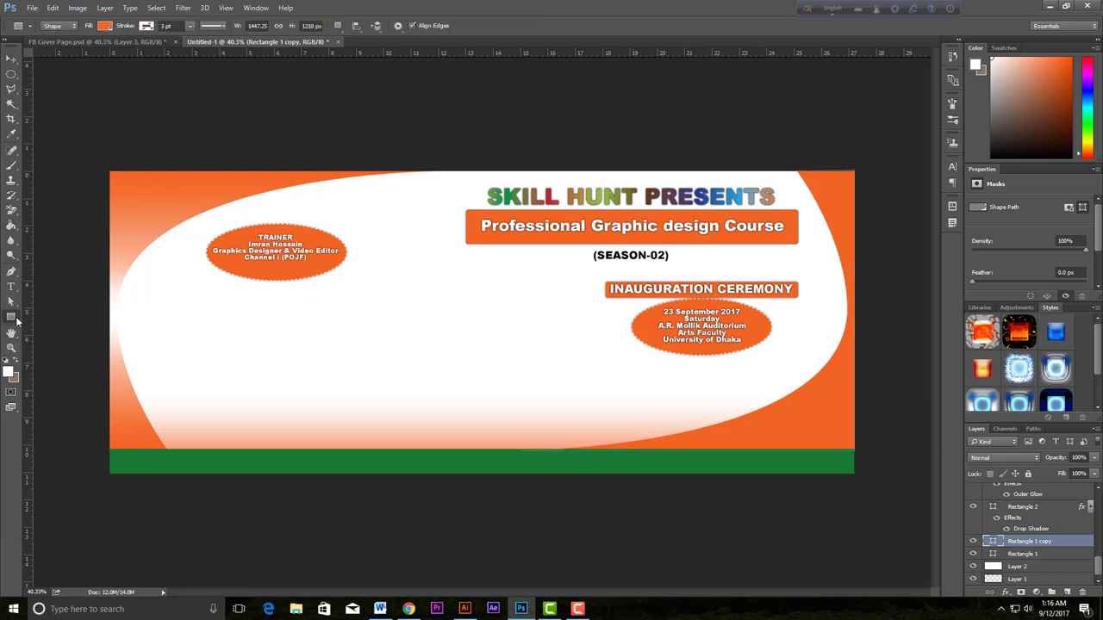
right_click(11, 316)
click(56, 316)
click(104, 26)
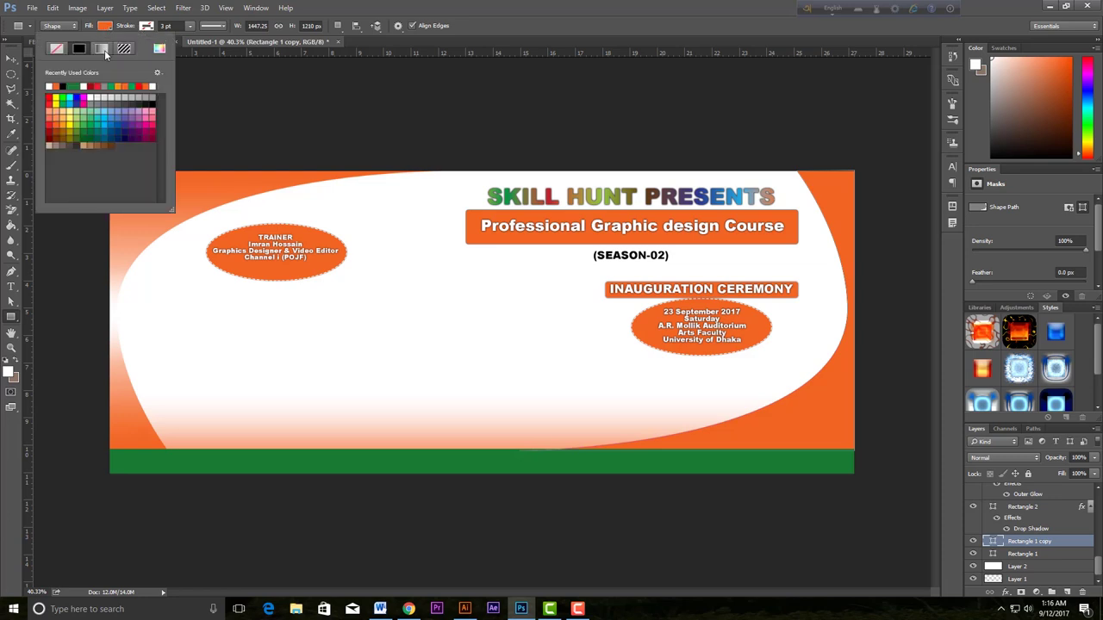
click(104, 50)
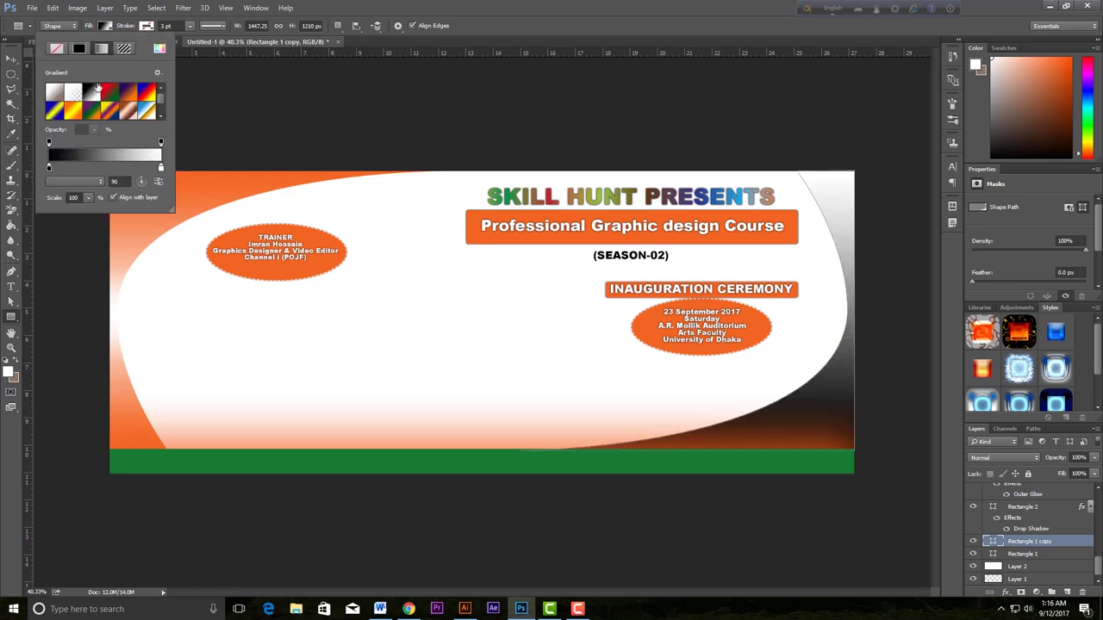
Step: Set both gradient color stops of Rectangle 1 copy to the banner orange
double_click(49, 167)
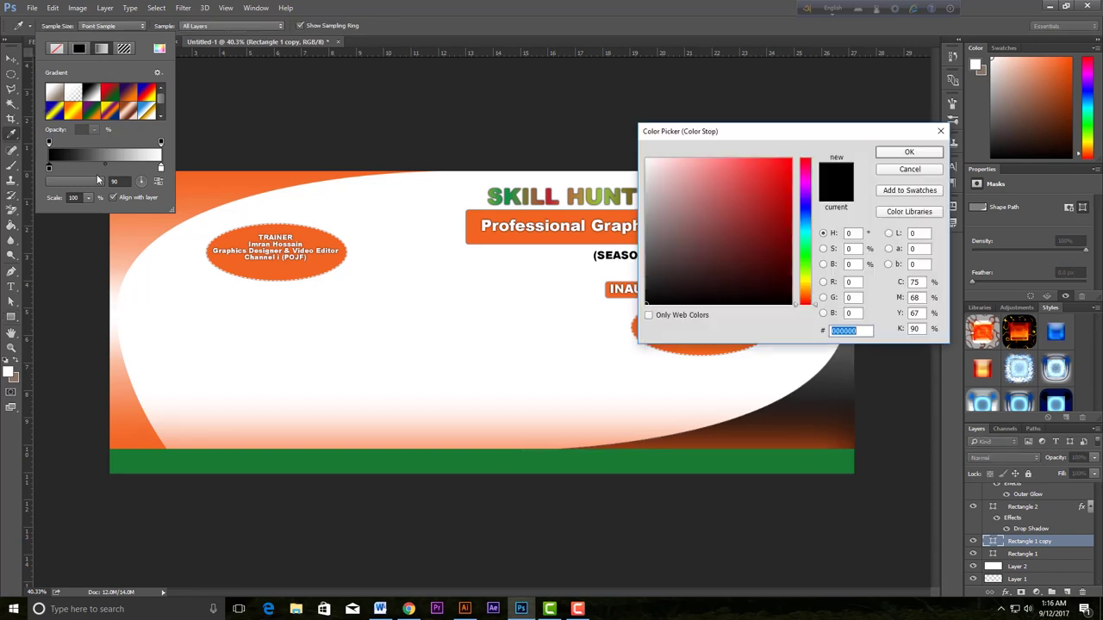
click(256, 172)
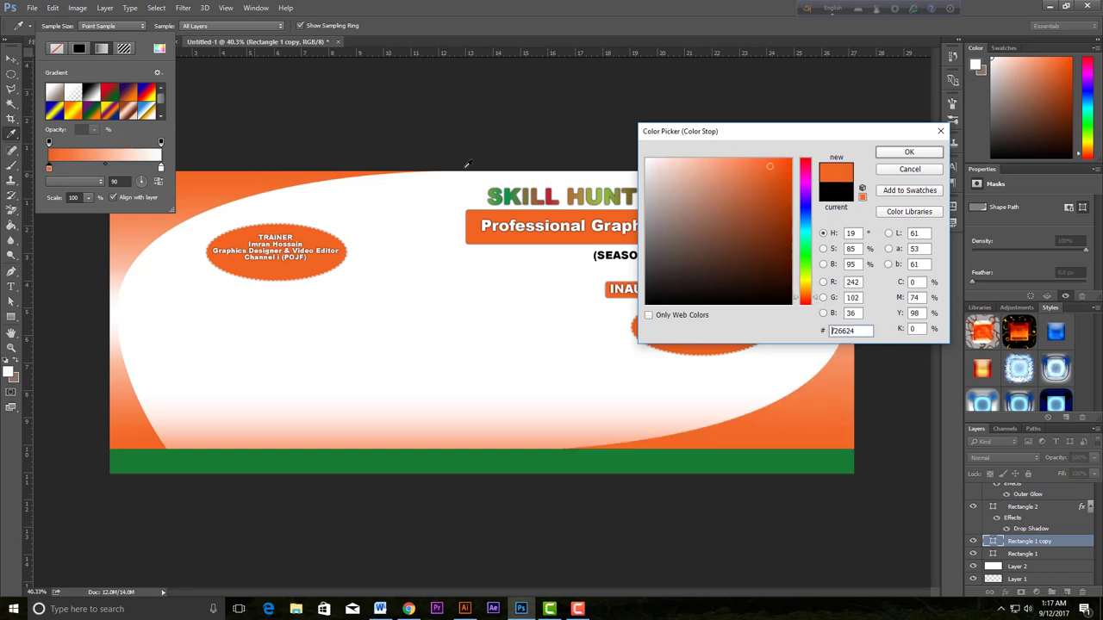
click(908, 153)
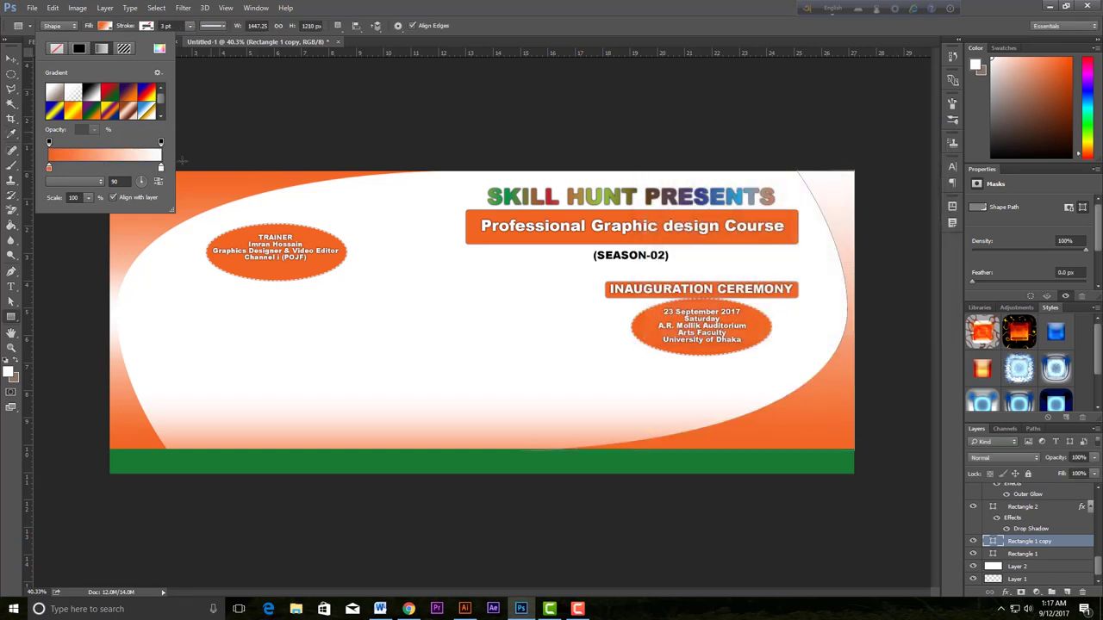
double_click(161, 169)
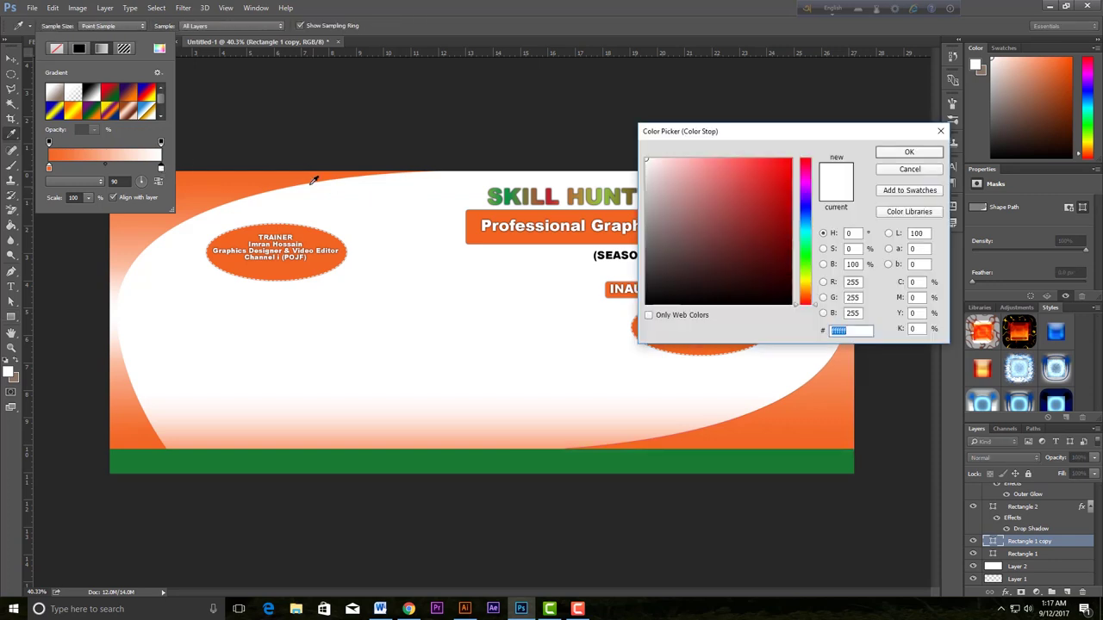
click(283, 168)
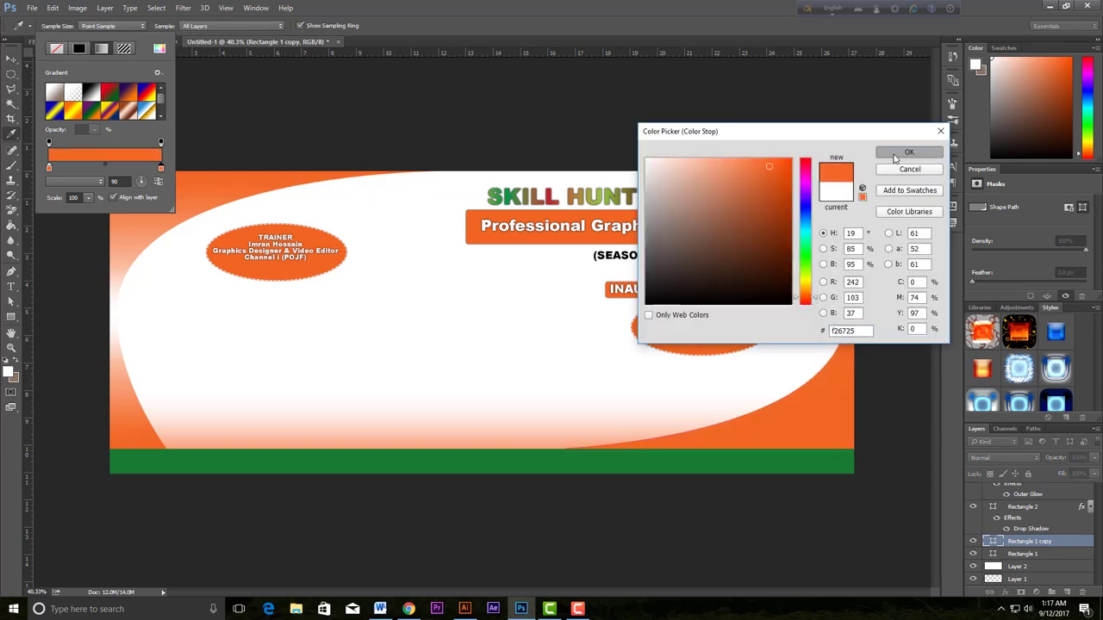
click(909, 152)
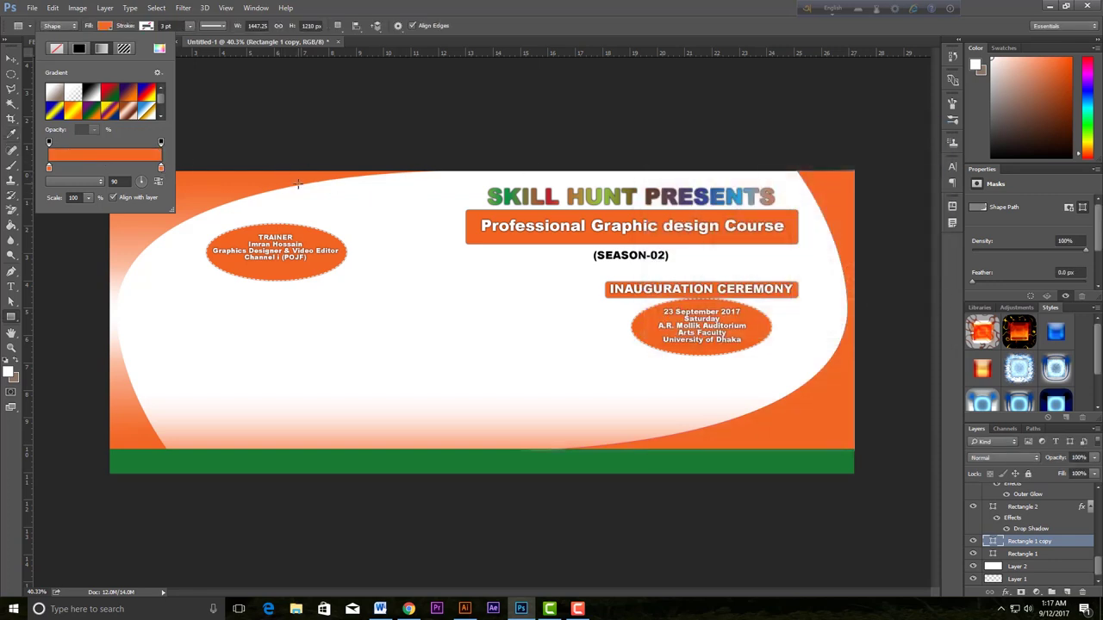
Step: Add a transparency stop midway on the gradient, close the Fill settings and deselect the layer
click(103, 143)
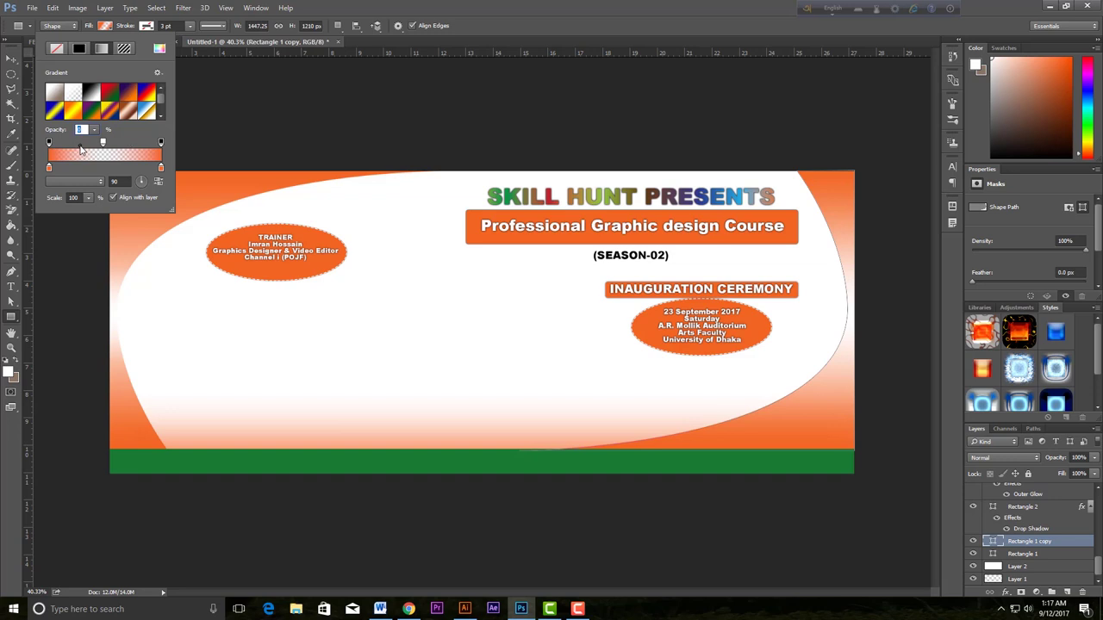
click(102, 144)
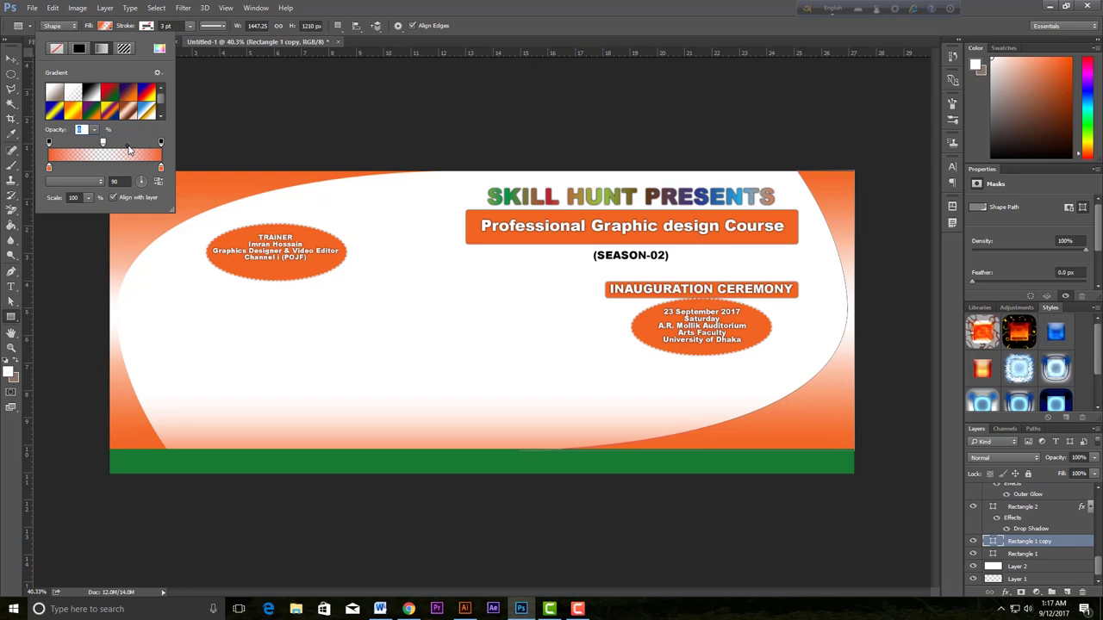
click(412, 11)
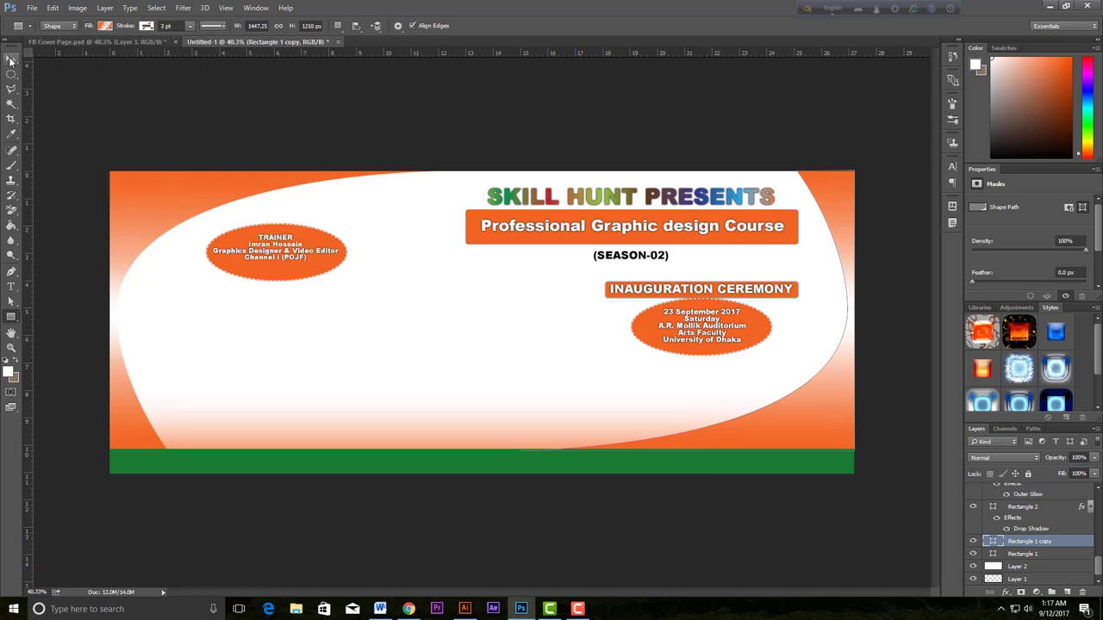
click(11, 58)
click(321, 118)
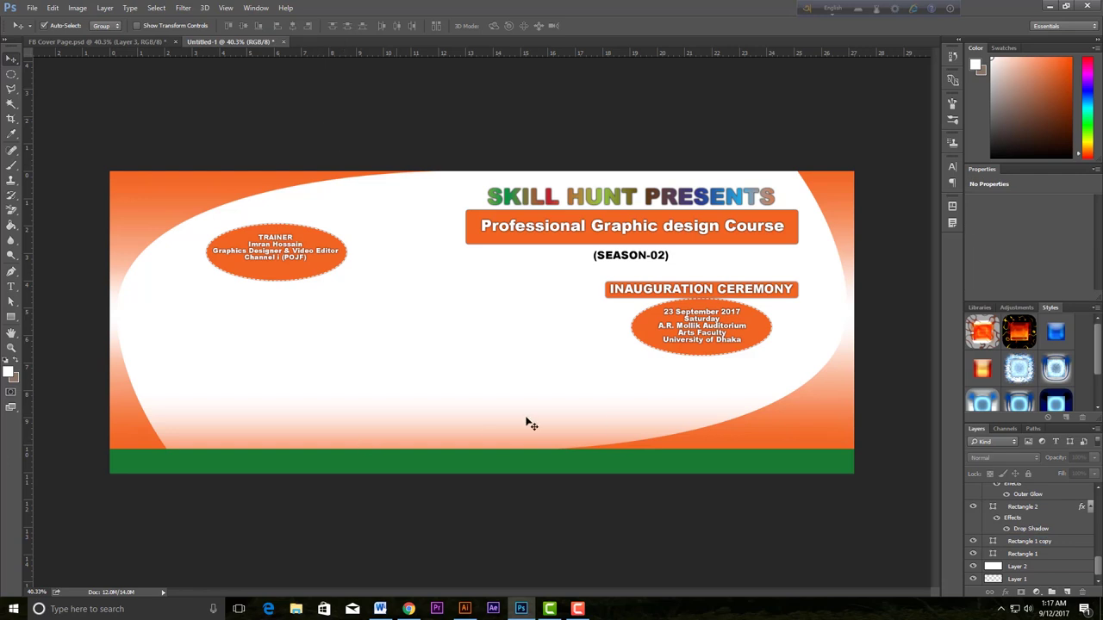
click(87, 39)
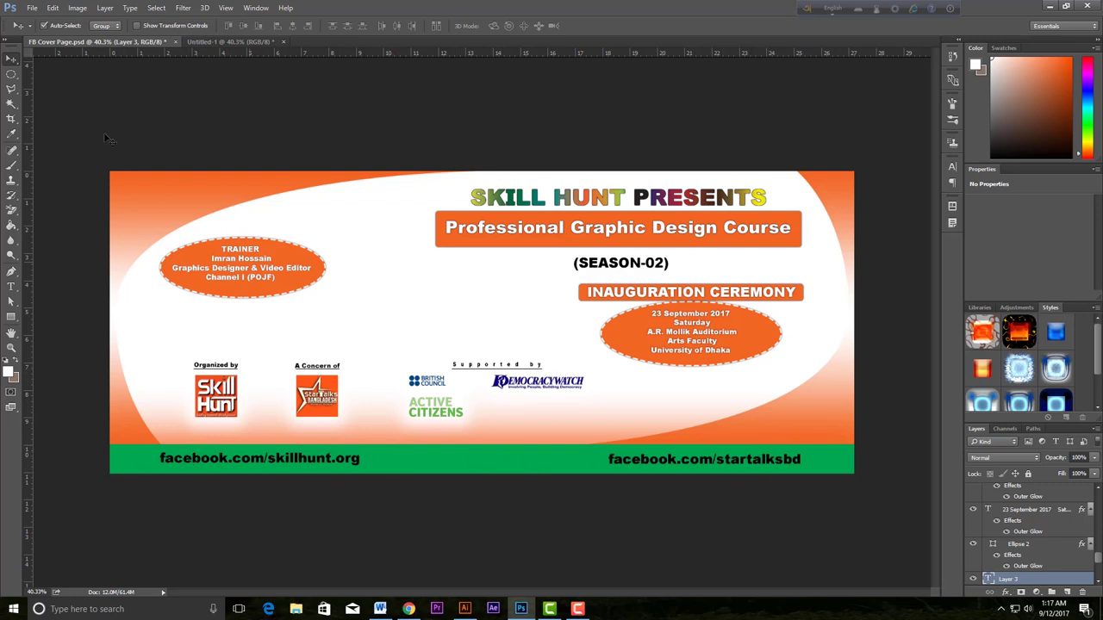
click(212, 41)
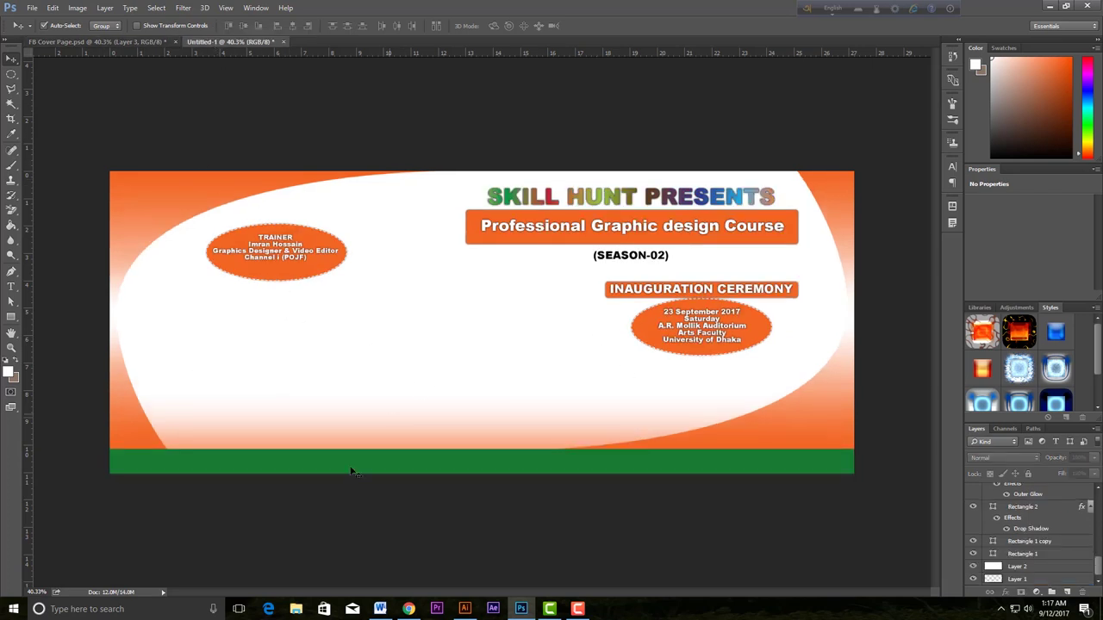
Step: Copy the 'Organized by' line from the Word cover text notes for the banner
click(380, 609)
scroll(705, 263, up, 1)
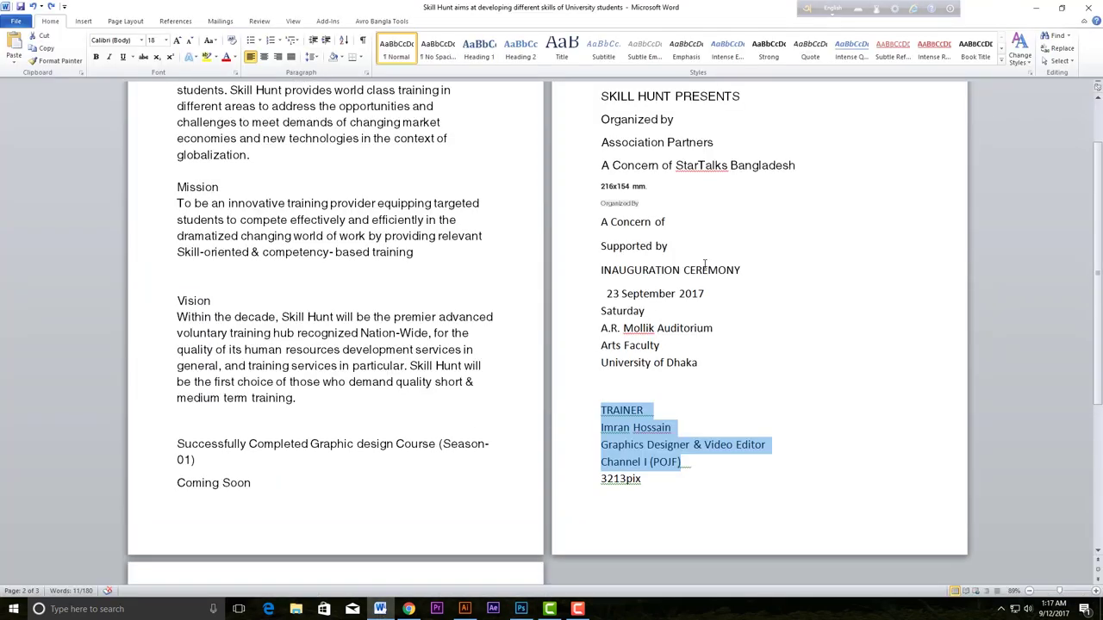
click(653, 247)
drag(602, 120, 674, 125)
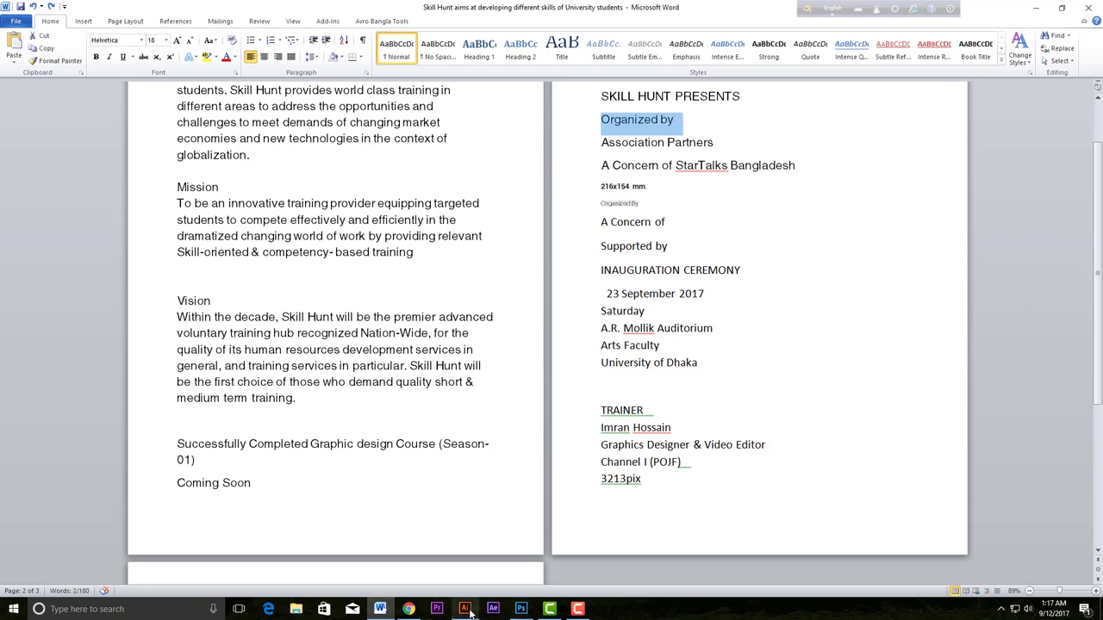
click(519, 609)
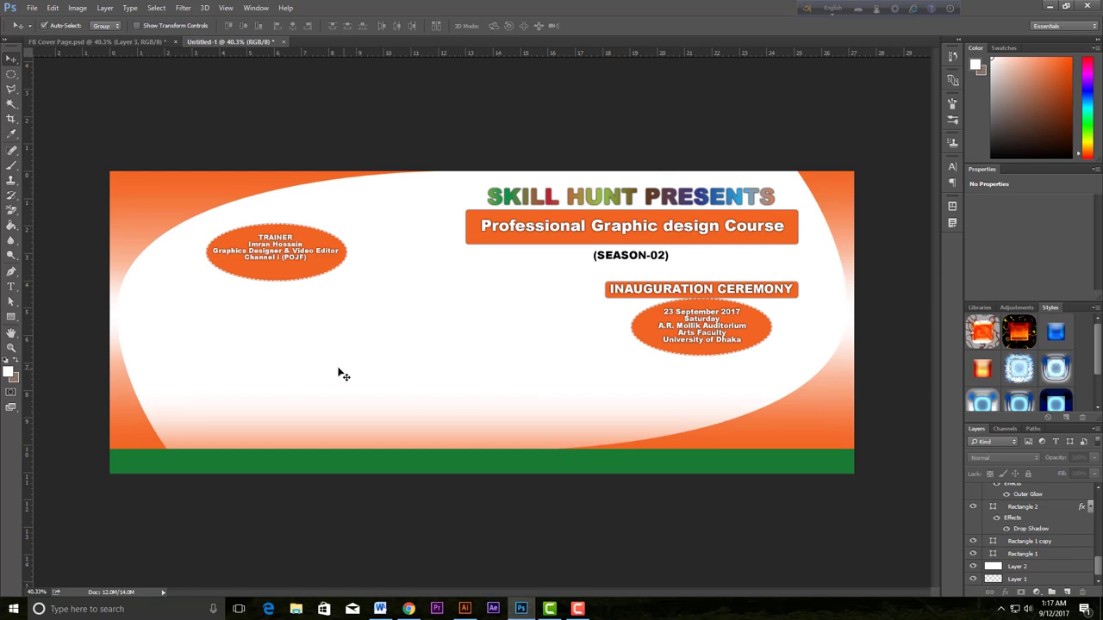
Step: Paste 'Organized by' as a black text label at the banner's lower left
click(10, 287)
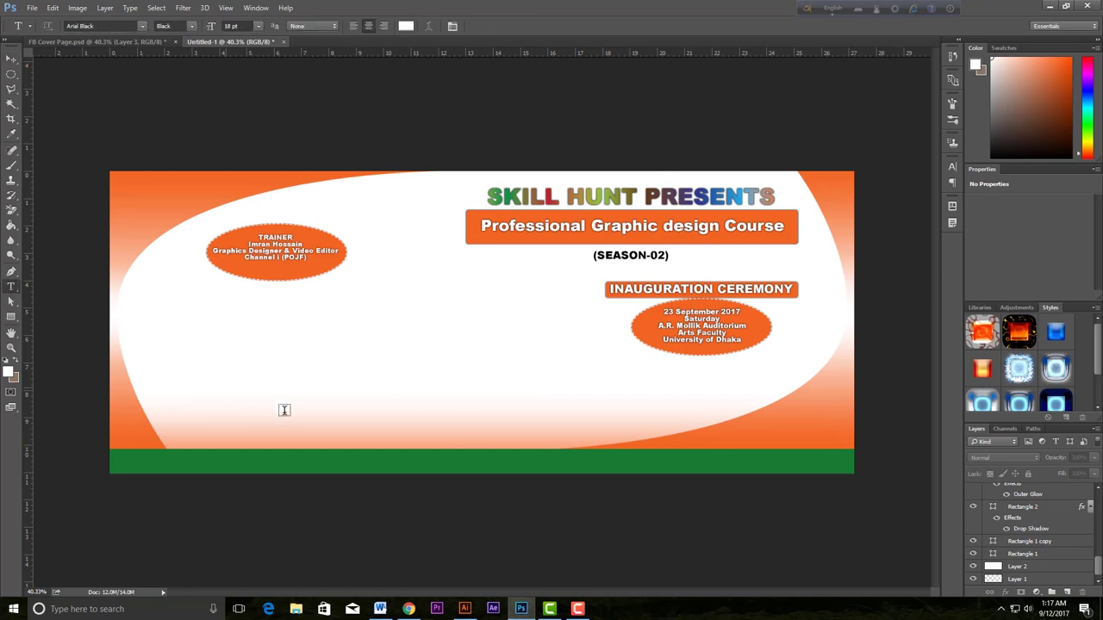
click(200, 383)
key(ctrl+v)
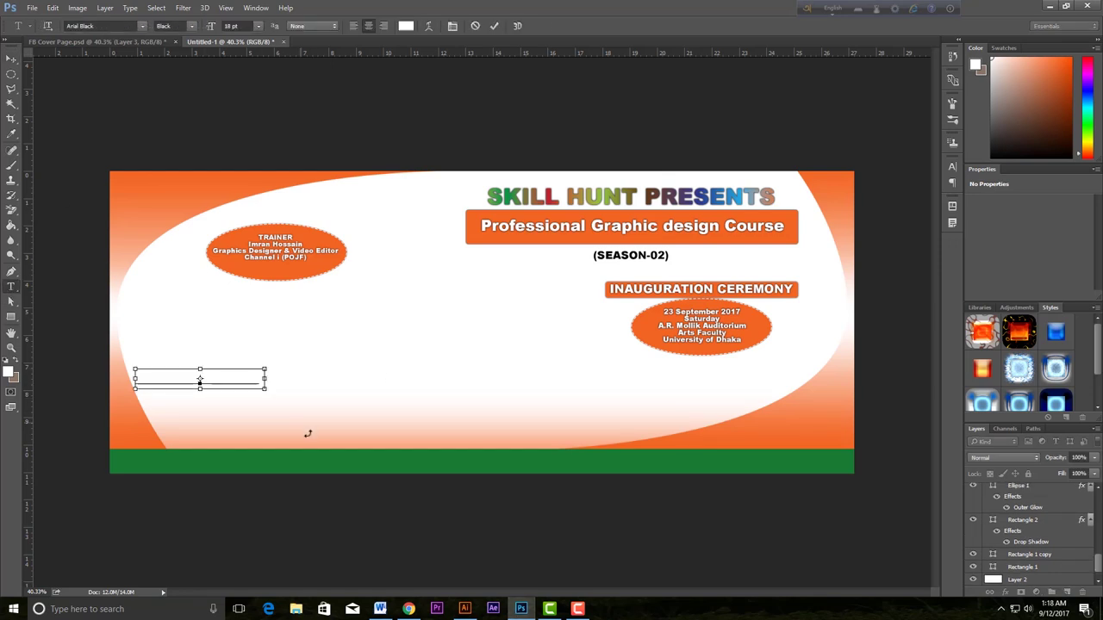
key(ctrl+a)
click(407, 28)
drag(660, 286, 646, 305)
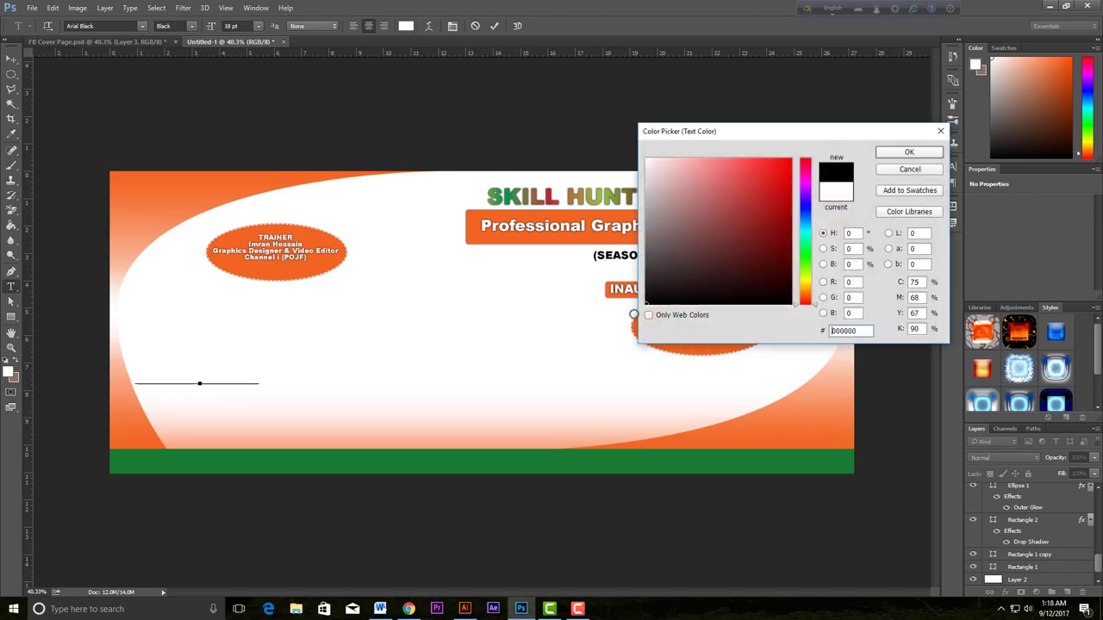
click(906, 154)
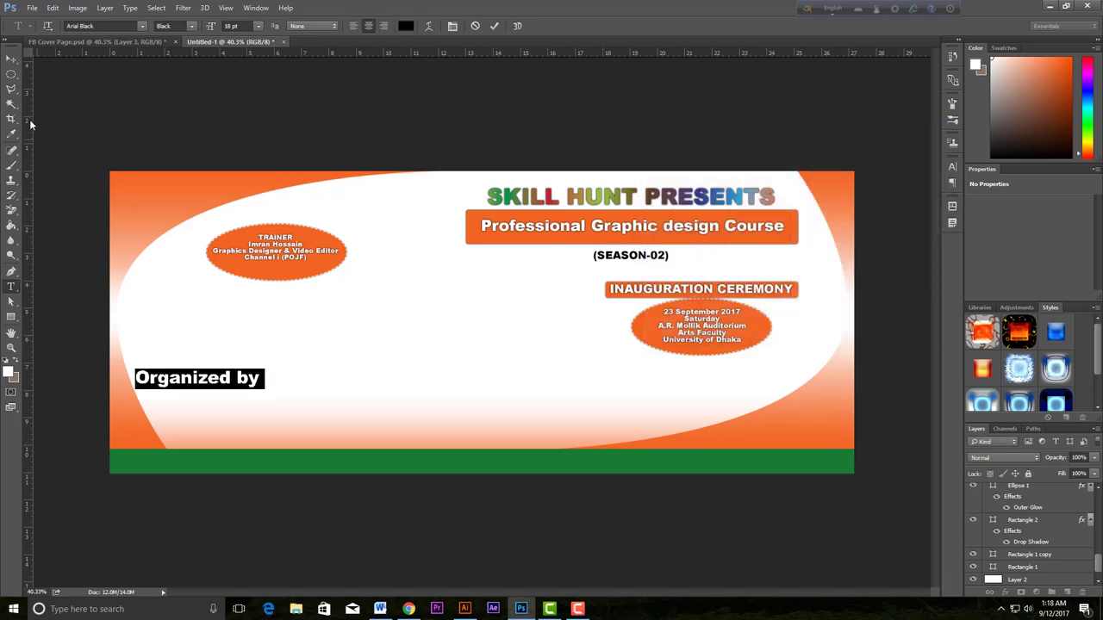
click(11, 58)
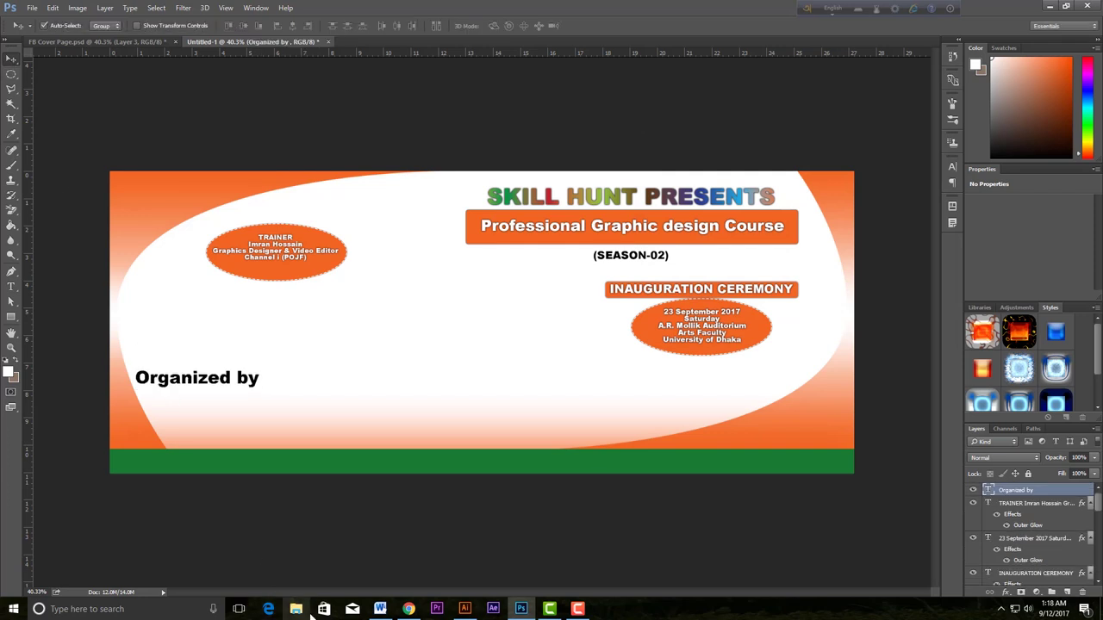
Step: Check the reference cover, then copy the 'A Concern of' line from Word
click(102, 42)
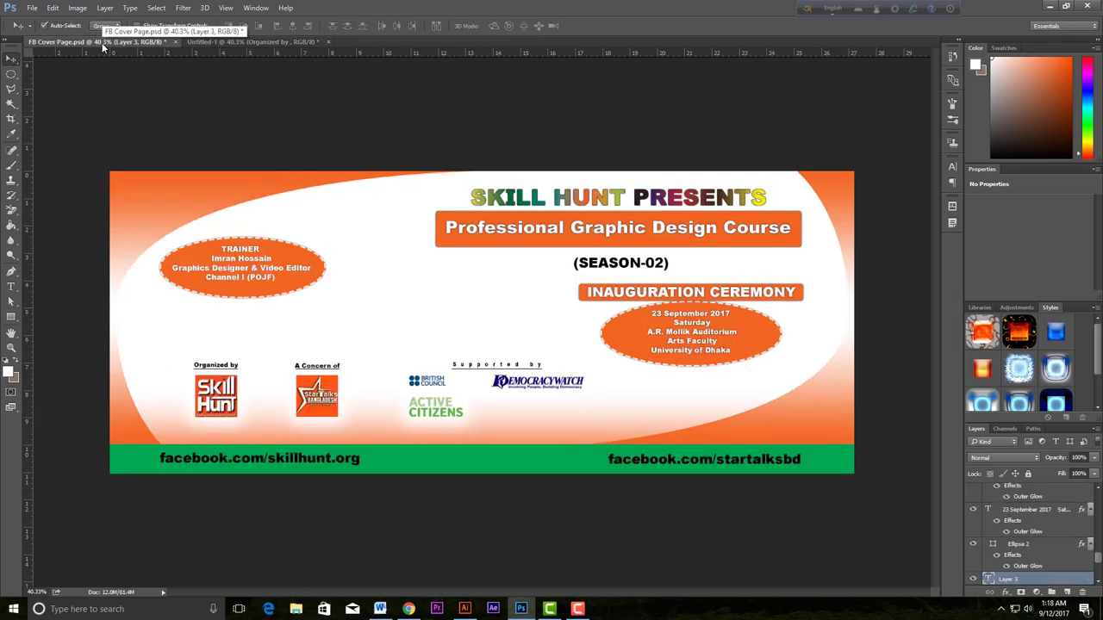
click(212, 40)
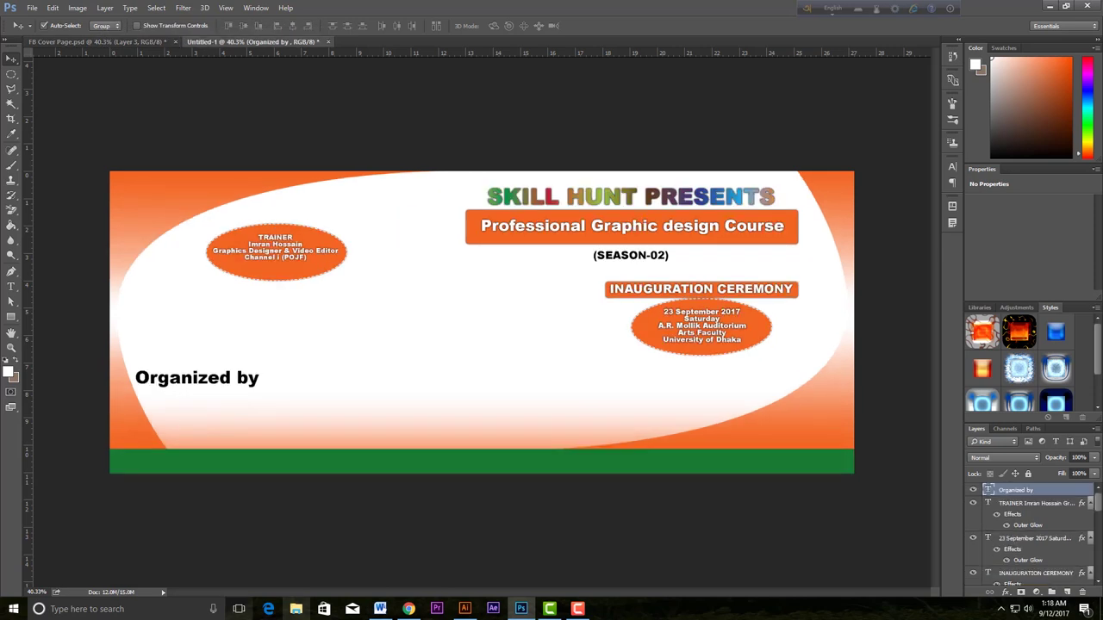
click(380, 609)
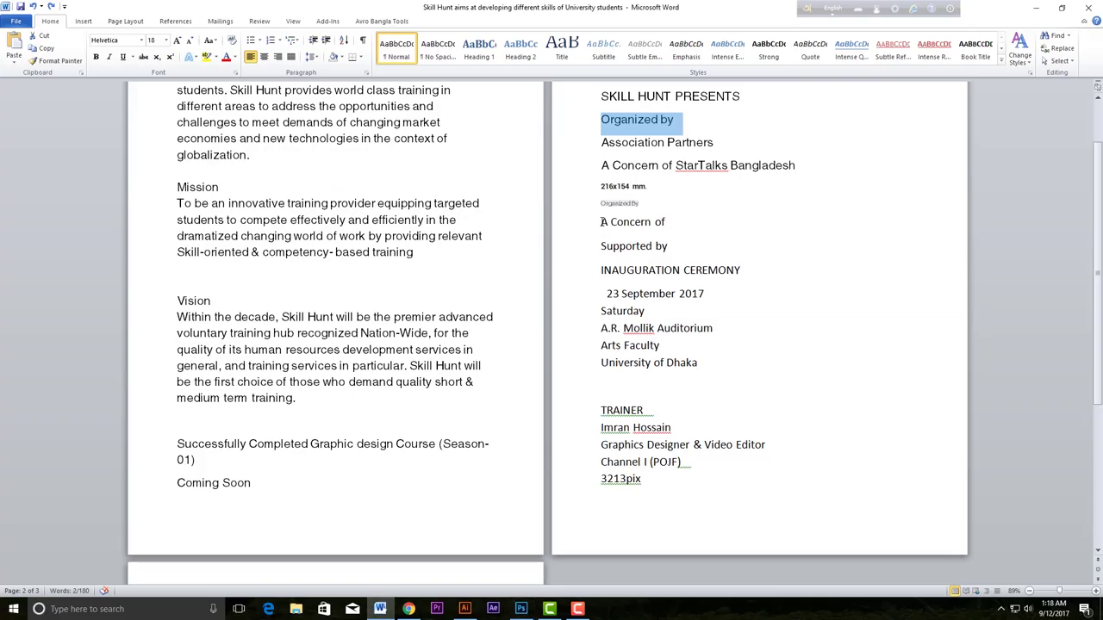
drag(601, 222, 665, 222)
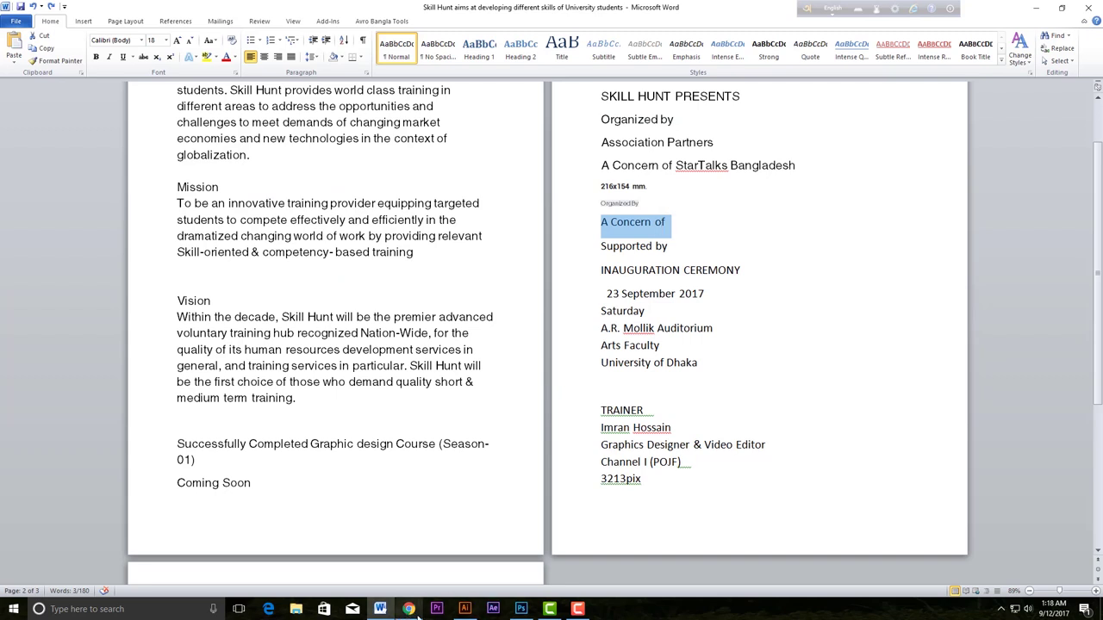
click(520, 609)
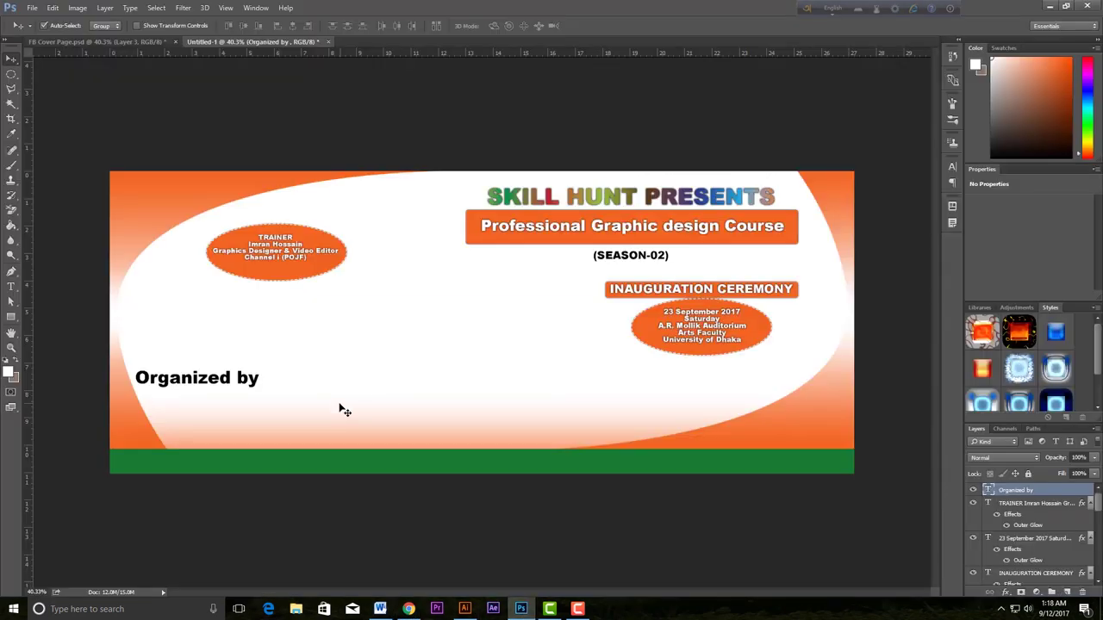
Step: Add an 'A Concern of' text label to the right of 'Organized by'
click(11, 286)
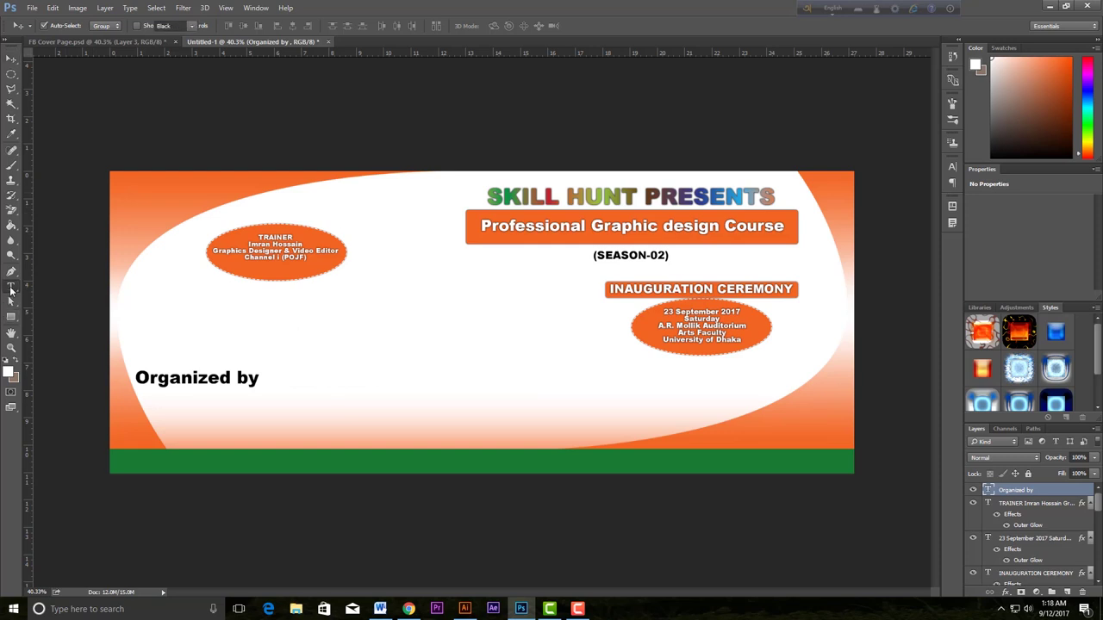
click(365, 369)
text(A Concern of)
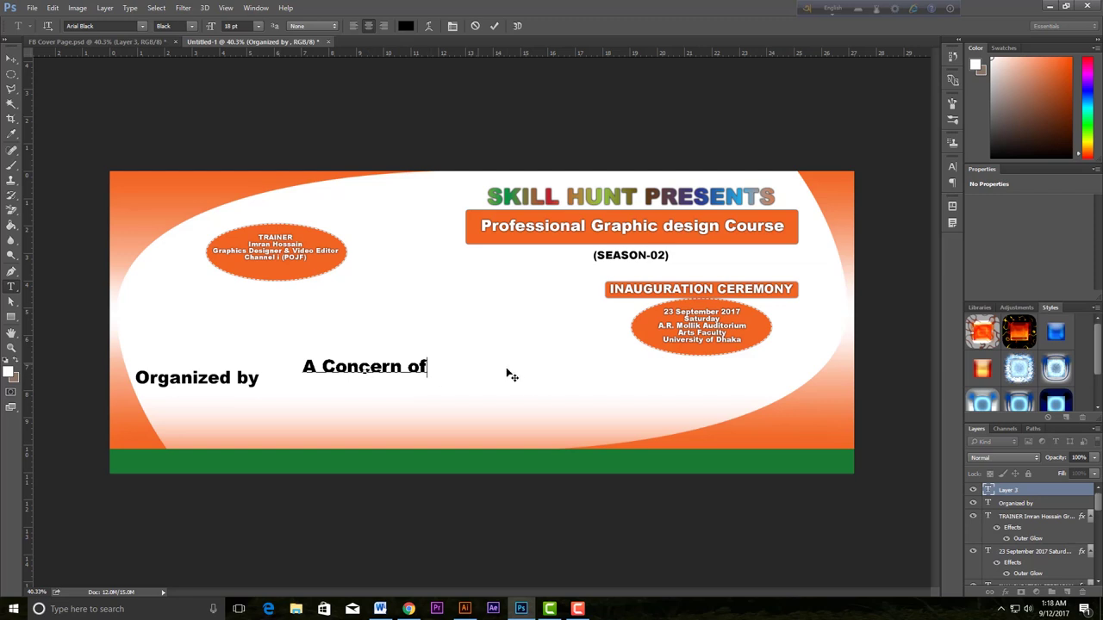
click(11, 58)
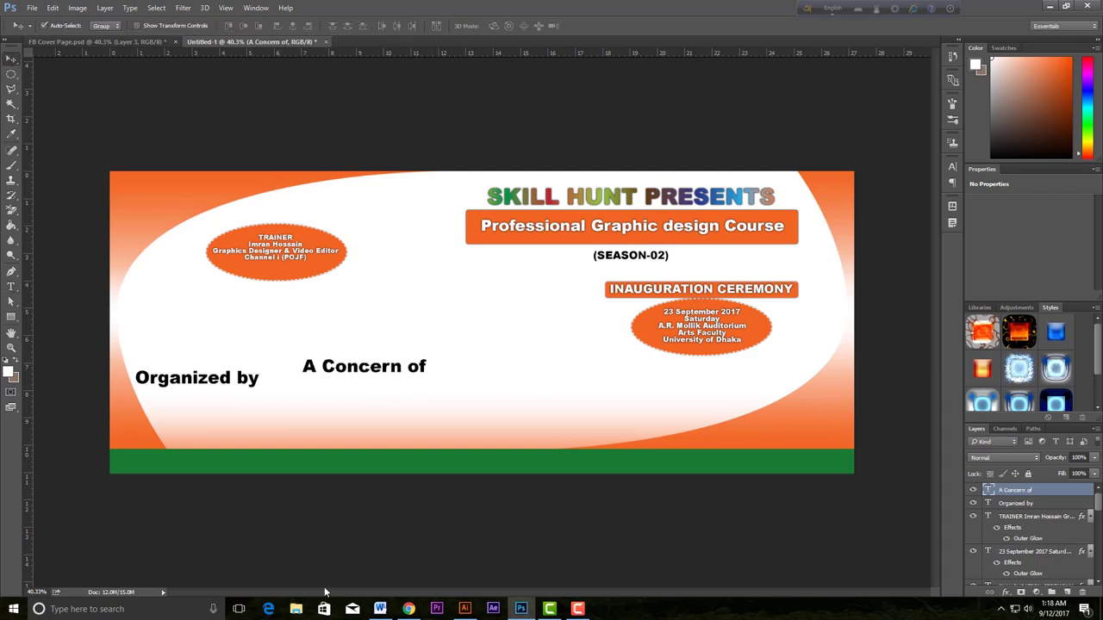
click(110, 43)
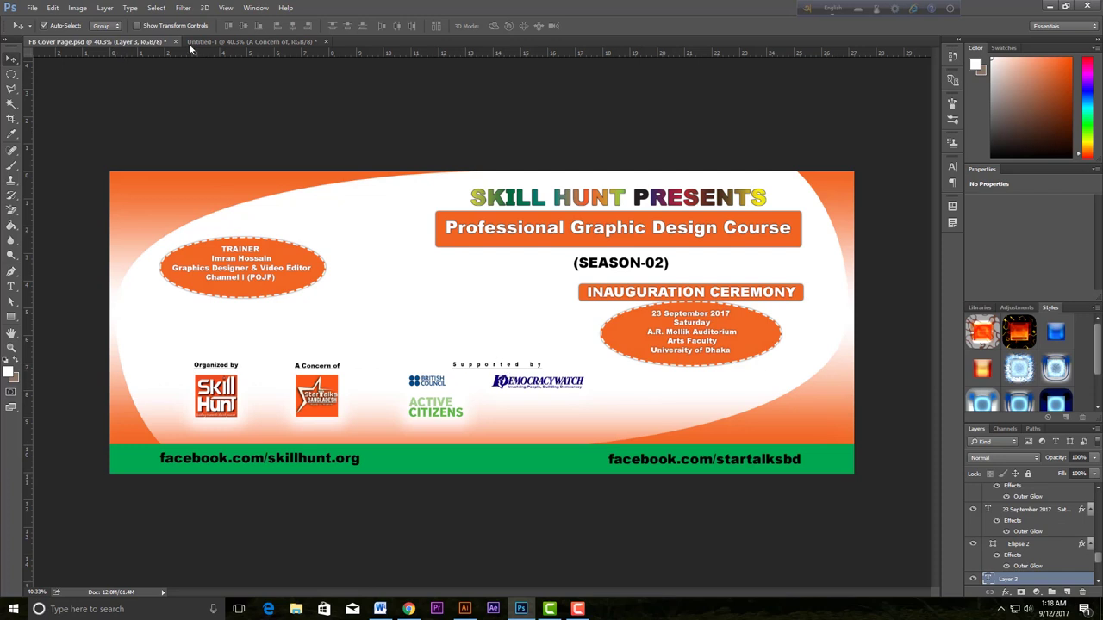
click(215, 41)
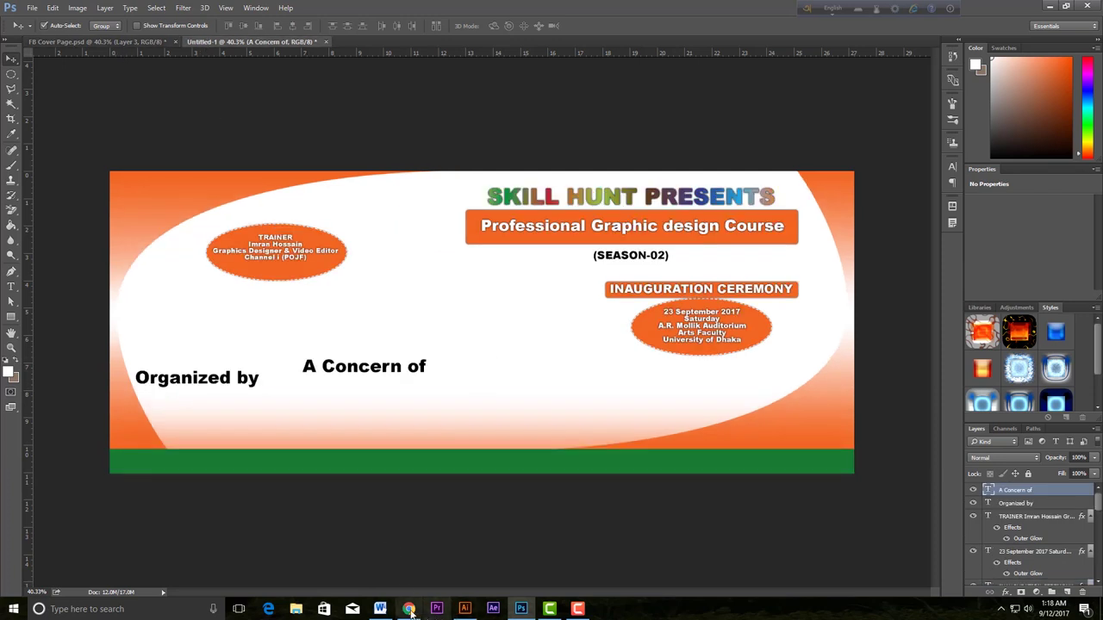
Step: Copy the 'Supported by' line from the Word cover notes
click(380, 609)
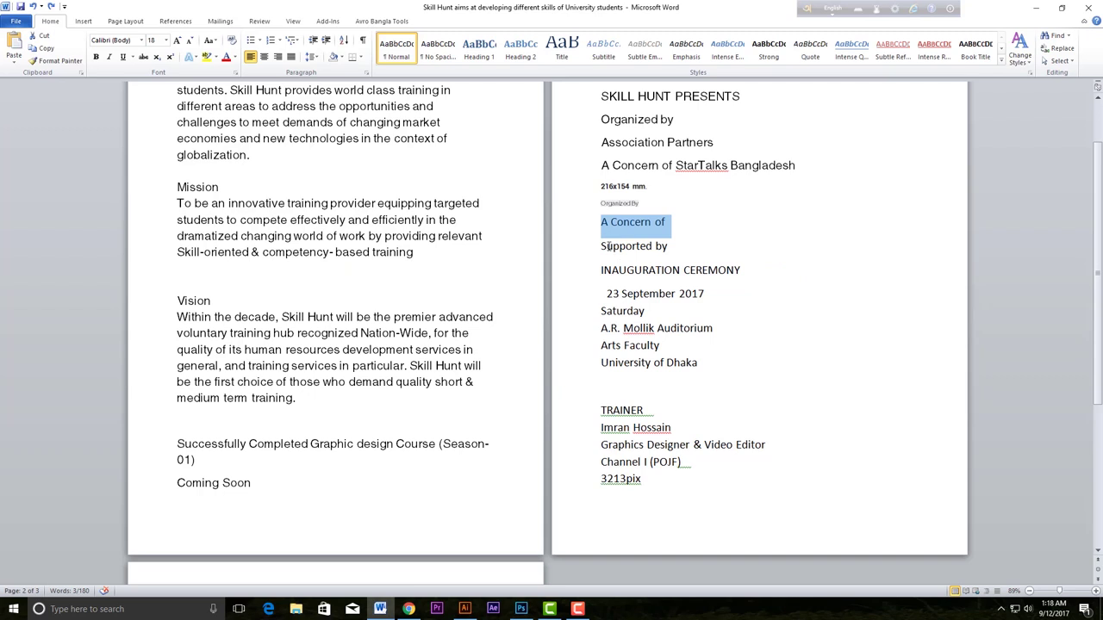
drag(601, 246, 667, 250)
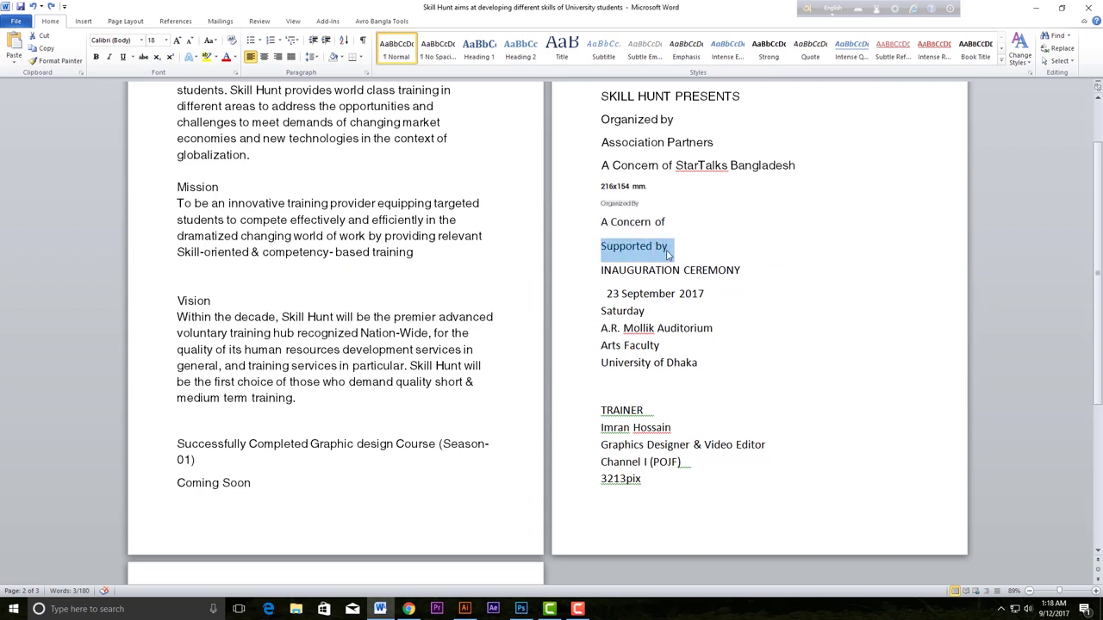
click(521, 609)
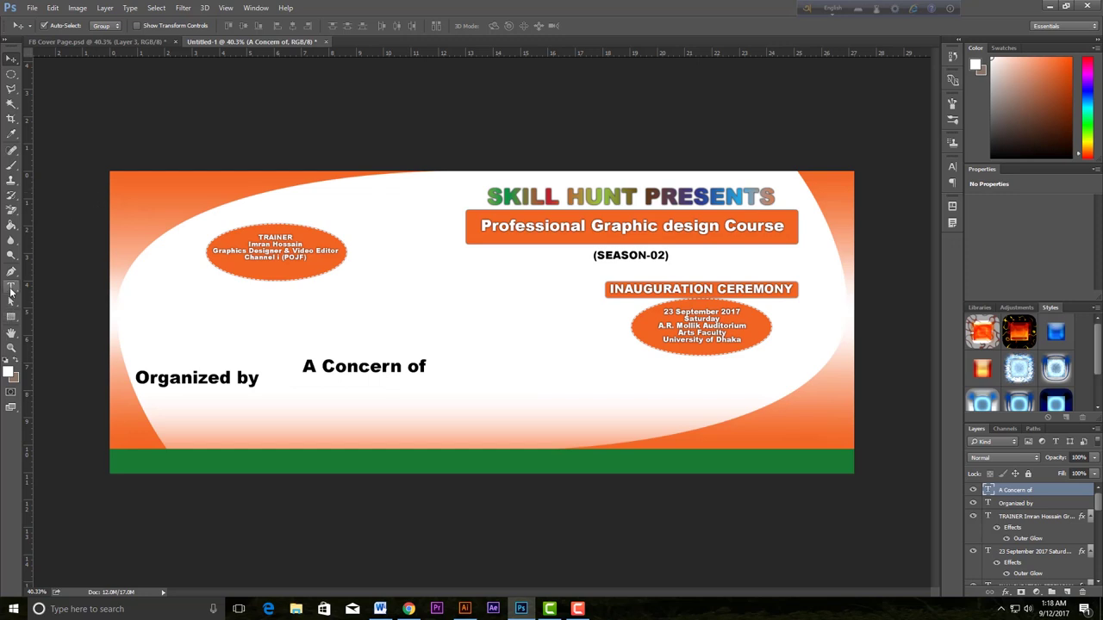
Step: Add a 'Supported by' label and align it with 'Organized by' in one credit row
click(11, 286)
click(508, 376)
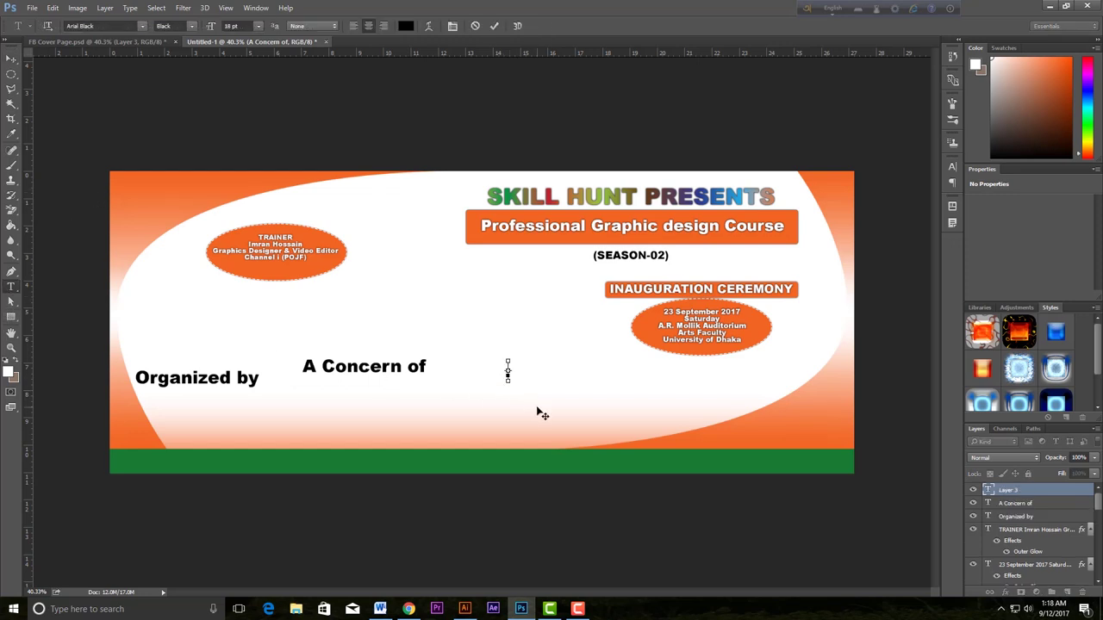
text(Supported by)
click(11, 58)
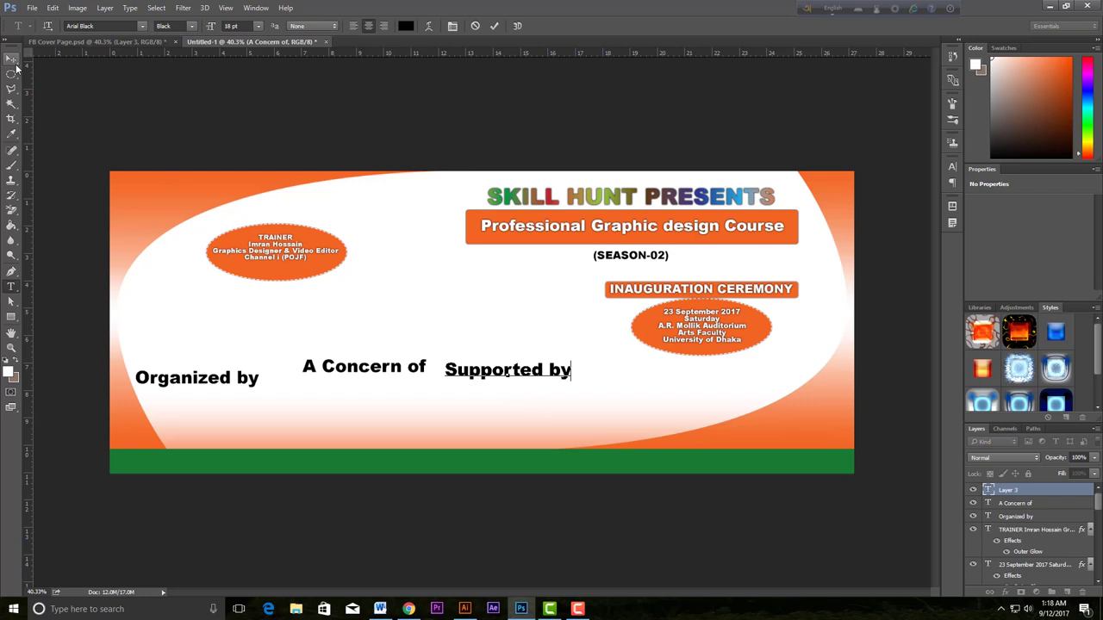
drag(485, 379, 546, 385)
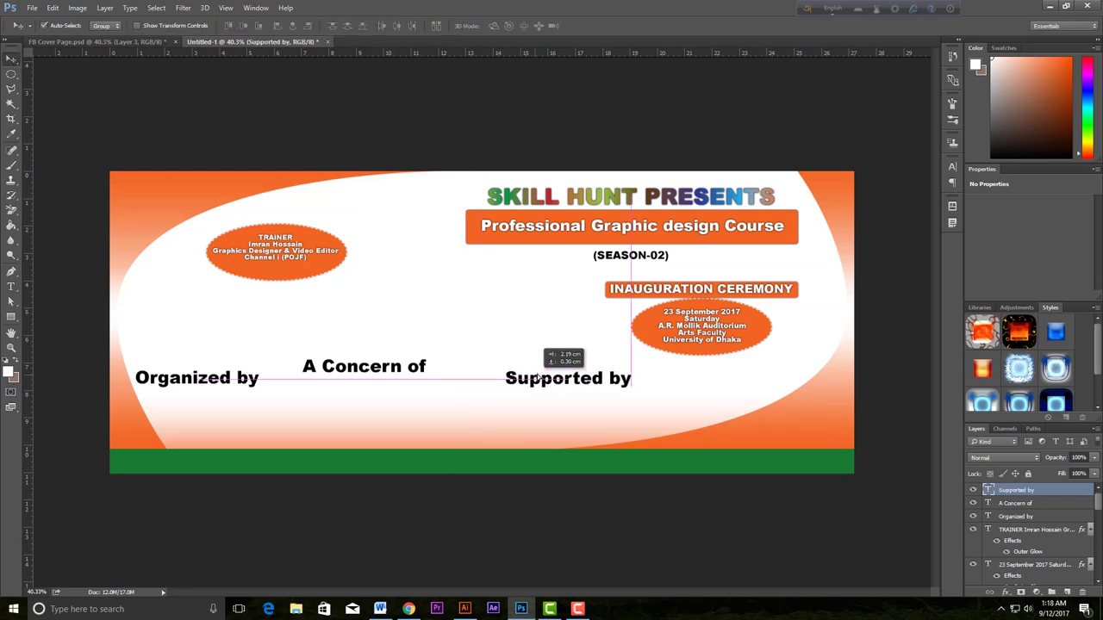
drag(213, 382, 227, 376)
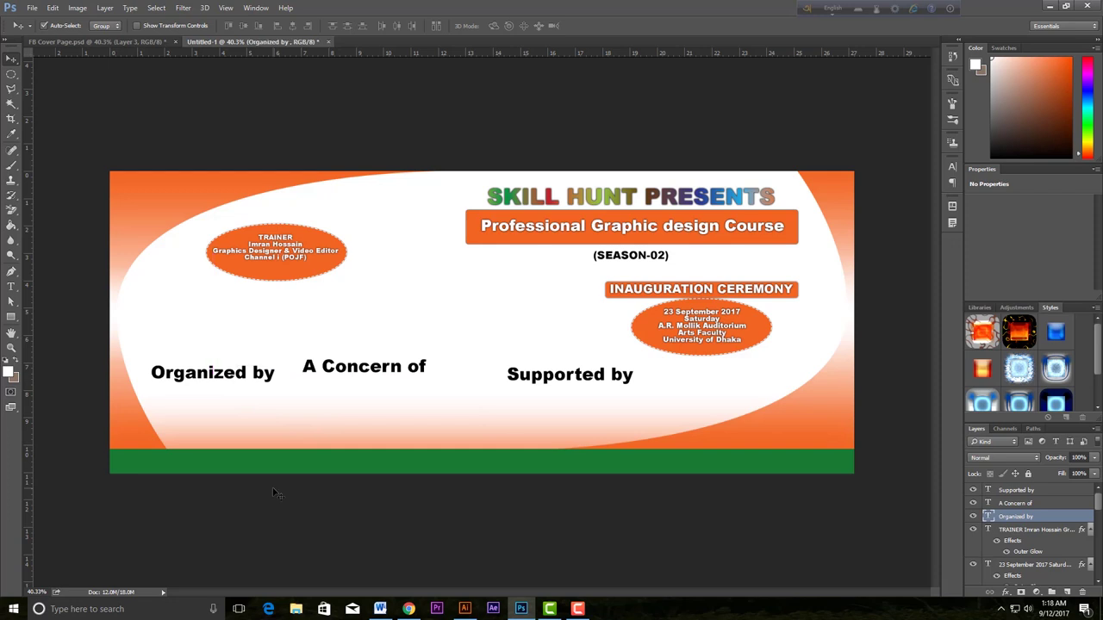
click(296, 610)
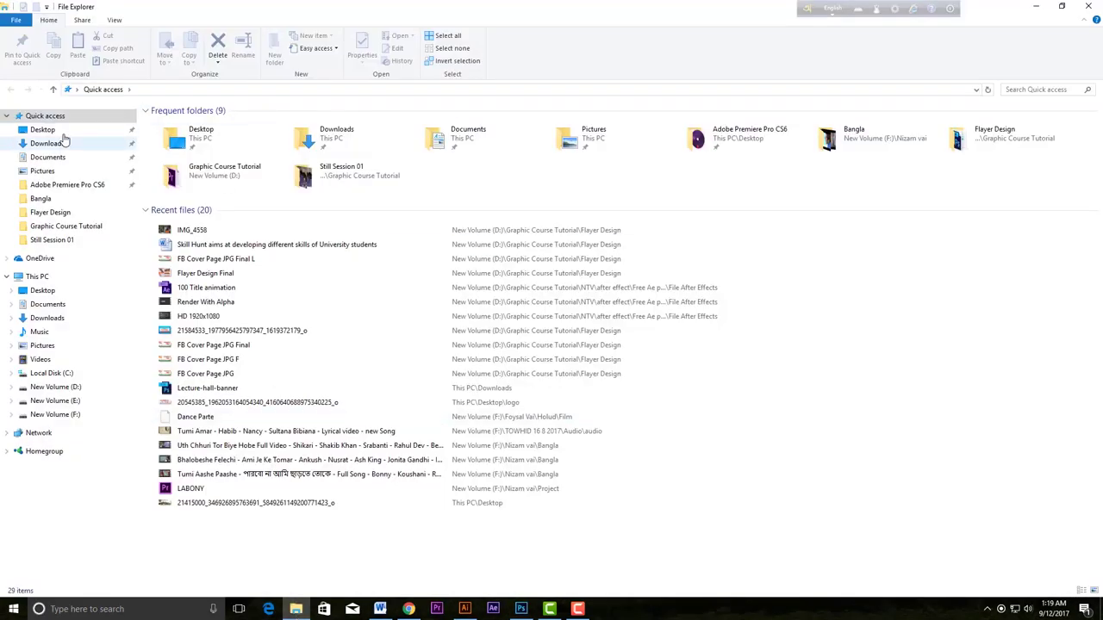
Step: Drag the Skill Hunt logo from Desktop > LOGO 02 toward the Photoshop banner
click(59, 130)
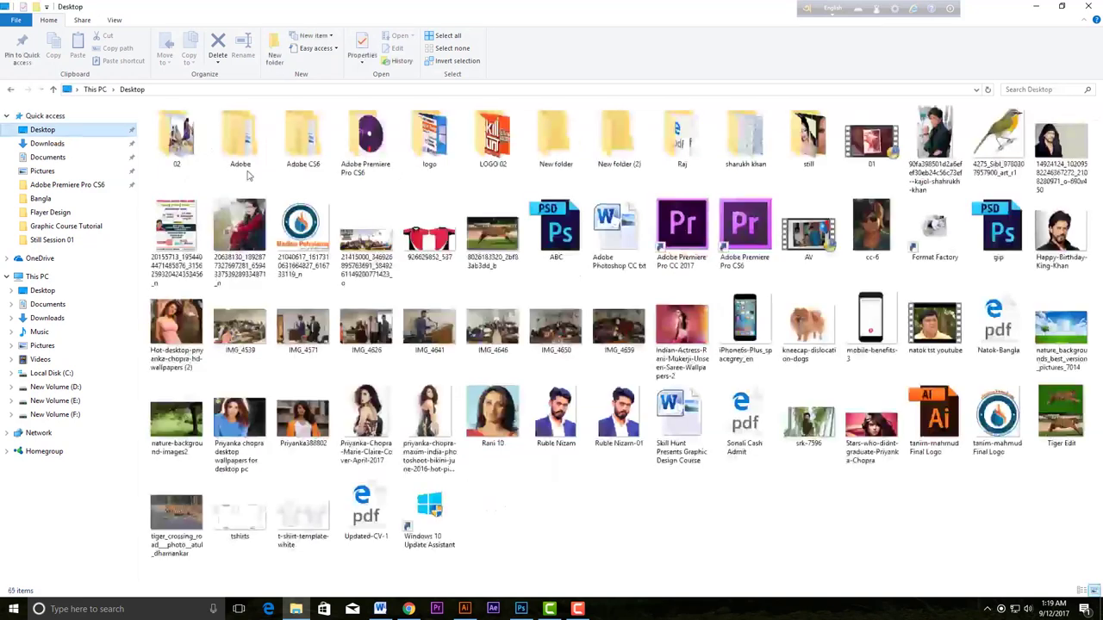
double_click(483, 162)
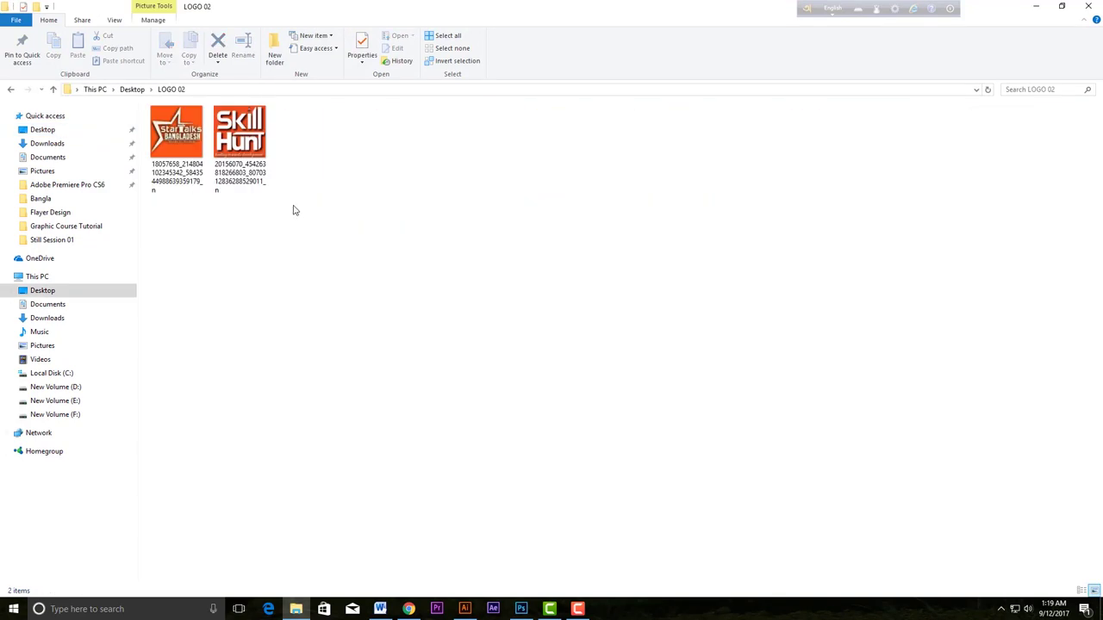
click(239, 127)
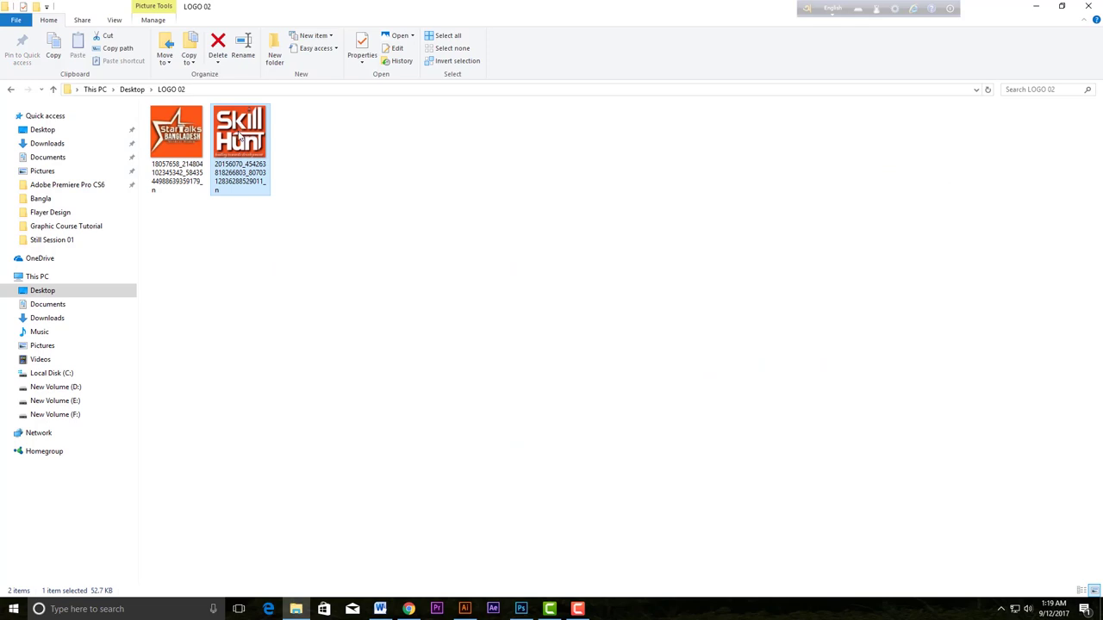
mouse_move(239, 128)
mouse_down()
mouse_move(543, 395)
mouse_move(523, 612)
mouse_up()
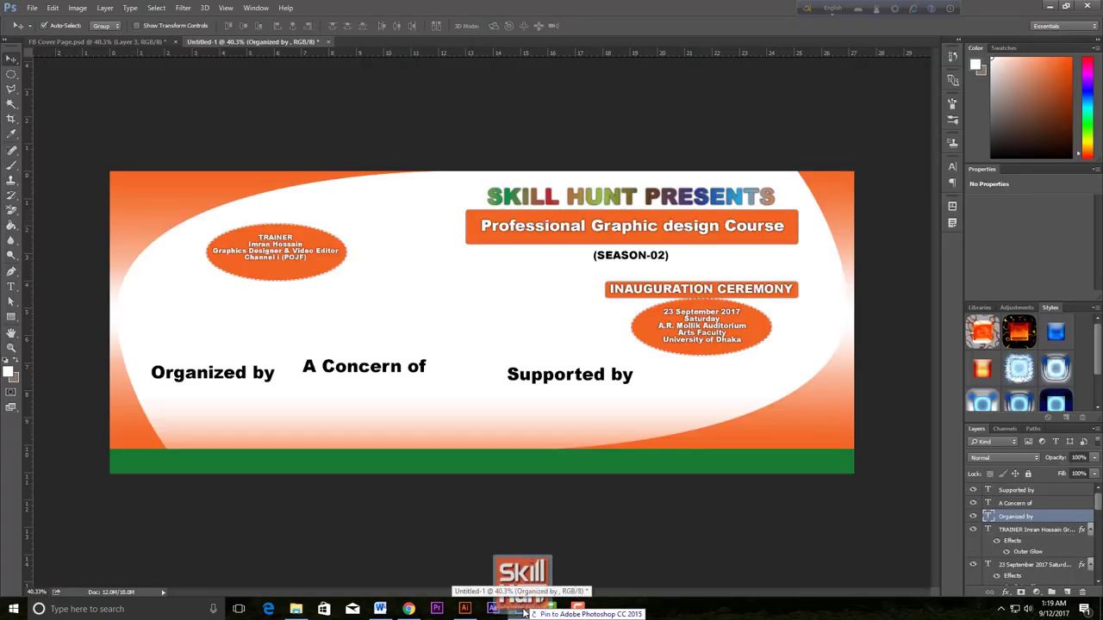
Step: Place the Skill Hunt logo, scale it down to logo size, and position it below 'Organized by'
drag(523, 610, 454, 320)
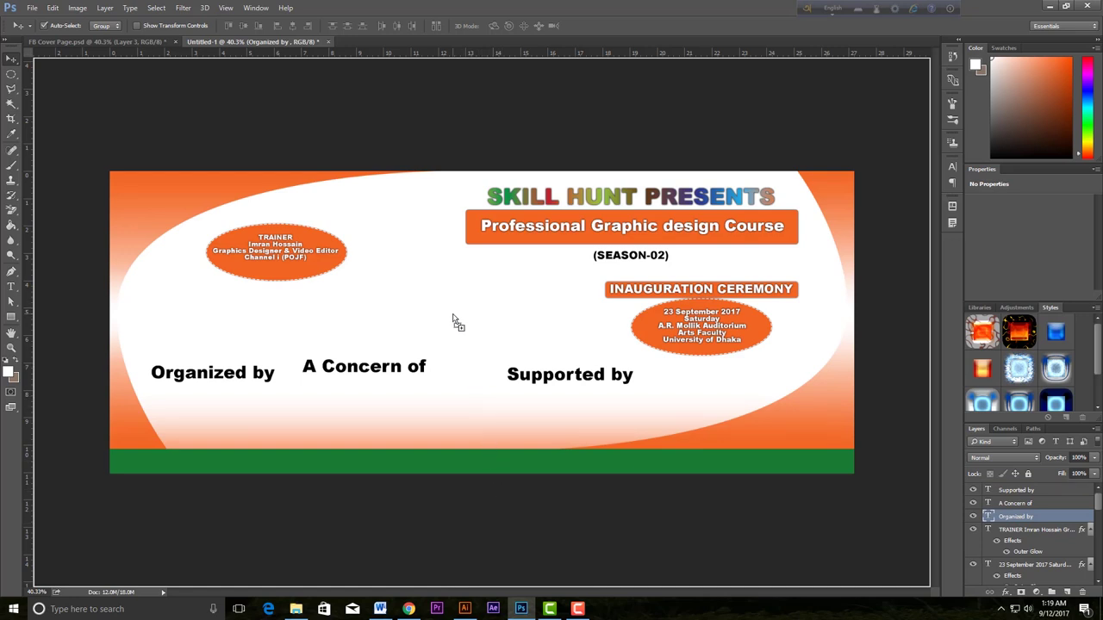
drag(454, 320, 454, 320)
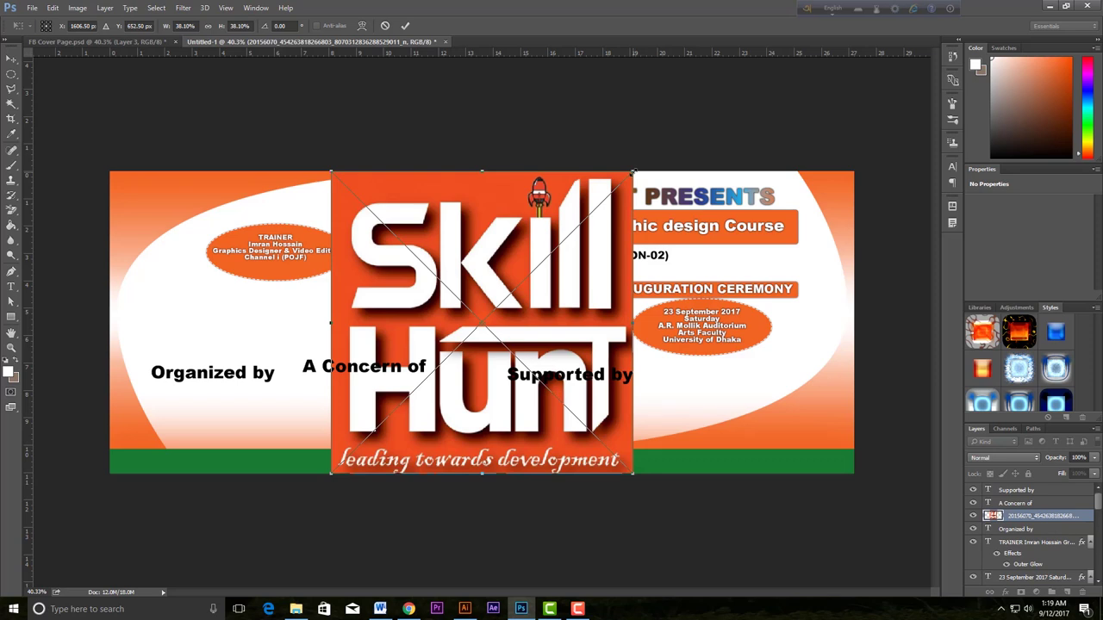
drag(626, 199, 447, 544)
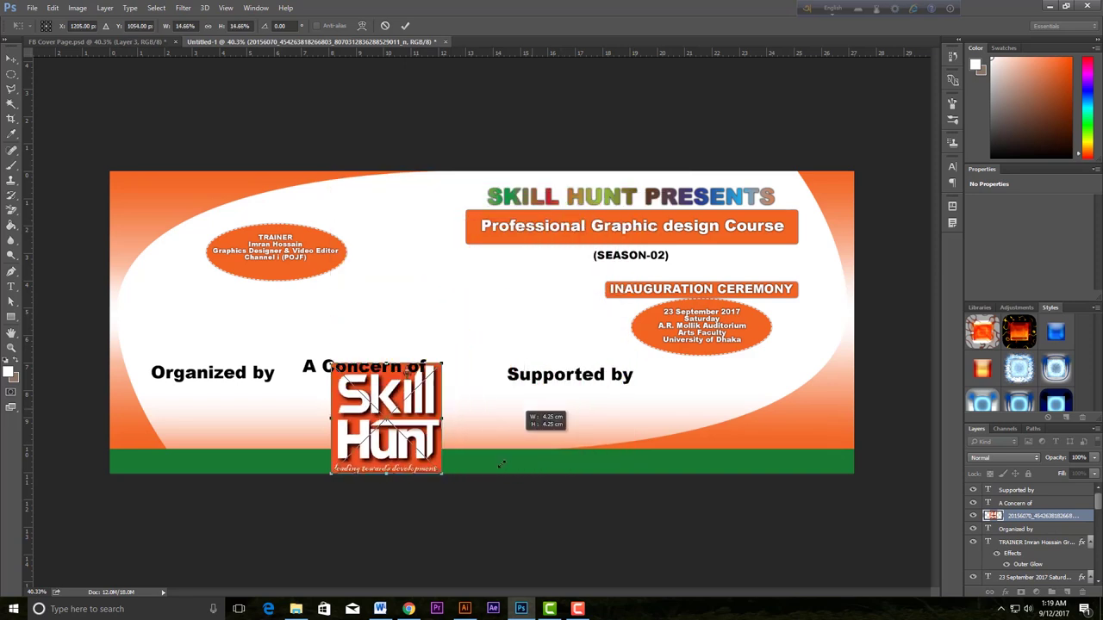
drag(448, 545, 428, 509)
mouse_move(345, 457)
mouse_down()
mouse_move(233, 385)
mouse_move(197, 397)
mouse_move(205, 402)
mouse_up()
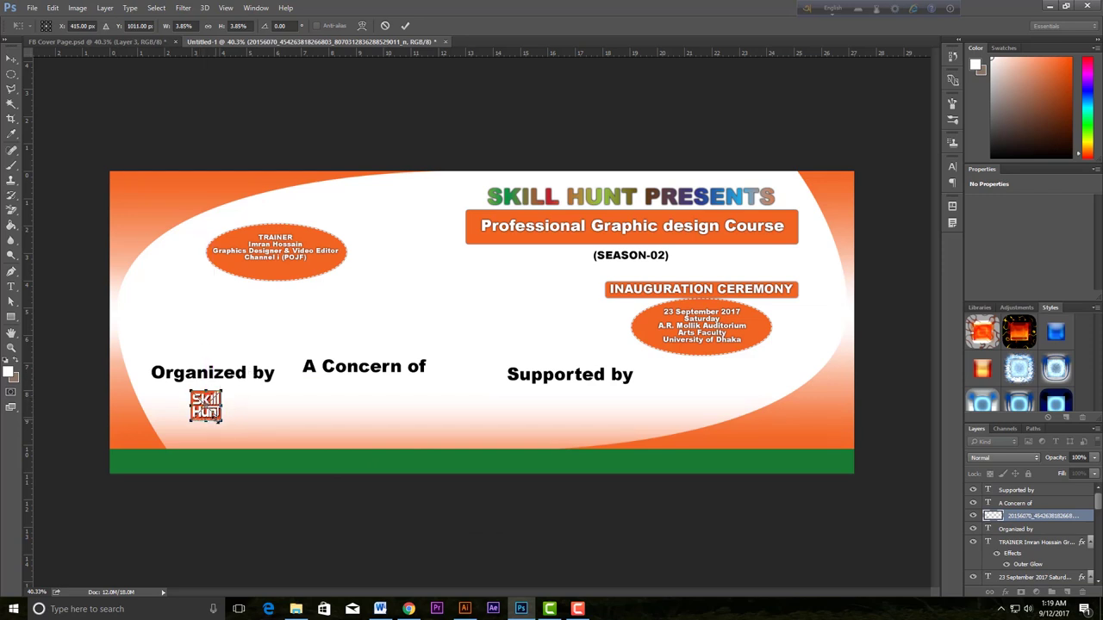
key(Return)
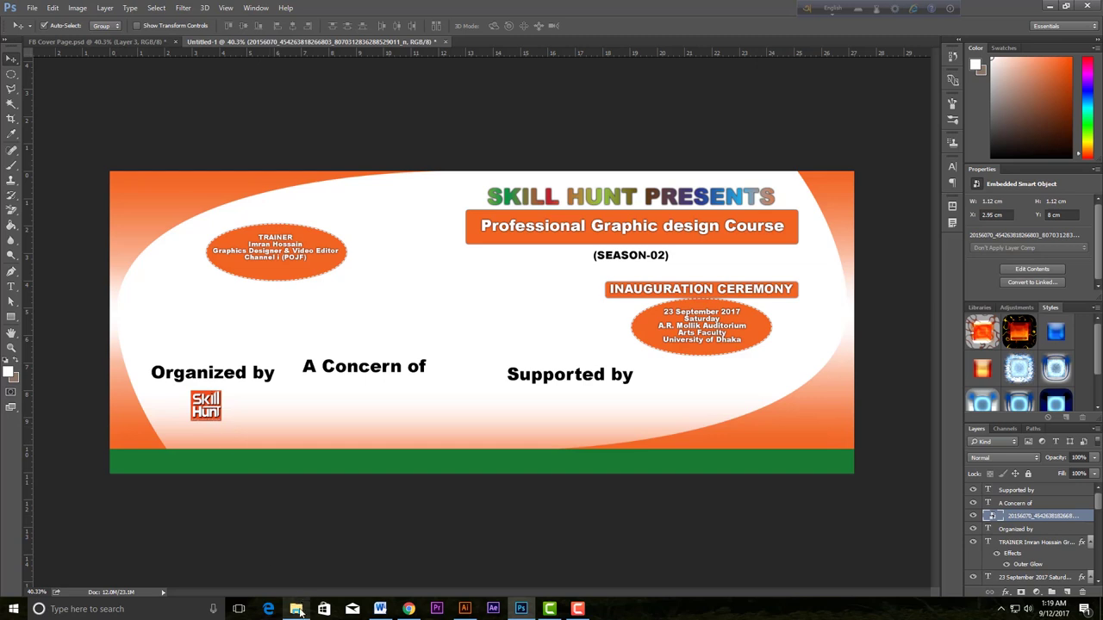
click(296, 610)
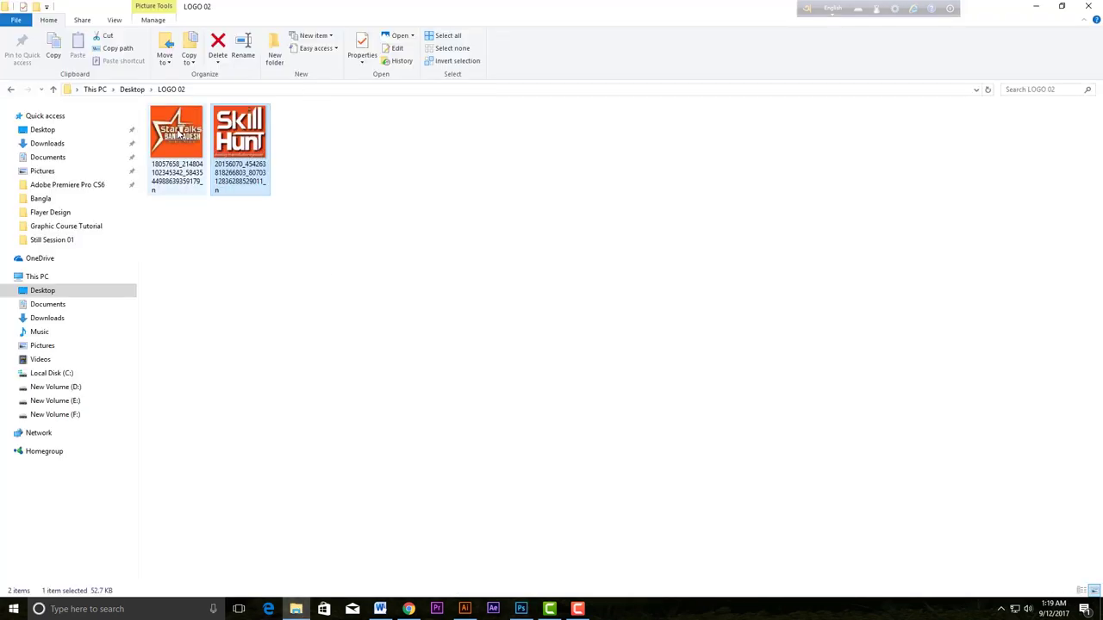
Step: Drag the Star Talks Bangladesh logo from the LOGO 02 folder onto the banner canvas
drag(178, 129, 506, 232)
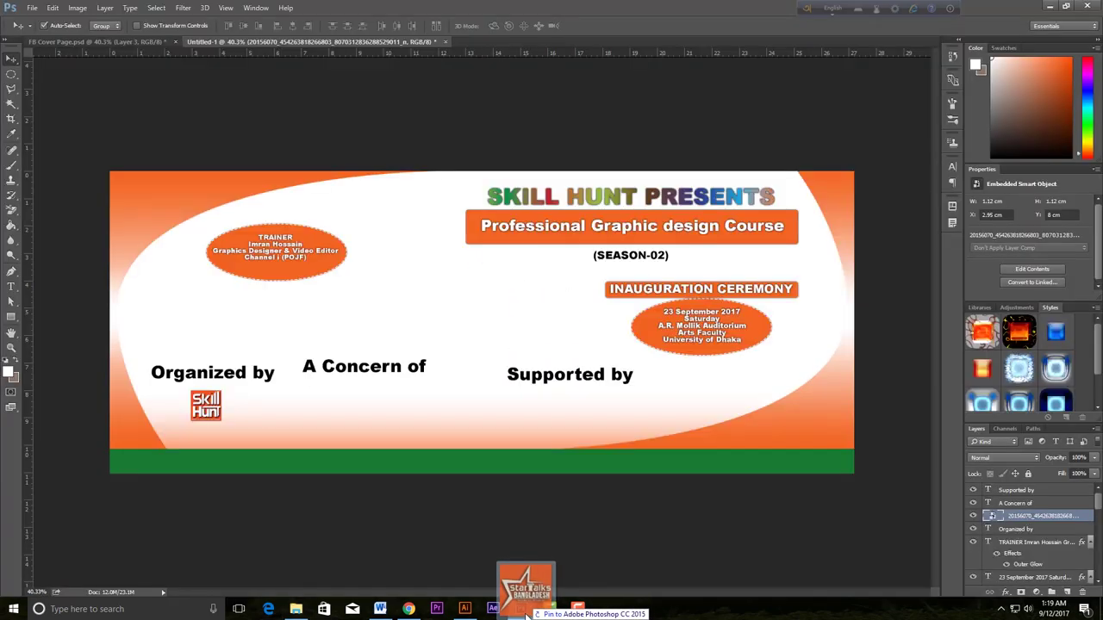
drag(506, 233, 493, 456)
drag(476, 420, 422, 290)
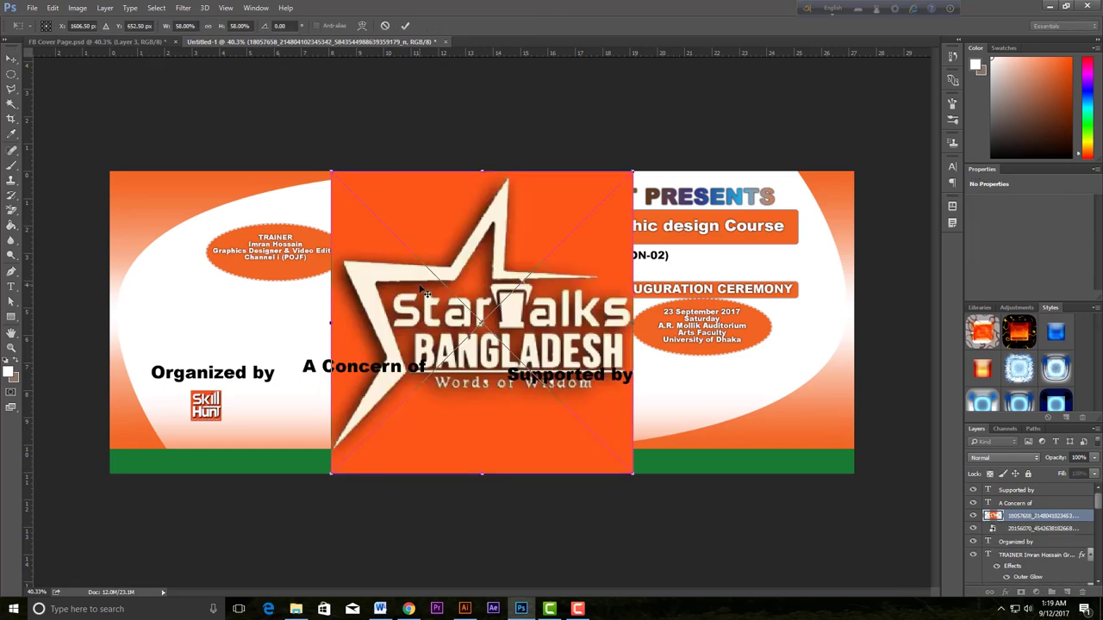
Step: Shrink the Star Talks Bangladesh image to a small logo placed under 'A Concern of'
mouse_move(635, 170)
mouse_down()
mouse_move(370, 434)
mouse_move(319, 404)
mouse_up()
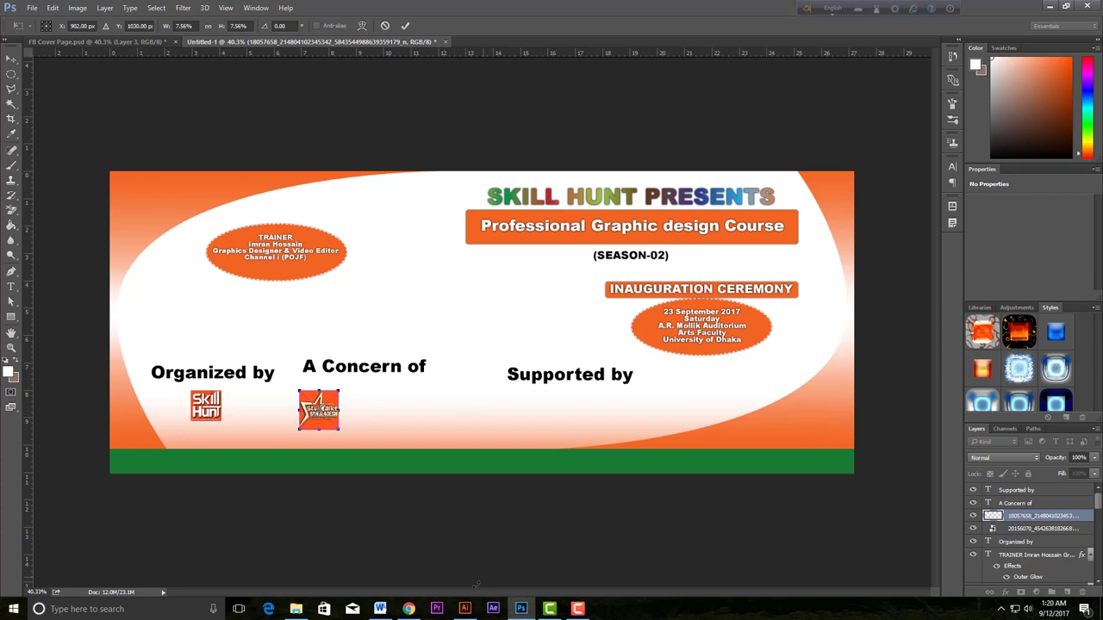
key(Return)
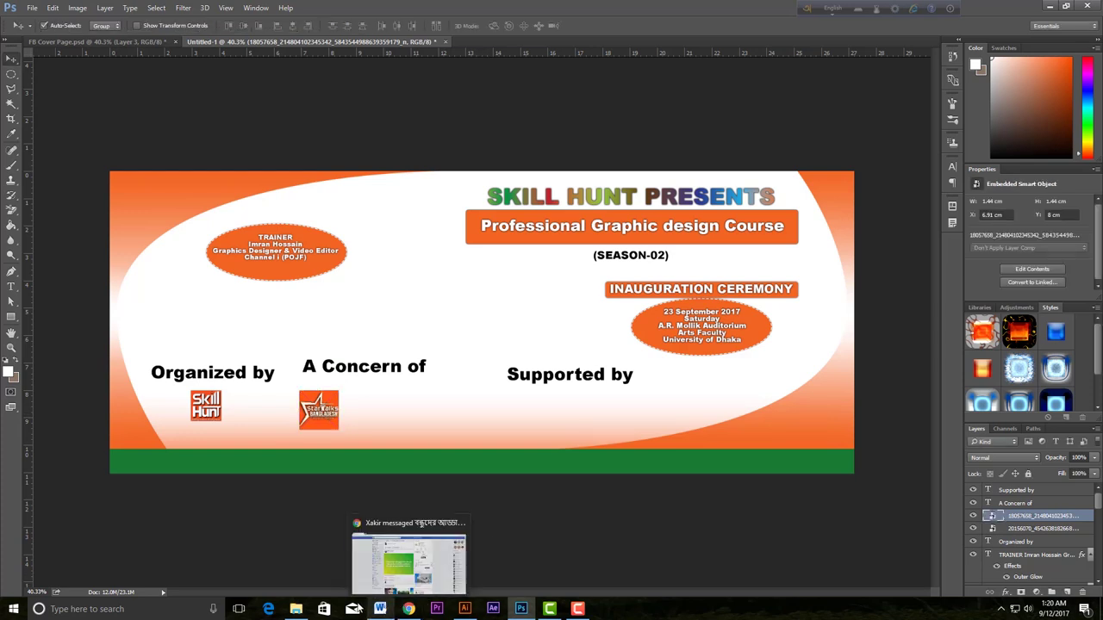
click(295, 609)
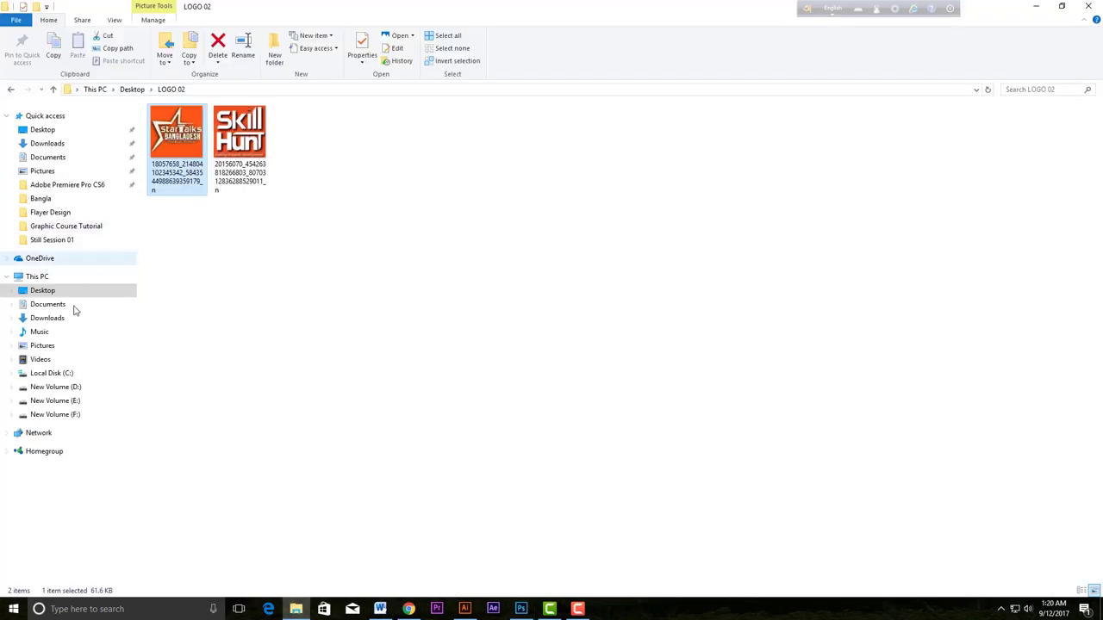
Step: Drag the British Council Active Citizens image from New Volume (D:) > Flayer Design onto the banner
click(53, 387)
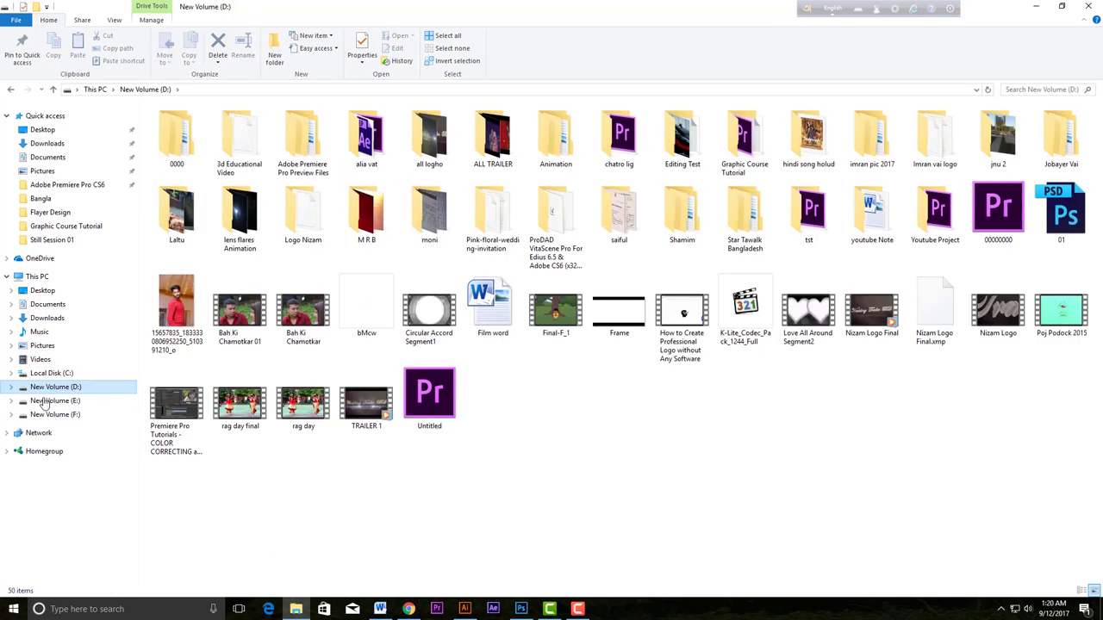
click(50, 212)
mouse_move(304, 142)
mouse_down()
mouse_move(523, 611)
mouse_move(517, 428)
mouse_up()
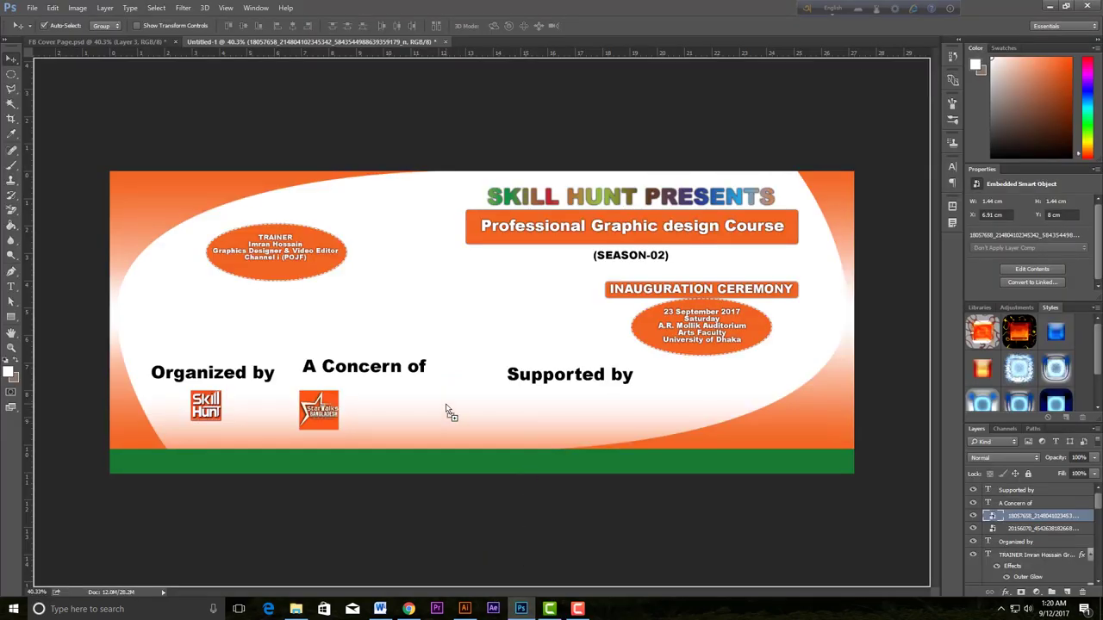
Step: Shrink the Active Citizens image to logo size and place it beside Star Talks
drag(446, 406, 445, 411)
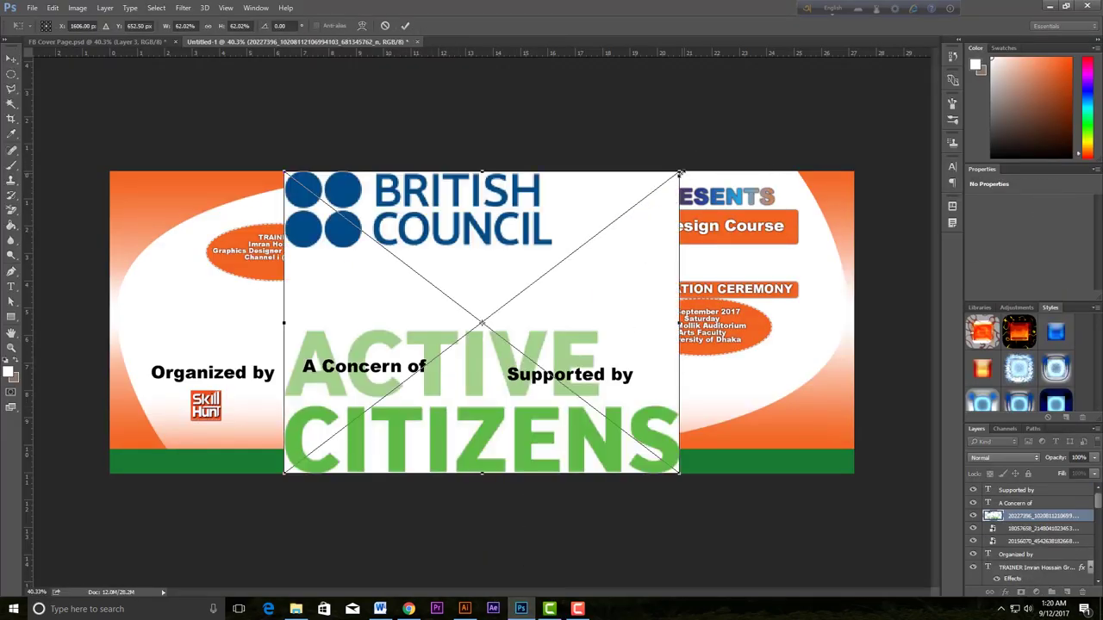
mouse_move(679, 173)
mouse_down()
mouse_move(456, 480)
mouse_move(405, 520)
mouse_up()
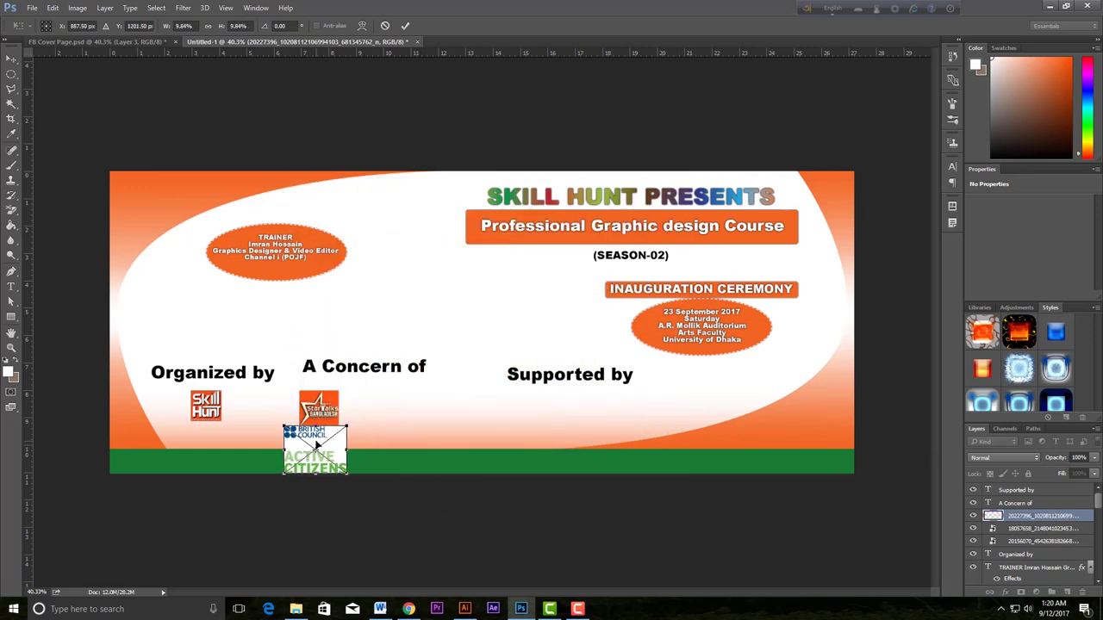
drag(317, 445, 395, 406)
key(Return)
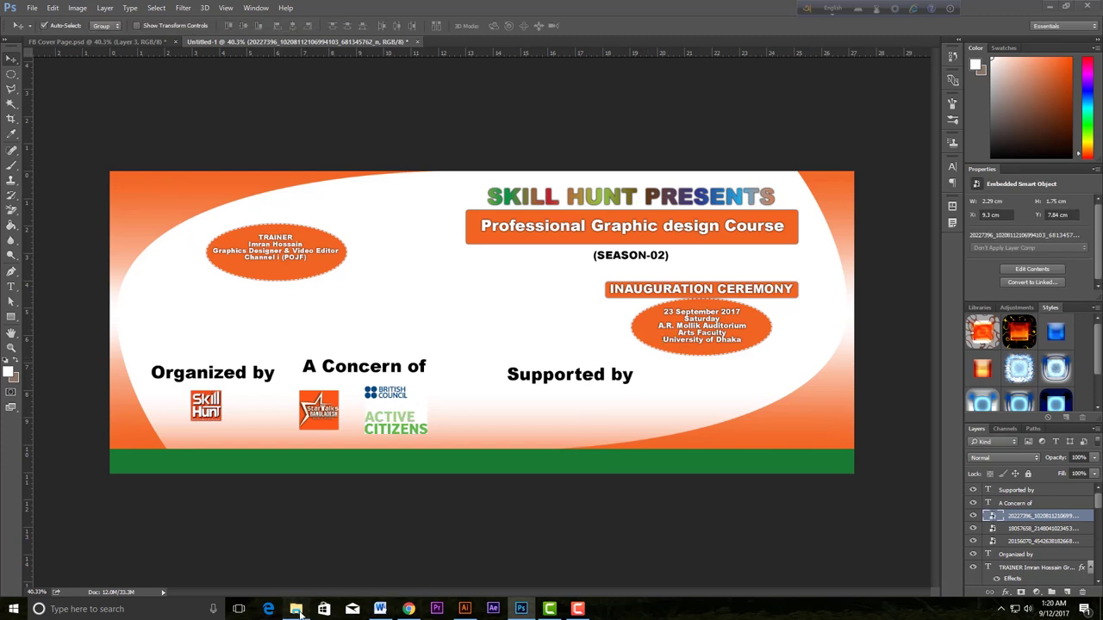
click(296, 609)
Step: Add the Democracy Watch image as a small logo under 'Supported by'
click(430, 161)
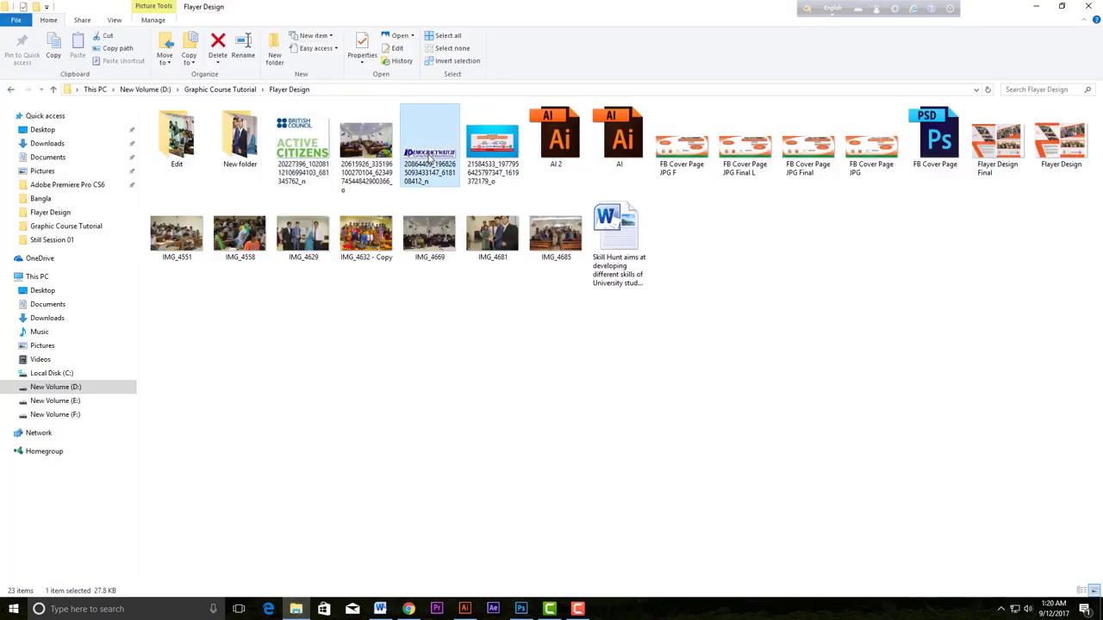
drag(430, 161, 521, 614)
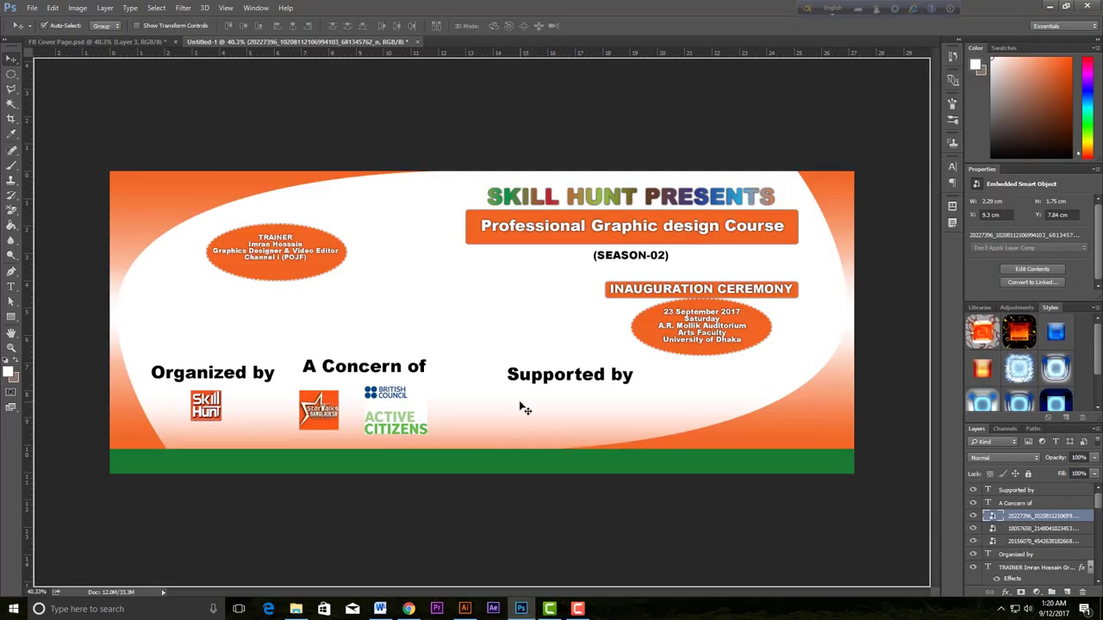
drag(522, 613, 521, 405)
mouse_move(855, 266)
mouse_down()
mouse_move(194, 367)
mouse_move(236, 361)
mouse_move(530, 420)
mouse_up()
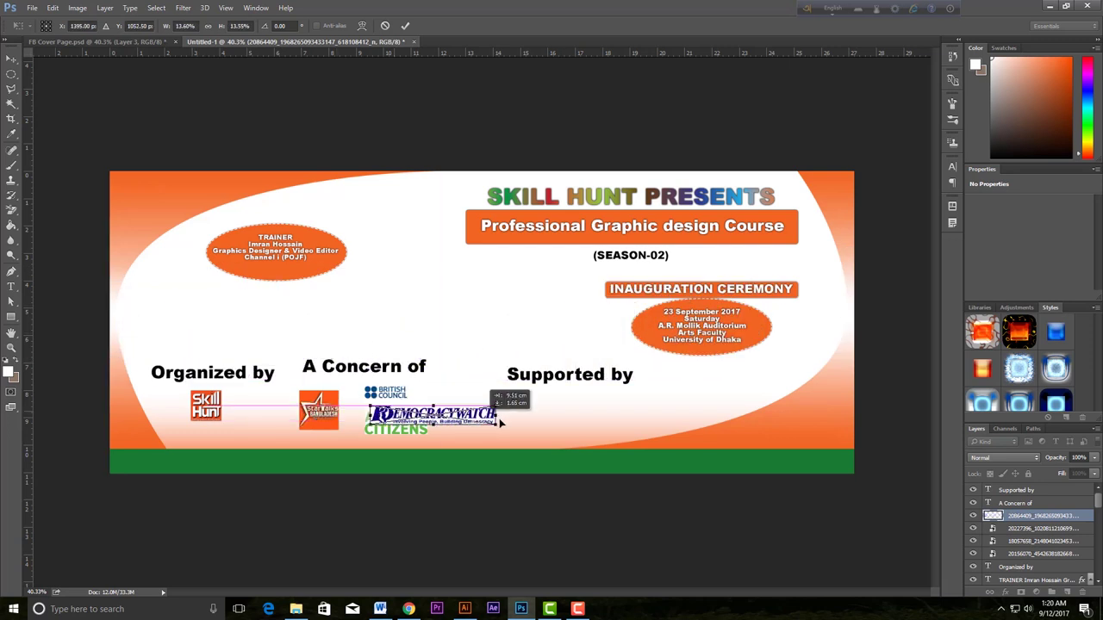
key(Return)
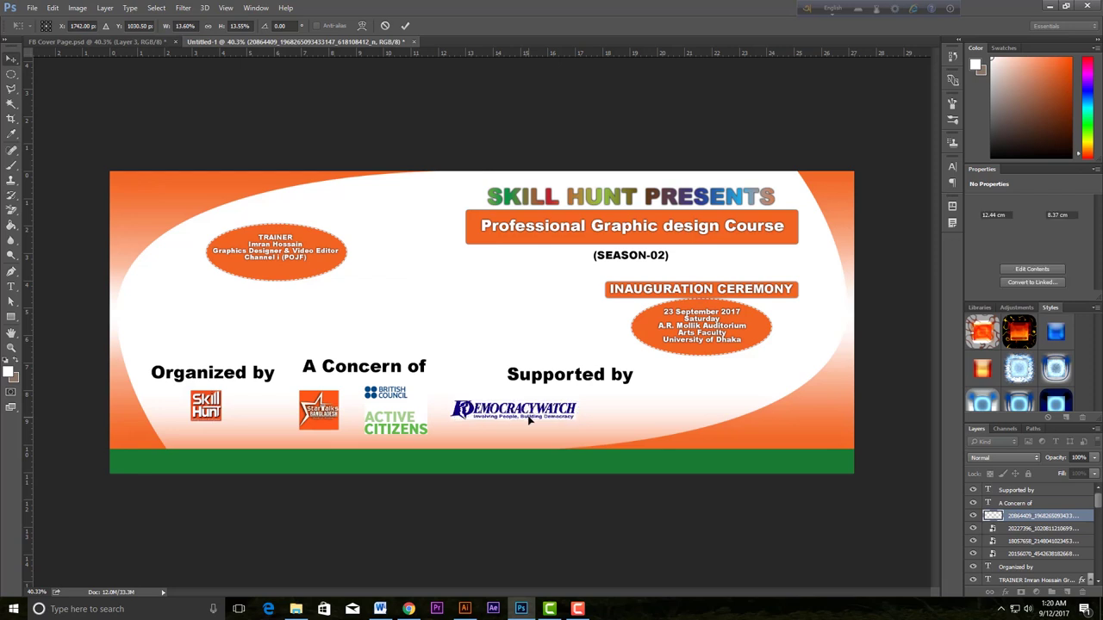
scroll(331, 439, up, 3)
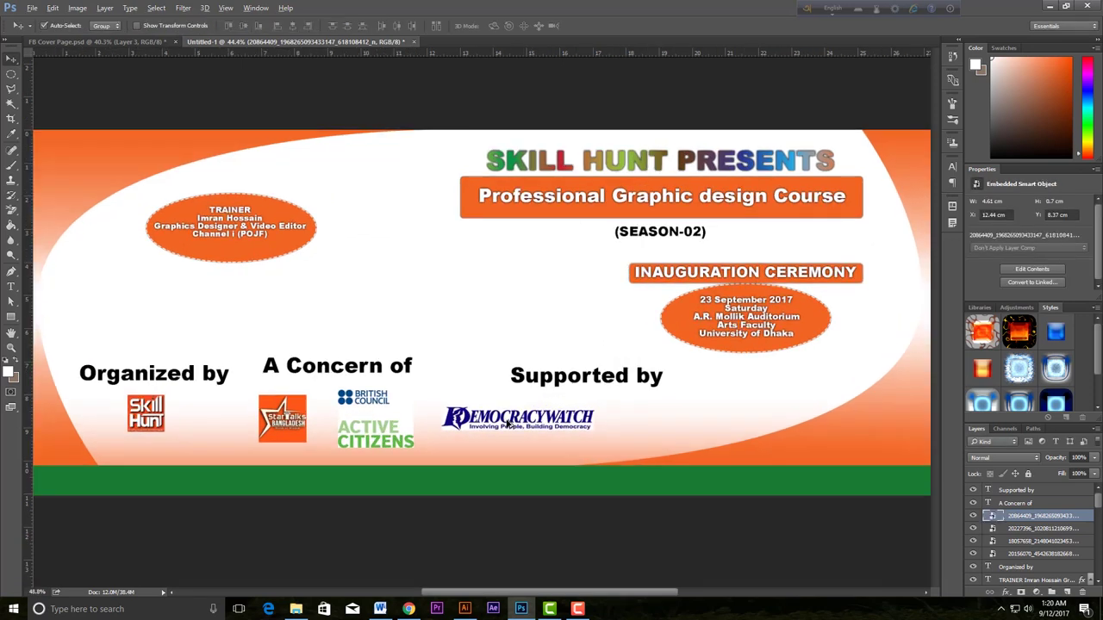
Step: Slightly enlarge the Skill Hunt logo beneath 'Organized by', then select the 'Organized by' text layer
click(126, 41)
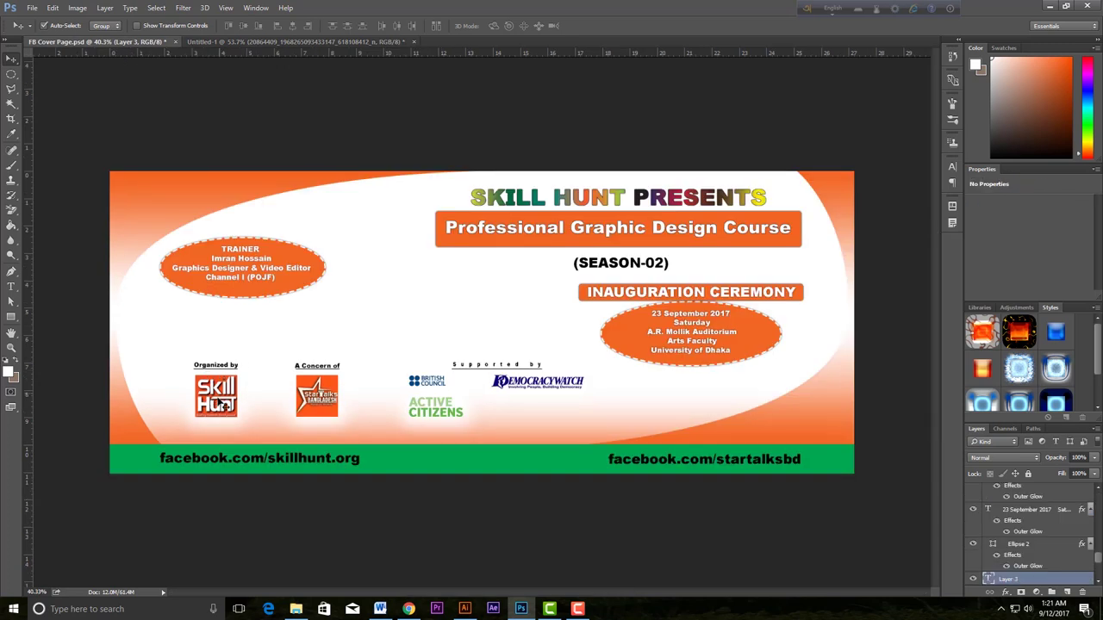
click(242, 43)
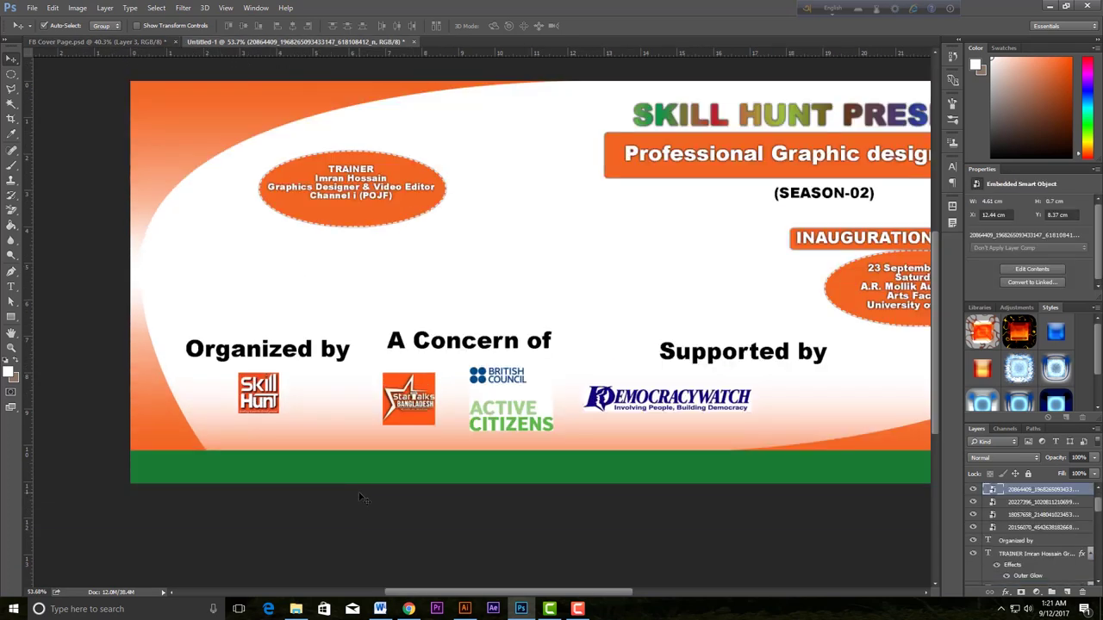
right_click(257, 392)
click(291, 398)
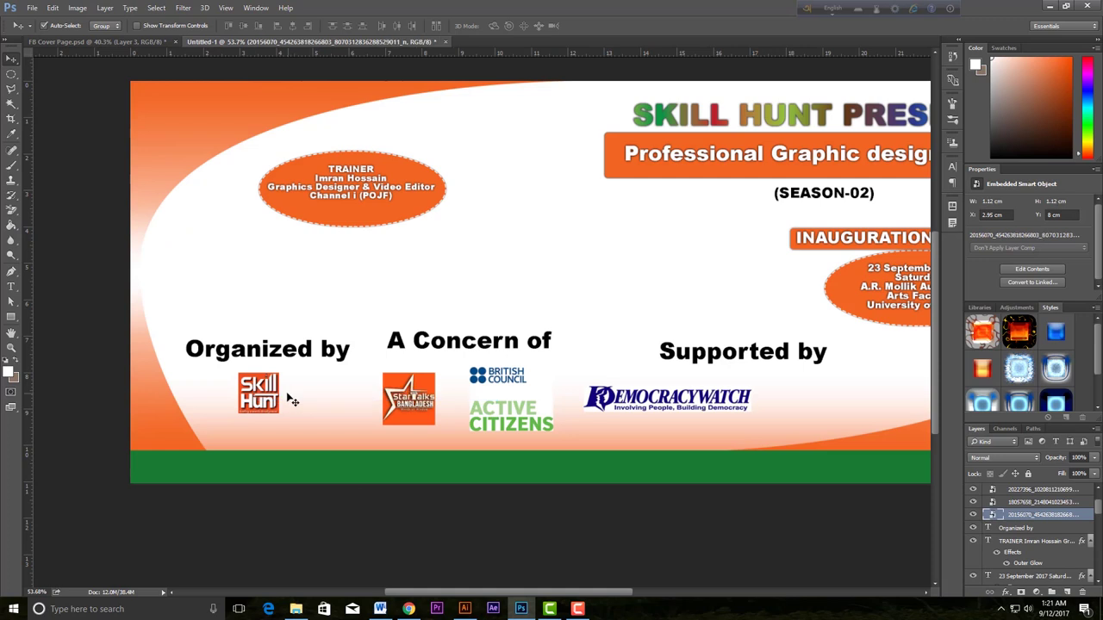
key(ctrl+t)
mouse_move(280, 372)
mouse_down()
mouse_move(295, 370)
mouse_move(241, 425)
mouse_move(261, 379)
mouse_move(257, 399)
mouse_up()
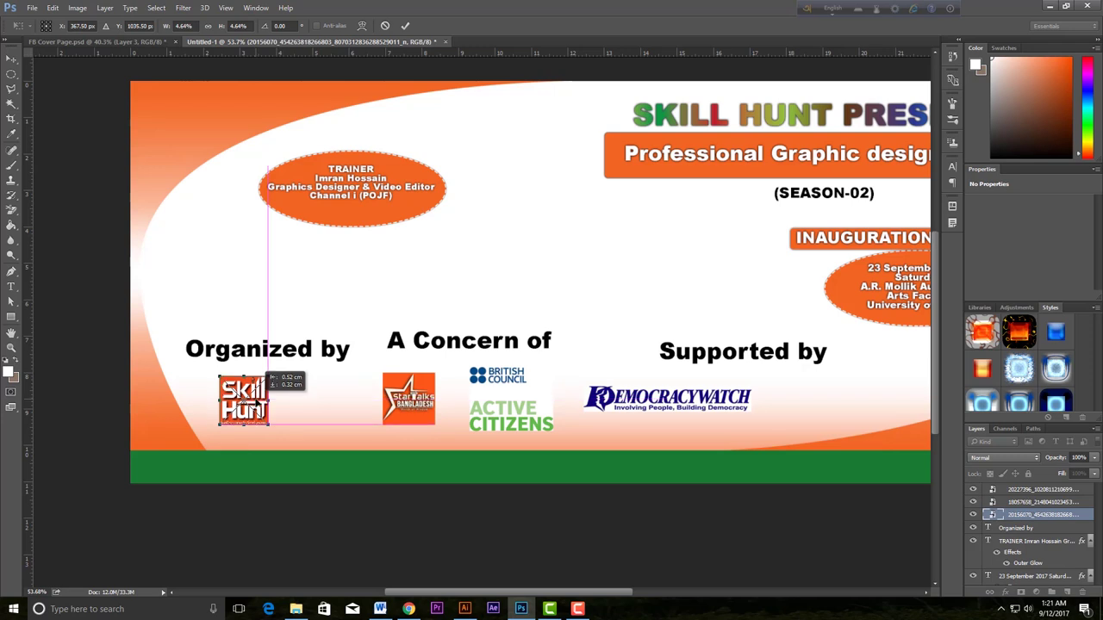
drag(257, 400, 262, 406)
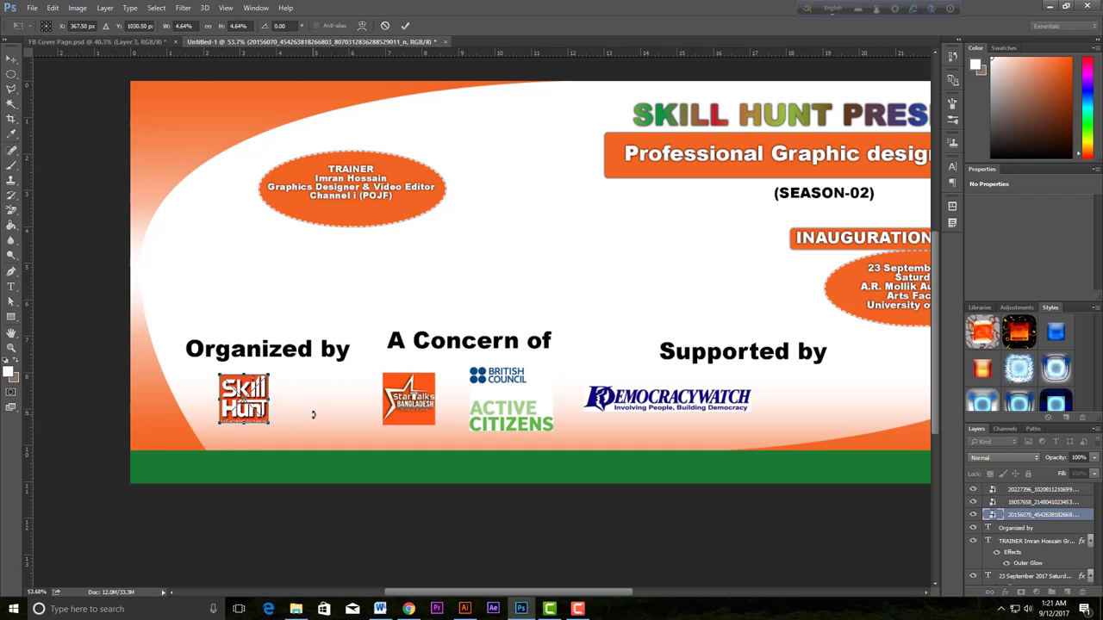
key(Return)
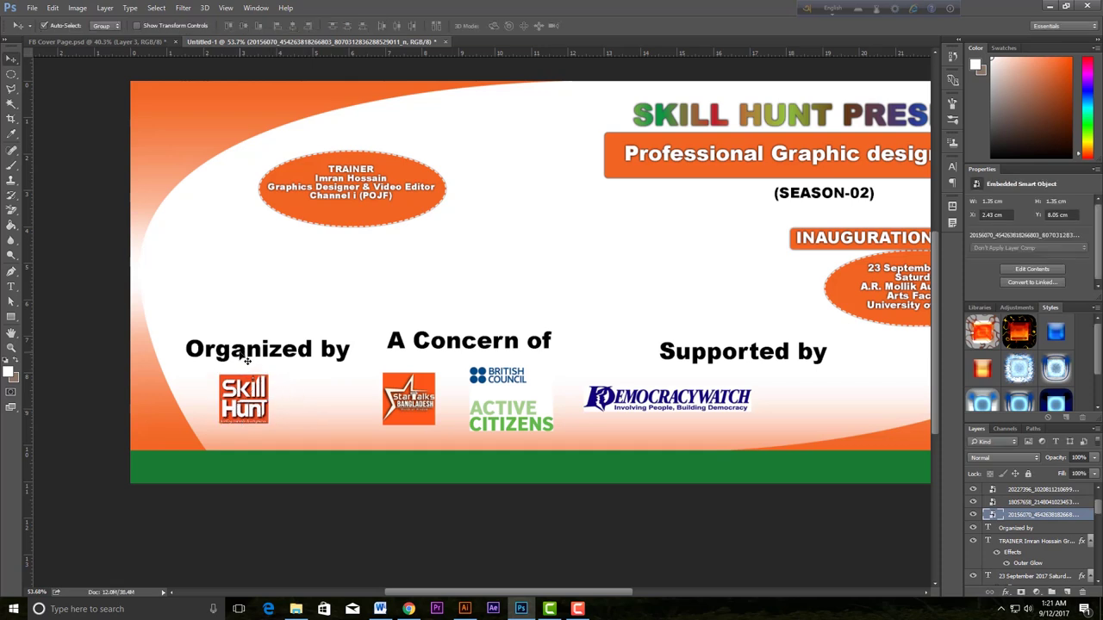
right_click(258, 355)
click(270, 362)
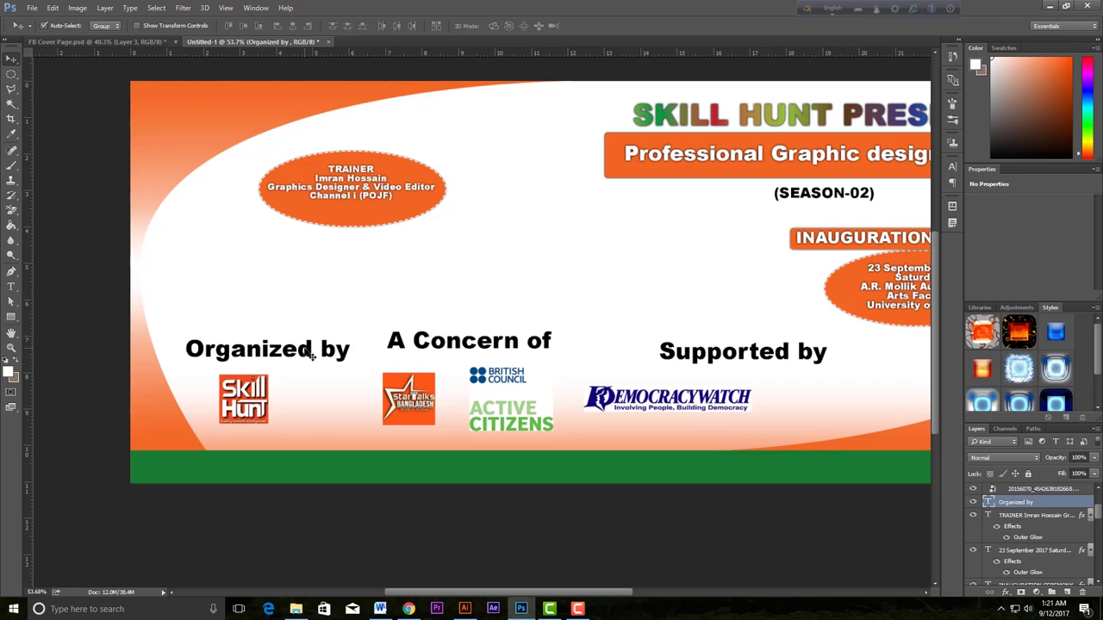
Step: Scale the 'Organized by' heading down to about 32% and select the StarTalks logo layer
drag(312, 358, 312, 357)
key(ctrl+t)
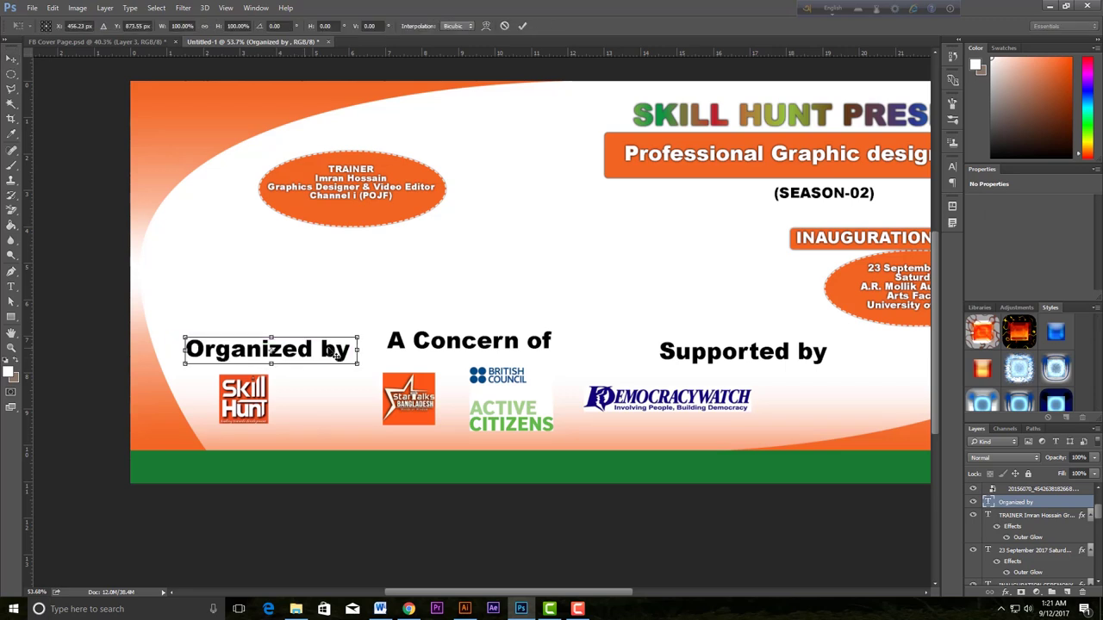
drag(356, 337, 240, 367)
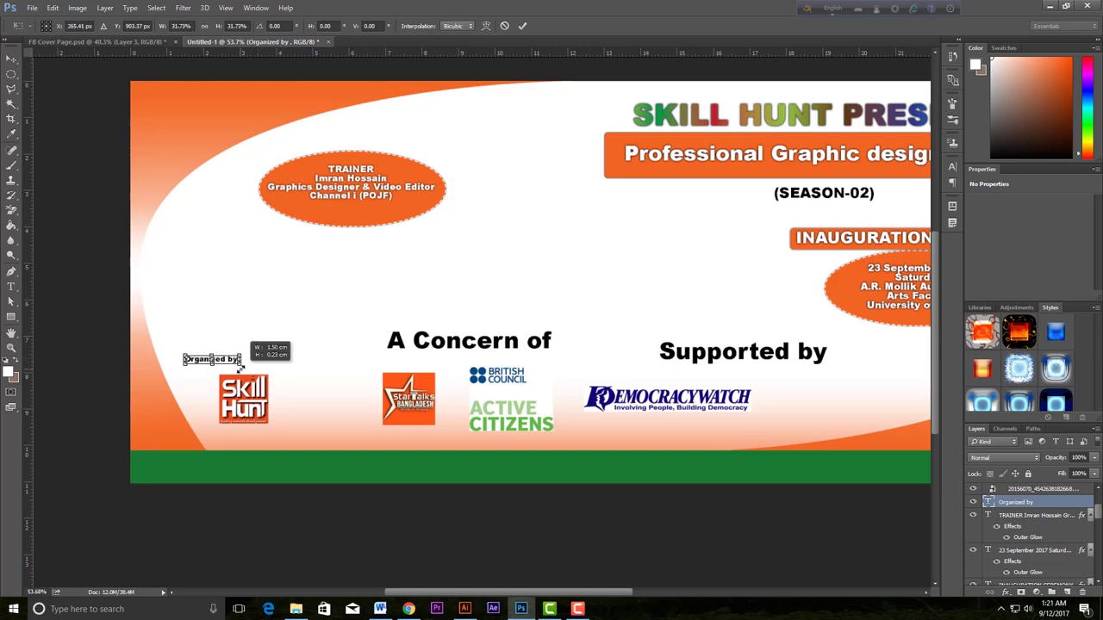
key(Return)
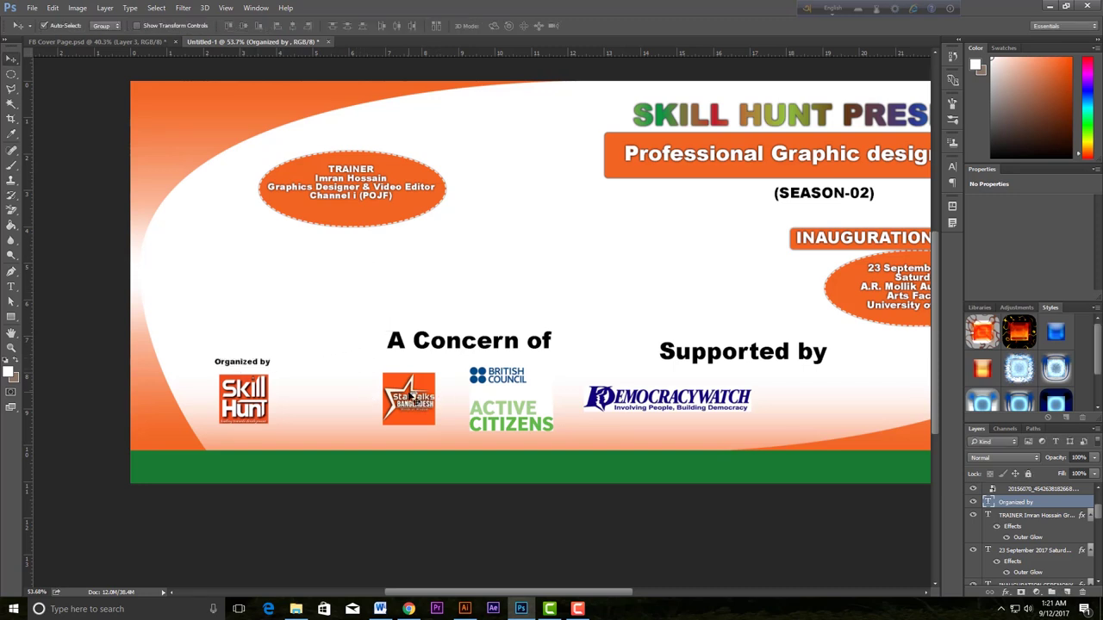
right_click(412, 396)
click(448, 401)
Step: Shrink the StarTalks logo slightly and place it level, right of Skill Hunt
drag(414, 393, 308, 394)
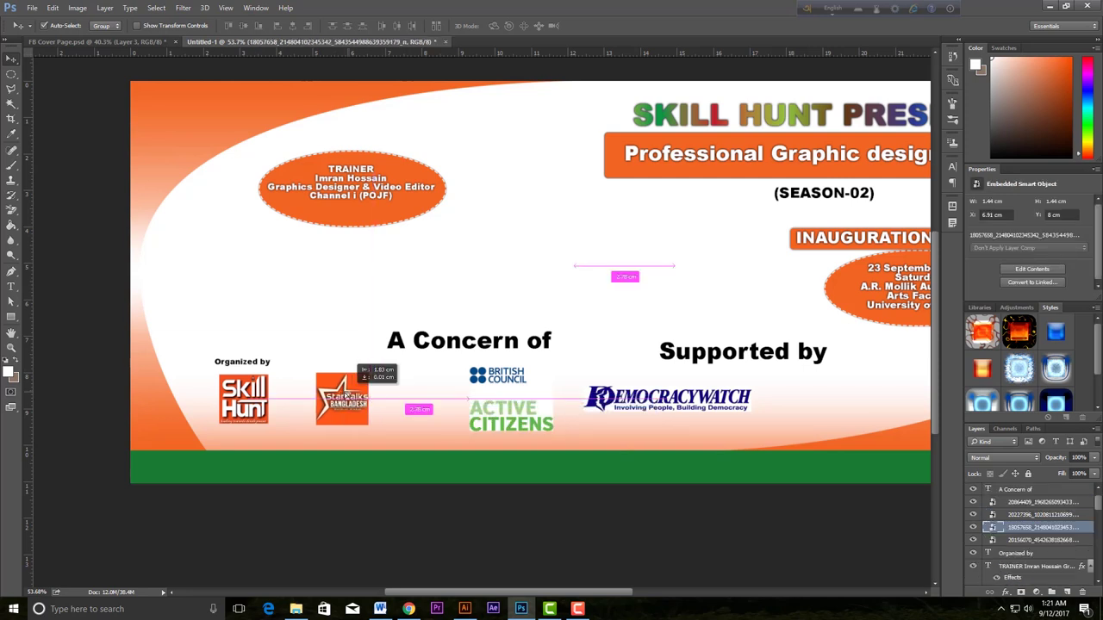
drag(306, 393, 301, 397)
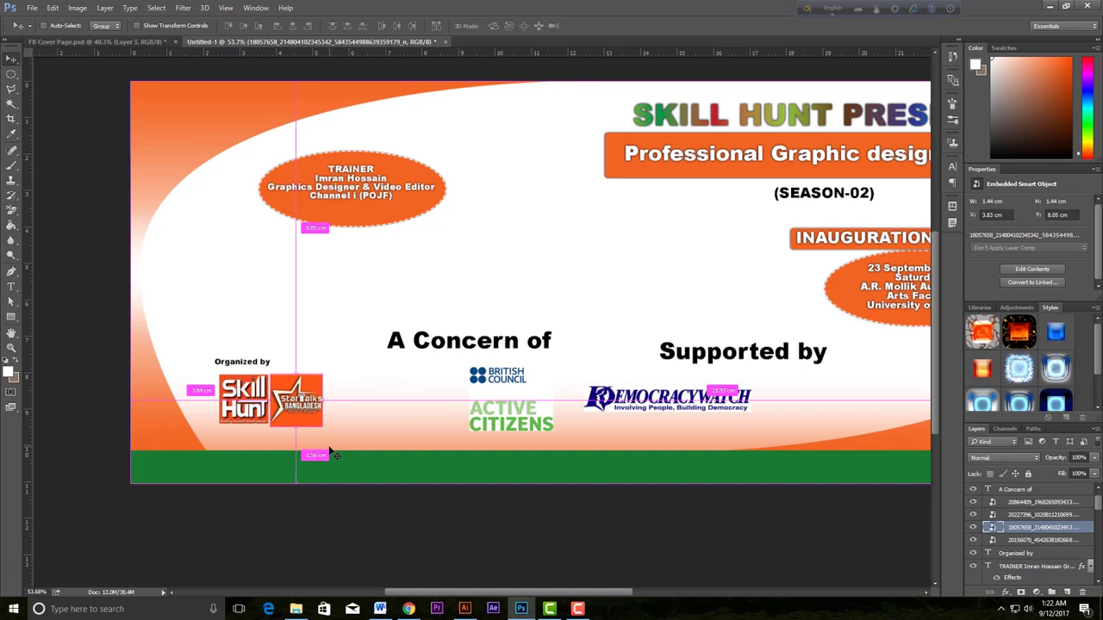
key(ctrl+t)
drag(322, 427, 319, 423)
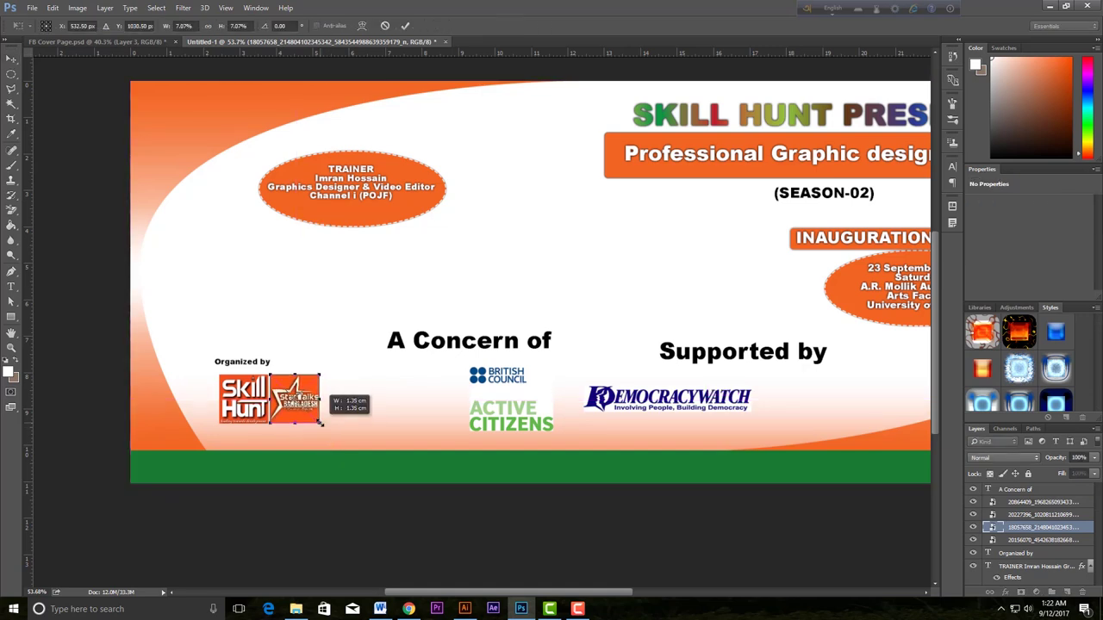
drag(308, 401, 381, 402)
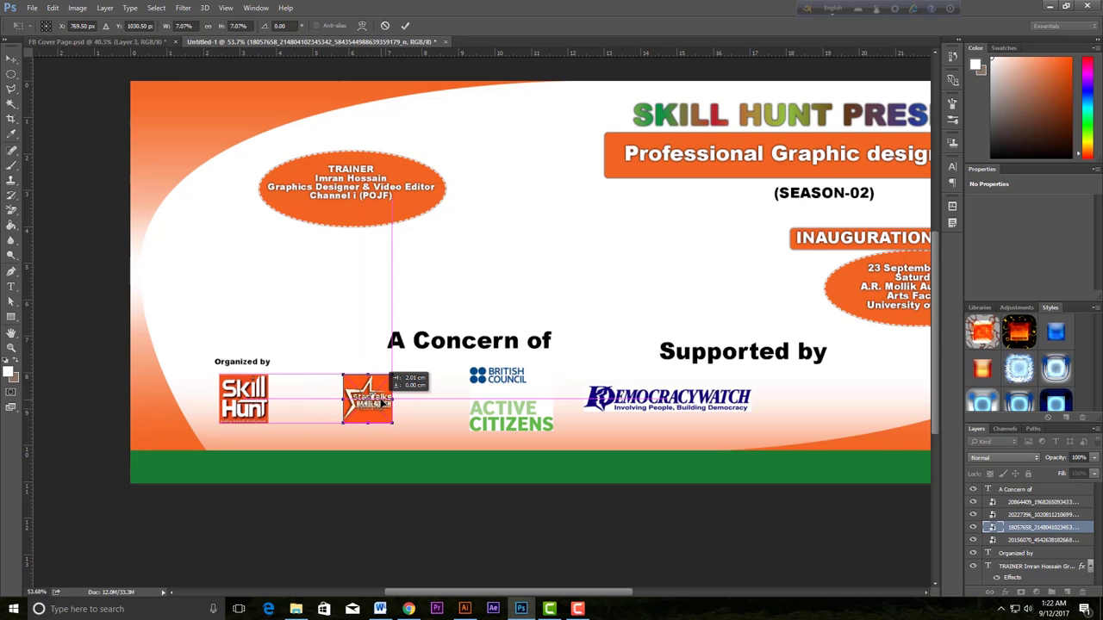
drag(384, 399, 384, 399)
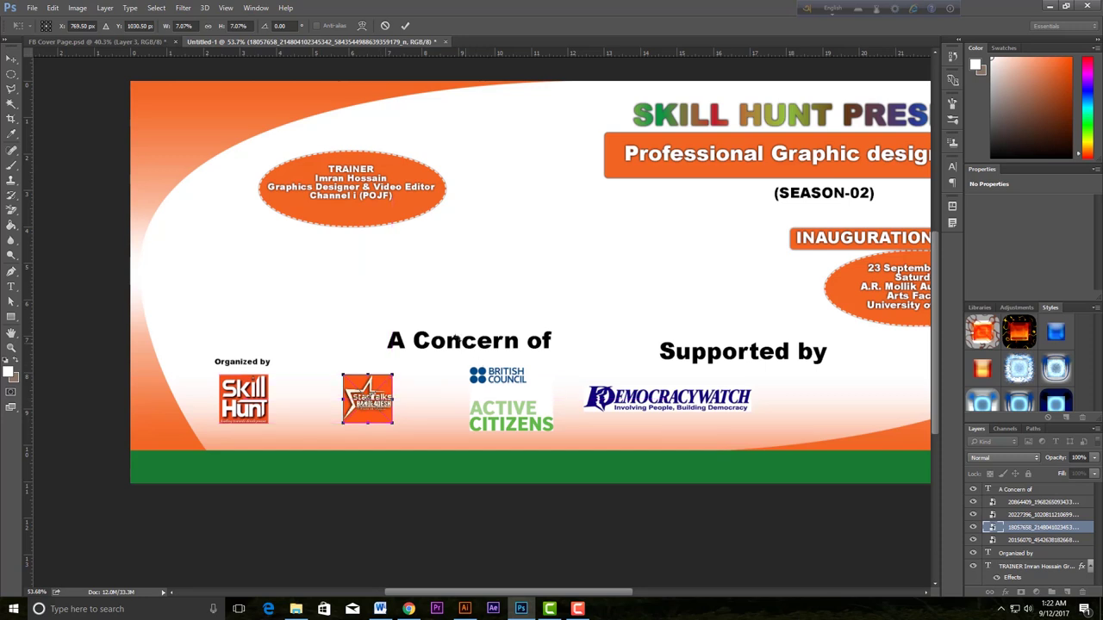
key(Return)
Step: Select 'A Concern of', move it down beside 'Organized by', and start scaling it
right_click(424, 347)
click(456, 352)
drag(492, 349, 297, 364)
key(ctrl+t)
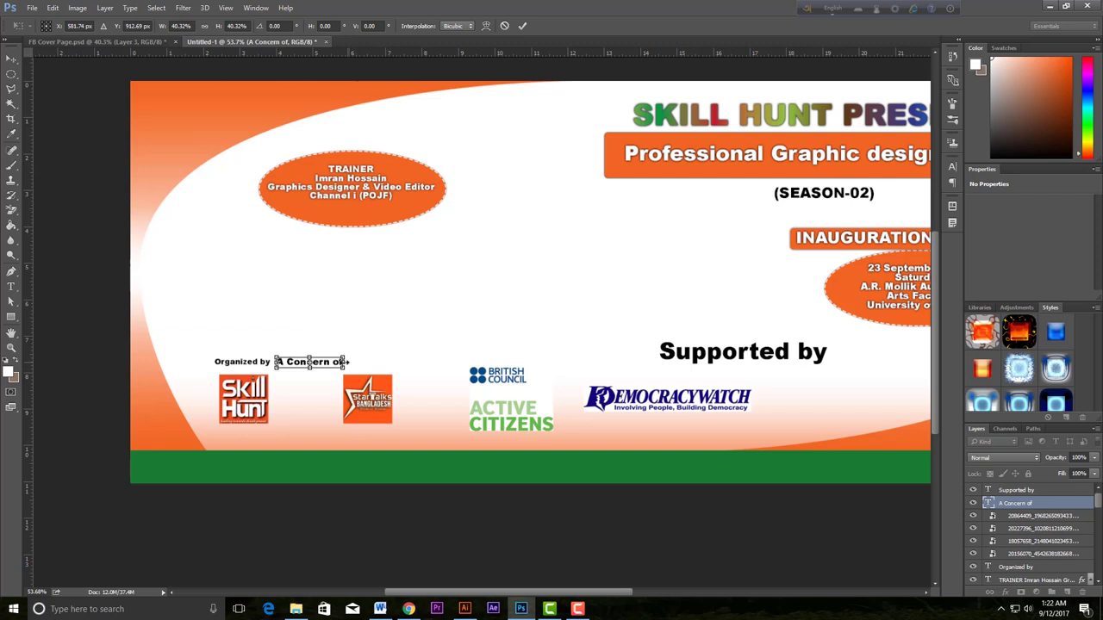
Step: Place 'A Concern of' above the StarTalks logo and select the British Council layer
drag(303, 362, 363, 366)
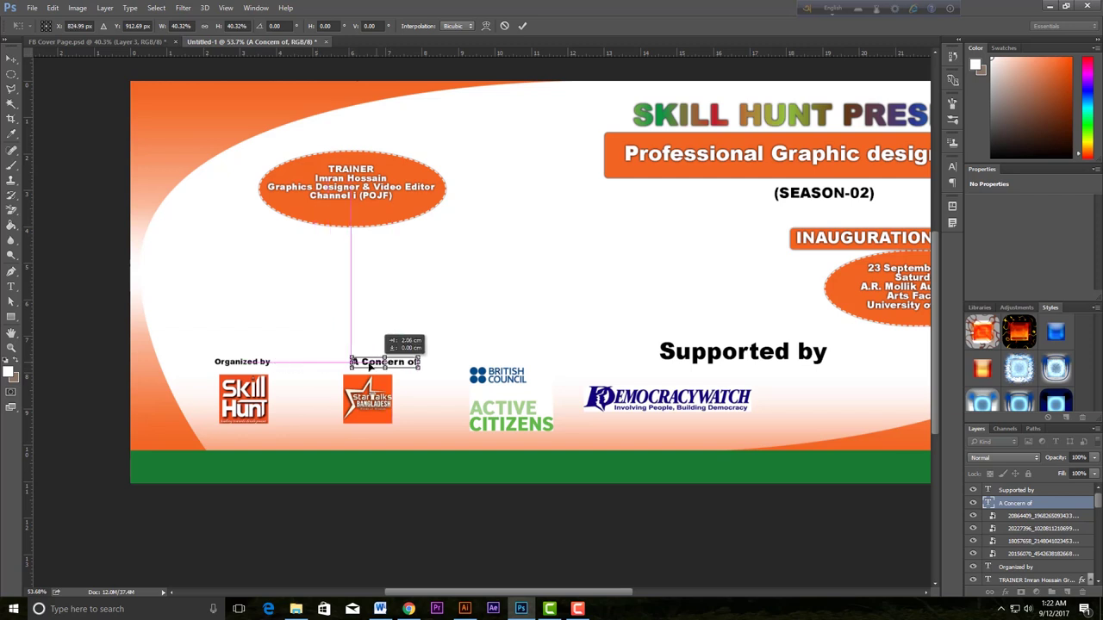
key(Return)
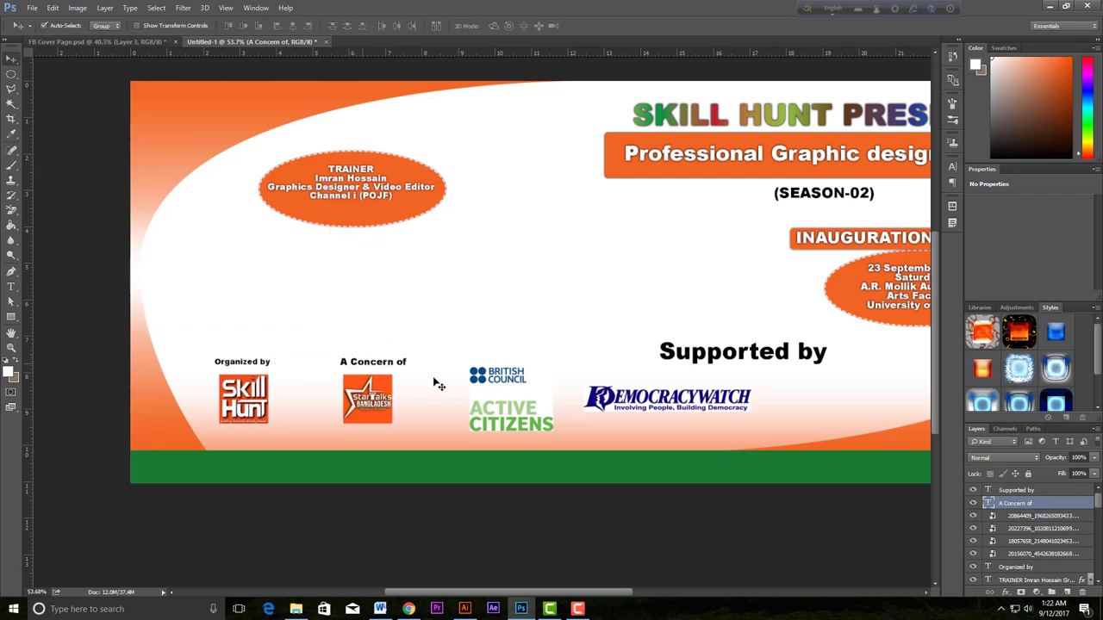
right_click(509, 380)
click(559, 387)
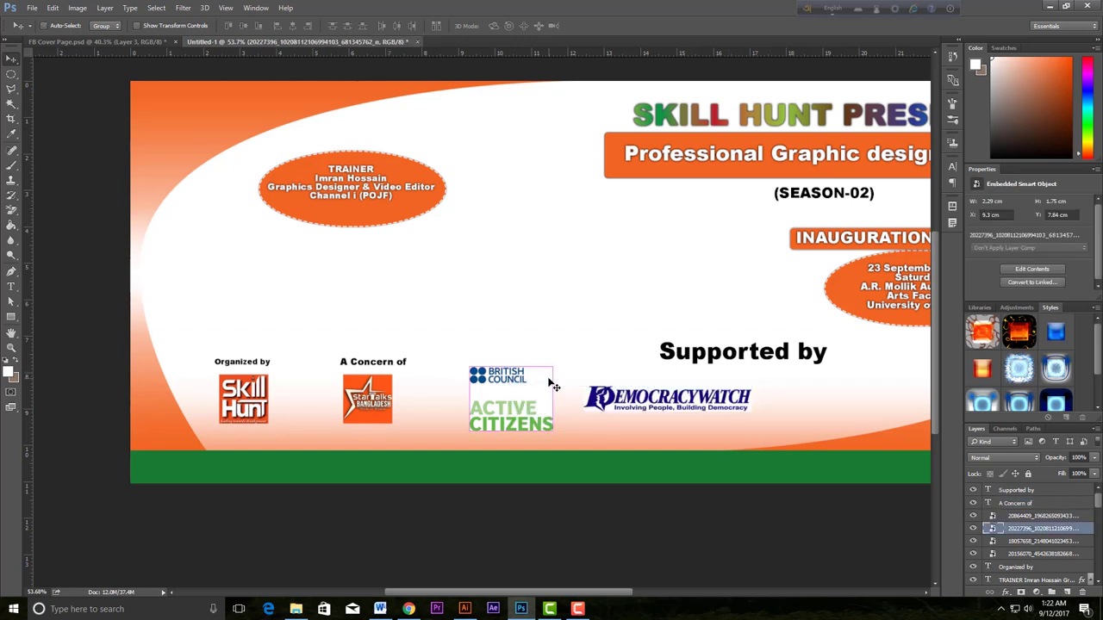
Step: Shrink the British Council Active Citizens logo and move it right beside Star Talks
key(ctrl+t)
drag(552, 367, 439, 388)
drag(467, 429, 456, 423)
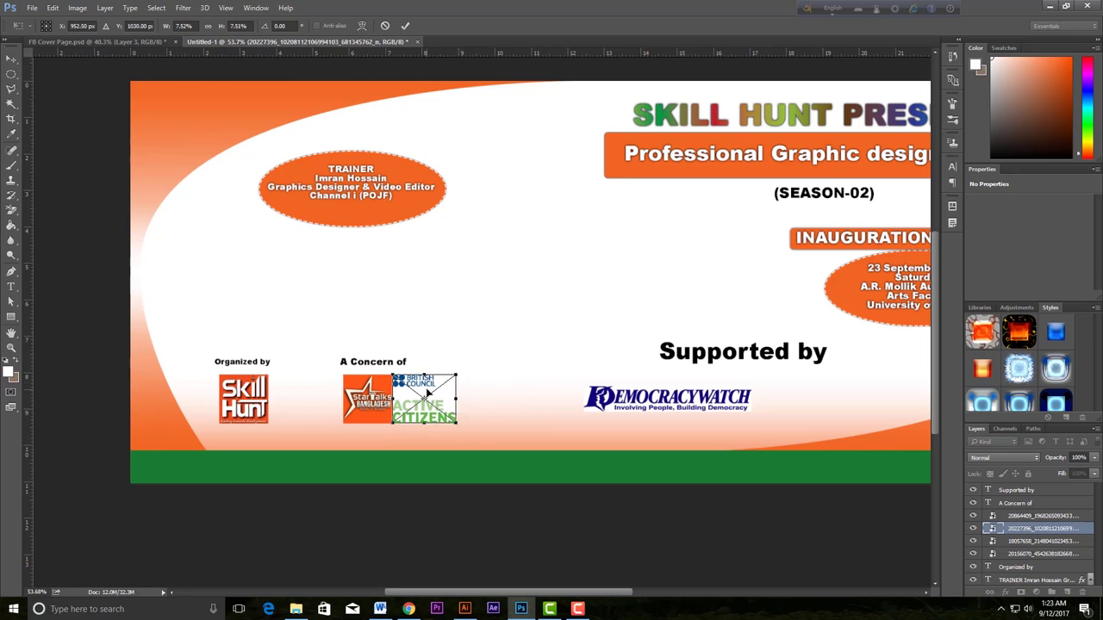
drag(435, 391, 520, 390)
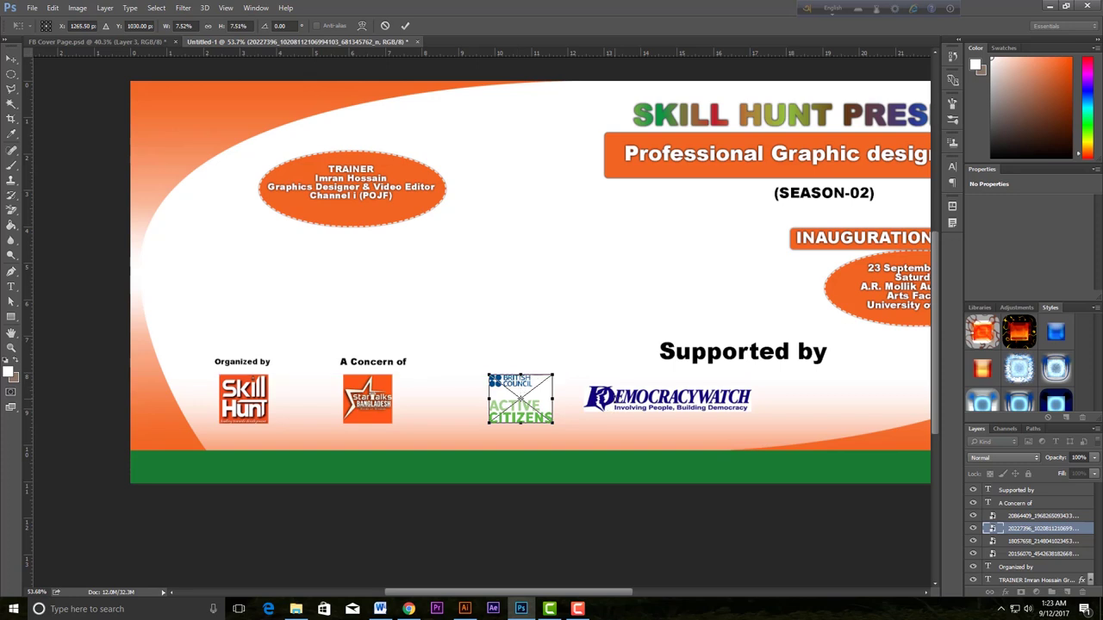
key(Return)
Step: Make the Democracywatch logo slightly narrower and shift it left and up
right_click(639, 406)
click(701, 422)
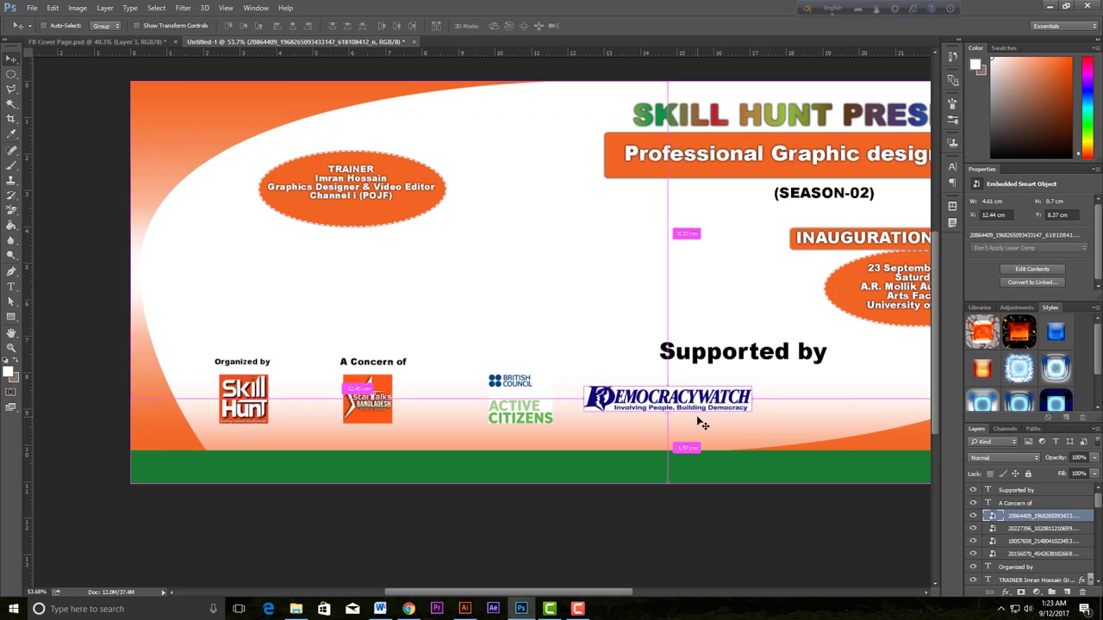
key(ctrl+t)
drag(751, 412, 750, 412)
mouse_move(653, 402)
mouse_down()
mouse_move(633, 393)
mouse_move(648, 392)
mouse_up()
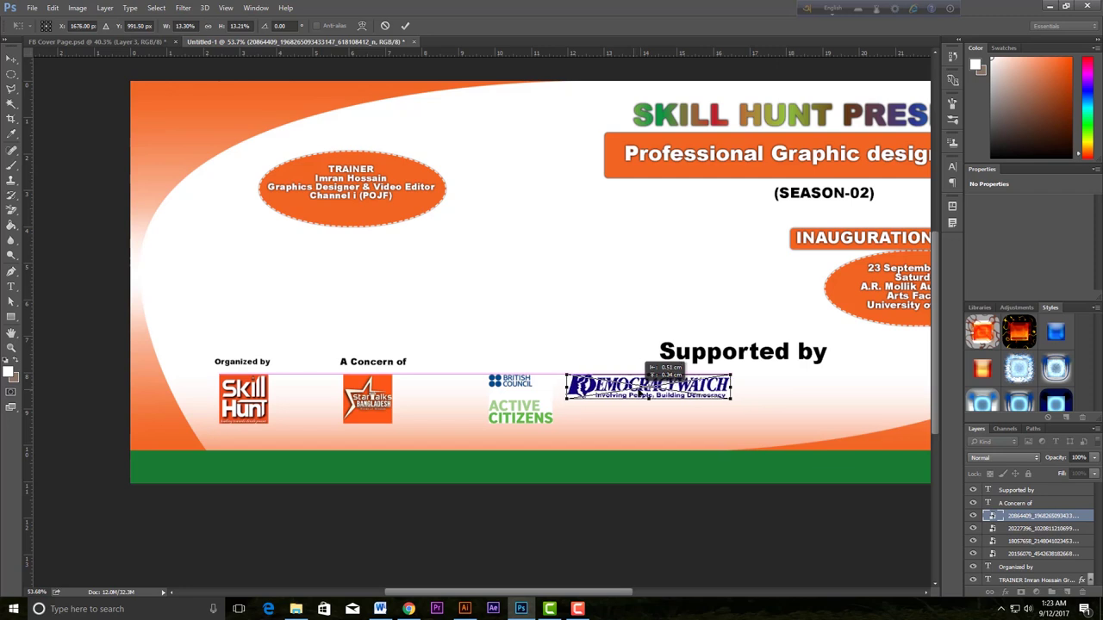
key(Return)
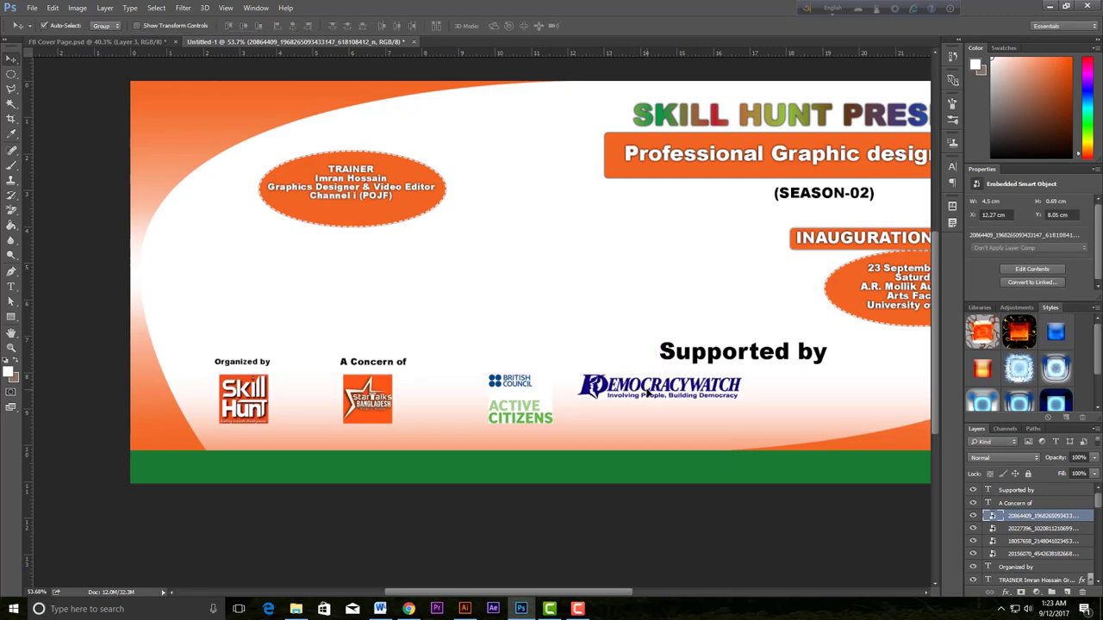
Step: Move 'Supported by' leftward and scale it down to about 41% label size
right_click(700, 359)
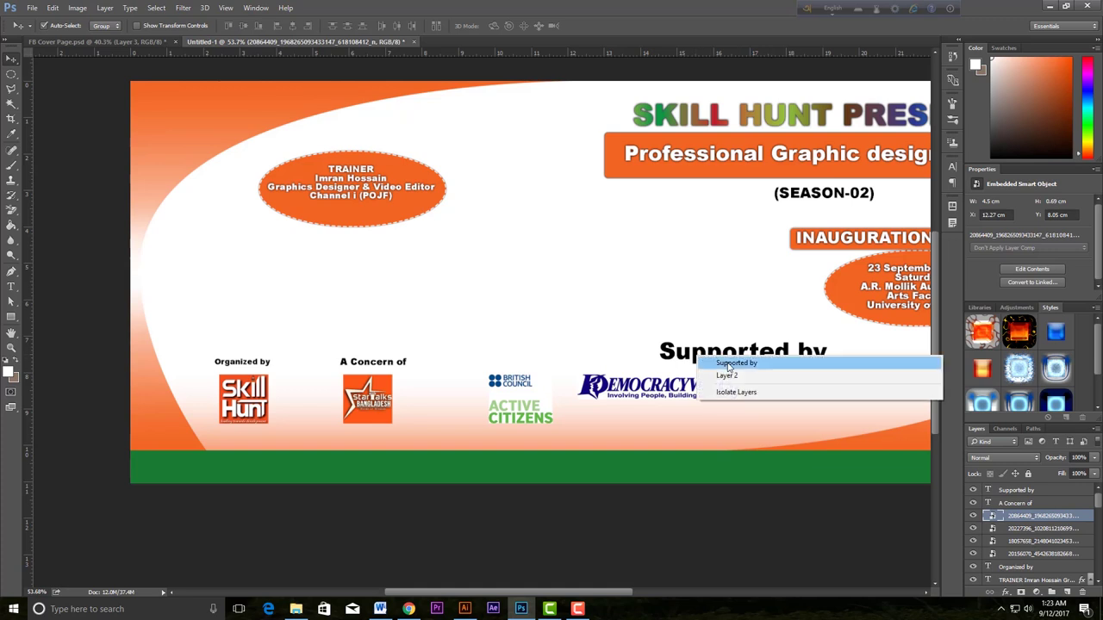
click(729, 363)
mouse_move(708, 353)
mouse_down()
mouse_move(469, 362)
mouse_move(513, 365)
mouse_up()
key(ctrl+t)
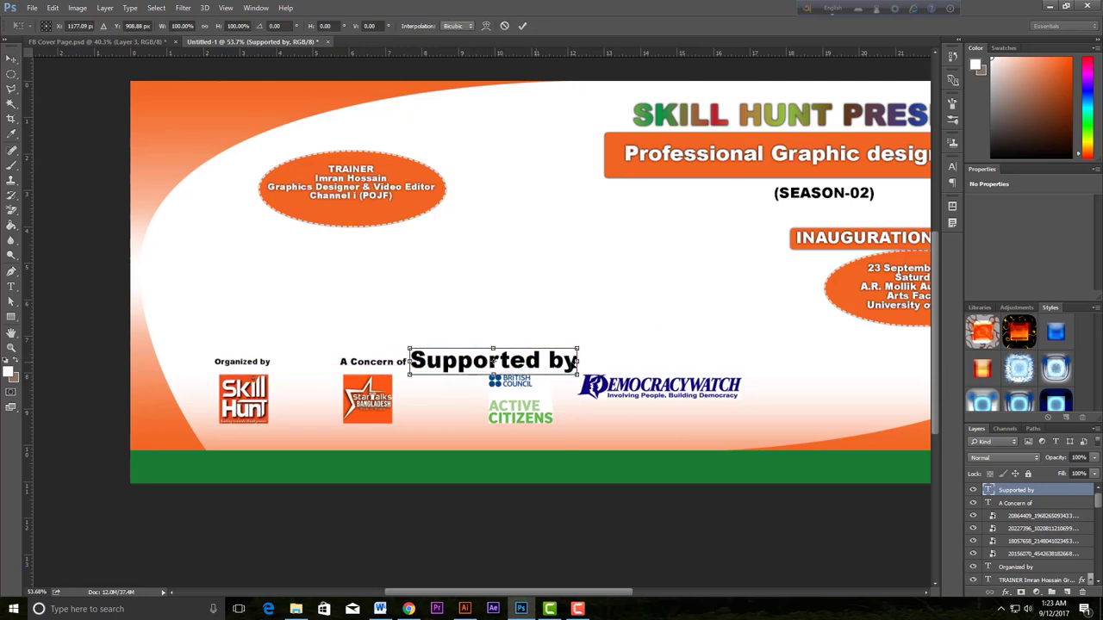
mouse_move(578, 350)
mouse_down()
mouse_move(437, 365)
mouse_move(570, 364)
mouse_up()
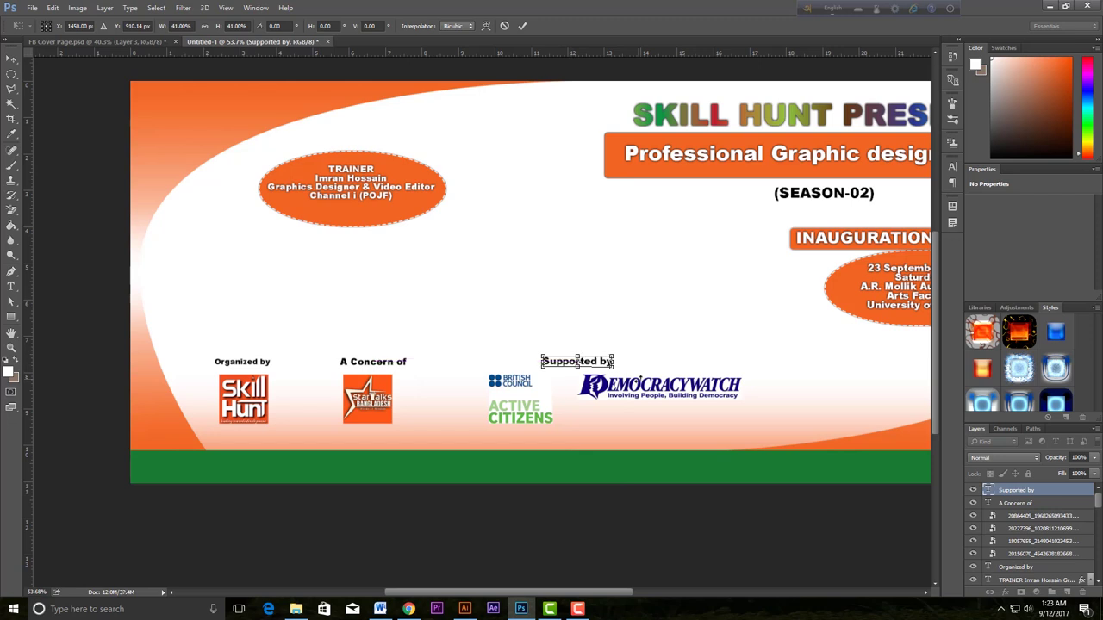
Step: Set the 'Supported by' text tracking to 880 in the Character panel
click(11, 287)
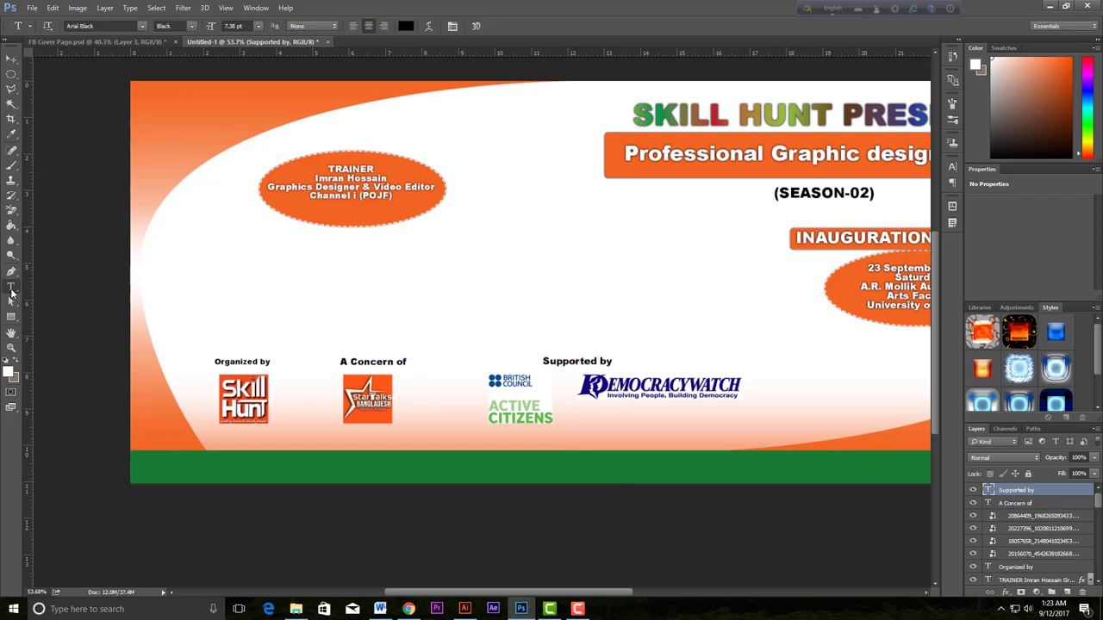
drag(544, 362, 613, 365)
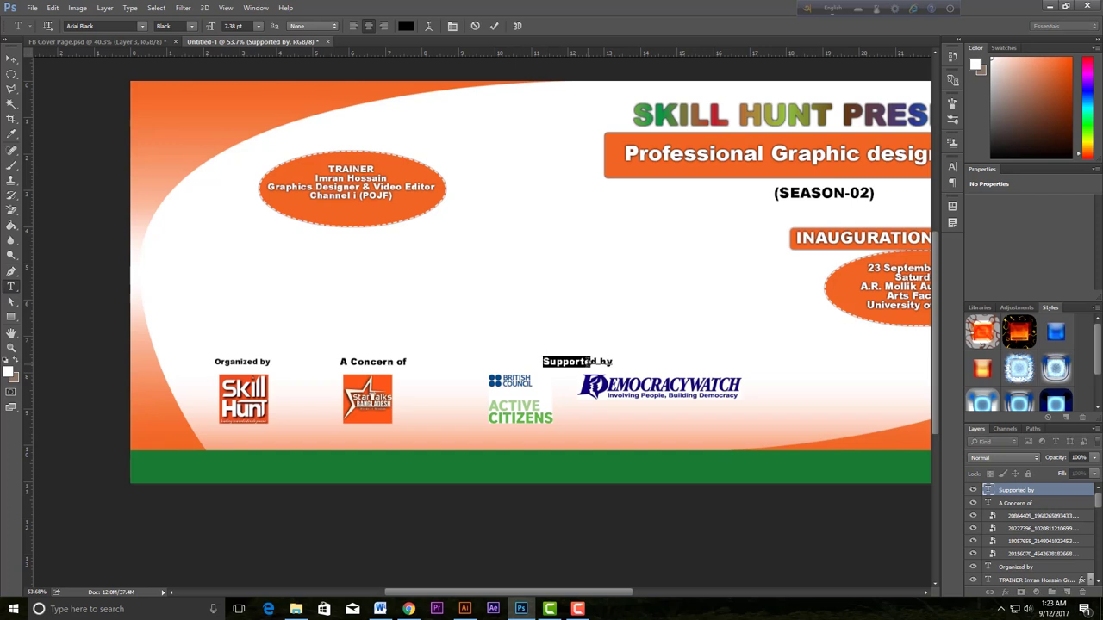
click(256, 7)
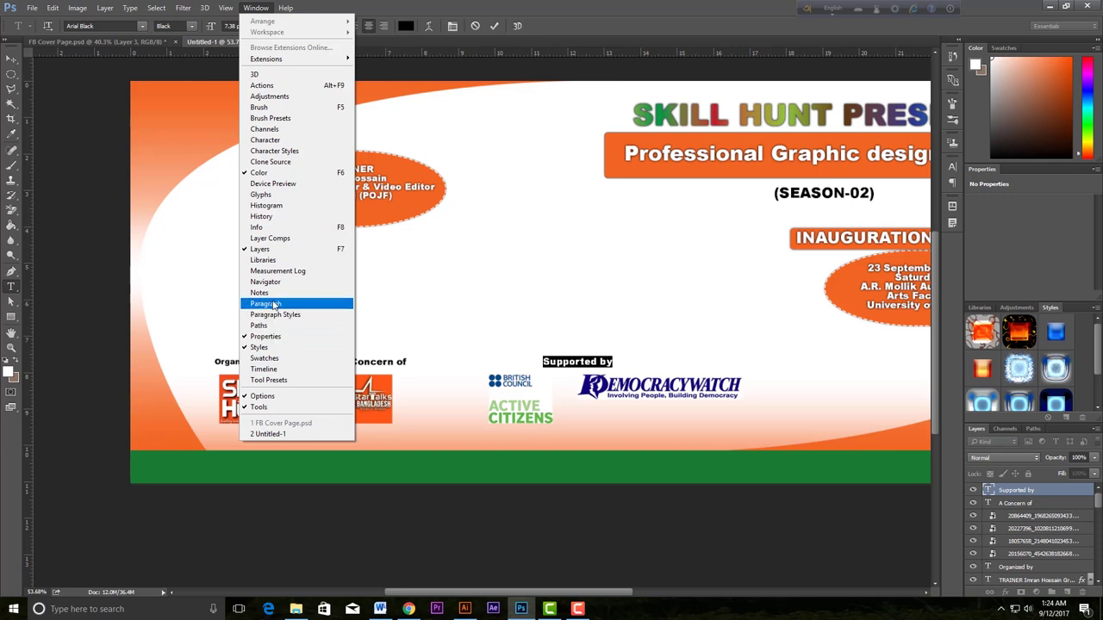
click(275, 305)
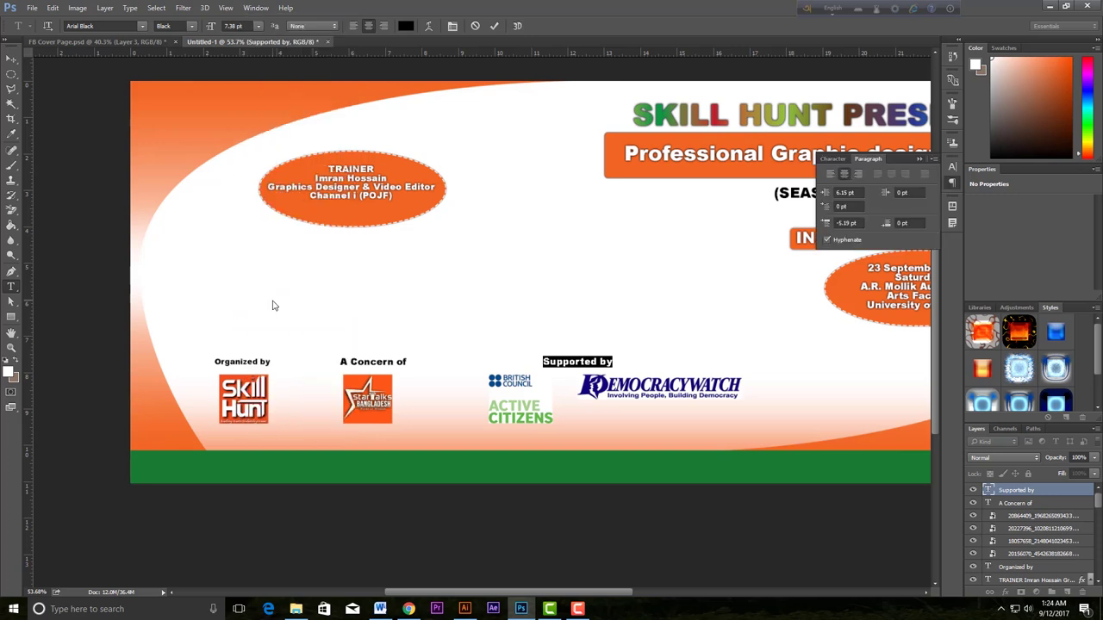
click(829, 158)
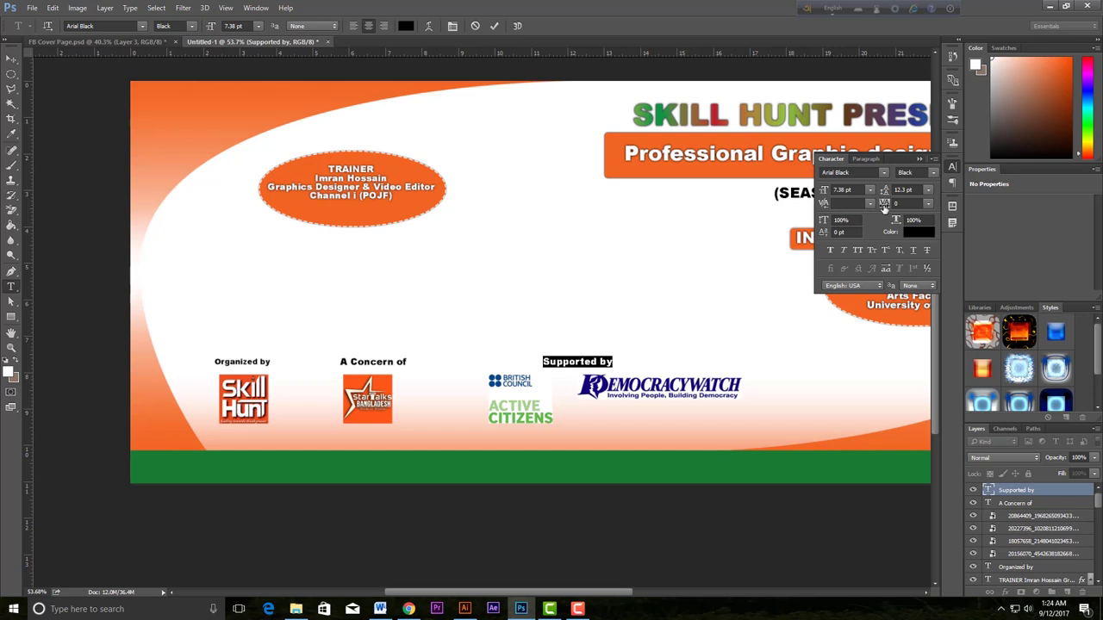
drag(885, 205, 909, 209)
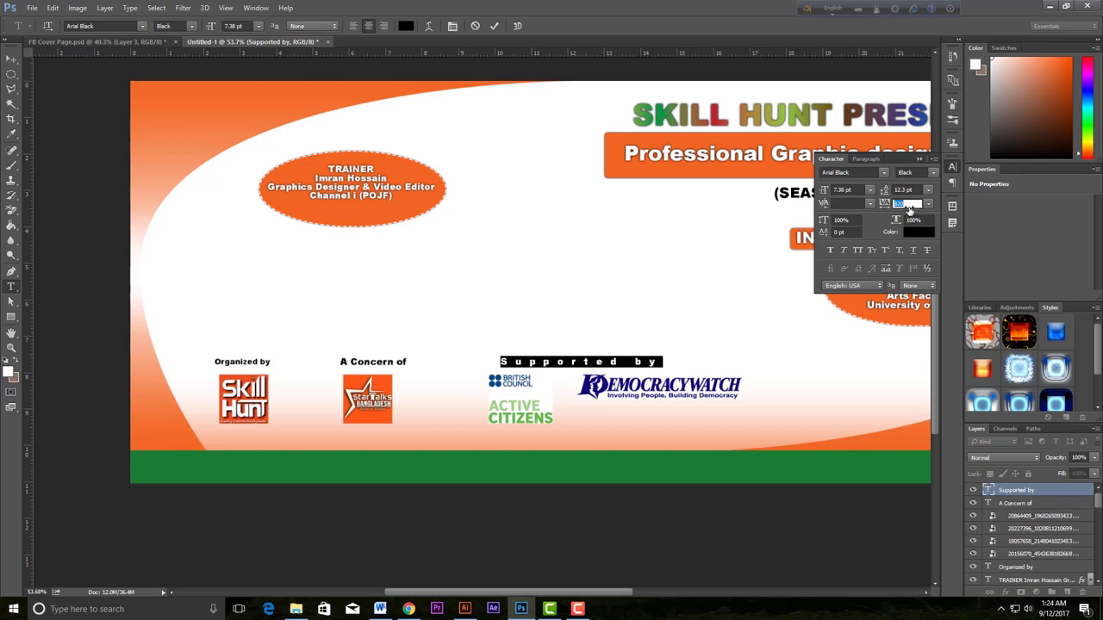
drag(909, 209, 912, 210)
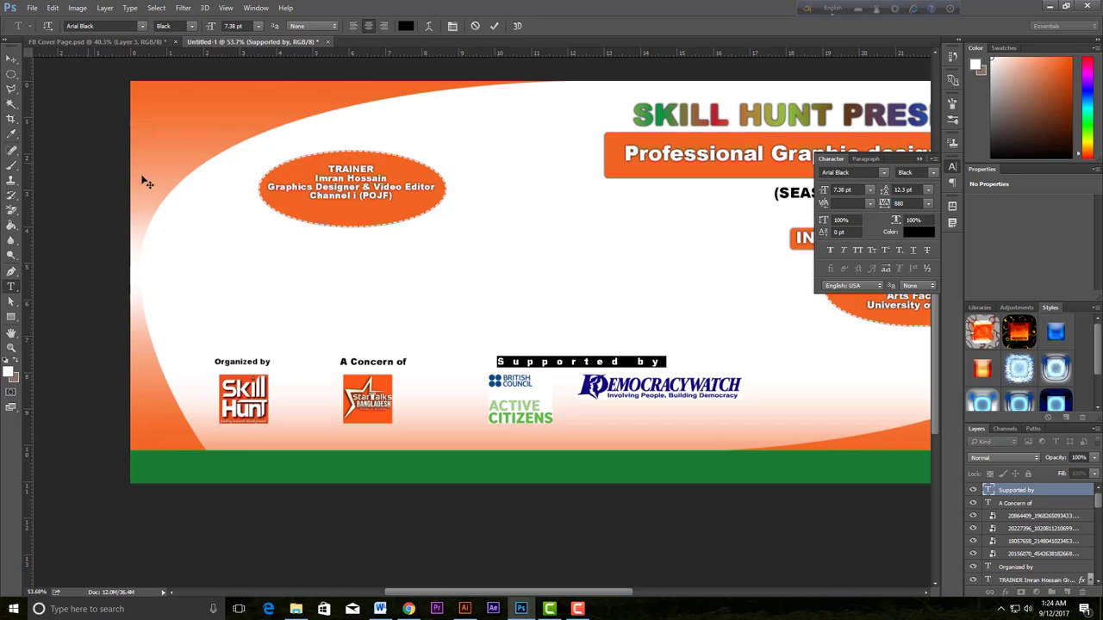
click(11, 61)
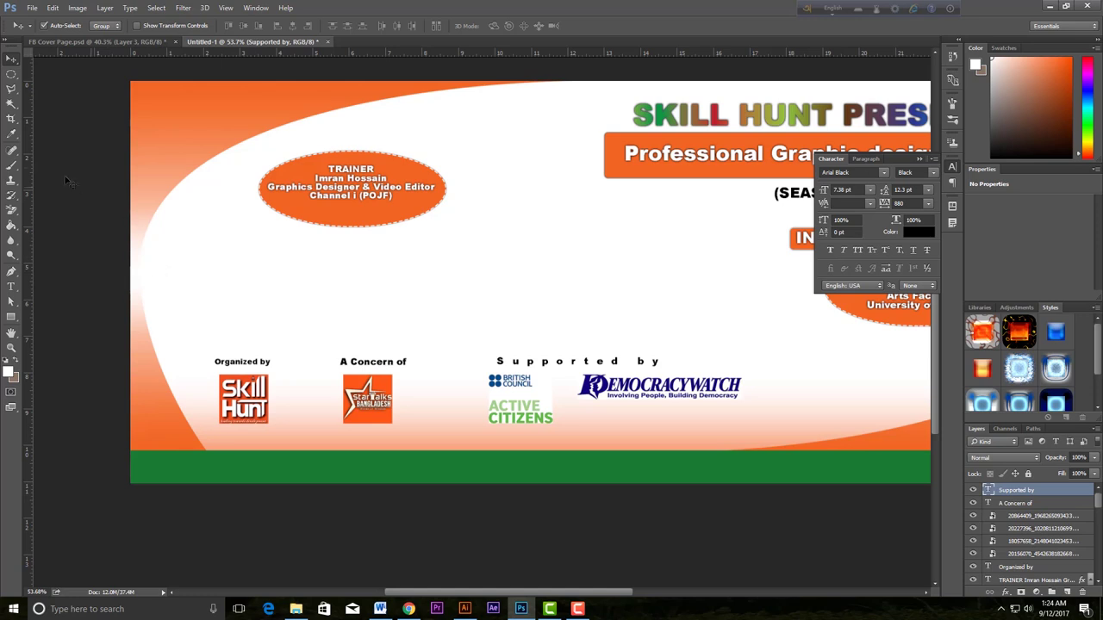
Step: Draw a thin black rectangle underline beneath the 'Organized by' heading
click(15, 320)
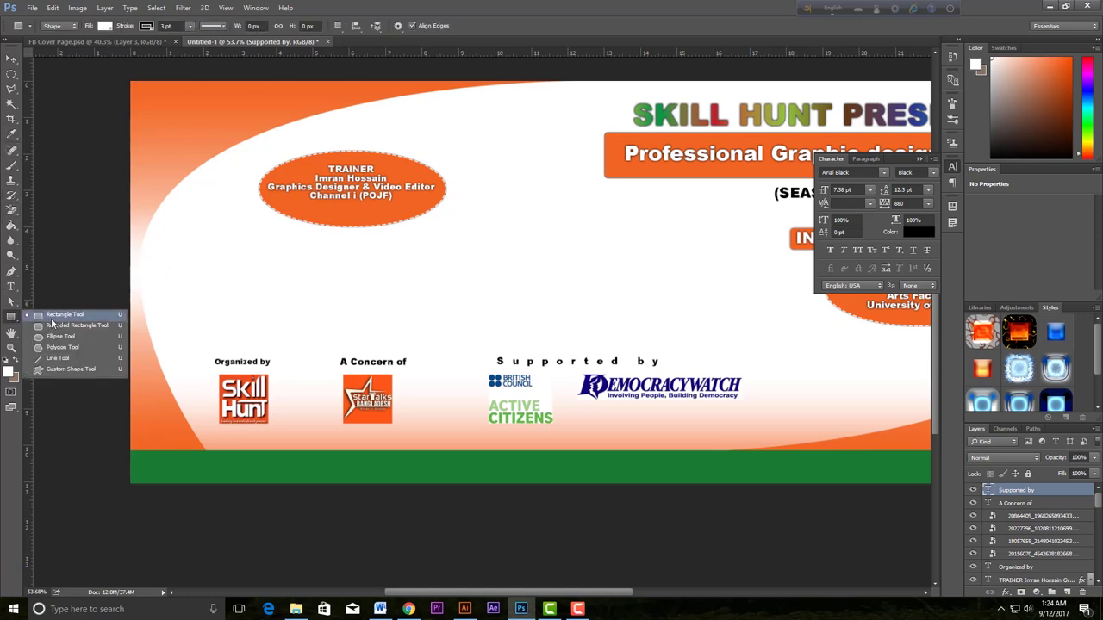
click(51, 317)
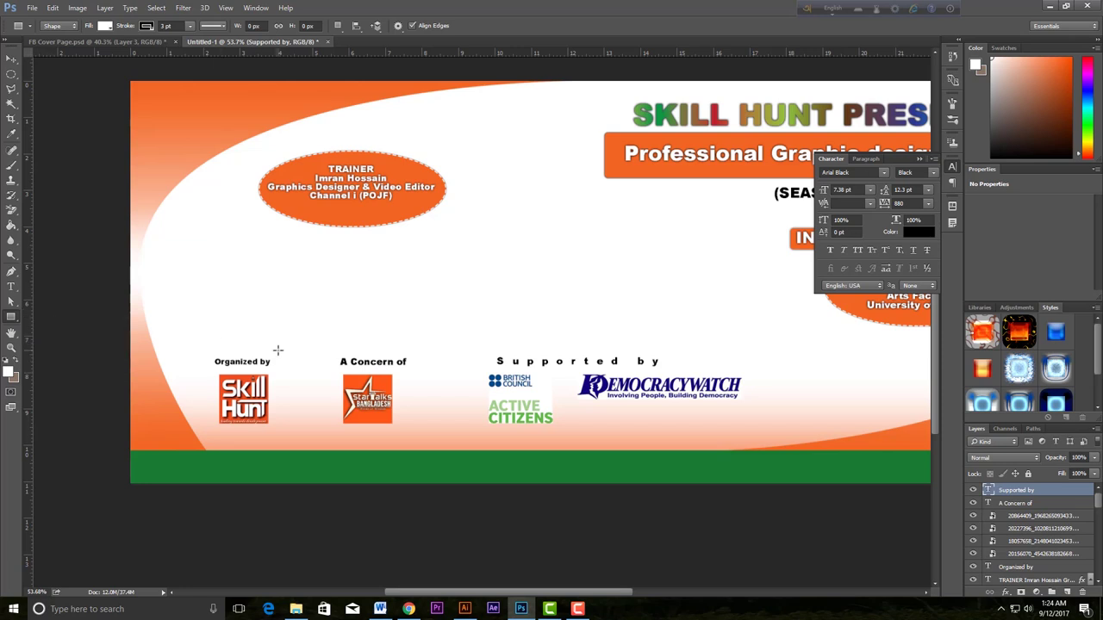
scroll(277, 349, up, 2)
scroll(278, 350, up, 2)
scroll(280, 347, up, 2)
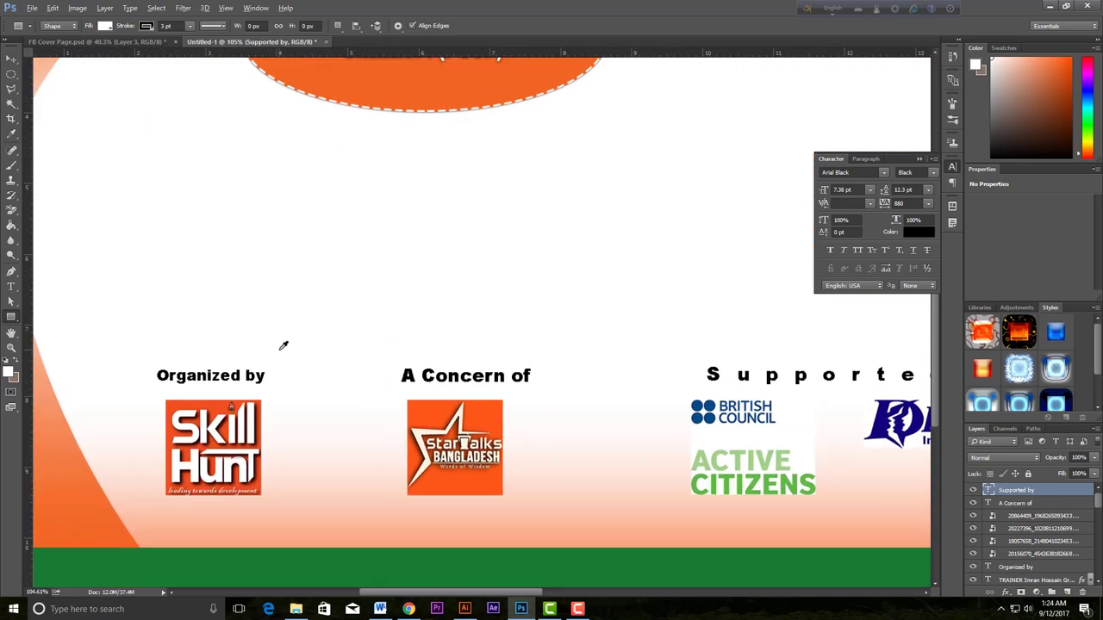
scroll(256, 353, up, 2)
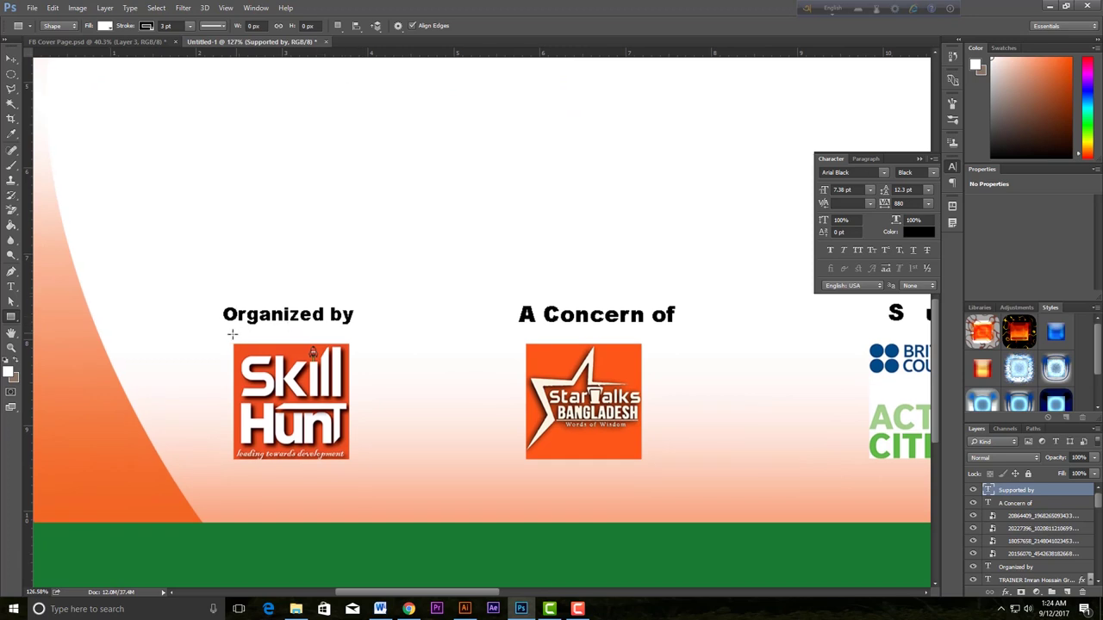
drag(169, 325, 412, 328)
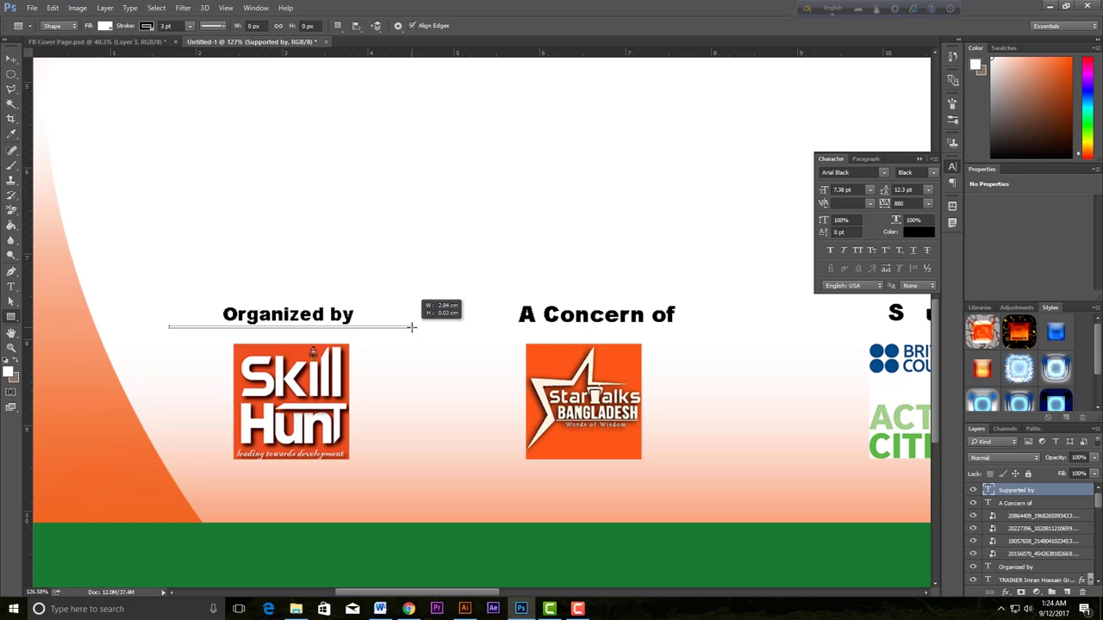
drag(412, 328, 412, 327)
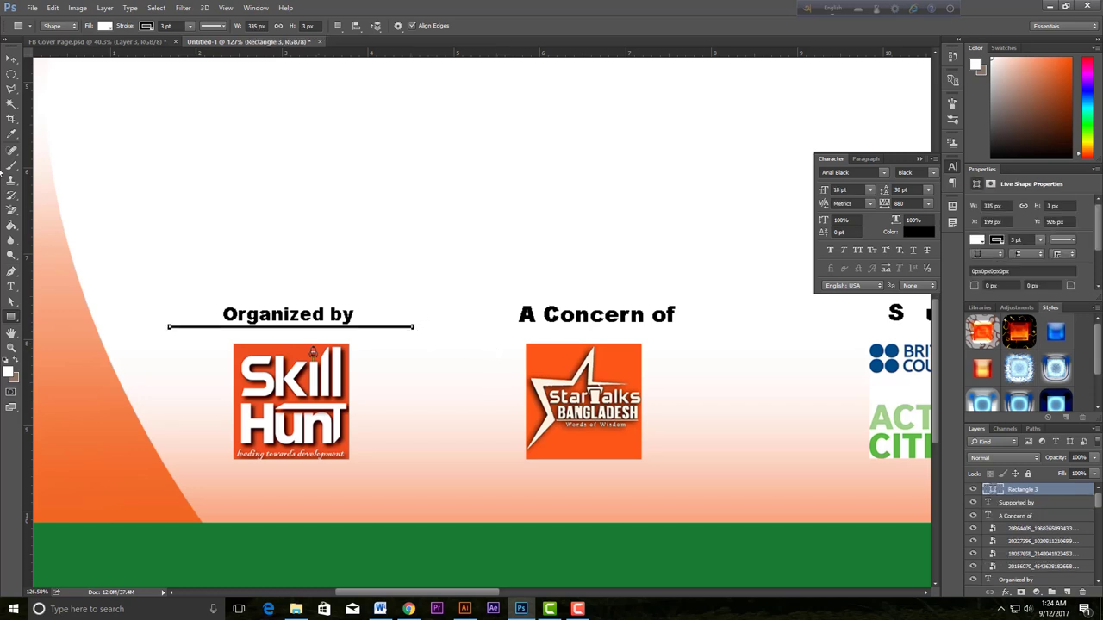
click(12, 58)
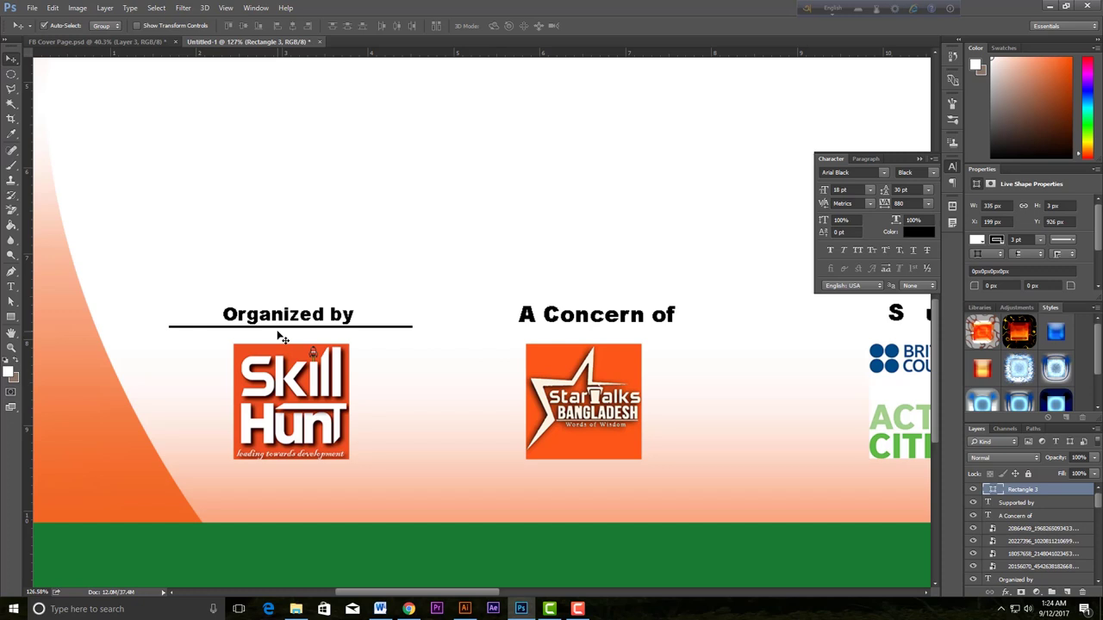
drag(282, 327, 333, 332)
key(Down)
key(Down)
Step: Trim the underline to 175 px wide and Alt-drag a copy under 'A Concern of'
click(11, 317)
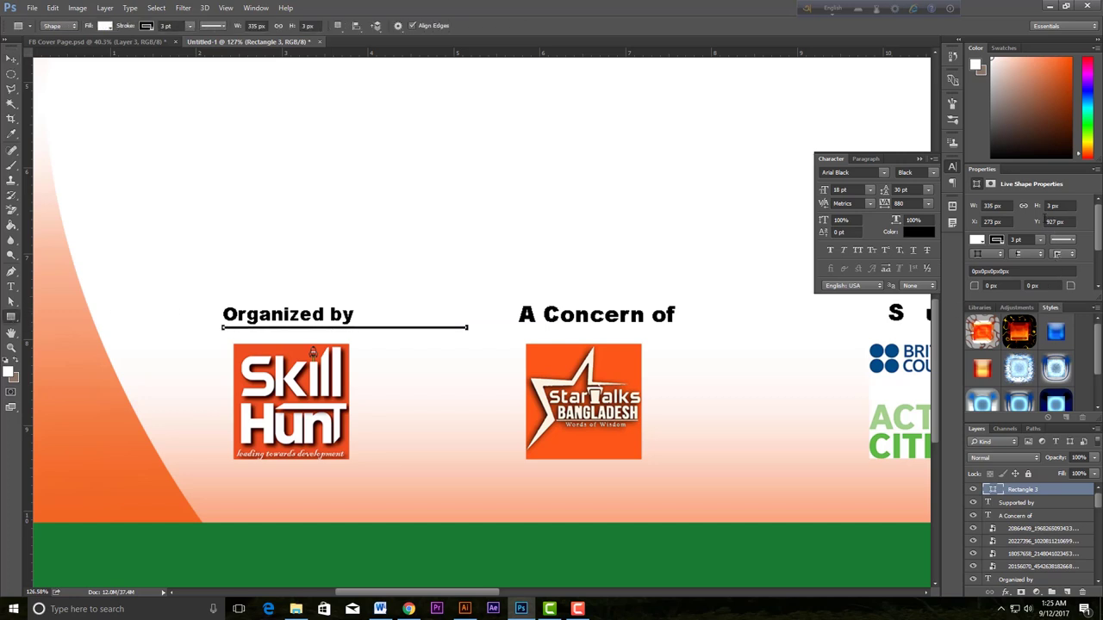
drag(976, 207, 885, 220)
key(Return)
click(11, 57)
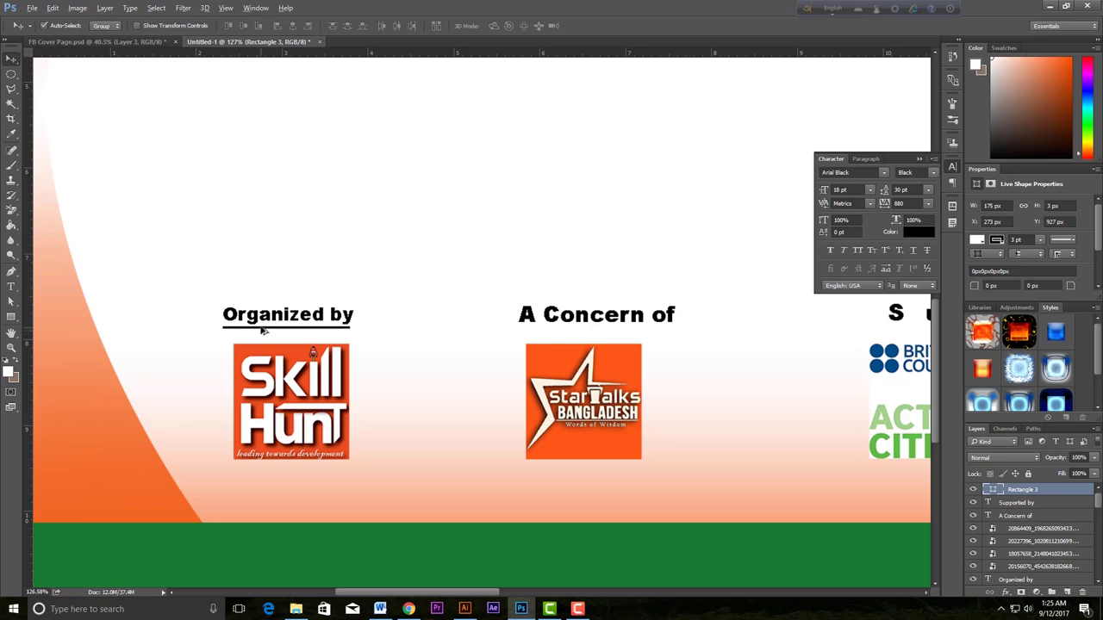
drag(262, 330, 557, 333)
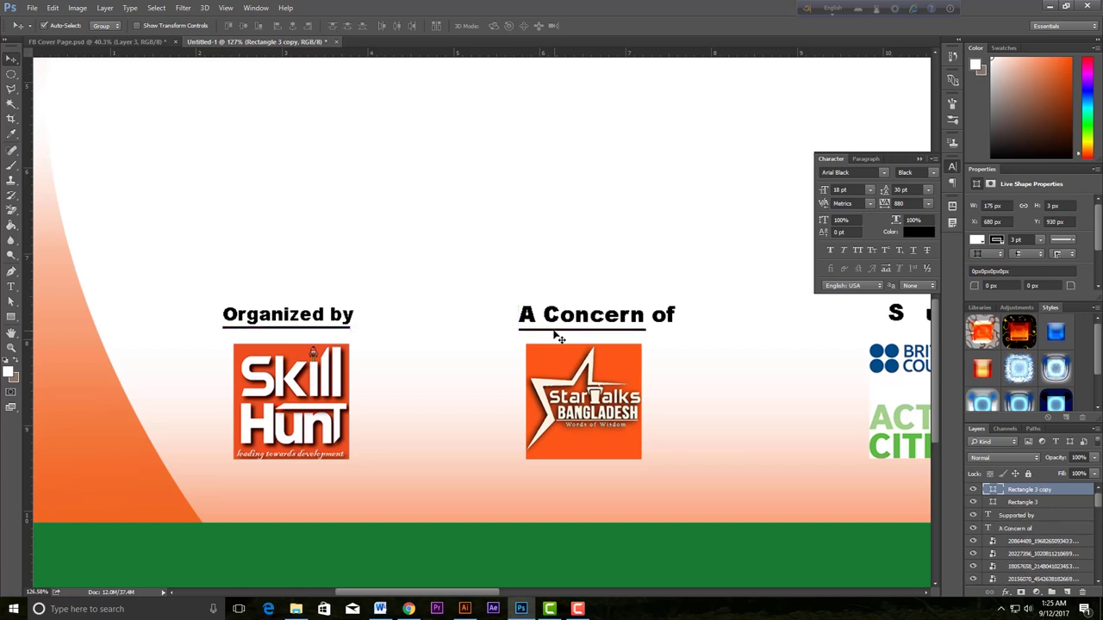
Step: Set the 'A Concern of' underline width to 212 px
click(11, 318)
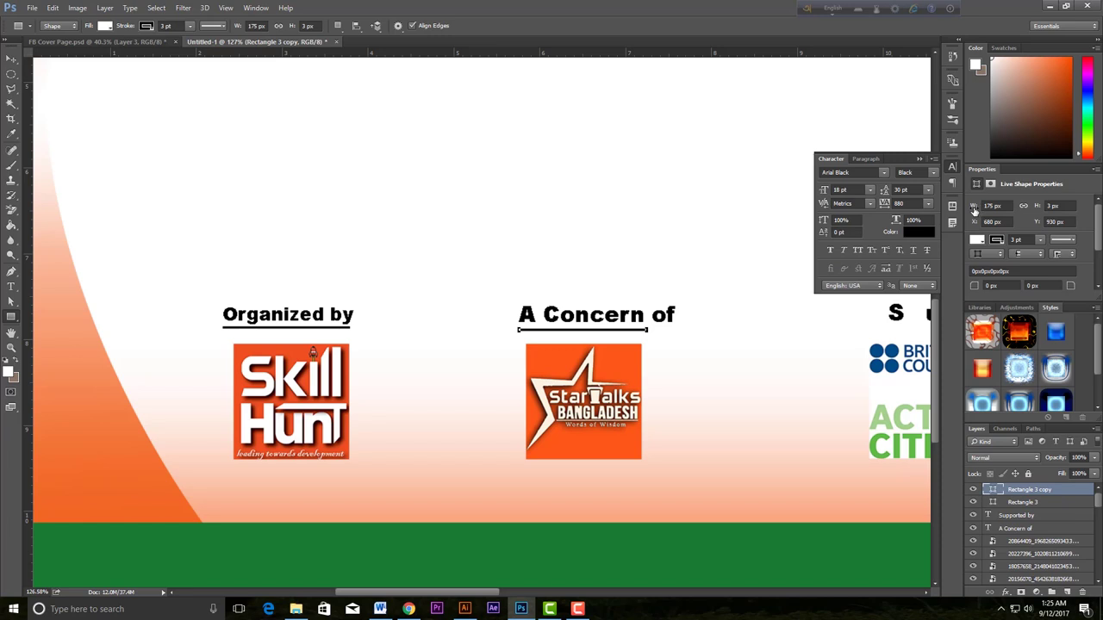
drag(974, 210, 995, 211)
key(Return)
click(12, 58)
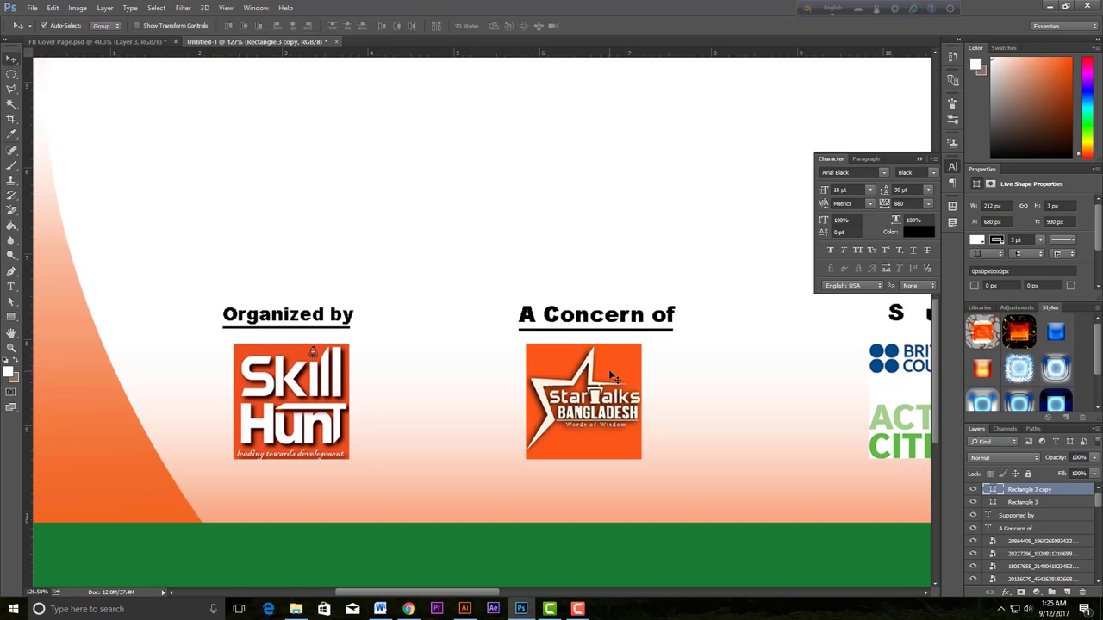
Step: Copy an underline under 'Supported by' and widen it to 556 px
drag(648, 345, 224, 354)
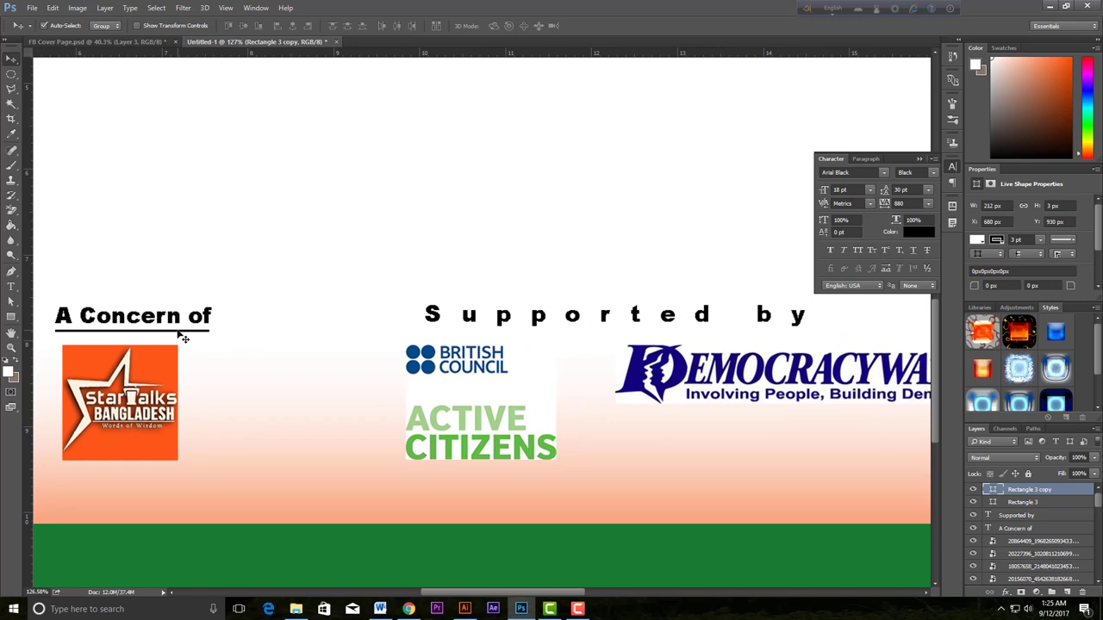
mouse_move(183, 339)
mouse_down()
mouse_move(566, 337)
mouse_move(536, 334)
mouse_up()
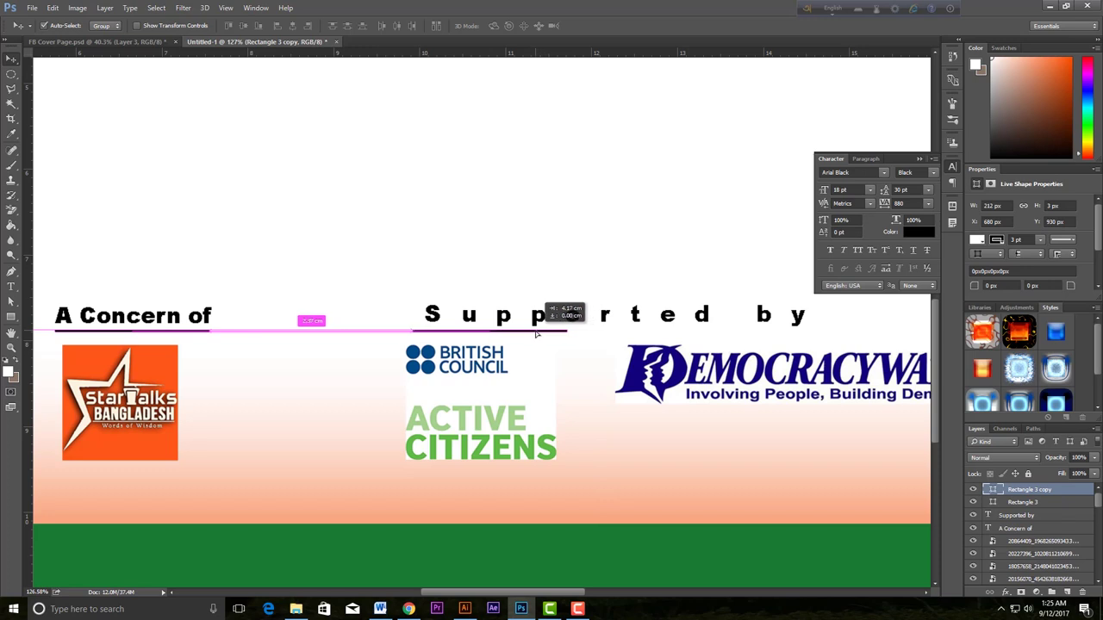
drag(536, 335, 536, 334)
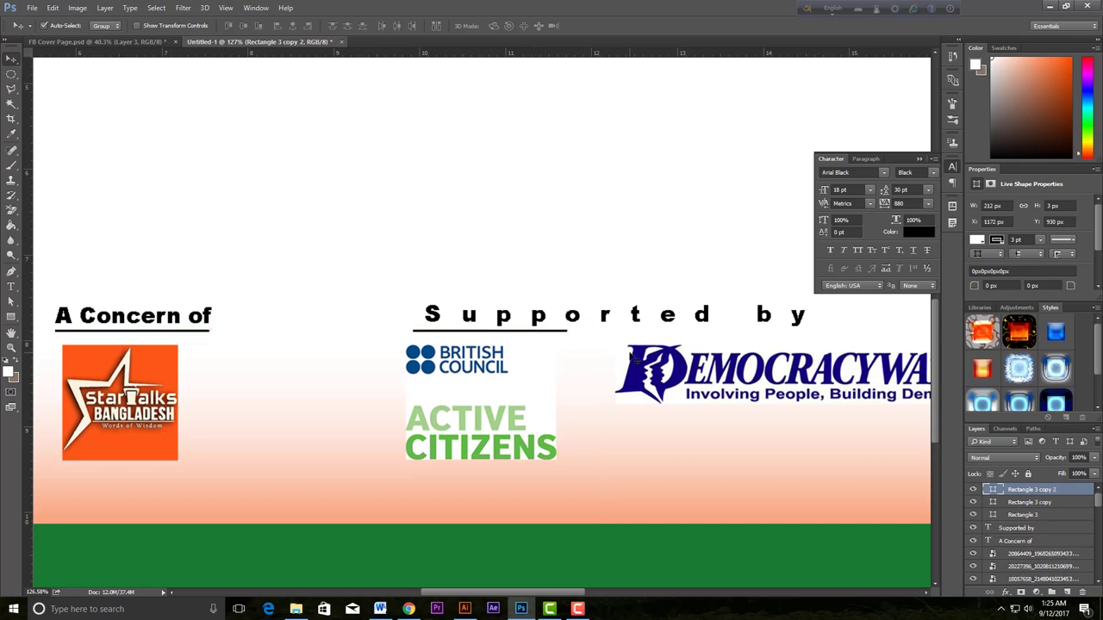
click(12, 318)
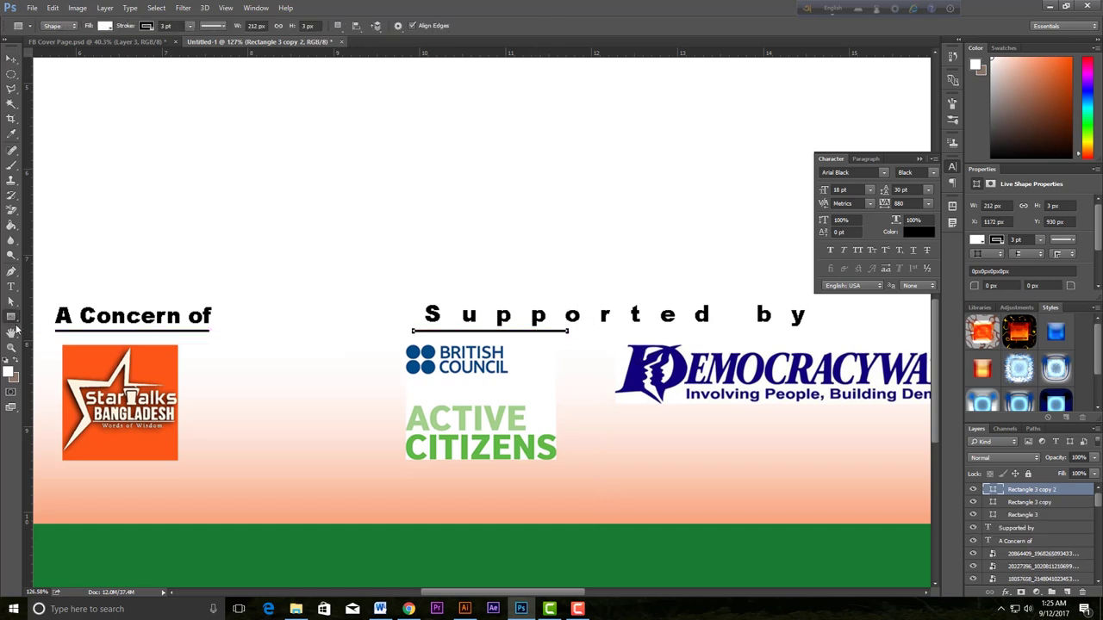
drag(974, 208, 1098, 210)
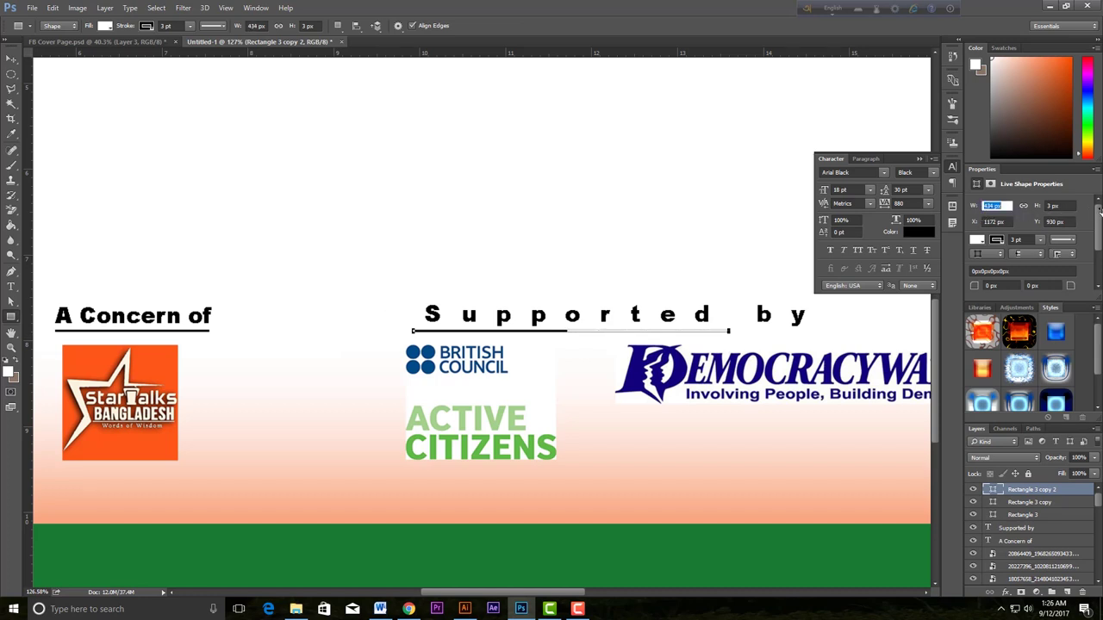
drag(973, 208, 1045, 214)
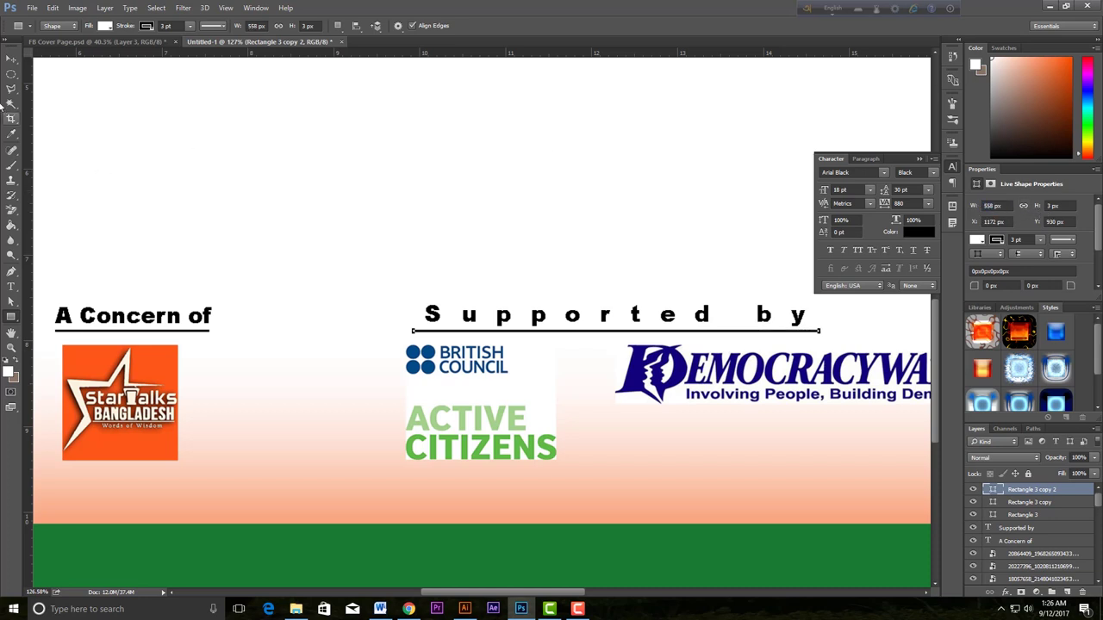
click(11, 60)
Step: Shift the 'Supported by' underline and heading right, above the British Council and Democracy Watch logos
scroll(485, 319, down, 1)
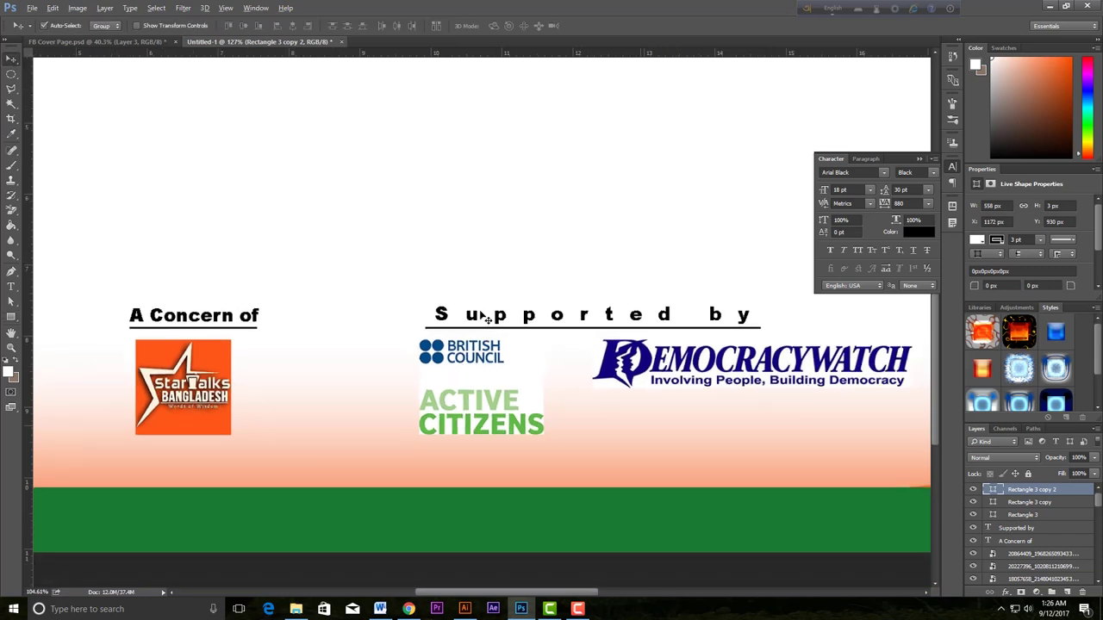
scroll(485, 319, down, 1)
scroll(485, 318, down, 1)
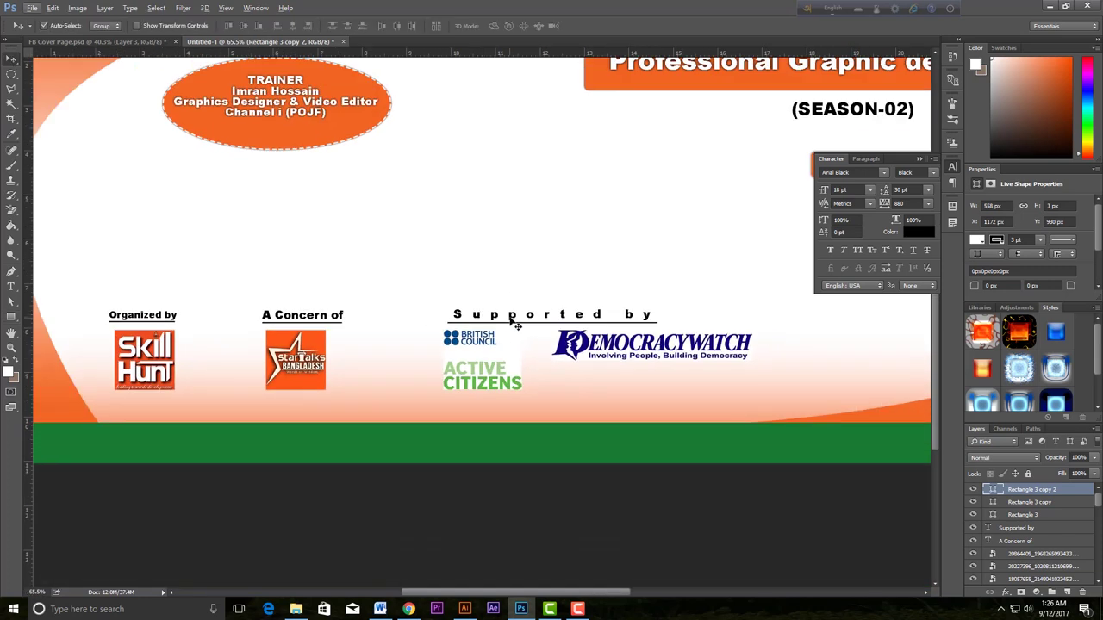
drag(500, 326, 612, 328)
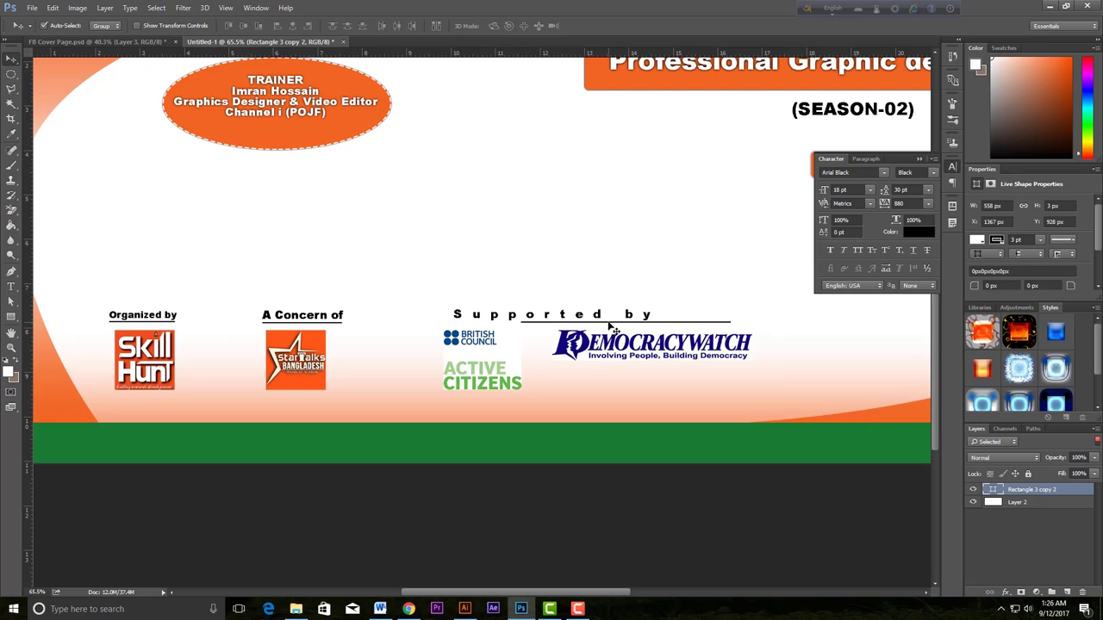
drag(495, 323, 543, 323)
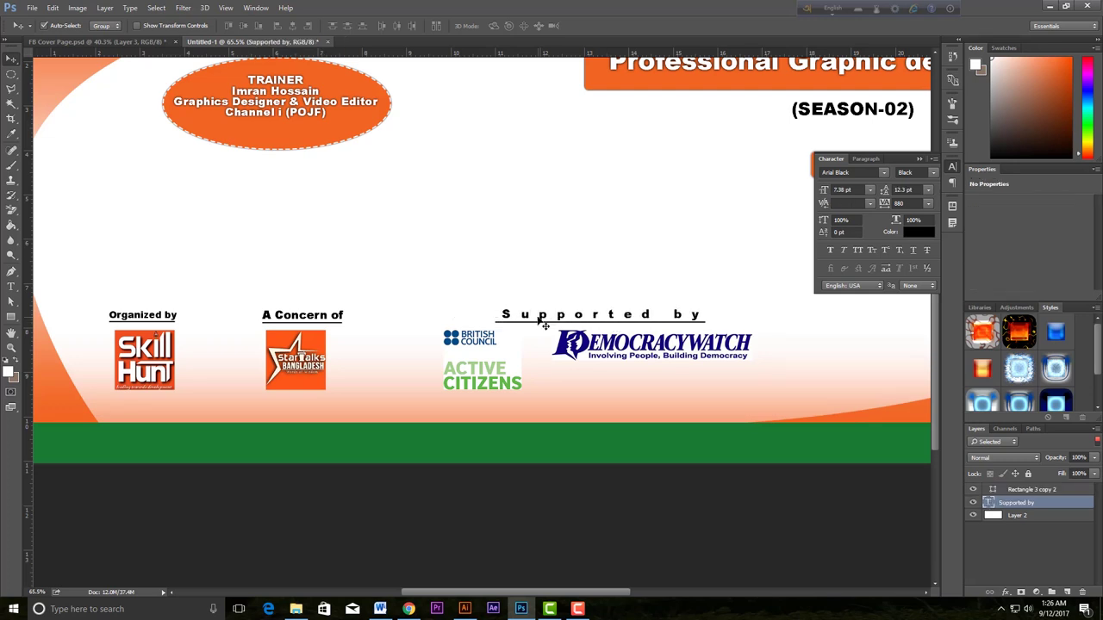
Step: Fit the whole banner in view and compare it against the FB Cover Page design
key(ctrl+0)
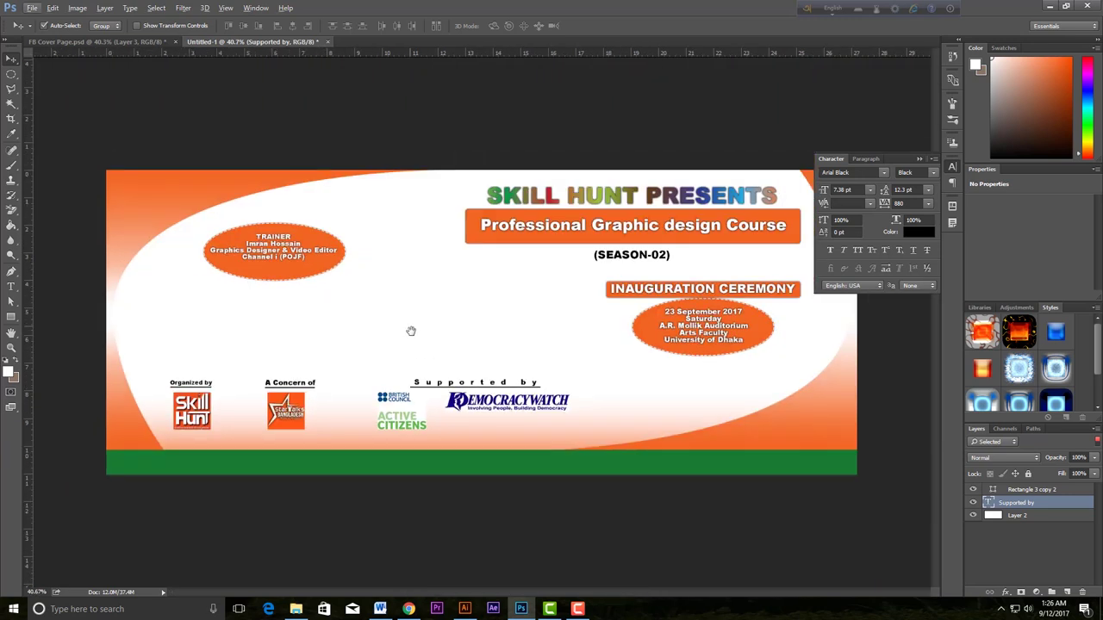
click(60, 42)
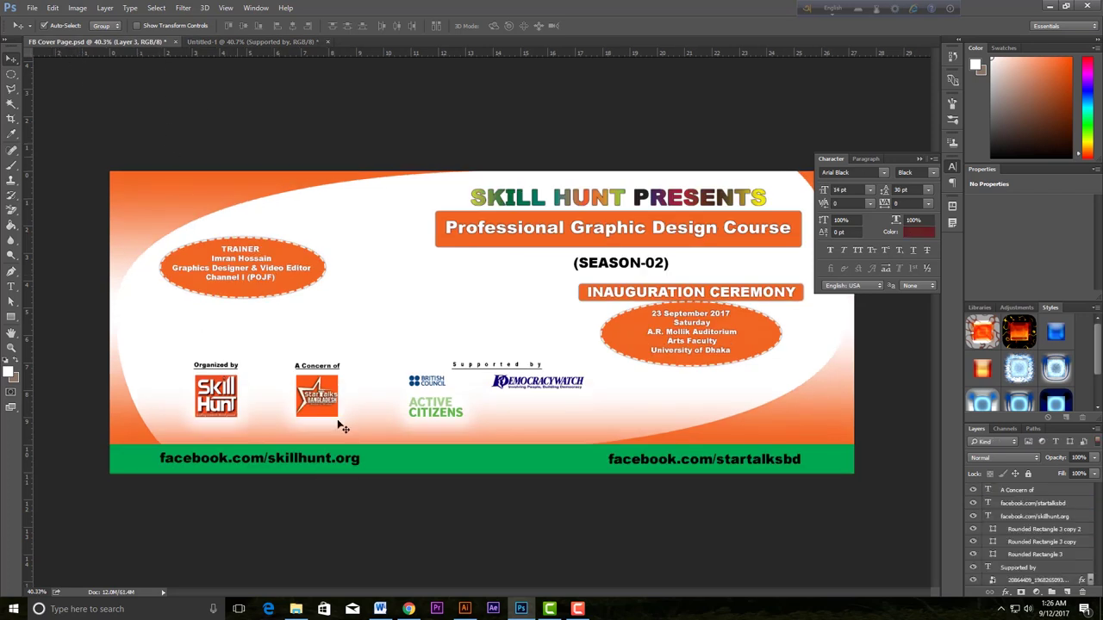
click(289, 43)
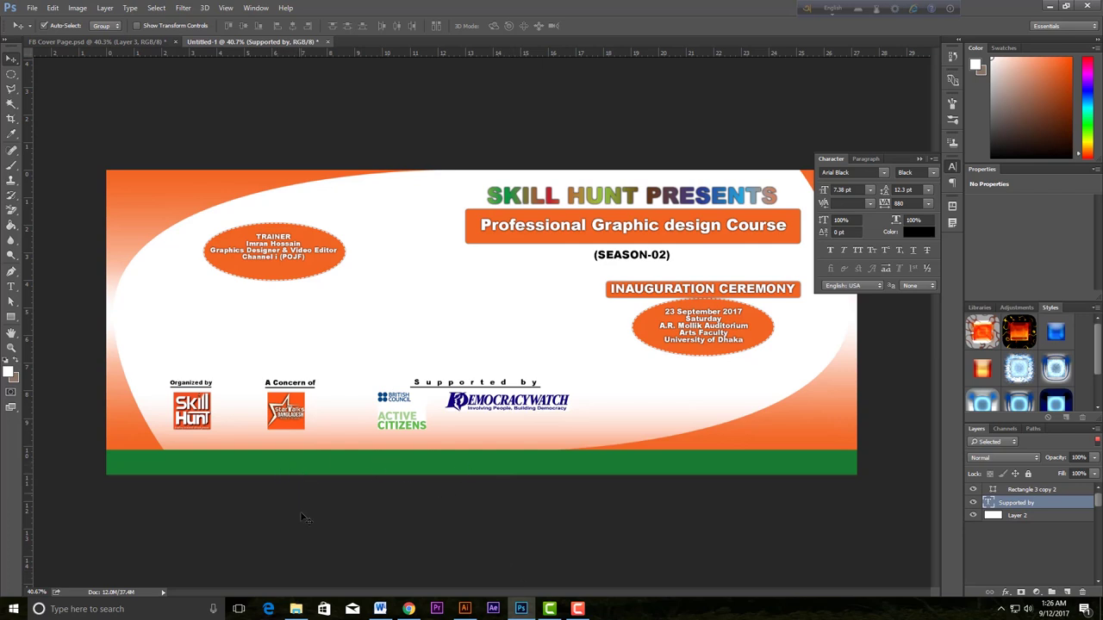
click(380, 609)
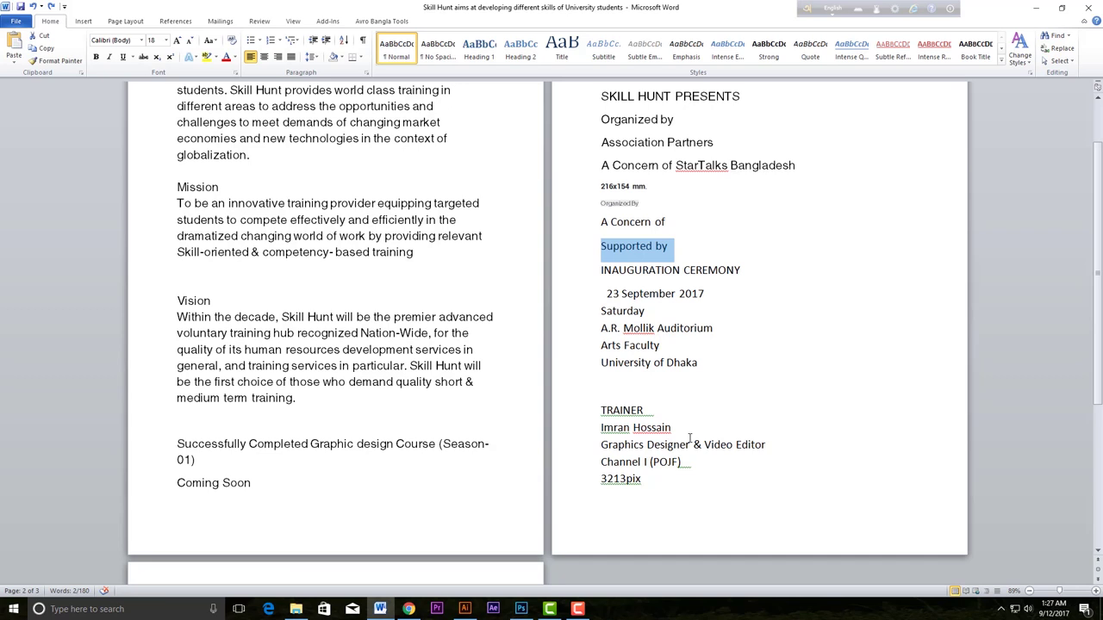
Step: Select the facebook.com/skillhunt.org line in the Word notes document
scroll(689, 438, up, 2)
scroll(689, 438, down, 8)
drag(177, 425, 319, 424)
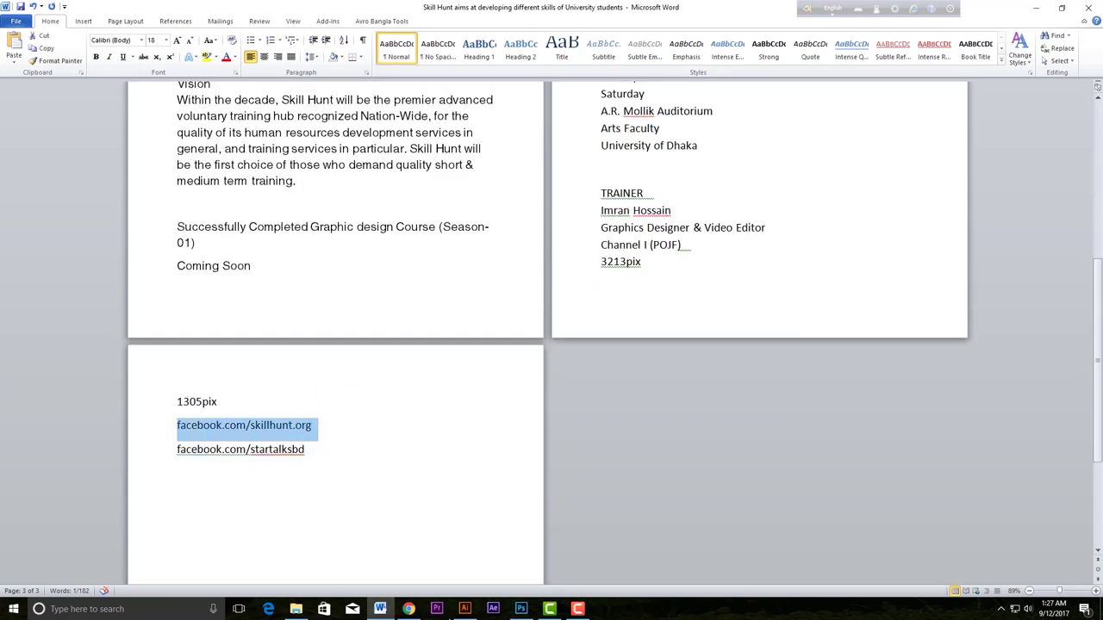
Step: Paste facebook.com/skillhunt.org as text on the green footer with tracking set to 0
click(520, 609)
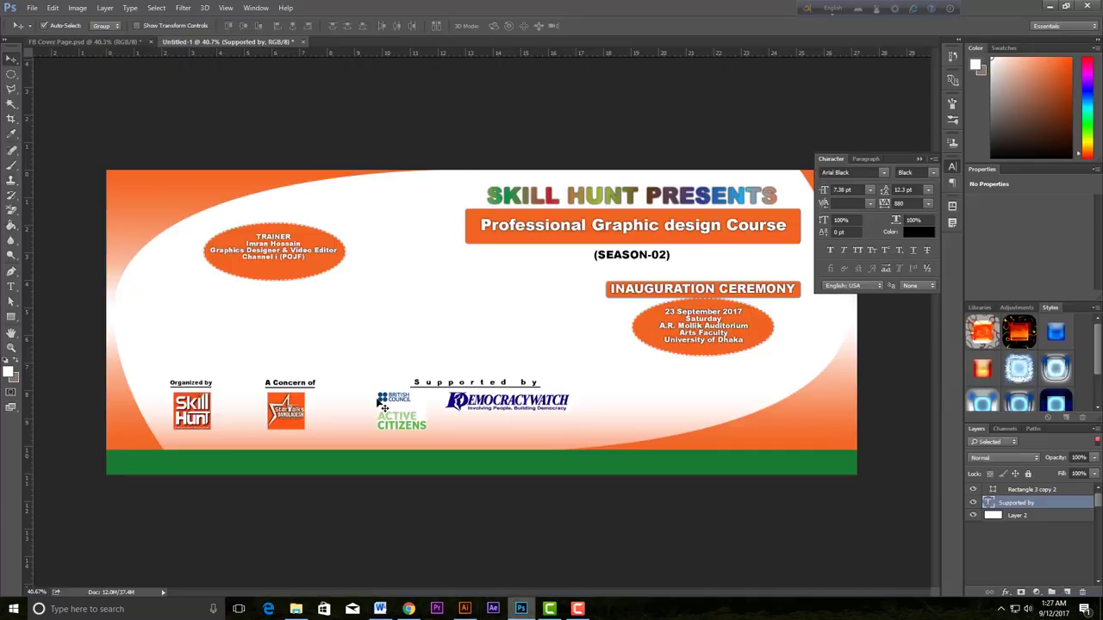
click(11, 286)
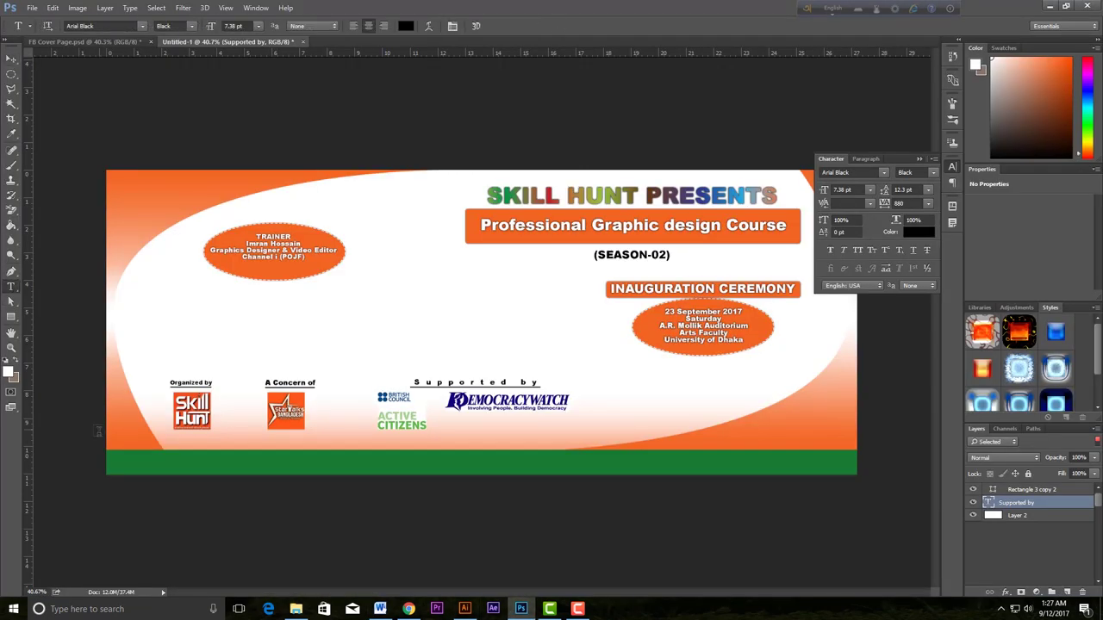
click(135, 462)
key(ctrl+v)
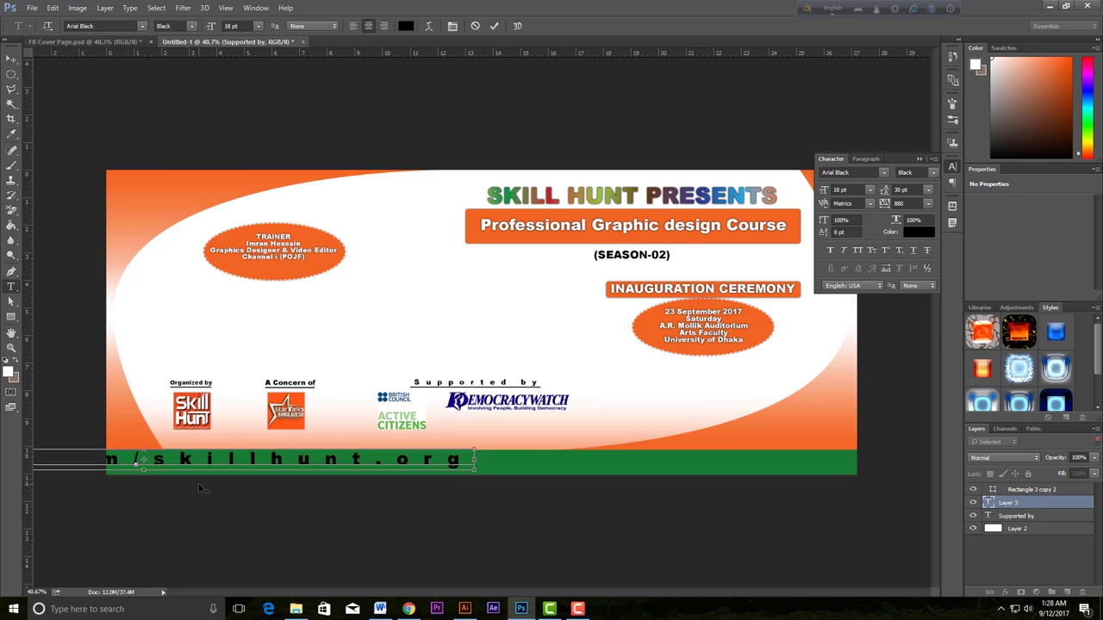
key(ctrl+a)
drag(882, 217, 889, 207)
click(905, 203)
text(0)
key(Return)
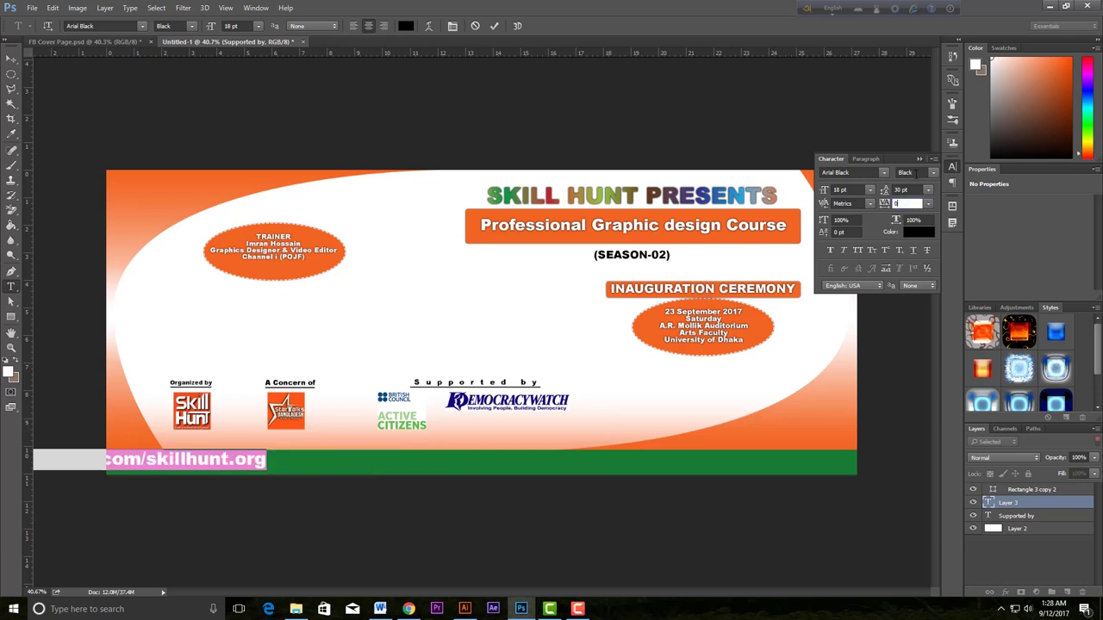
click(912, 190)
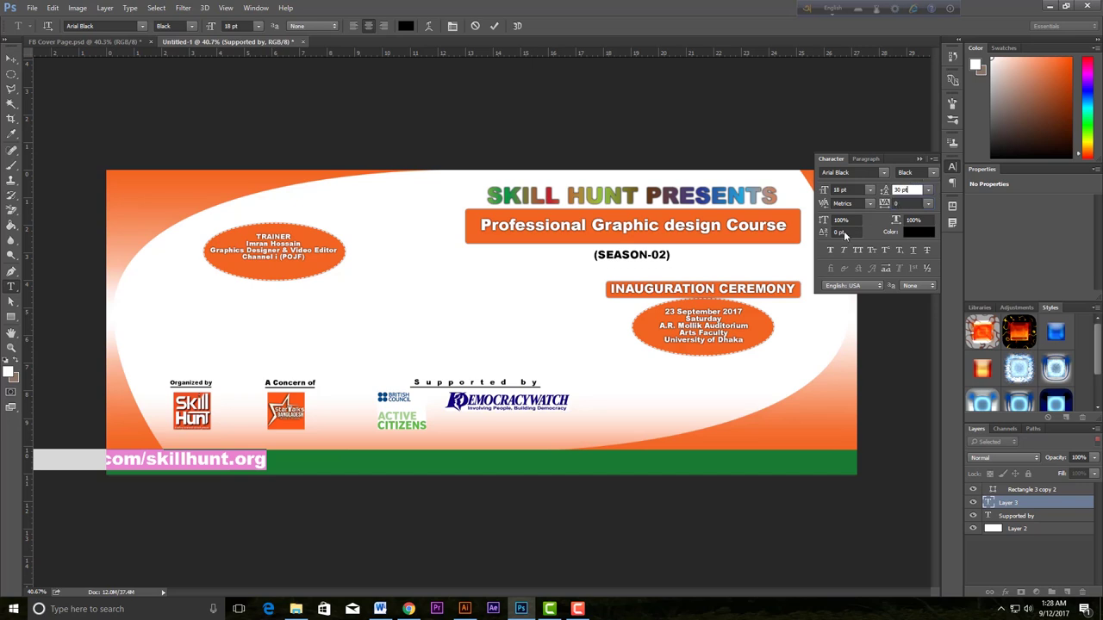
Step: Move the address to the footer's left and scale it to about three-quarter size
click(11, 60)
mouse_move(229, 461)
mouse_down()
mouse_move(349, 462)
mouse_move(332, 468)
mouse_up()
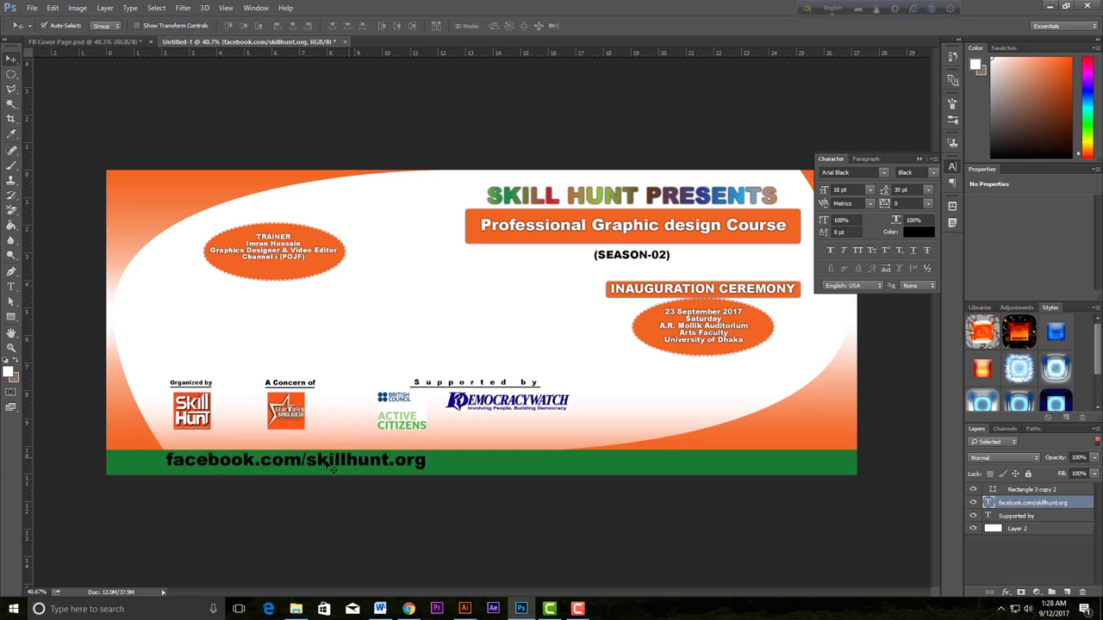
drag(203, 464, 198, 467)
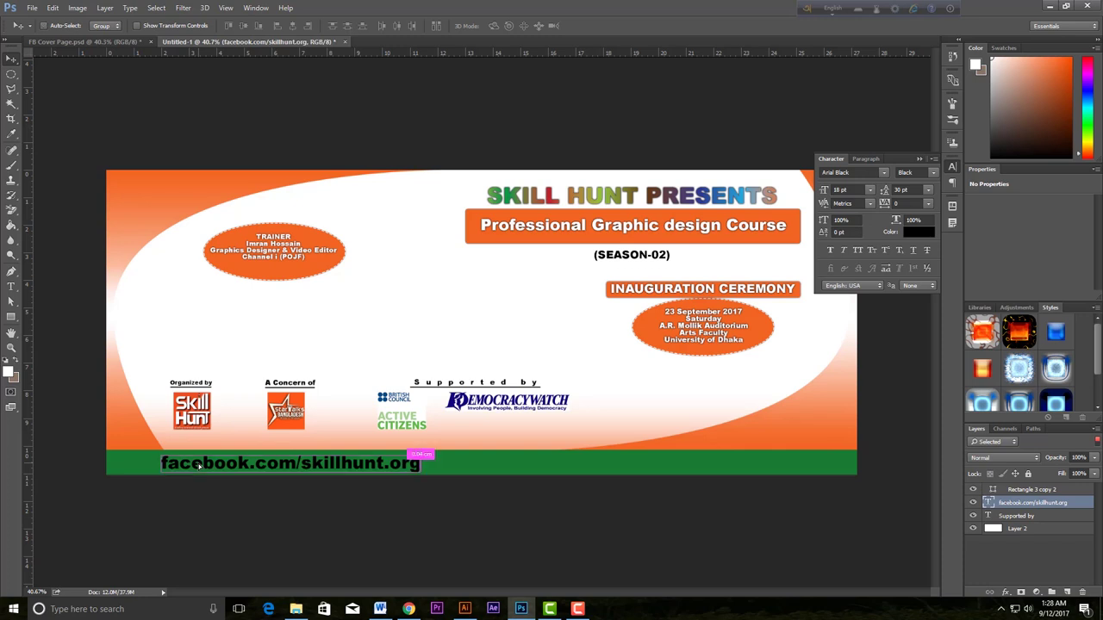
key(ctrl+t)
drag(422, 452, 345, 456)
key(Return)
key(Up)
key(Up)
key(Up)
key(Up)
key(Up)
key(Up)
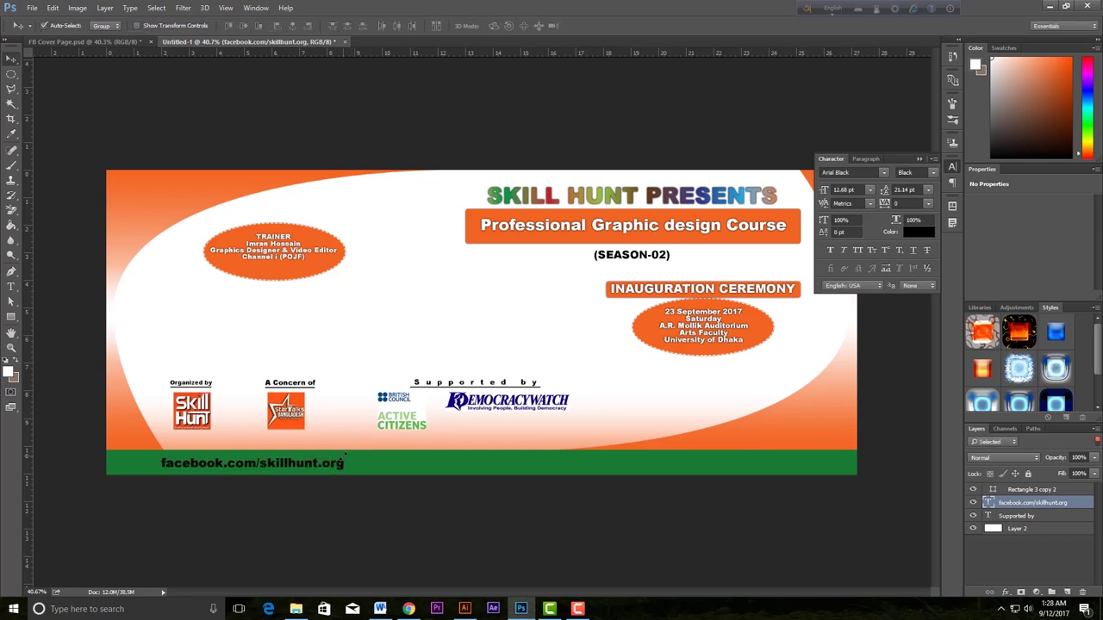
key(Up)
key(Up)
key(Up)
key(Up)
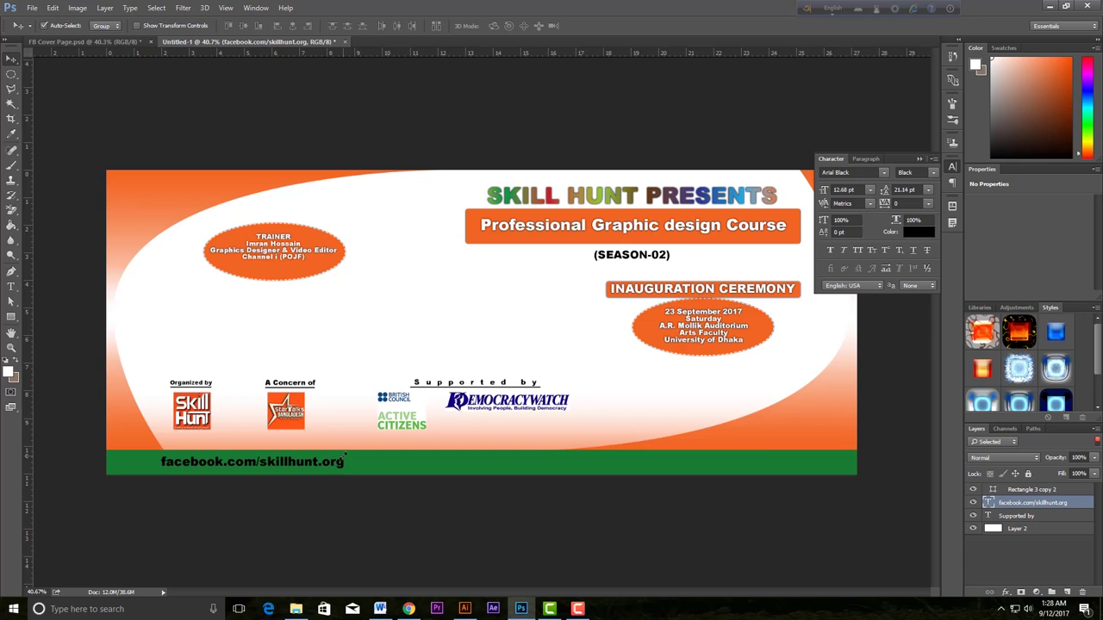
key(Right)
key(Right)
key(Right)
key(Right)
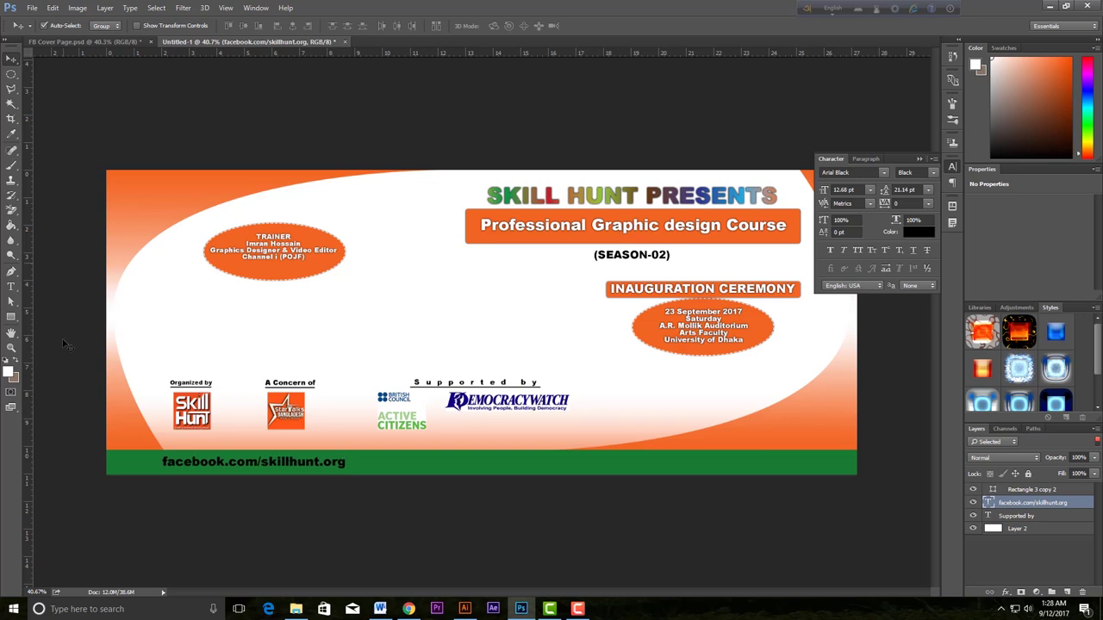
Step: Copy the facebook.com/startalksbd line from the Word notes
click(380, 609)
drag(174, 451, 288, 457)
key(ctrl+c)
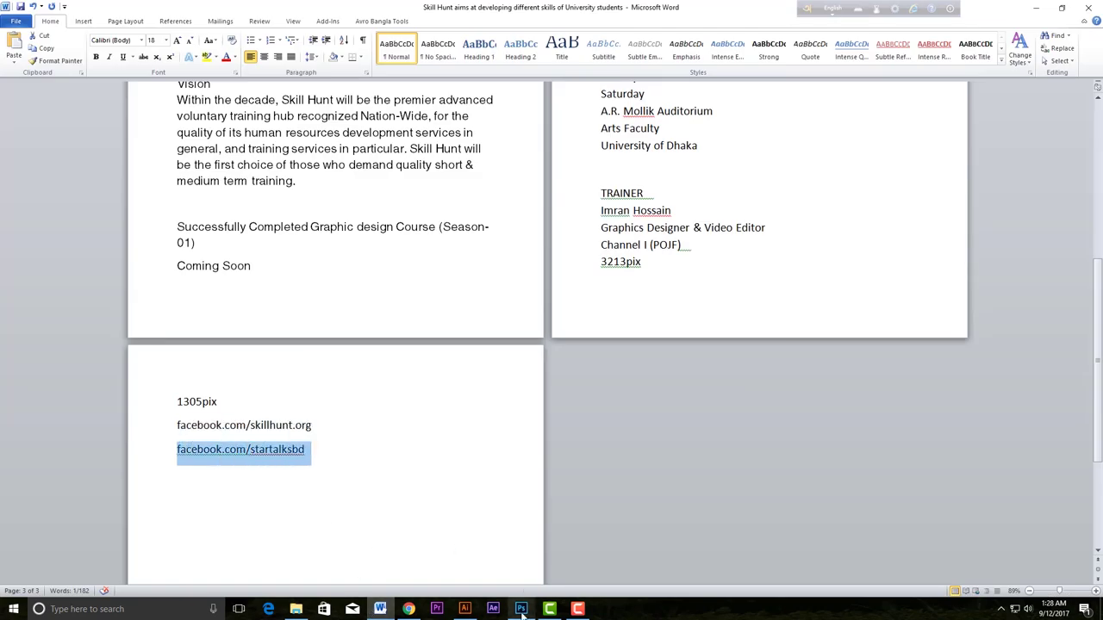
click(523, 609)
Step: Paste facebook.com/startalksbd on the footer, shrink it to match, and place it at the right end
click(10, 289)
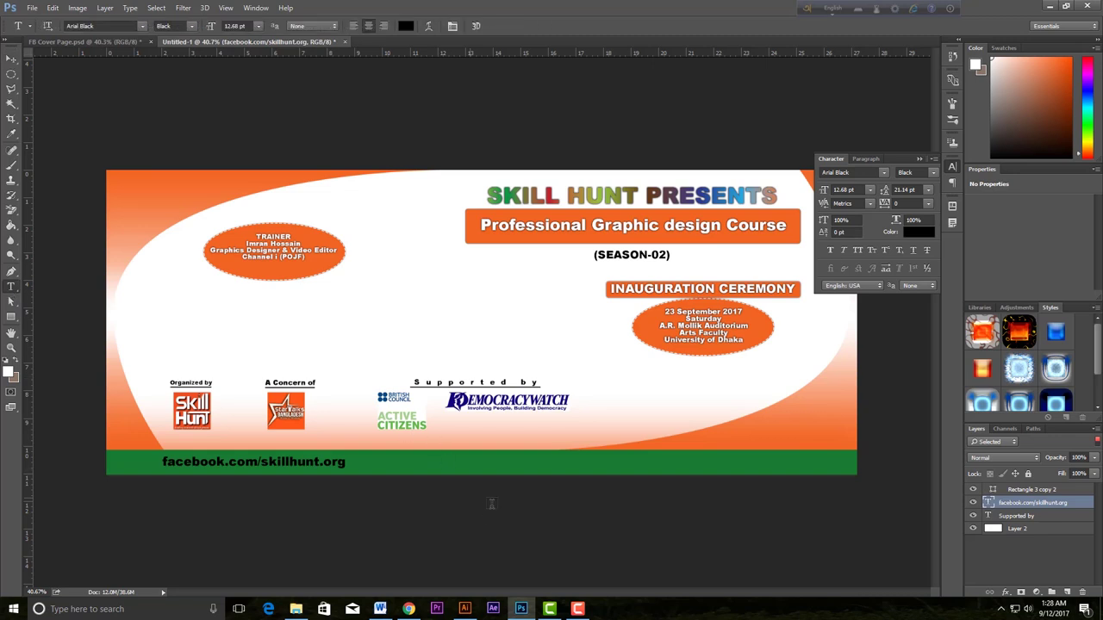
click(483, 464)
key(ctrl+v)
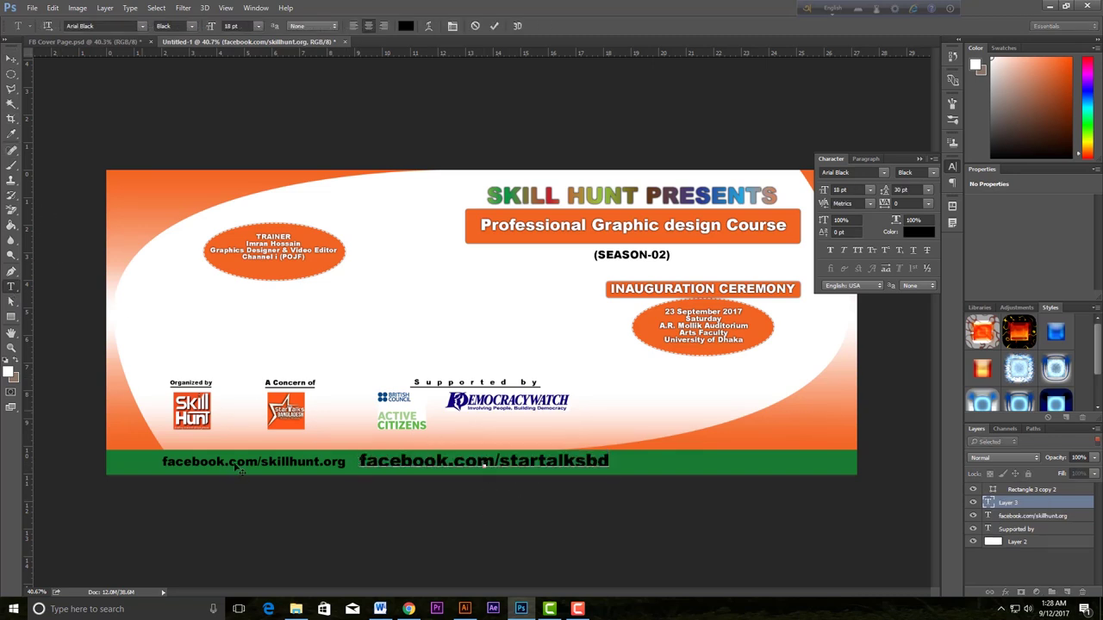
click(16, 62)
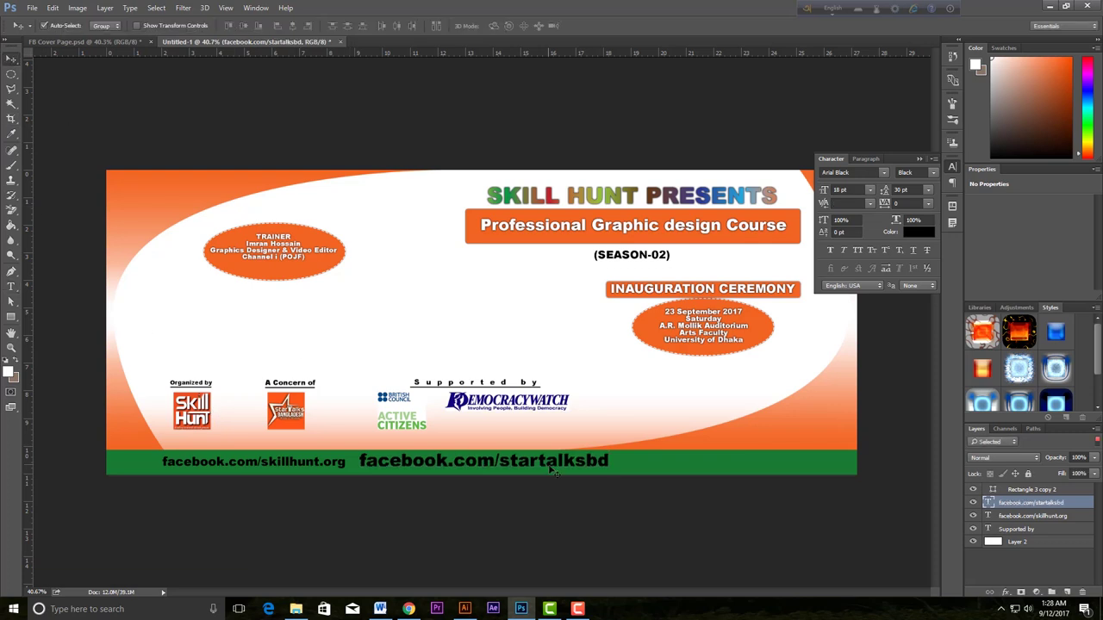
key(ctrl+t)
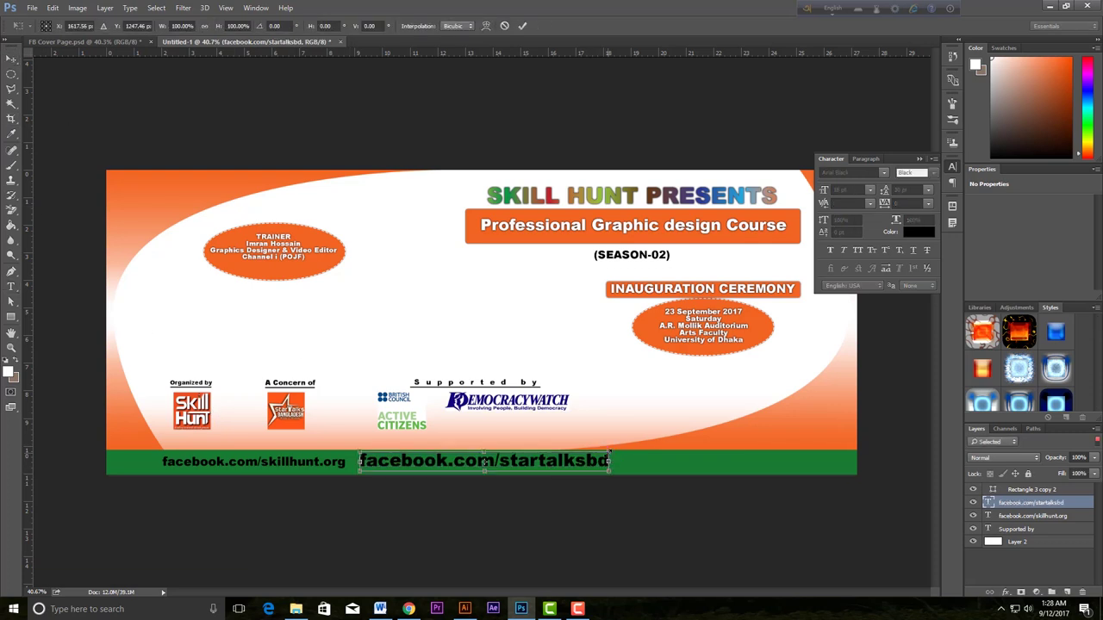
drag(609, 452, 541, 457)
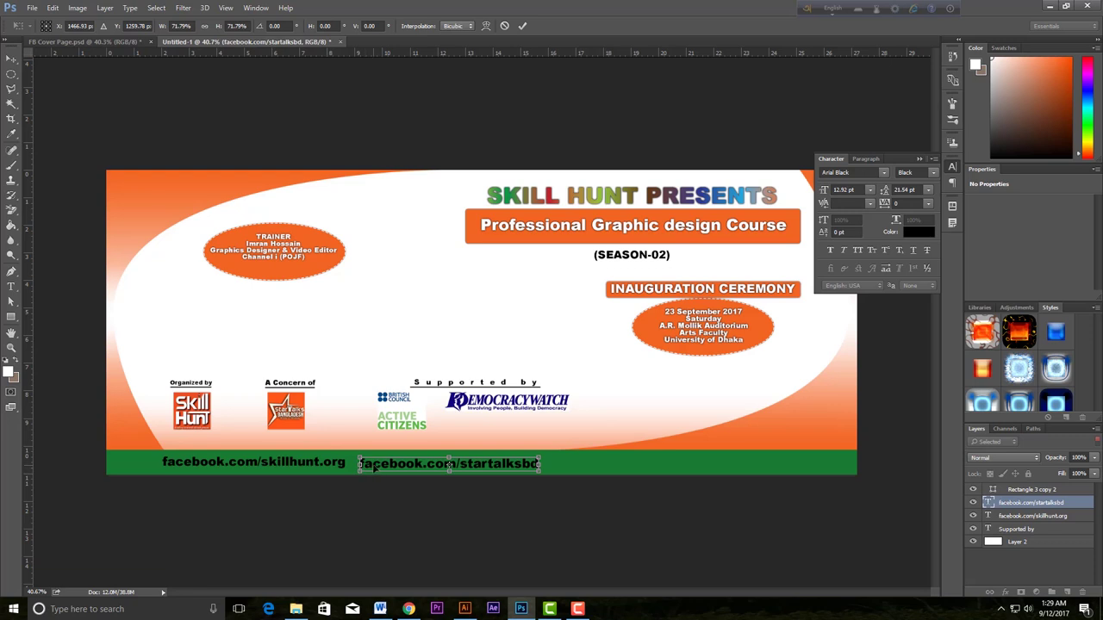
drag(382, 466, 639, 466)
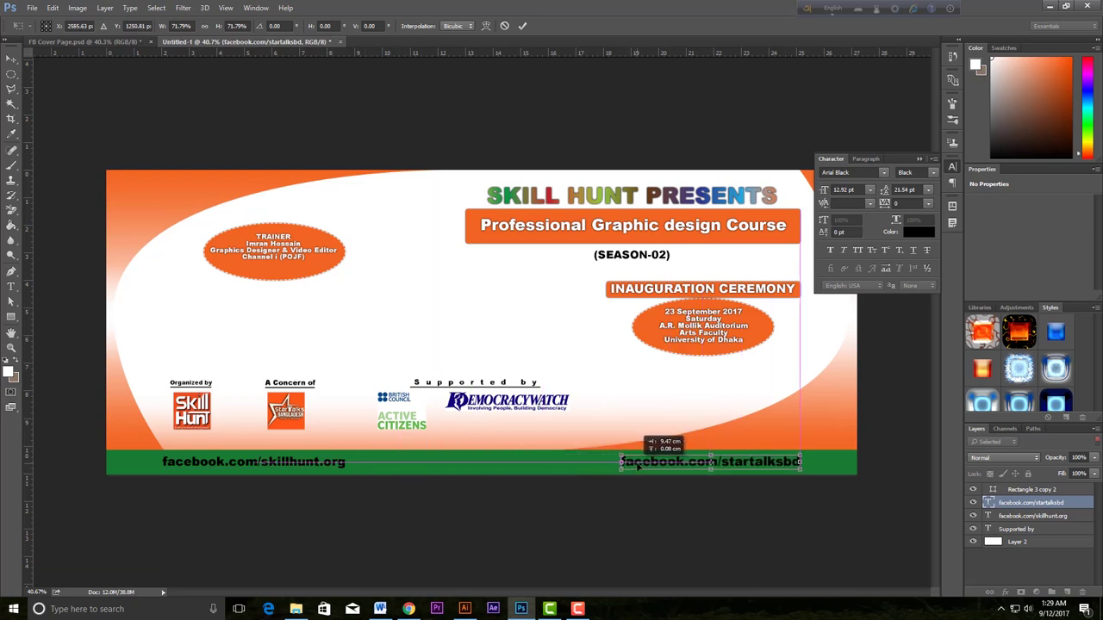
drag(637, 465, 638, 465)
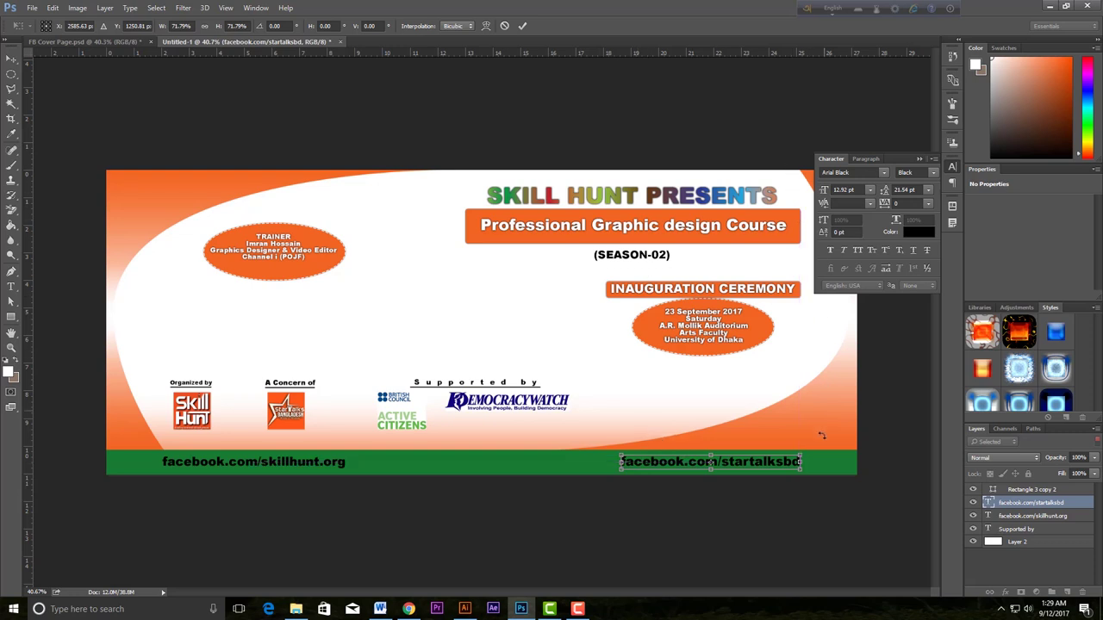
key(Return)
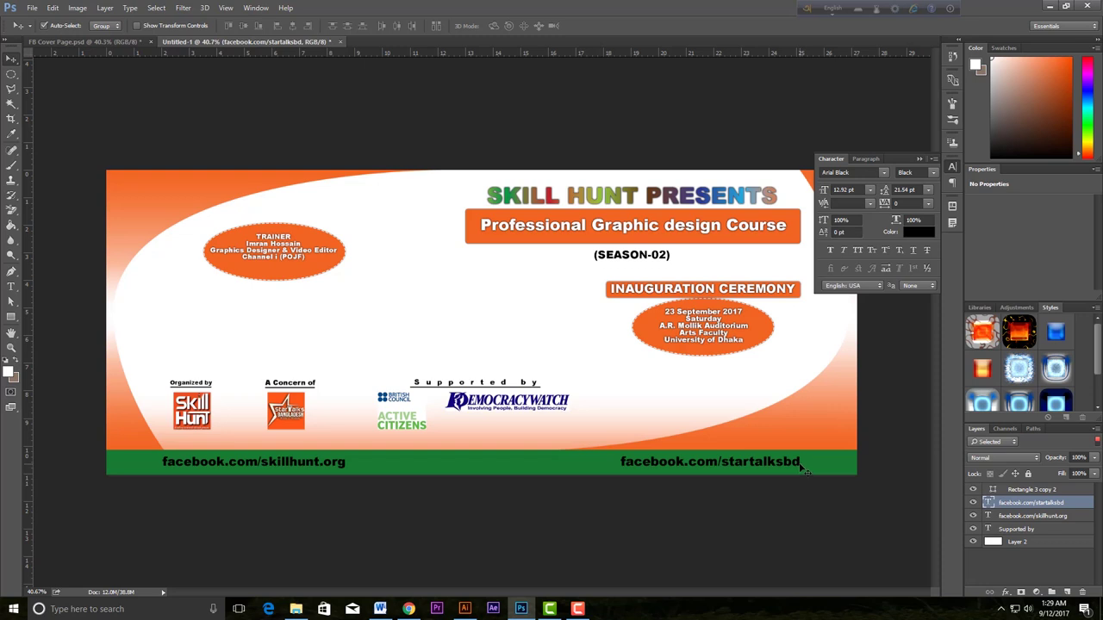
Step: Select the Skill Hunt logo layer and open its Layer Style settings
scroll(397, 375, up, 2)
scroll(469, 418, up, 1)
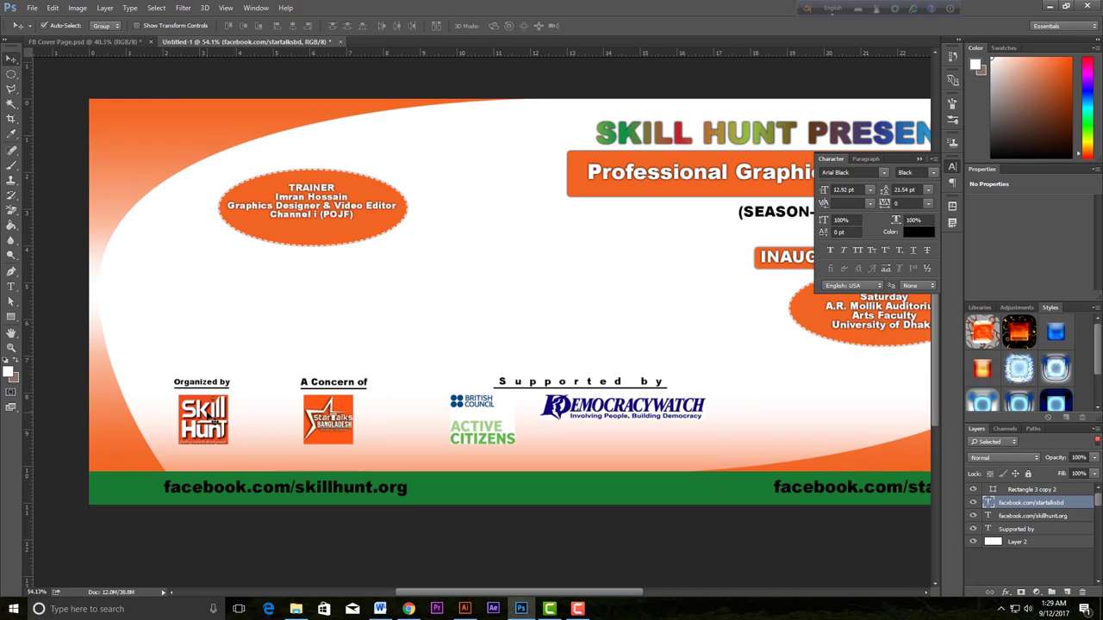
right_click(207, 414)
click(254, 420)
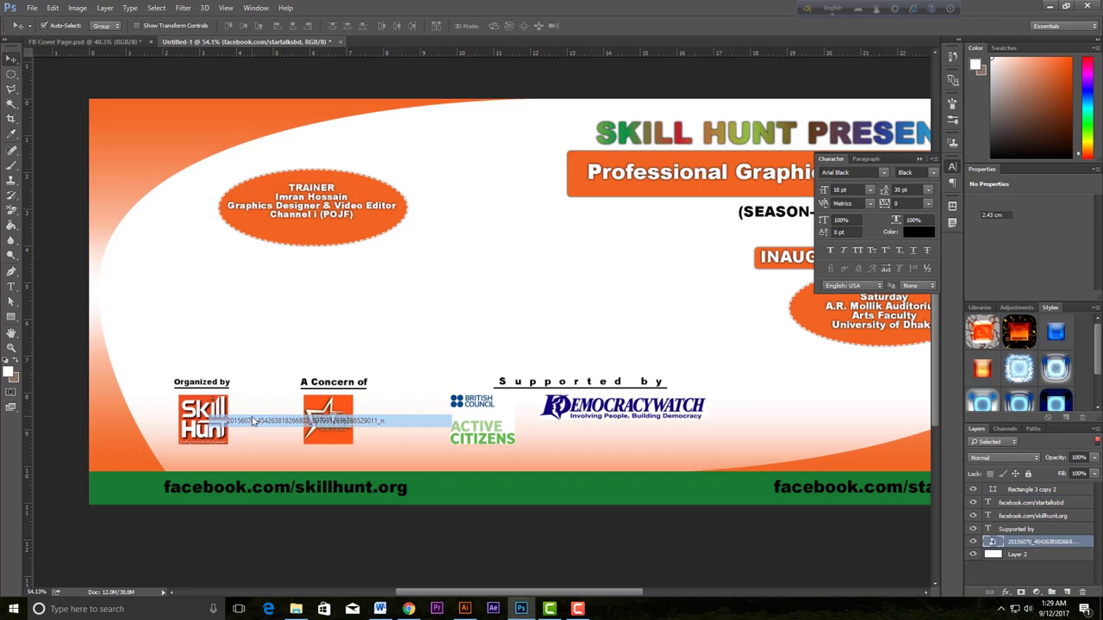
double_click(1085, 543)
click(1090, 550)
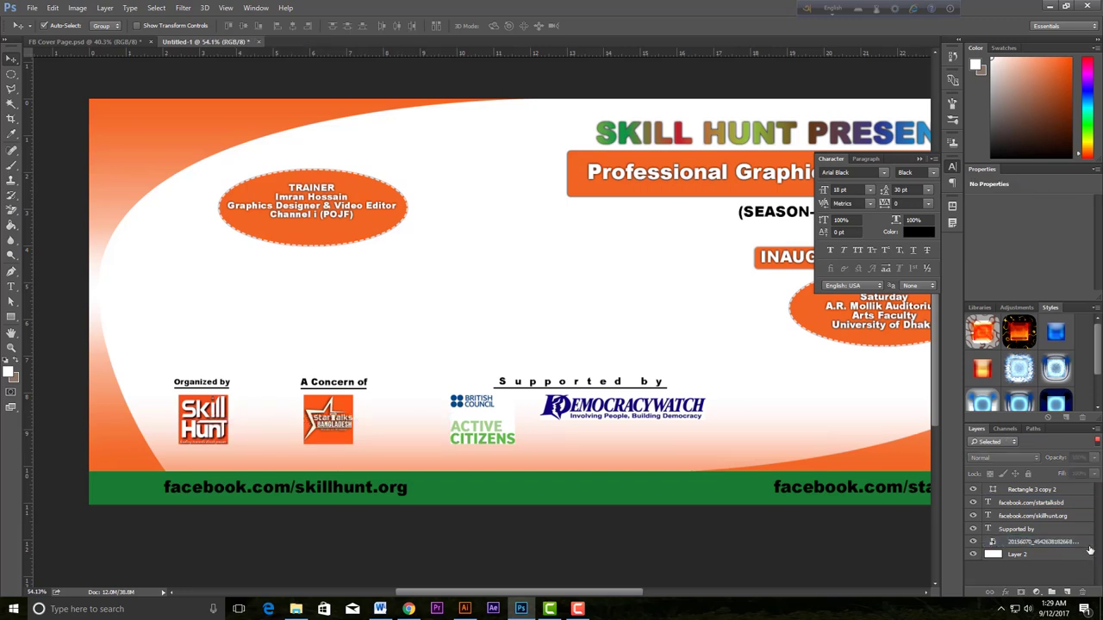
click(1082, 543)
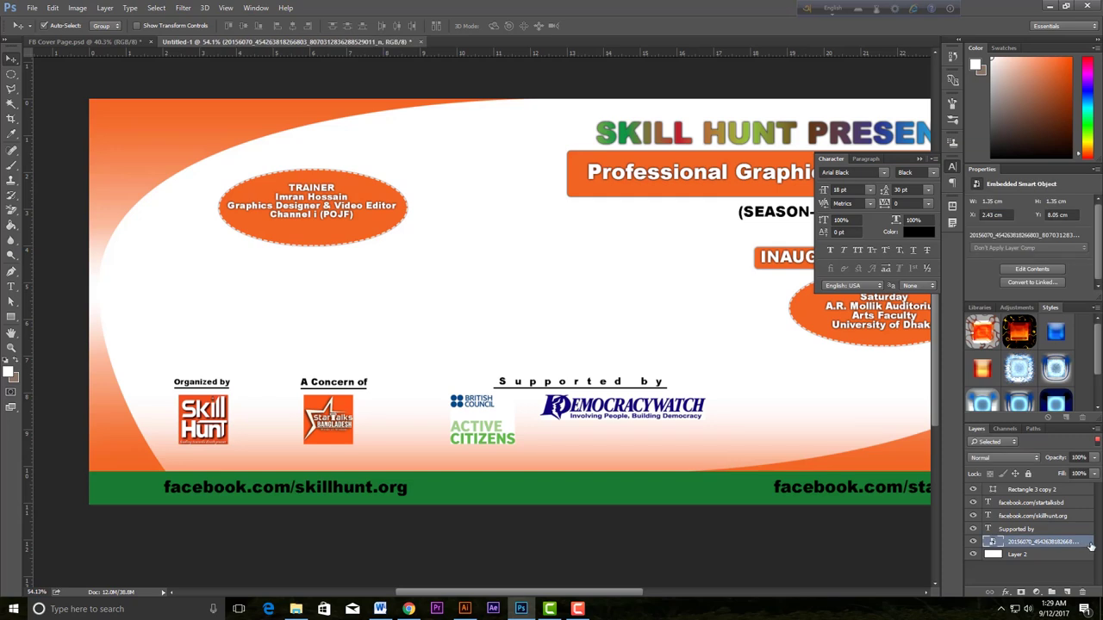
double_click(1090, 545)
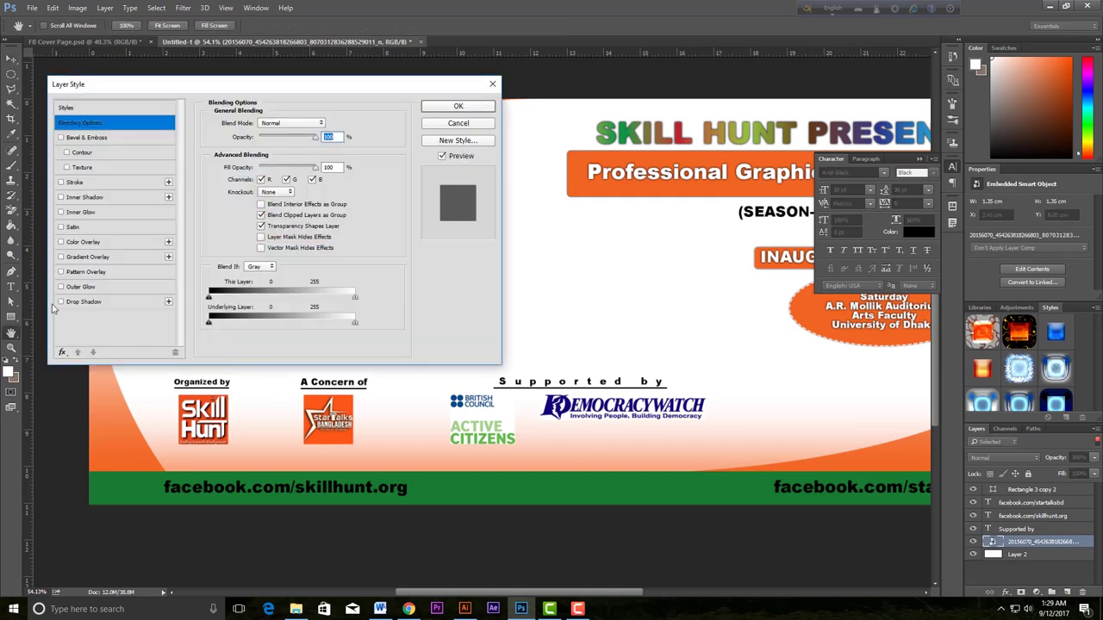
Step: Add a white Drop Shadow glow to the logo, with Blend If on Red and reduced size
click(62, 303)
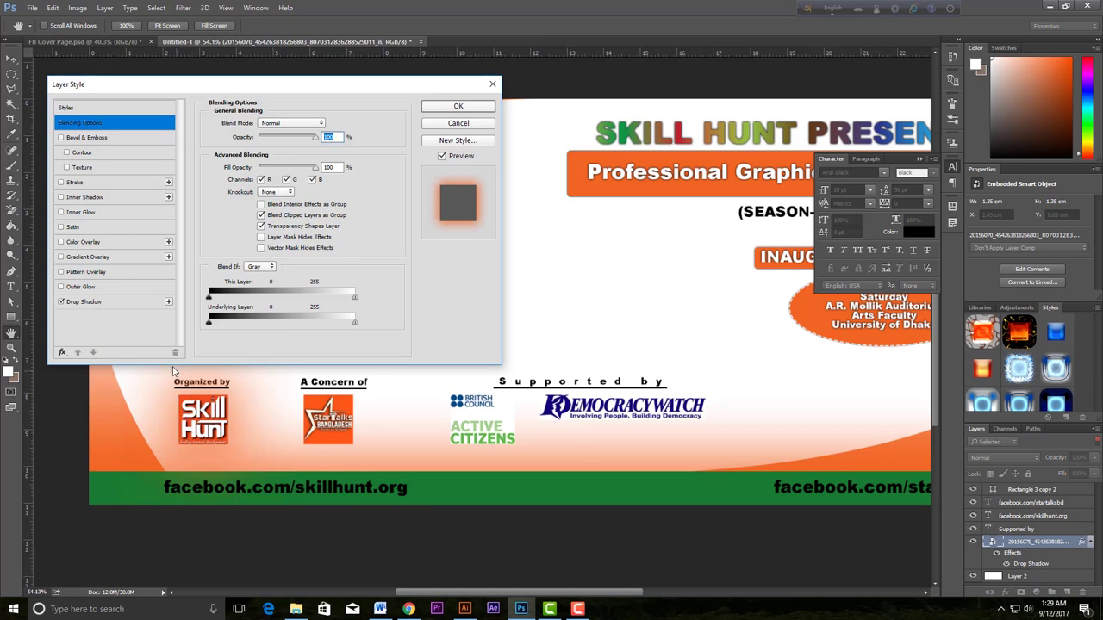
click(255, 268)
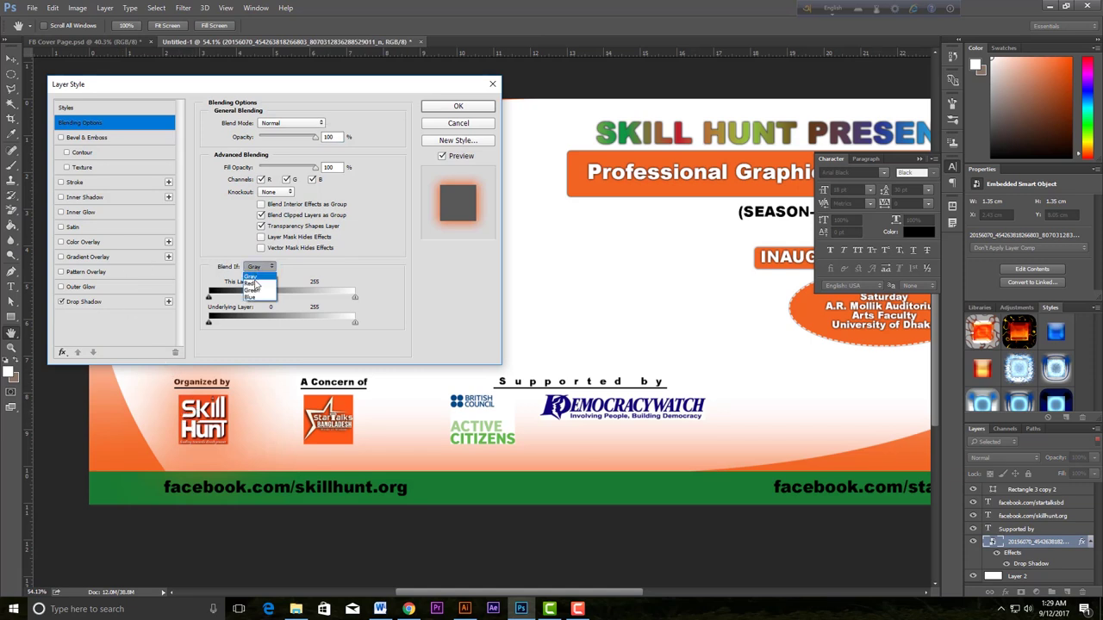
click(252, 282)
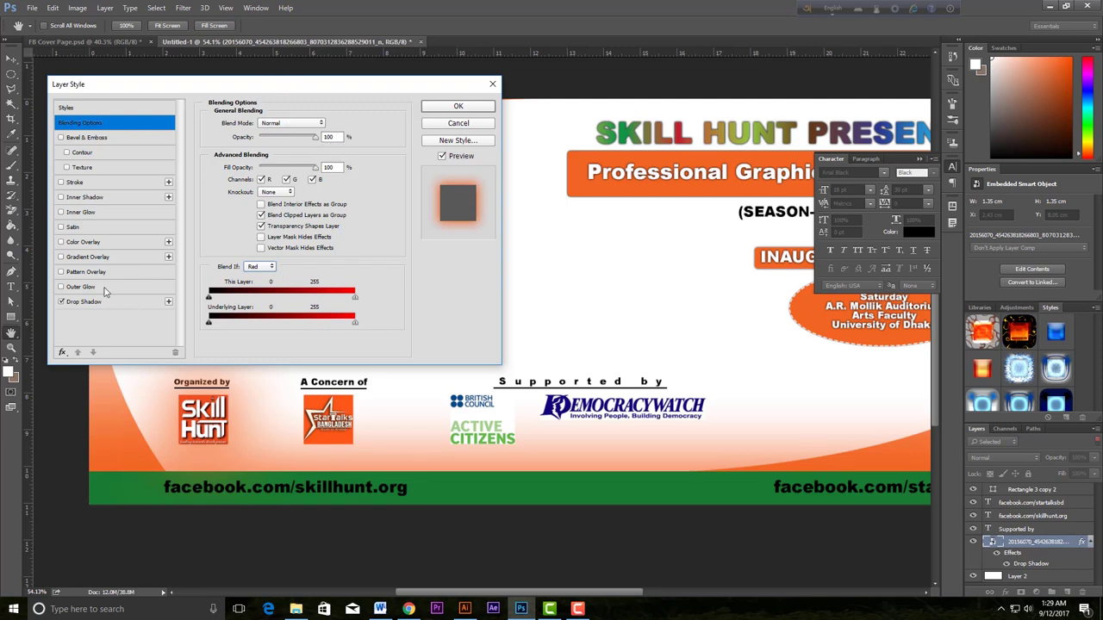
click(122, 302)
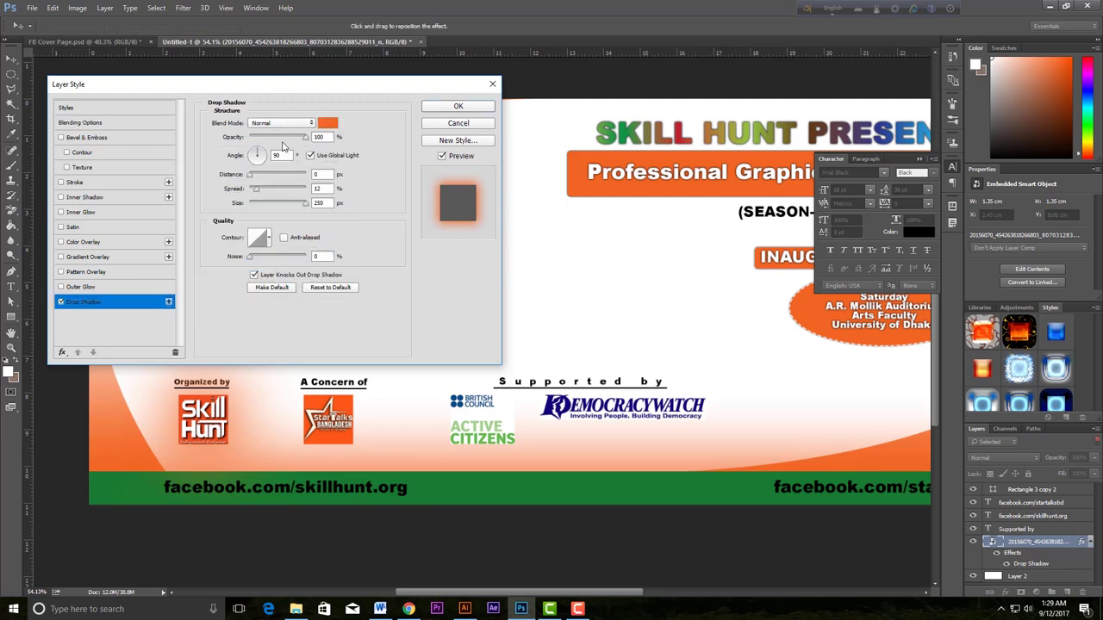
click(328, 124)
drag(653, 190, 646, 160)
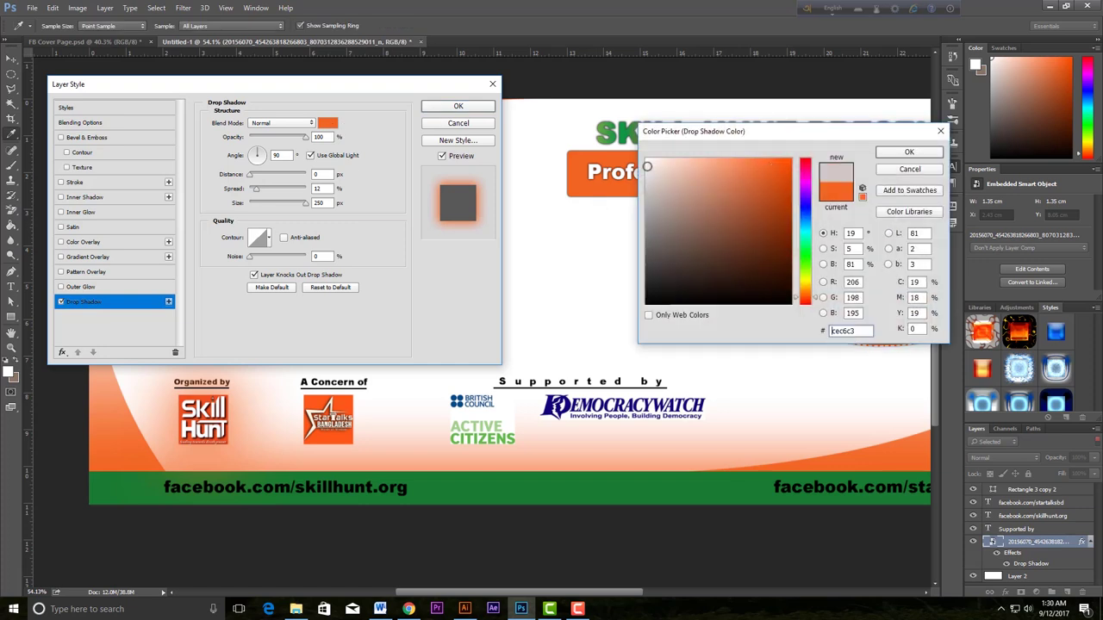
click(902, 153)
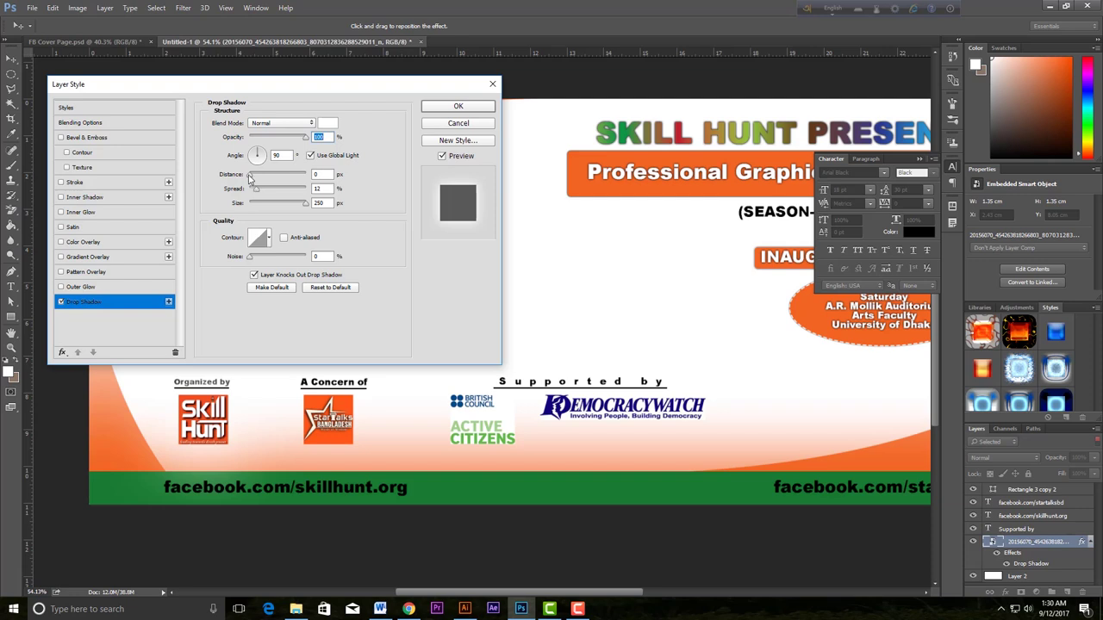
drag(304, 206, 279, 207)
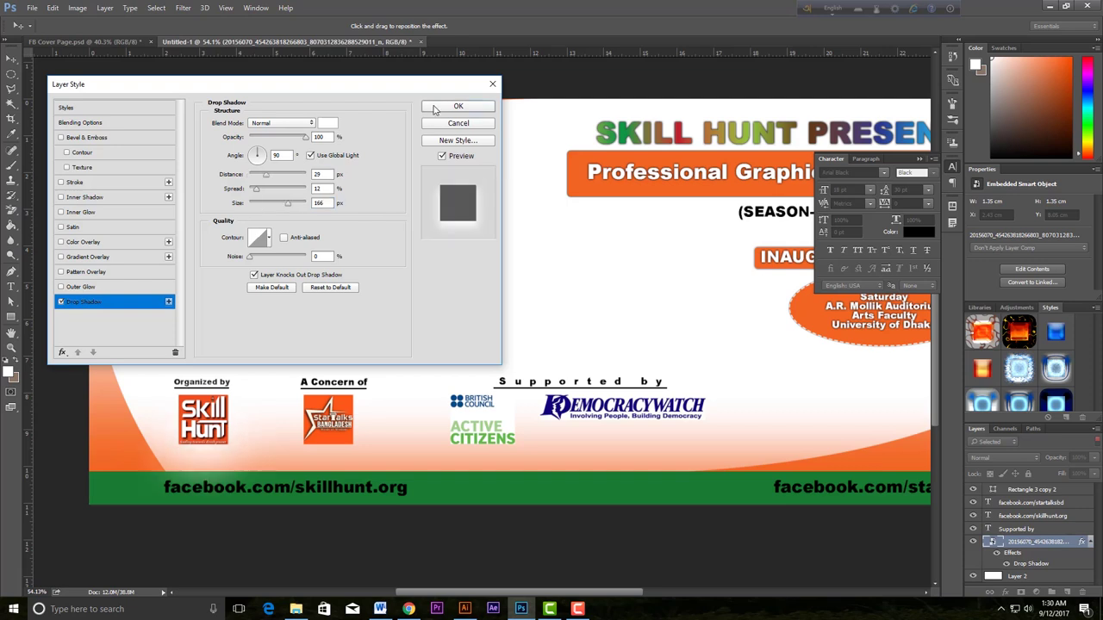
key(Return)
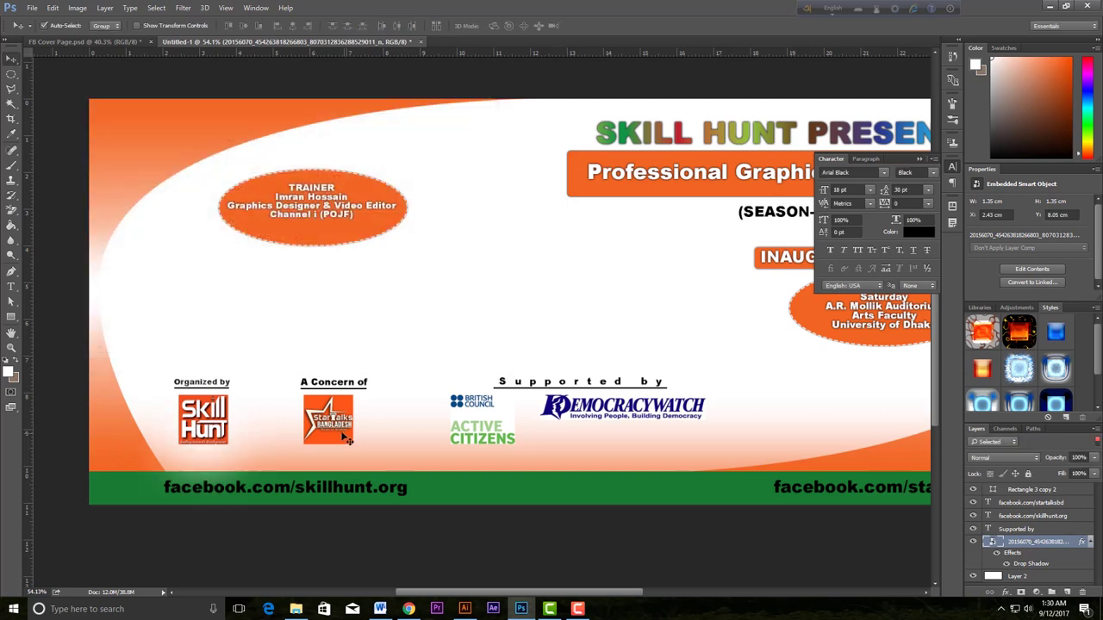
Step: Give the StarTalks Bangladesh logo a Drop Shadow glow with Blend If set to Red
drag(327, 409, 363, 419)
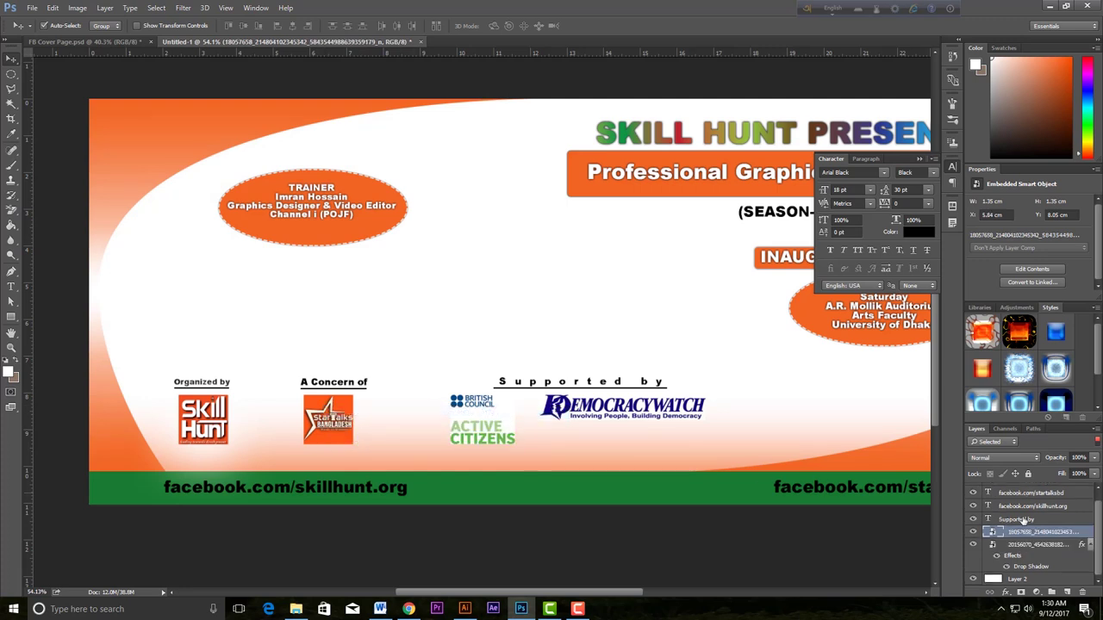
double_click(1081, 534)
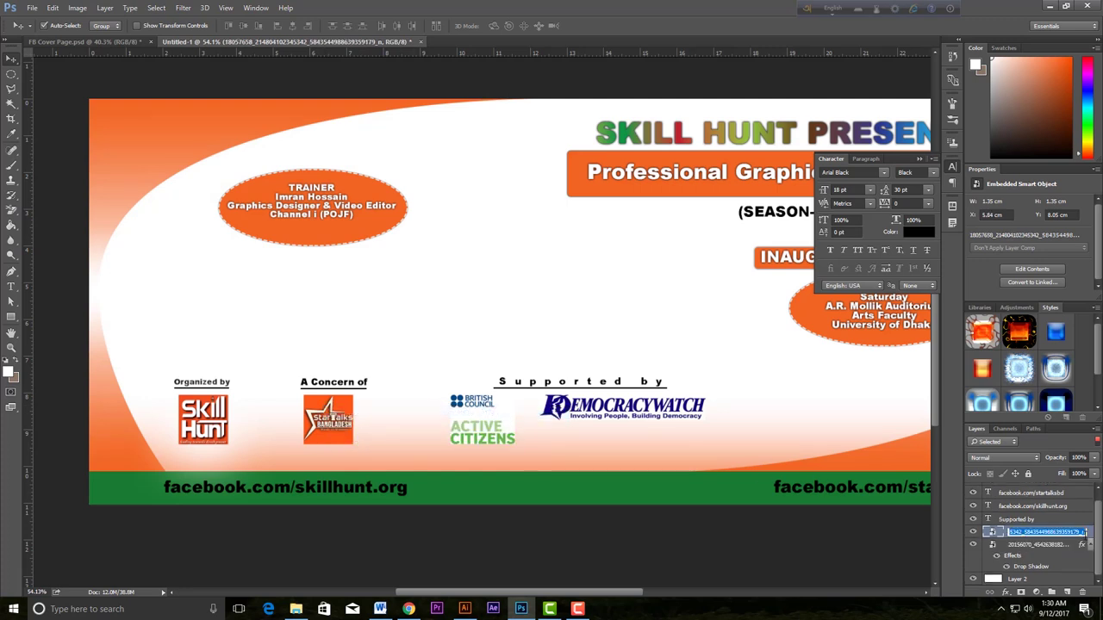
double_click(1092, 534)
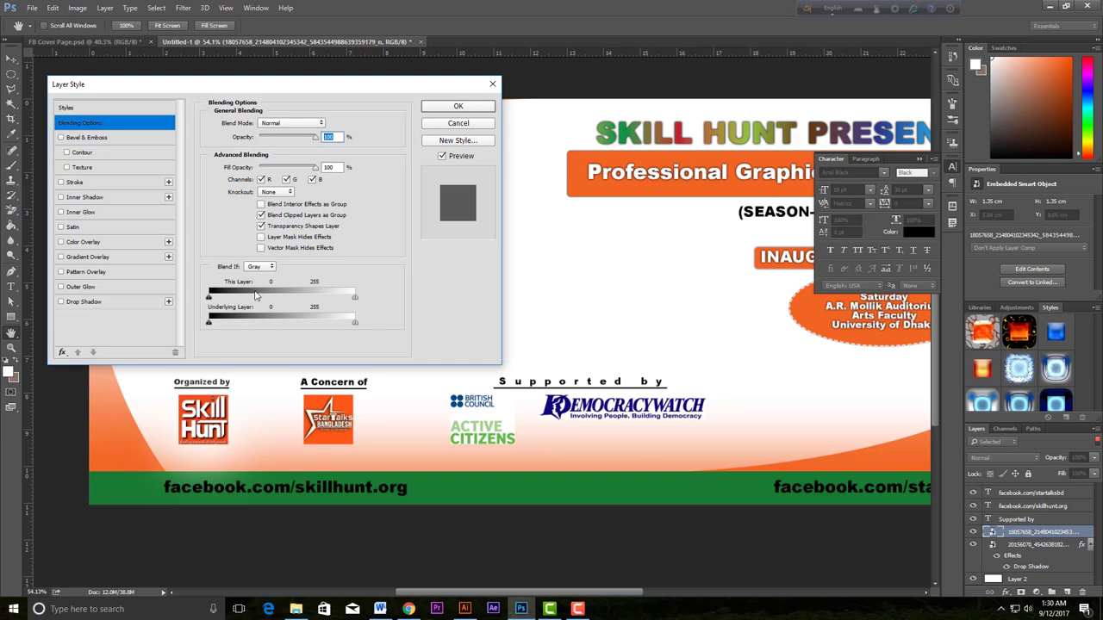
click(257, 267)
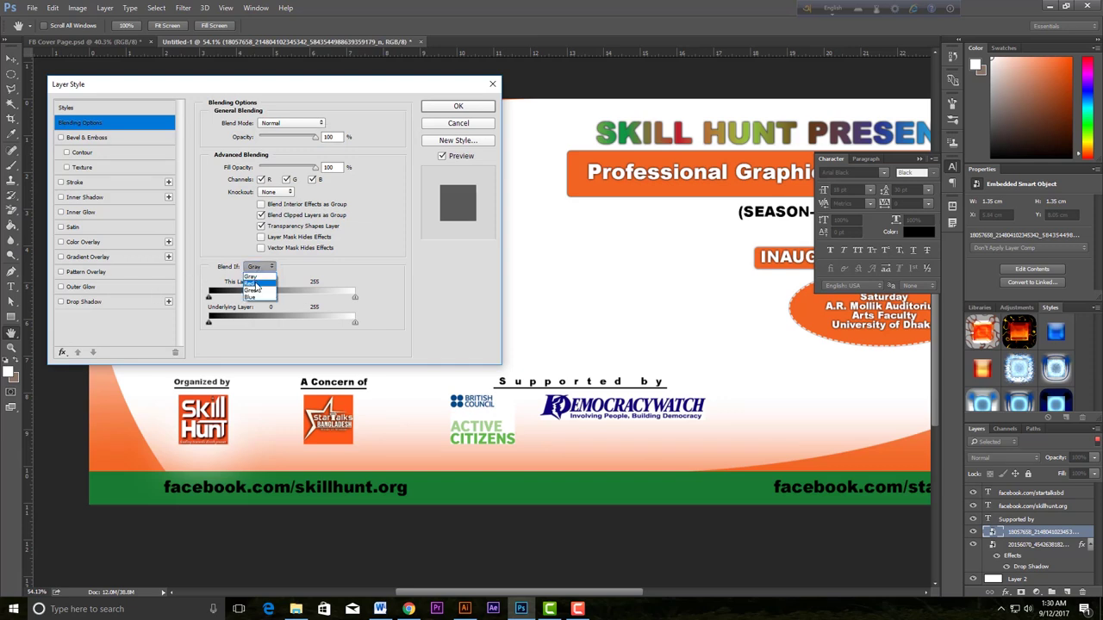
click(259, 287)
click(61, 301)
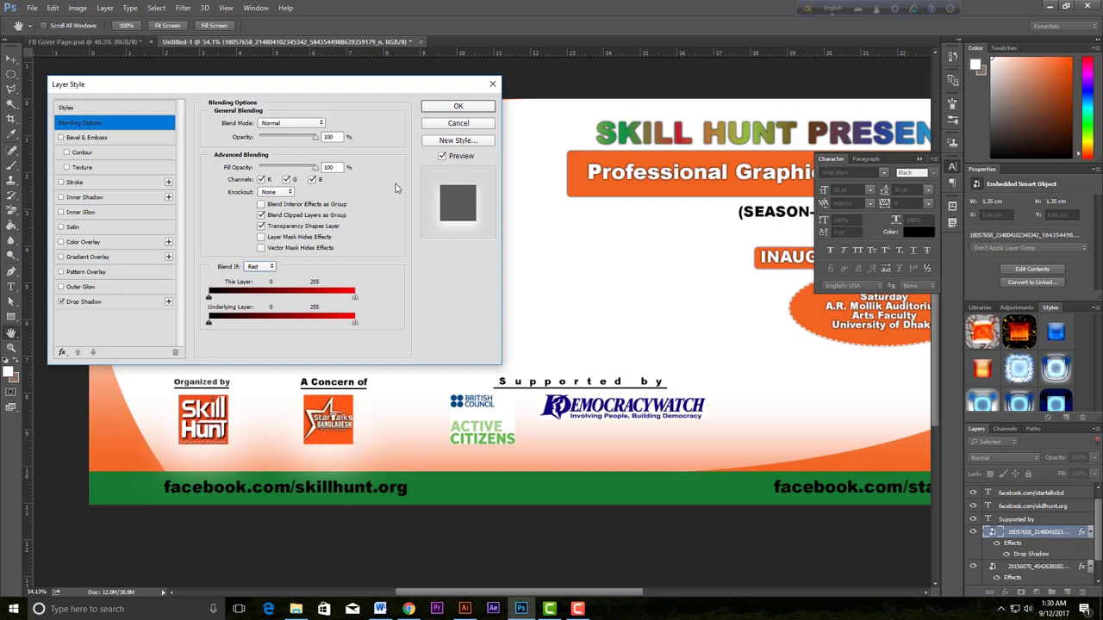
click(456, 107)
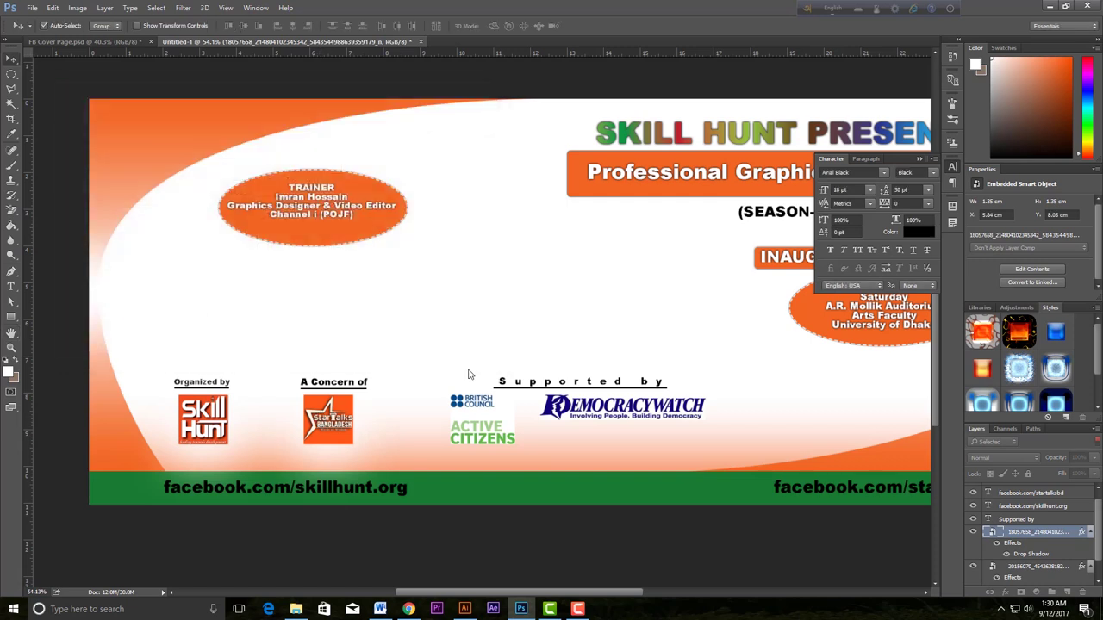
Step: Add the same glow to the British Council / Active Citizens logo, with Distance 0
right_click(485, 420)
click(517, 422)
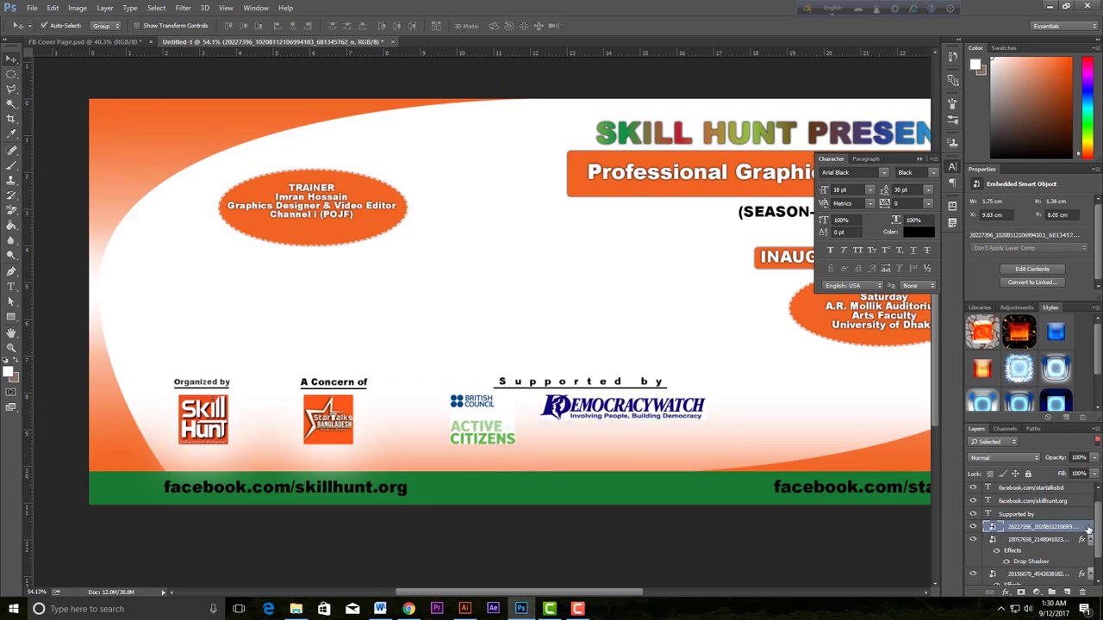
double_click(1089, 529)
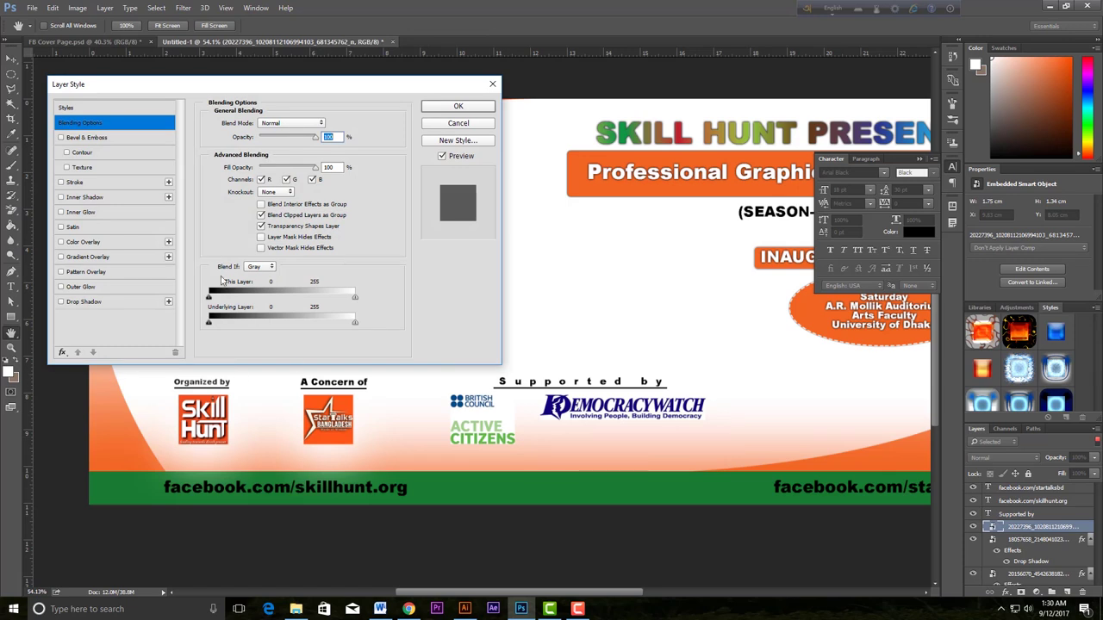
click(260, 268)
click(261, 277)
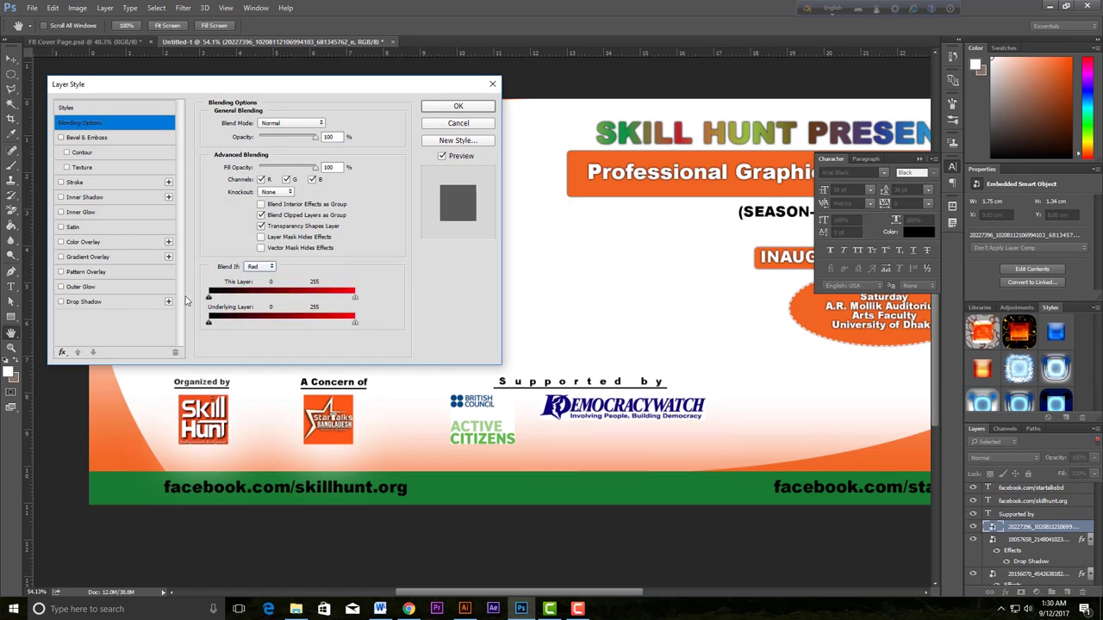
click(61, 301)
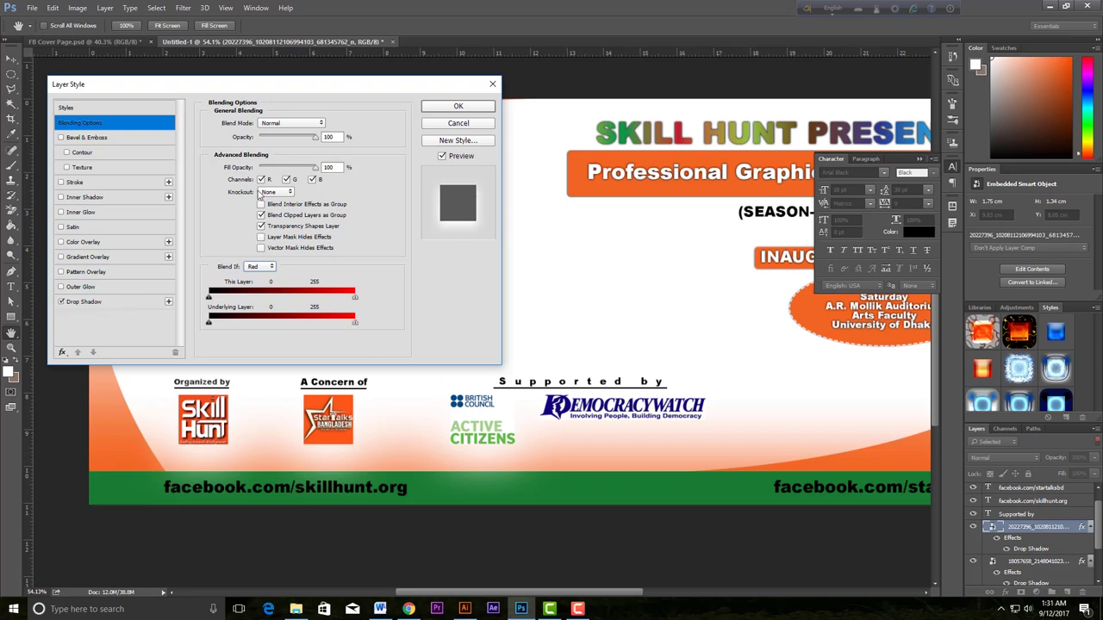
click(135, 302)
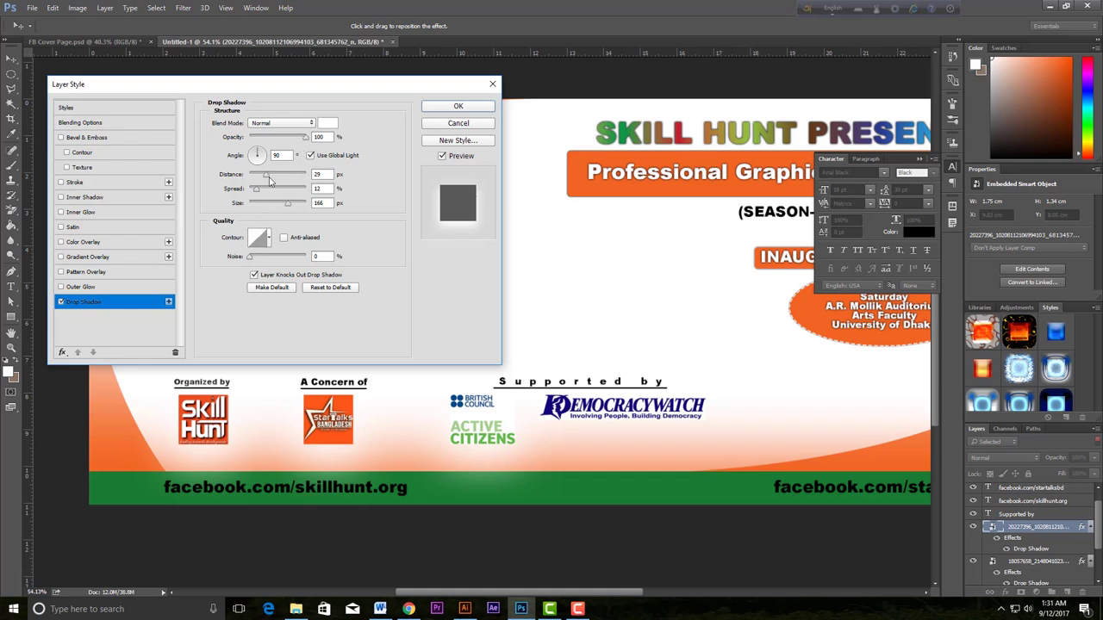
drag(266, 176, 233, 176)
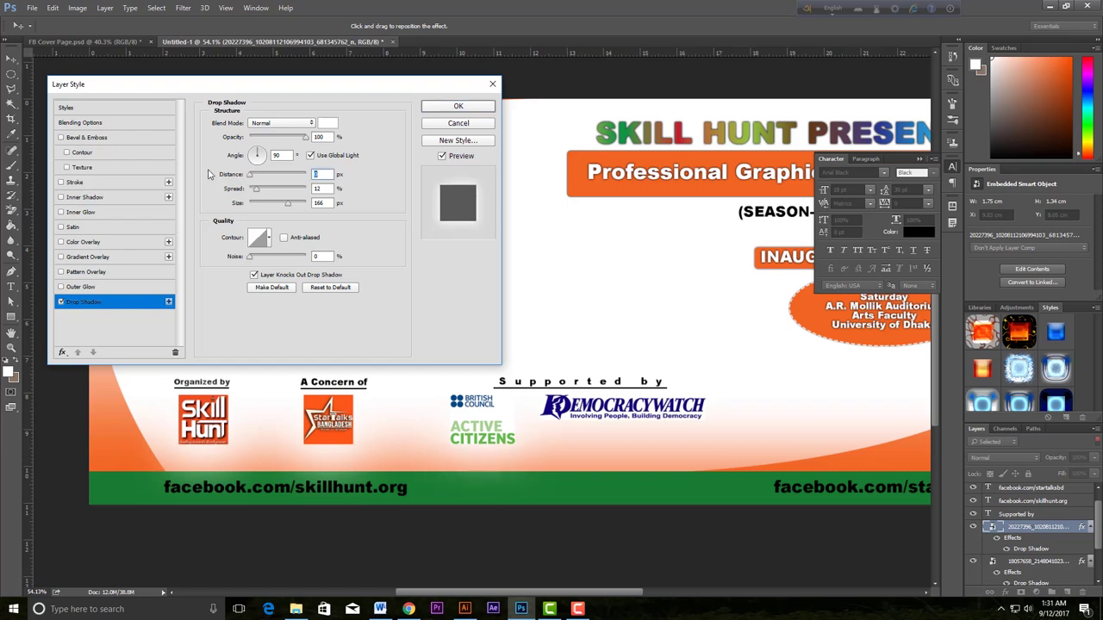
click(458, 106)
click(594, 428)
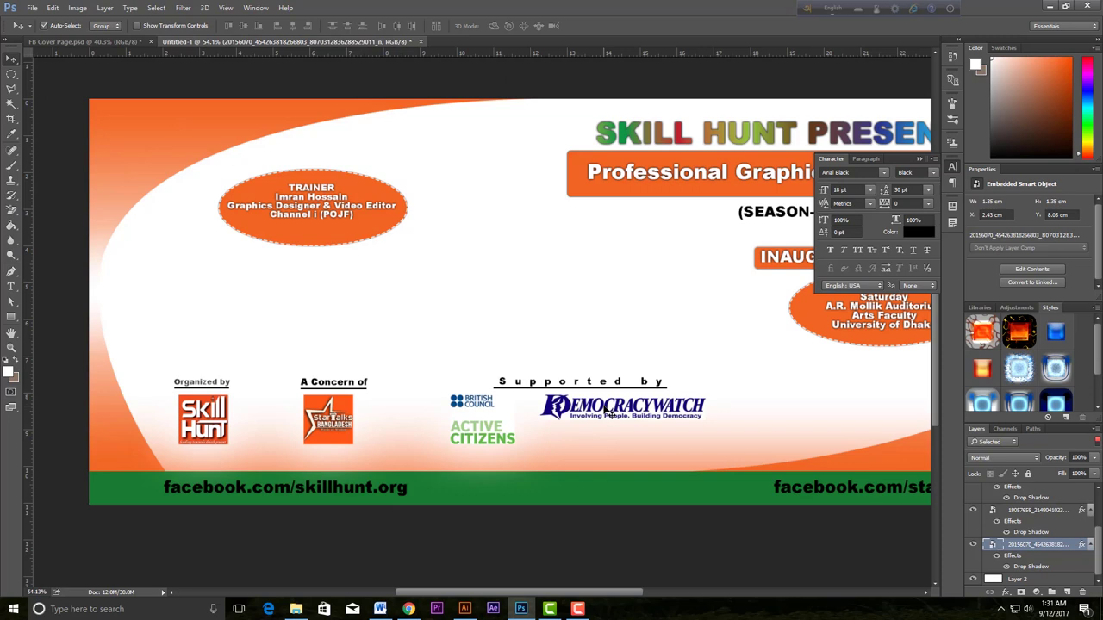
Step: Give the Democracywatch logo the white Drop Shadow glow with Blend If set to Red
right_click(614, 414)
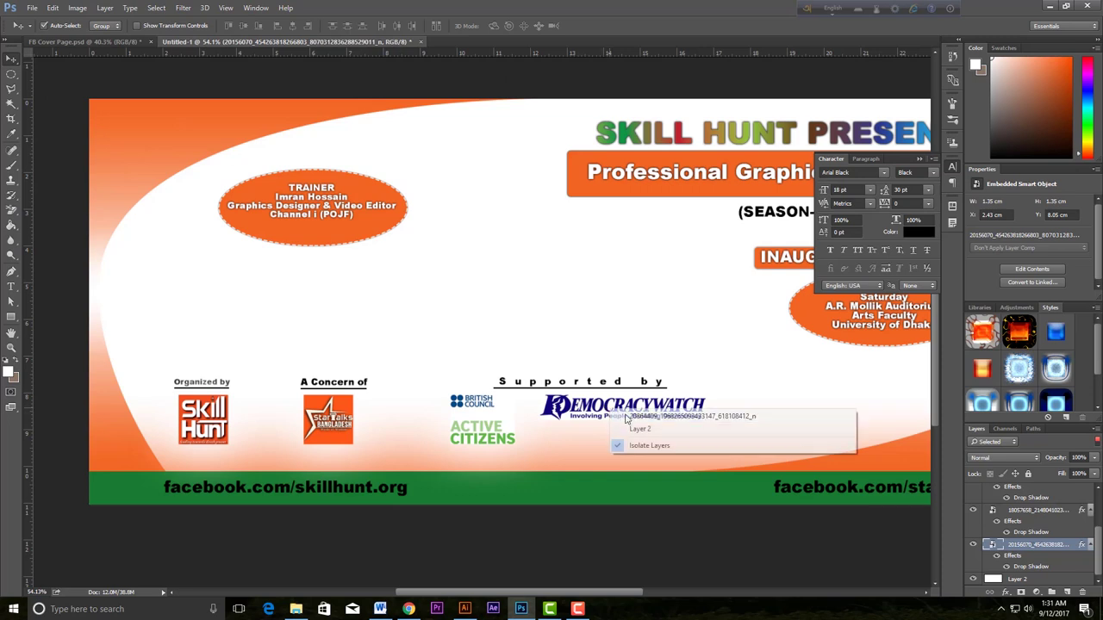
click(645, 417)
double_click(1085, 532)
double_click(1093, 531)
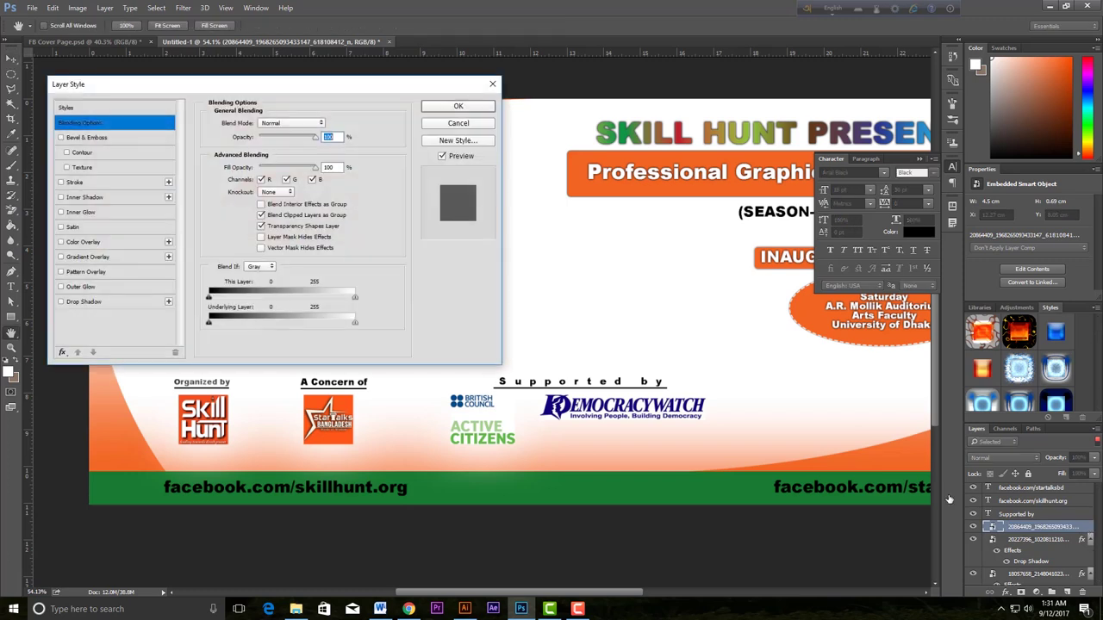
click(61, 302)
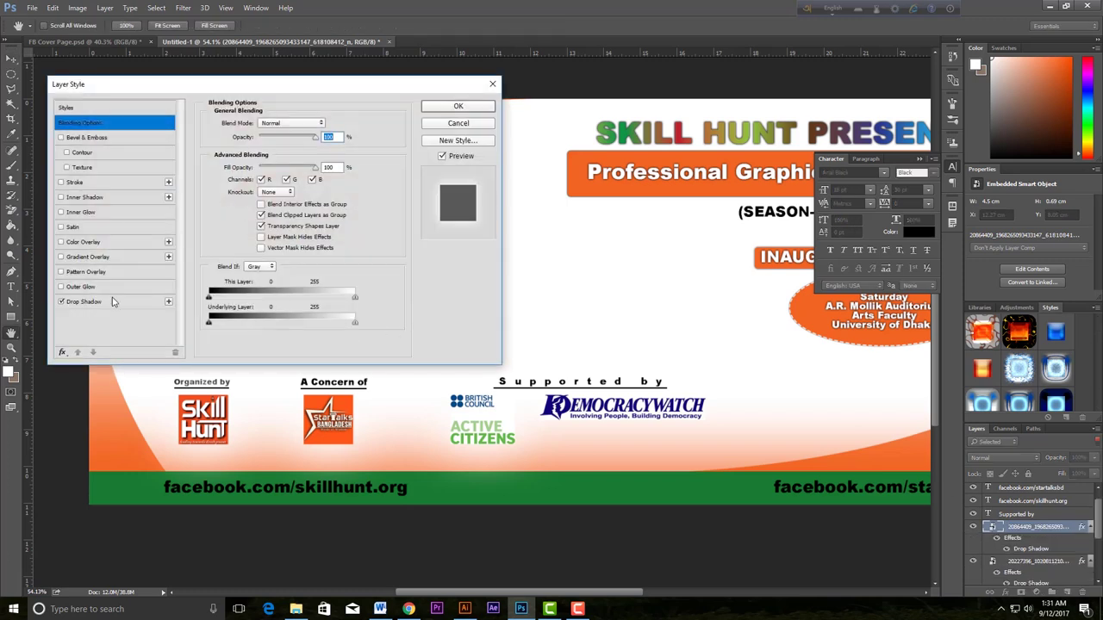
click(258, 266)
click(249, 284)
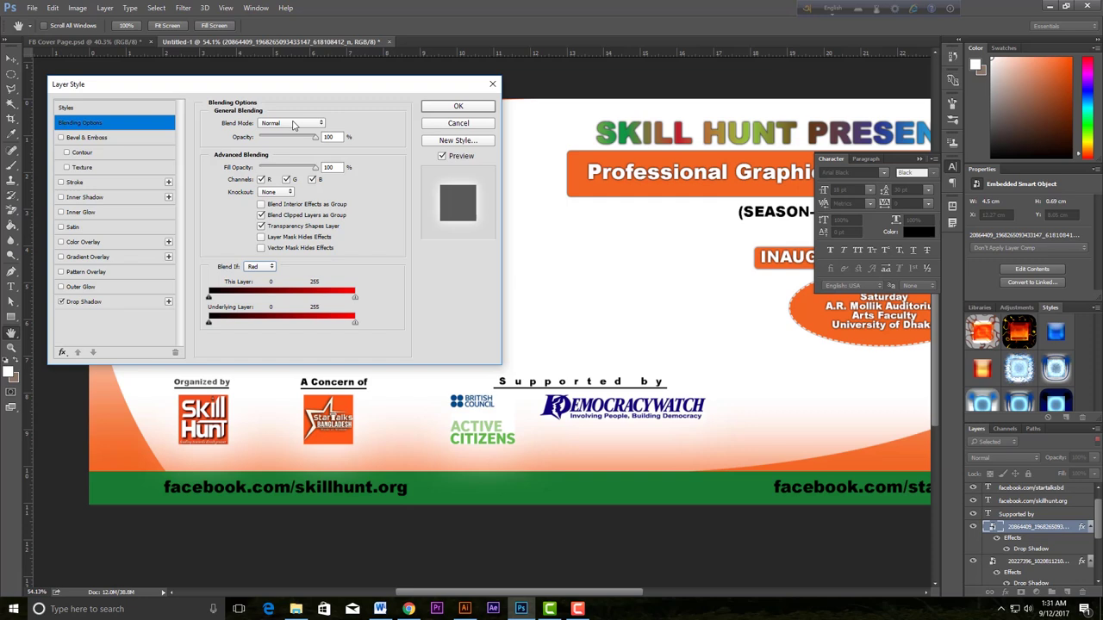
click(133, 302)
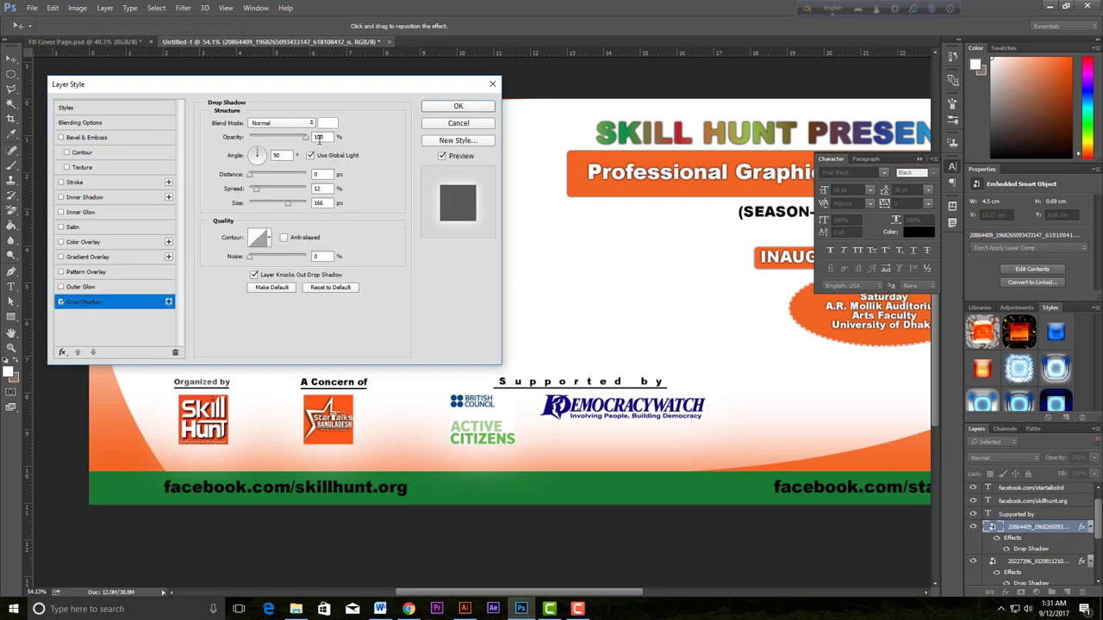
click(457, 105)
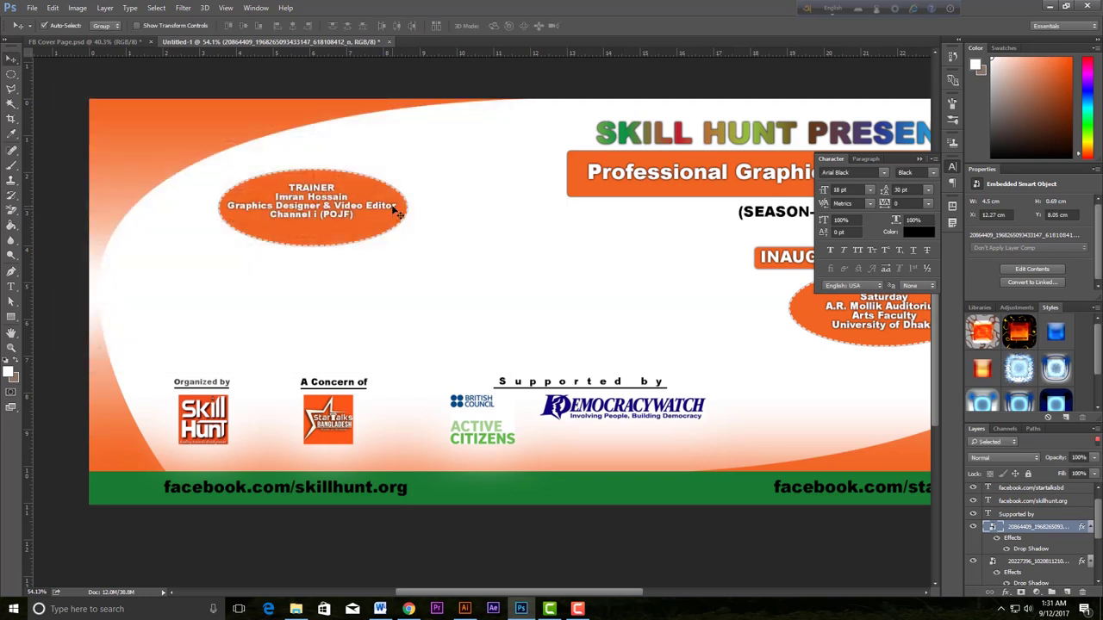
Step: Zoom out to the whole cover and close the Character panel
scroll(608, 237, down, 2)
scroll(608, 236, down, 2)
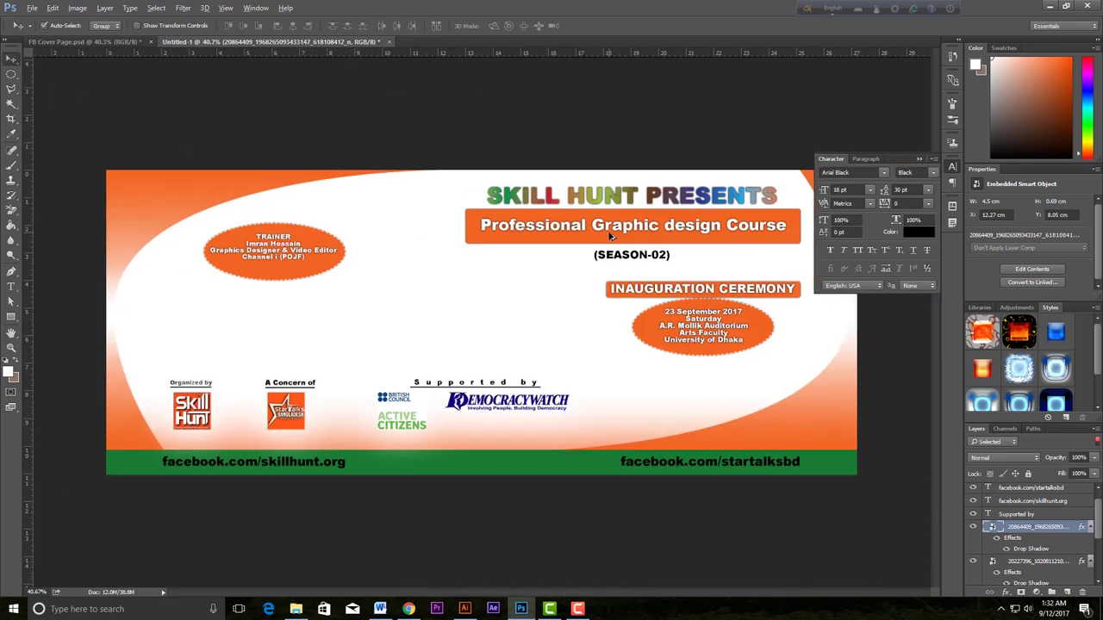
click(919, 159)
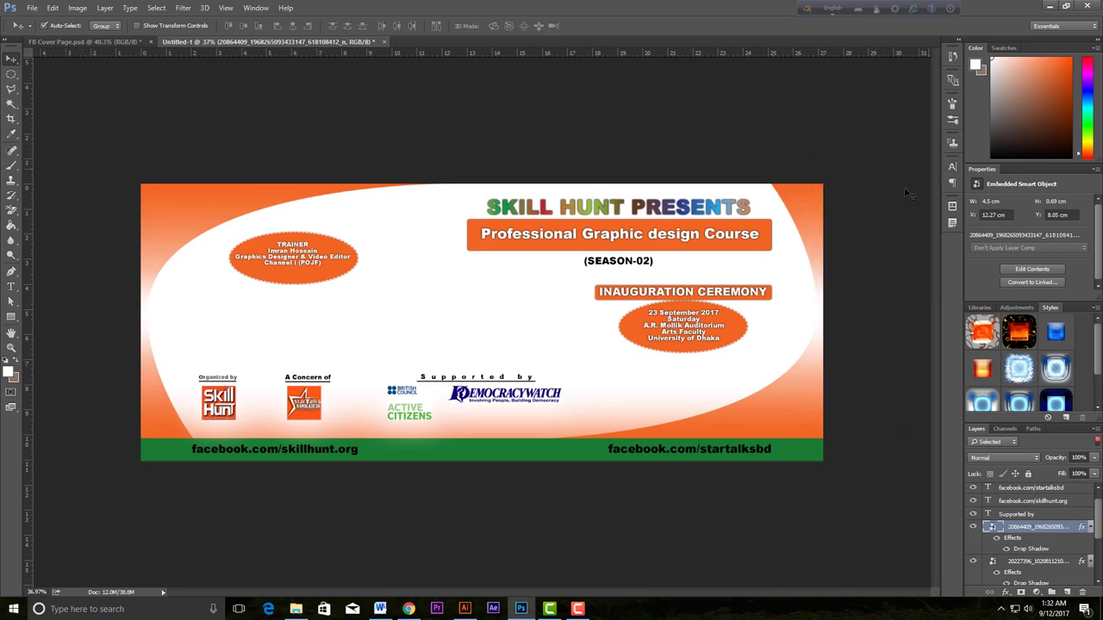